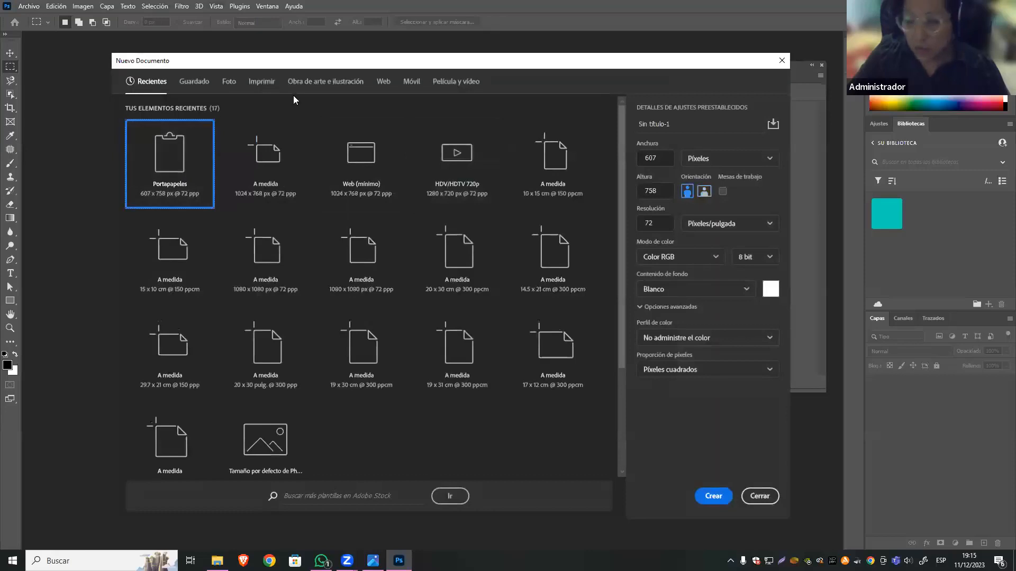
# Create a 1024 x 768 px document at 72 ppi and place the image "01 seleccion rectangular" in it as an embedded element.
pyautogui.click(299, 150)
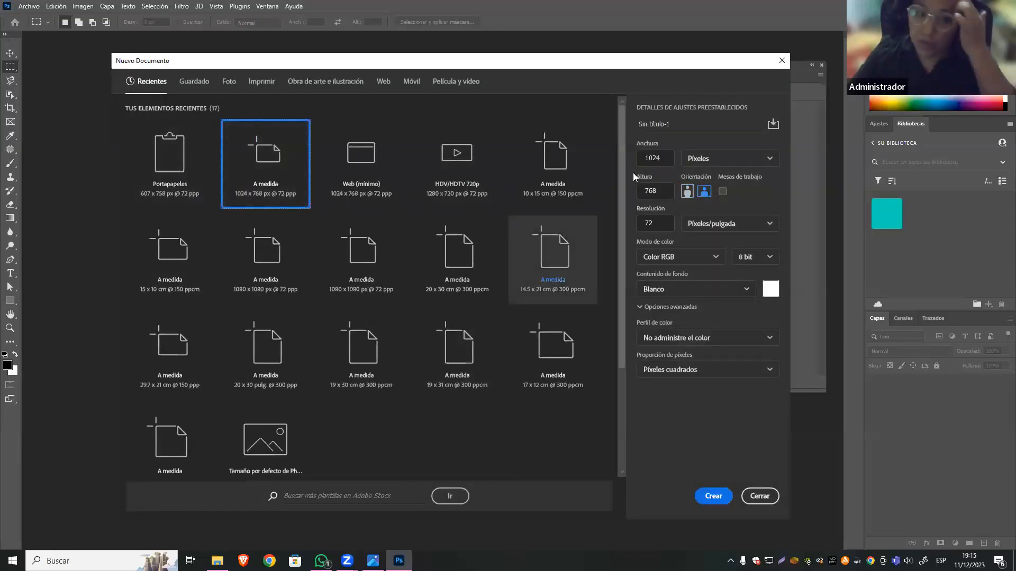
pyautogui.click(702, 496)
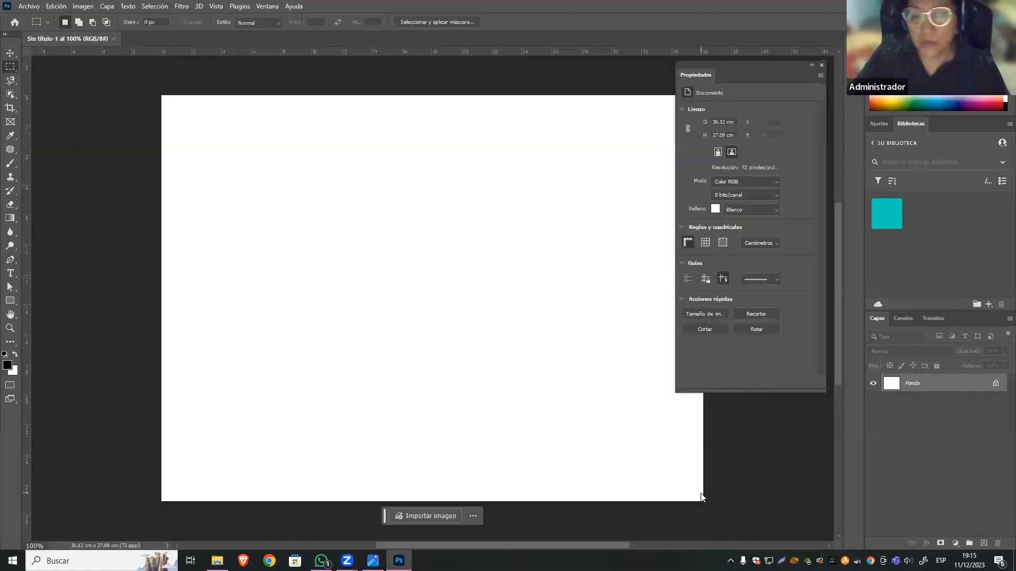
pyautogui.click(35, 6)
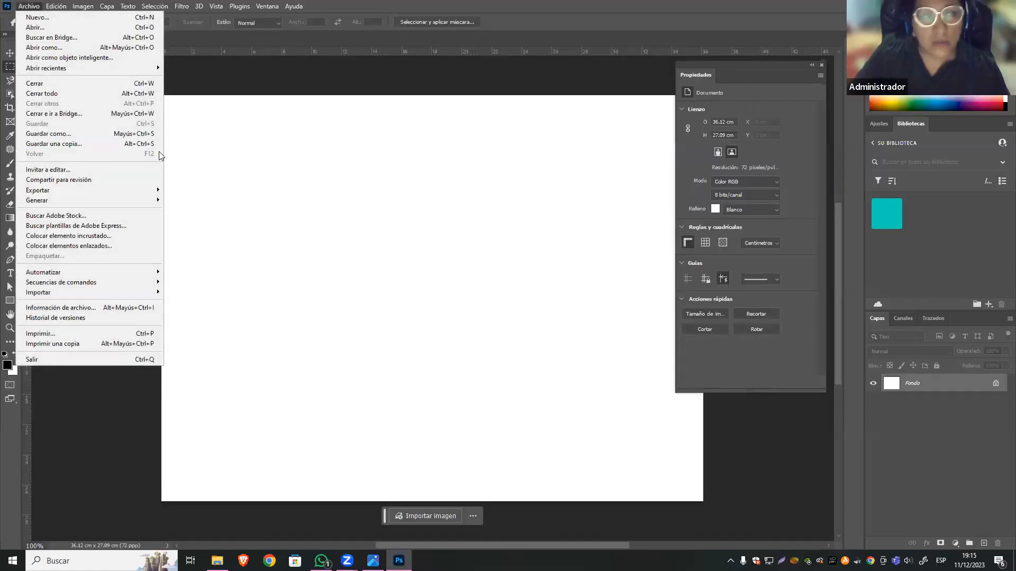
pyautogui.click(103, 237)
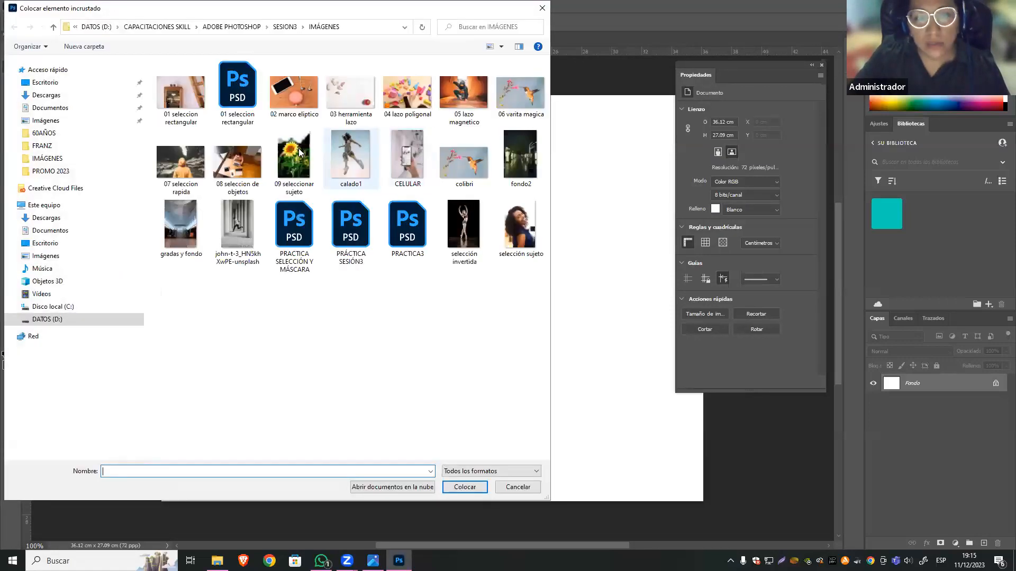
pyautogui.click(174, 99)
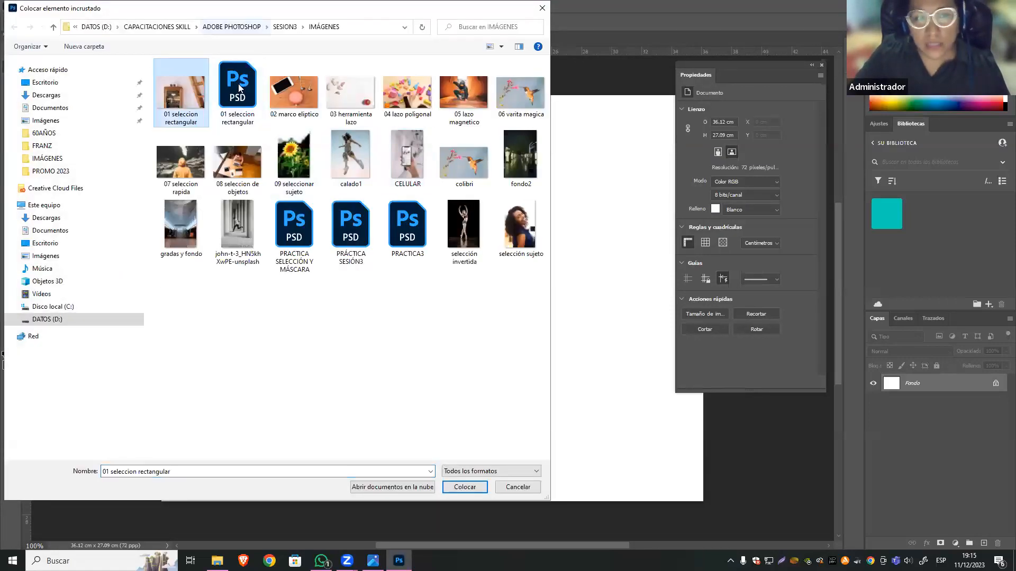
pyautogui.click(463, 487)
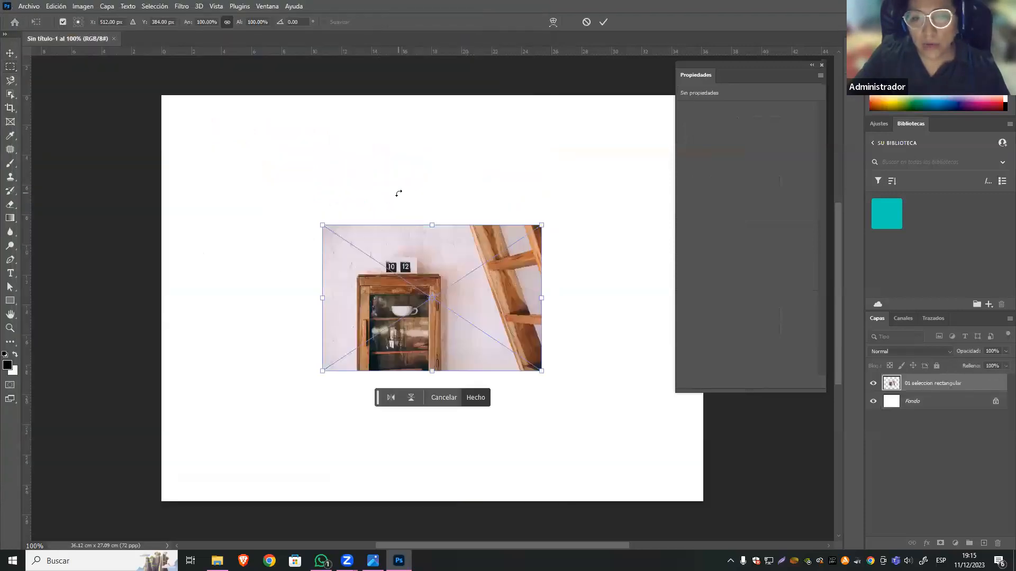
pyautogui.press('Return')
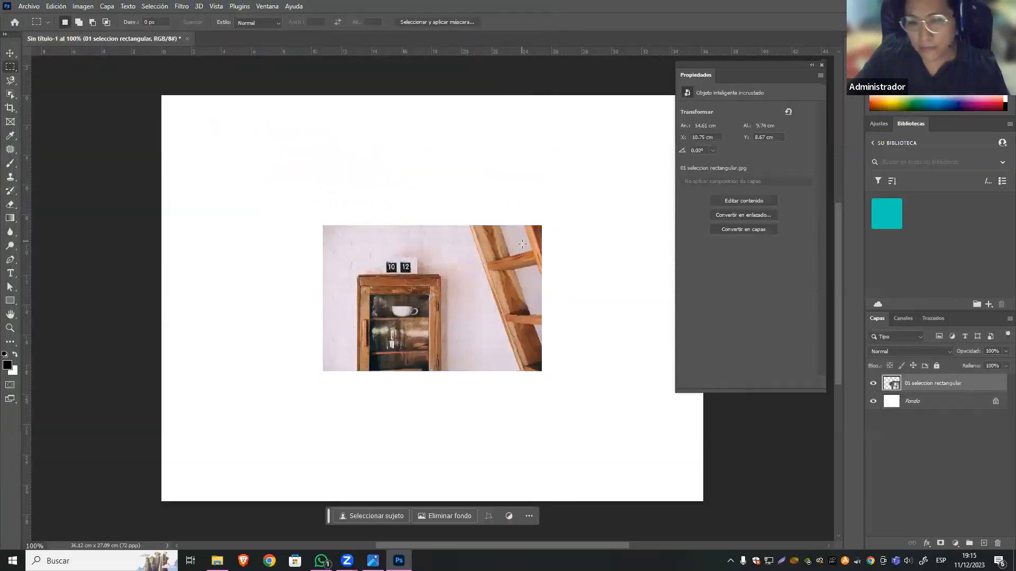
# Scale the placed image proportionally to about 41.17 x 27.45 cm, covering the whole canvas.
pyautogui.click(5, 55)
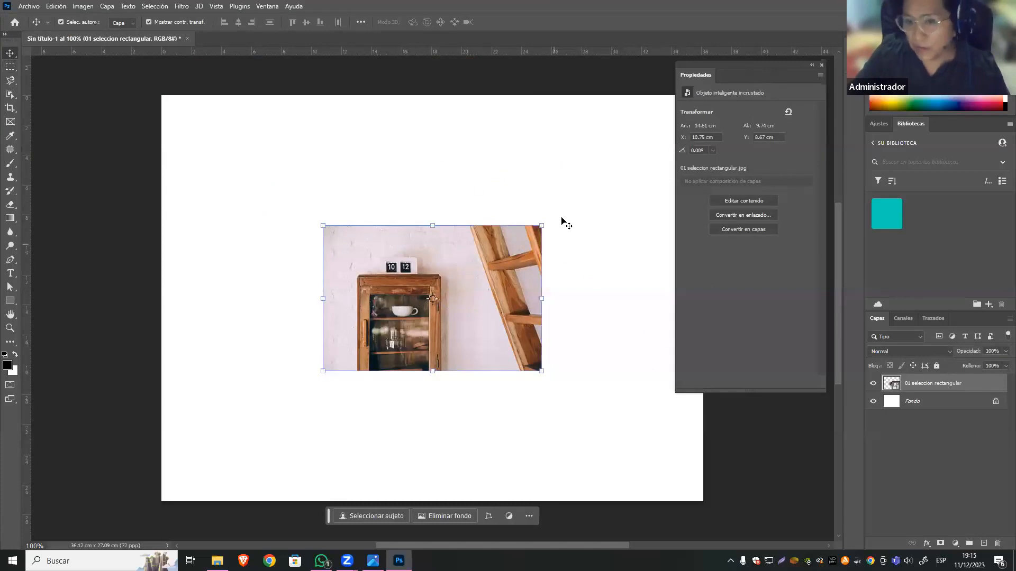
pyautogui.moveTo(541, 225); pyautogui.dragTo(762, 77)
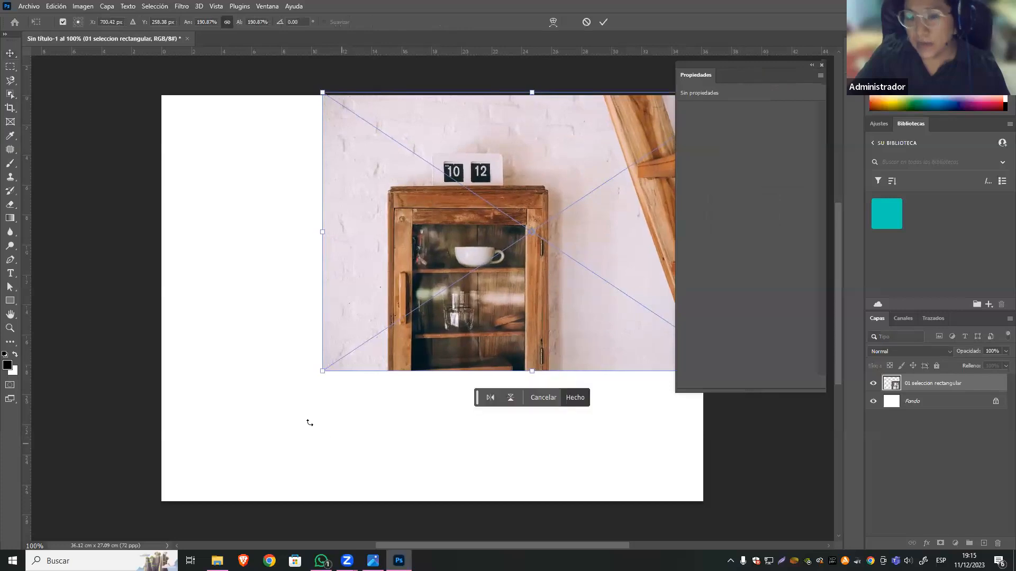
pyautogui.moveTo(324, 369); pyautogui.dragTo(141, 515)
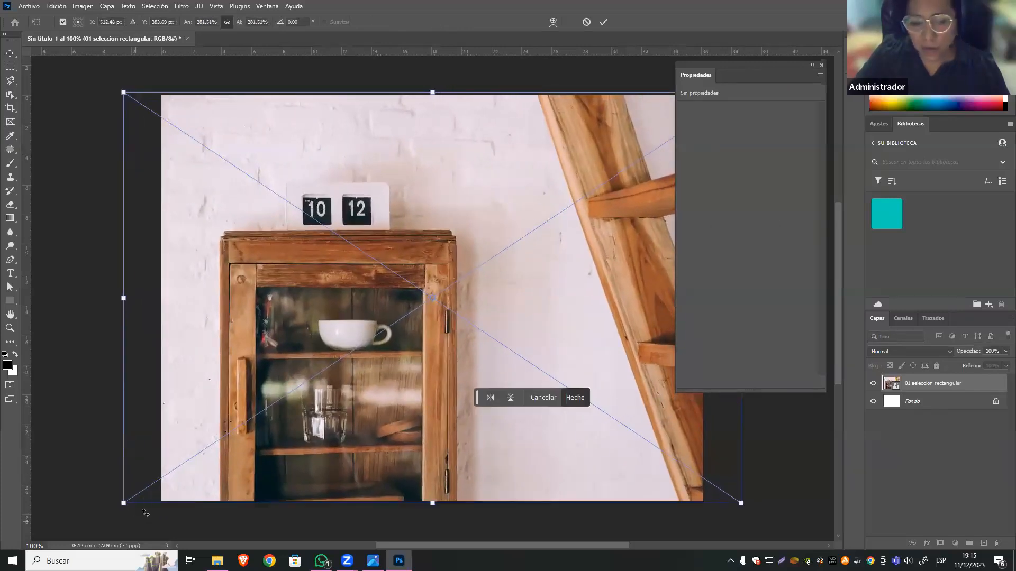
pyautogui.press('Return')
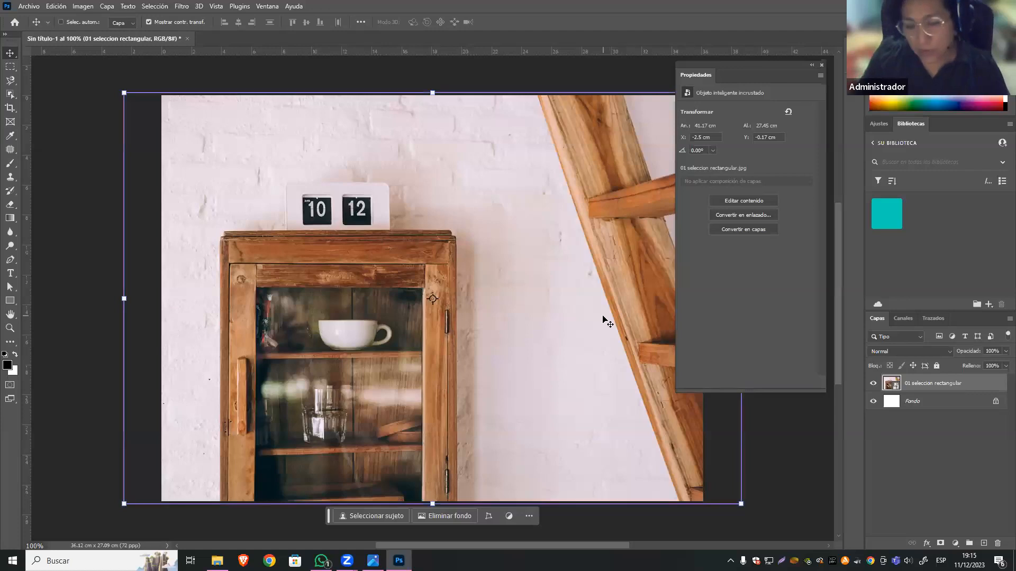
# Examine the enlarged image's sharpness around the cabinet at high magnification.
pyautogui.hotkey('ctrl', '+')
pyautogui.hotkey('ctrl', '+')
pyautogui.hotkey('ctrl', '+')
pyautogui.hotkey('ctrl', '+')
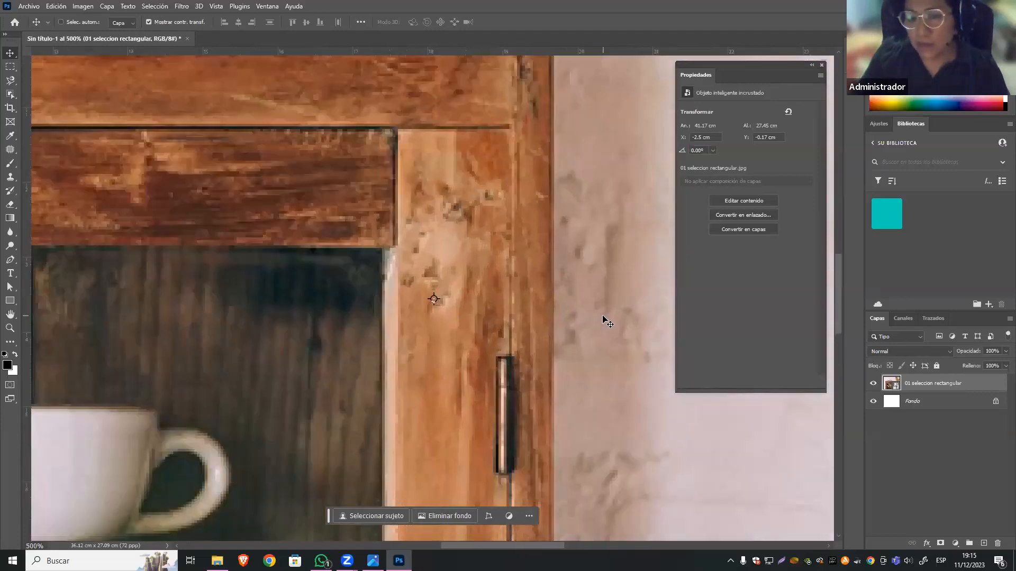
pyautogui.hotkey('ctrl', '-')
pyautogui.hotkey('ctrl', '-')
pyautogui.hotkey('ctrl', '-')
pyautogui.hotkey('ctrl', '-')
pyautogui.hotkey('ctrl', '-')
pyautogui.hotkey('ctrl', '-')
pyautogui.hotkey('ctrl', '-')
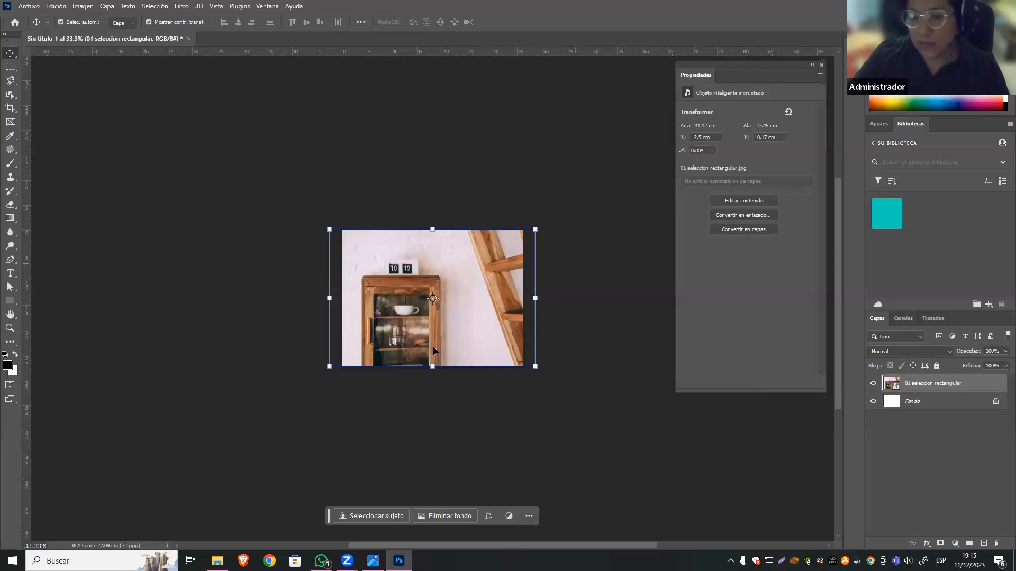
# Open the file "01 seleccion rectangular.jpg" as its own document.
pyautogui.click(23, 6)
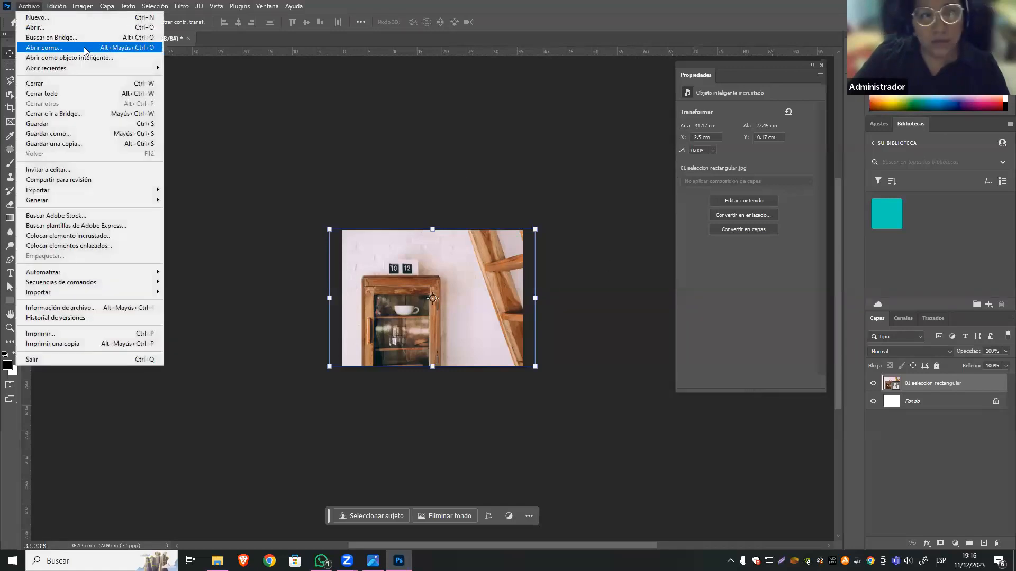
pyautogui.click(60, 27)
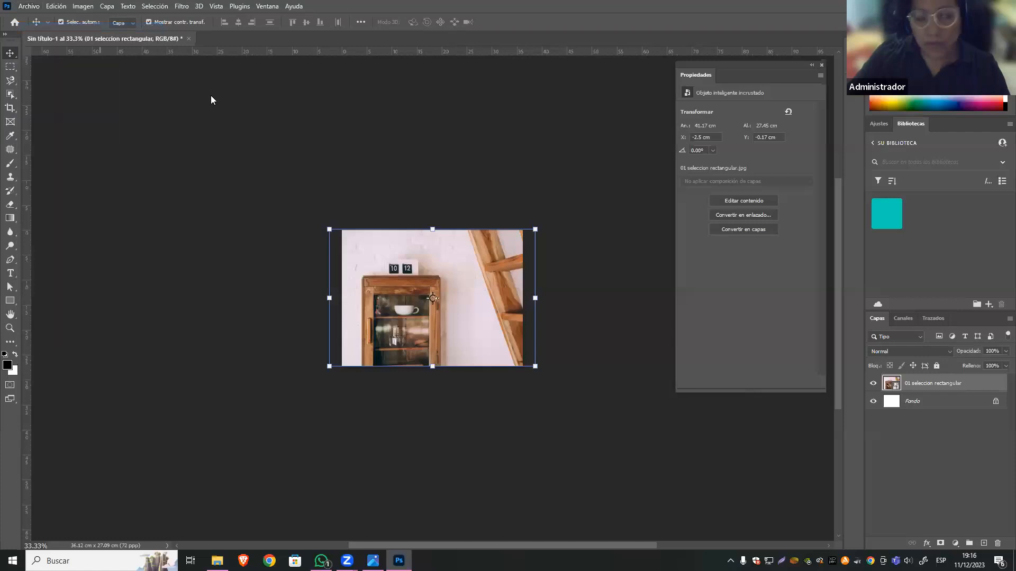
pyautogui.click(465, 511)
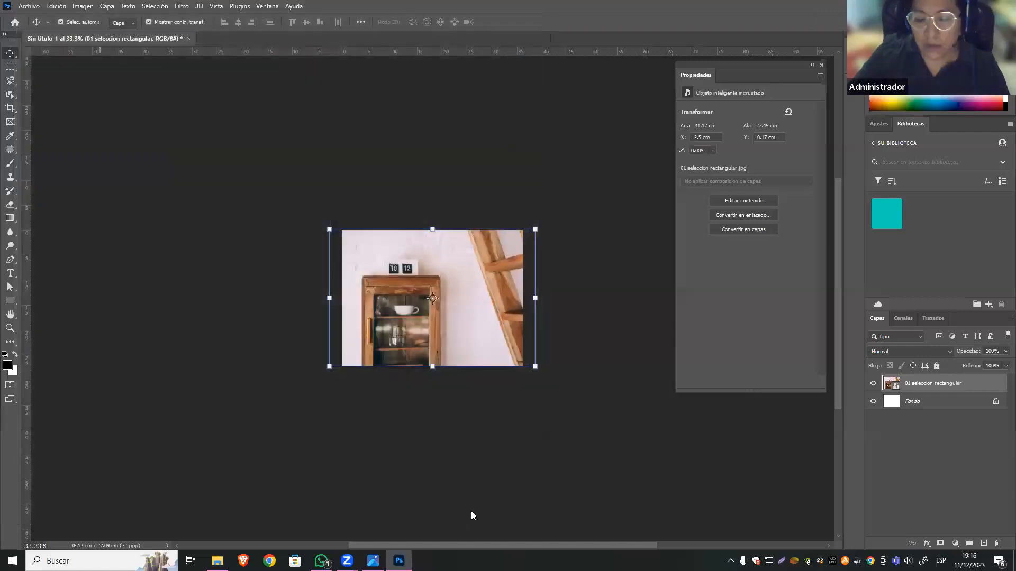
pyautogui.click(503, 265)
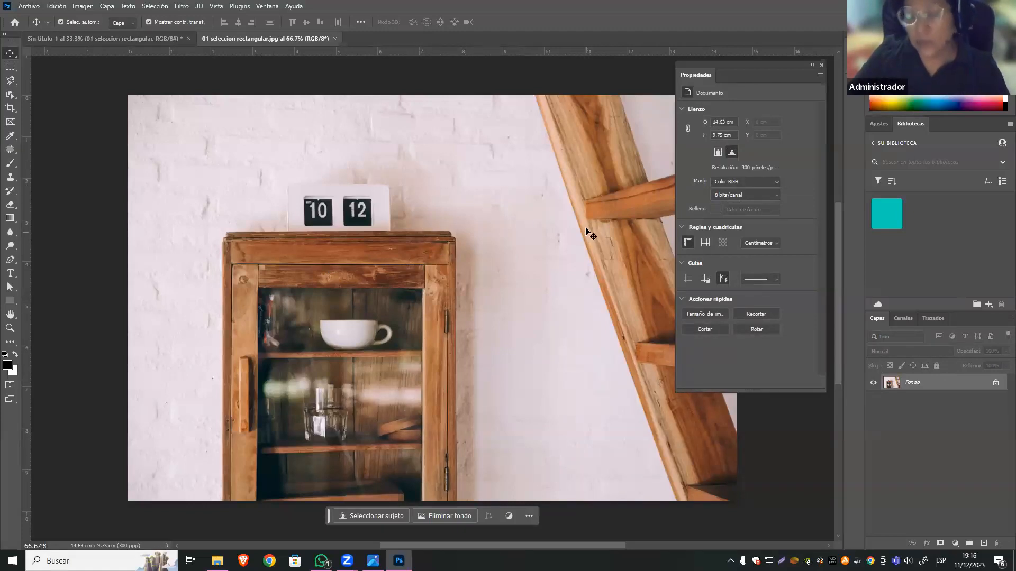
# Check the opened image's width and height in pixels with Image Size, without applying any change.
pyautogui.click(79, 7)
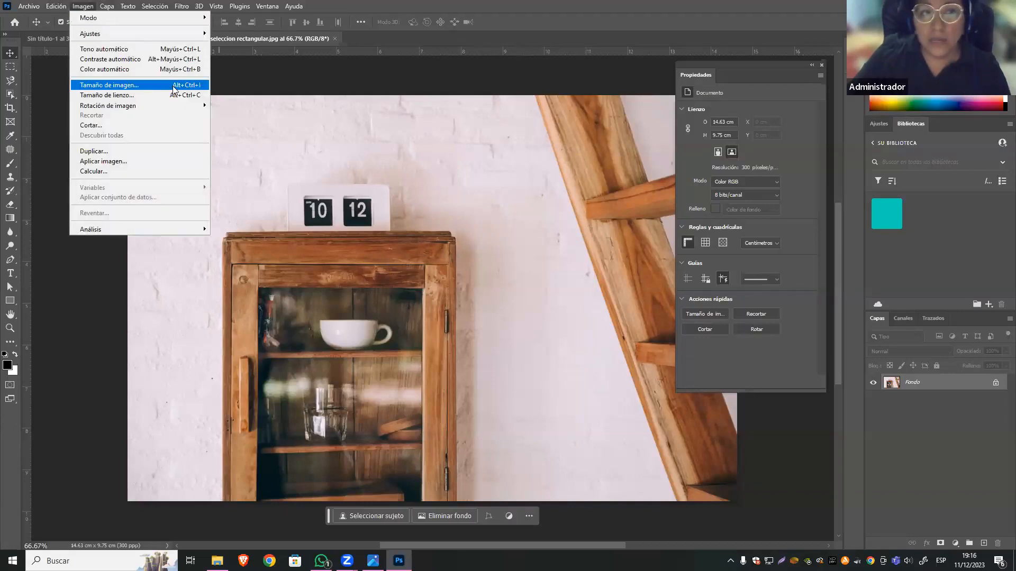
pyautogui.click(125, 88)
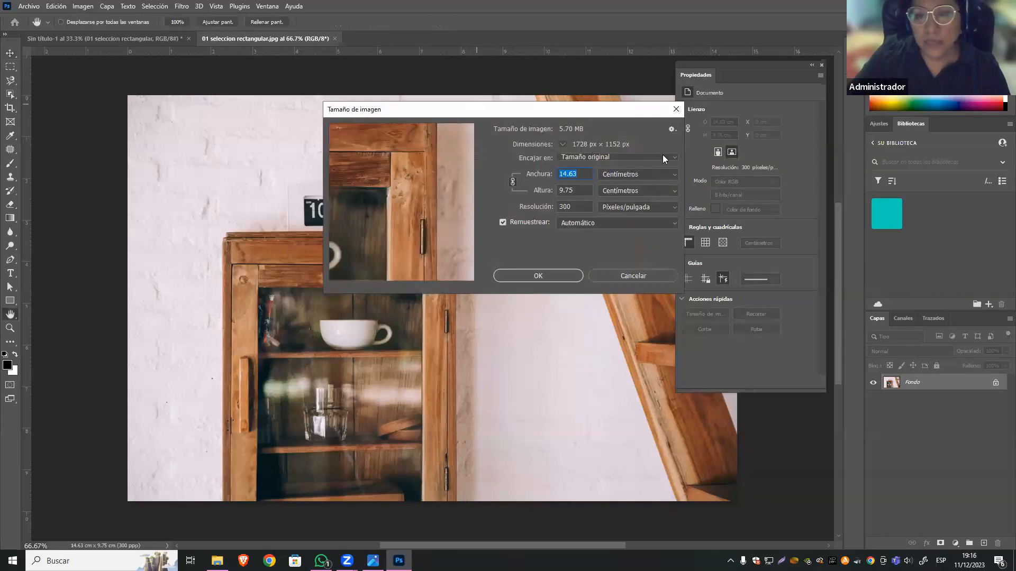
pyautogui.click(637, 174)
pyautogui.click(623, 193)
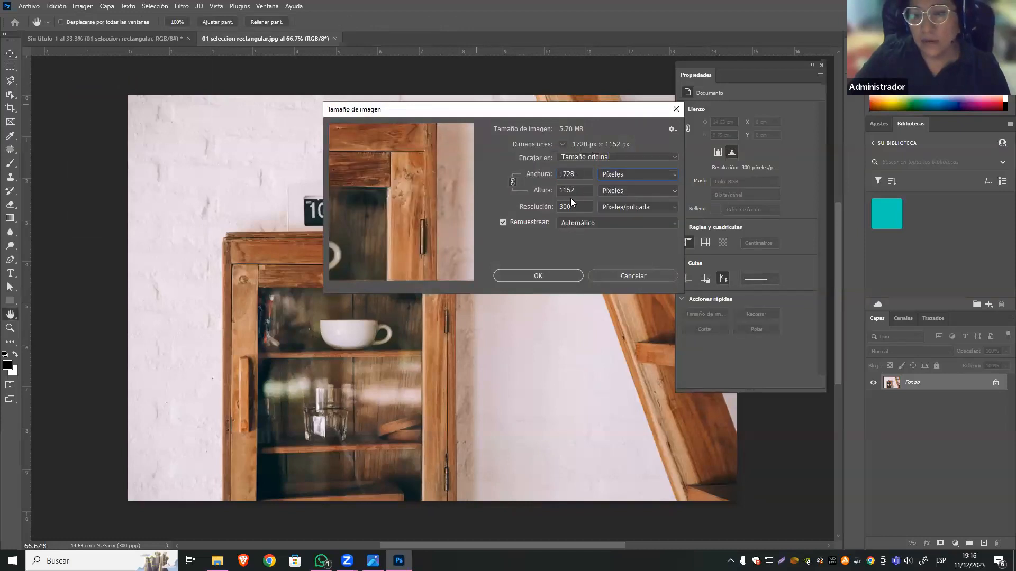
pyautogui.moveTo(581, 176); pyautogui.dragTo(521, 176)
pyautogui.moveTo(582, 192); pyautogui.dragTo(533, 193)
pyautogui.click(626, 278)
# Check the untitled document's canvas width and height in pixels without changing them, and compare the document with the opened image.
pyautogui.click(153, 39)
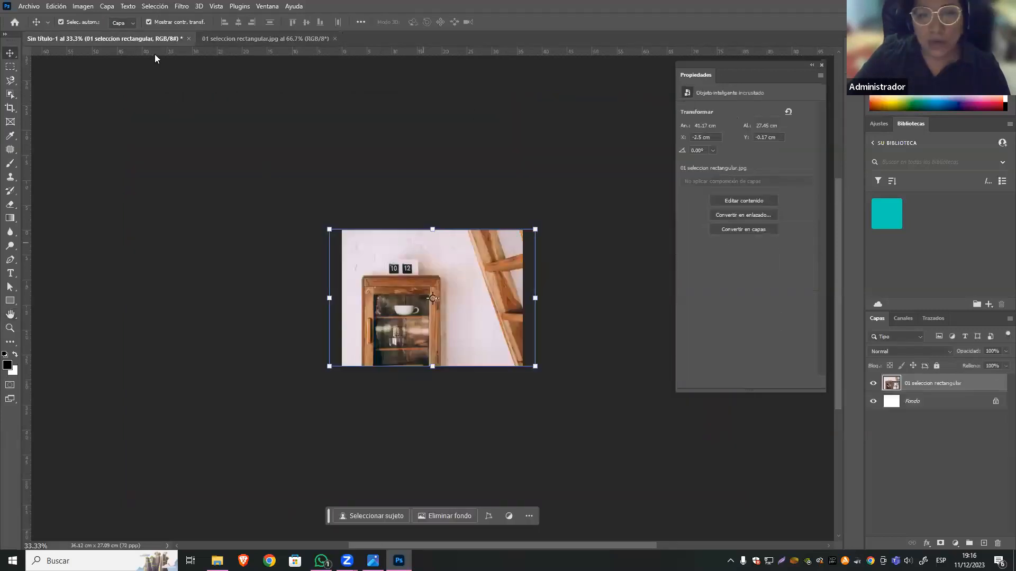
pyautogui.click(79, 6)
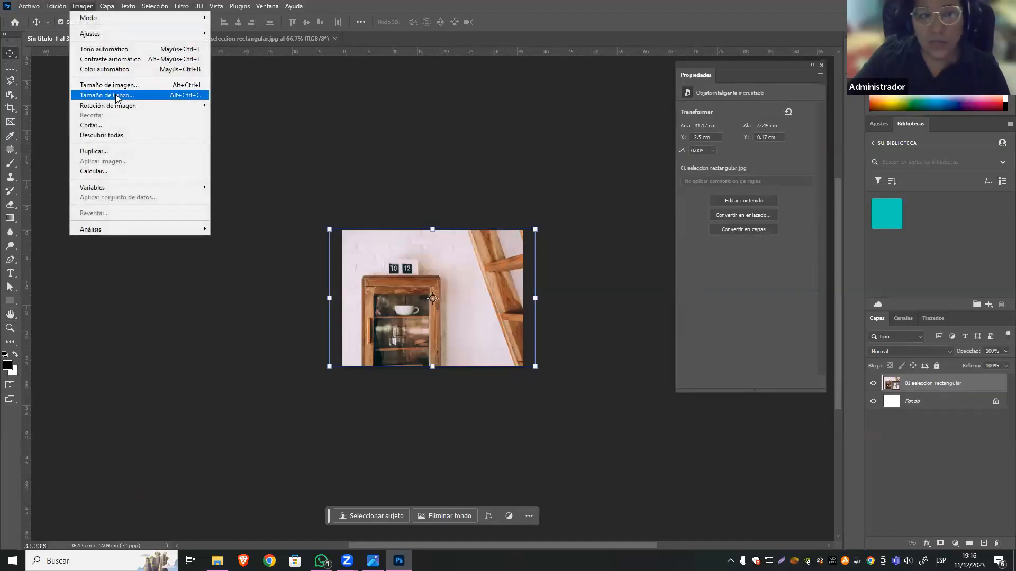
pyautogui.click(155, 95)
pyautogui.click(540, 181)
pyautogui.click(519, 189)
pyautogui.moveTo(505, 176); pyautogui.dragTo(477, 178)
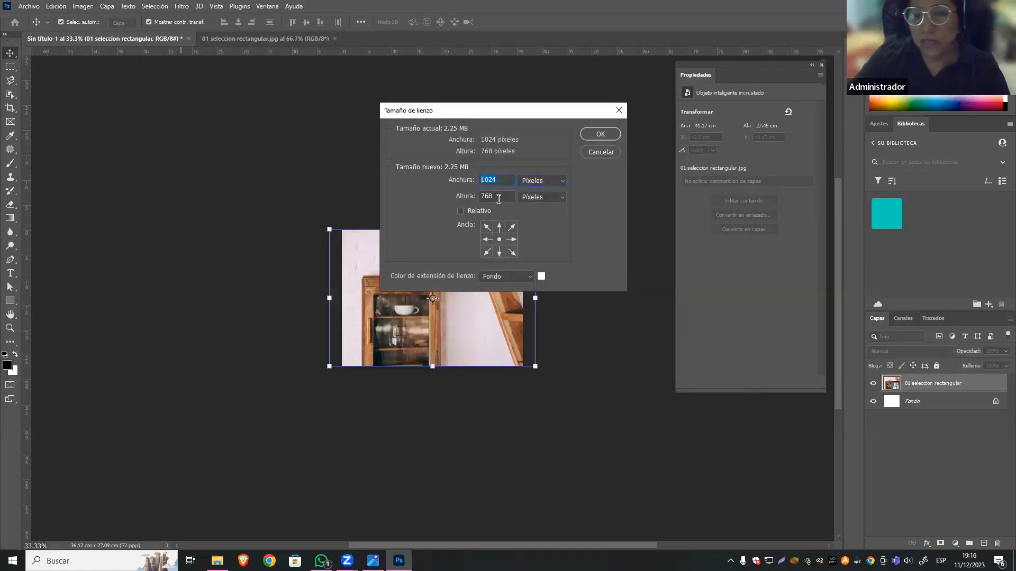
pyautogui.click(601, 152)
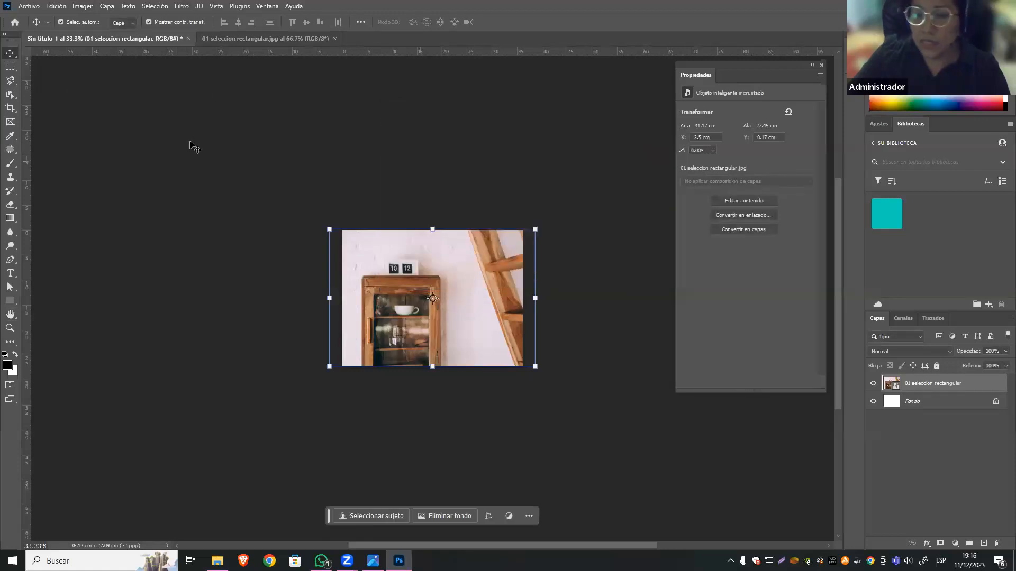
pyautogui.click(259, 39)
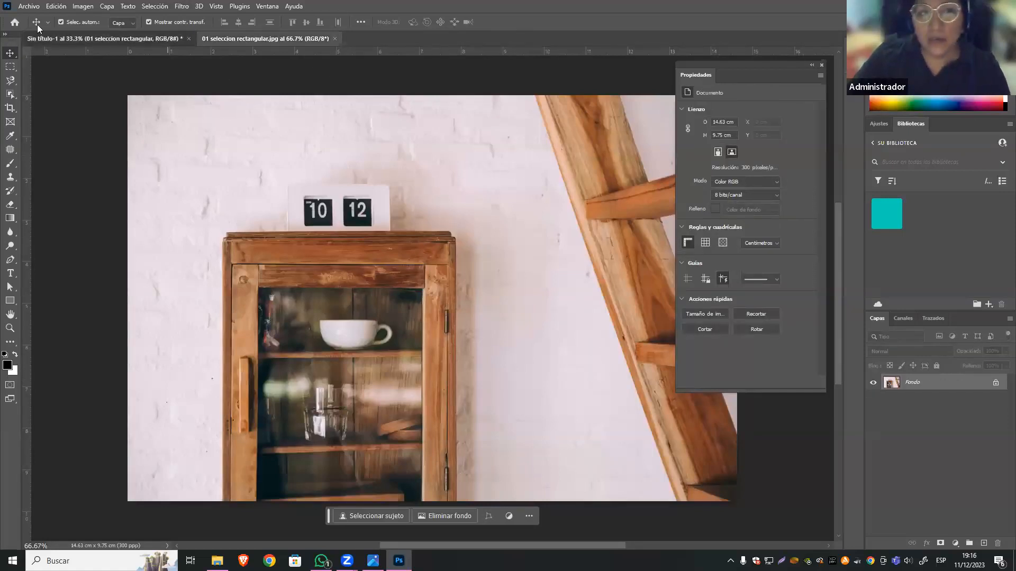
pyautogui.click(155, 38)
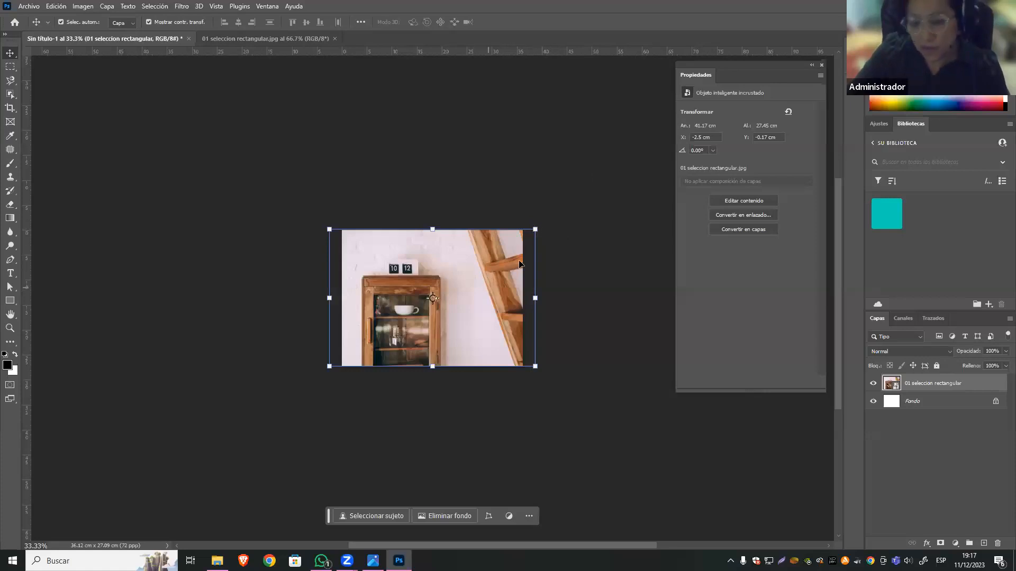
# Shrink the placed image to about 4.06 x 2.68 cm in the canvas's lower-left area and close the untitled document without saving.
pyautogui.moveTo(535, 229); pyautogui.dragTo(369, 354)
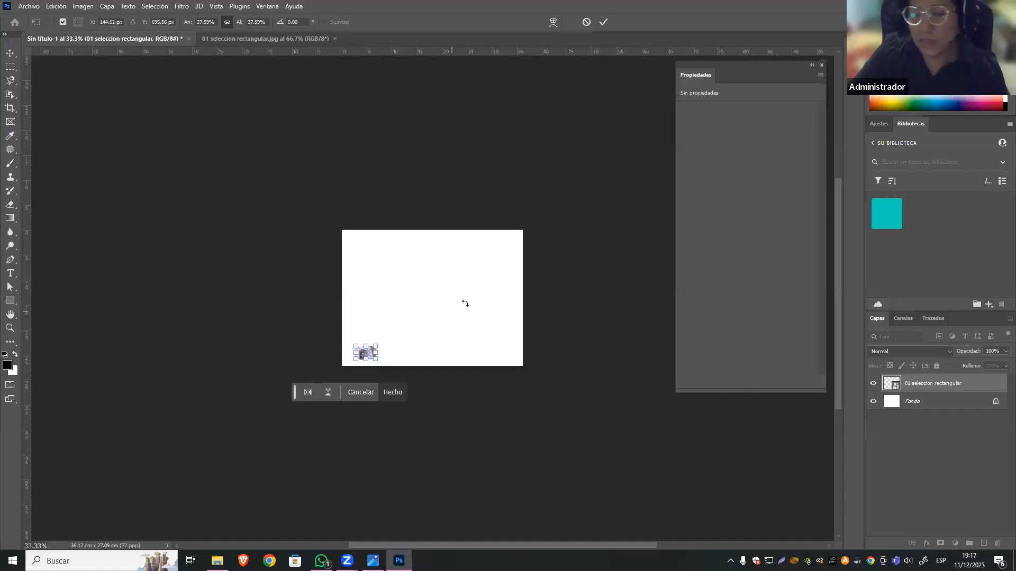
pyautogui.press('Return')
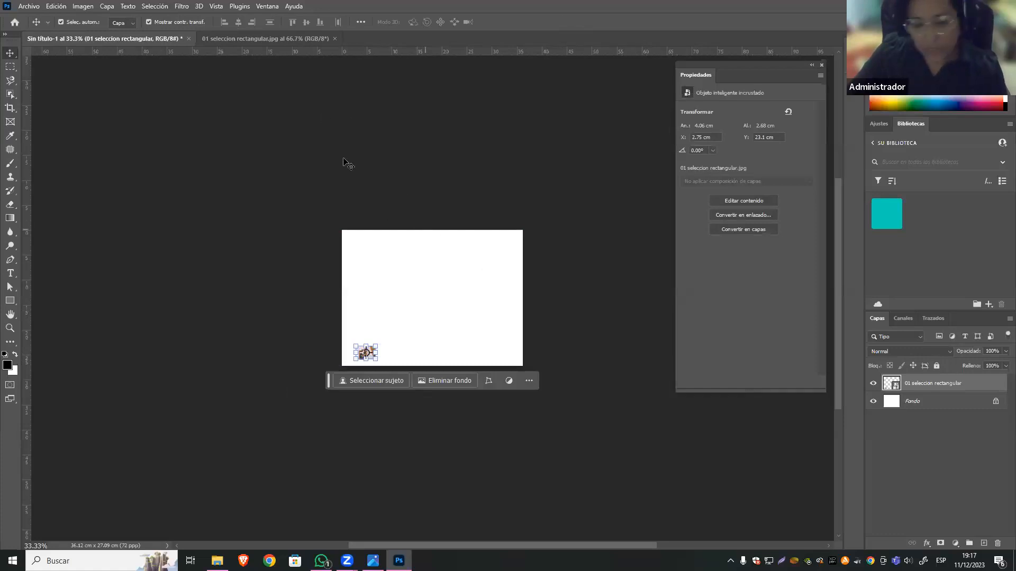
pyautogui.click(189, 39)
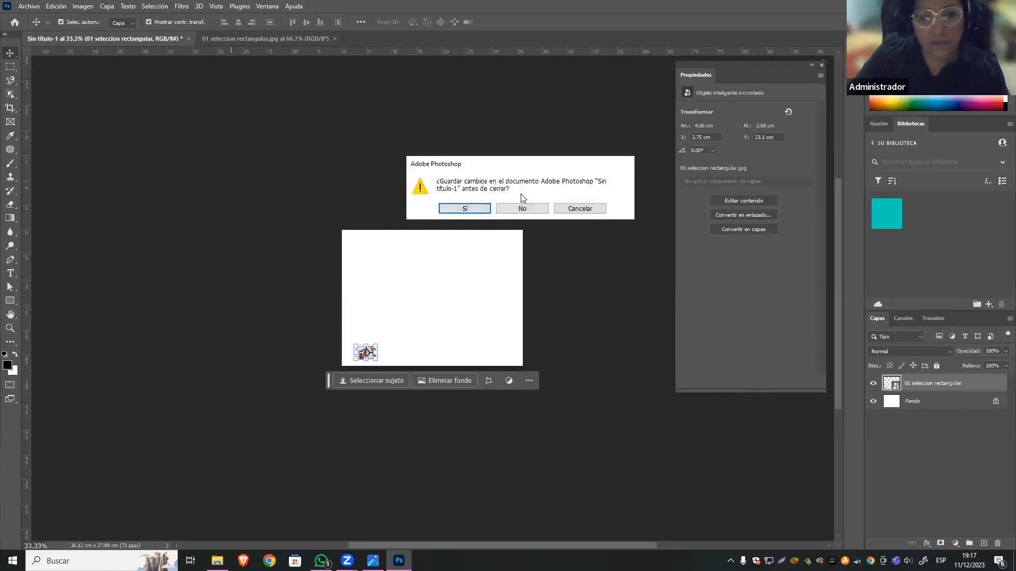
pyautogui.click(532, 210)
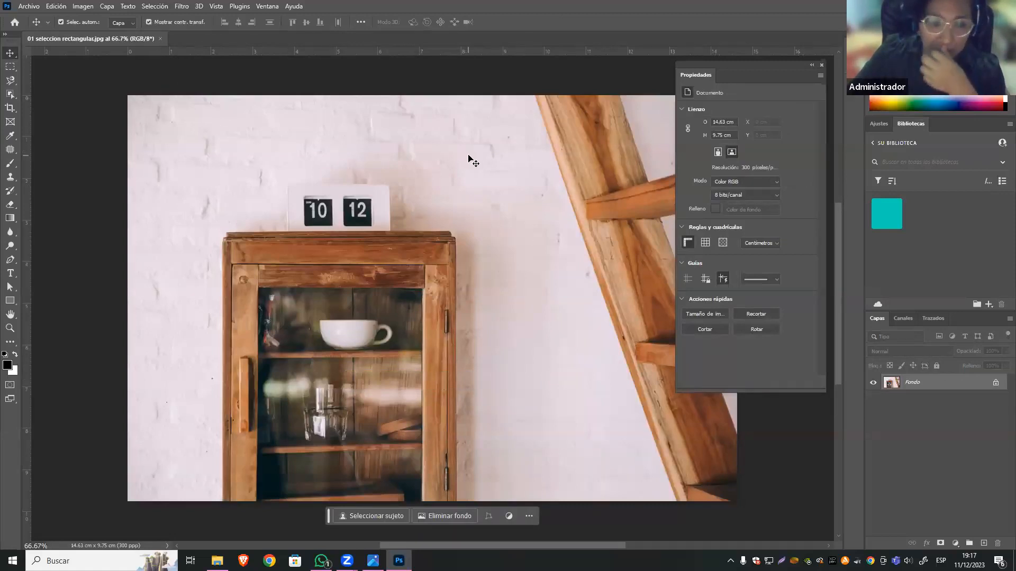
# Detach the Layers panel, float it over the image beside the cabinet, and make it taller.
pyautogui.moveTo(877, 317); pyautogui.dragTo(510, 111)
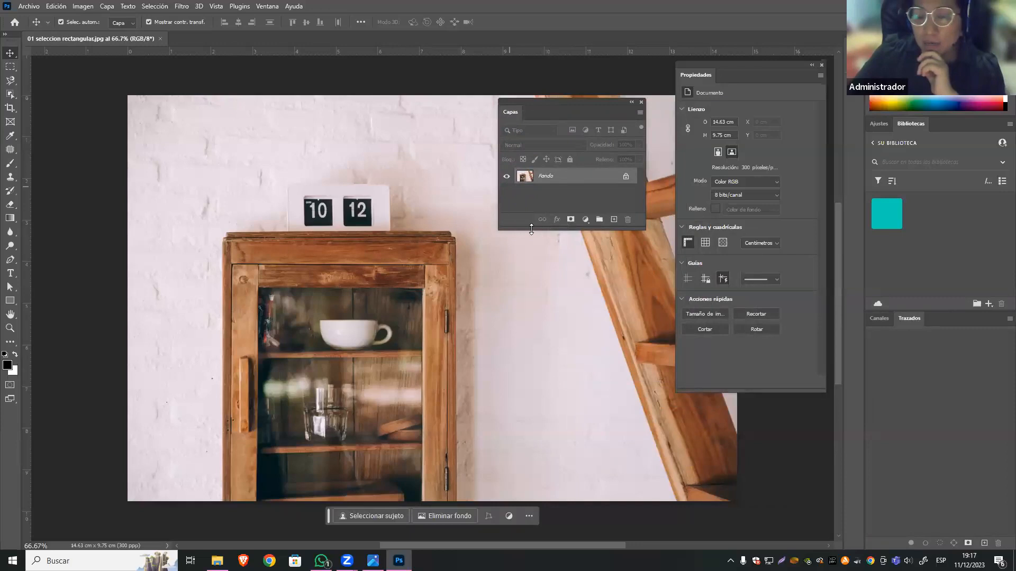
pyautogui.moveTo(531, 229); pyautogui.dragTo(531, 270)
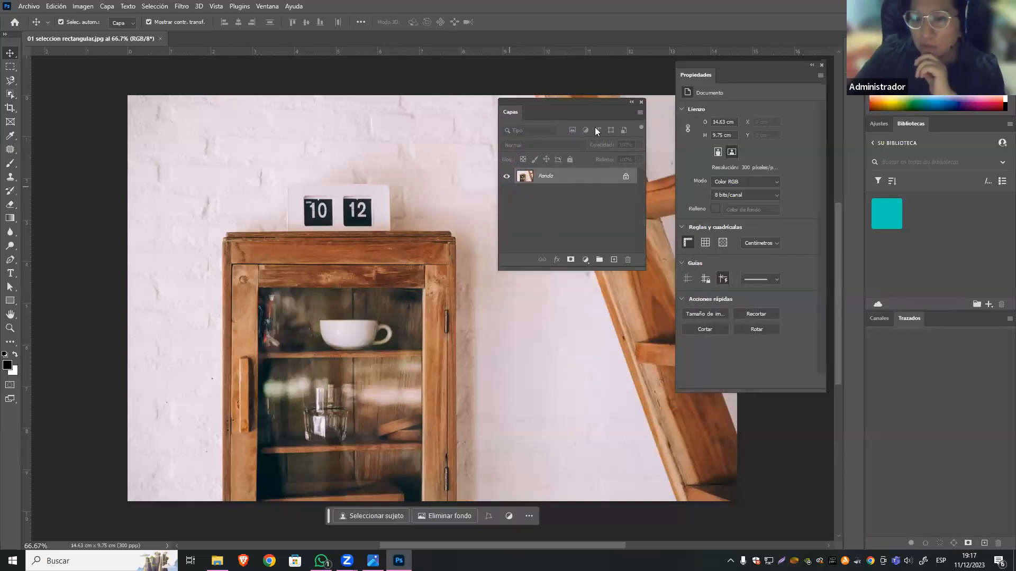
pyautogui.moveTo(615, 103); pyautogui.dragTo(524, 139)
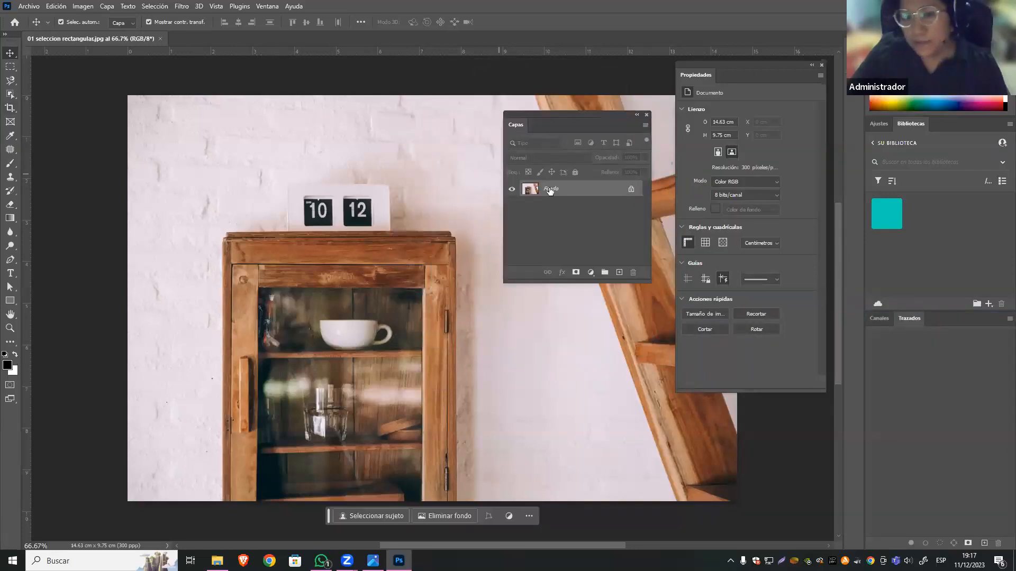
pyautogui.rightClick(583, 189)
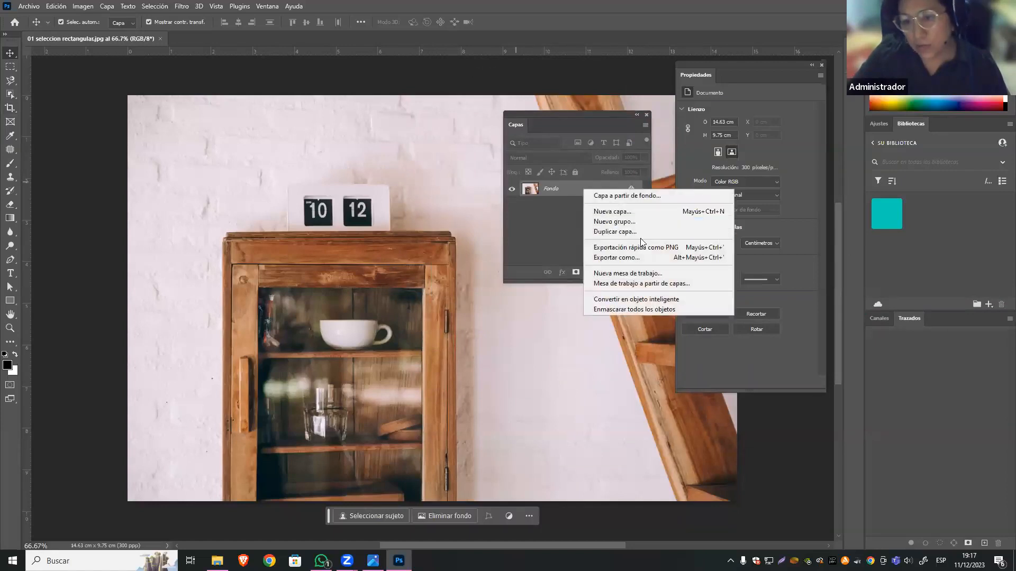
pyautogui.click(551, 191)
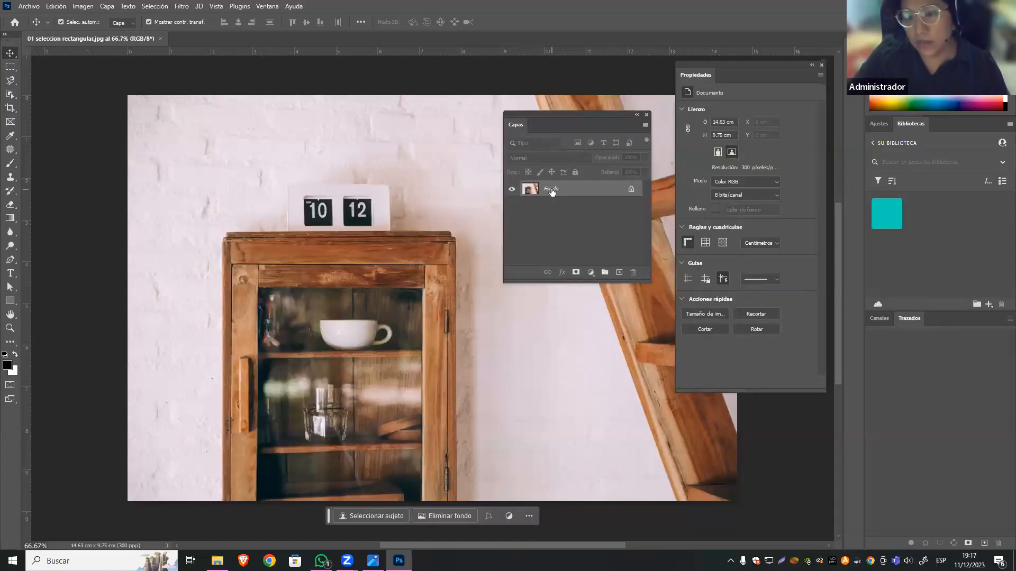
# Duplicate the Fondo layer, hide the original Fondo layer, and make the duplicate the active layer.
pyautogui.hotkey('ctrl', 'j')
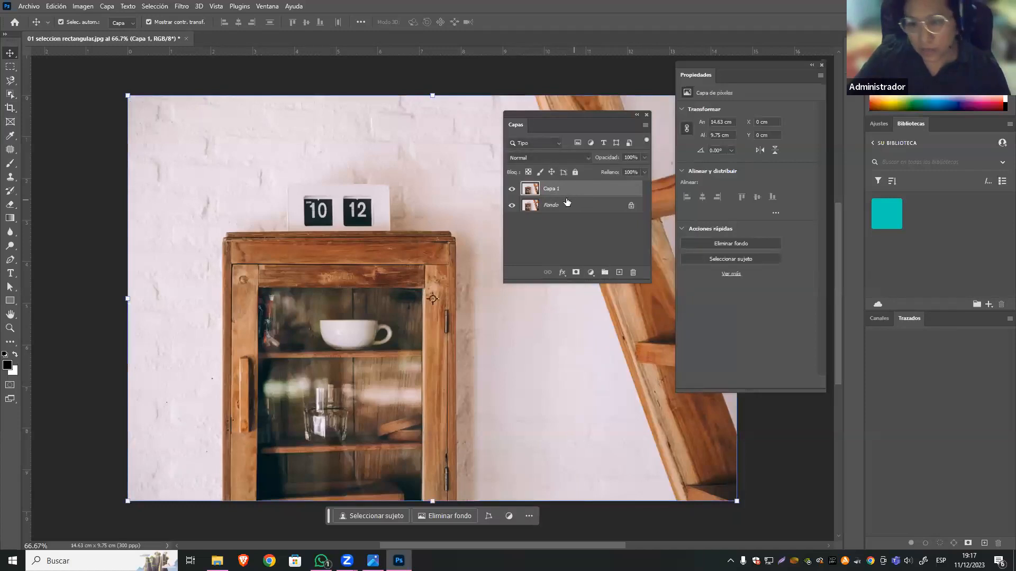
pyautogui.click(535, 210)
pyautogui.click(512, 205)
pyautogui.click(551, 188)
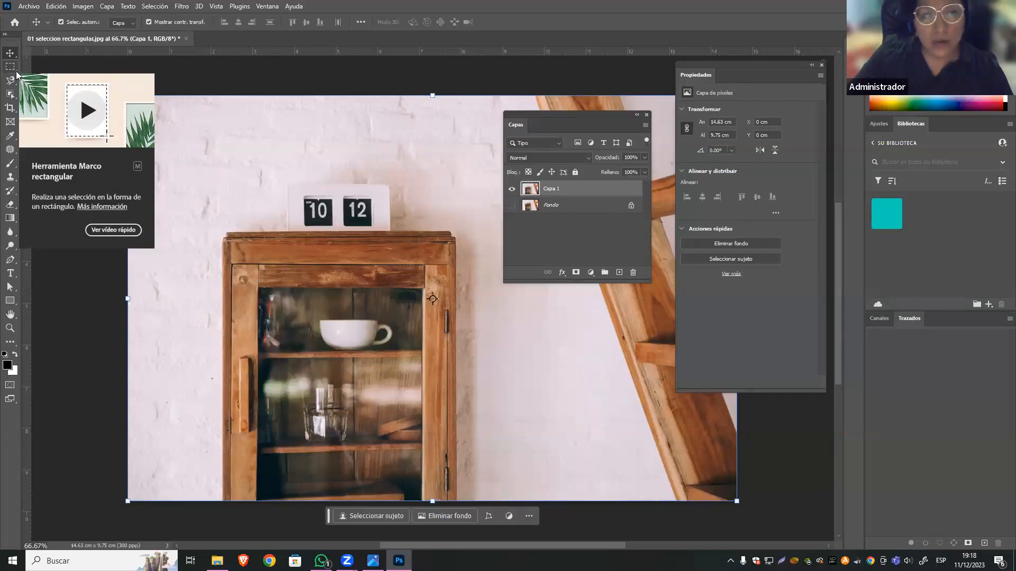
# Examine the tool variants grouped under the Marquee, Lasso, Object Selection and Pen tools, and return to the Move tool.
pyautogui.click(15, 73)
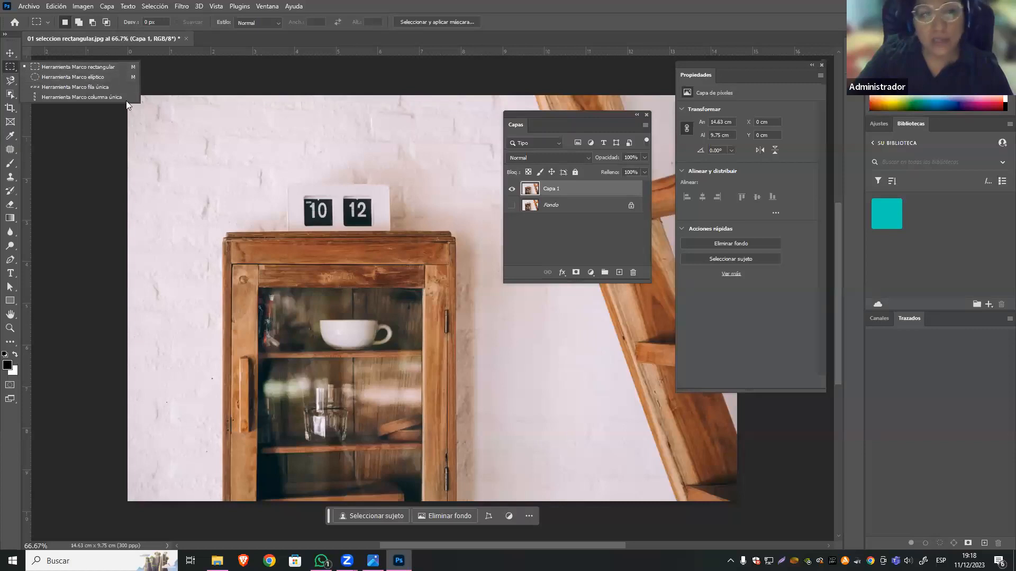
pyautogui.click(9, 84)
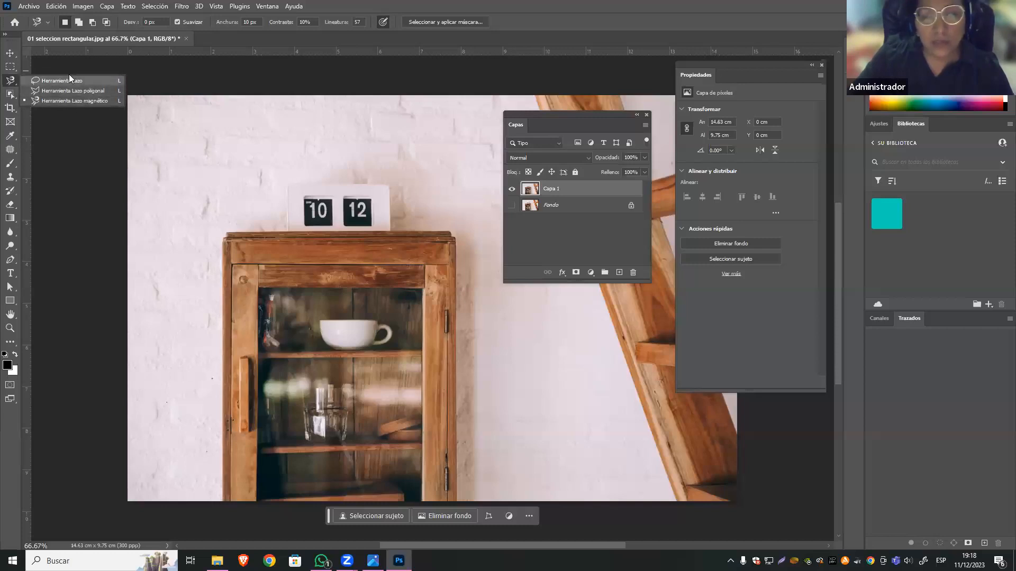
pyautogui.click(11, 98)
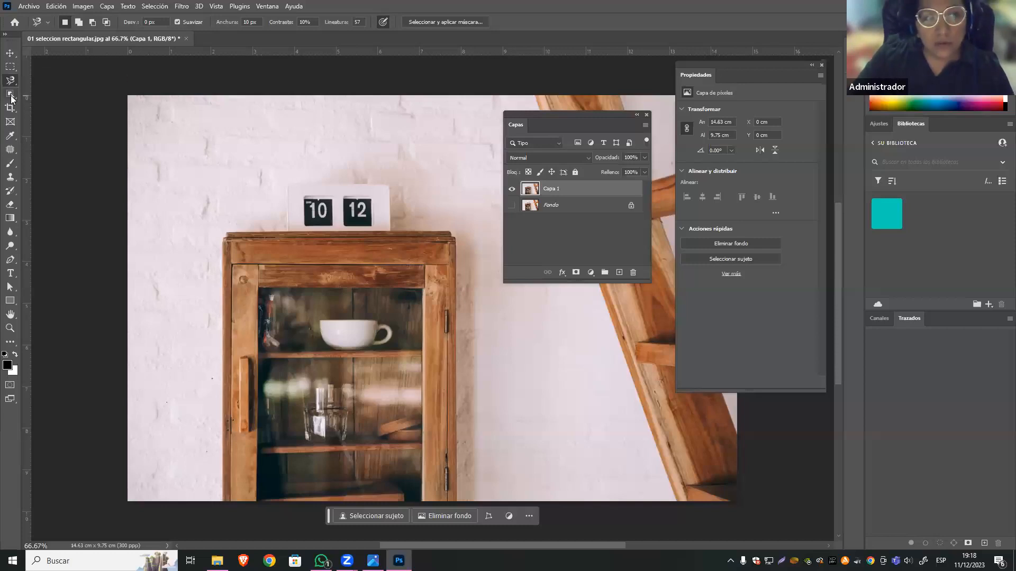
pyautogui.click(11, 98)
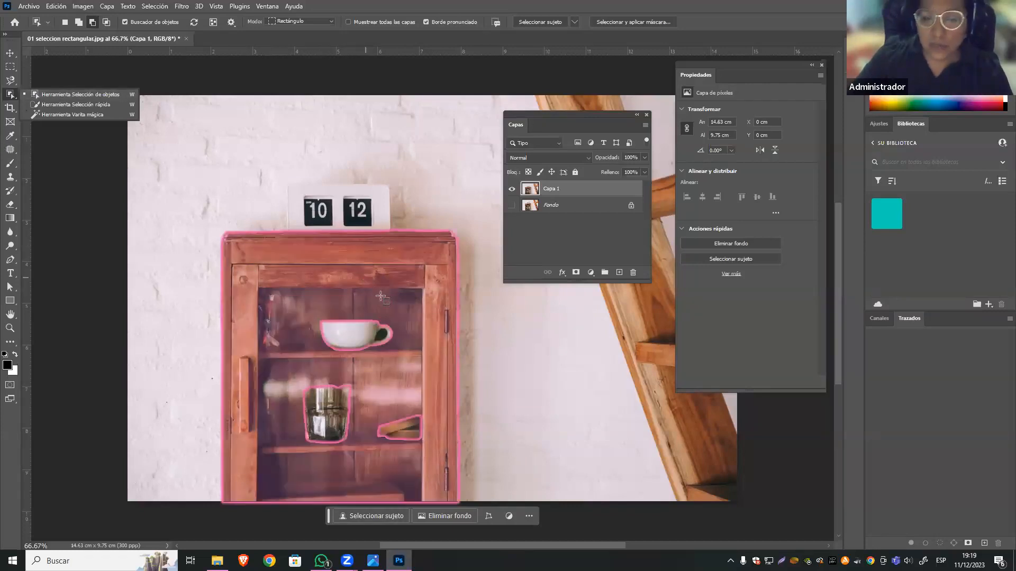
pyautogui.click(87, 97)
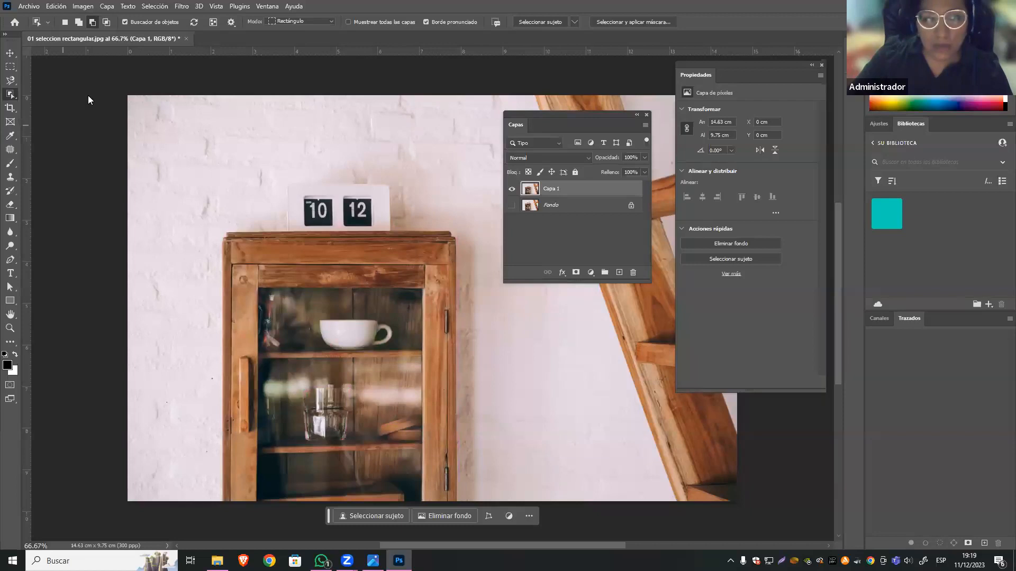
pyautogui.rightClick(10, 96)
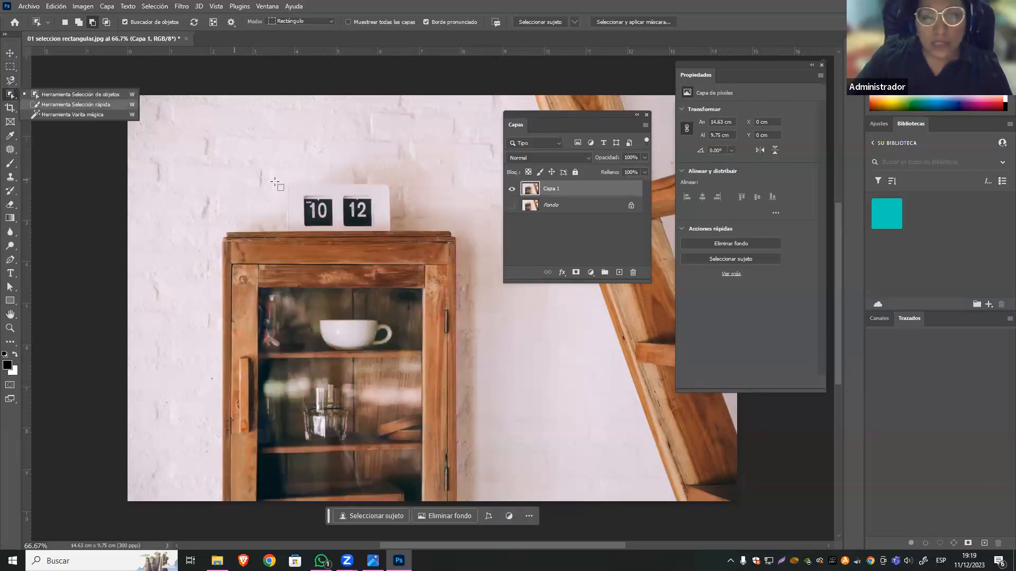
pyautogui.click(18, 255)
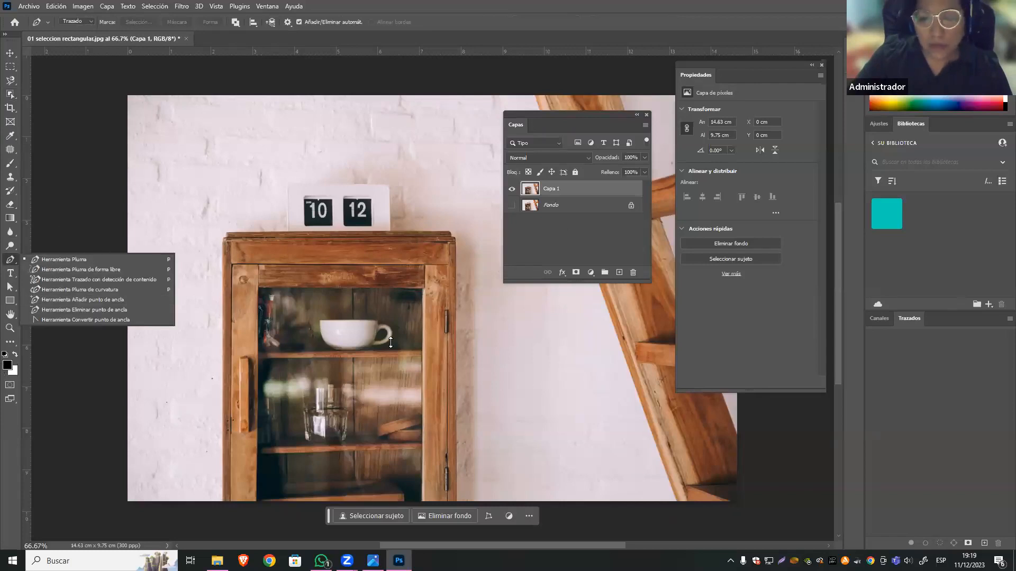
pyautogui.press('v')
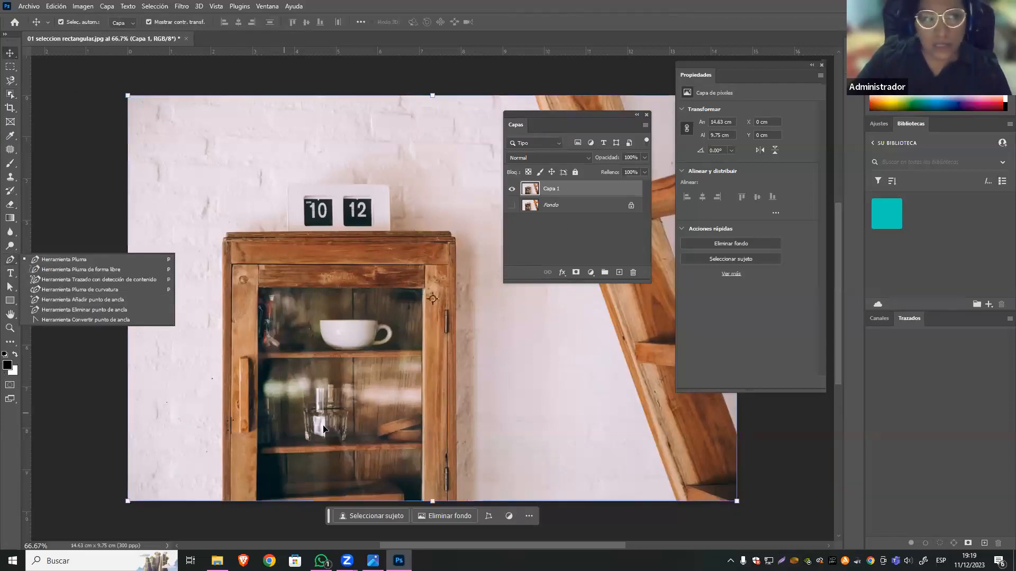
# Switch to the Photos app and enlarge the SESIÓN3.png slide to read the session's topic list.
pyautogui.click(373, 561)
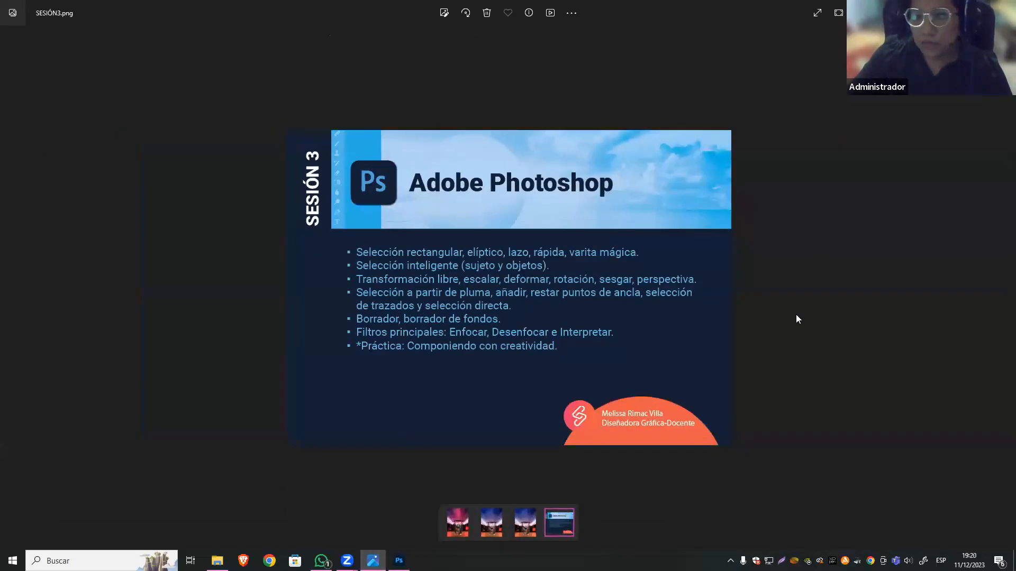
pyautogui.scroll(3, 796, 319)
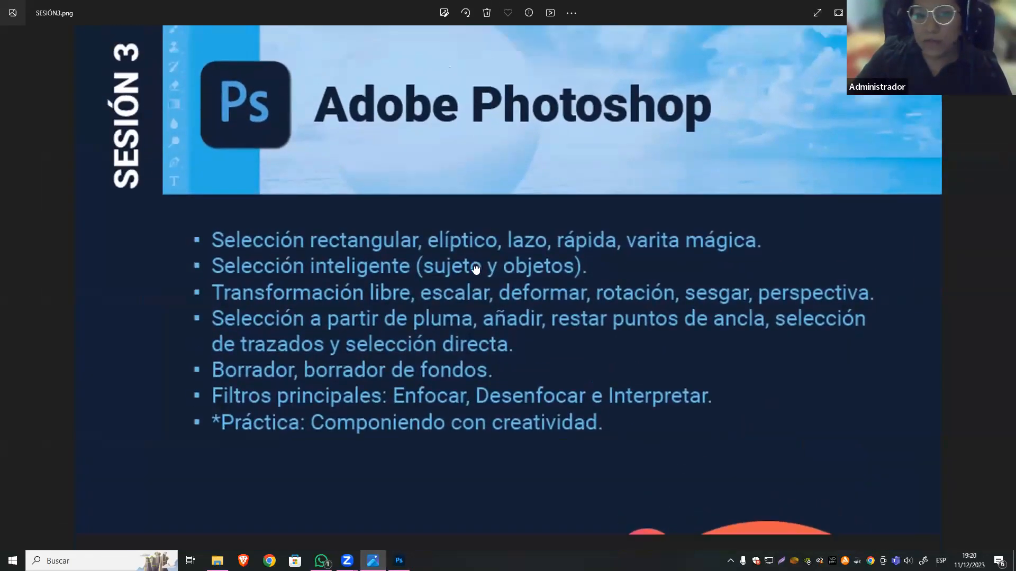
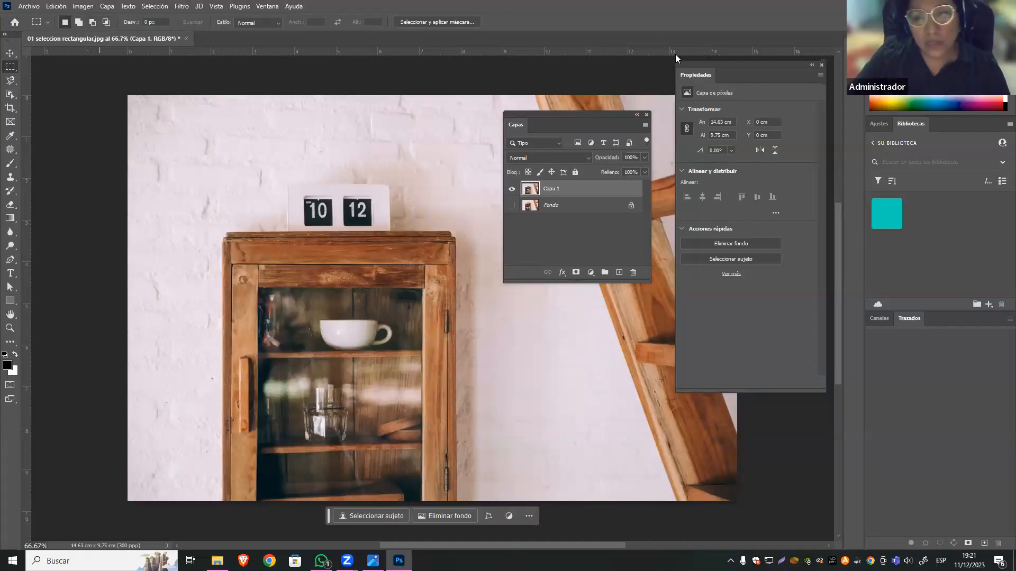
# Reposition the floating Properties panel beside the Layers panel, over the wooden ladder in the image.
pyautogui.moveTo(732, 63); pyautogui.dragTo(475, 94)
pyautogui.moveTo(686, 85); pyautogui.dragTo(737, 69)
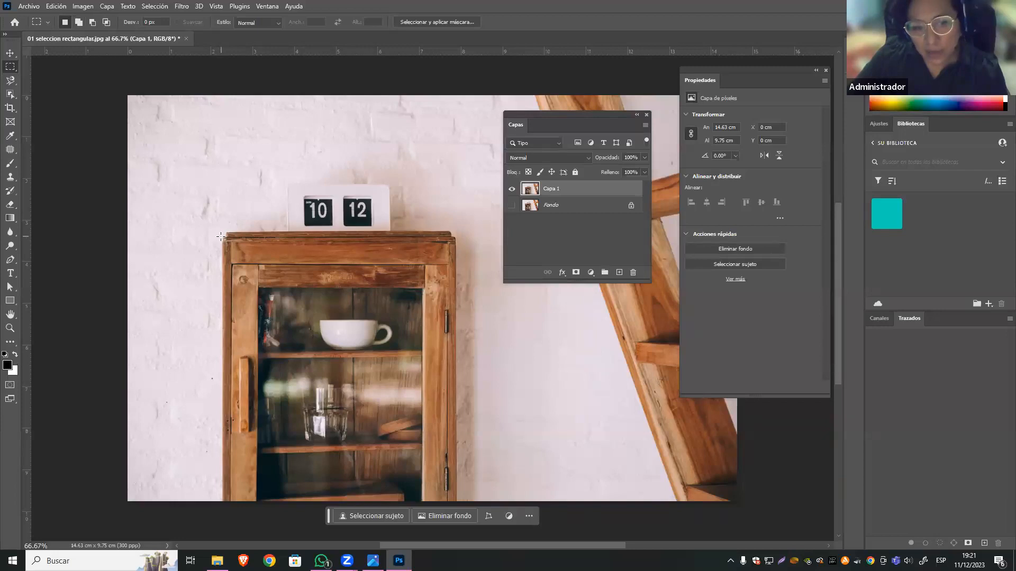
# Try rectangular marquees around the cabinet and across its top edge in new-selection mode, and clear the selection.
pyautogui.moveTo(220, 236); pyautogui.dragTo(458, 508)
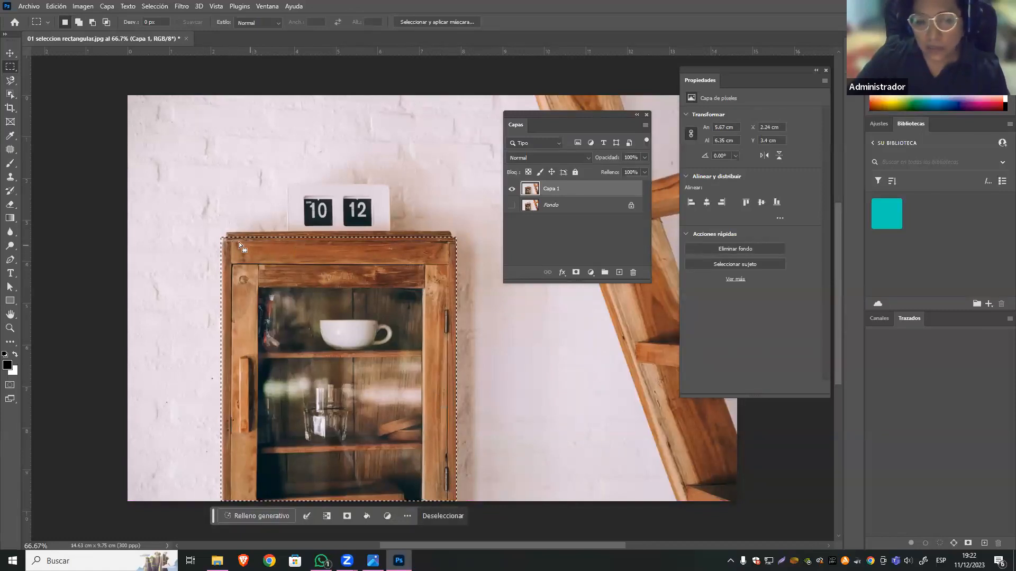
pyautogui.moveTo(225, 231); pyautogui.dragTo(451, 255)
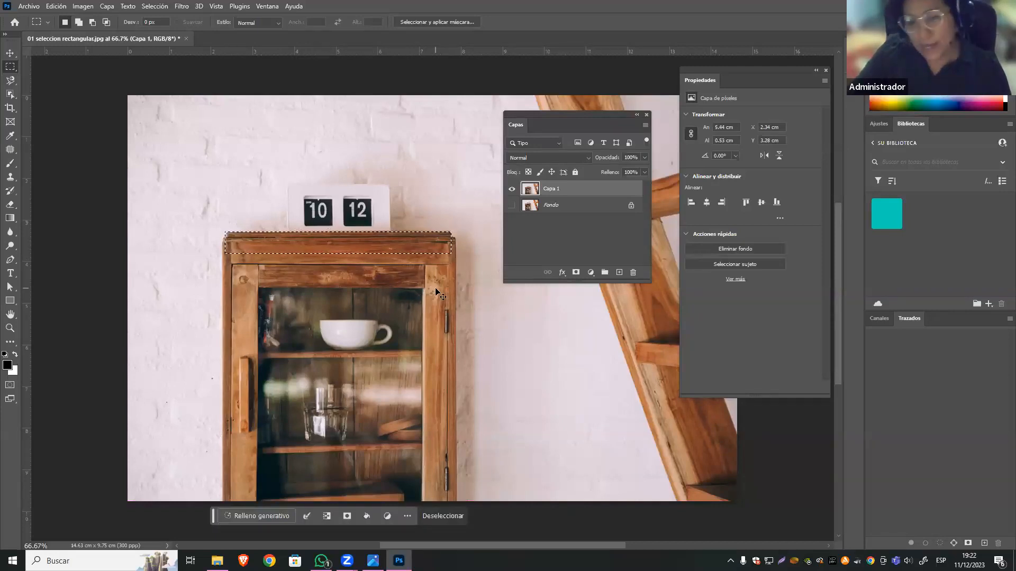
pyautogui.hotkey('ctrl', 'd')
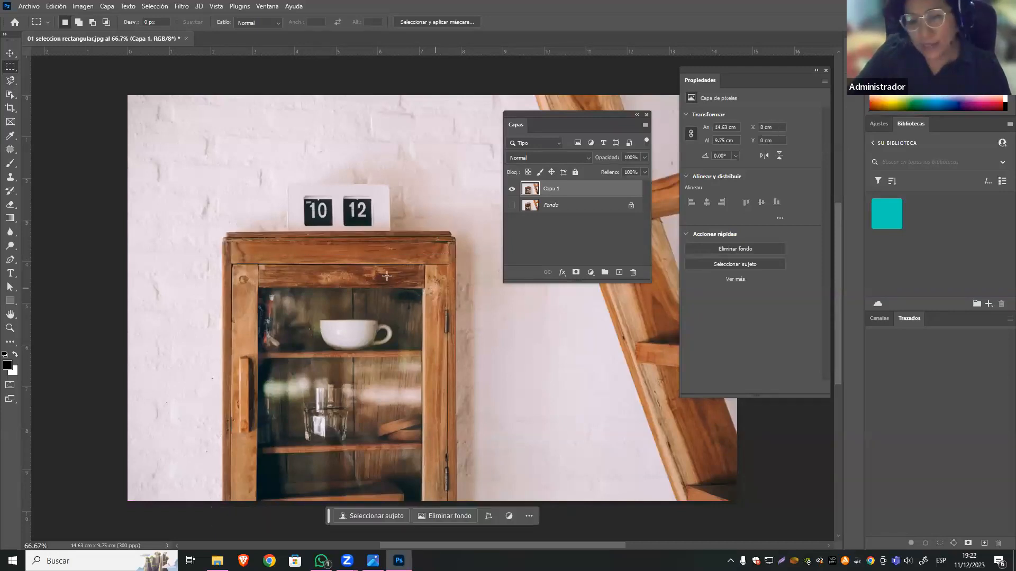
# In add-to-selection mode, marquee the cabinet body, its top edge and the clock with a margin of wall around it.
pyautogui.click(78, 23)
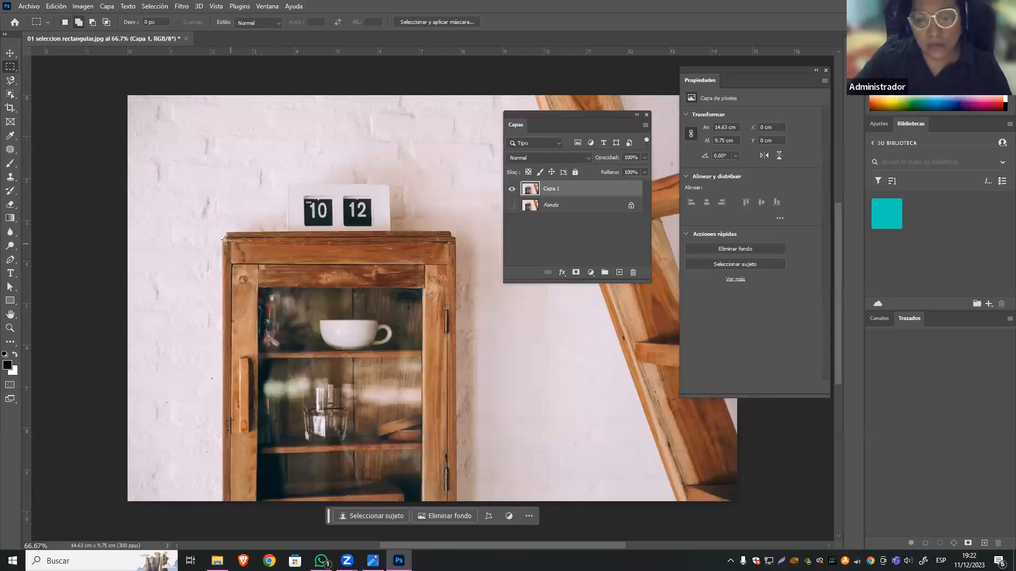
pyautogui.moveTo(221, 237); pyautogui.dragTo(455, 502)
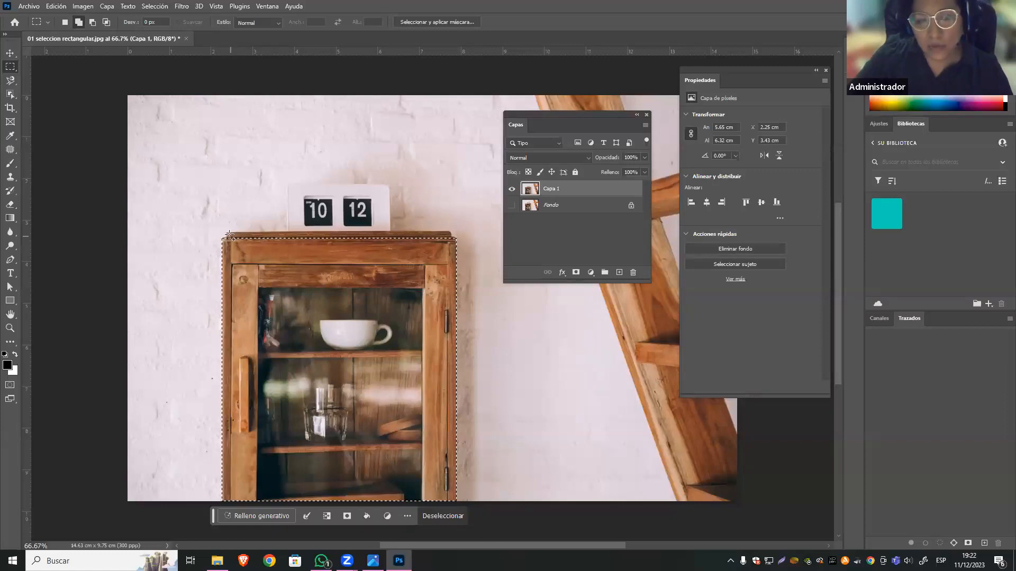
pyautogui.moveTo(226, 232); pyautogui.dragTo(453, 275)
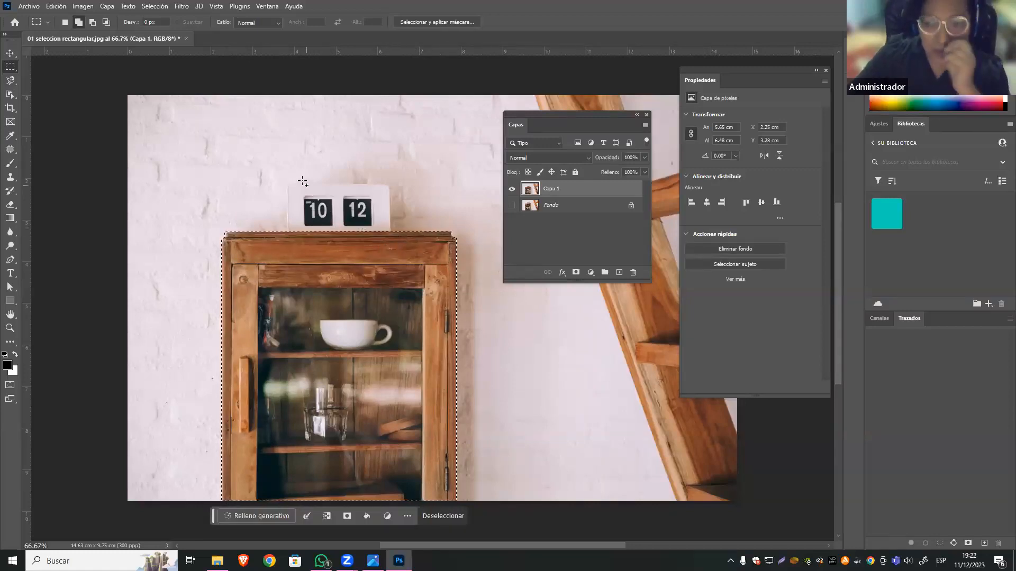
pyautogui.moveTo(287, 185); pyautogui.dragTo(392, 270)
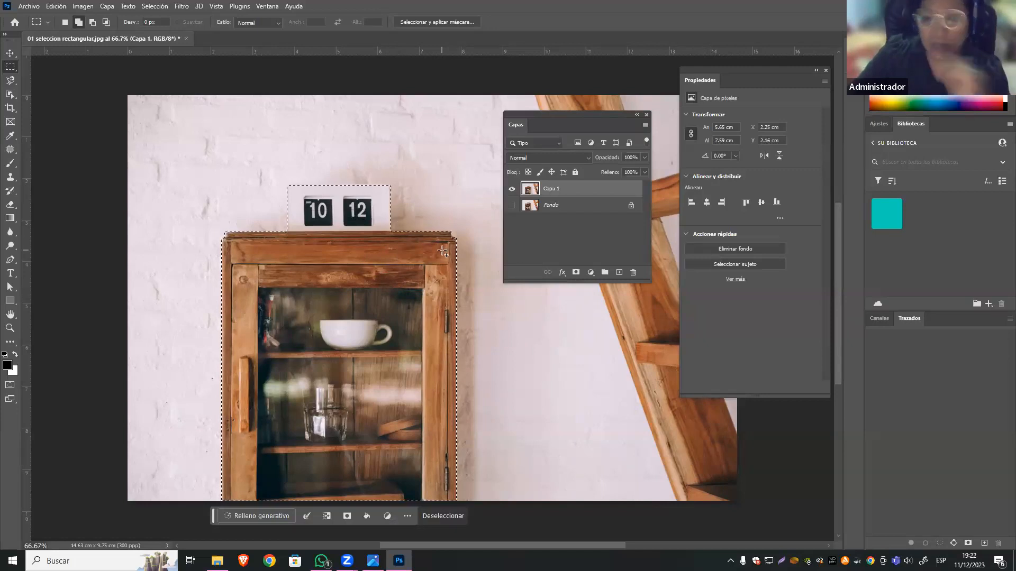
pyautogui.moveTo(283, 161); pyautogui.dragTo(401, 234)
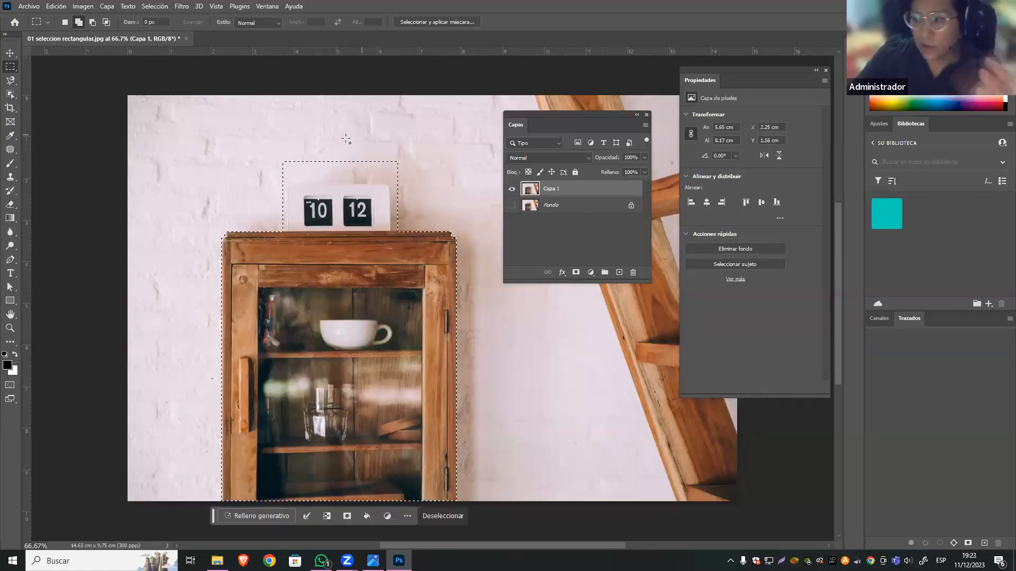
# In subtract-from-selection mode, remove the wall strip above the clock and the clock itself from the cabinet selection.
pyautogui.click(94, 22)
pyautogui.moveTo(256, 143); pyautogui.dragTo(431, 183)
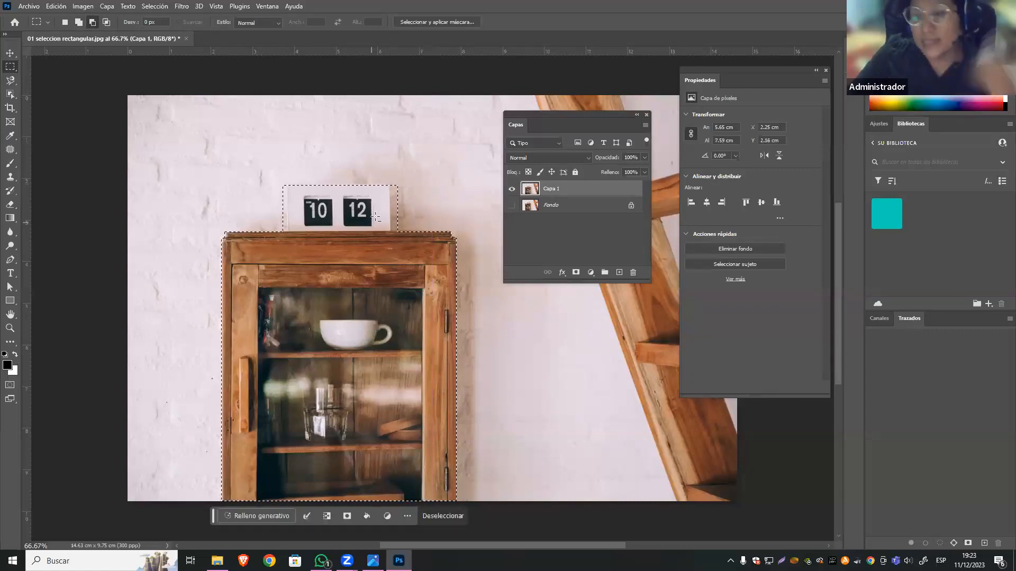
pyautogui.moveTo(256, 163); pyautogui.dragTo(416, 231)
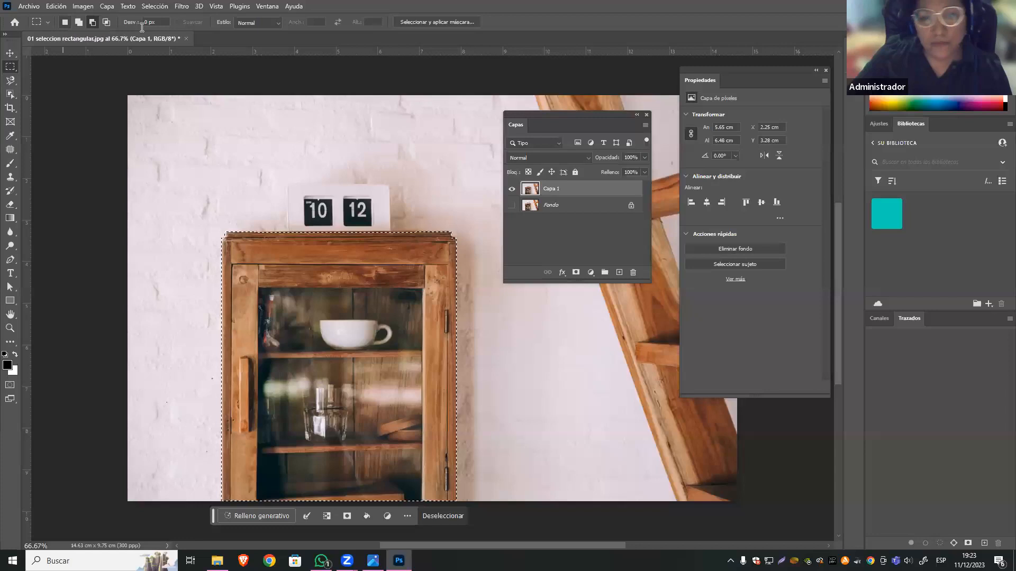
# Try the Proporción fija style for the marquee and restore the Normal style.
pyautogui.click(275, 23)
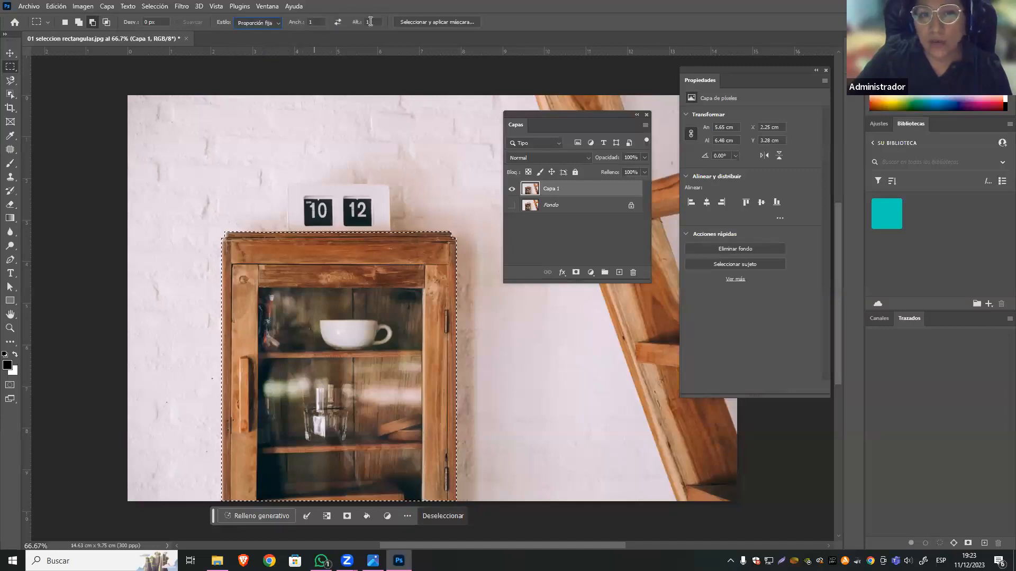
pyautogui.click(276, 24)
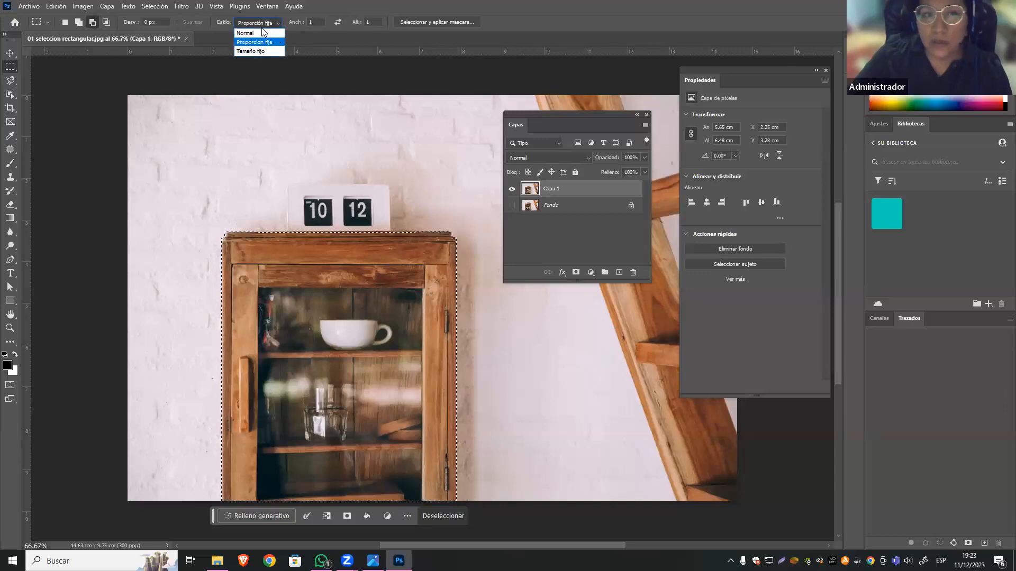
pyautogui.click(278, 32)
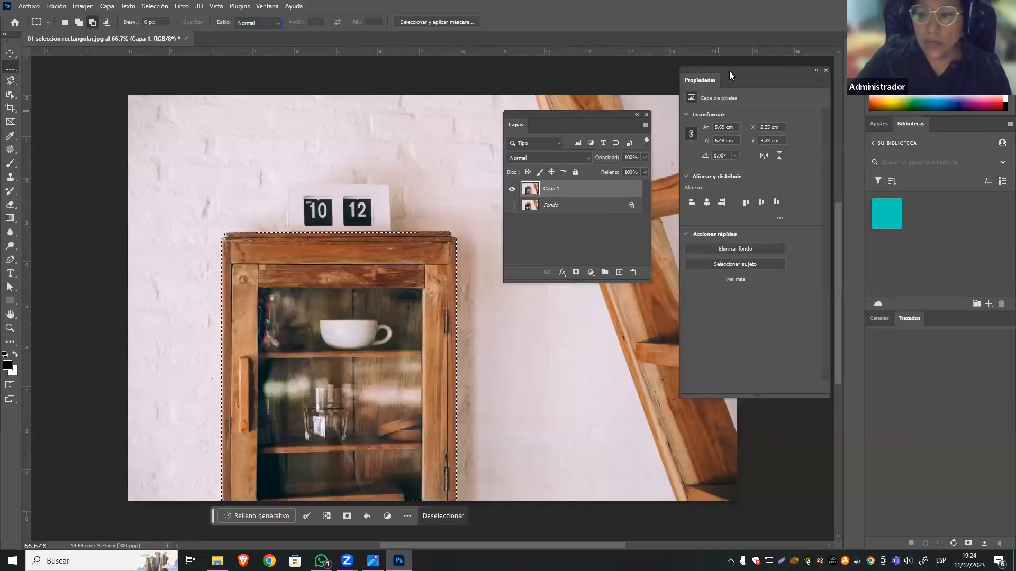
# Move the floating Properties and Layers panels lower over the image.
pyautogui.moveTo(726, 67); pyautogui.dragTo(714, 97)
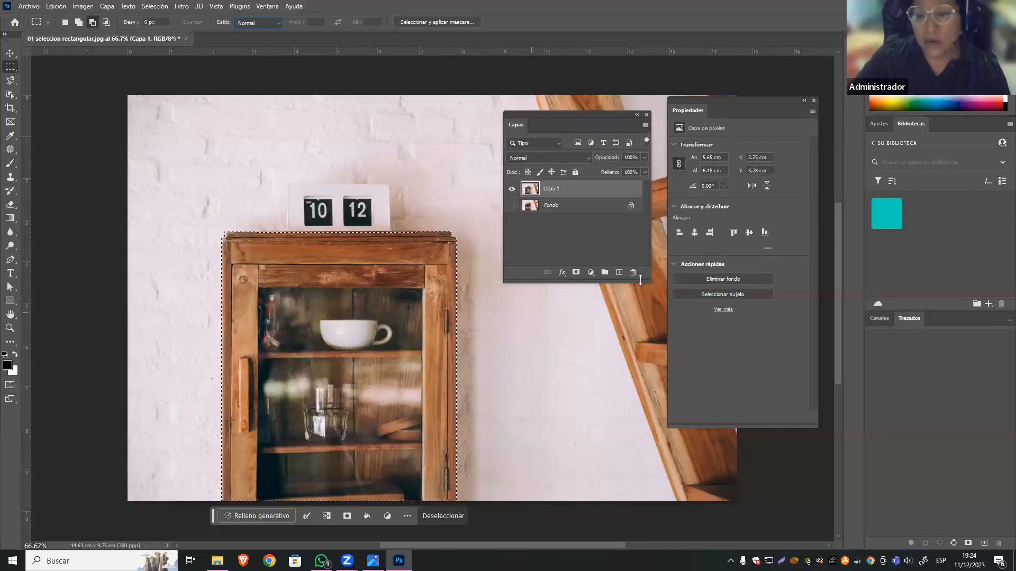
pyautogui.moveTo(555, 112); pyautogui.dragTo(553, 181)
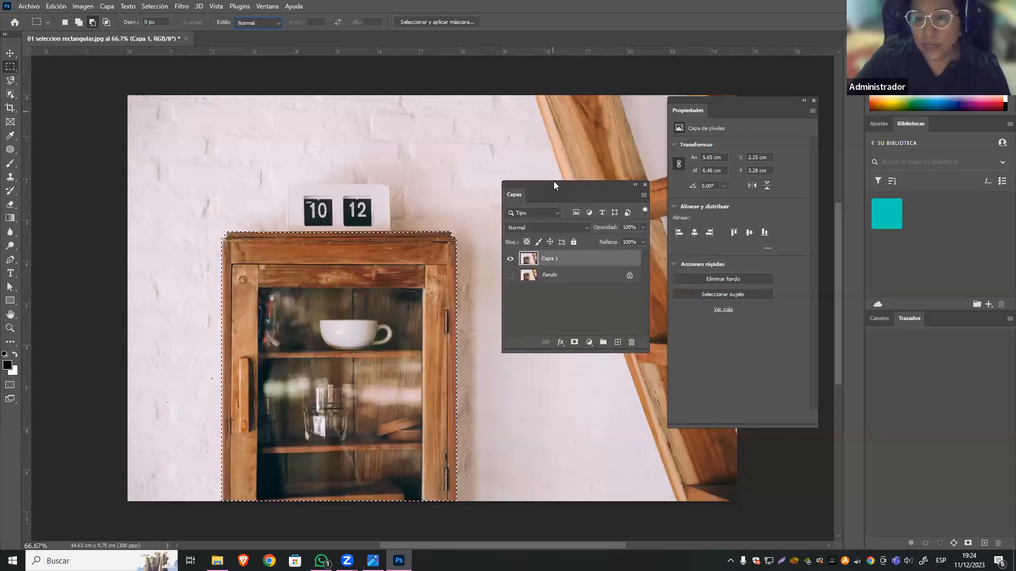
# Try masking Capa 1 with the cabinet selection, and discard both the mask and the selection.
pyautogui.click(574, 343)
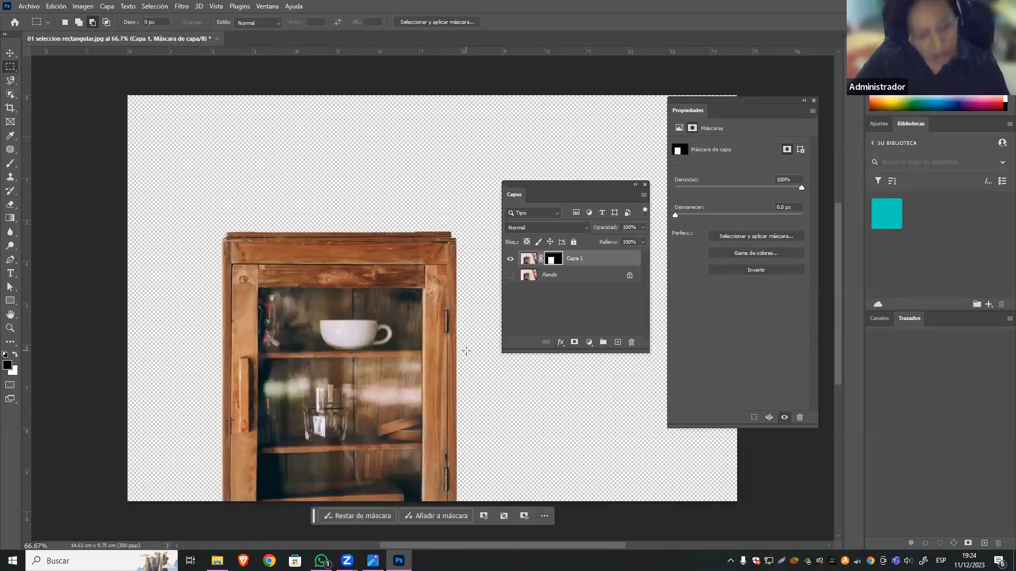
pyautogui.hotkey('ctrl', 'z')
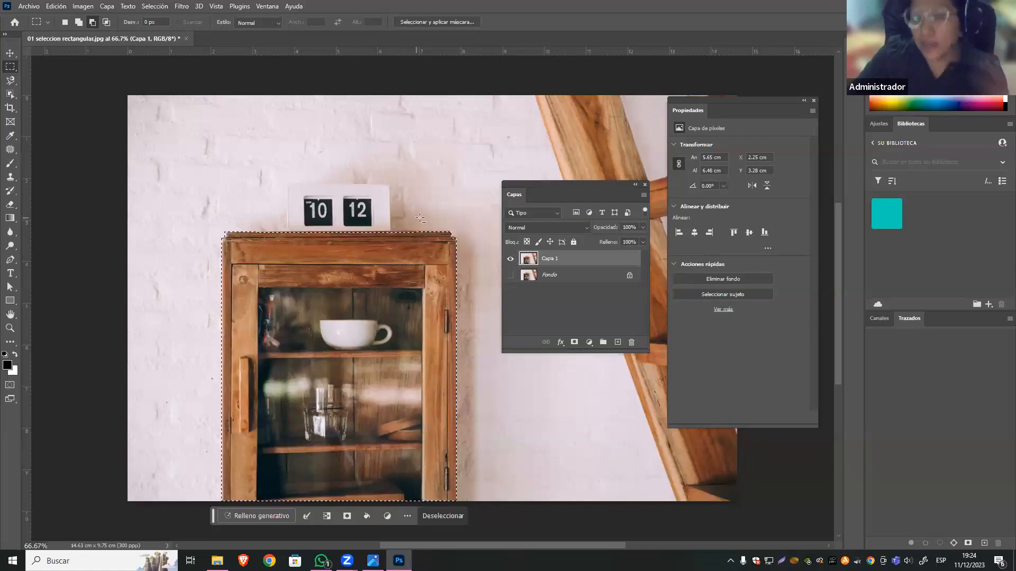
pyautogui.click(305, 233)
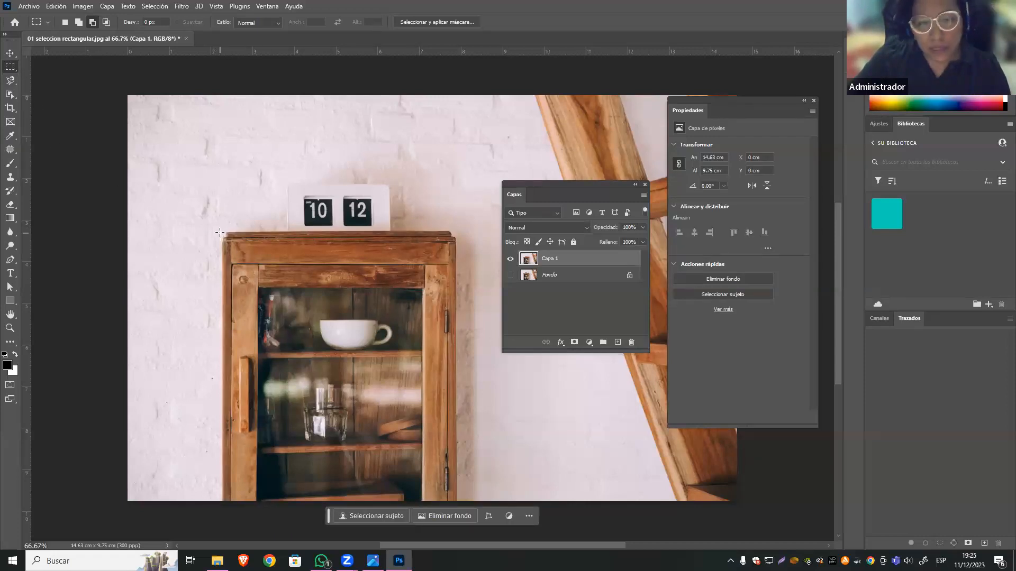
# Marquee the whole cabinet, about 5.6 × 6.5 cm, subtracting the excess at both upper corners and along its left edge.
pyautogui.moveTo(221, 232); pyautogui.dragTo(456, 510)
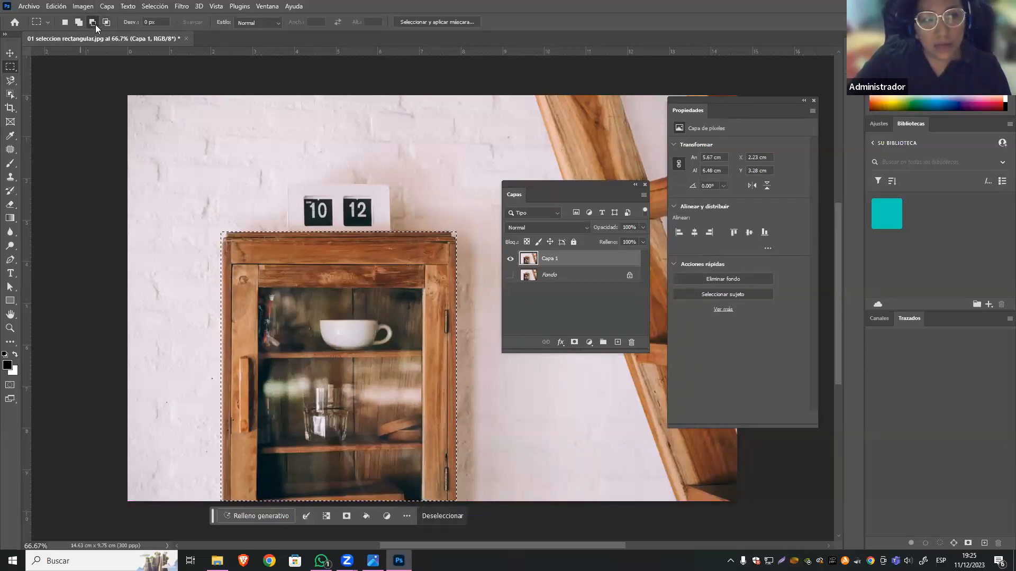
pyautogui.moveTo(212, 227); pyautogui.dragTo(226, 238)
pyautogui.moveTo(468, 223); pyautogui.dragTo(454, 237)
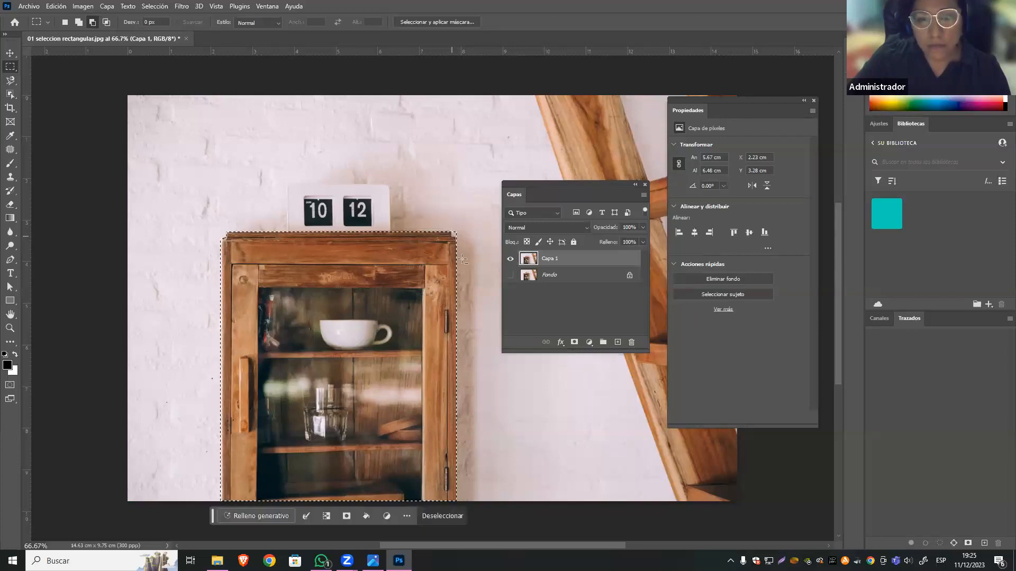
pyautogui.moveTo(206, 228); pyautogui.dragTo(223, 519)
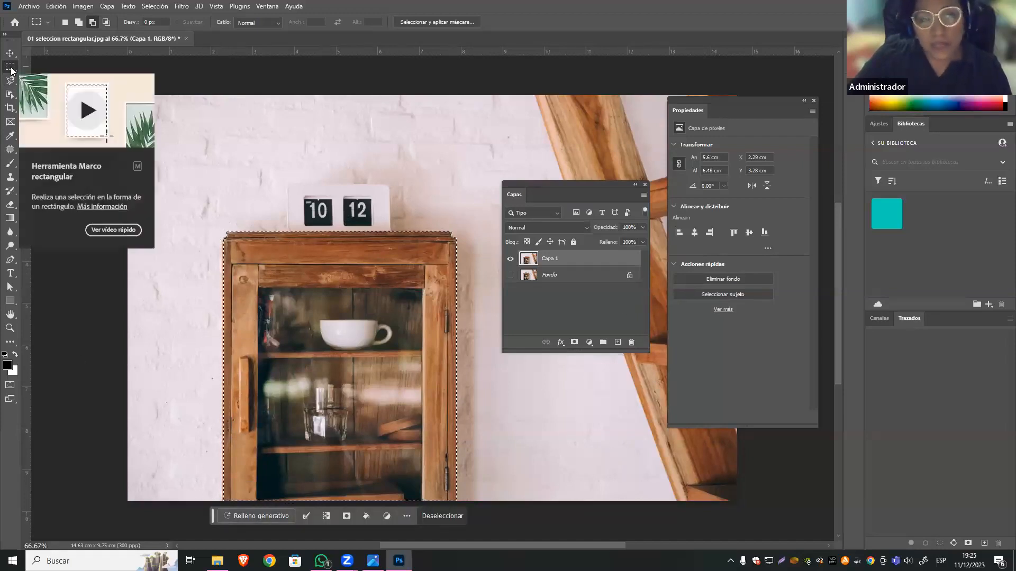
# Compare the commands offered for the active cabinet selection with the program's general selection commands.
pyautogui.rightClick(358, 242)
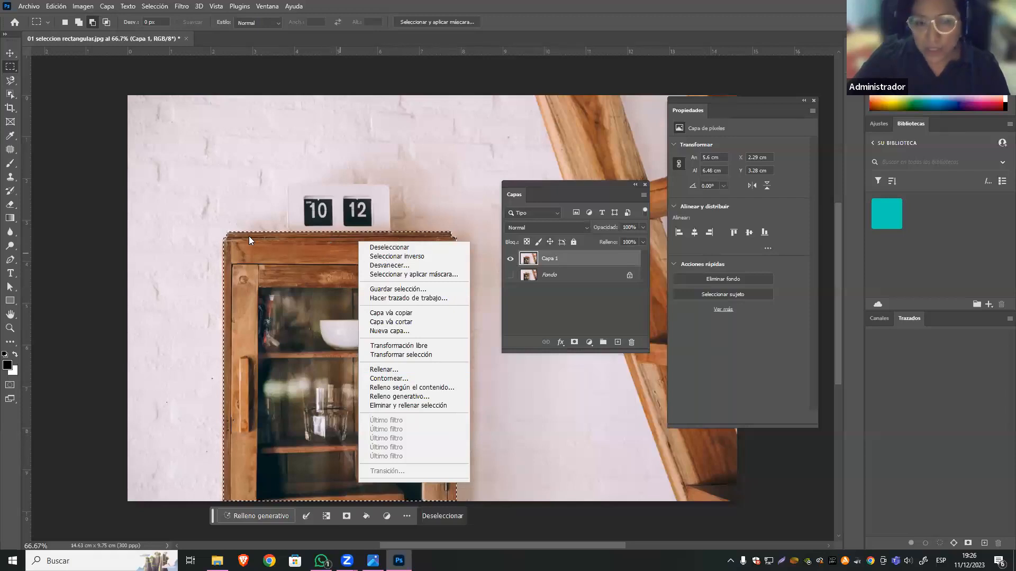
pyautogui.press('Down')
pyautogui.press('Down')
pyautogui.press('Down')
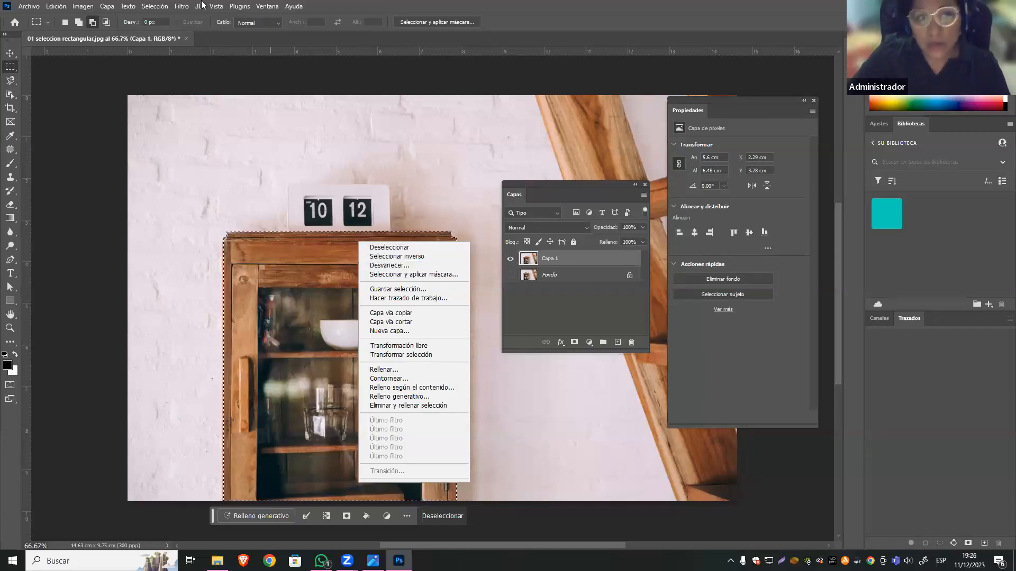
pyautogui.click(155, 7)
pyautogui.click(155, 8)
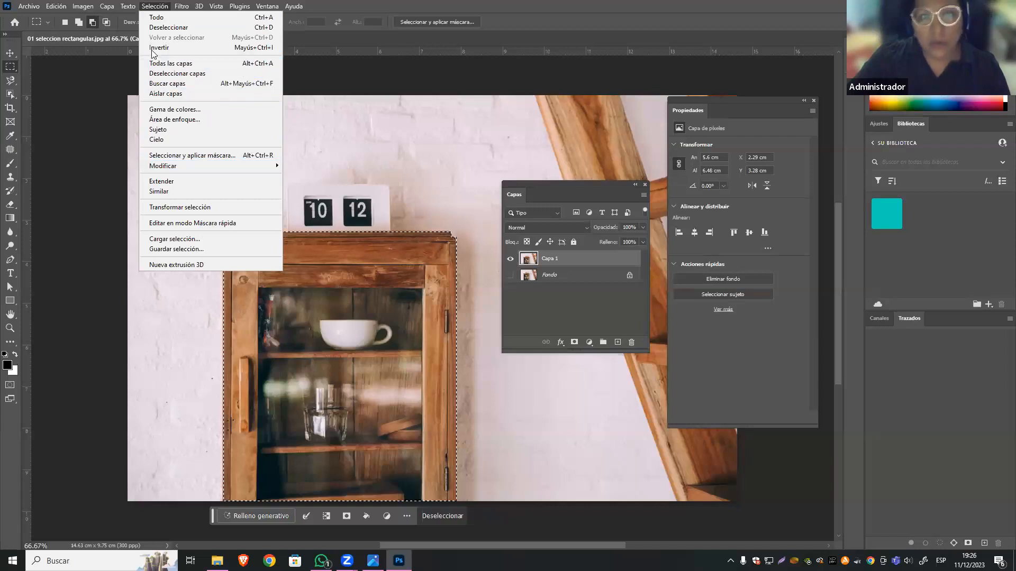
pyautogui.rightClick(396, 258)
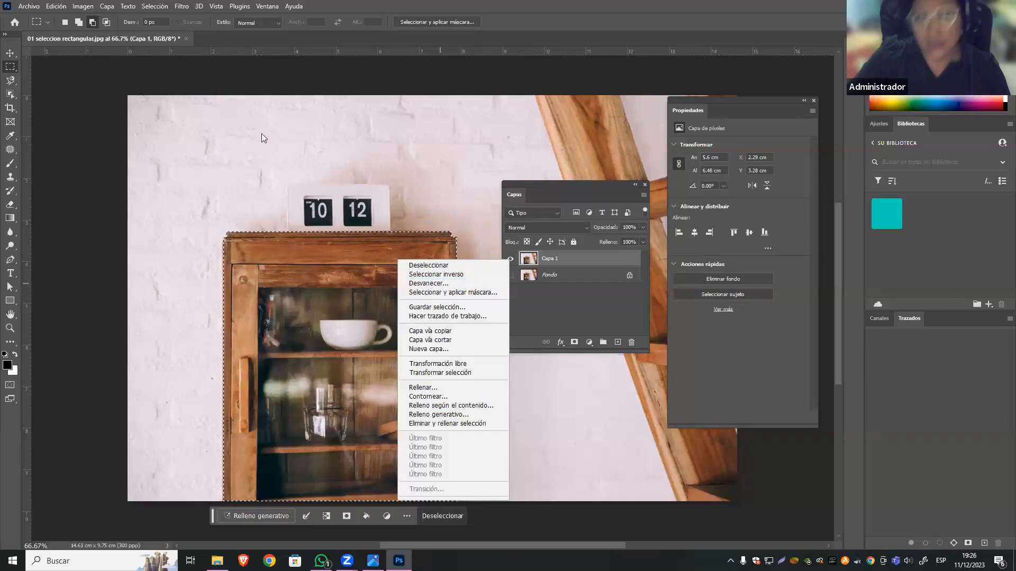
pyautogui.click(152, 7)
pyautogui.click(152, 6)
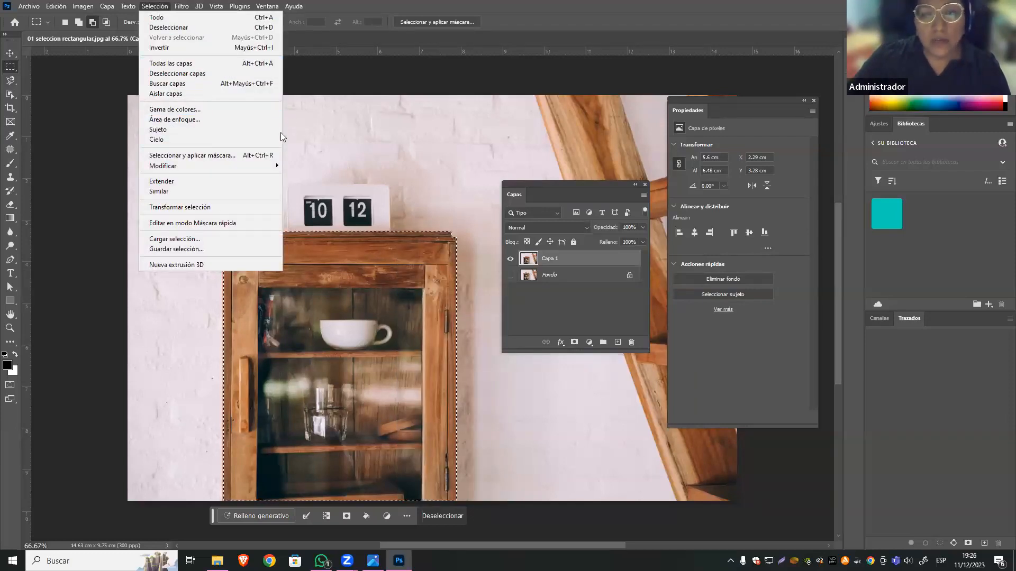
# Feather the cabinet selection with a radius of 5 pixels.
pyautogui.moveTo(171, 170)
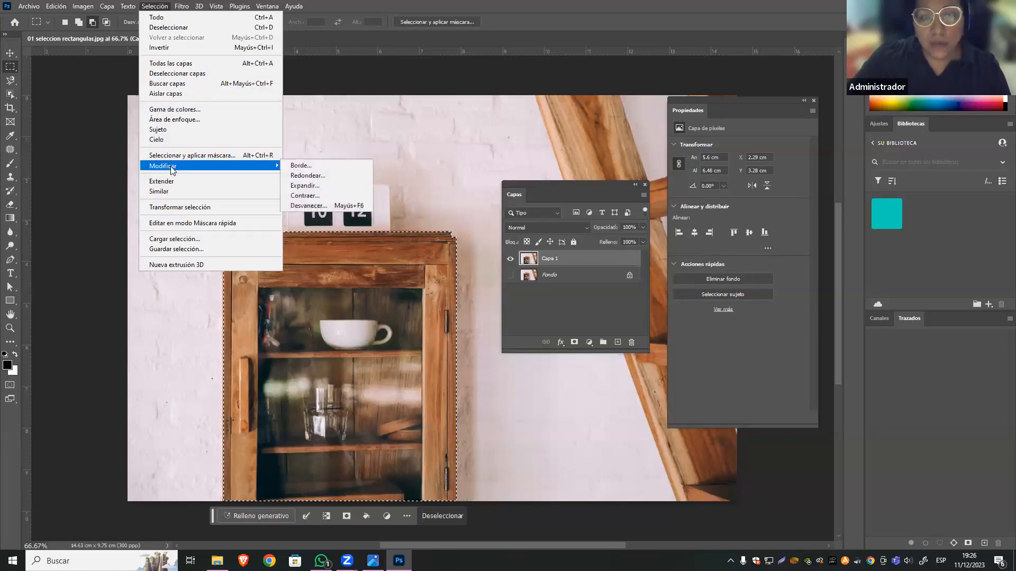
pyautogui.click(356, 203)
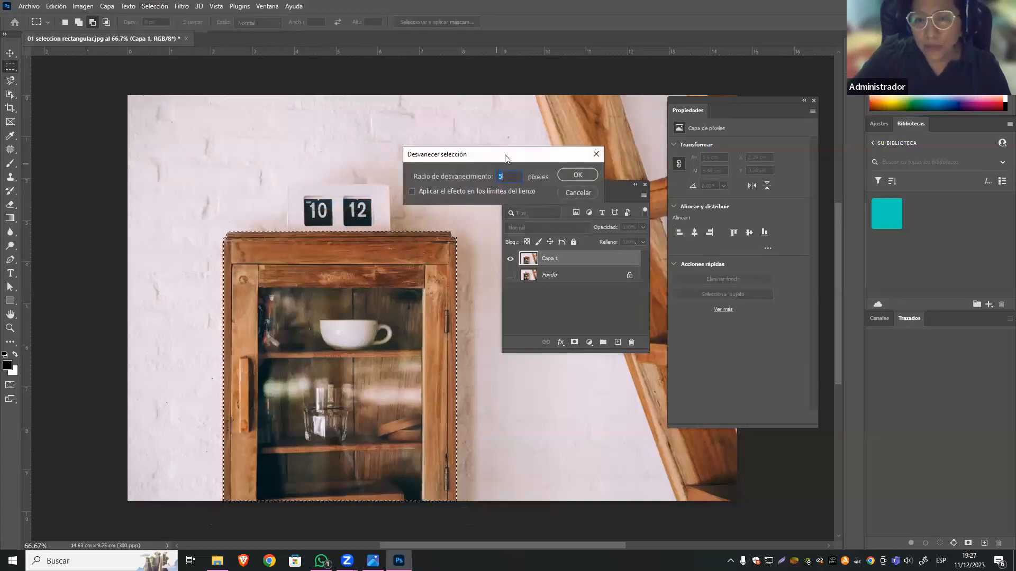
pyautogui.moveTo(504, 154); pyautogui.dragTo(478, 225)
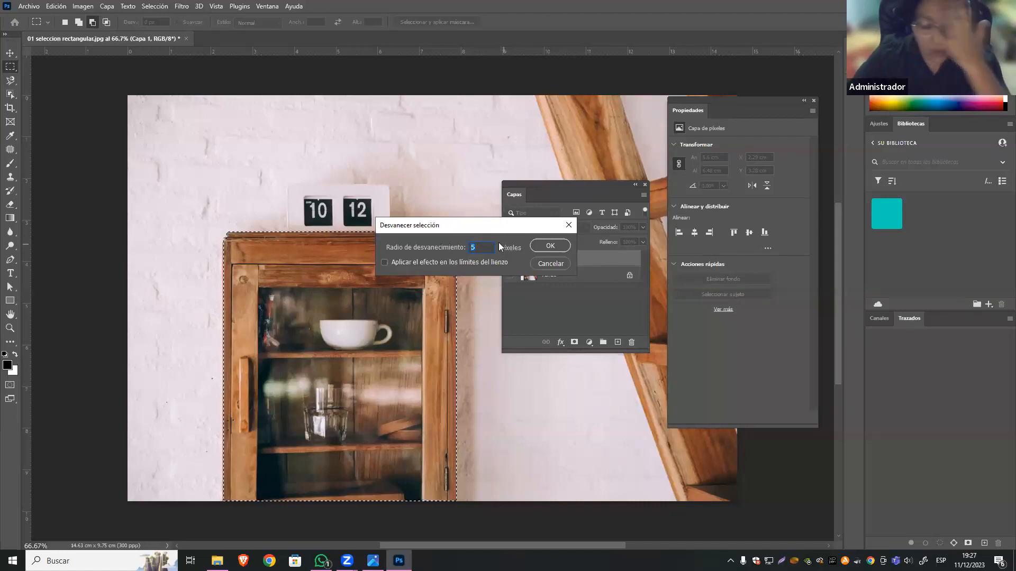
pyautogui.click(548, 246)
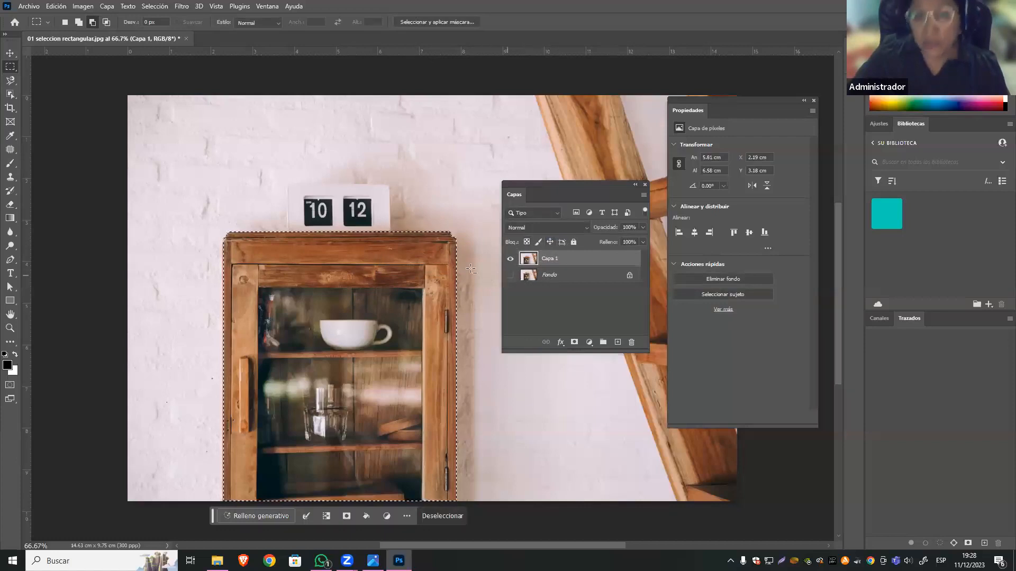
# Copy the feathered cabinet selection from Capa 1 onto a new layer with Capa vía copiar.
pyautogui.rightClick(391, 255)
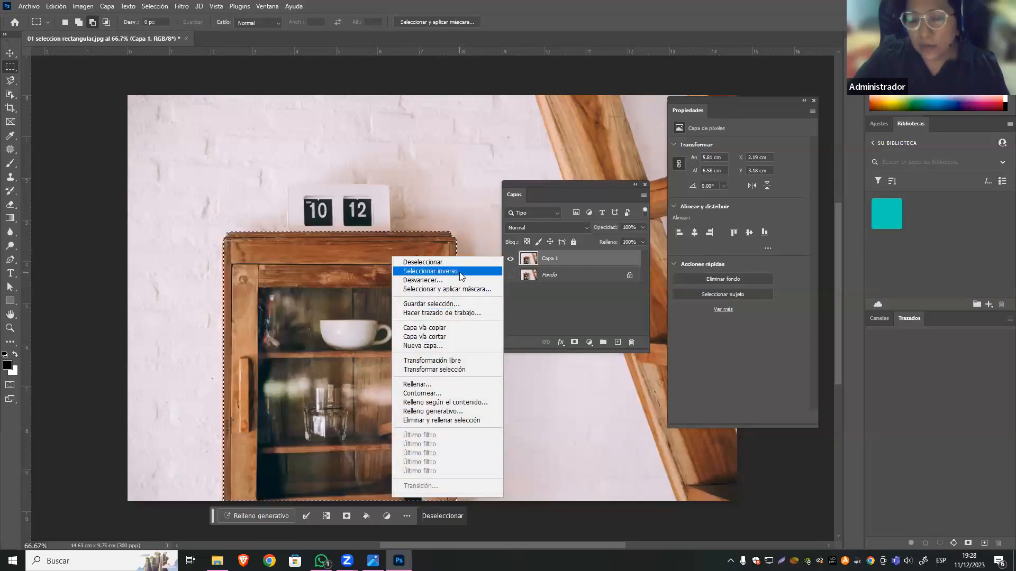
pyautogui.click(154, 6)
pyautogui.click(157, 6)
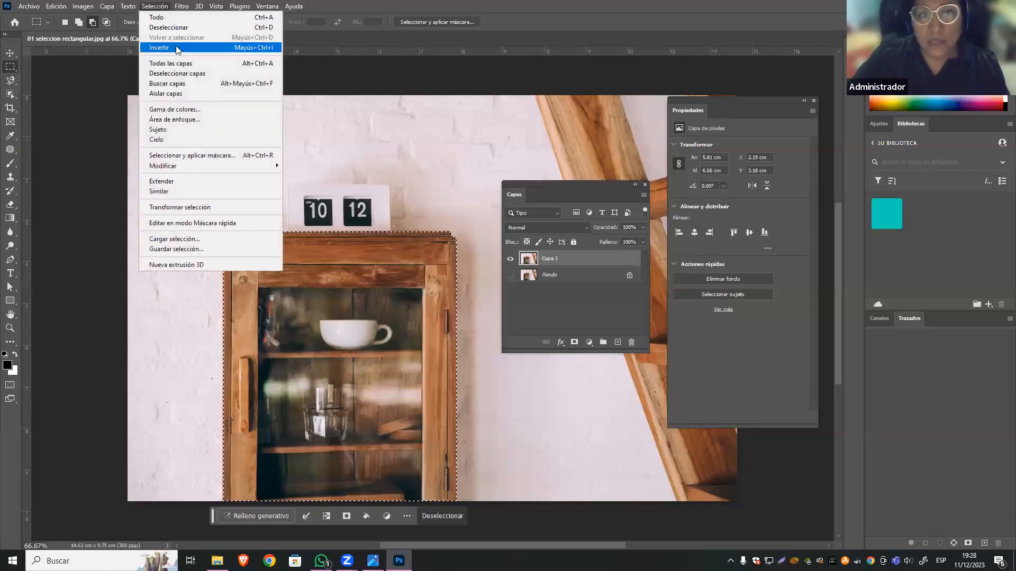
pyautogui.rightClick(383, 247)
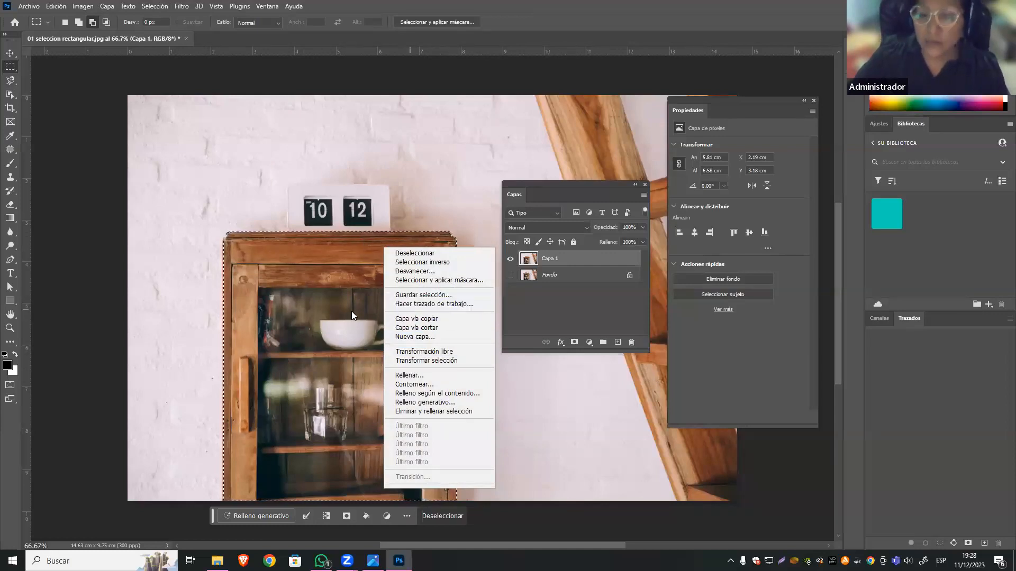
pyautogui.click(443, 319)
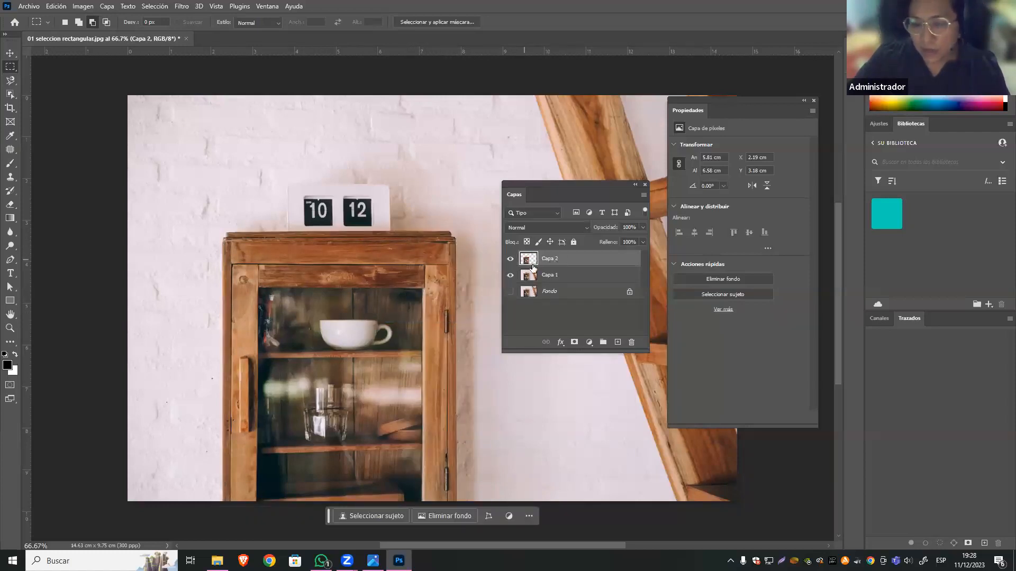
# Compare Capa 2 with Capa 1 by toggling their visibility, leaving only the feathered cabinet copy on Capa 2 shown.
pyautogui.click(509, 276)
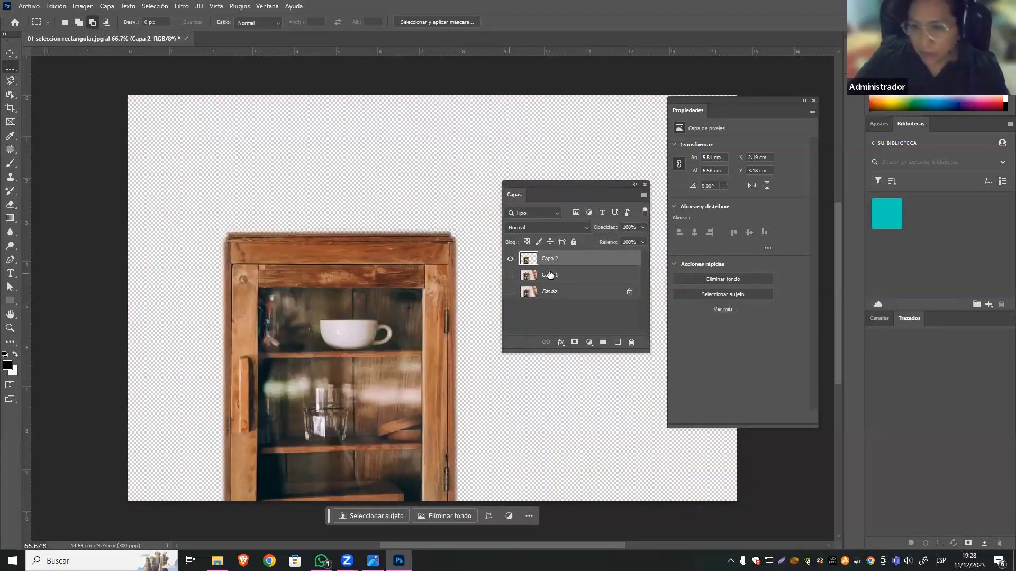
pyautogui.click(508, 259)
pyautogui.click(509, 276)
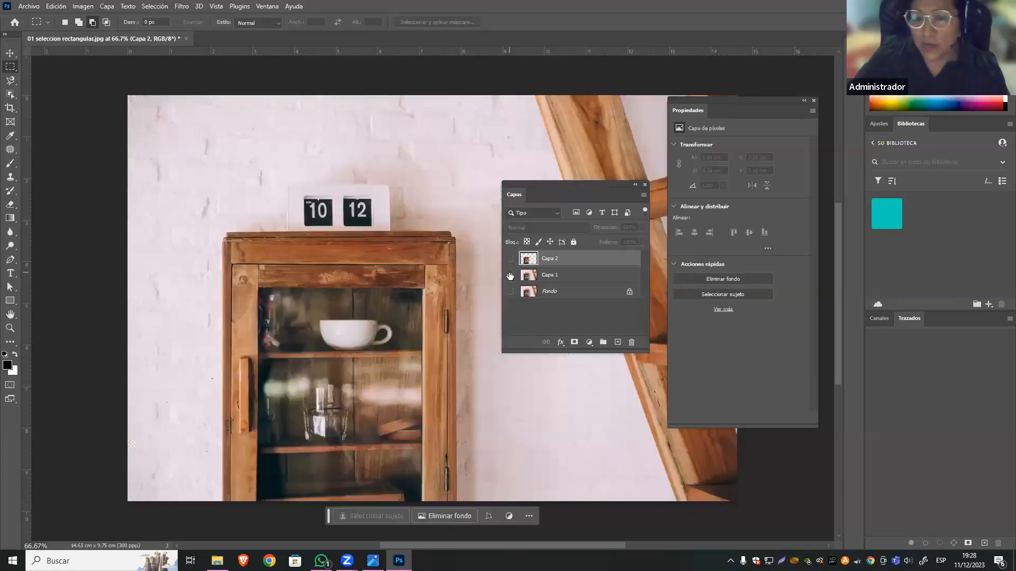
pyautogui.click(509, 259)
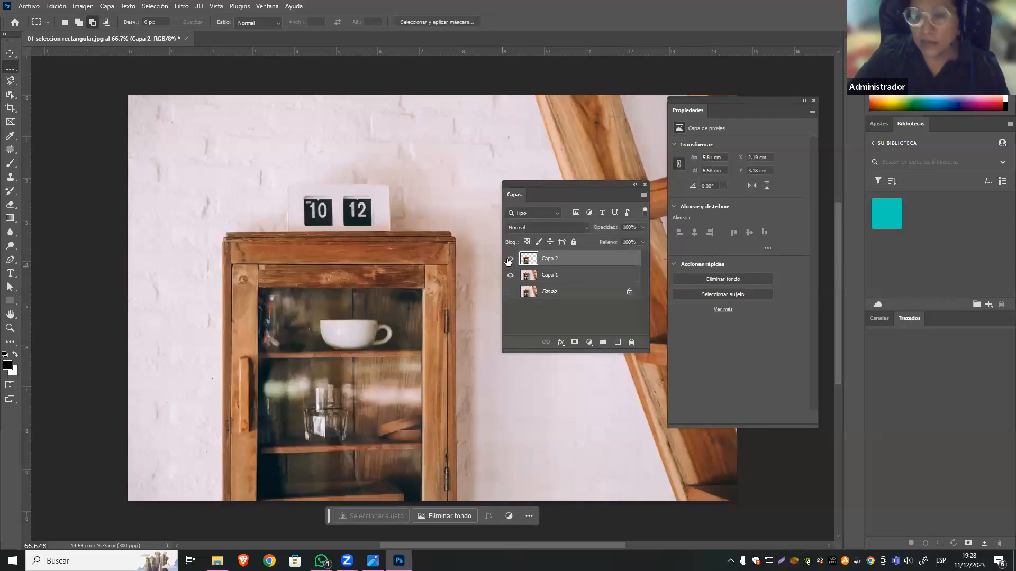
pyautogui.click(509, 275)
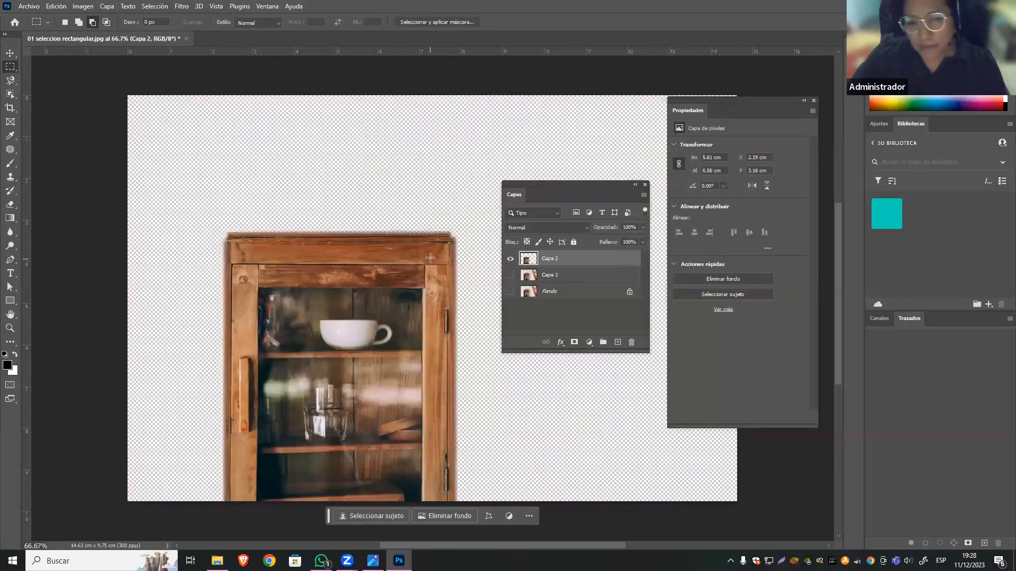
# Add a salmon-pink solid colour fill layer (Color uniforme) directly above Capa 1, behind the cabinet cutout.
pyautogui.click(586, 276)
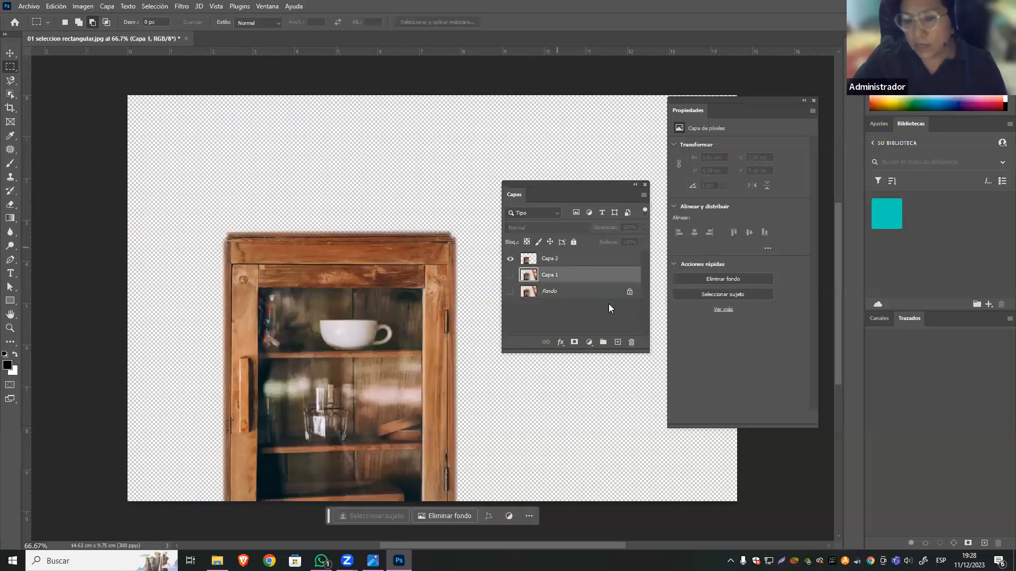
pyautogui.click(589, 343)
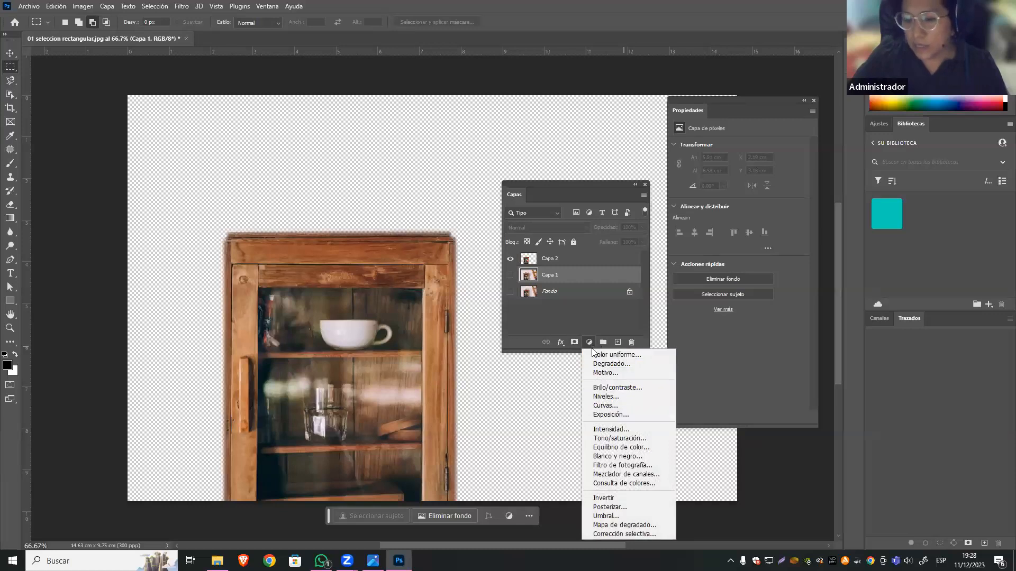
pyautogui.click(634, 355)
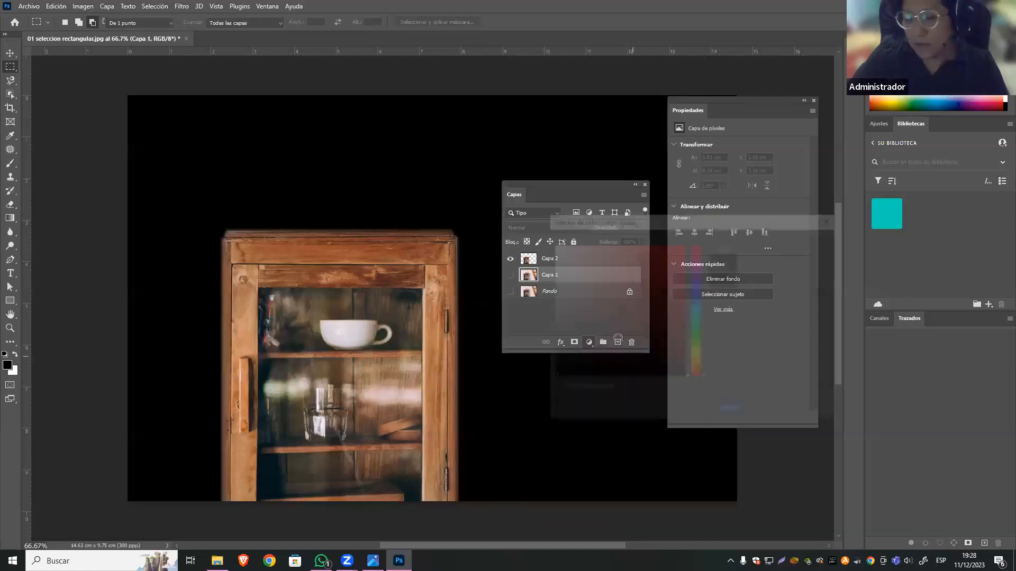
pyautogui.click(597, 256)
pyautogui.moveTo(597, 256)
pyautogui.mouseDown()
pyautogui.moveTo(572, 256)
pyautogui.moveTo(609, 248)
pyautogui.moveTo(582, 255)
pyautogui.moveTo(624, 273)
pyautogui.moveTo(604, 261)
pyautogui.mouseUp()
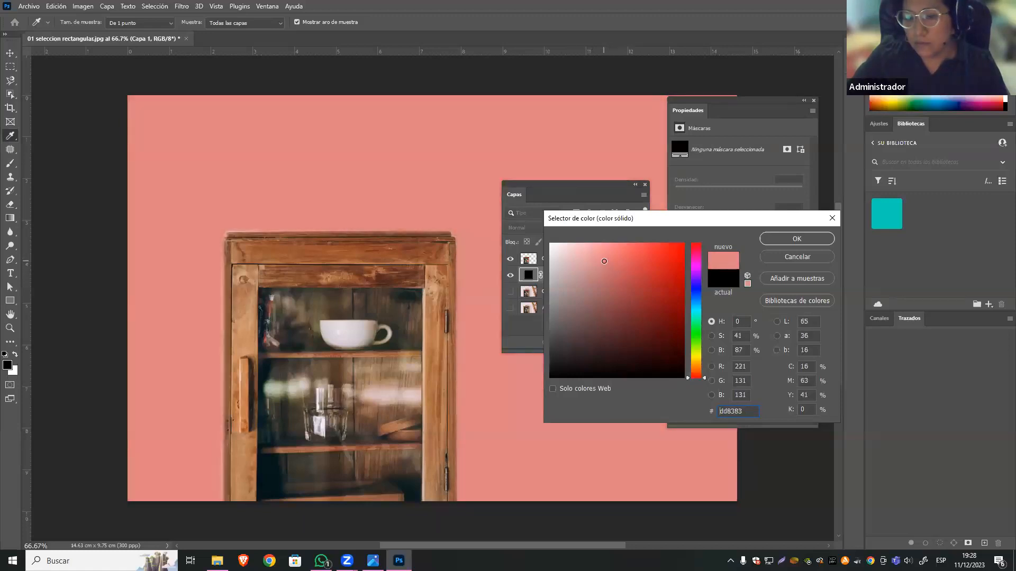
pyautogui.click(804, 233)
pyautogui.moveTo(558, 181); pyautogui.dragTo(548, 141)
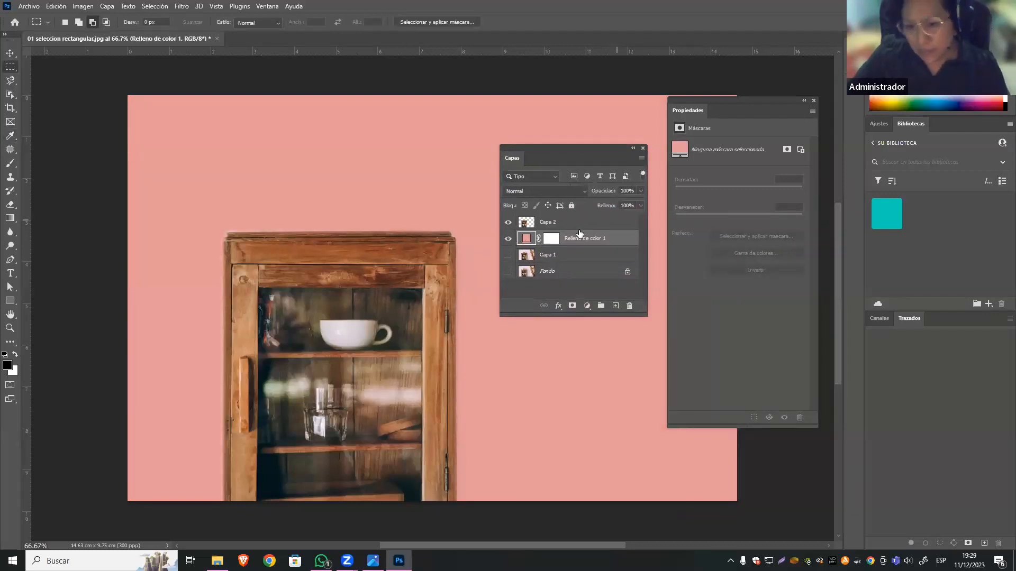
# Examine the feathered edges of the cabinet on Capa 2 up close against the pink background.
pyautogui.click(554, 223)
pyautogui.hotkey('ctrl', '+')
pyautogui.hotkey('ctrl', '+')
pyautogui.hotkey('ctrl', '+')
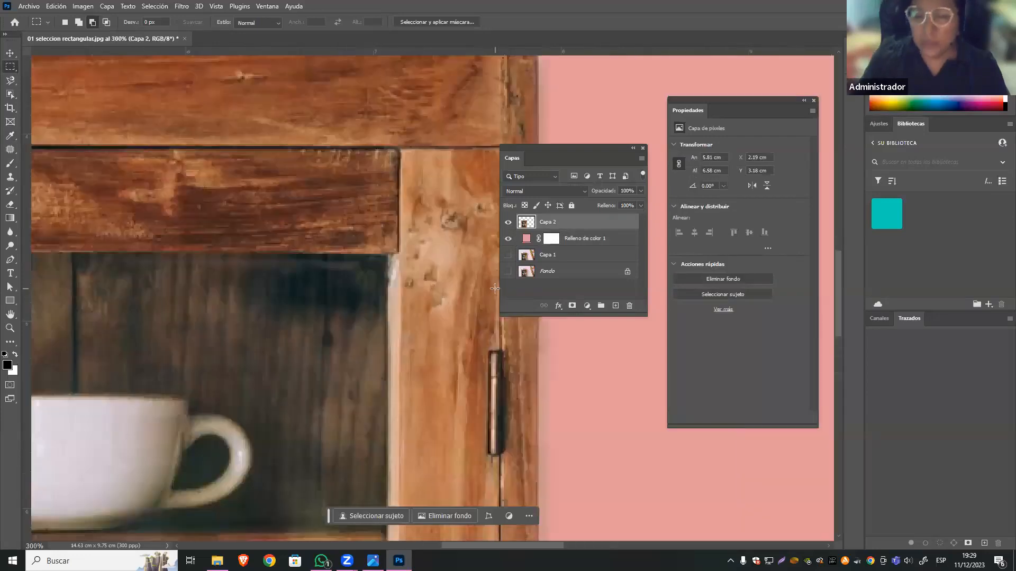
pyautogui.press('space')
pyautogui.moveTo(507, 352); pyautogui.dragTo(371, 462)
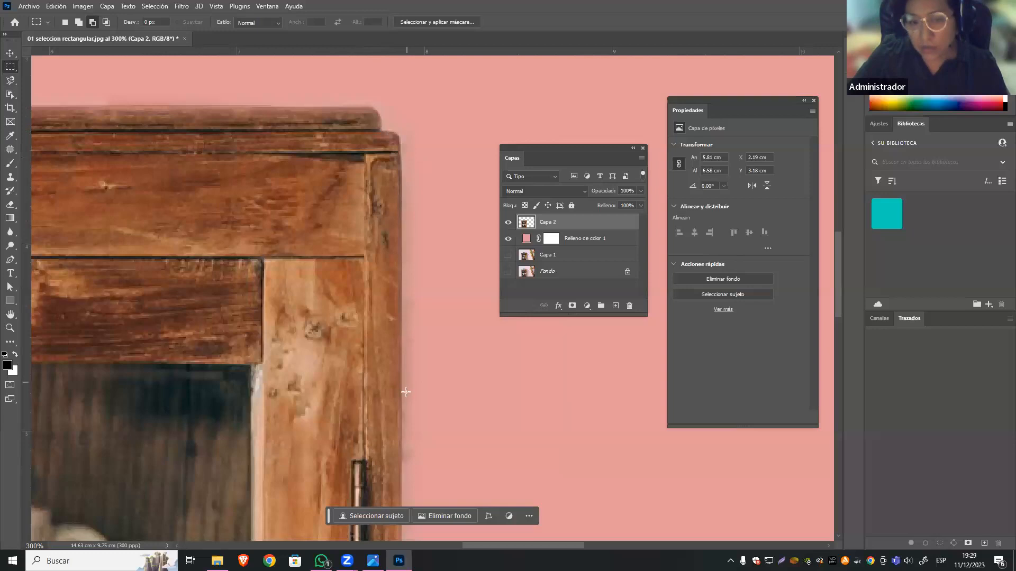
pyautogui.scroll(-3, 405, 391)
pyautogui.press('space')
pyautogui.moveTo(367, 270); pyautogui.dragTo(401, 165)
pyautogui.scroll(-3, 438, 370)
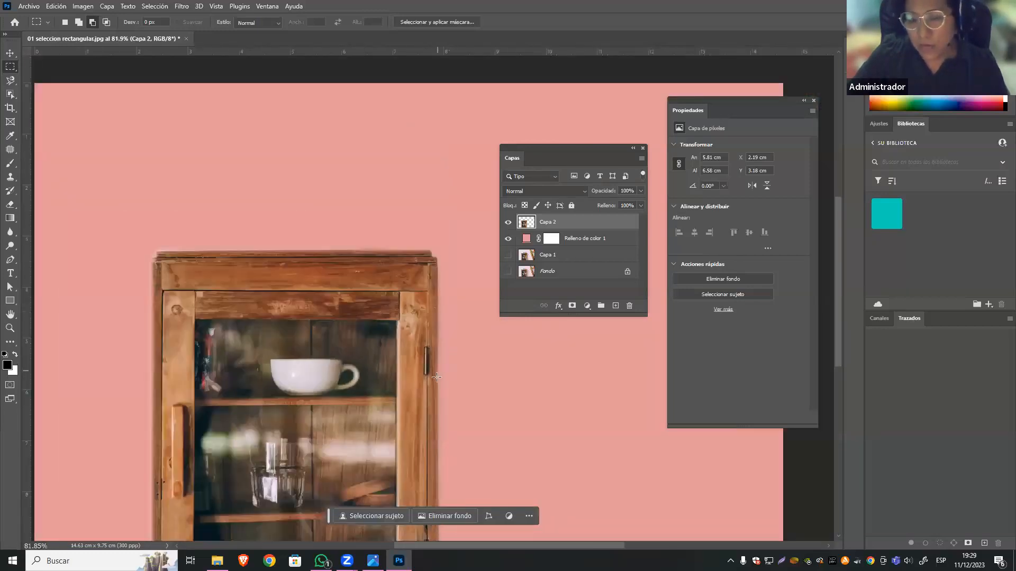
pyautogui.scroll(3, 434, 387)
pyautogui.press('space')
pyautogui.moveTo(423, 268); pyautogui.dragTo(459, 177)
pyautogui.moveTo(331, 290); pyautogui.dragTo(299, 418)
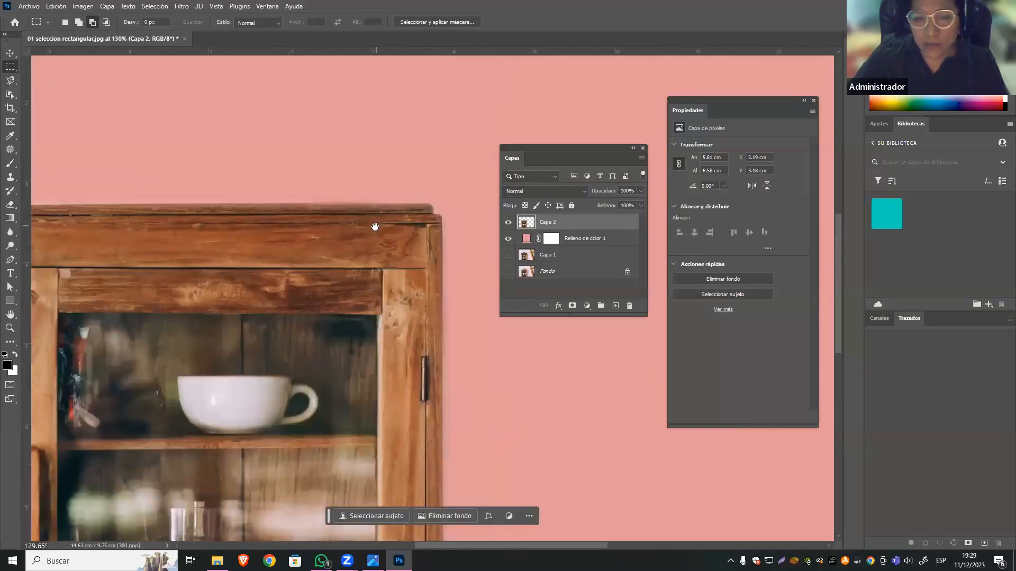
pyautogui.moveTo(374, 227); pyautogui.dragTo(415, 159)
pyautogui.scroll(-2, 501, 438)
pyautogui.scroll(1, 491, 446)
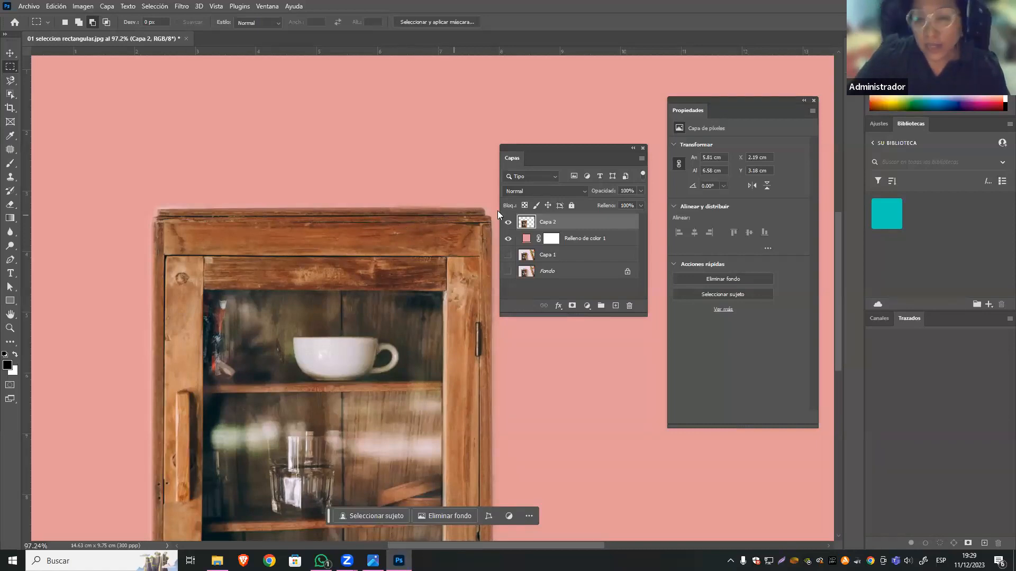
# Hide Capa 2 and the colour fill layer, and make Capa 1 visible and active.
pyautogui.click(509, 223)
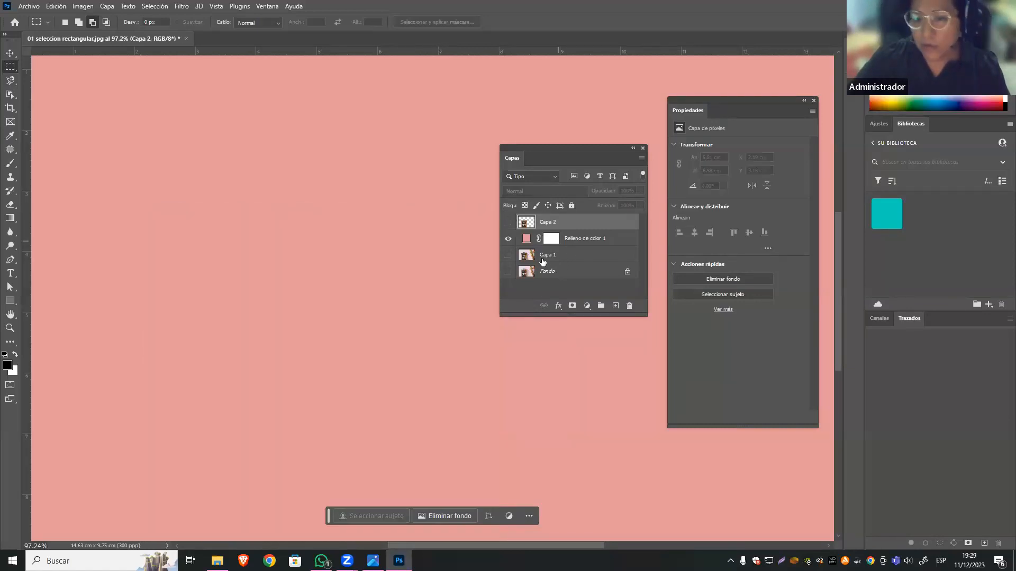
pyautogui.click(509, 223)
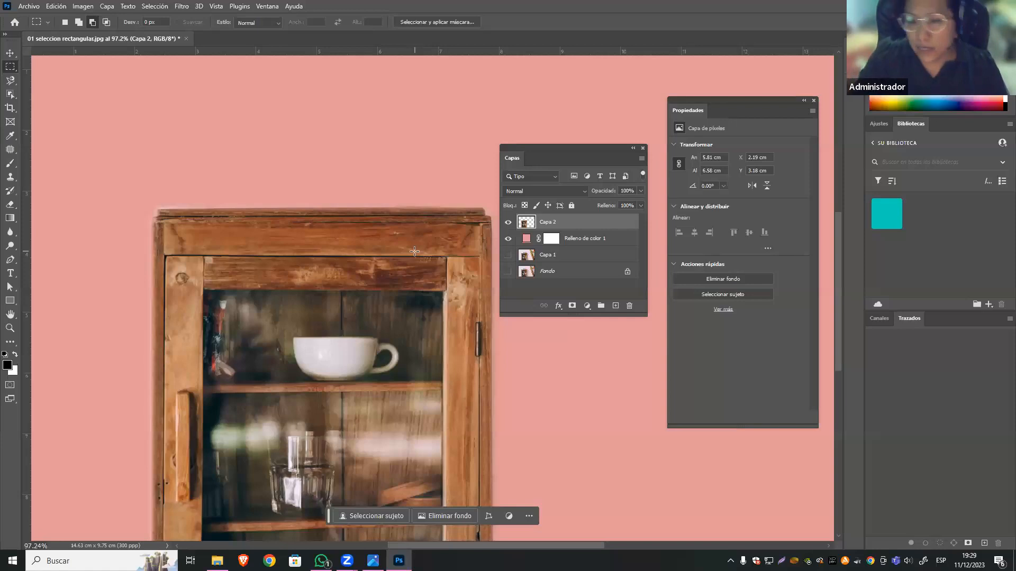
pyautogui.click(508, 222)
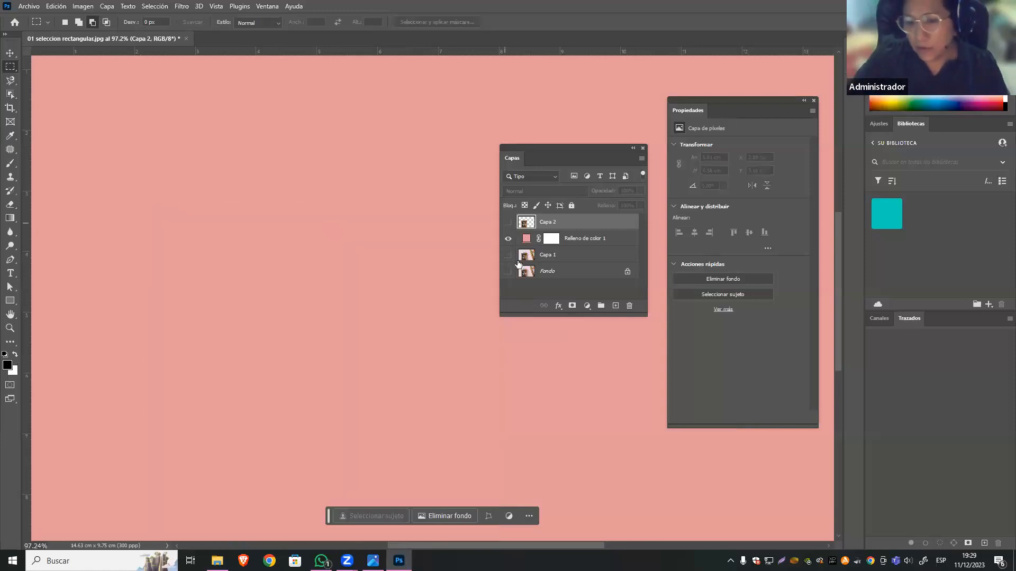
pyautogui.click(576, 256)
pyautogui.click(508, 255)
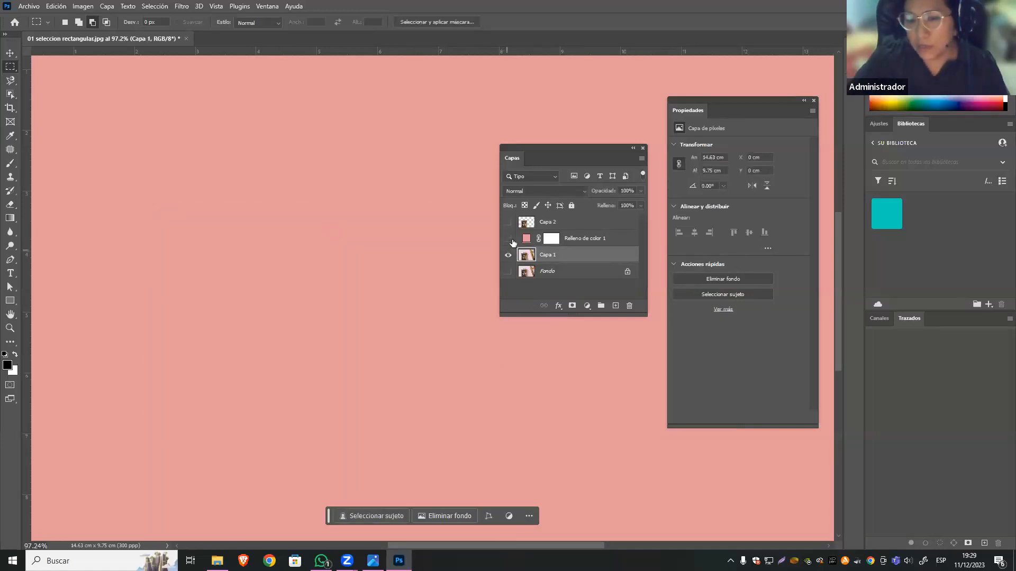
pyautogui.click(508, 238)
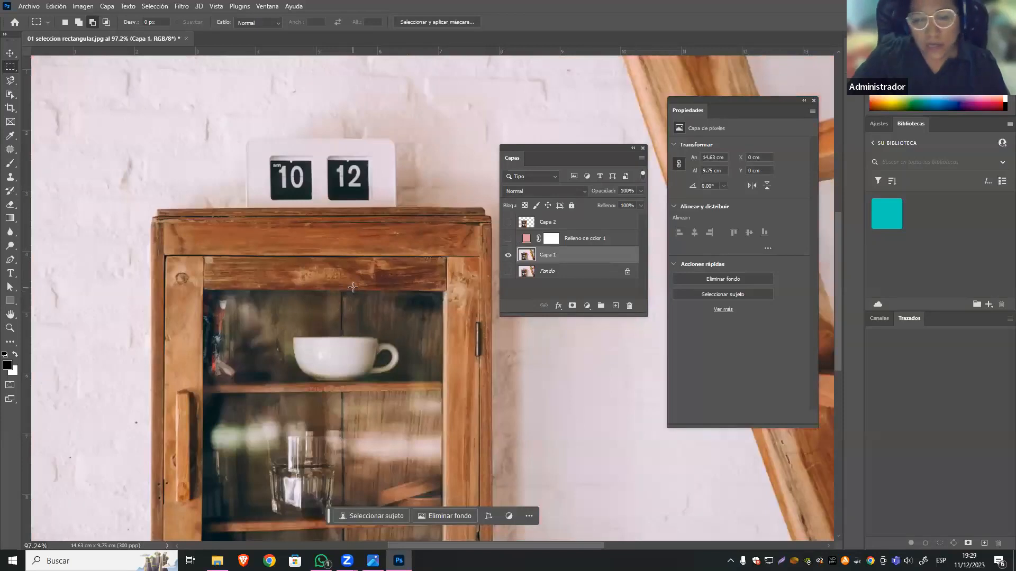
# Marquee the cabinet on Capa 1 and add its narrow top ledge, making a selection about 5.6 × 6.5 cm.
pyautogui.scroll(-2, 353, 288)
pyautogui.scroll(1, 417, 328)
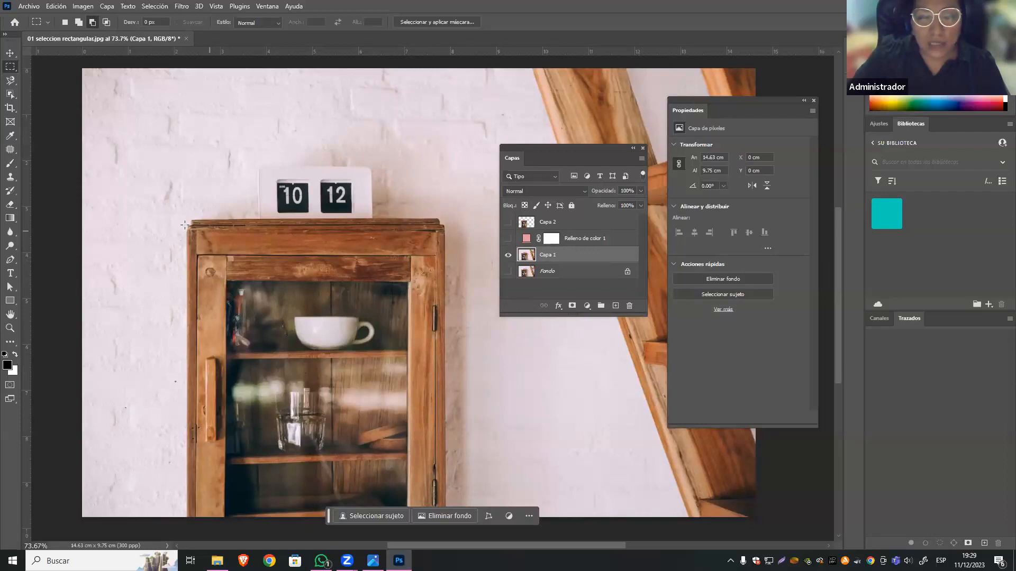
pyautogui.moveTo(187, 225); pyautogui.dragTo(445, 518)
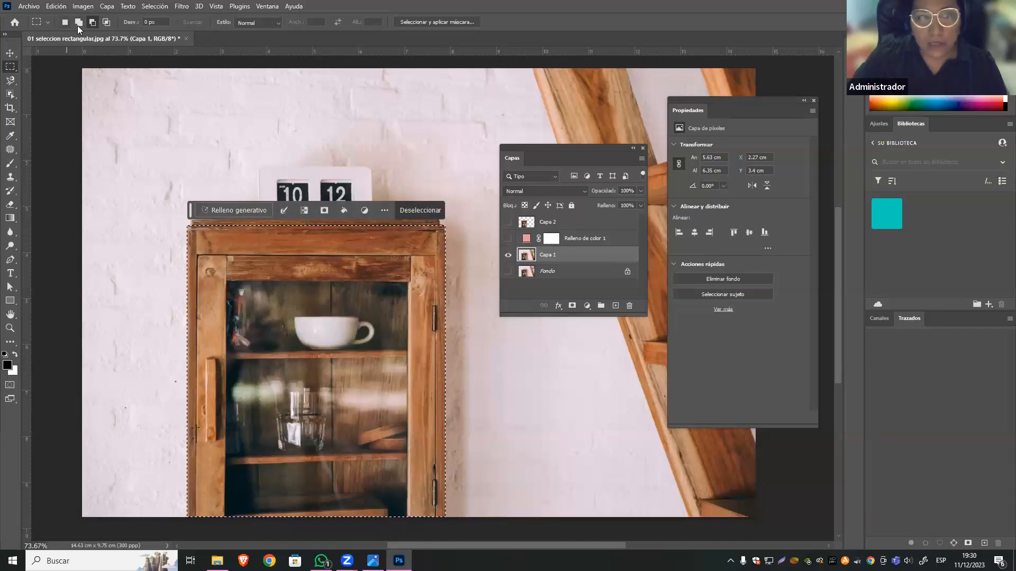
pyautogui.moveTo(197, 222); pyautogui.dragTo(439, 221)
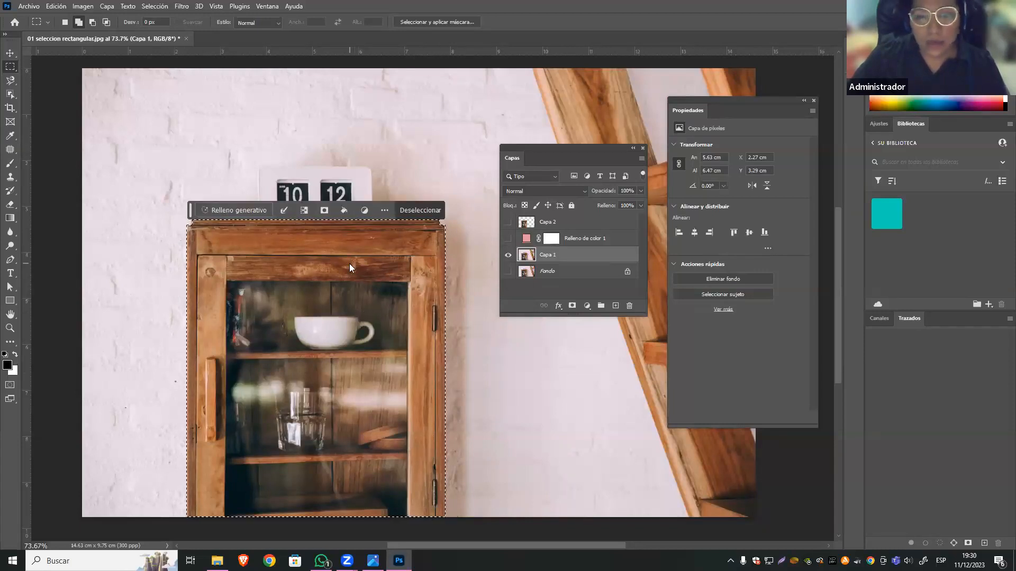
# Feather the new cabinet selection with a radius of 1 pixel.
pyautogui.rightClick(349, 267)
pyautogui.click(428, 289)
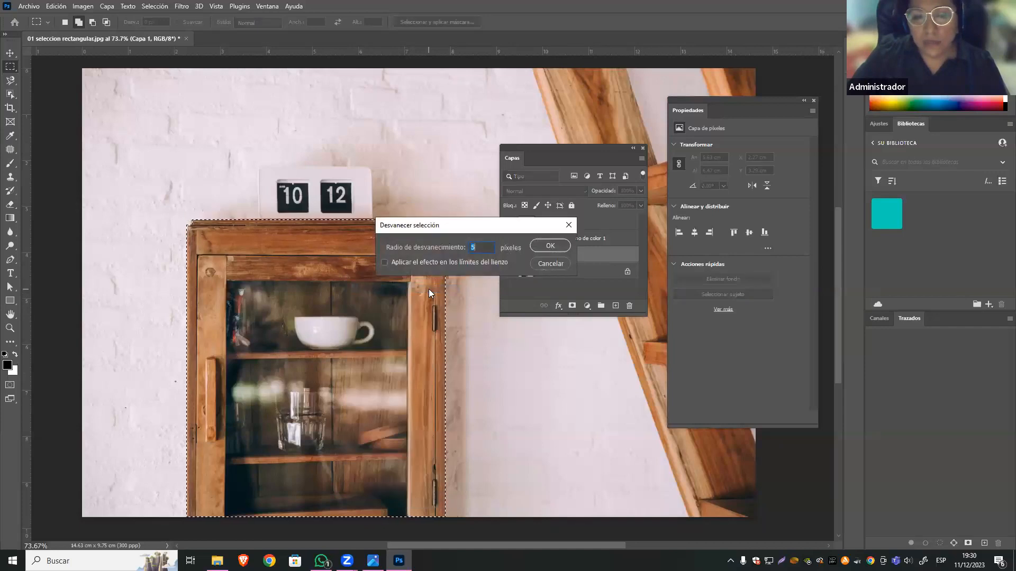
pyautogui.write('1')
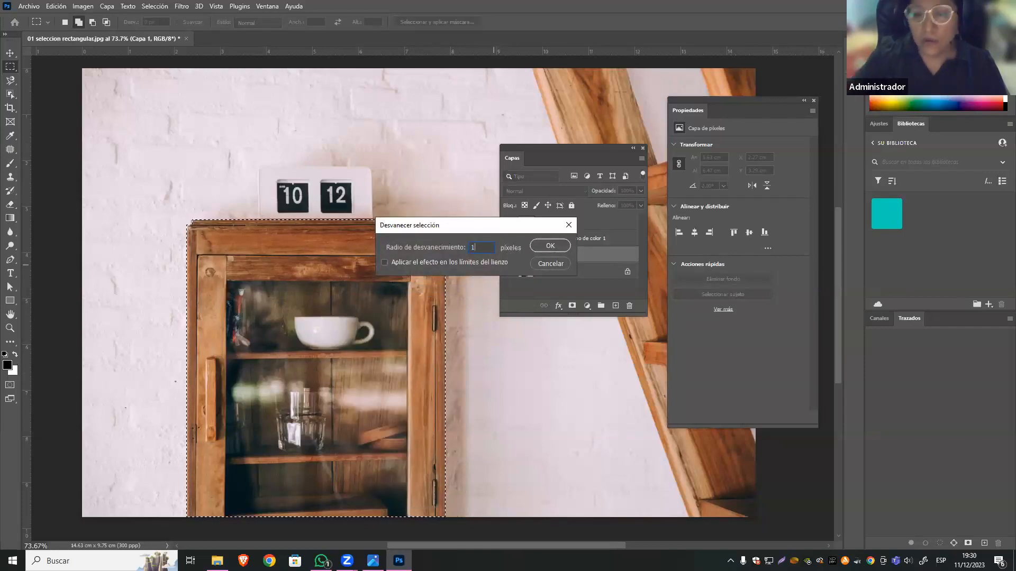
pyautogui.click(548, 246)
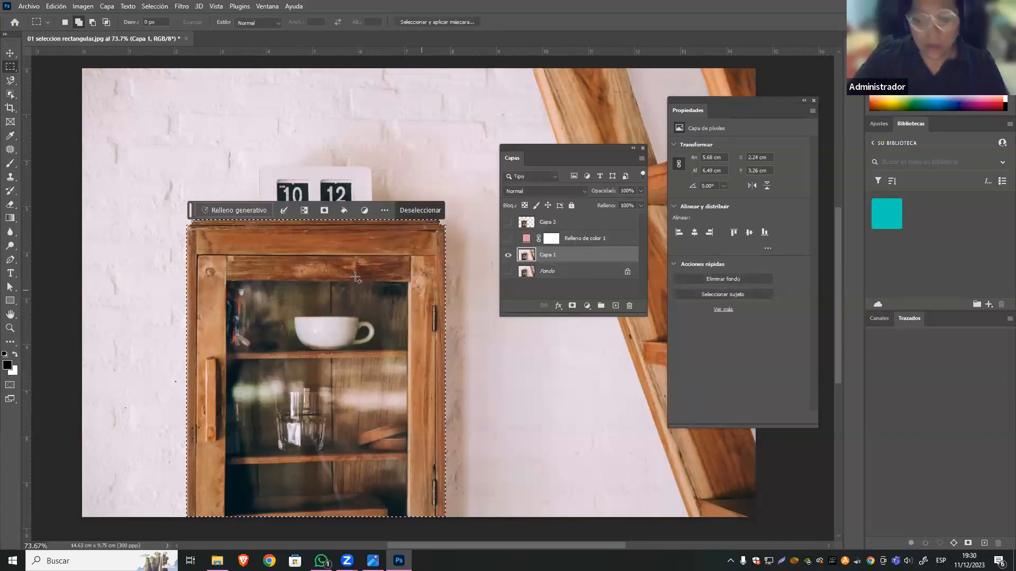
# Copy the feathered cabinet selection from Capa 1 and paste it as a new layer.
pyautogui.rightClick(355, 278)
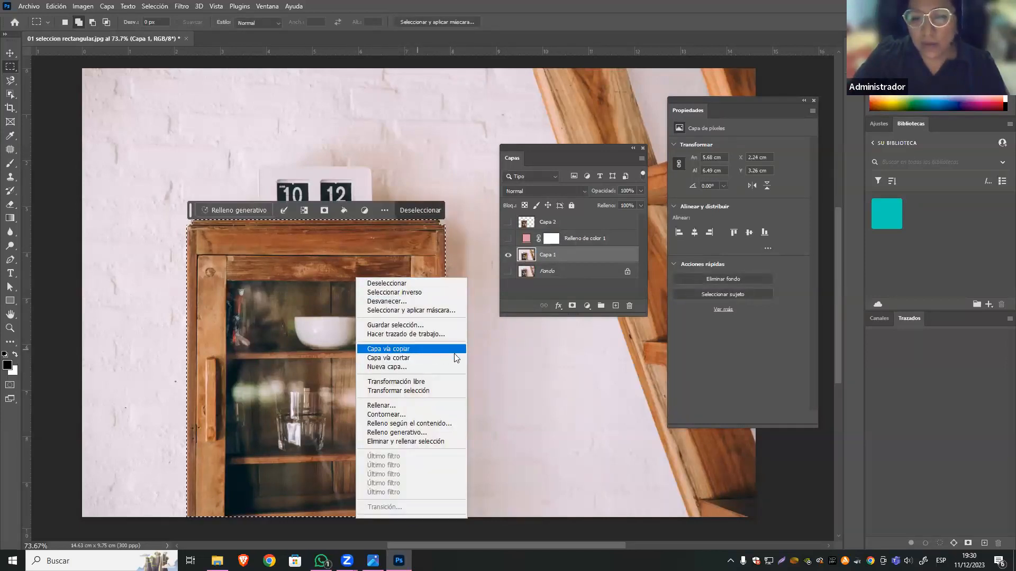
pyautogui.click(58, 6)
pyautogui.click(58, 5)
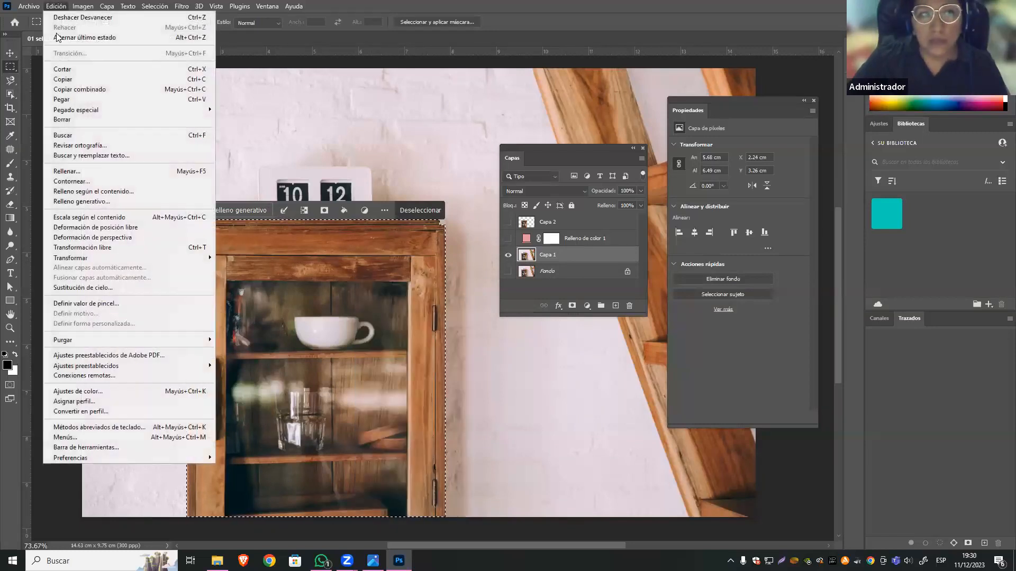
pyautogui.click(151, 80)
pyautogui.click(56, 6)
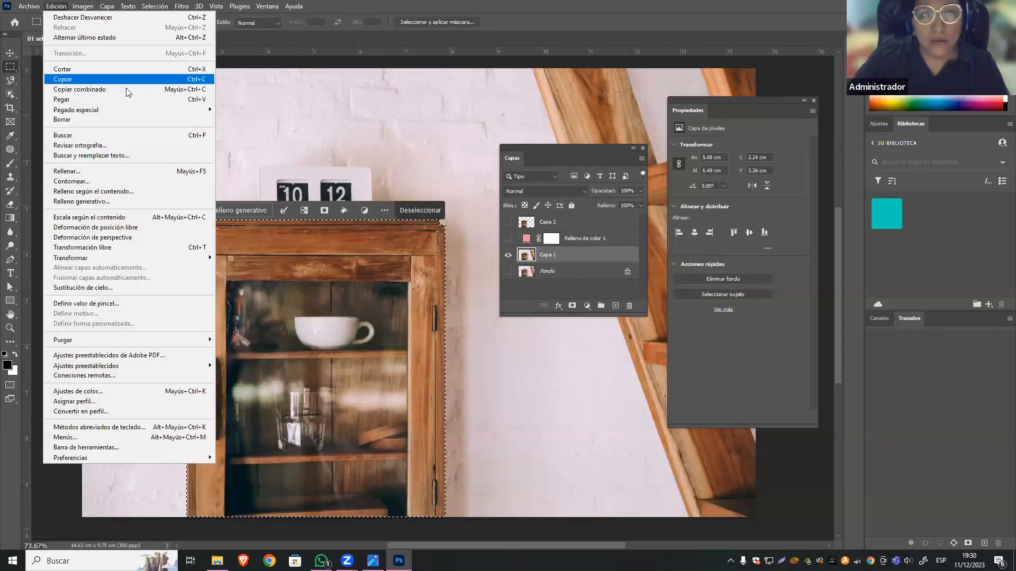
pyautogui.click(114, 99)
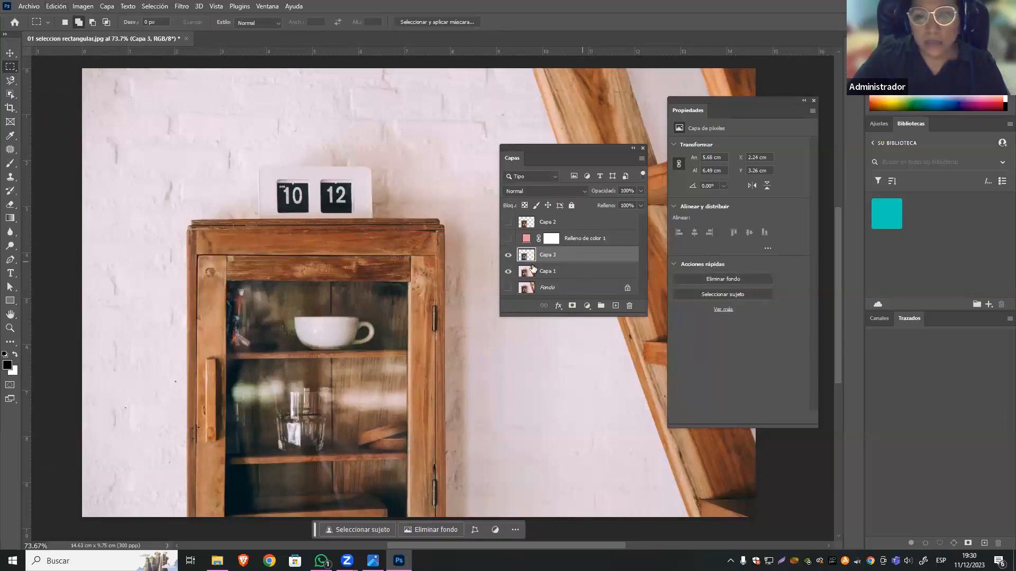
# Hide Capa 1 to isolate the pasted cabinet, and activate the Move tool.
pyautogui.click(510, 271)
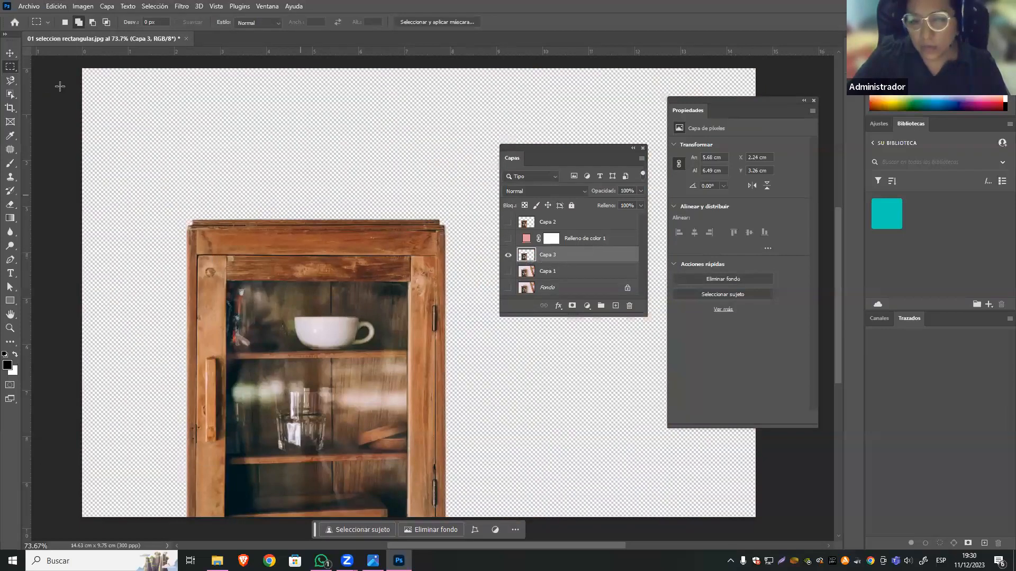
pyautogui.click(10, 53)
pyautogui.scroll(-2, 456, 364)
pyautogui.scroll(1, 456, 364)
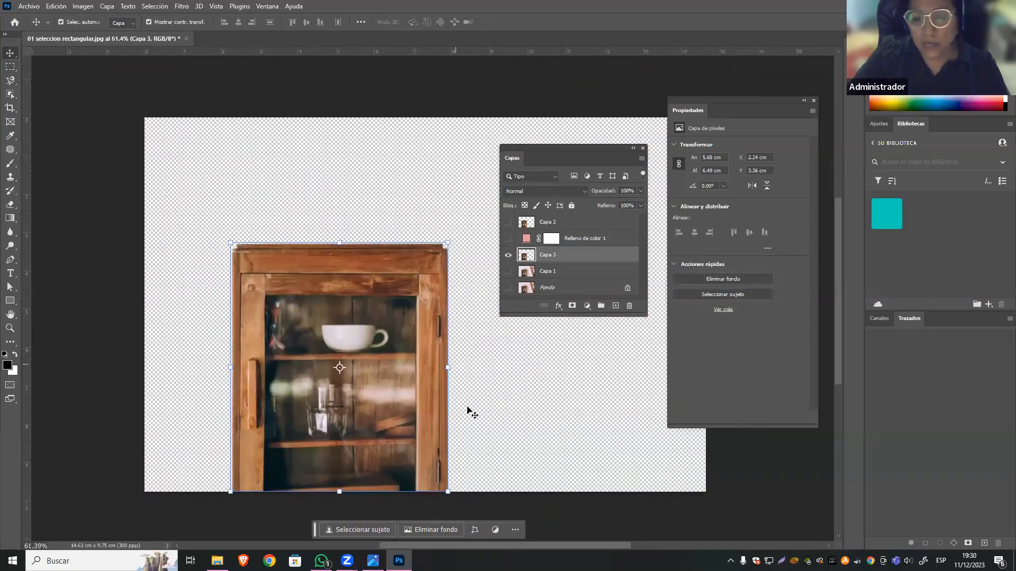
pyautogui.scroll(1, 469, 412)
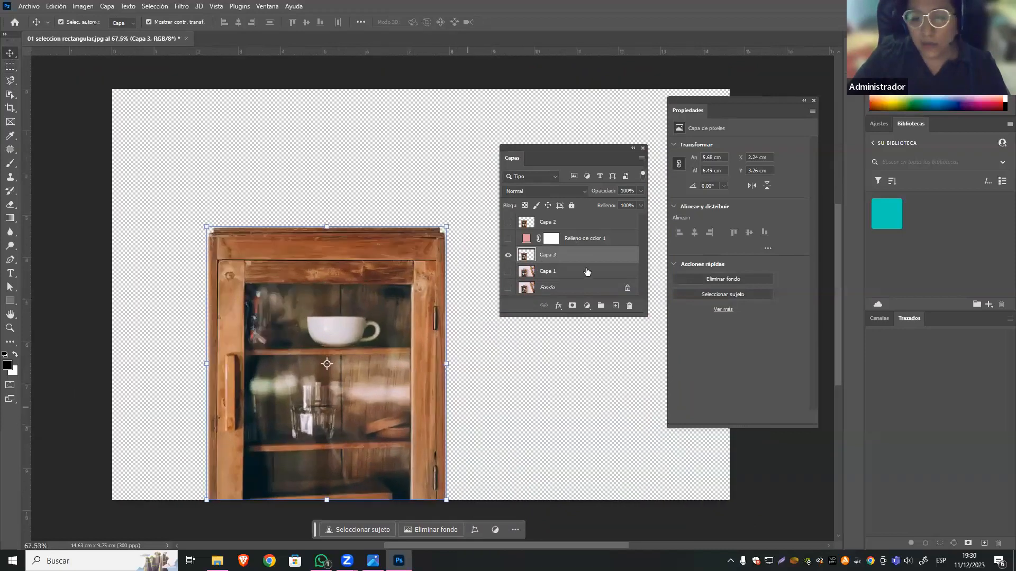
# Move the Relleno de color 1 layer beneath Capa 3 and show it as the cabinet's background.
pyautogui.click(592, 242)
pyautogui.moveTo(598, 241); pyautogui.dragTo(597, 266)
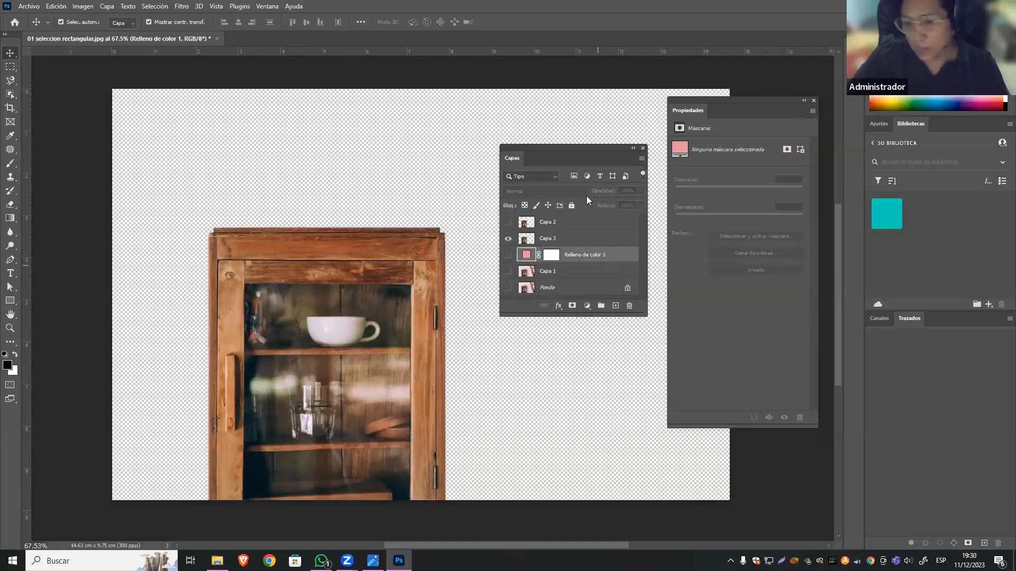
pyautogui.click(509, 255)
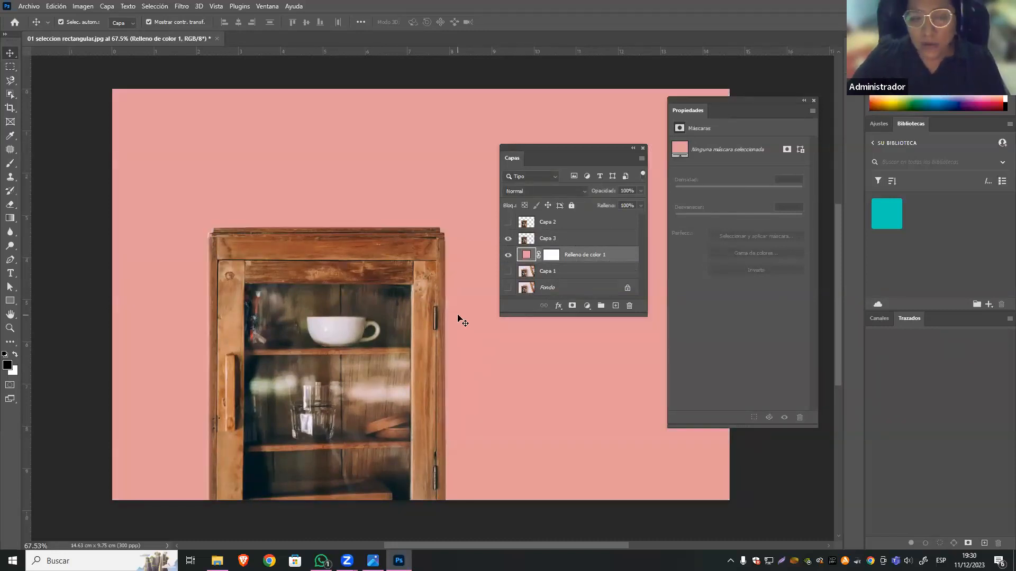
pyautogui.scroll(2, 459, 318)
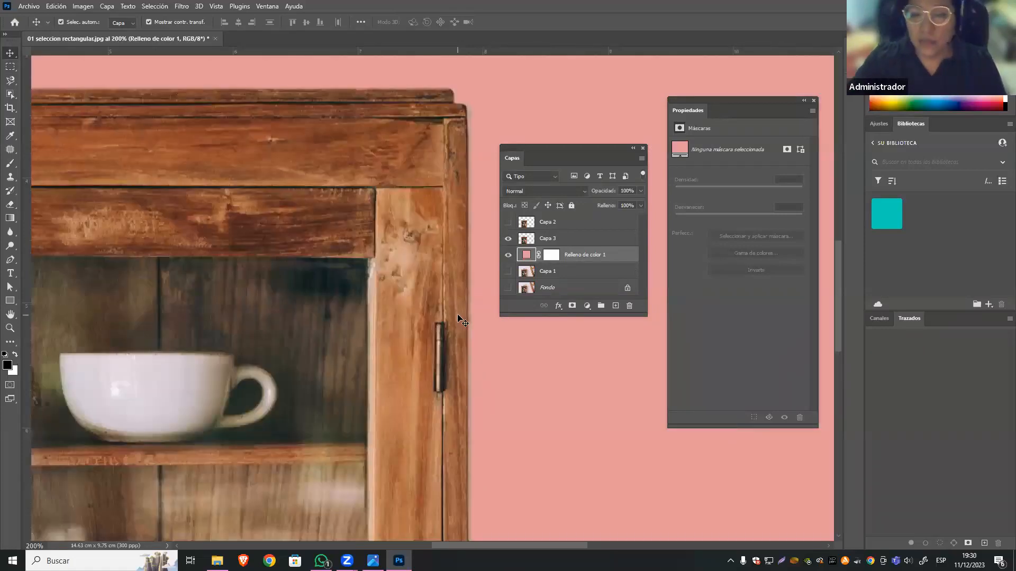
# Compare the cabinet edges of Capa 2 and Capa 3 over the pink background by alternating the two layers' visibility.
pyautogui.scroll(-2, 462, 321)
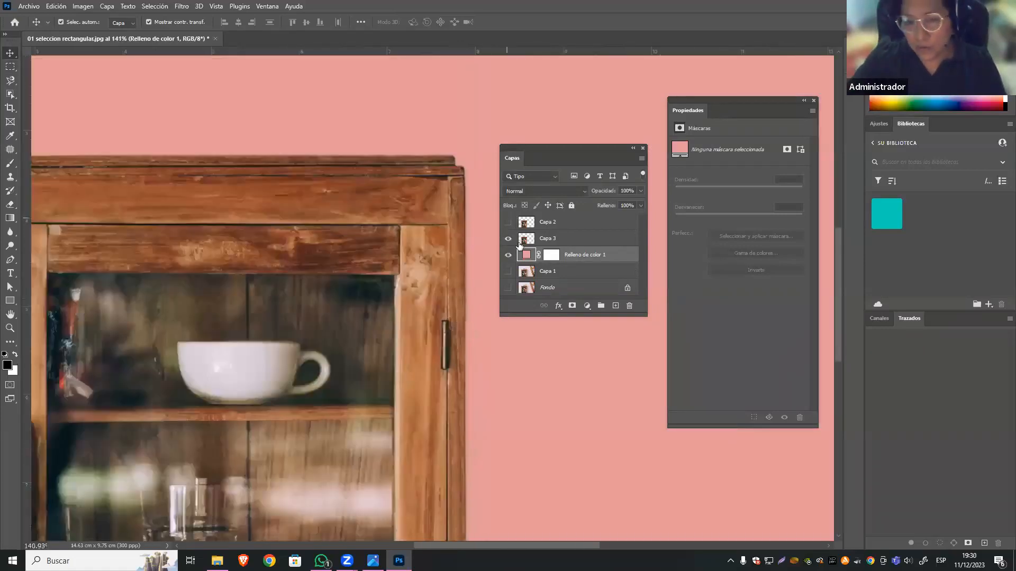
pyautogui.click(507, 227)
pyautogui.click(507, 226)
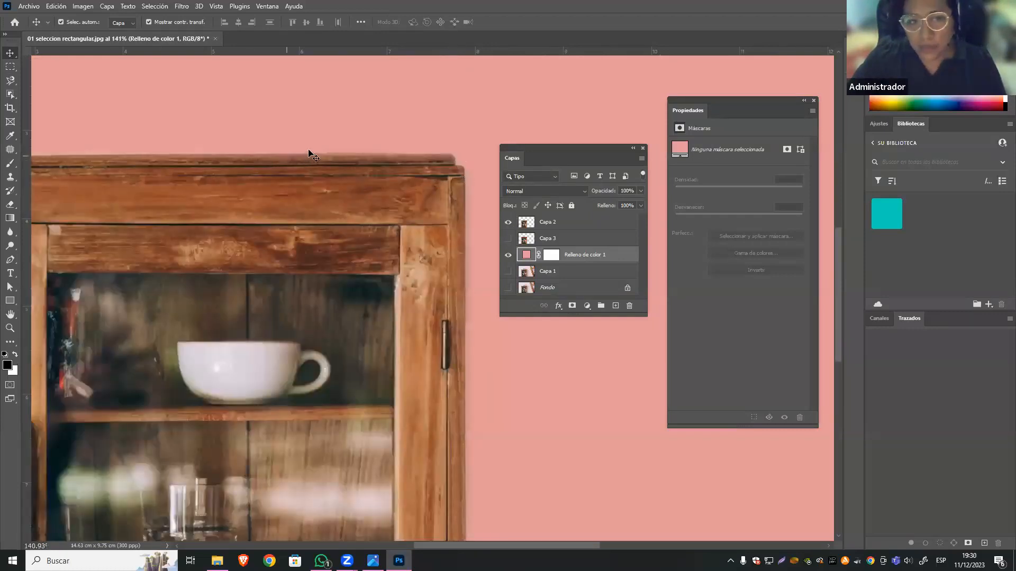
pyautogui.click(507, 227)
pyautogui.click(508, 239)
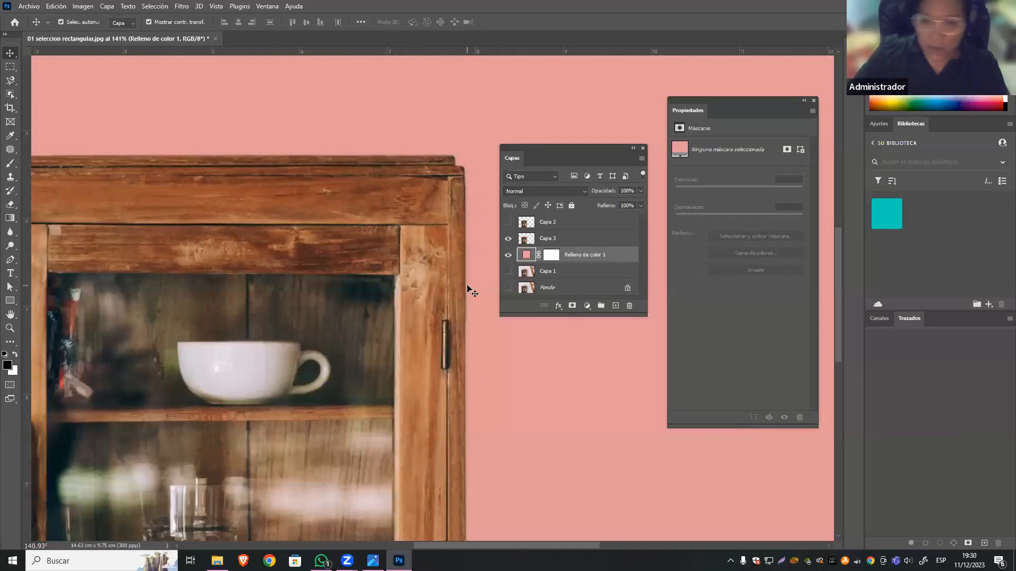
pyautogui.click(508, 239)
pyautogui.click(509, 239)
# Load Capa 3's cabinet outline as a selection, and leave only Capa 1 visible and active.
pyautogui.click(509, 272)
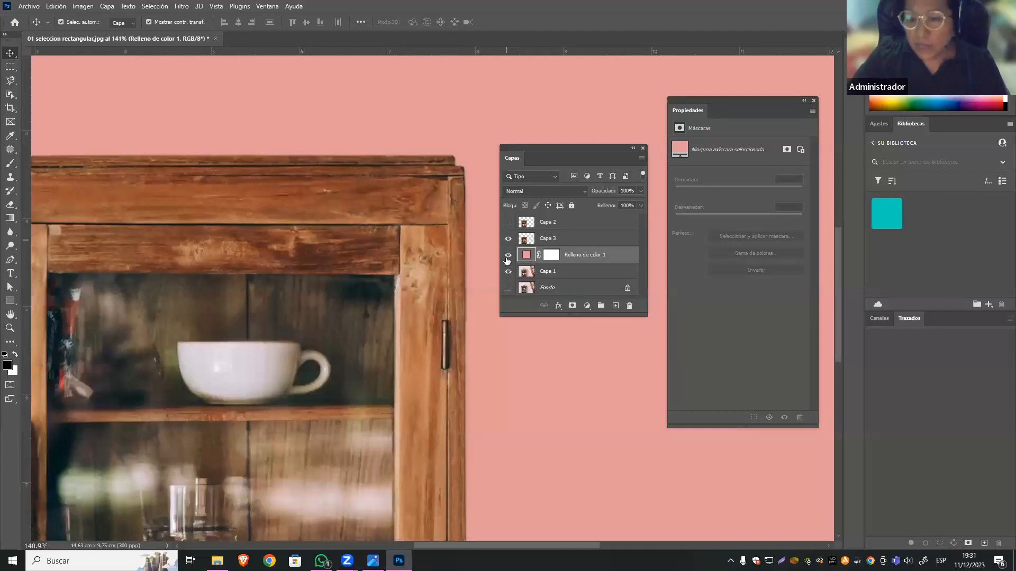
pyautogui.click(508, 255)
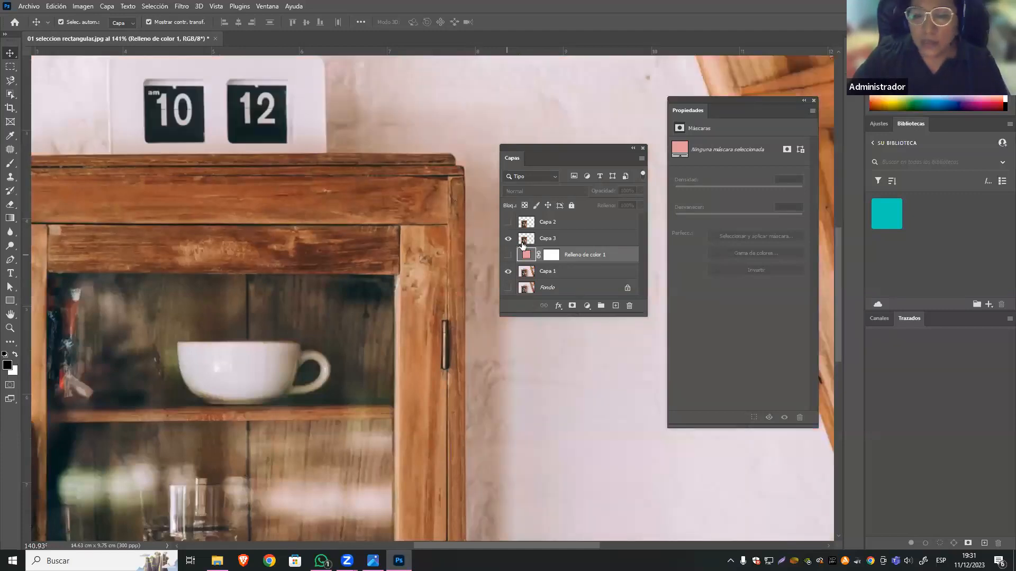
pyautogui.keyDown('ctrl'); pyautogui.click(524, 241); pyautogui.keyUp('ctrl')
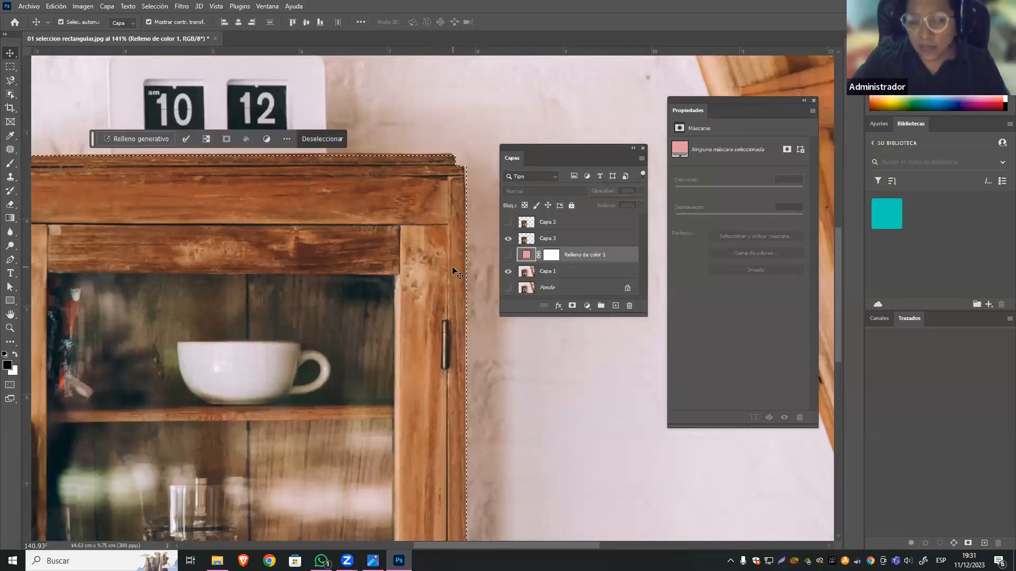
pyautogui.hotkey('ctrl', '-')
pyautogui.hotkey('ctrl', '-')
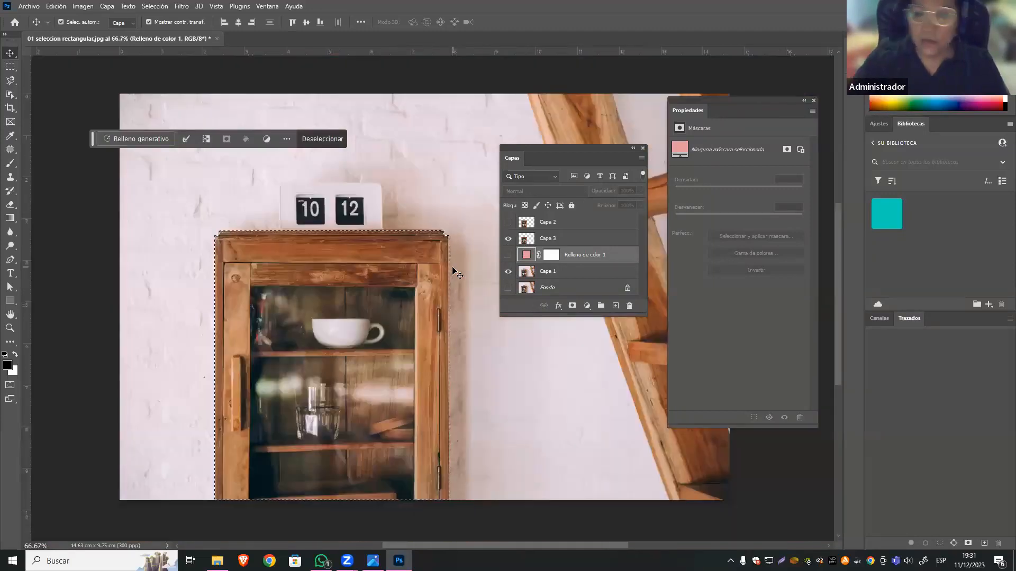
pyautogui.click(508, 238)
pyautogui.click(545, 273)
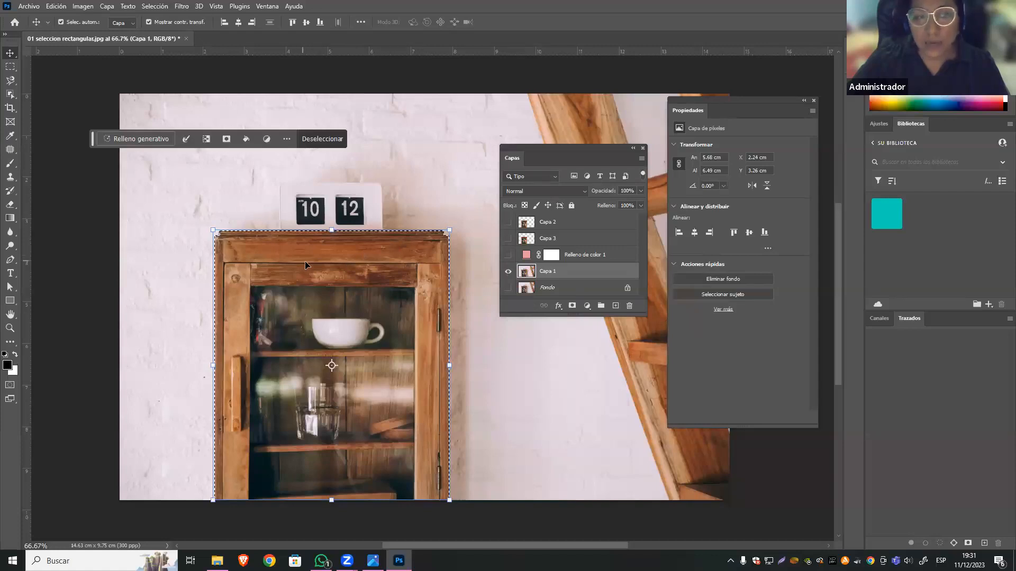
# With the Rectangular Marquee tool, feather the cabinet selection on Capa 1 with a radius of 15 pixels.
pyautogui.click(14, 64)
pyautogui.rightClick(383, 250)
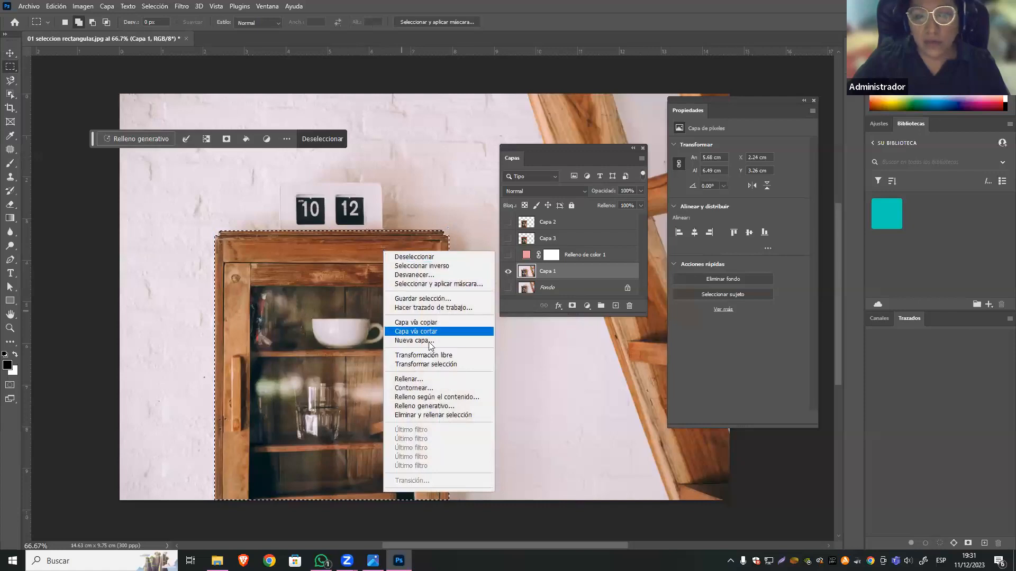
pyautogui.click(462, 275)
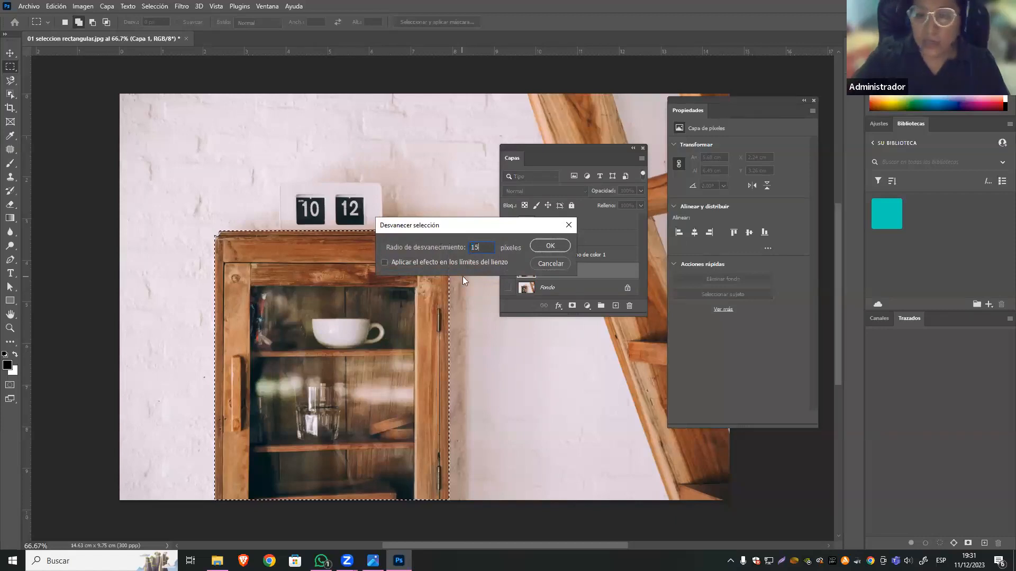
pyautogui.click(553, 250)
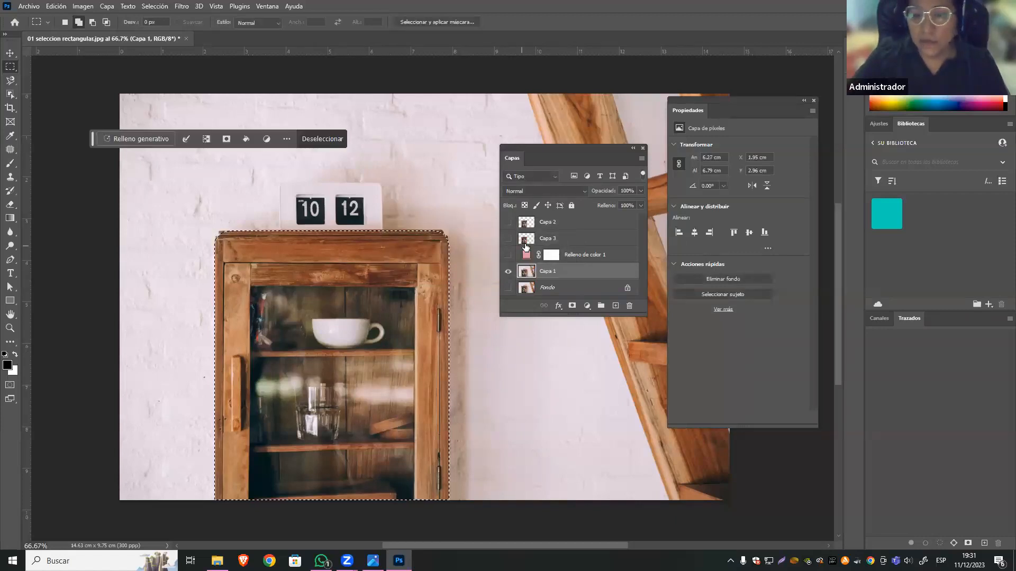
# Copy the feathered cabinet to a new layer, and show it without Capa 1 above the Relleno de color 1 layer.
pyautogui.hotkey('ctrl', 'j')
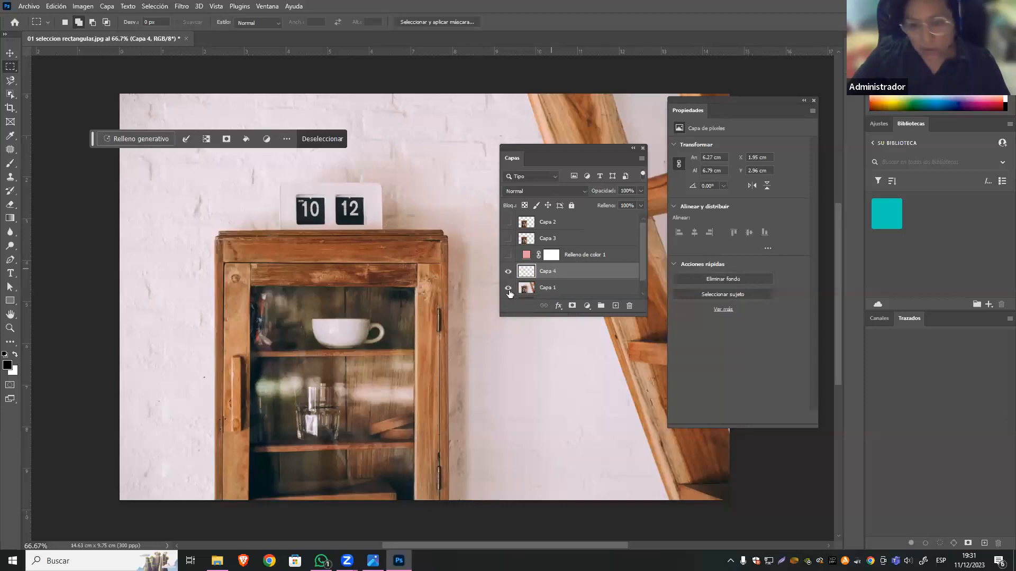
pyautogui.click(507, 287)
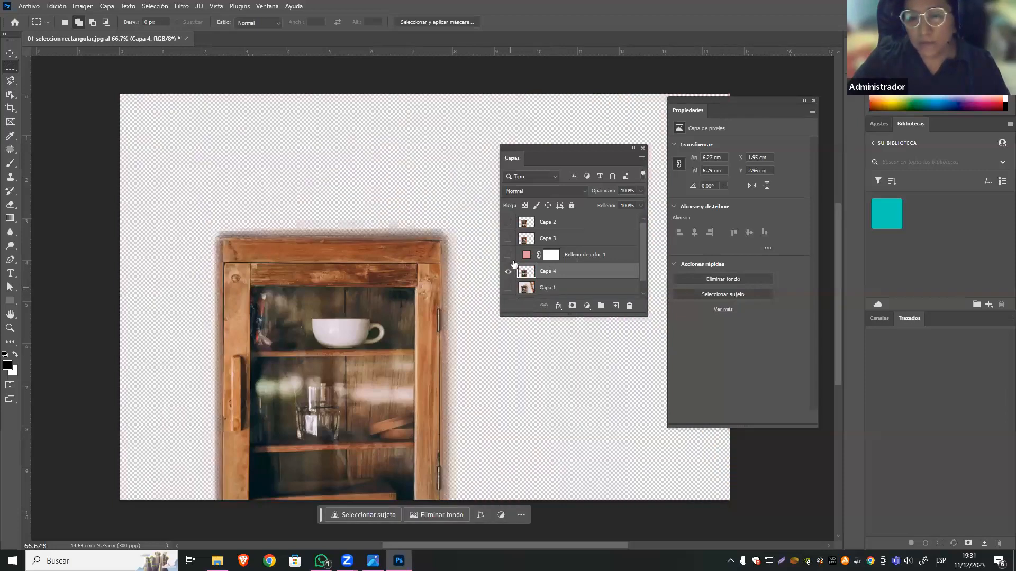
pyautogui.click(508, 255)
pyautogui.click(595, 263)
pyautogui.moveTo(595, 266); pyautogui.dragTo(593, 280)
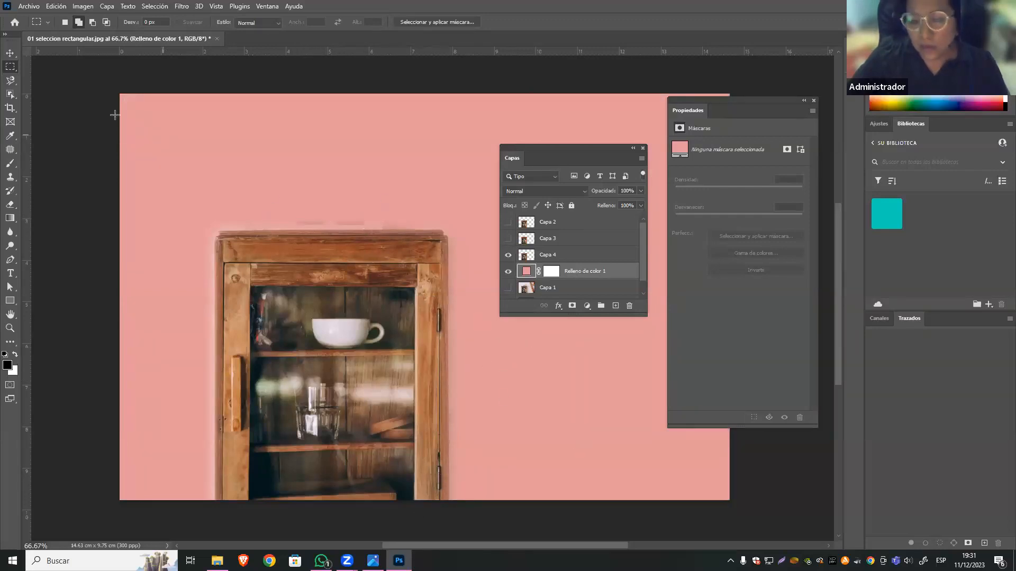
# Delete the Capa 4 layer containing the 15-pixel feathered cabinet.
pyautogui.click(10, 53)
pyautogui.click(550, 254)
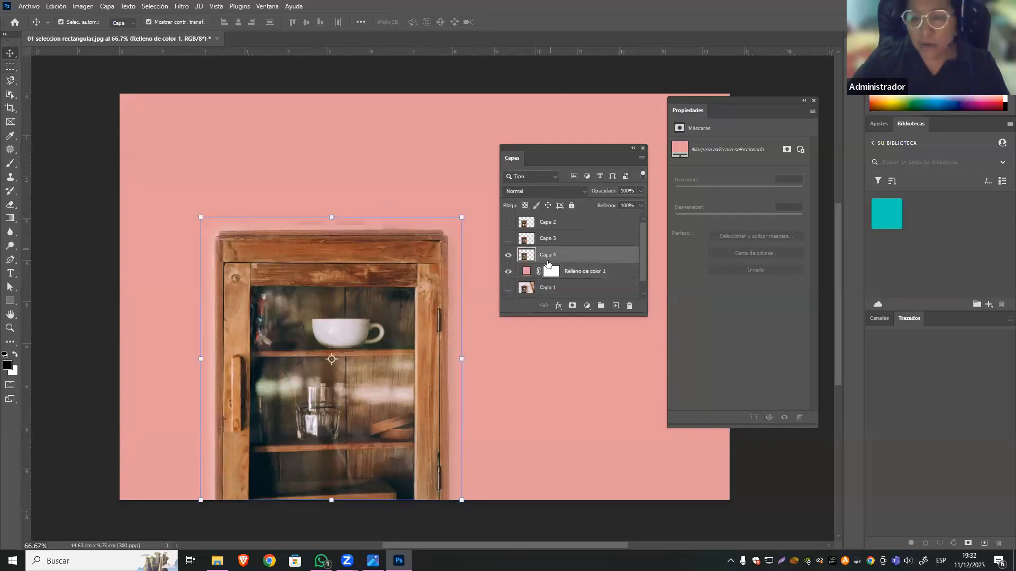
pyautogui.press('Delete')
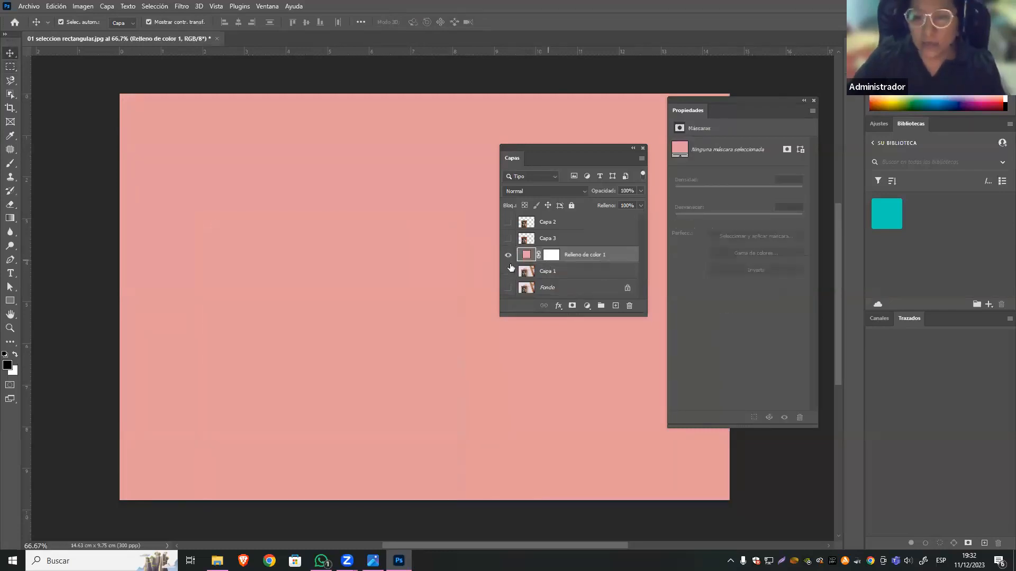
# Move the Relleno de color 1 layer beneath Capa 1 and make Capa 1 visible.
pyautogui.click(508, 255)
pyautogui.click(507, 255)
pyautogui.moveTo(568, 258); pyautogui.dragTo(569, 286)
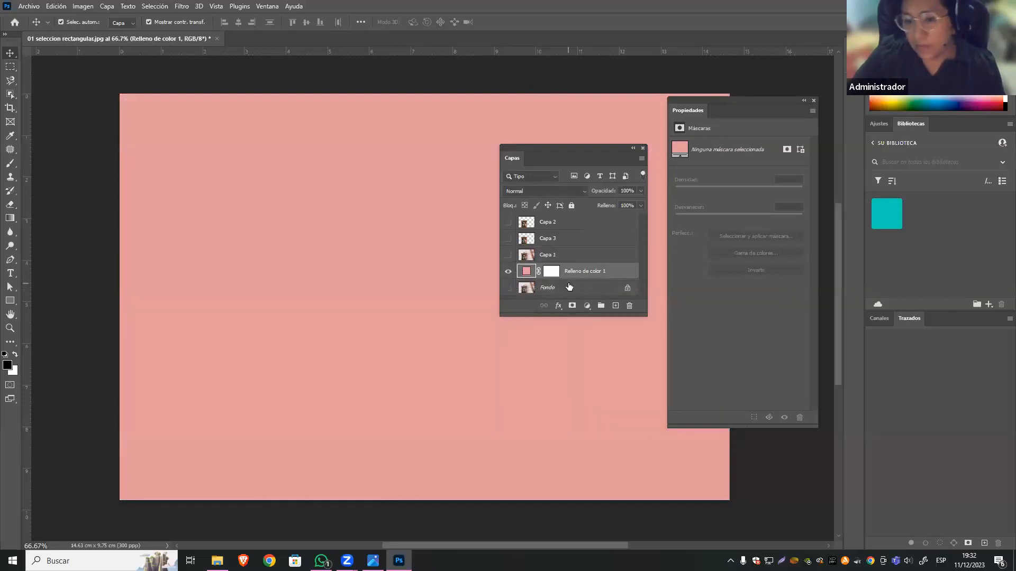
pyautogui.click(508, 255)
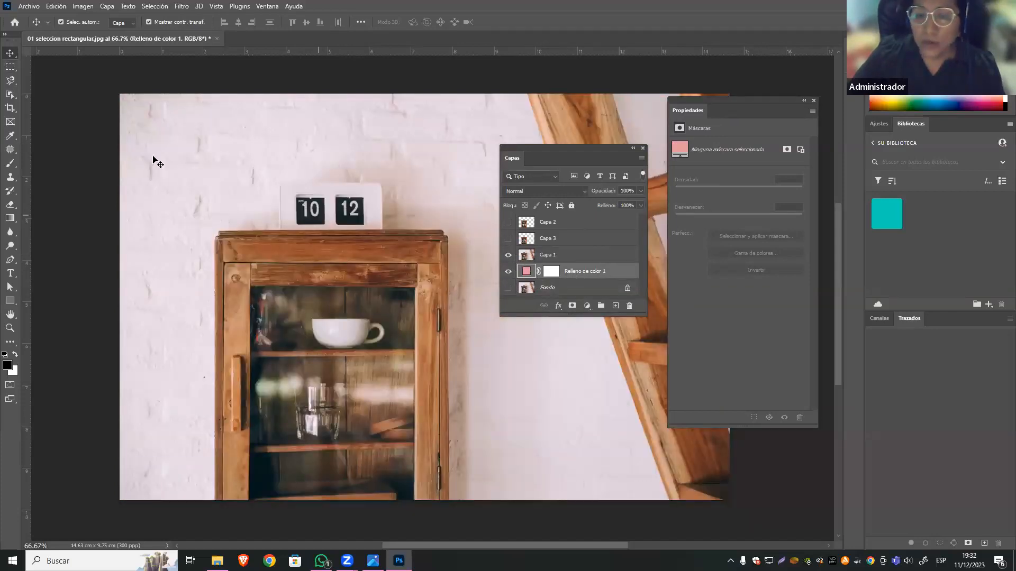
# Draw a rectangular marquee selection of about 5.6 by 6.3 cm around the cabinet.
pyautogui.click(6, 68)
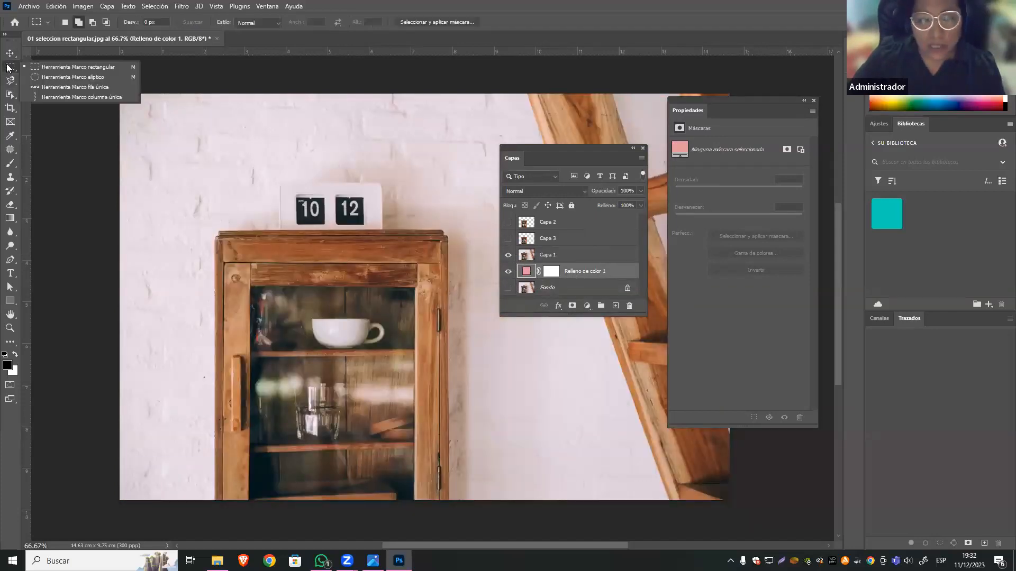
pyautogui.click(101, 68)
pyautogui.moveTo(214, 238); pyautogui.dragTo(449, 501)
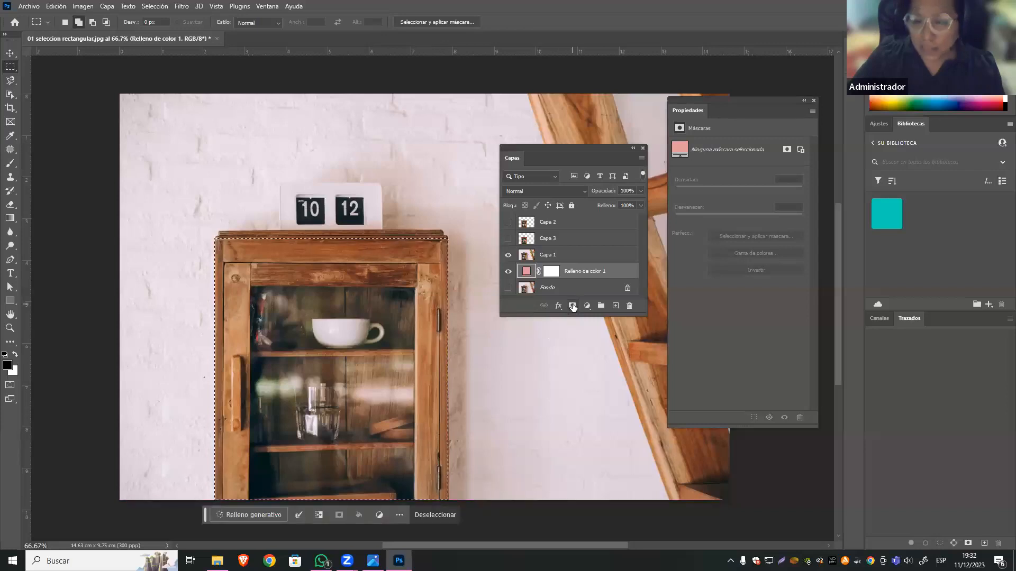
# Add a layer mask to Capa 1 from the cabinet selection, moving the Capas panel closer to the cabinet.
pyautogui.moveTo(552, 145); pyautogui.dragTo(520, 127)
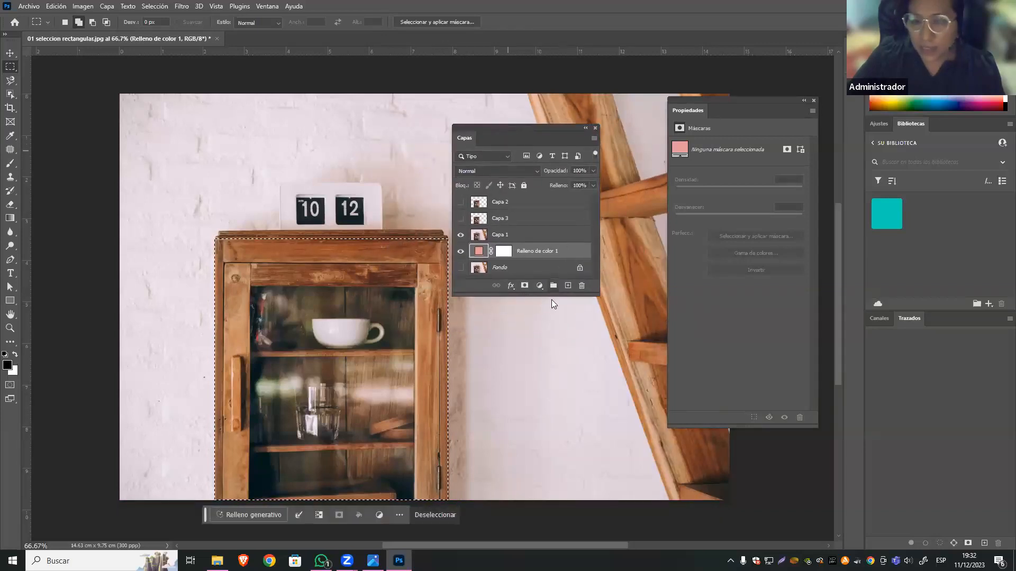
pyautogui.click(498, 237)
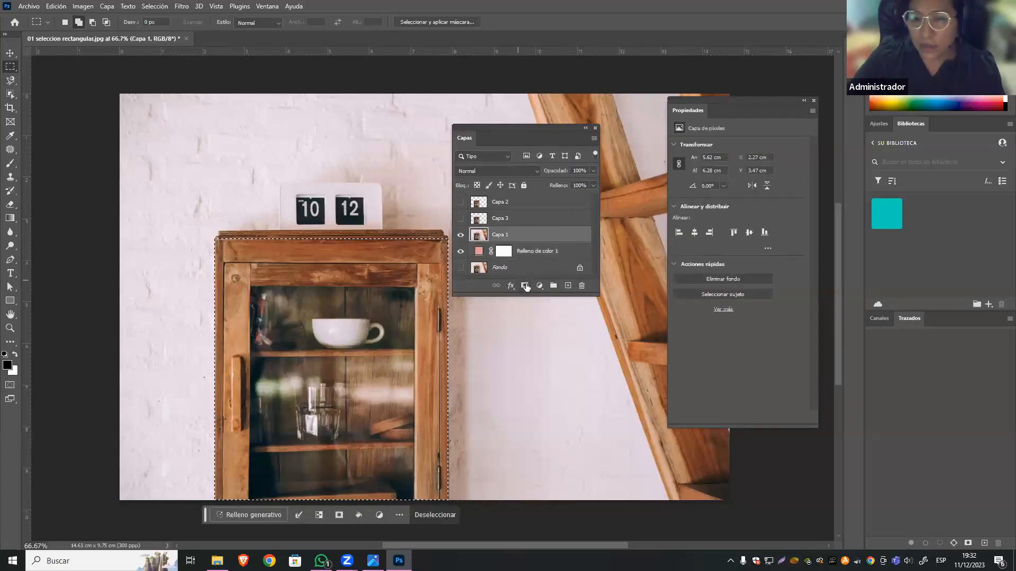
pyautogui.click(524, 286)
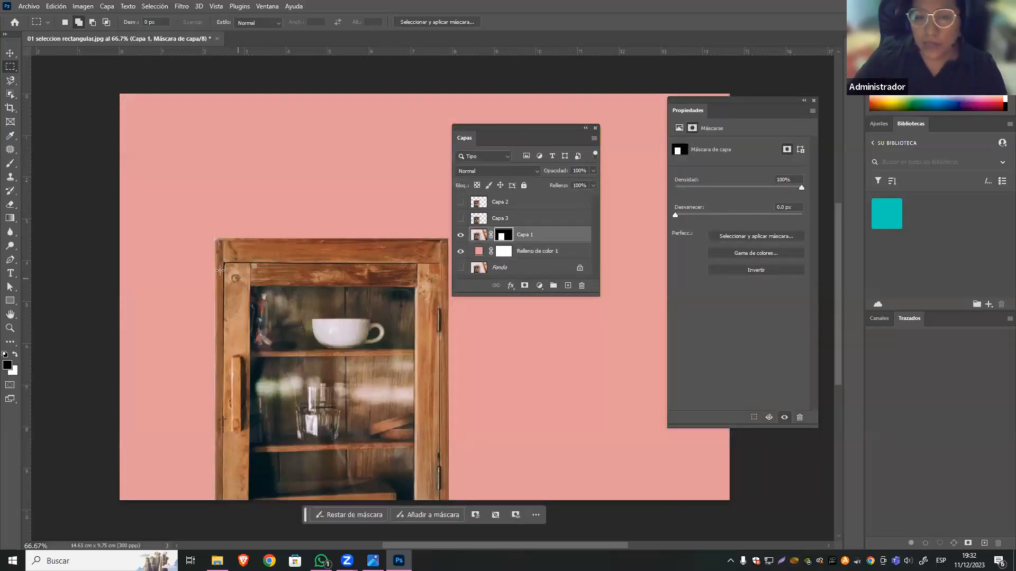
# Examine the masked cabinet's right edge against the pink background at high magnification.
pyautogui.hotkey('ctrl', '-')
pyautogui.hotkey('ctrl', '-')
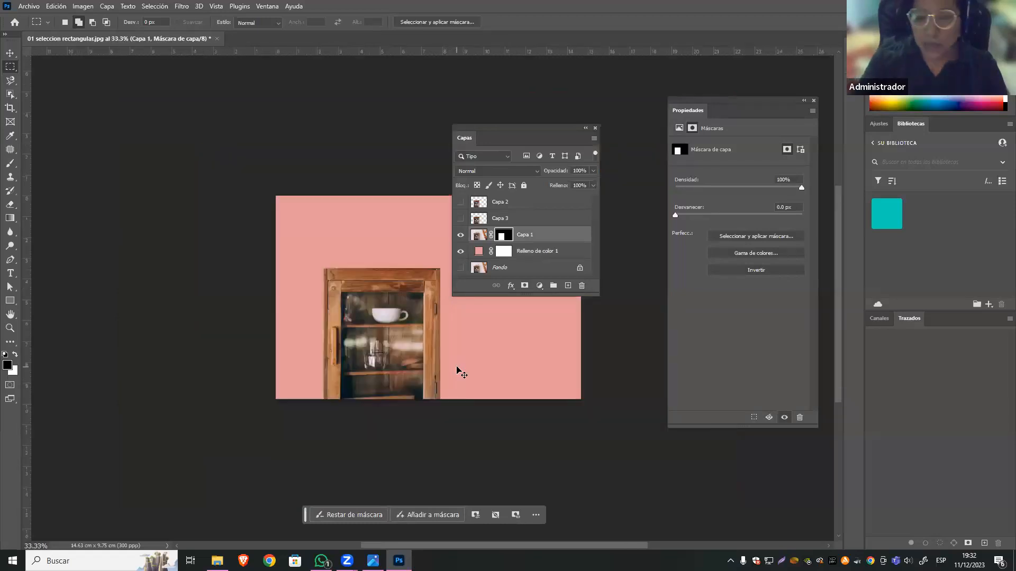
pyautogui.hotkey('ctrl', '+')
pyautogui.hotkey('ctrl', '+')
pyautogui.hotkey('ctrl', '+')
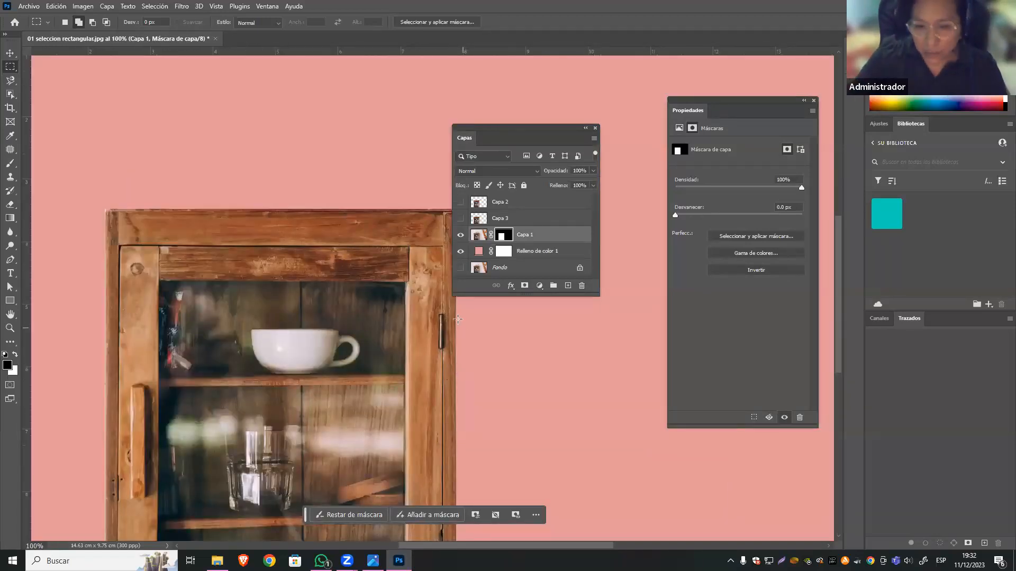
pyautogui.hotkey('ctrl', '+')
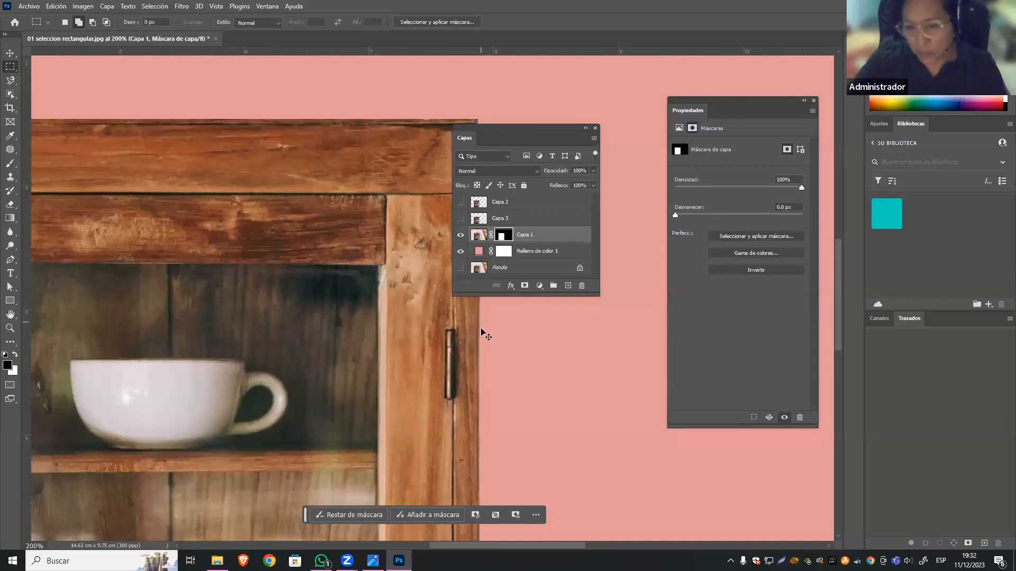
pyautogui.hotkey('ctrl', '+')
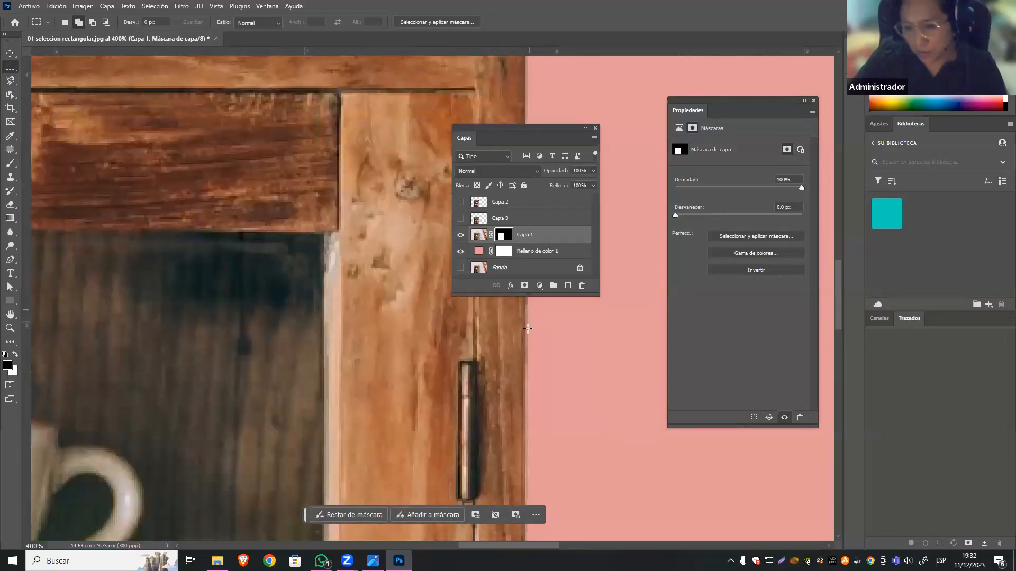
pyautogui.hotkey('ctrl', '+')
pyautogui.hotkey('ctrl', '+')
pyautogui.hotkey('ctrl', '+')
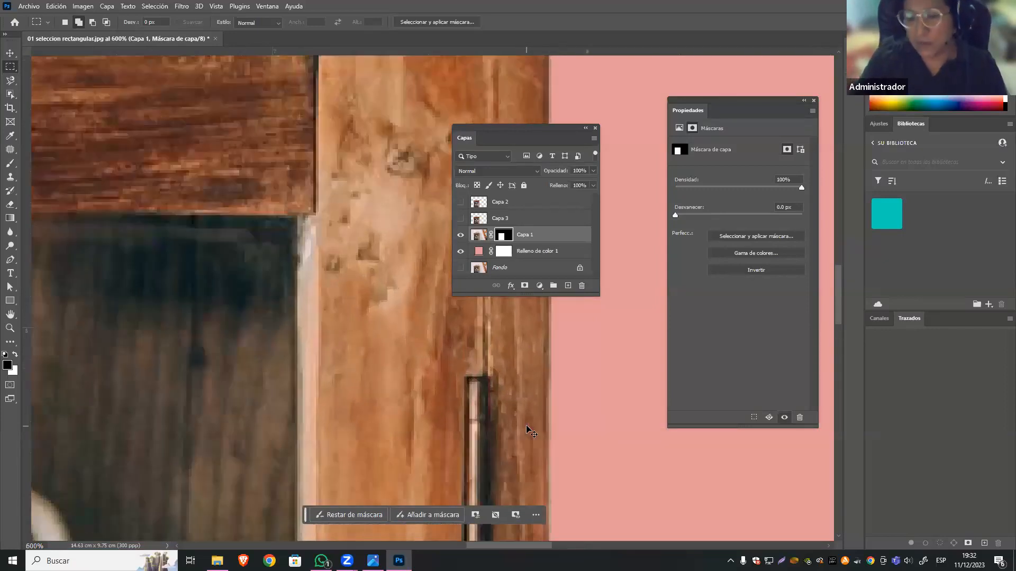
pyautogui.hotkey('ctrl', '+')
pyautogui.moveTo(569, 416); pyautogui.dragTo(397, 405)
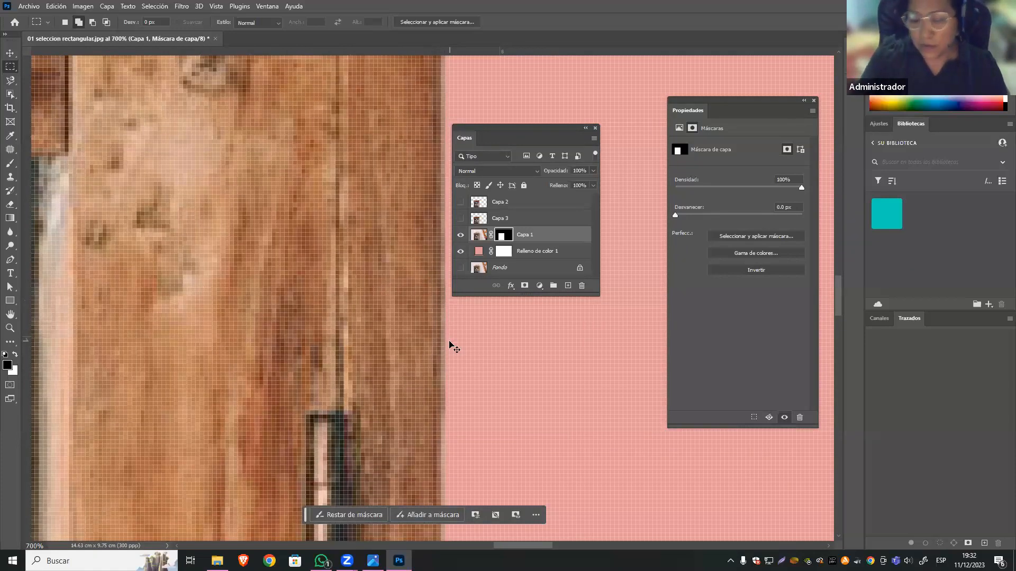
pyautogui.hotkey('ctrl', '-')
pyautogui.hotkey('ctrl', '-')
pyautogui.hotkey('ctrl', '-')
pyautogui.hotkey('ctrl', '-')
pyautogui.hotkey('ctrl', '-')
pyautogui.hotkey('ctrl', '-')
pyautogui.hotkey('ctrl', '-')
pyautogui.hotkey('ctrl', '-')
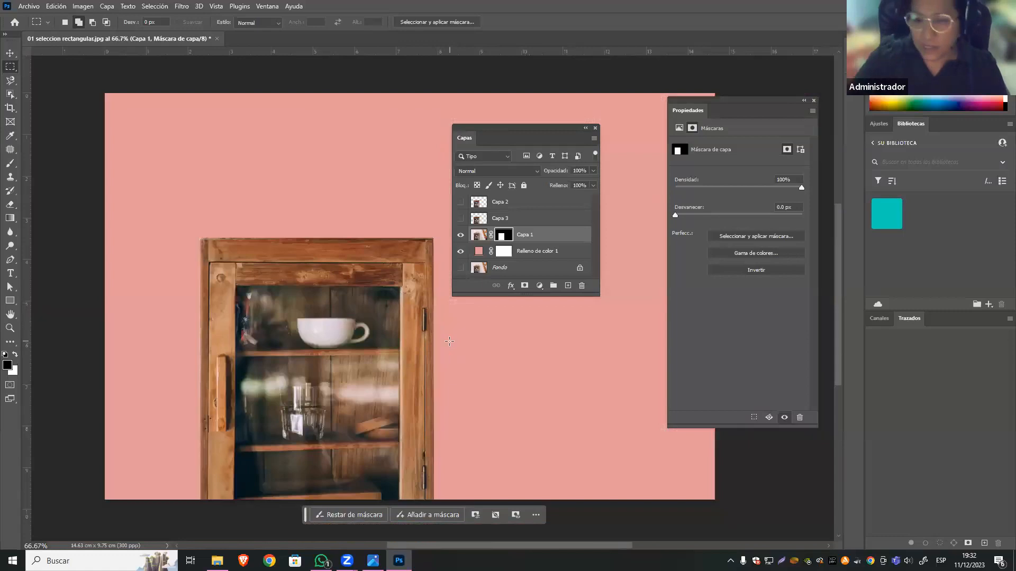
# Activate the Move tool, target Capa 1's image instead of its mask, and hide Capa 1.
pyautogui.click(10, 54)
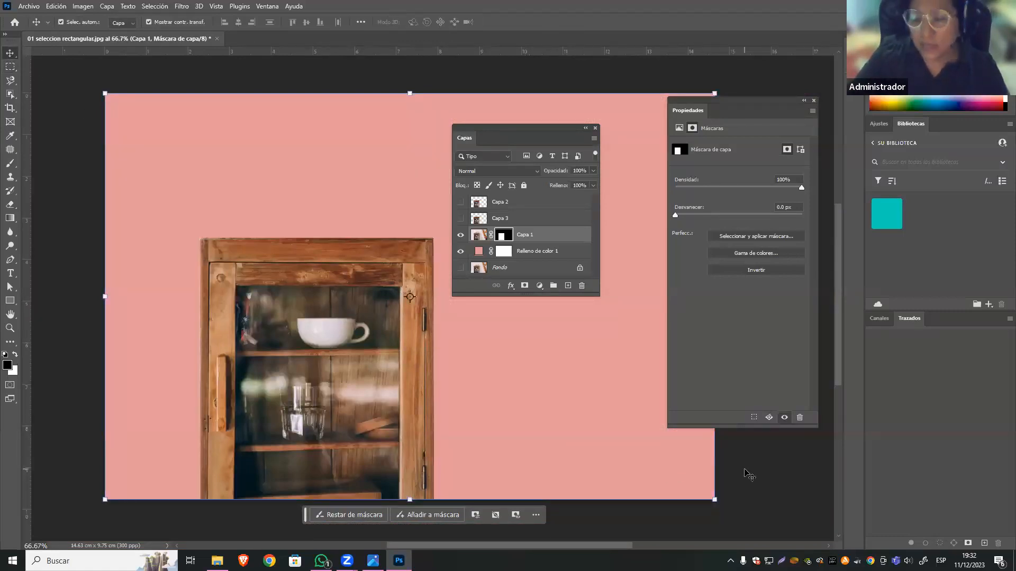
pyautogui.click(748, 472)
pyautogui.click(418, 302)
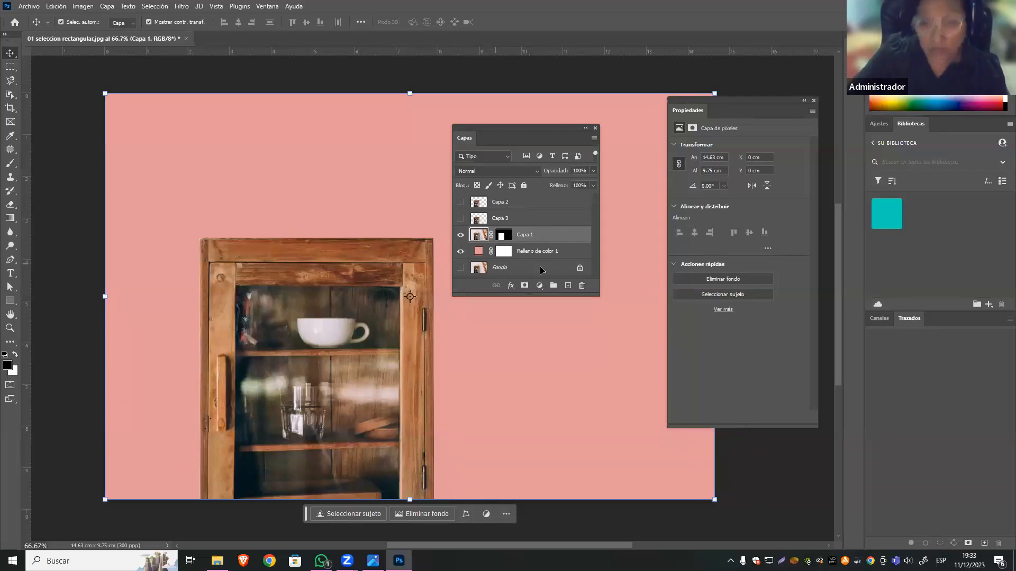
pyautogui.click(460, 235)
# Open the image 02 marco eliptico.jpg, leaving its colour profile unmodified.
pyautogui.click(32, 6)
pyautogui.click(33, 27)
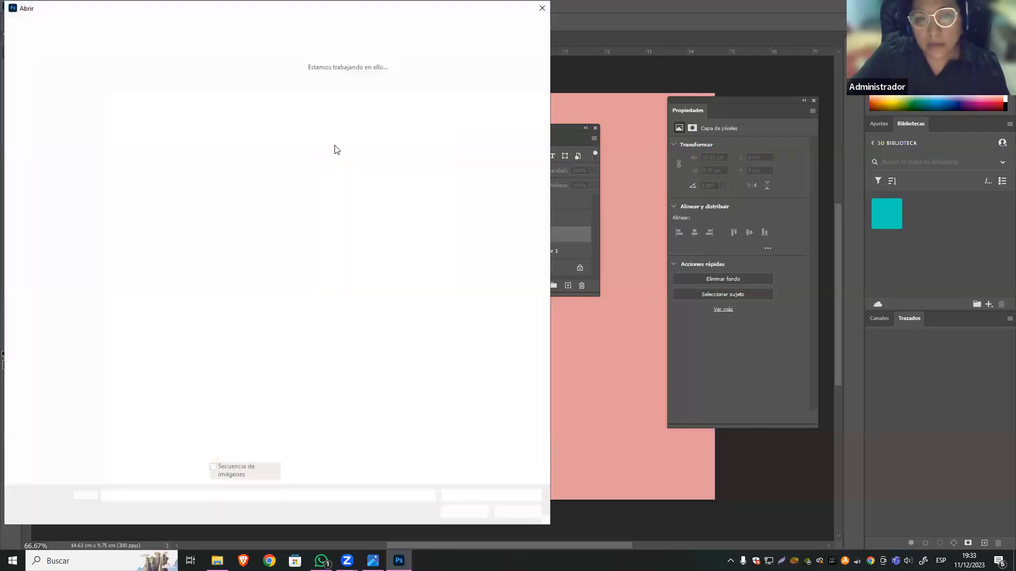
pyautogui.click(295, 95)
pyautogui.click(460, 511)
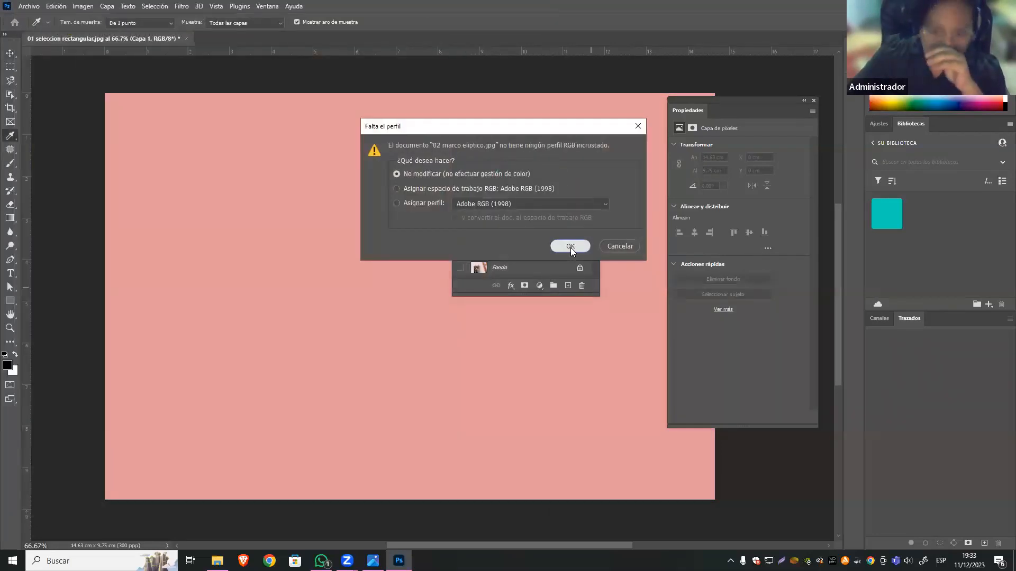
pyautogui.click(571, 246)
# Activate the Elliptical Marquee tool in intersect selection mode, with the Capas panel moved above the speaker.
pyautogui.moveTo(539, 128); pyautogui.dragTo(635, 101)
pyautogui.click(10, 67)
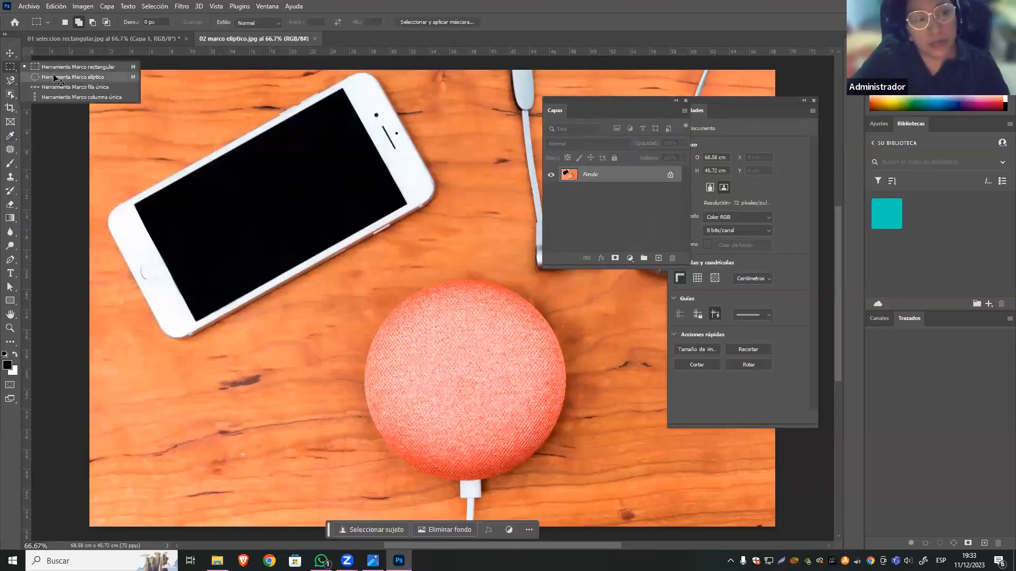
pyautogui.click(57, 78)
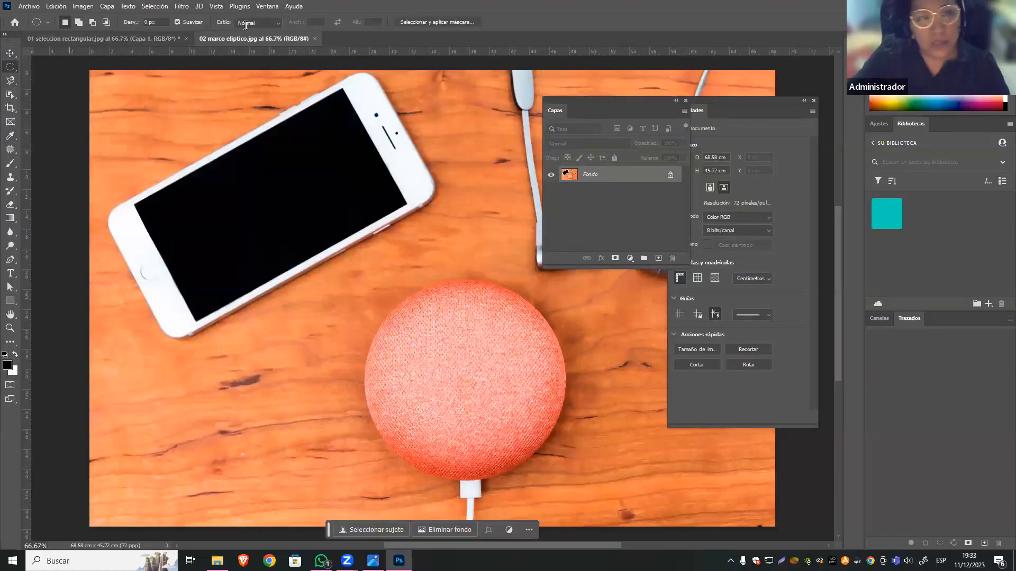
pyautogui.click(47, 21)
pyautogui.click(64, 22)
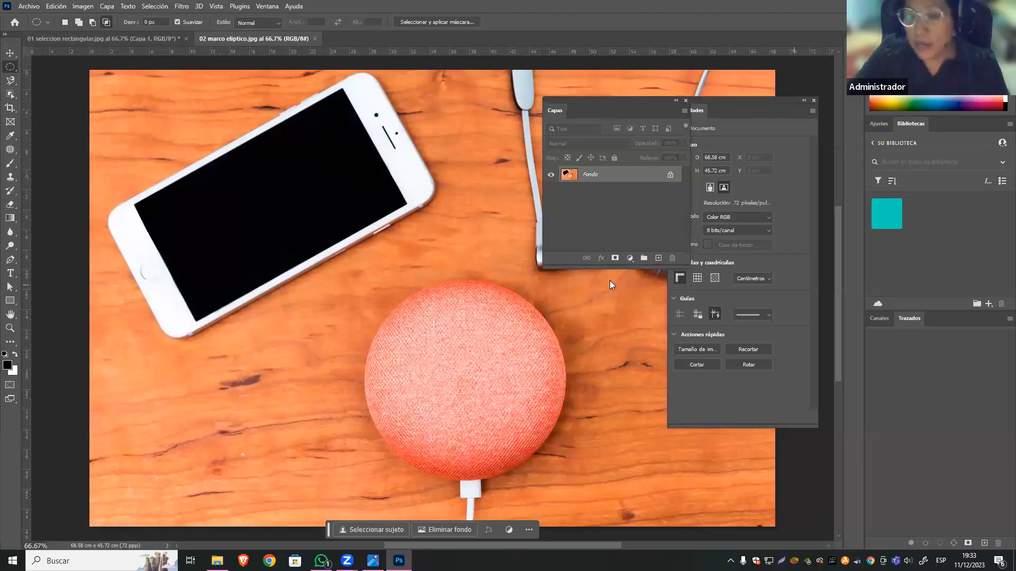
# Duplicate the Fondo layer and hide the original, keeping the Capas panel clear of the Propiedades panel.
pyautogui.moveTo(634, 101); pyautogui.dragTo(612, 91)
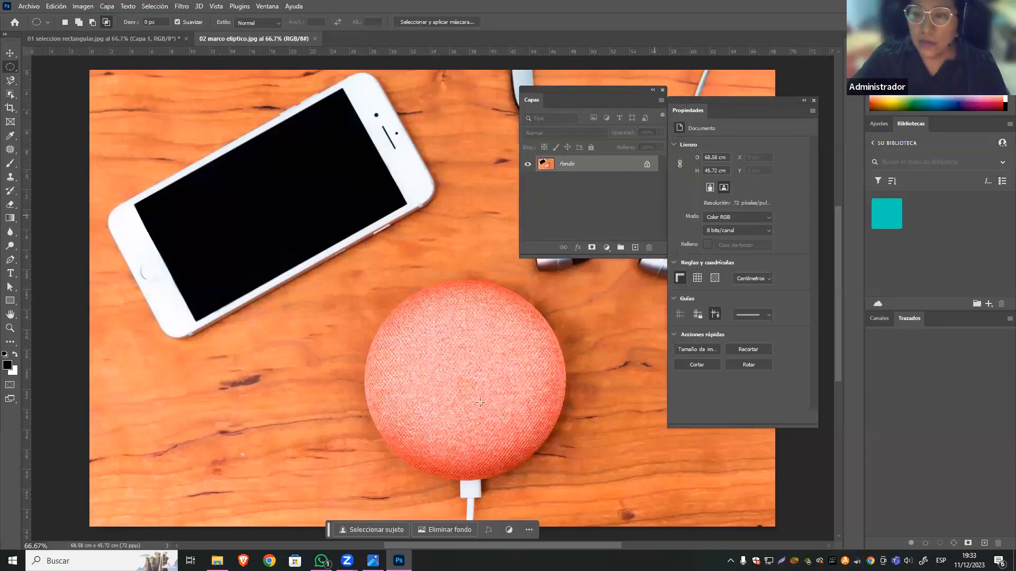
pyautogui.hotkey('ctrl', 'j')
pyautogui.click(527, 181)
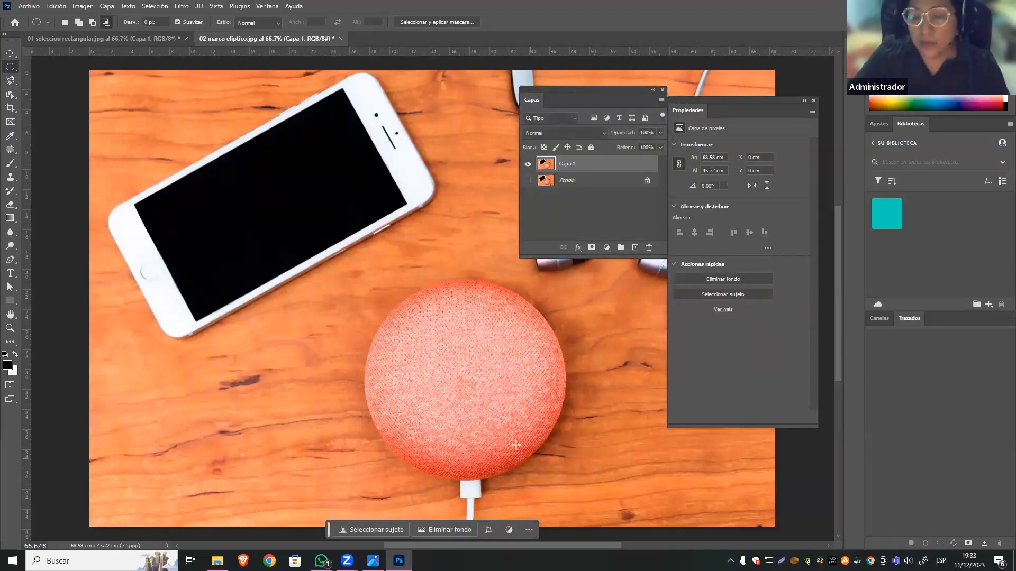
# Draw a trial circular selection about 14.9 cm across over the speaker's upper left part, and deselect it.
pyautogui.moveTo(360, 274); pyautogui.dragTo(431, 385)
pyautogui.moveTo(564, 481); pyautogui.dragTo(497, 462)
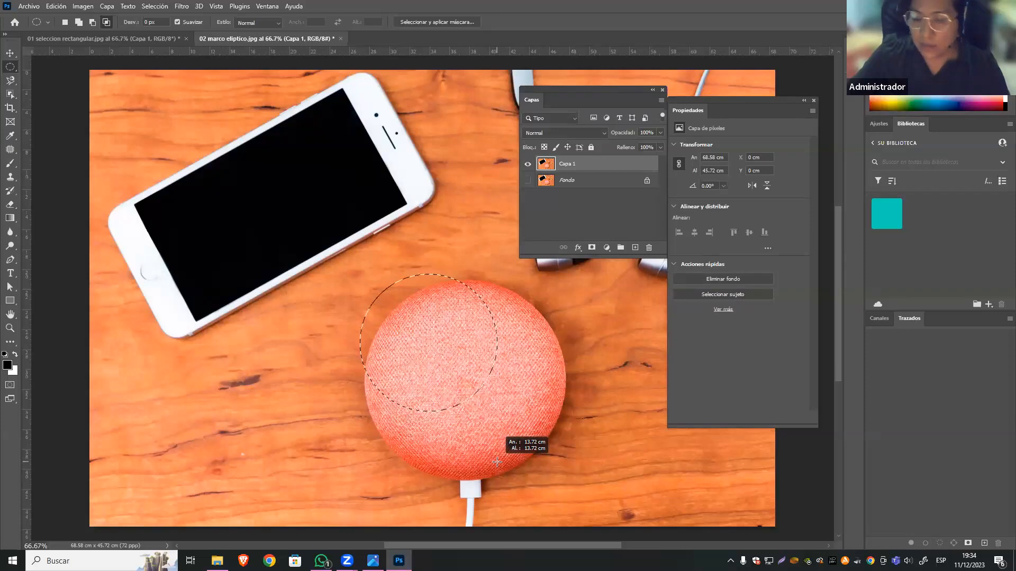
pyautogui.moveTo(496, 463); pyautogui.dragTo(509, 424)
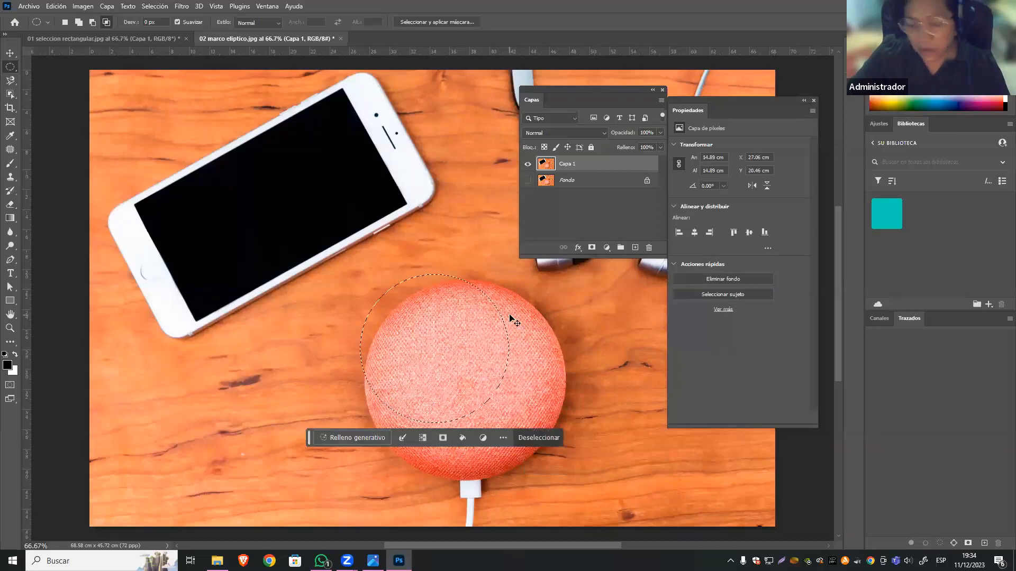
pyautogui.hotkey('ctrl', 'd')
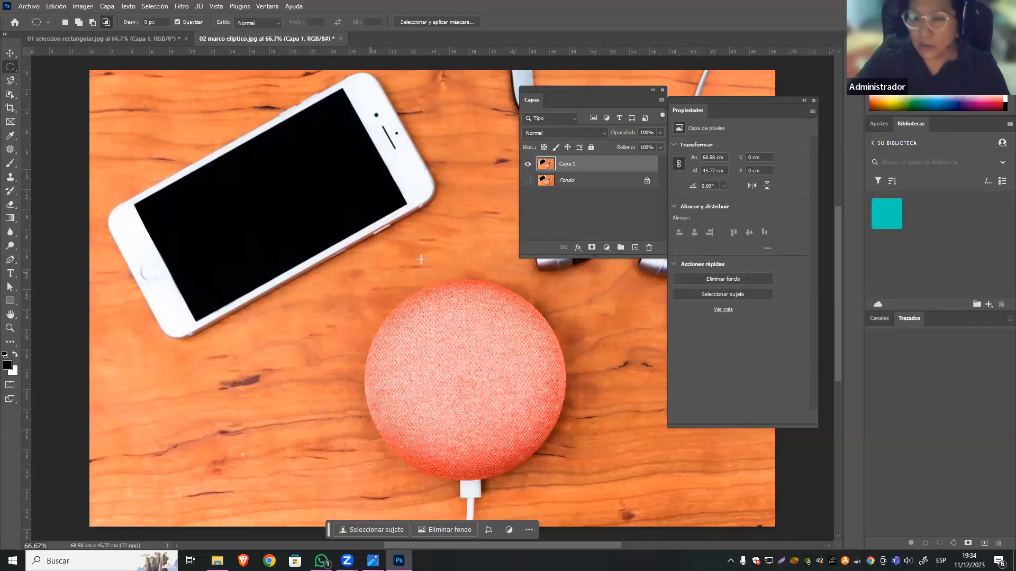
# Draw a roughly 18.5 cm circular selection on the speaker, intersect it with a second flat ellipse, and deselect.
pyautogui.moveTo(378, 244); pyautogui.dragTo(563, 429)
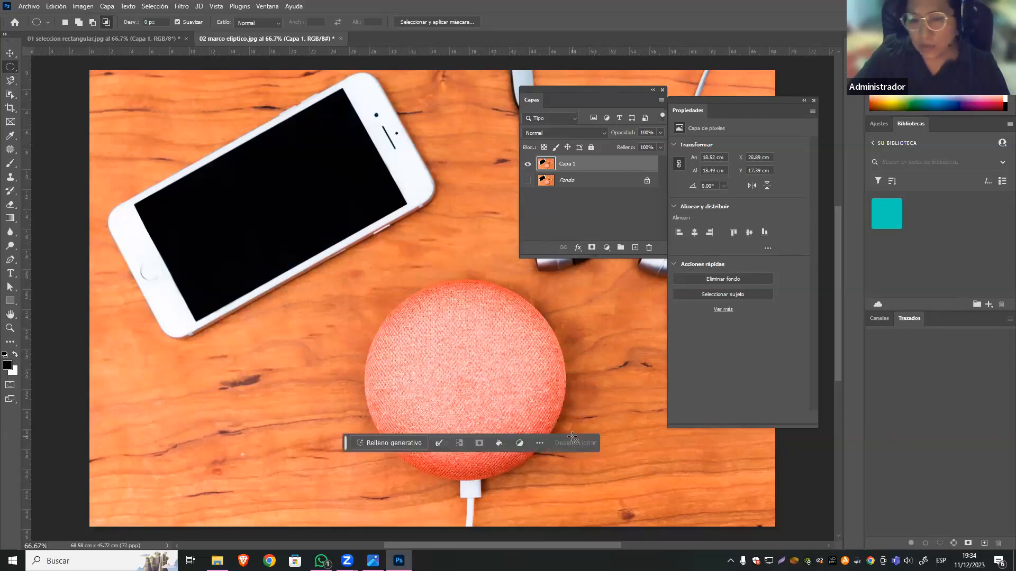
pyautogui.moveTo(294, 313); pyautogui.dragTo(528, 347)
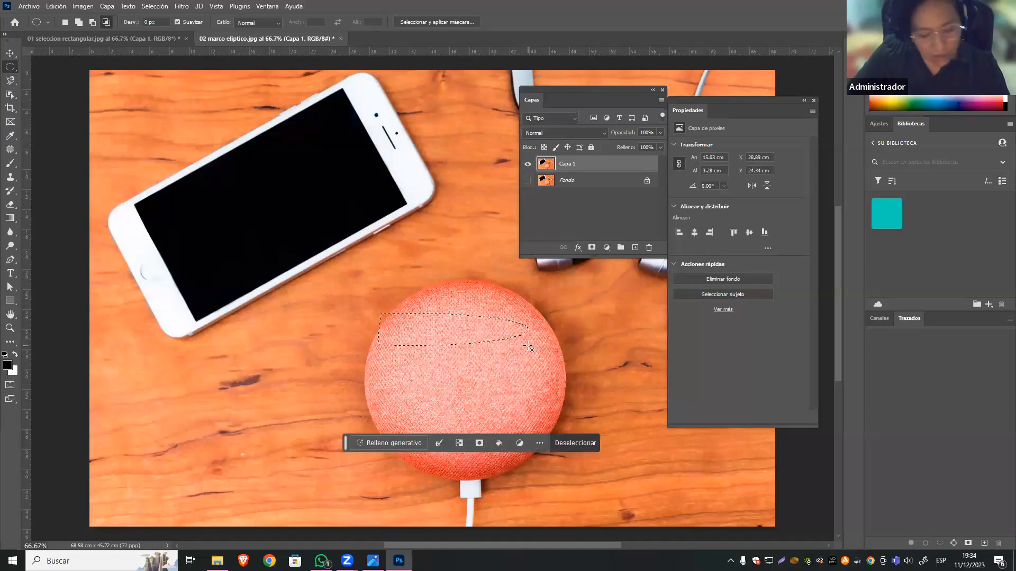
pyautogui.hotkey('ctrl', 'd')
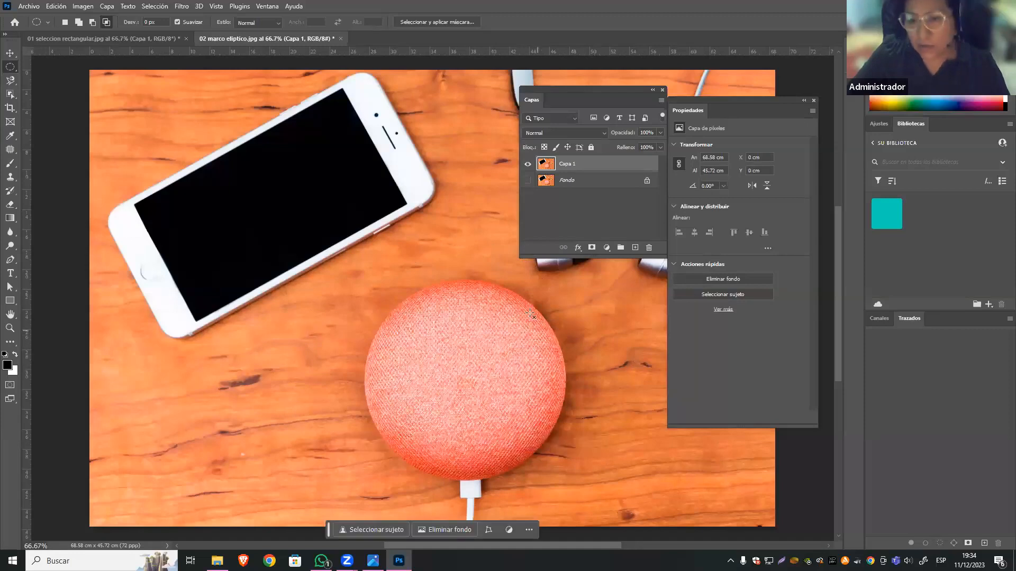
# Draw an elliptical selection about 19.4 × 12.4 cm over the speaker, try moving its pixels left, and undo the move.
pyautogui.moveTo(403, 278); pyautogui.dragTo(589, 395)
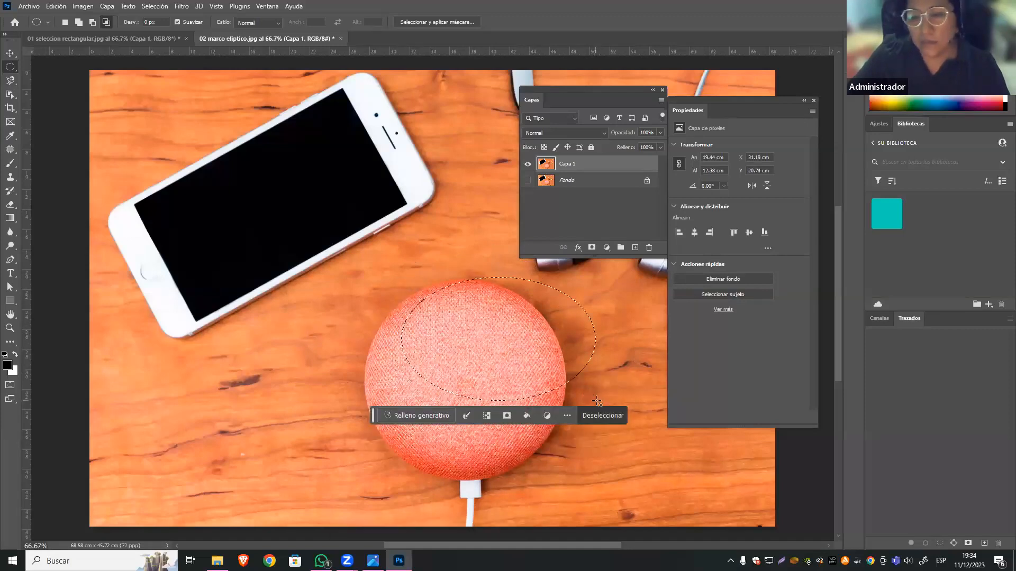
pyautogui.click(10, 53)
pyautogui.moveTo(471, 356); pyautogui.dragTo(352, 361)
pyautogui.moveTo(436, 344); pyautogui.dragTo(360, 317)
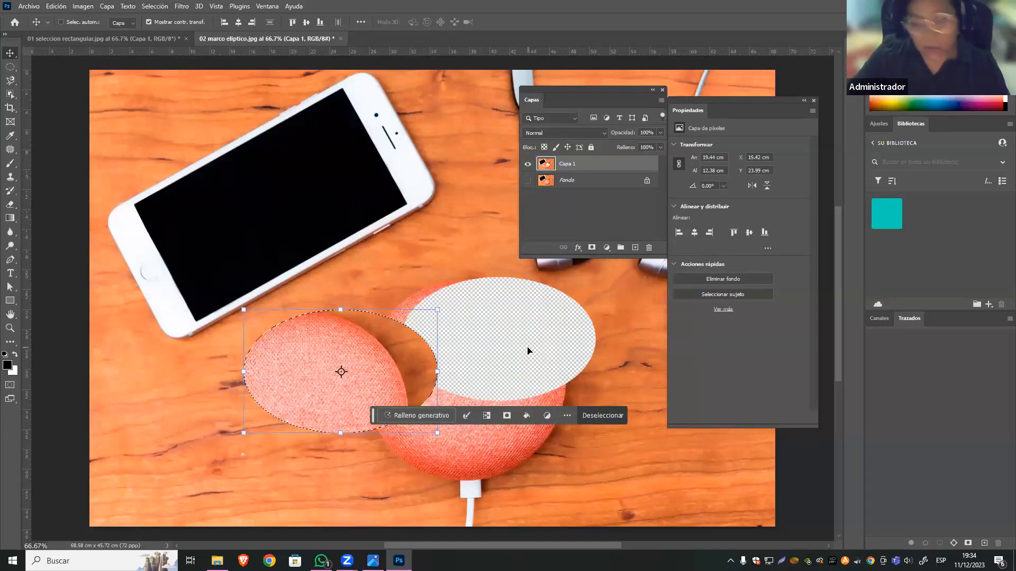
pyautogui.hotkey('ctrl', 'z')
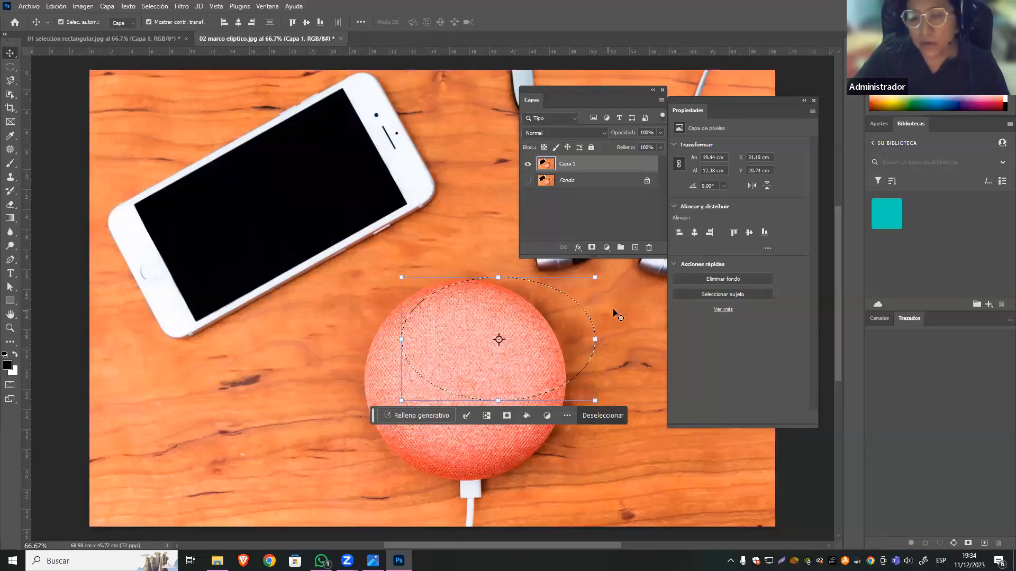
# Replace the current selection with an elliptical one about 19.9 × 20.3 cm fitted around the round speaker.
pyautogui.click(16, 66)
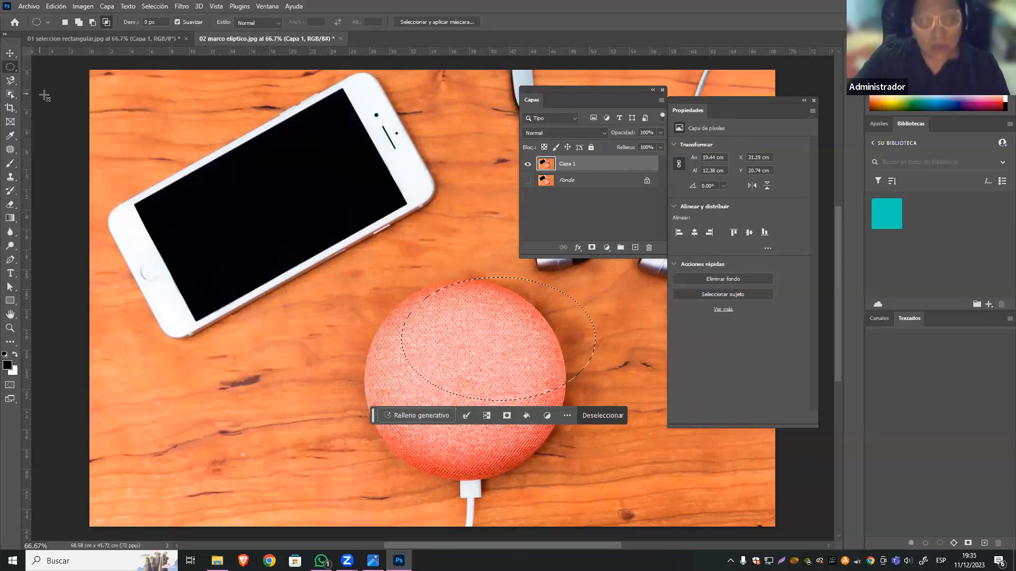
pyautogui.click(397, 290)
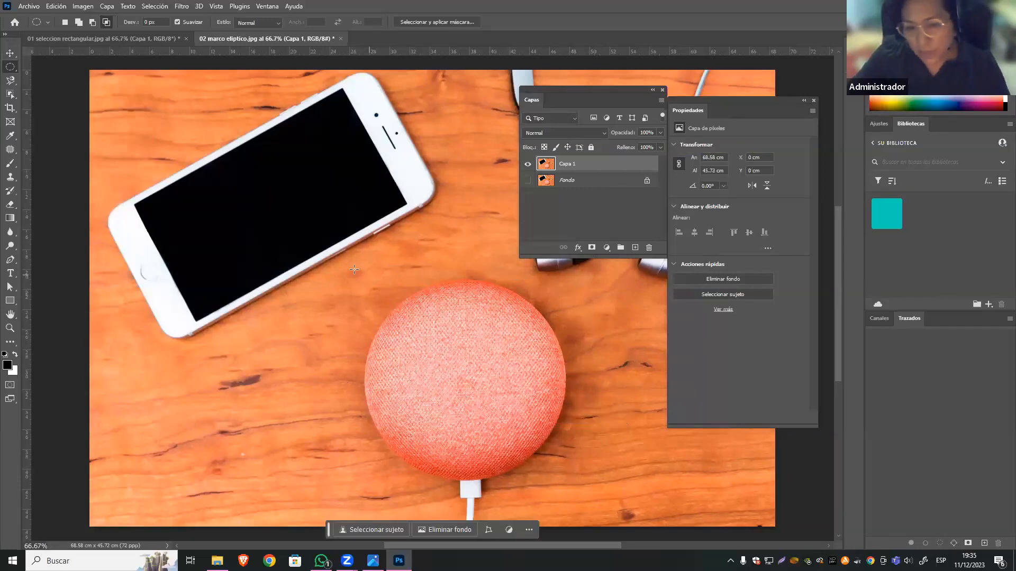
pyautogui.moveTo(366, 276); pyautogui.dragTo(563, 481)
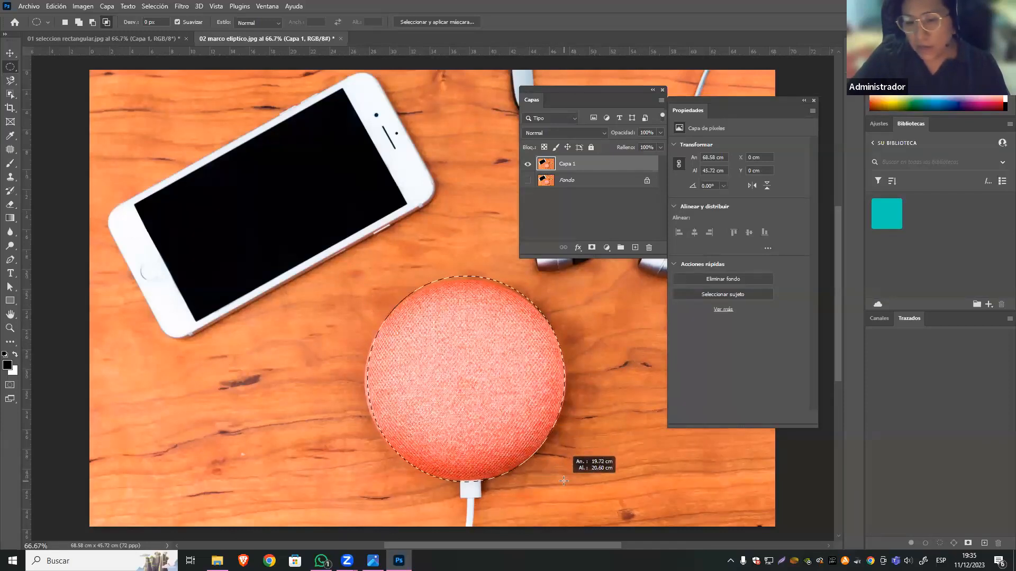
pyautogui.moveTo(563, 481); pyautogui.dragTo(565, 478)
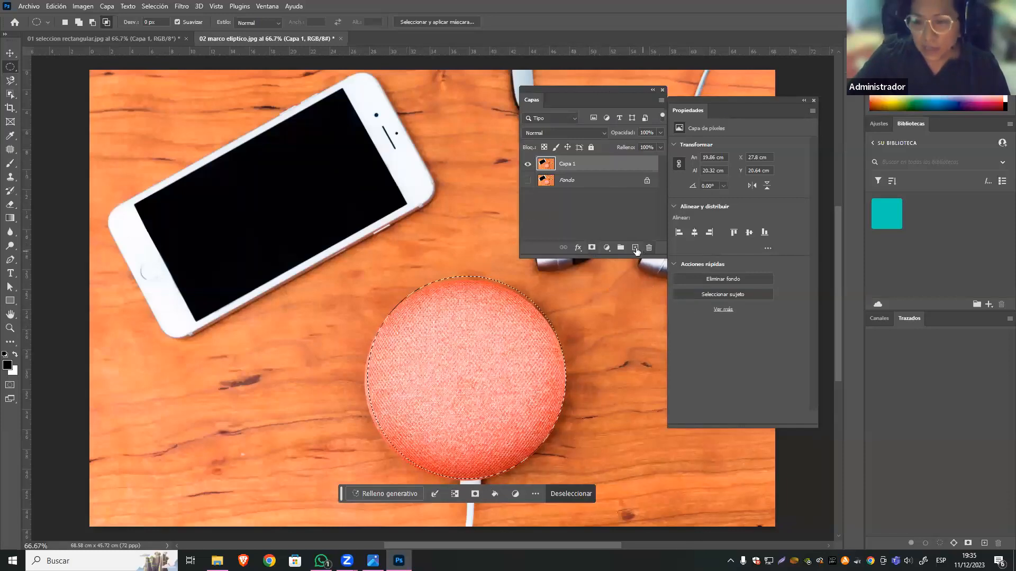
# Add an empty layer above Capa 1 and make Capa 1 the active layer again.
pyautogui.moveTo(619, 90); pyautogui.dragTo(612, 161)
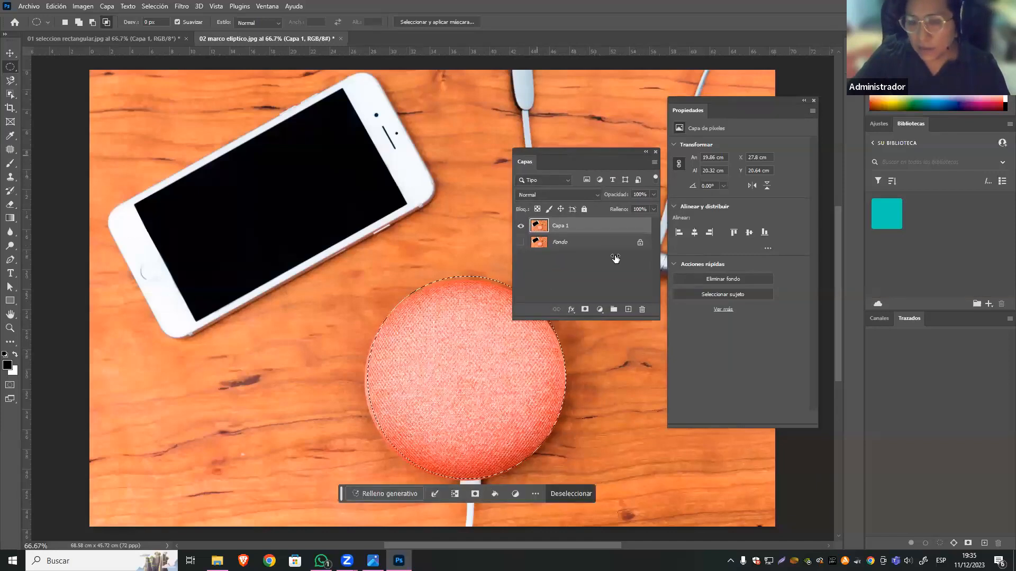
pyautogui.click(628, 310)
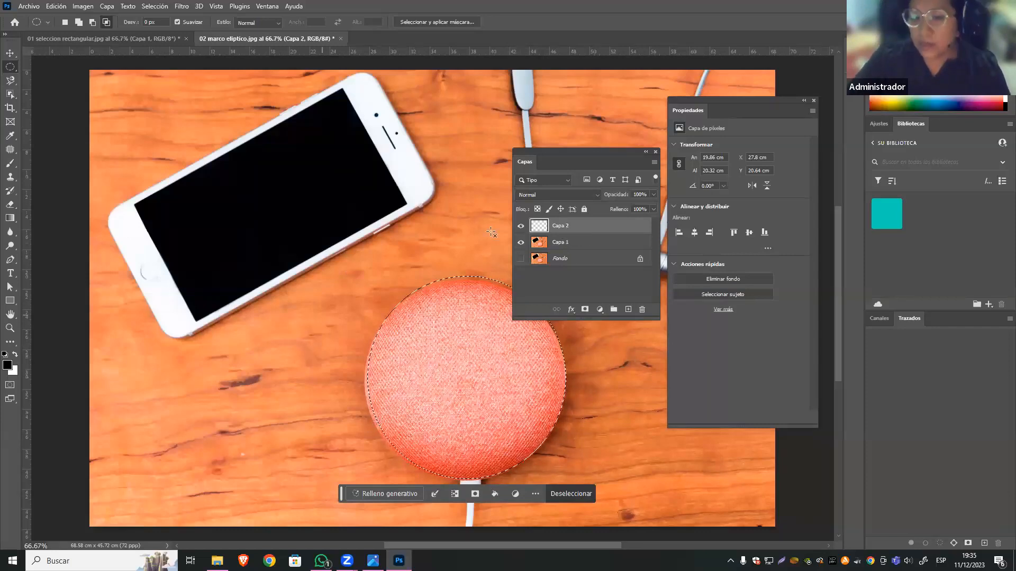
pyautogui.click(569, 243)
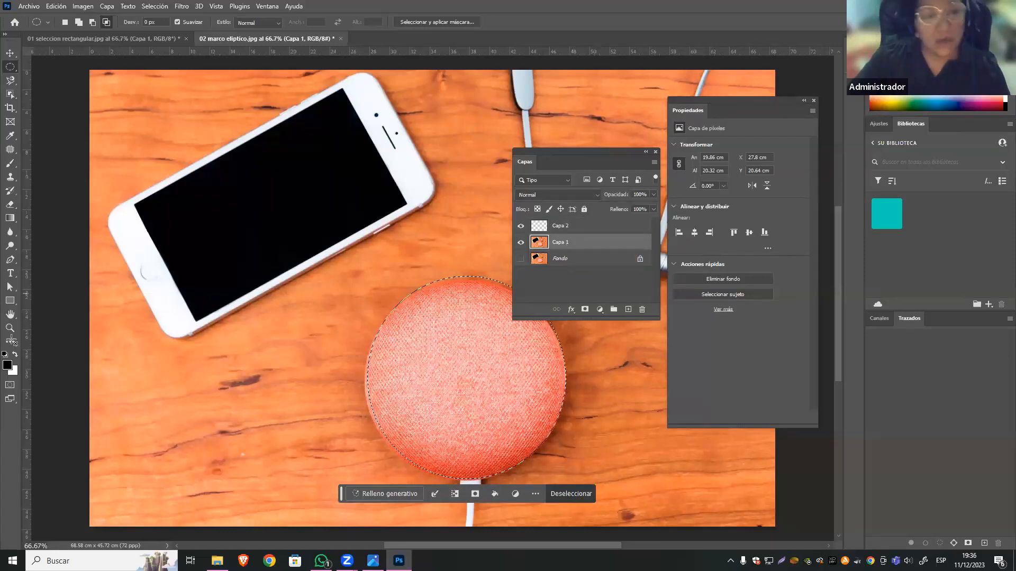
# Try filling the speaker selection on Capa 1 with red using the Paint Bucket, and undo the fill and the empty layer.
pyautogui.click(10, 218)
pyautogui.click(102, 229)
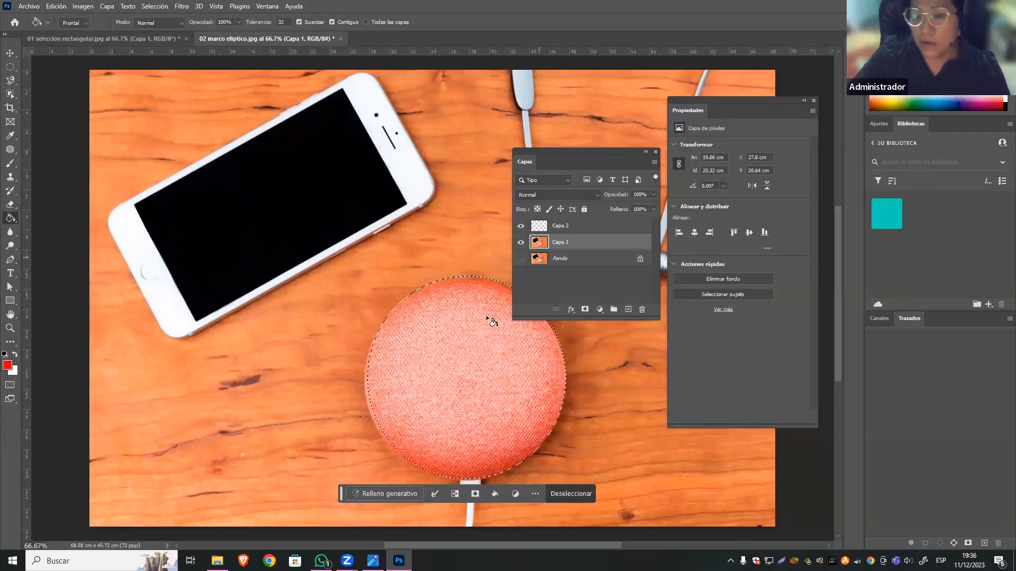
pyautogui.click(451, 331)
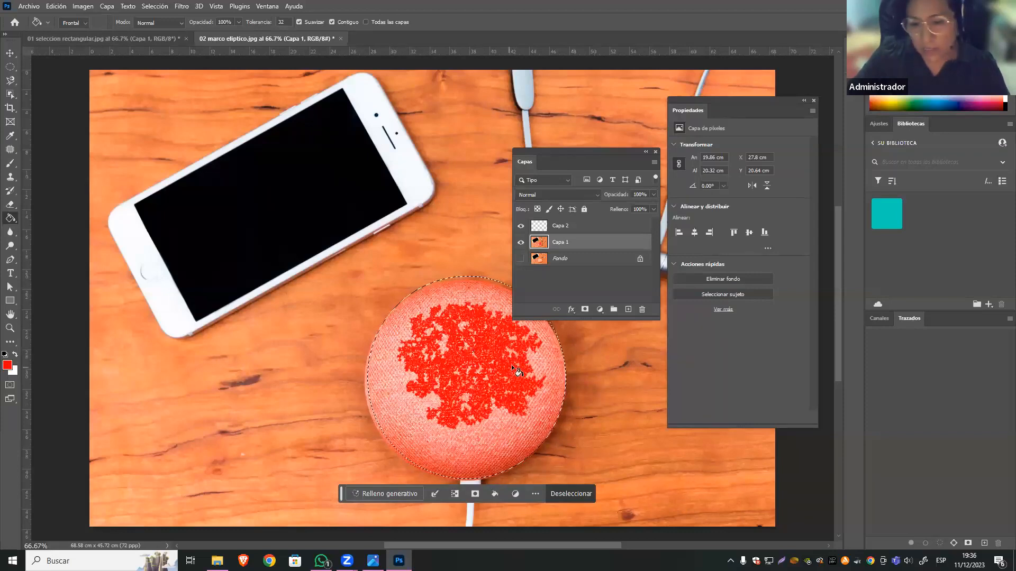
pyautogui.hotkey('ctrl', 'z')
pyautogui.hotkey('ctrl', 'z')
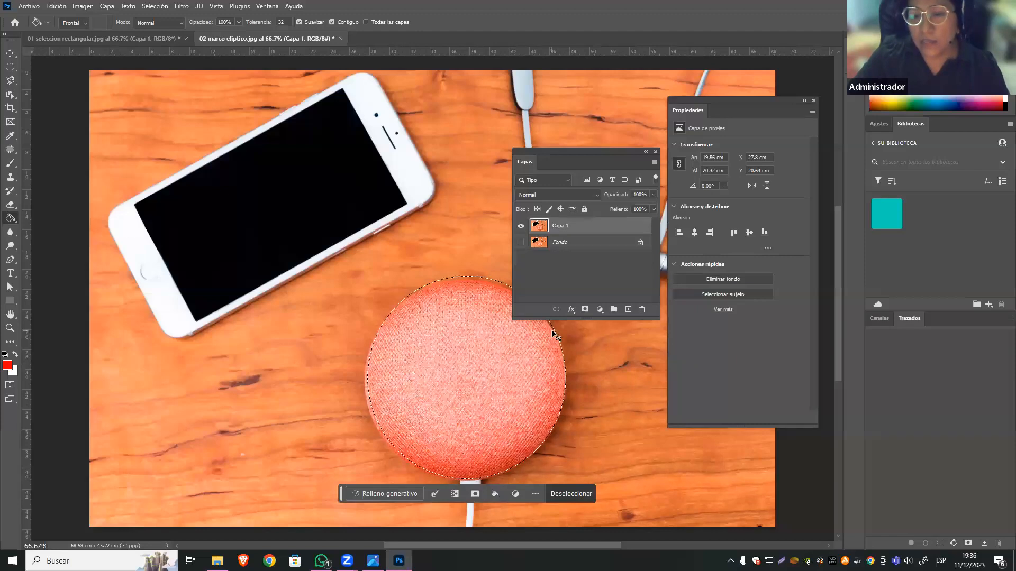
# Add a new layer above Capa 1, fill the speaker selection with red on it, and deselect.
pyautogui.click(628, 309)
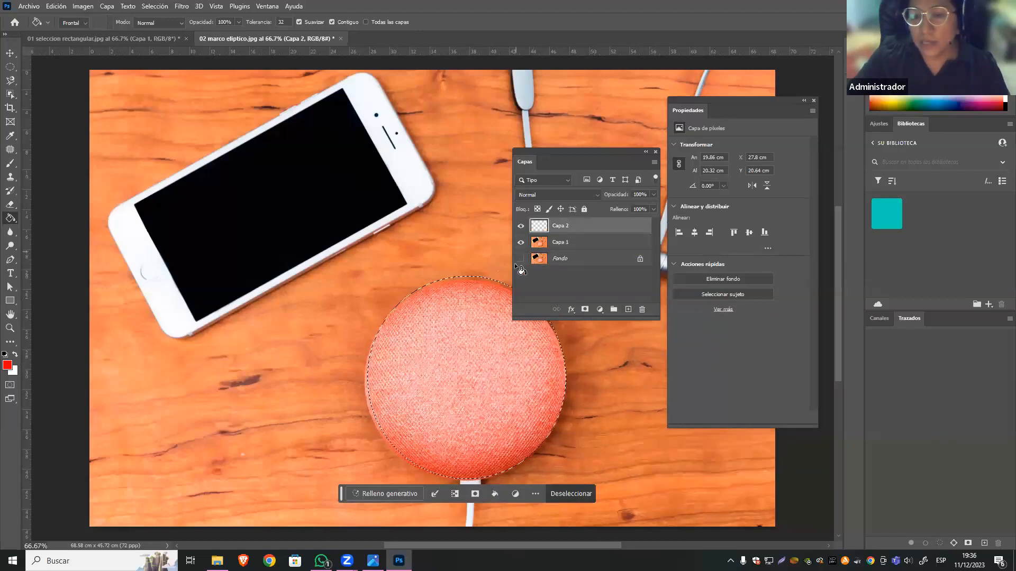
pyautogui.click(491, 299)
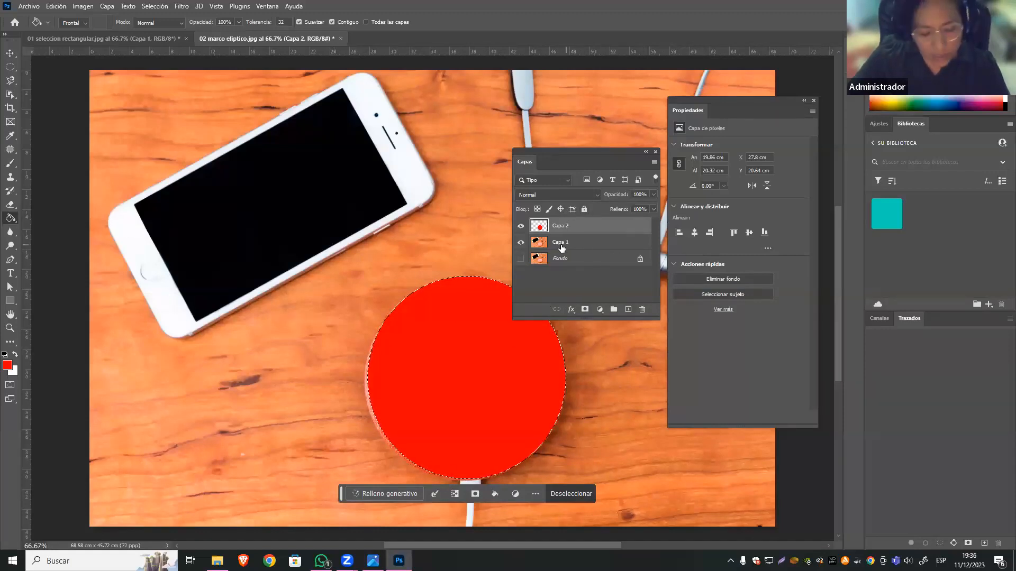
pyautogui.hotkey('ctrl', 'd')
# Reposition the red circle over the speaker with the Move tool and reduce Capa 2's opacity to 59%.
pyautogui.press('v')
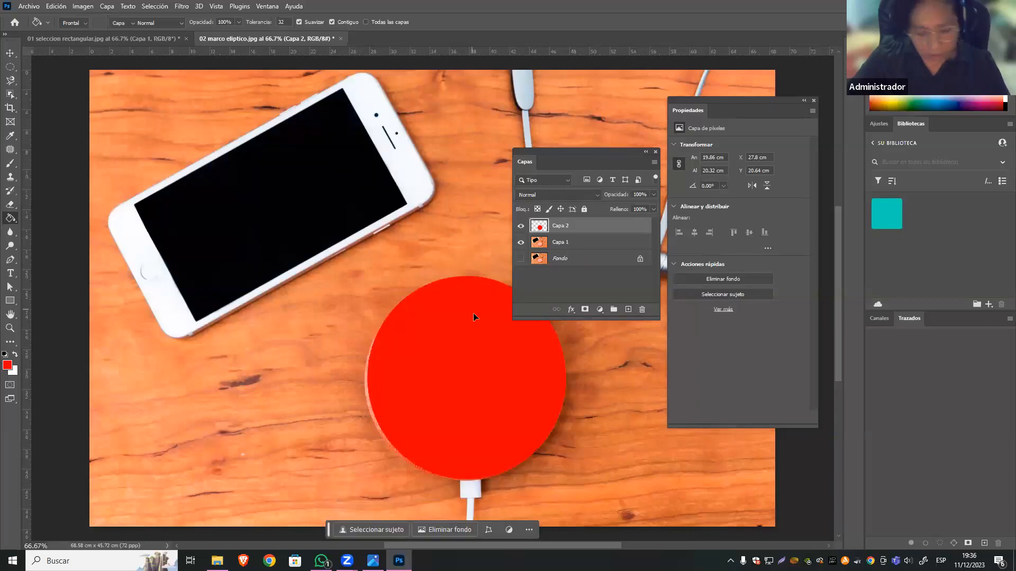
pyautogui.moveTo(514, 358)
pyautogui.mouseDown()
pyautogui.moveTo(363, 264)
pyautogui.moveTo(423, 392)
pyautogui.moveTo(513, 351)
pyautogui.moveTo(390, 322)
pyautogui.moveTo(327, 352)
pyautogui.moveTo(491, 368)
pyautogui.moveTo(508, 342)
pyautogui.moveTo(507, 370)
pyautogui.mouseUp()
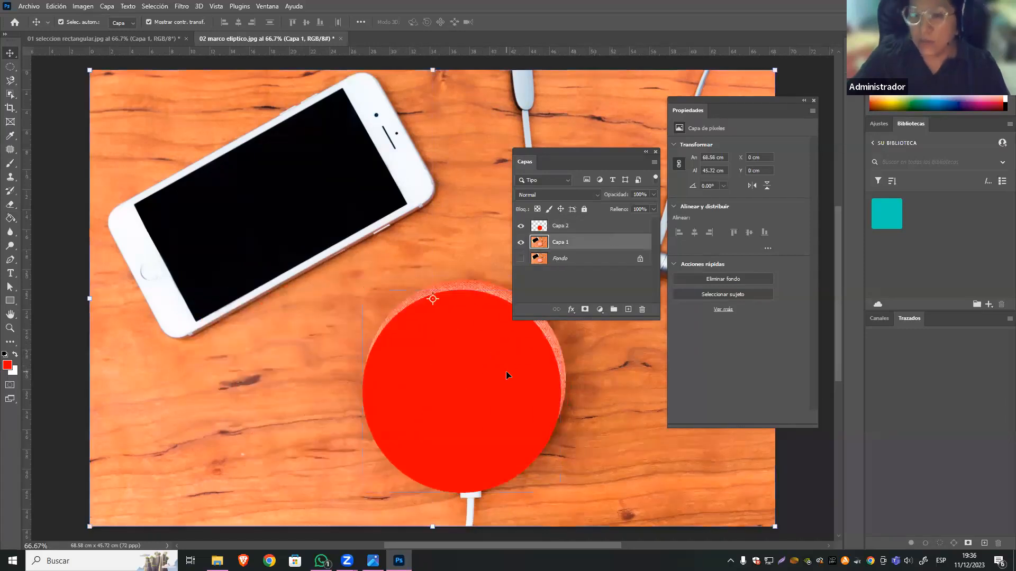
pyautogui.moveTo(472, 347); pyautogui.dragTo(479, 337)
pyautogui.click(651, 195)
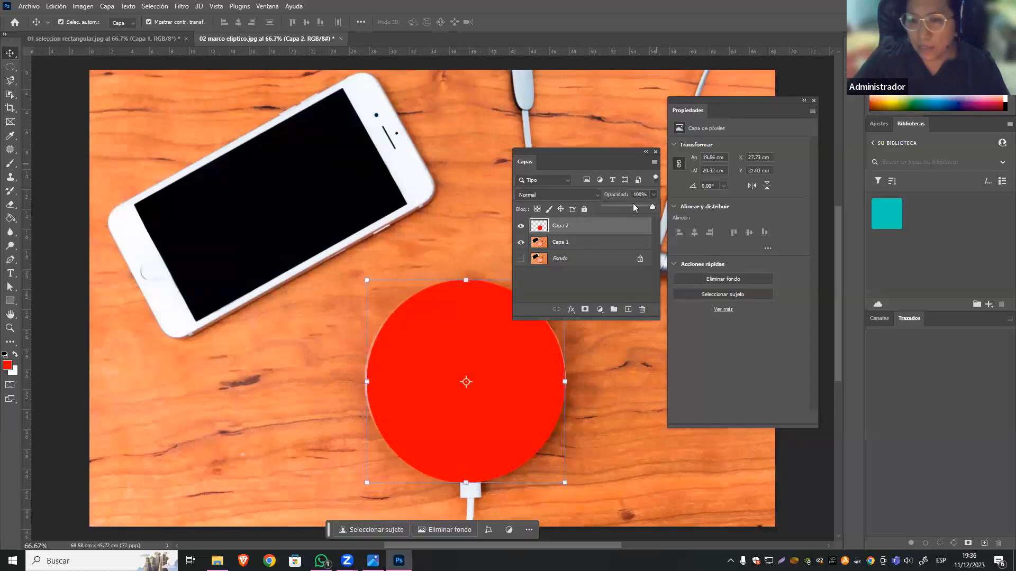
pyautogui.click(631, 205)
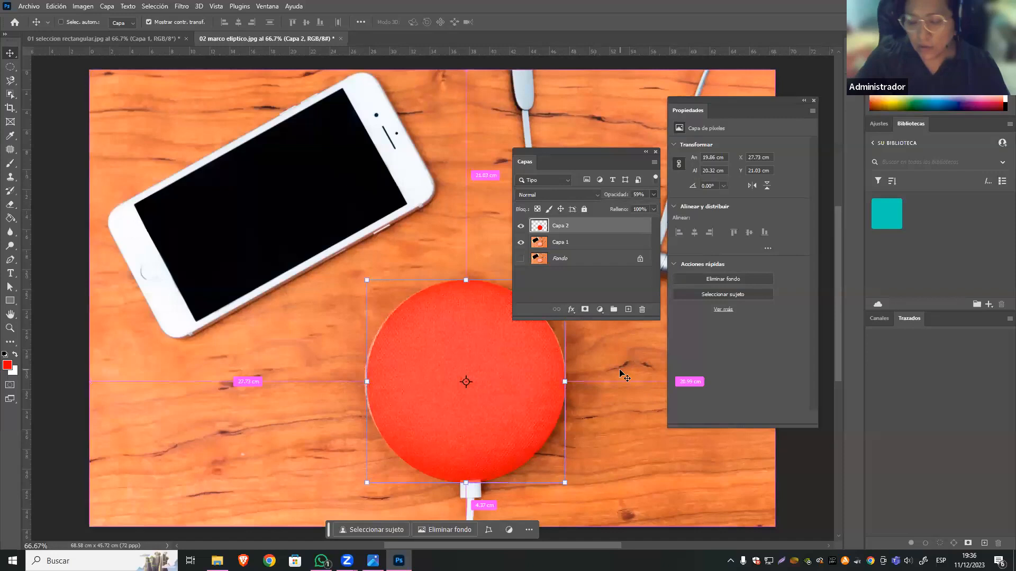
# Stretch the red circle on Capa 2 leftward to 101.24% width so it meets the speaker's left edge.
pyautogui.hotkey('ctrl', '+')
pyautogui.hotkey('ctrl', '+')
pyautogui.moveTo(442, 365); pyautogui.dragTo(363, 313)
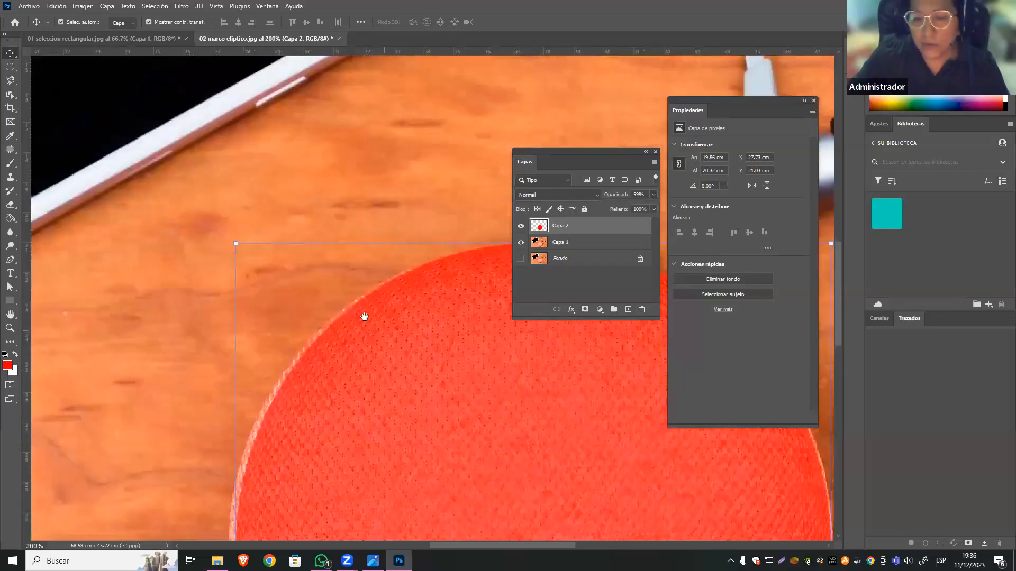
pyautogui.moveTo(457, 264); pyautogui.dragTo(538, 196)
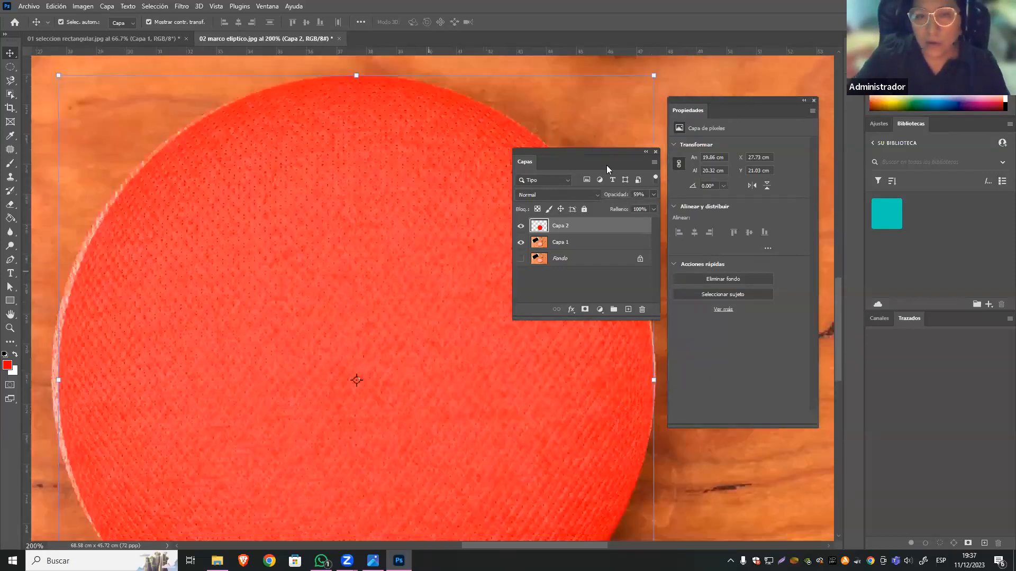
pyautogui.moveTo(368, 218); pyautogui.dragTo(374, 258)
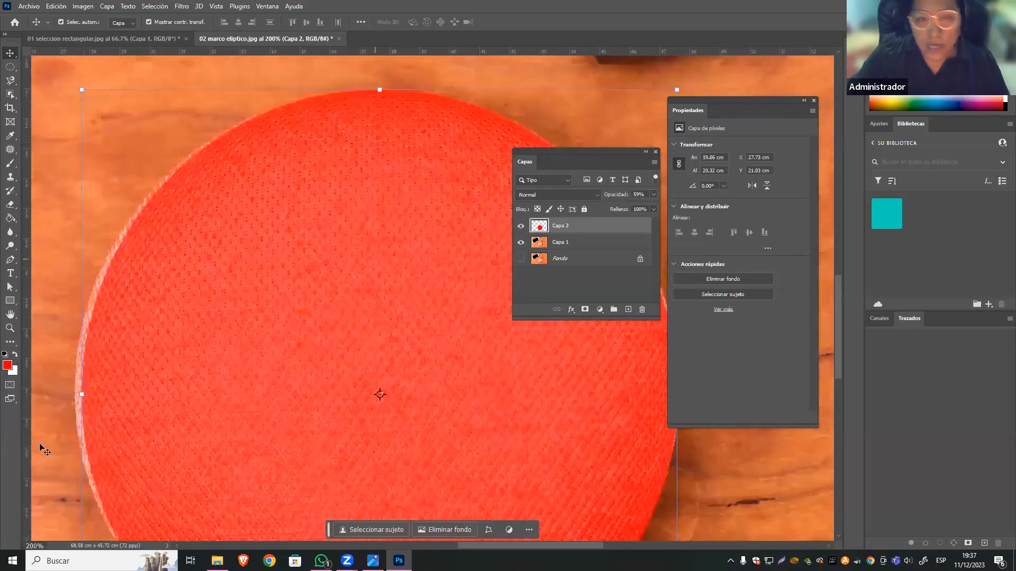
pyautogui.moveTo(76, 392); pyautogui.dragTo(72, 393)
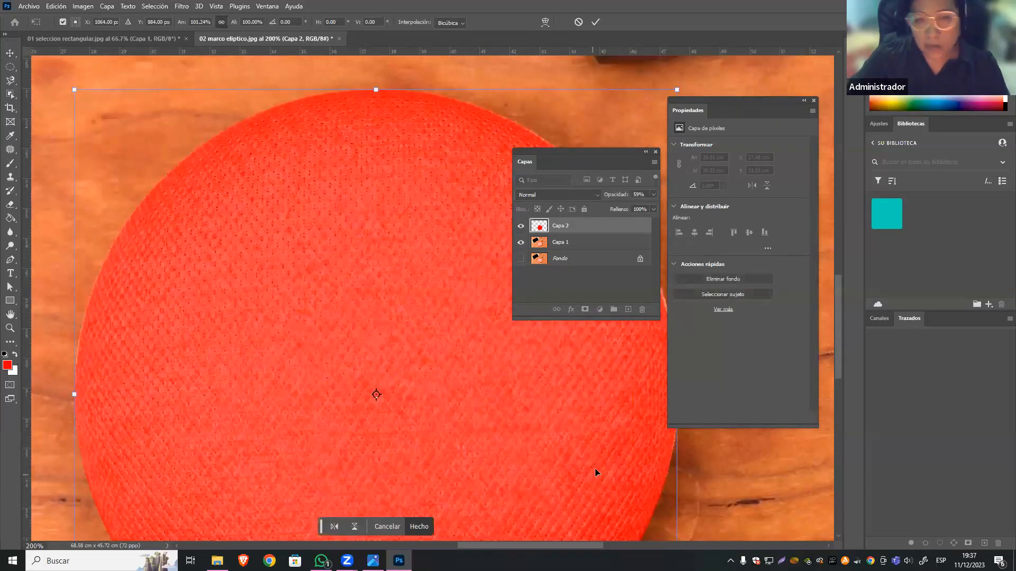
# Stretch the red circle on Capa 2 to 101.60% width so it meets the speaker's right edge.
pyautogui.moveTo(465, 414); pyautogui.dragTo(400, 413)
pyautogui.moveTo(726, 101); pyautogui.dragTo(753, 60)
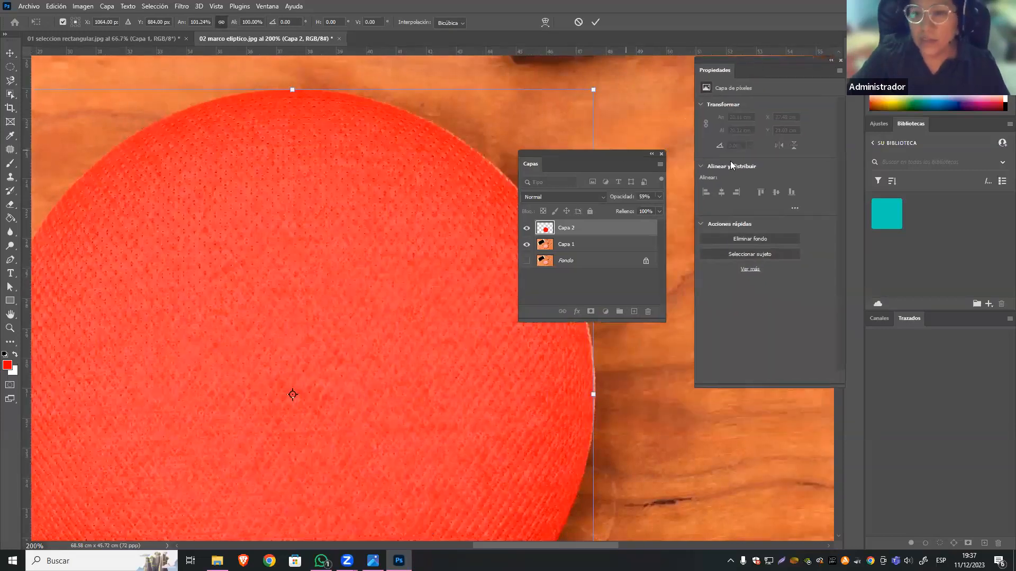
pyautogui.moveTo(730, 161); pyautogui.dragTo(774, 165)
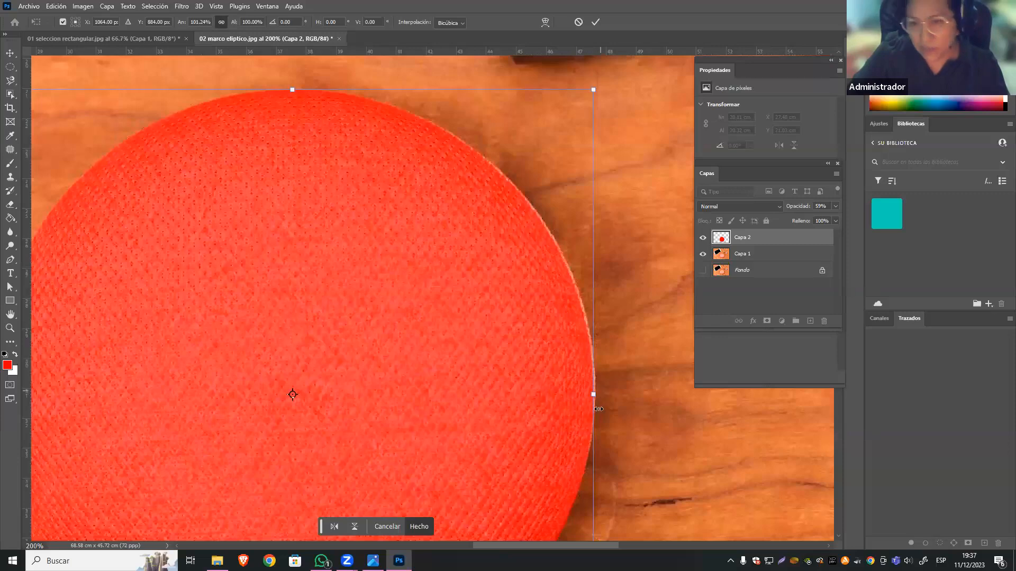
pyautogui.moveTo(590, 397); pyautogui.dragTo(595, 396)
# Raise the red circle's lower edge to 98.78% height to match the speaker's bottom, and apply the transformation.
pyautogui.moveTo(394, 385); pyautogui.dragTo(533, 249)
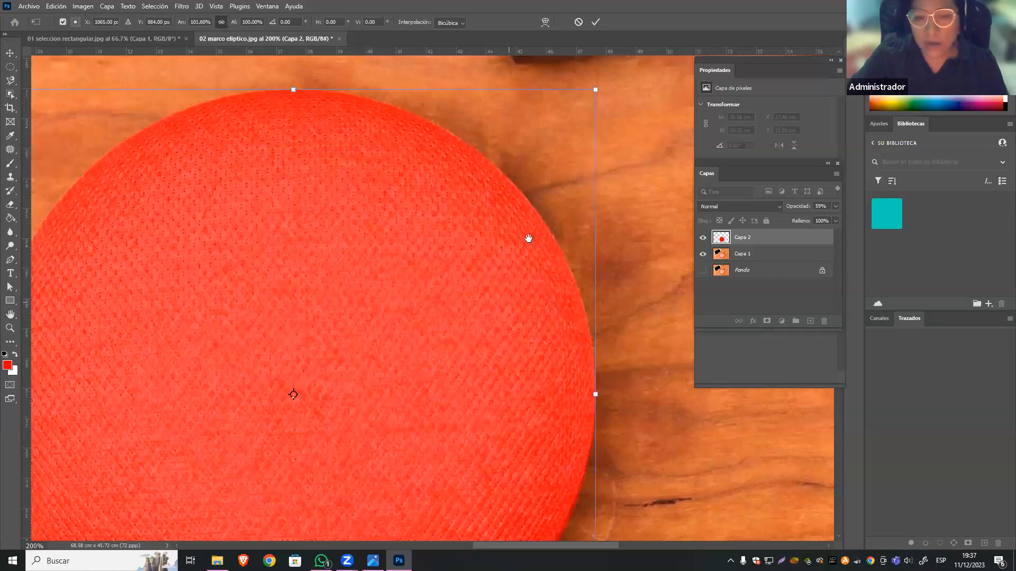
pyautogui.moveTo(534, 349); pyautogui.dragTo(465, 304)
pyautogui.moveTo(365, 510); pyautogui.dragTo(376, 475)
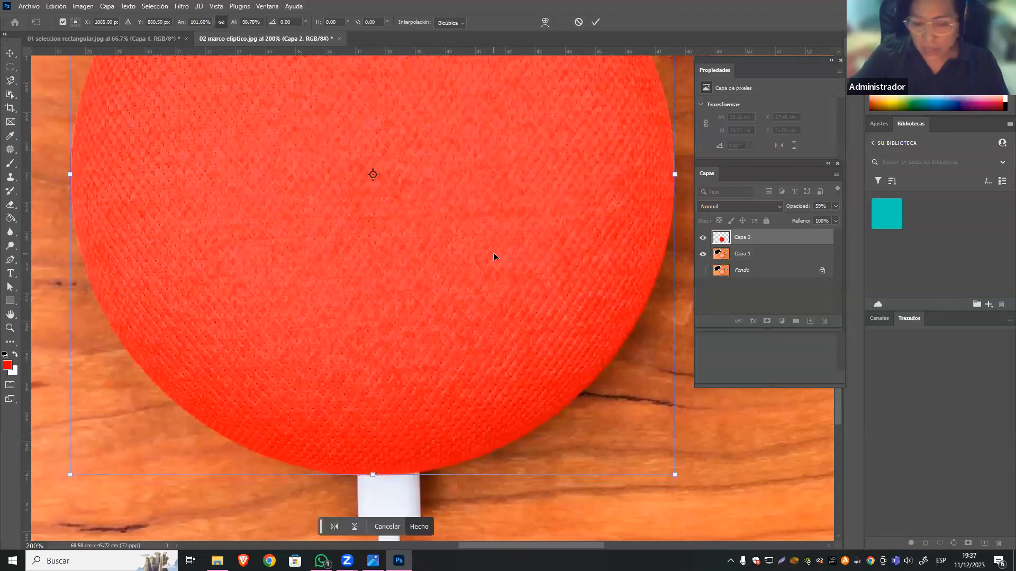
pyautogui.hotkey('ctrl', '-')
pyautogui.hotkey('ctrl', '-')
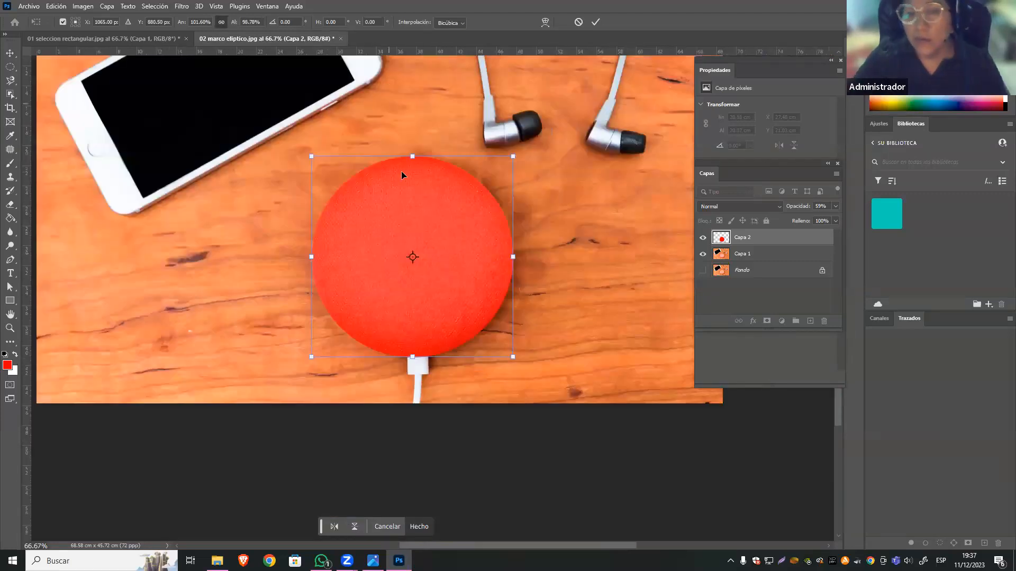
pyautogui.press('Return')
# Restore Capa 2's opacity to 100%.
pyautogui.click(703, 238)
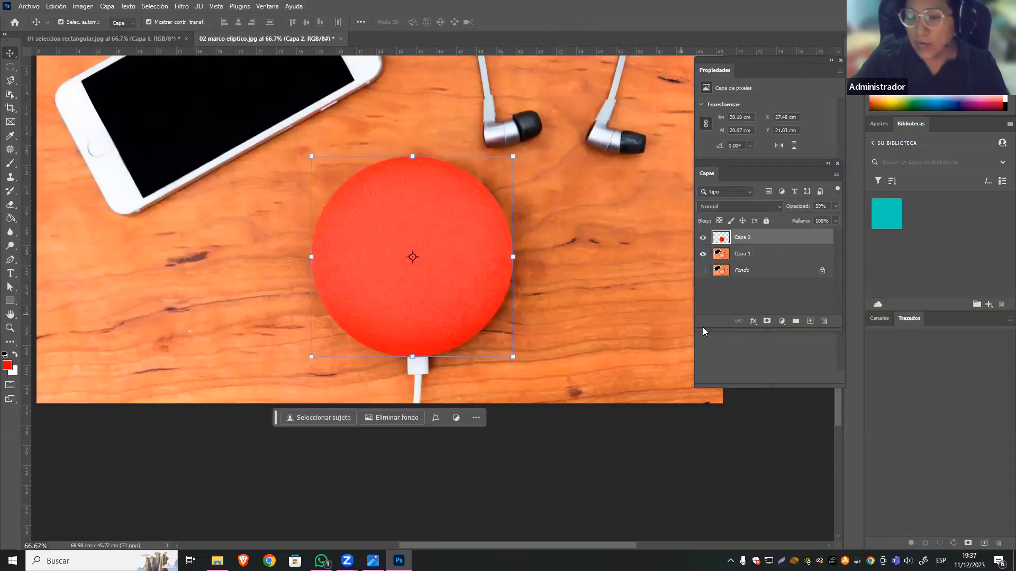
pyautogui.moveTo(817, 220); pyautogui.dragTo(836, 219)
pyautogui.click(783, 239)
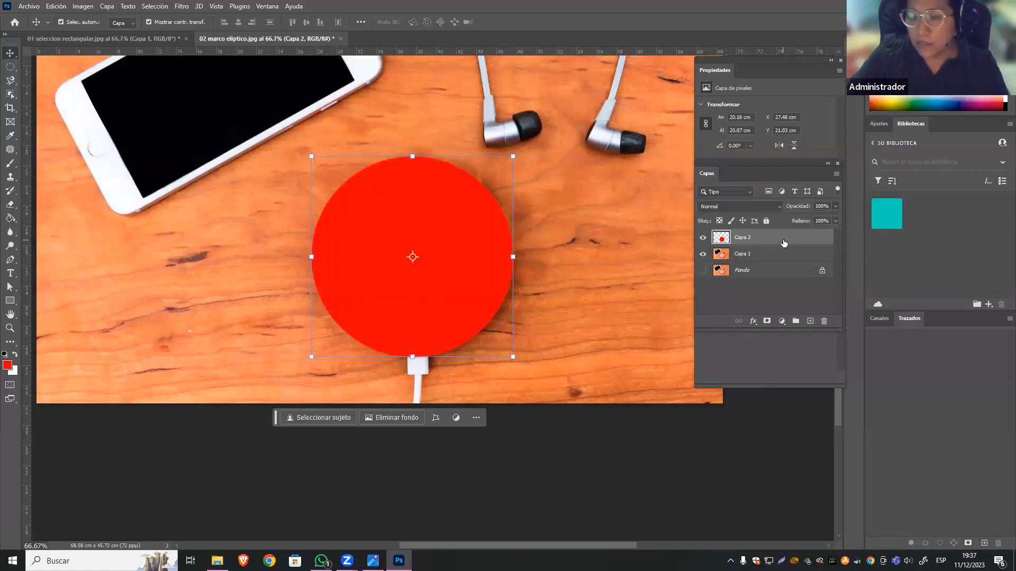
# Load Capa 2's red circle as a selection and hide the layer.
pyautogui.keyDown('ctrl'); pyautogui.click(723, 242); pyautogui.keyUp('ctrl')
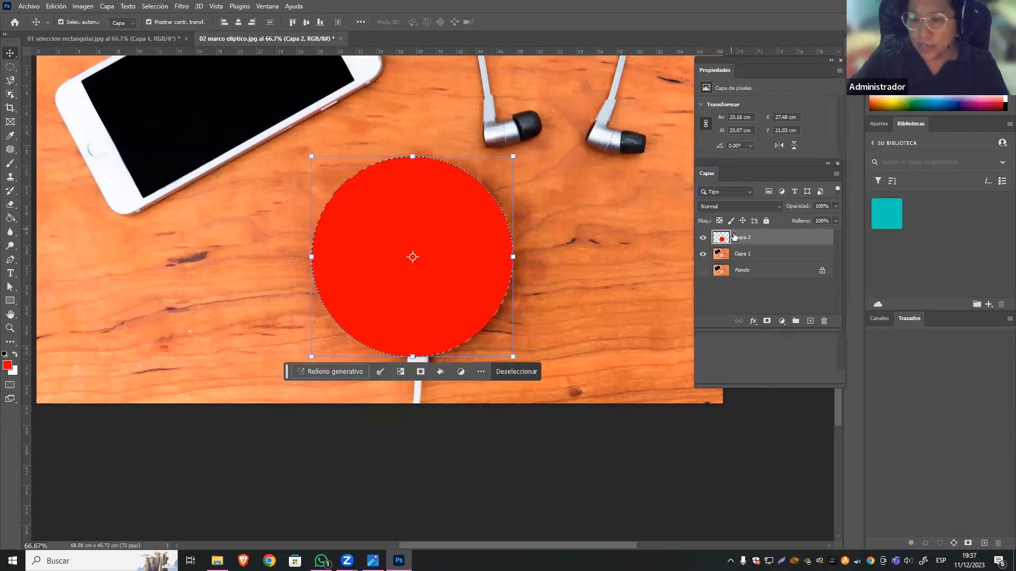
pyautogui.click(703, 238)
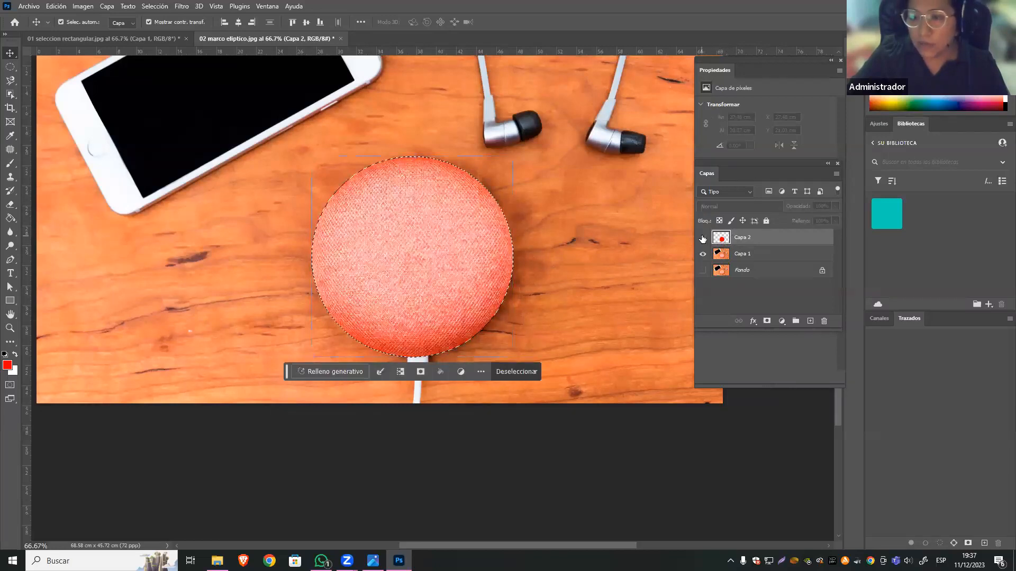
# Add a Hue/Saturation adjustment layer above Capa 1 masked to the speaker selection, with hue set to +34.
pyautogui.click(762, 259)
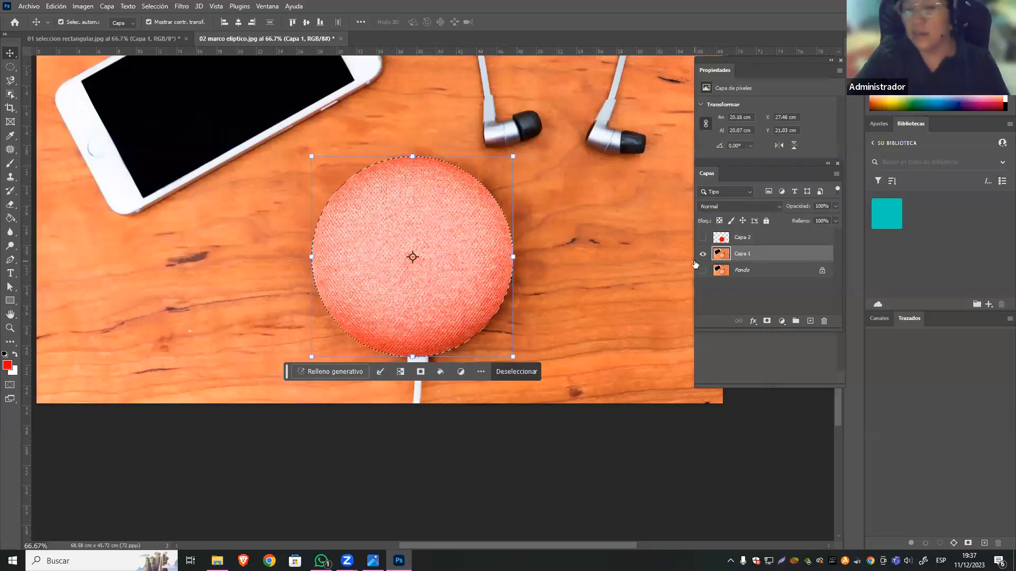
pyautogui.click(782, 322)
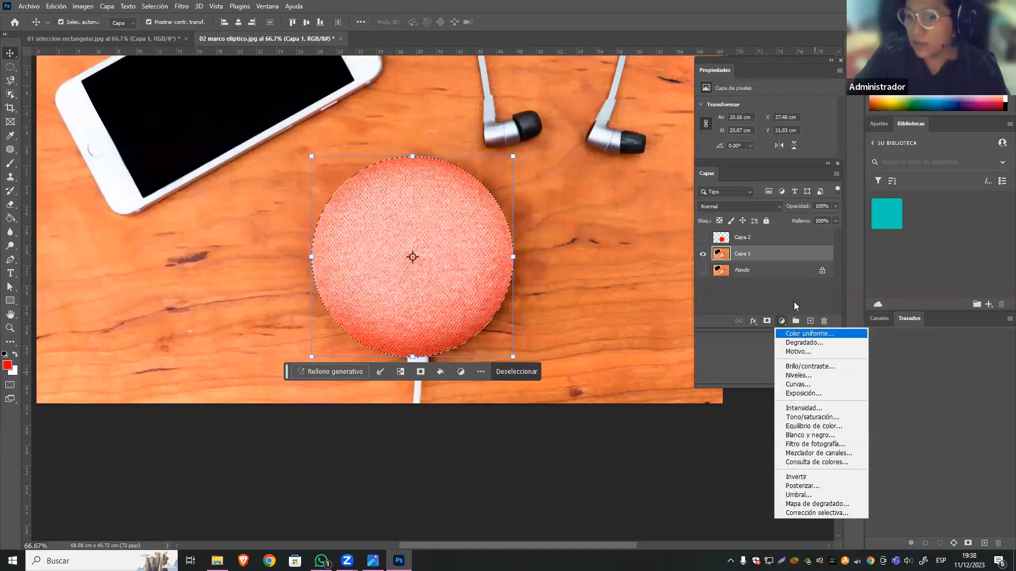
pyautogui.click(818, 419)
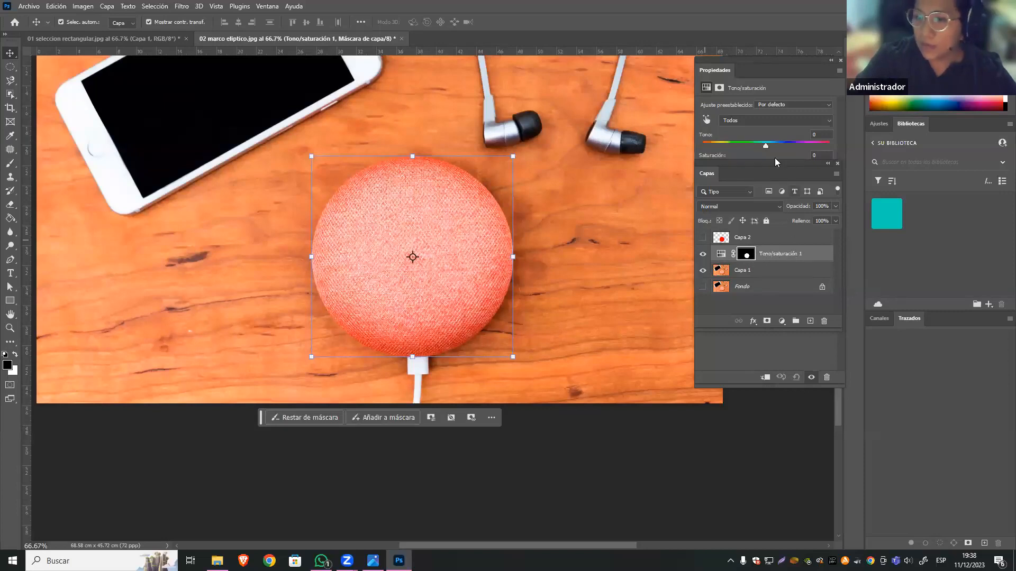
pyautogui.moveTo(764, 164); pyautogui.dragTo(589, 249)
pyautogui.moveTo(765, 146); pyautogui.dragTo(787, 154)
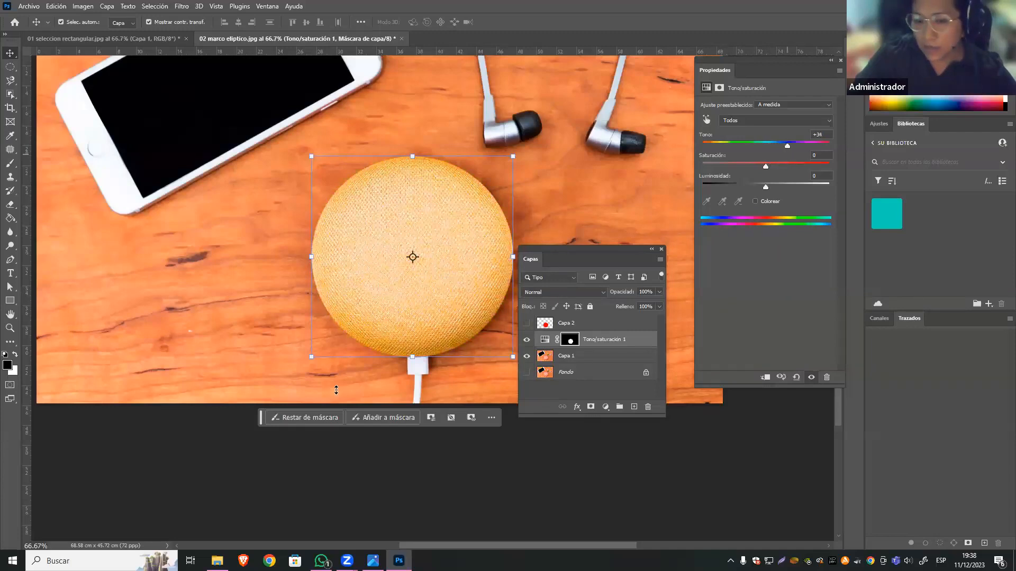
# Toggle Capa 1's visibility off and on beneath the speaker's color adjustment.
pyautogui.click(593, 358)
pyautogui.click(527, 359)
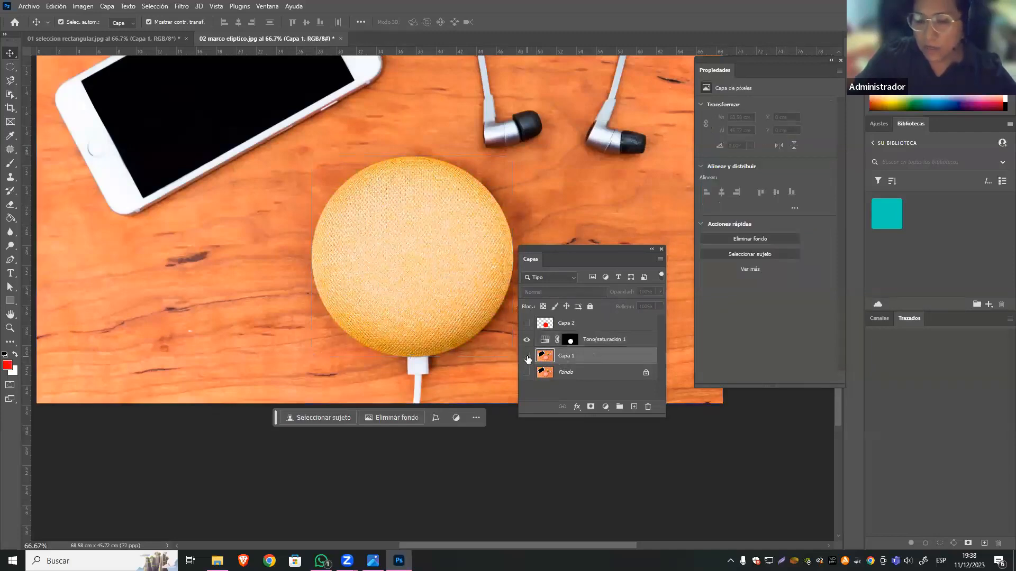
pyautogui.click(527, 357)
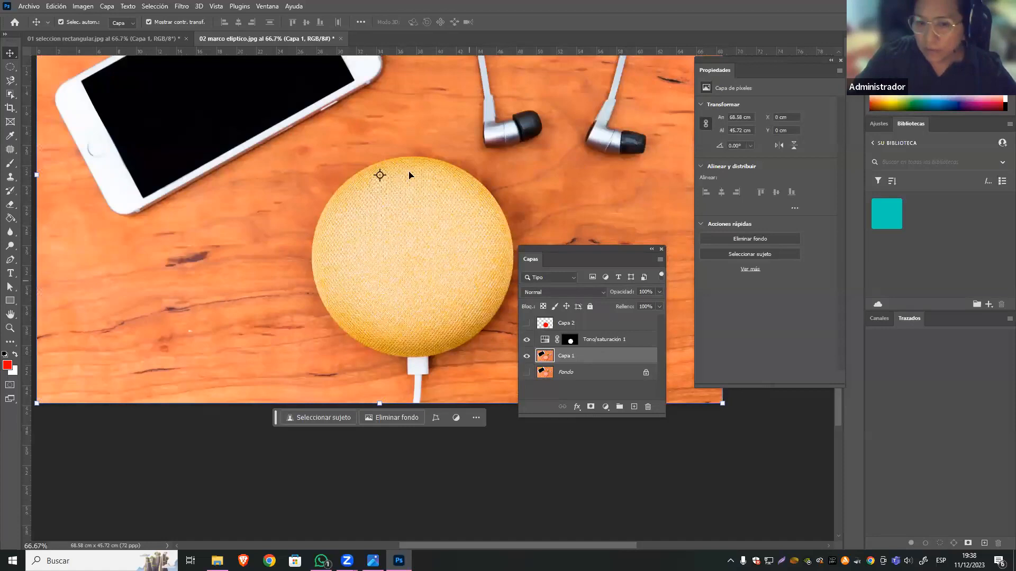
# Load Capa 2's circle as a selection and copy the speaker from Capa 1 to a new layer.
pyautogui.click(604, 395)
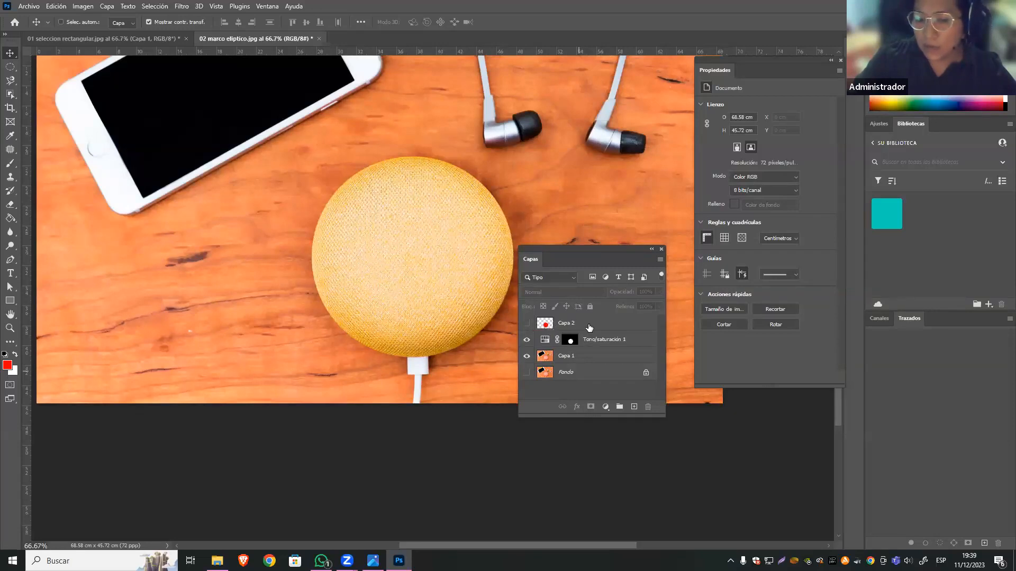
pyautogui.keyDown('ctrl'); pyautogui.click(545, 323); pyautogui.keyUp('ctrl')
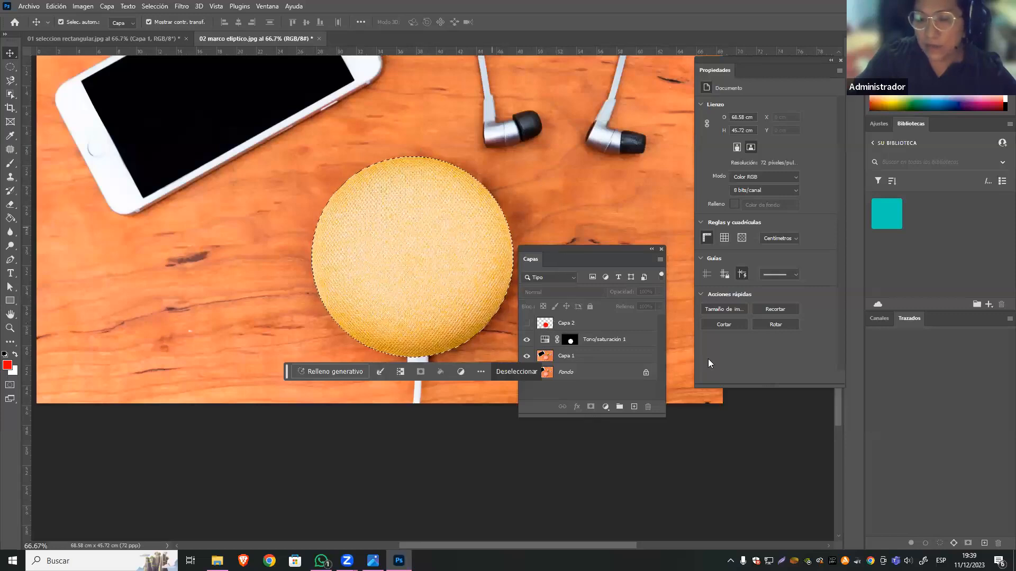
pyautogui.click(582, 357)
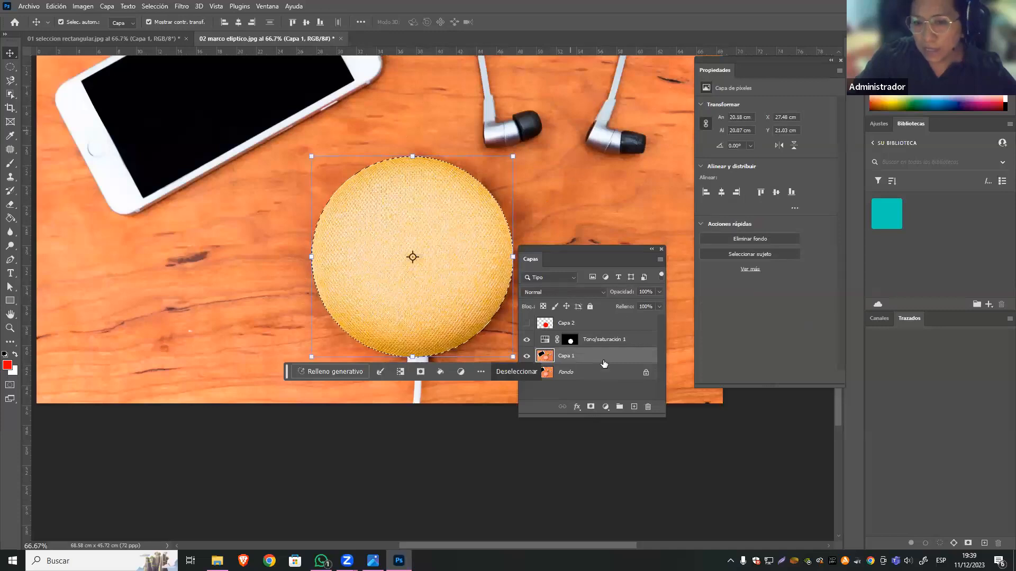
pyautogui.press('ctrl')
pyautogui.hotkey('ctrl', 'j')
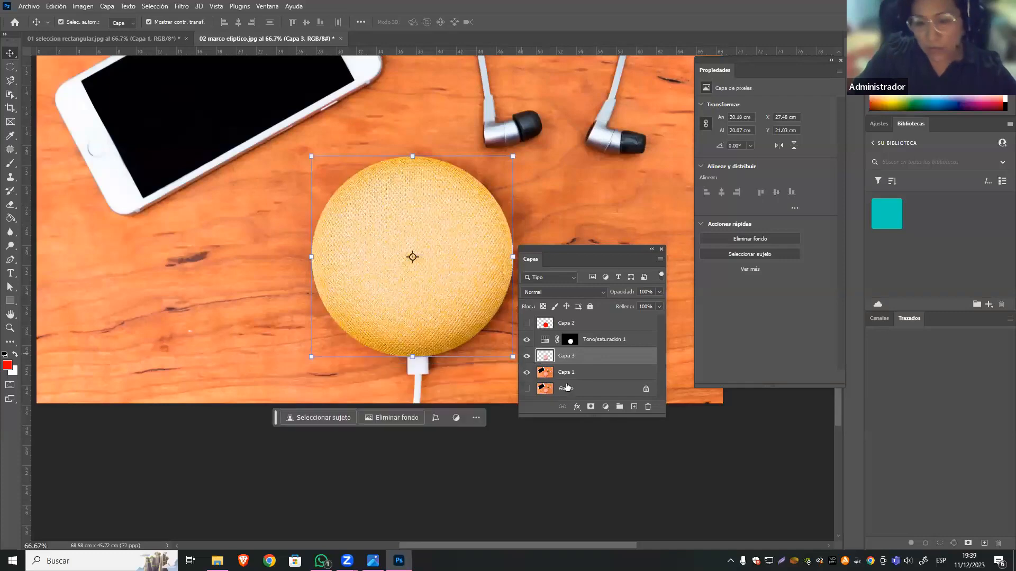
# Try hiding Capa 1 and moving the Hue/Saturation mask leftward over the copied speaker, and undo both changes.
pyautogui.click(524, 376)
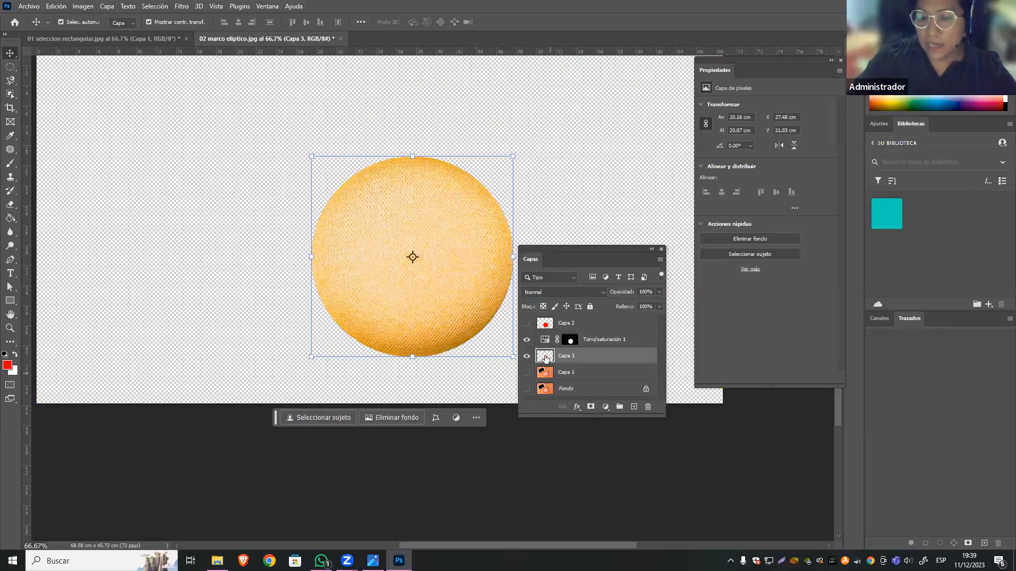
pyautogui.moveTo(464, 275); pyautogui.dragTo(314, 278)
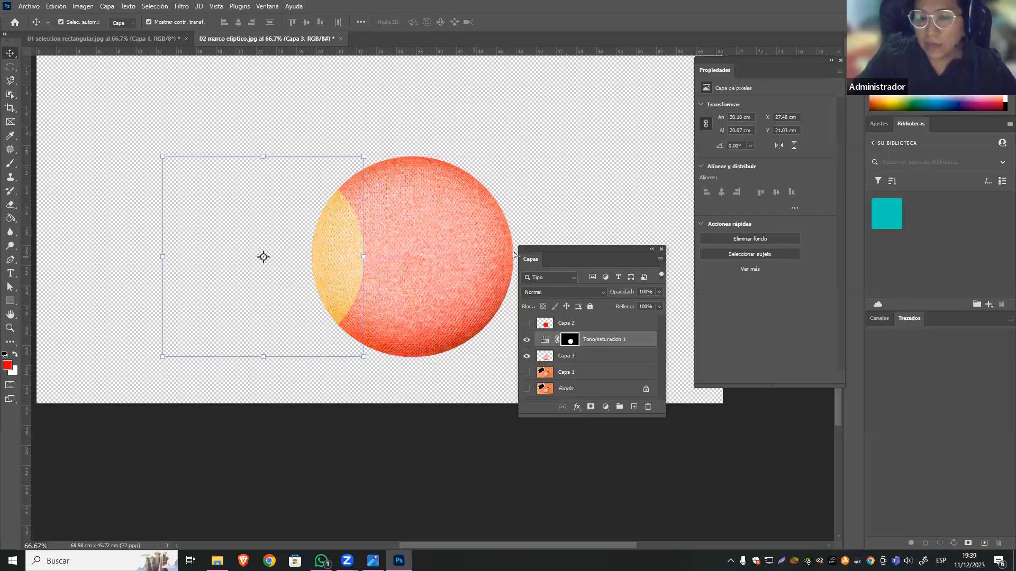
pyautogui.click(488, 296)
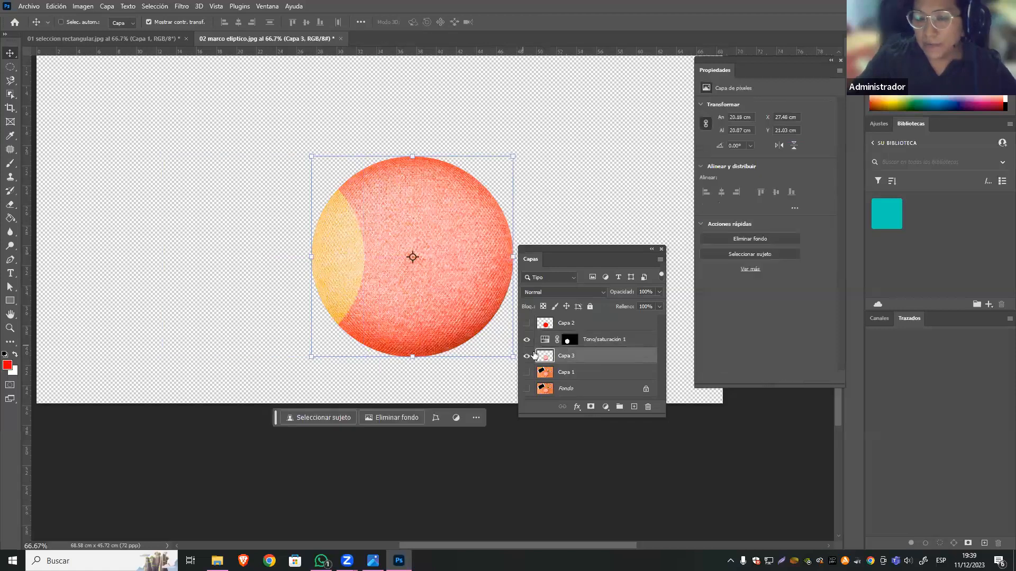
pyautogui.hotkey('ctrl', 'z')
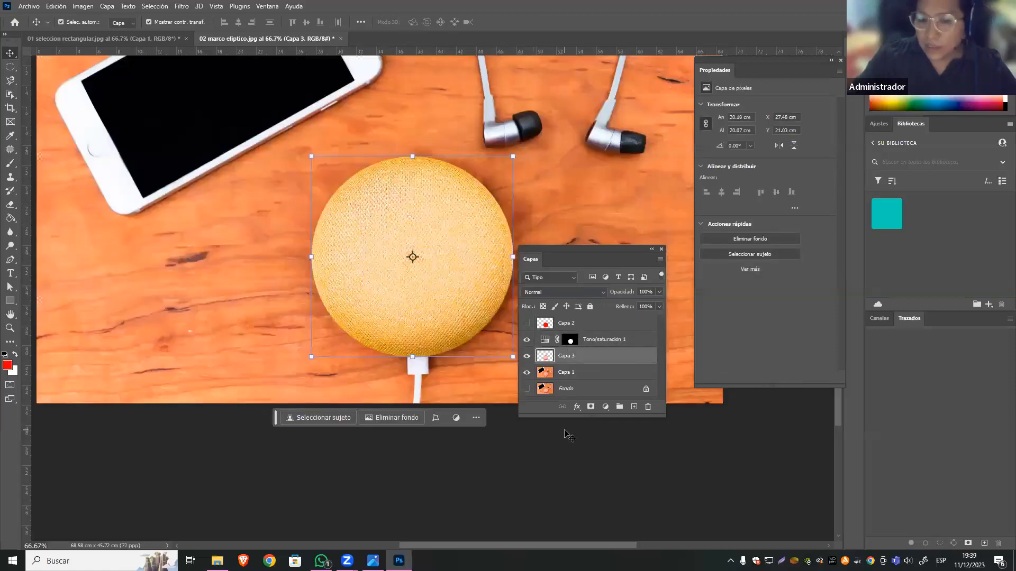
# Switch to 01 seleccion rectangular.jpg and show Capa 1, Capa 3 and Capa 2 over the pink color fill.
pyautogui.moveTo(609, 250); pyautogui.dragTo(634, 166)
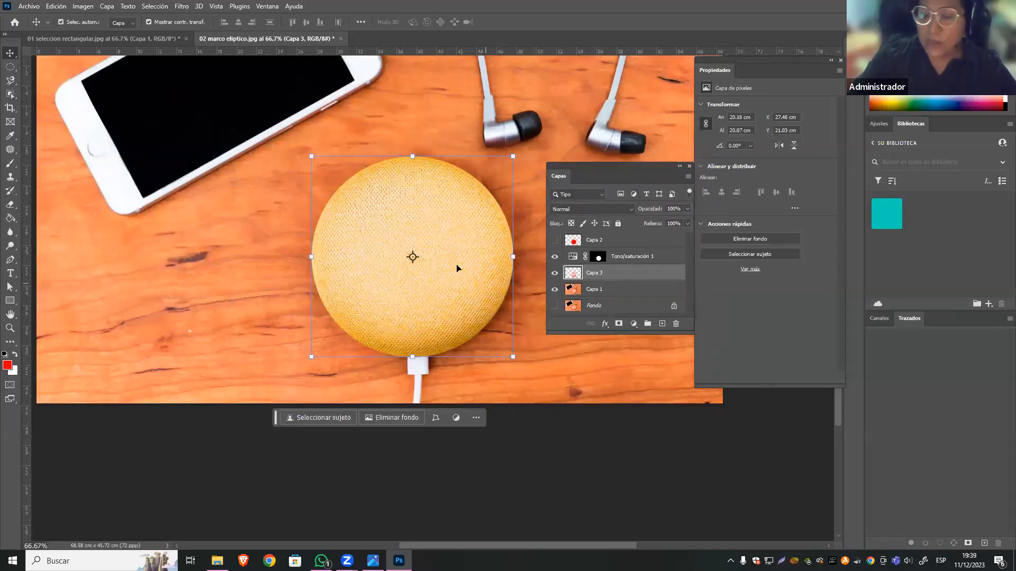
pyautogui.click(157, 39)
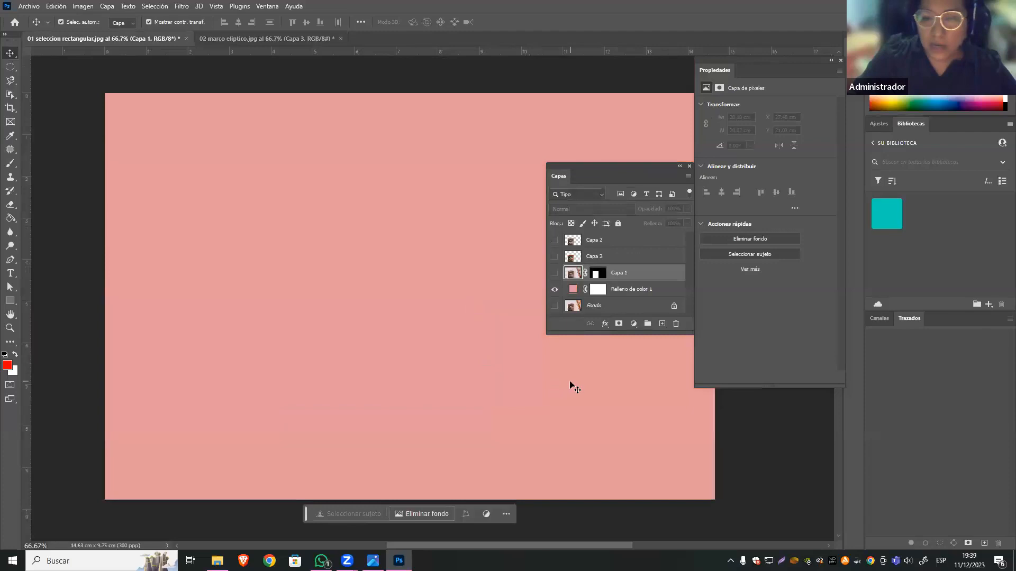
pyautogui.click(554, 273)
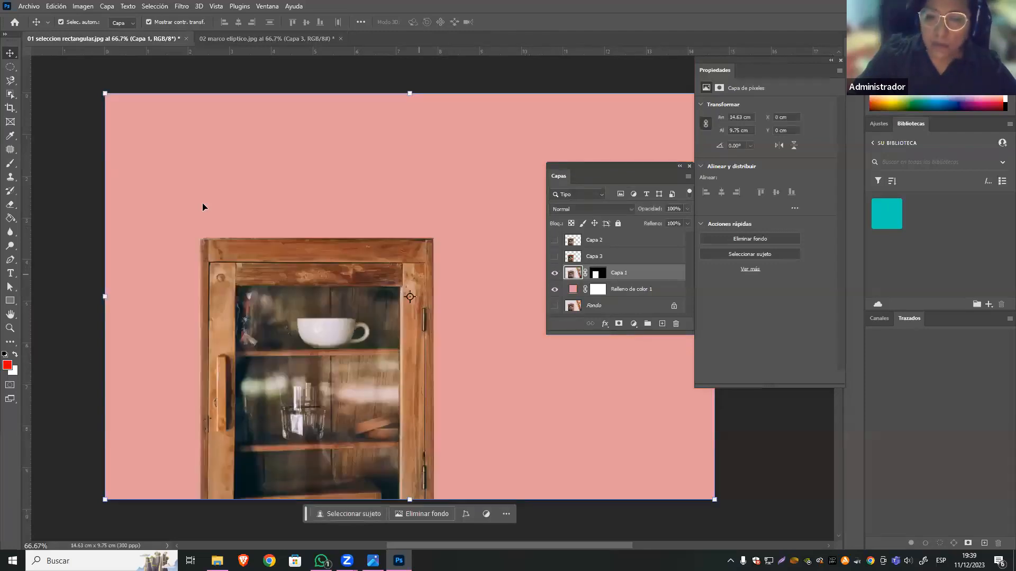
pyautogui.click(554, 256)
pyautogui.click(554, 241)
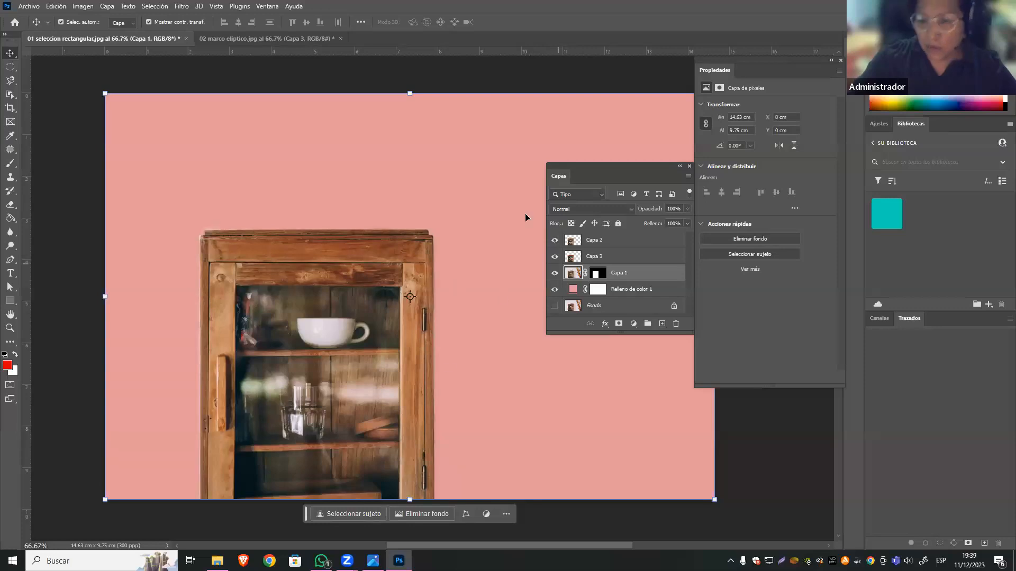
# Return to 02 marco eliptico.jpg, deselect its layers, and review the marquee tool variants.
pyautogui.click(250, 38)
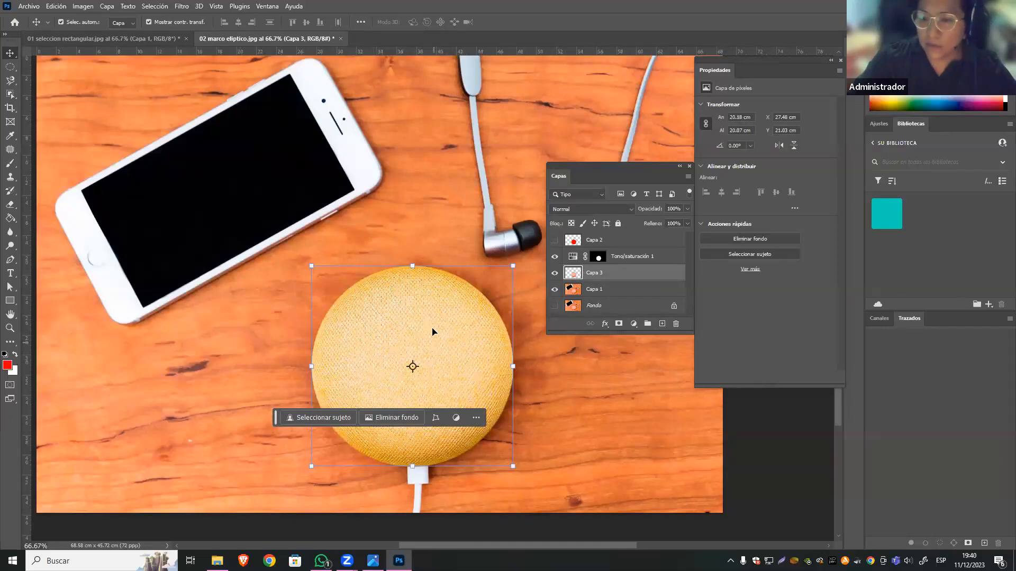
pyautogui.click(739, 442)
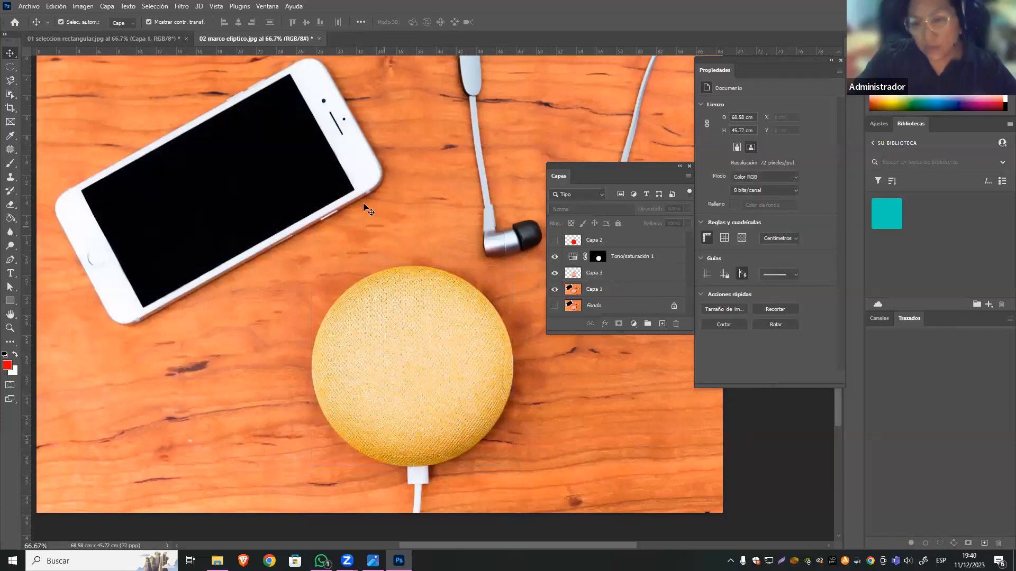
pyautogui.click(10, 67)
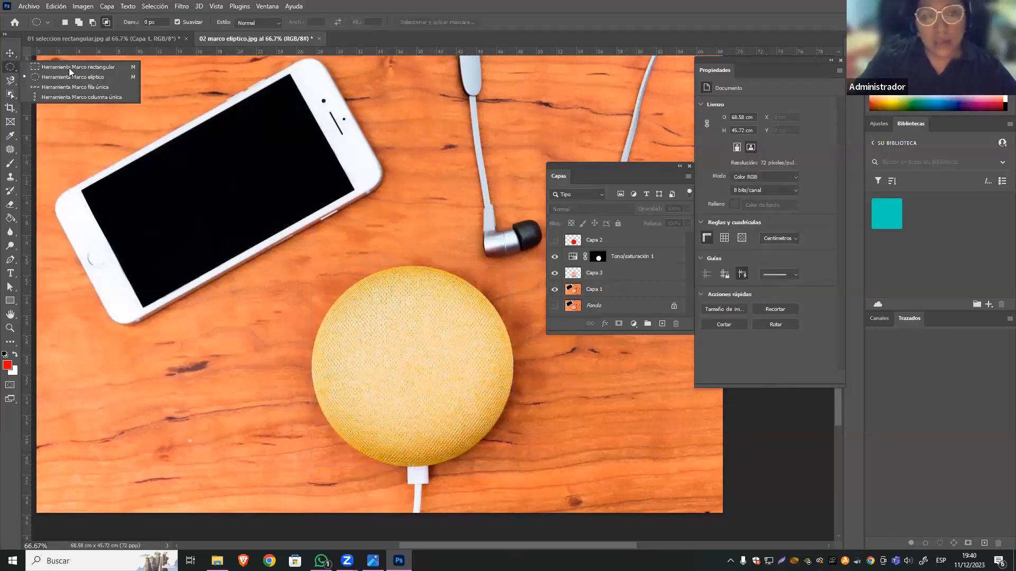
pyautogui.click(113, 77)
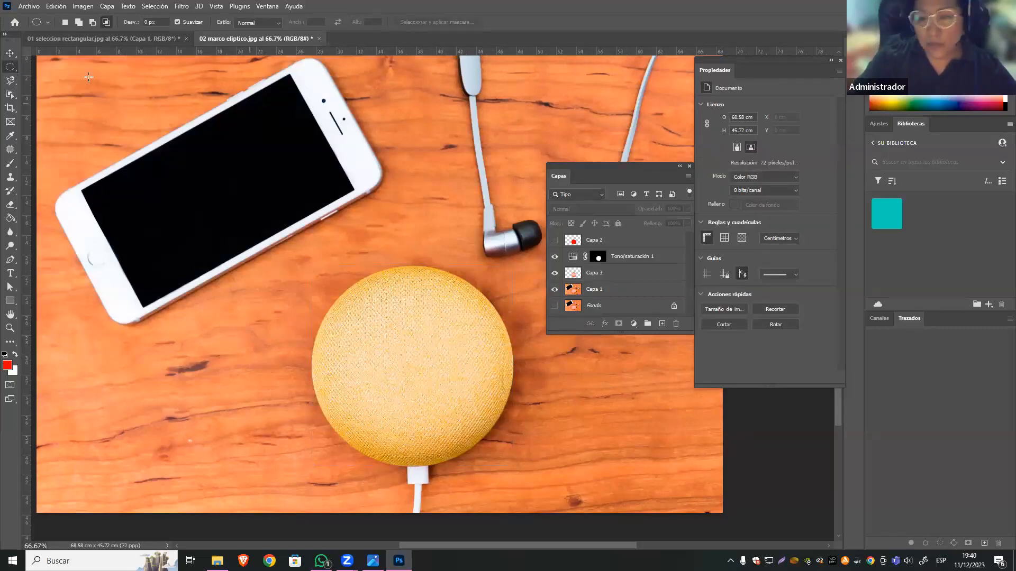
pyautogui.press('v')
# Open 03 herramienta lazo.jpg from the IMÁGENES folder, keeping its embedded color profile.
pyautogui.click(34, 4)
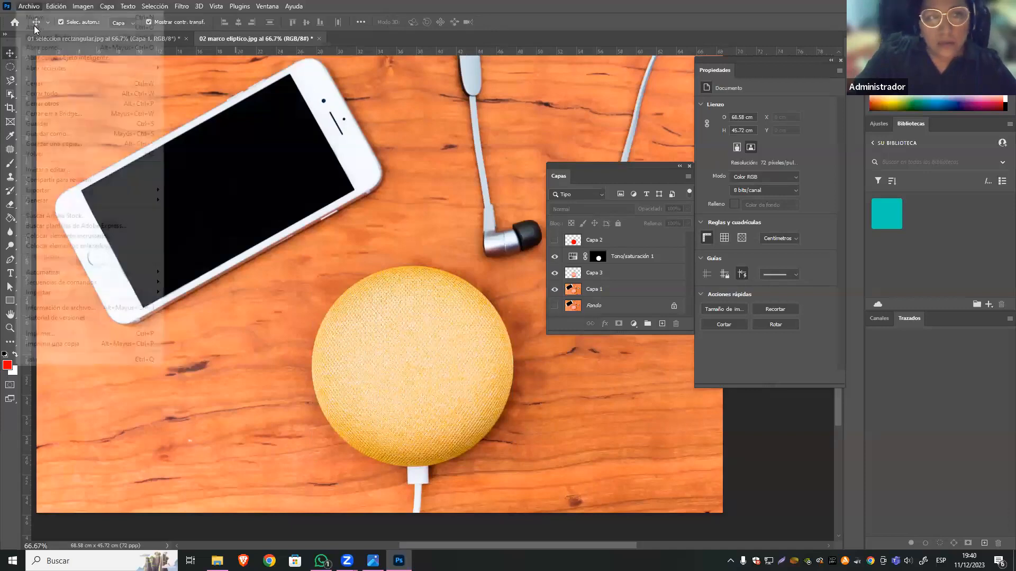
pyautogui.click(46, 26)
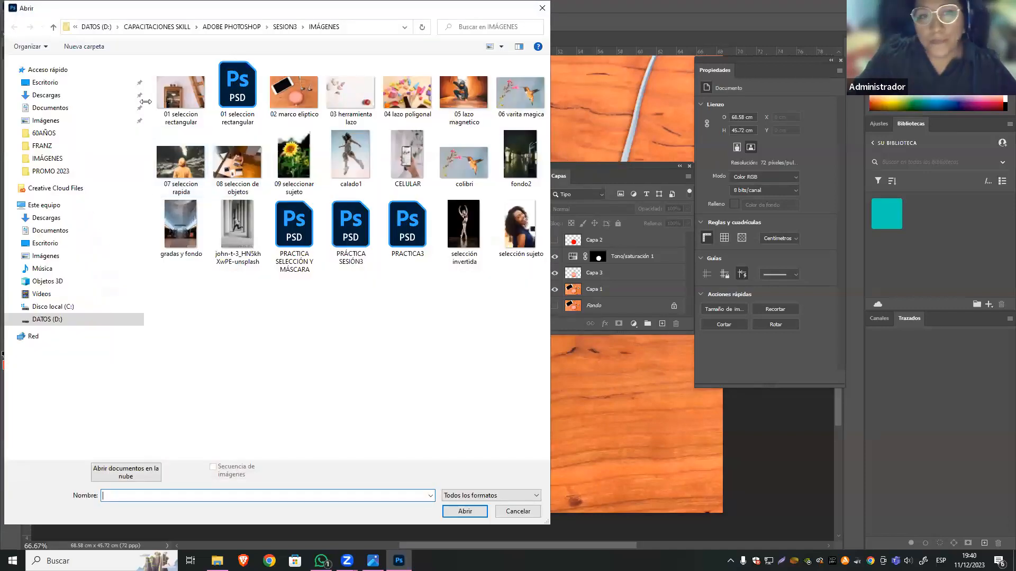
pyautogui.click(345, 97)
pyautogui.click(463, 508)
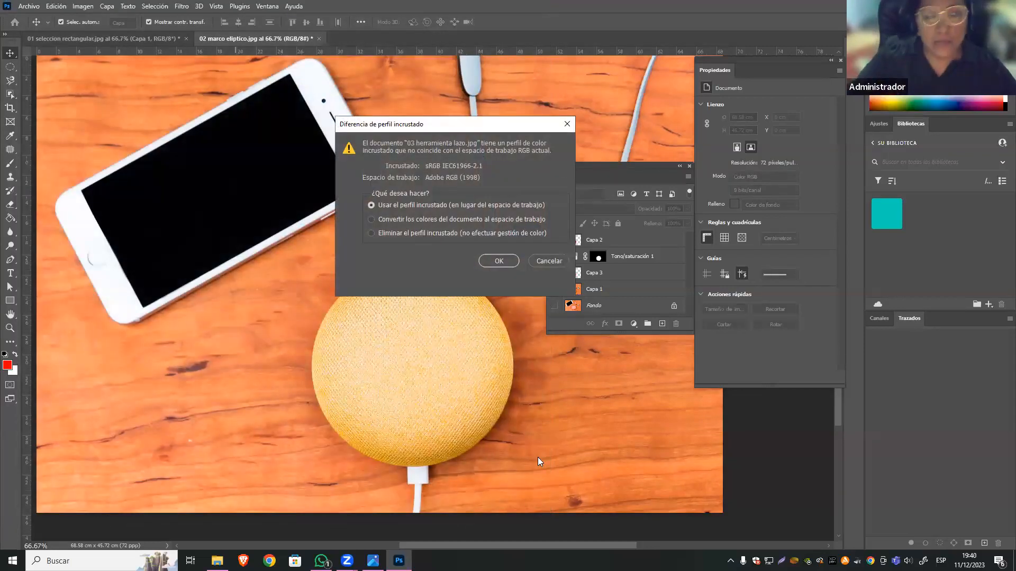
pyautogui.click(500, 261)
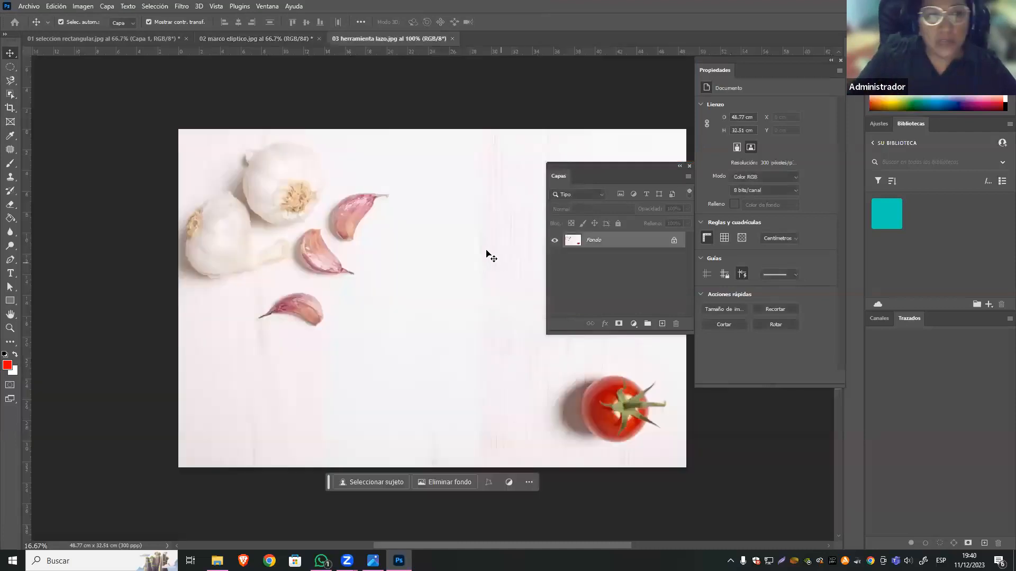
# Choose the freehand Lasso tool (Herramienta Lazo) from the lasso tool variants.
pyautogui.click(12, 81)
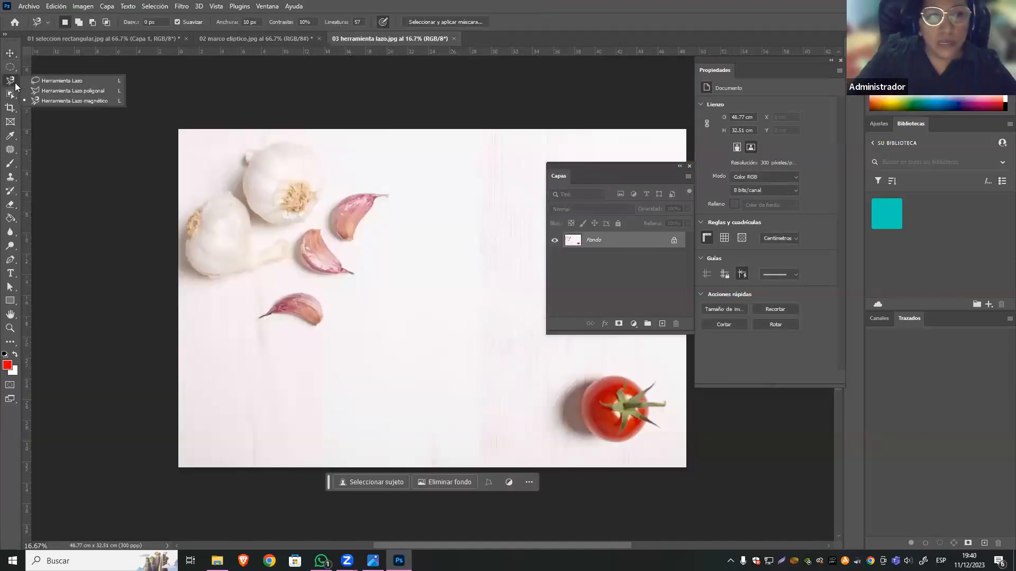
pyautogui.click(90, 84)
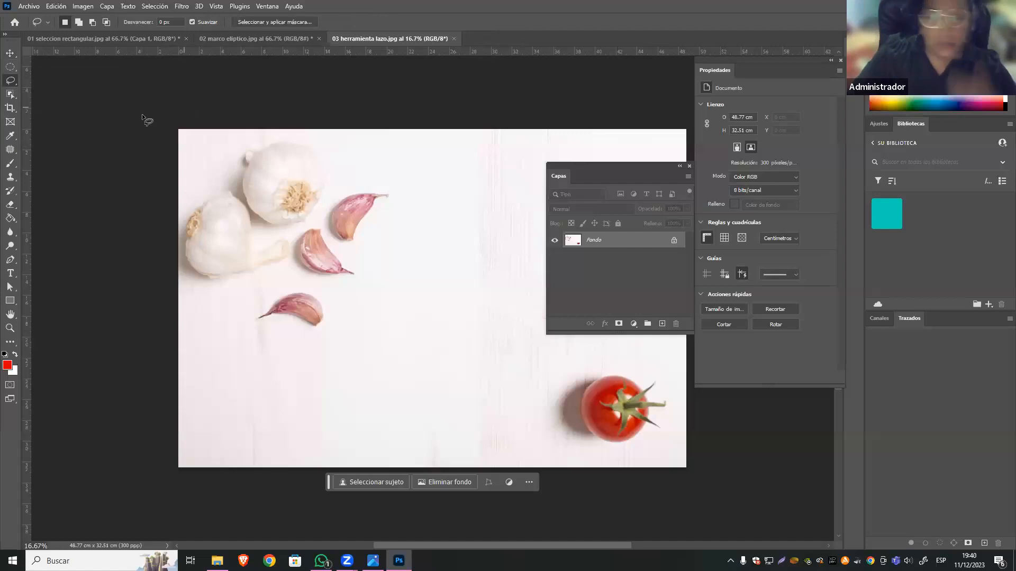
pyautogui.click(12, 81)
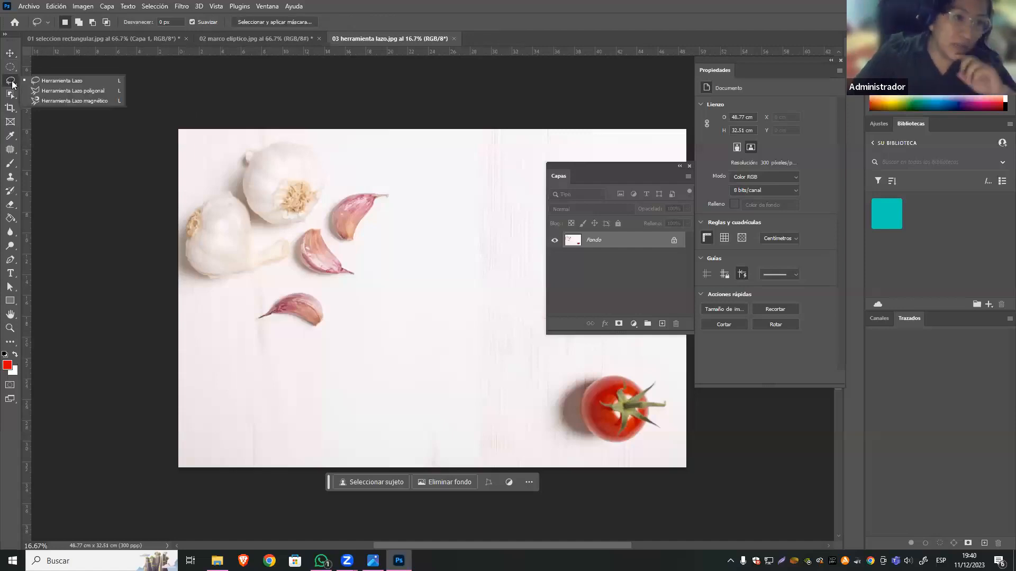
pyautogui.click(115, 80)
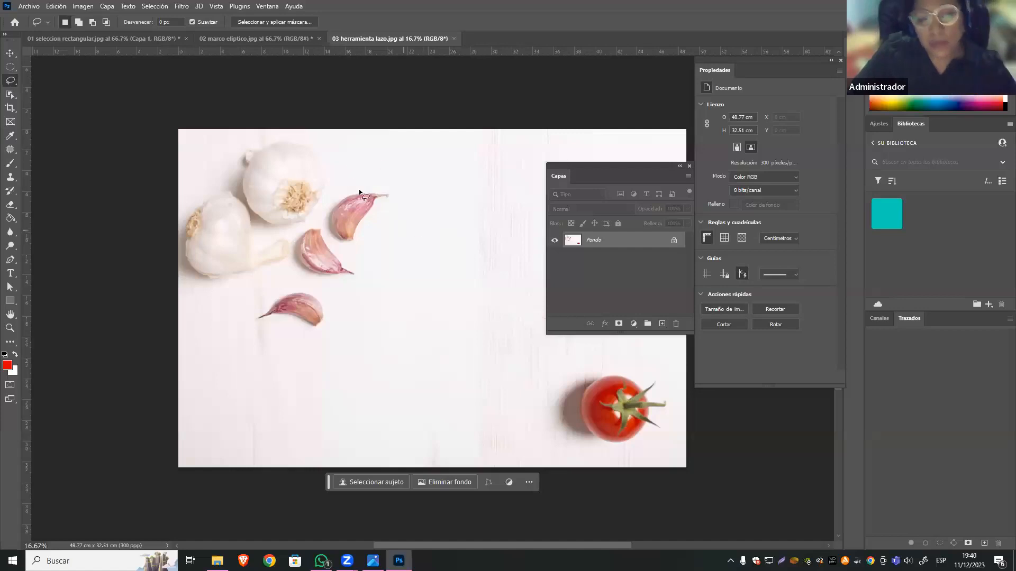
# Duplicate the Fondo layer and hide the original Fondo layer.
pyautogui.moveTo(617, 164); pyautogui.dragTo(742, 313)
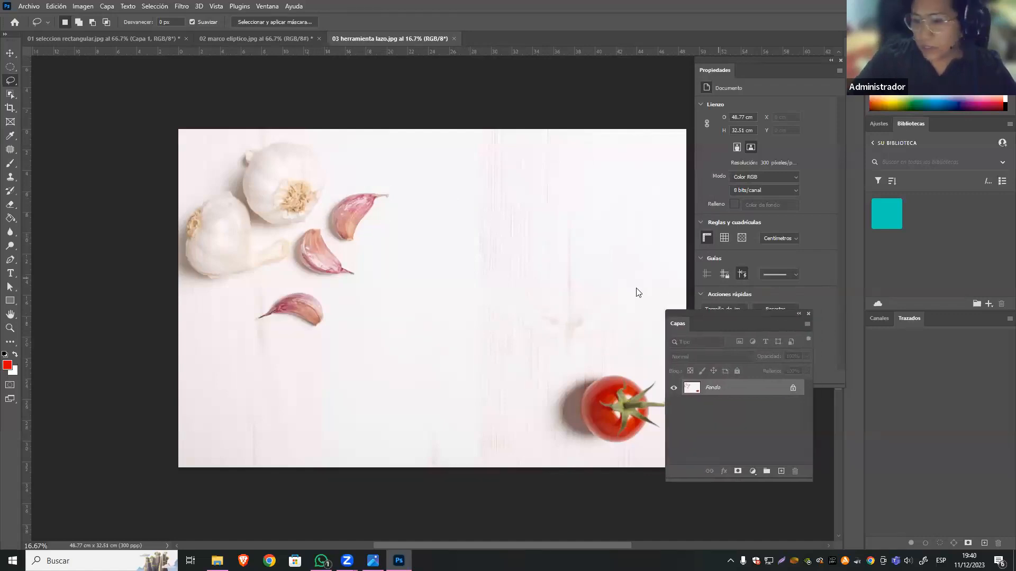
pyautogui.moveTo(761, 331); pyautogui.dragTo(617, 214)
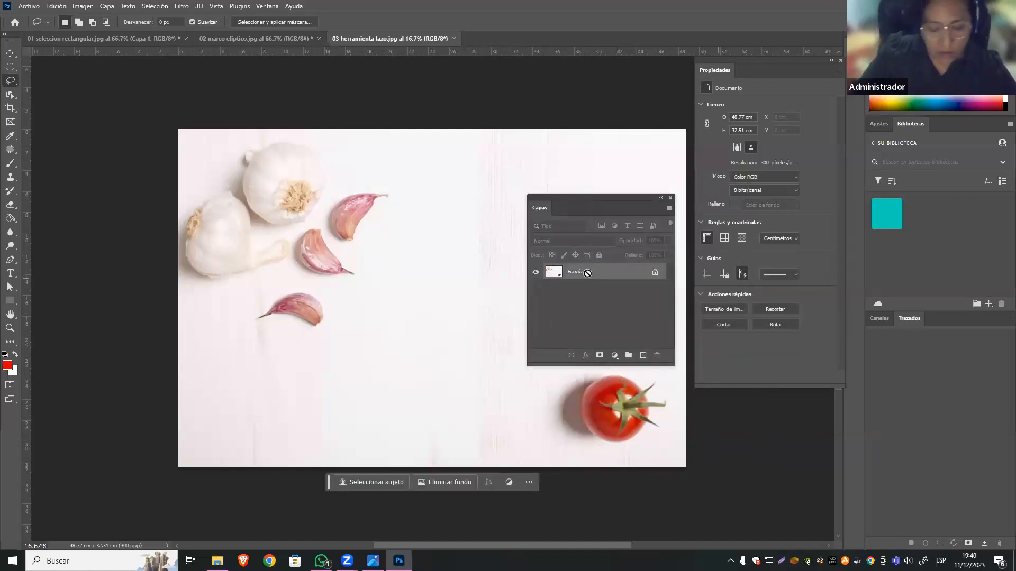
pyautogui.hotkey('ctrl', 'j')
pyautogui.click(536, 290)
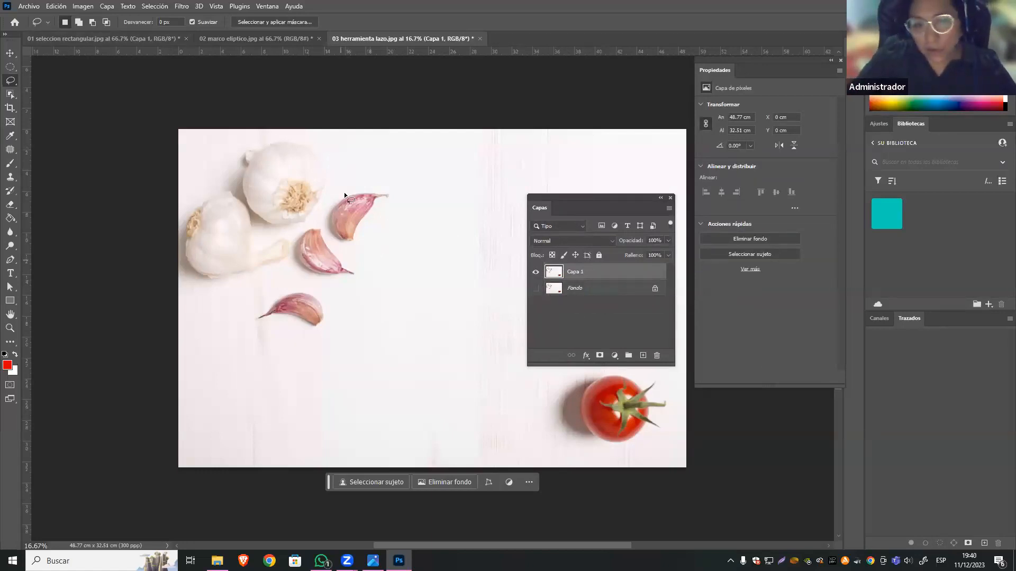
# Outline the uppermost loose garlic clove with a freehand lasso selection and deselect it.
pyautogui.moveTo(364, 188)
pyautogui.mouseDown()
pyautogui.moveTo(394, 193)
pyautogui.moveTo(382, 209)
pyautogui.mouseUp()
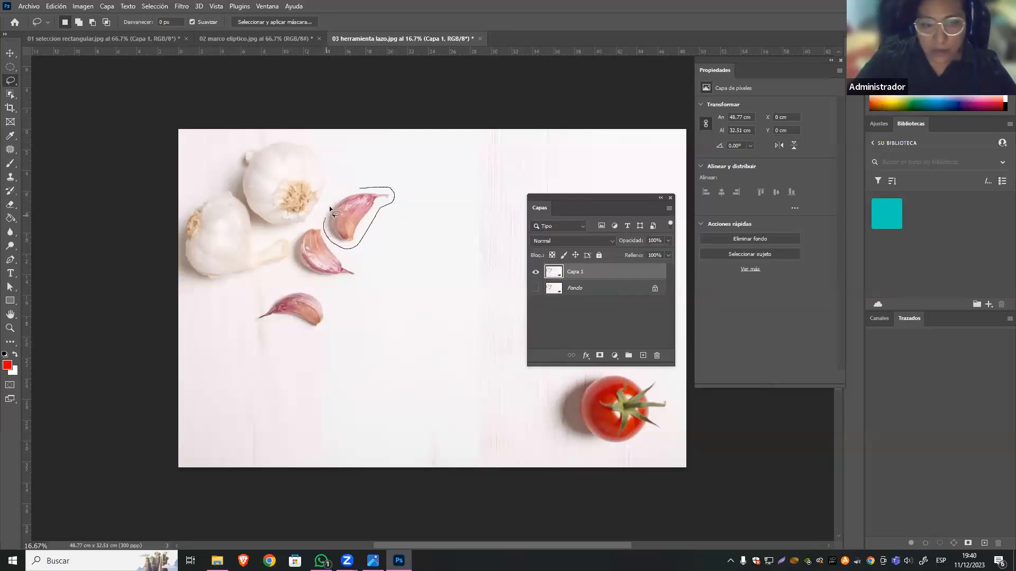
pyautogui.moveTo(347, 189); pyautogui.dragTo(354, 188)
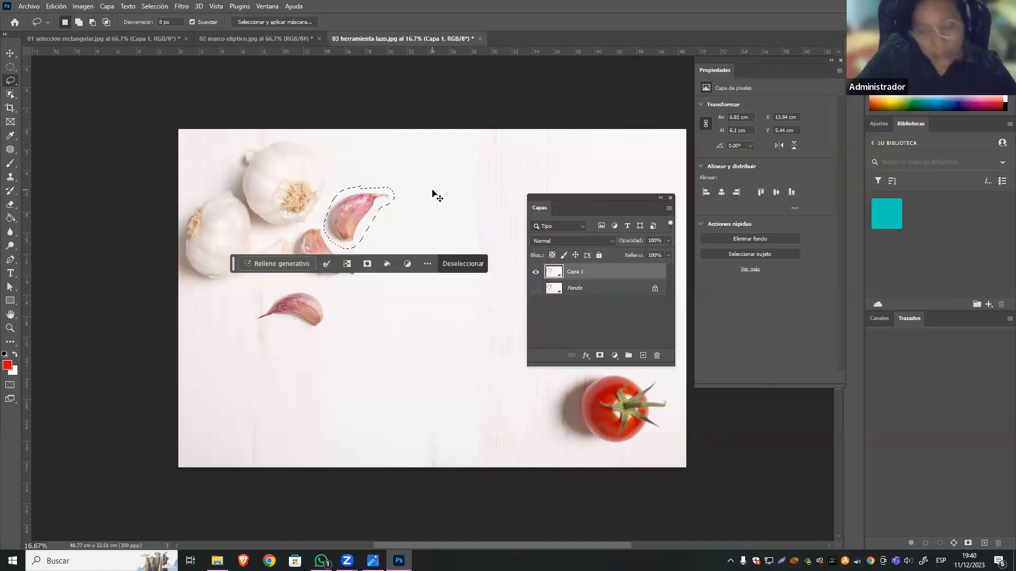
pyautogui.hotkey('ctrl', 'd')
# Outline all three loose garlic cloves together with one freehand lasso selection.
pyautogui.moveTo(403, 192)
pyautogui.mouseDown()
pyautogui.moveTo(358, 252)
pyautogui.moveTo(359, 278)
pyautogui.moveTo(322, 285)
pyautogui.moveTo(329, 316)
pyautogui.moveTo(305, 335)
pyautogui.mouseUp()
pyautogui.moveTo(242, 329); pyautogui.dragTo(262, 300)
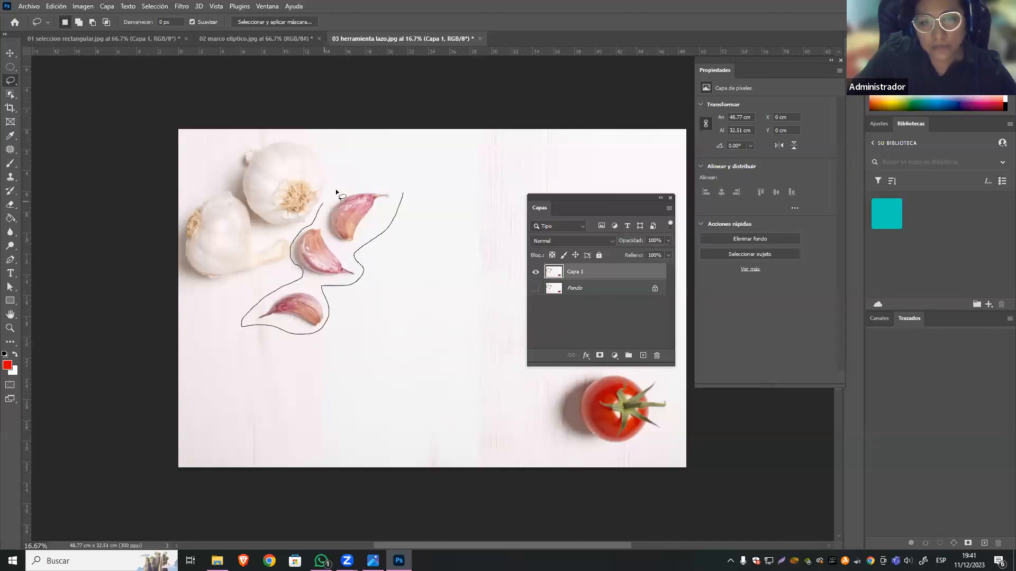
pyautogui.moveTo(375, 183); pyautogui.dragTo(393, 185)
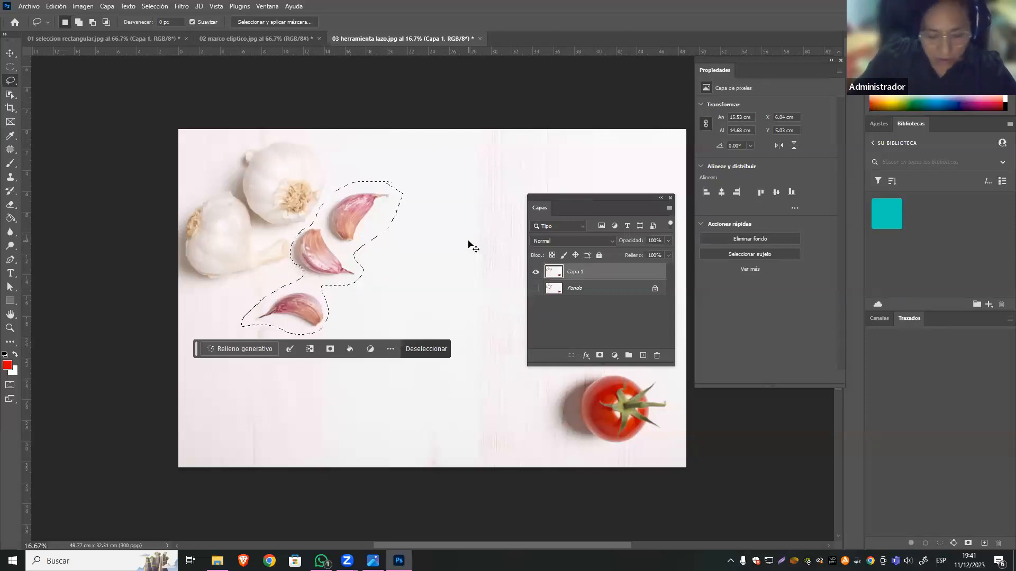
# Deselect the three cloves and outline only the lowest garlic clove with the freehand lasso.
pyautogui.click(392, 302)
pyautogui.moveTo(335, 302)
pyautogui.mouseDown()
pyautogui.moveTo(332, 332)
pyautogui.moveTo(251, 323)
pyautogui.mouseUp()
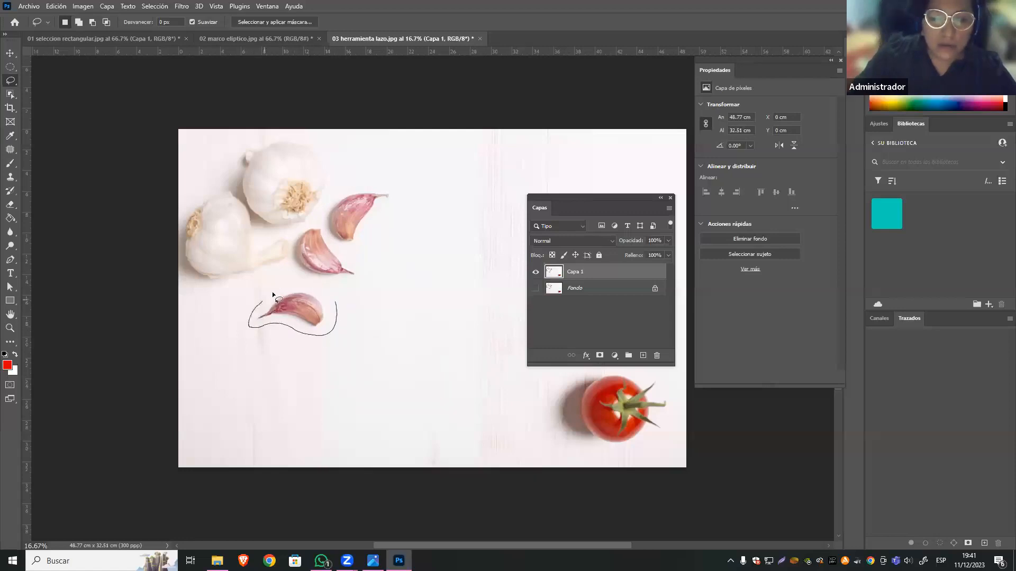
pyautogui.moveTo(329, 295); pyautogui.dragTo(333, 305)
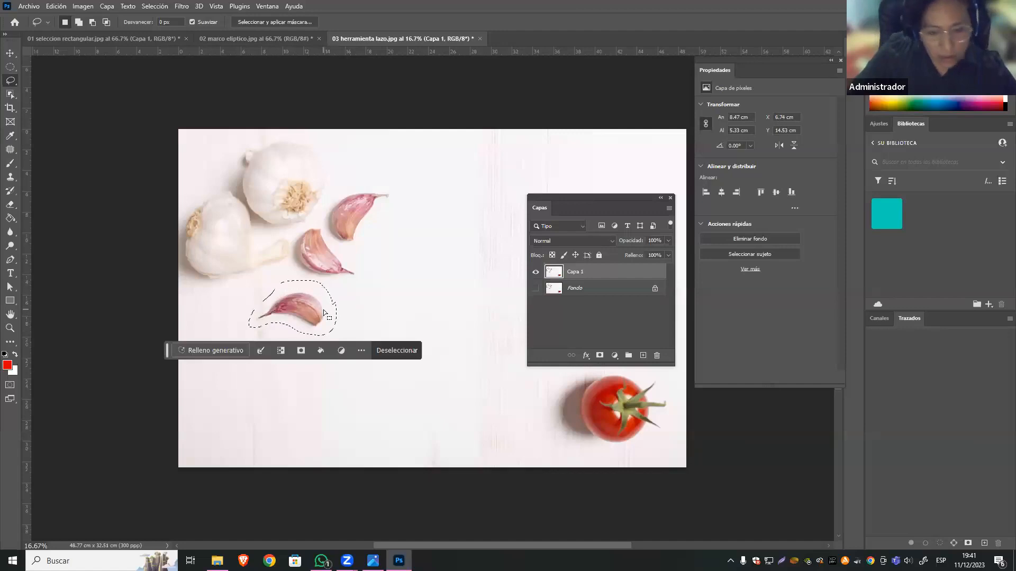
# Review the commands available for the selected clove, try Pegar, and undo the paste.
pyautogui.rightClick(324, 310)
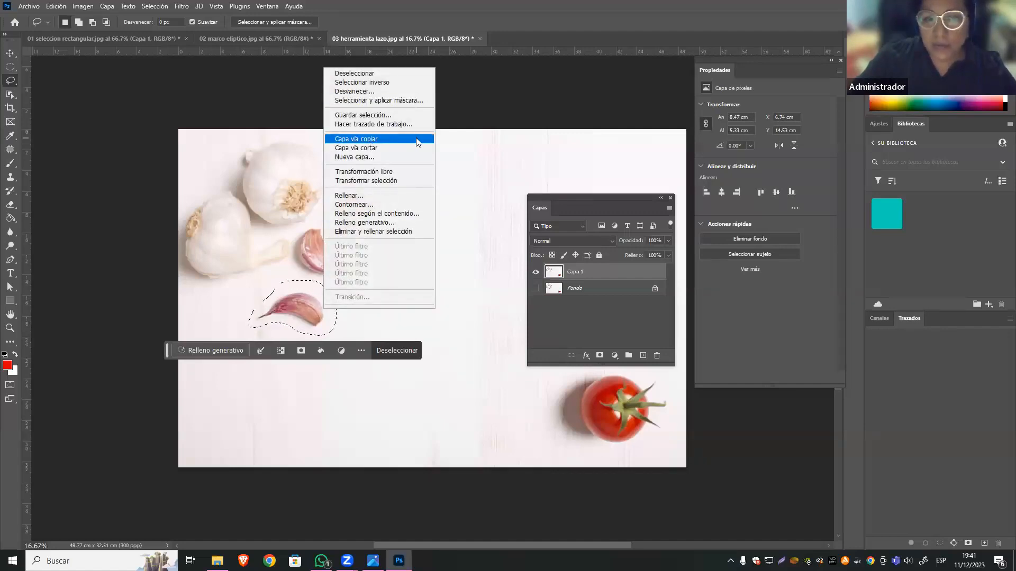
pyautogui.click(155, 7)
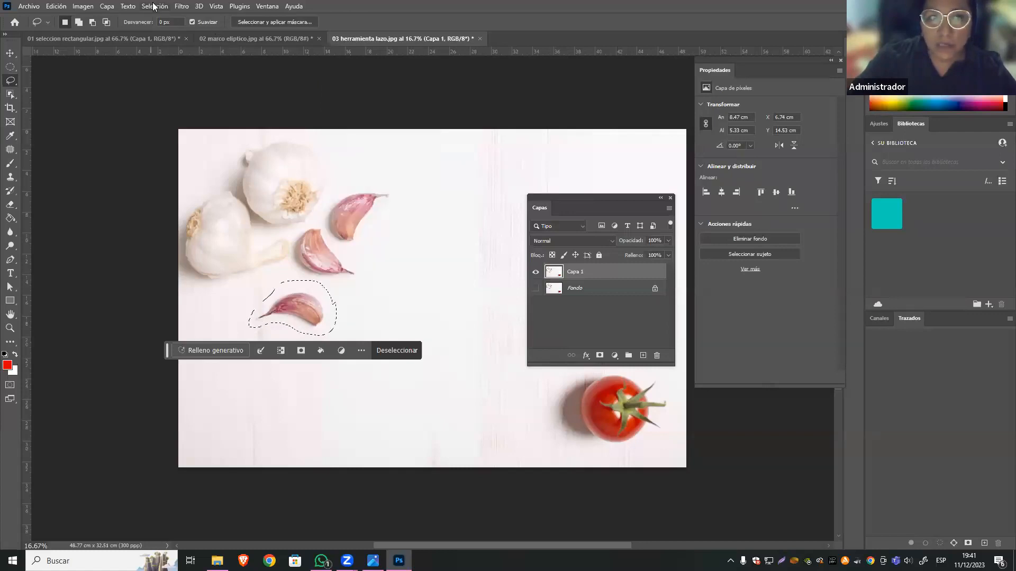
pyautogui.click(154, 6)
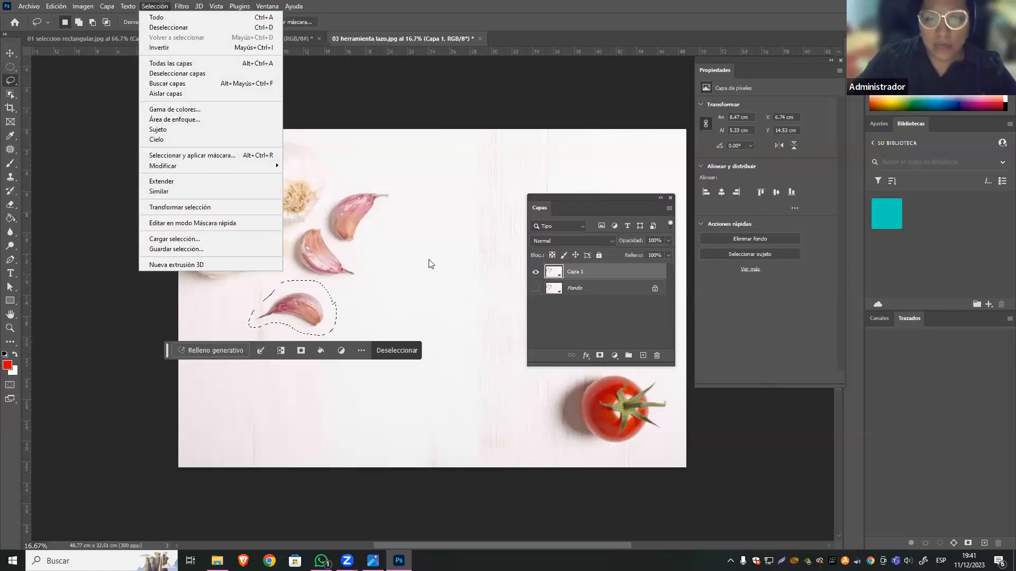
pyautogui.moveTo(57, 6)
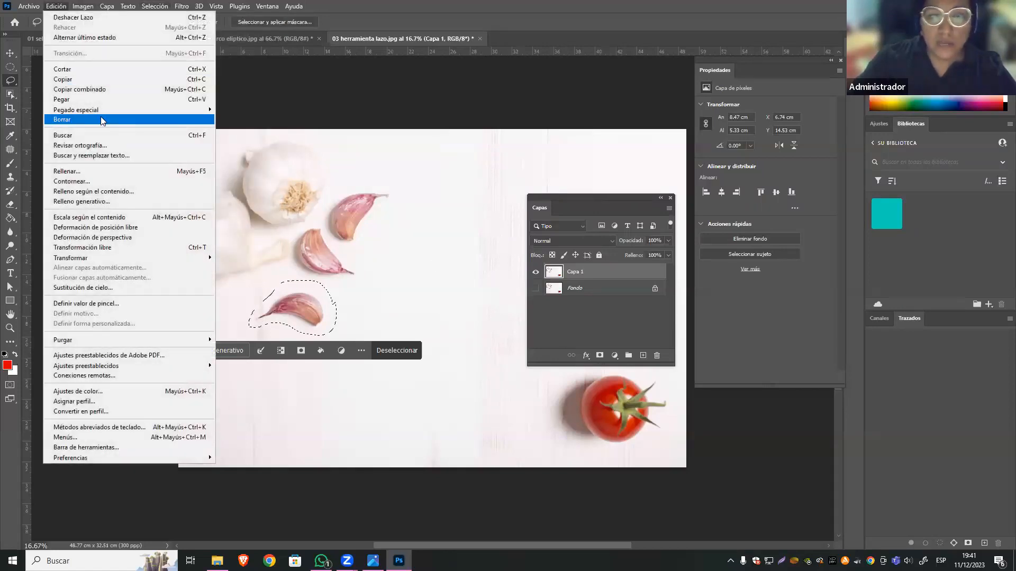
pyautogui.click(110, 103)
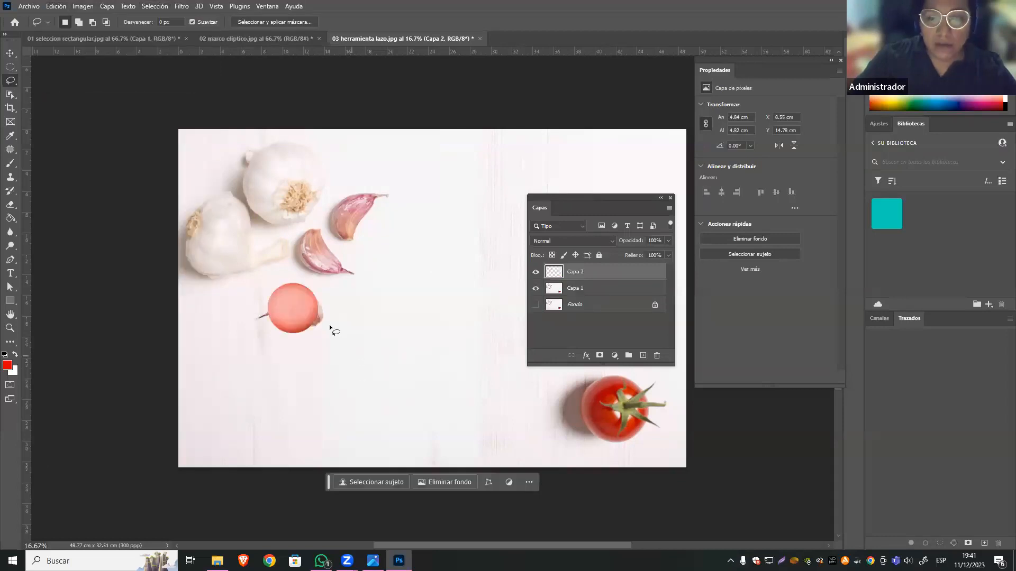
pyautogui.hotkey('ctrl', 'z')
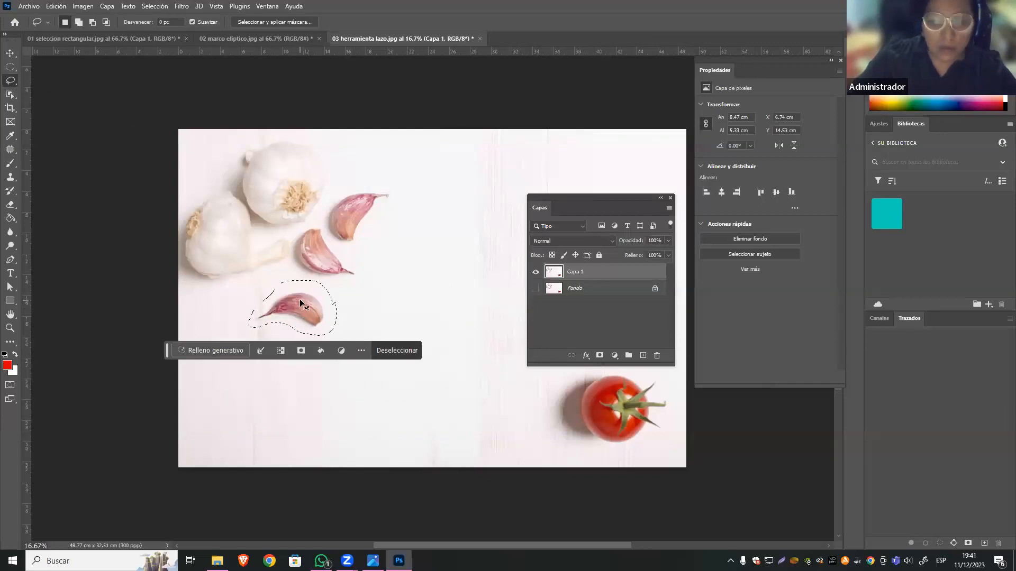
# Copy the selected garlic clove to a new layer and move the copy directly below the original clove.
pyautogui.hotkey('ctrl', 'j')
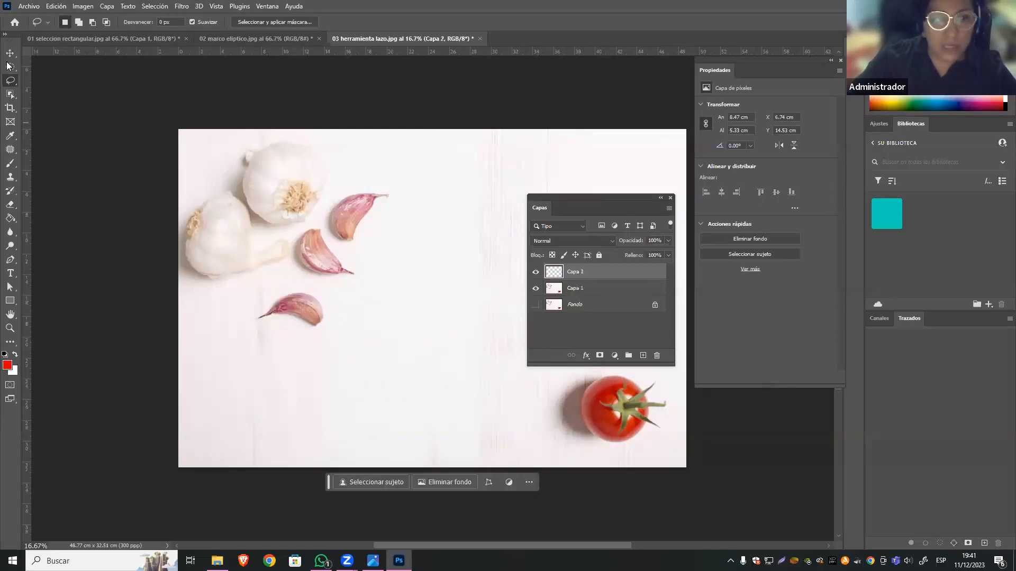
pyautogui.press('v')
pyautogui.moveTo(287, 307); pyautogui.dragTo(304, 364)
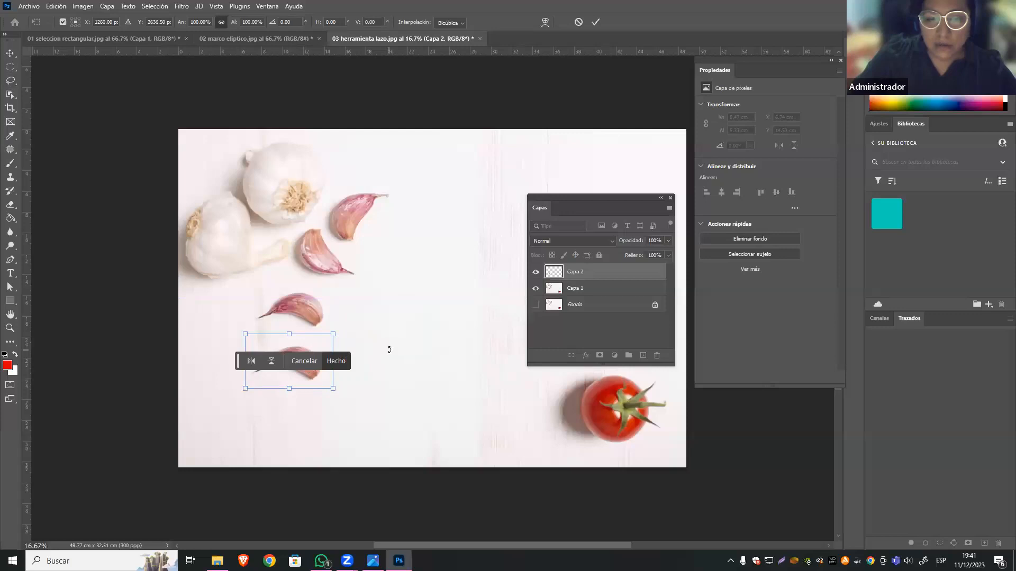
# Toggle the visibility of Capa 2 repeatedly to compare the image with and without the copied clove.
pyautogui.click(535, 272)
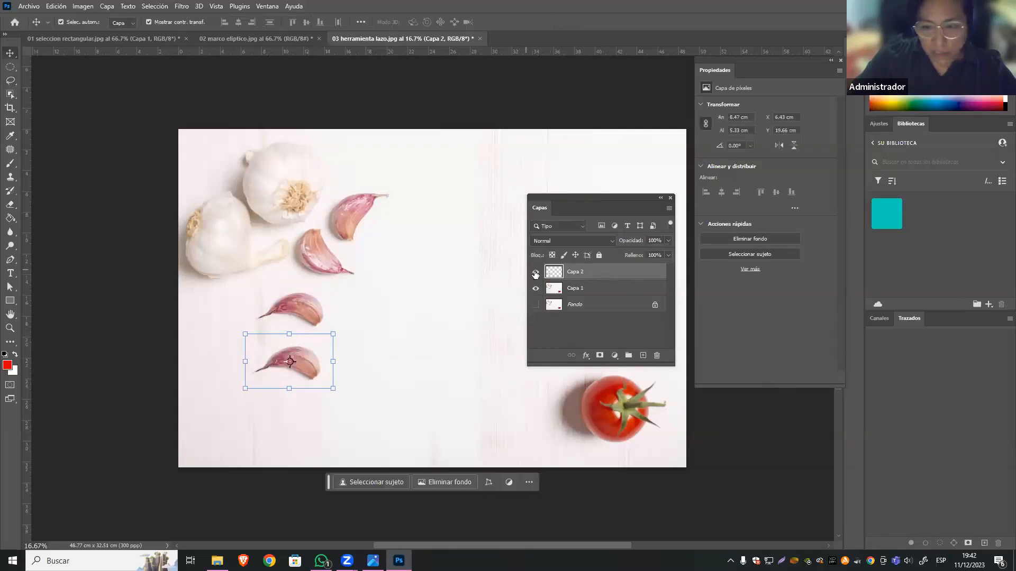
pyautogui.click(536, 272)
pyautogui.click(536, 272)
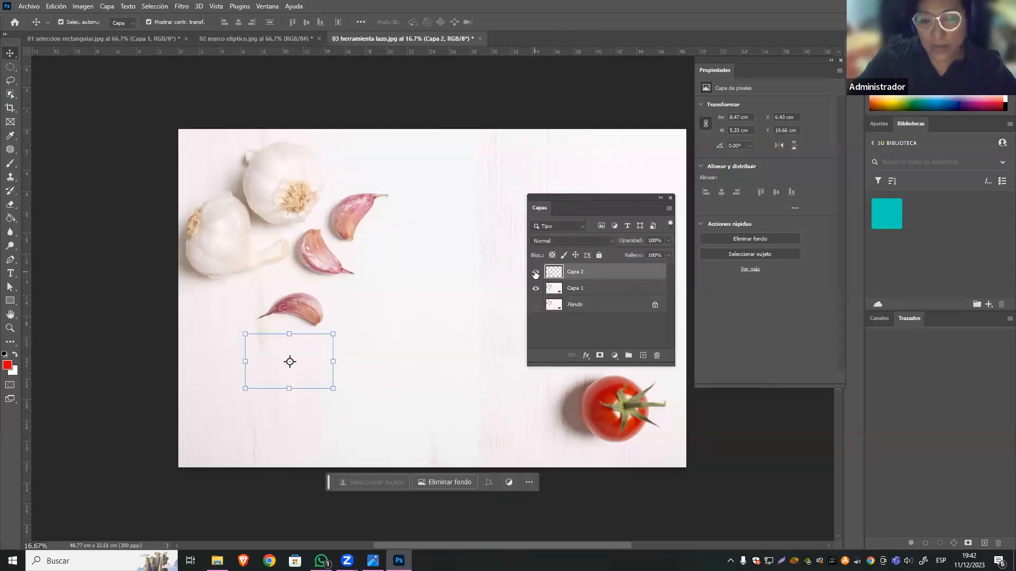
pyautogui.click(536, 272)
pyautogui.click(535, 271)
pyautogui.click(535, 272)
pyautogui.click(536, 272)
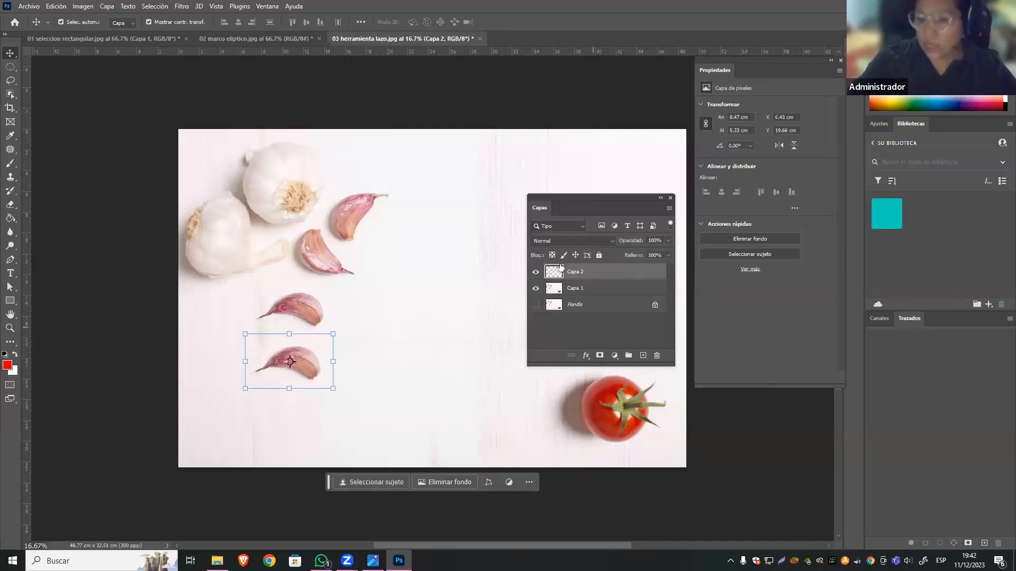
# Rotate the copied garlic clove on Capa 2 by about -17.7°.
pyautogui.moveTo(340, 327); pyautogui.dragTo(324, 319)
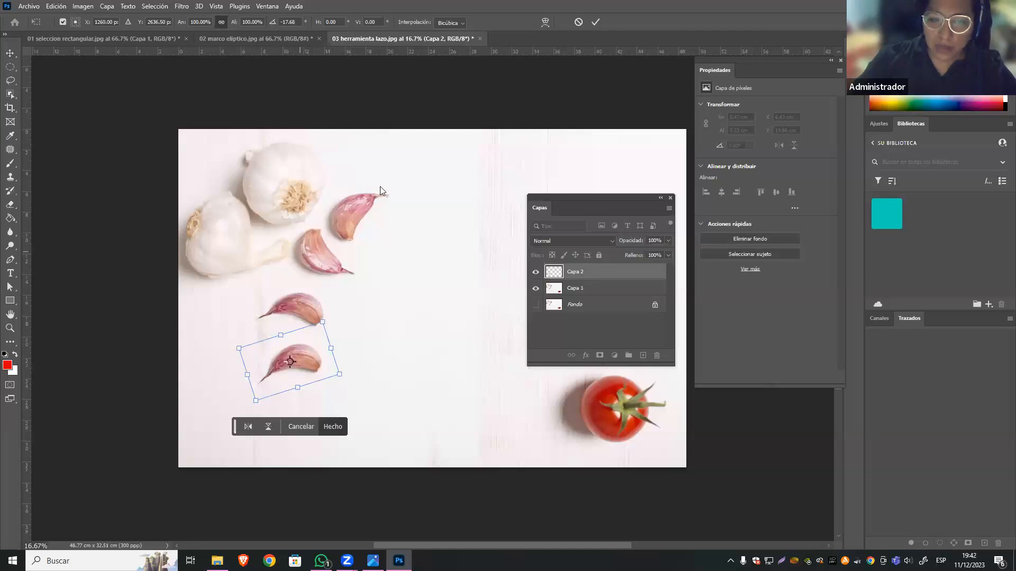
pyautogui.press('Escape')
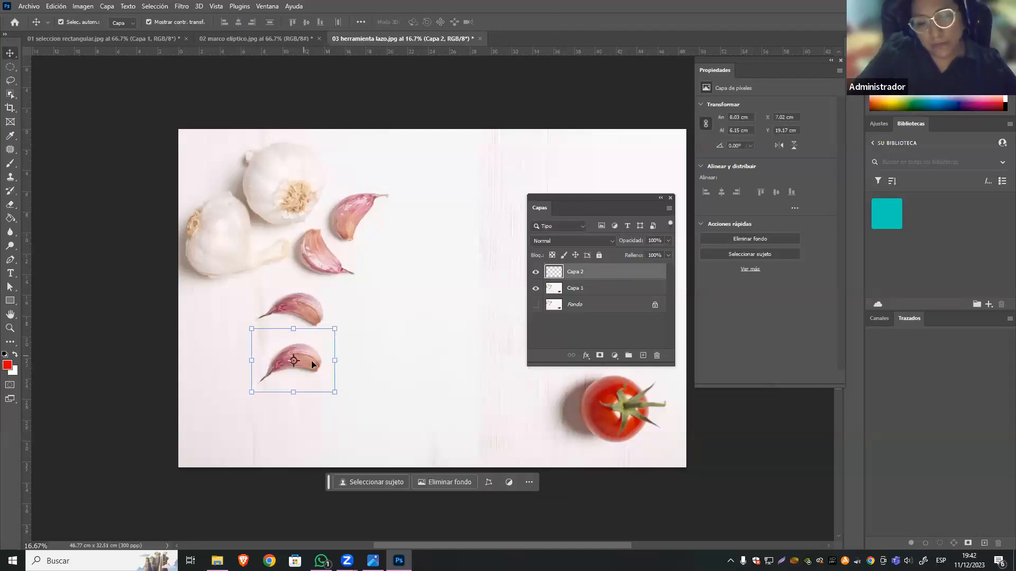
# Set up the Eraser tool with 20% hardness and a 150 px size for cleaning the copied clove's edges.
pyautogui.press('z')
pyautogui.moveTo(310, 360); pyautogui.dragTo(339, 367)
pyautogui.press('v')
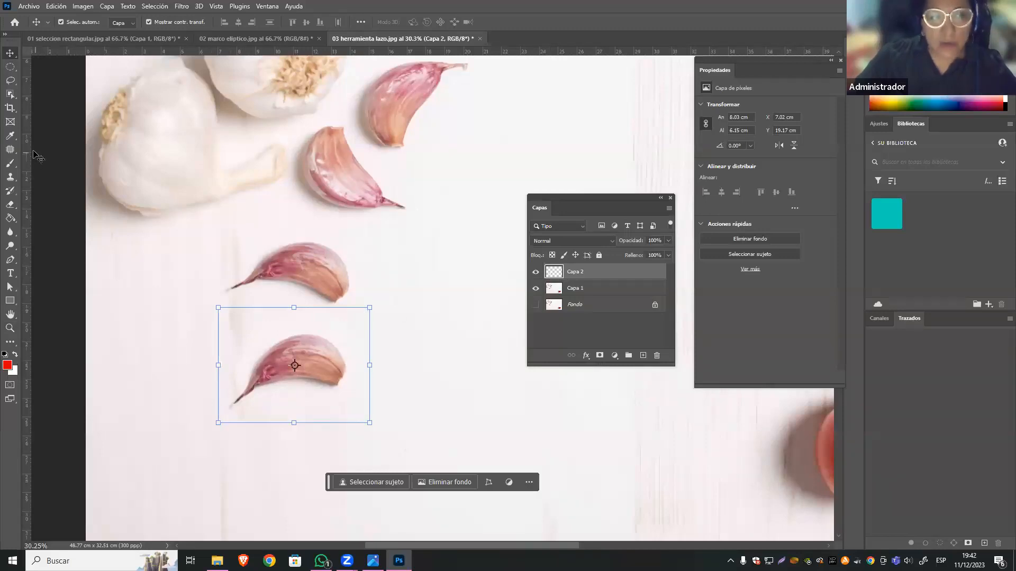
pyautogui.click(11, 205)
pyautogui.click(104, 207)
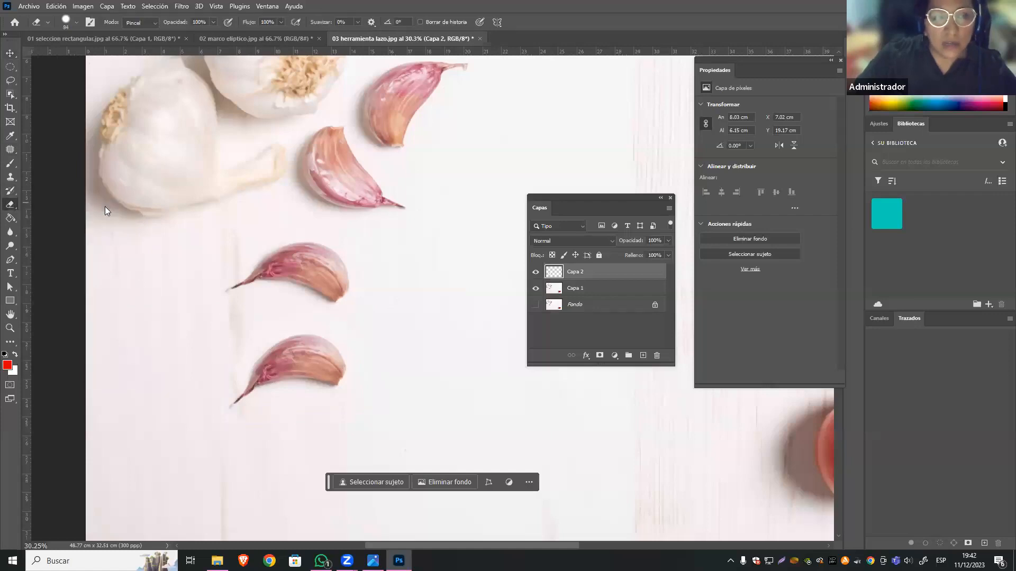
pyautogui.click(68, 23)
pyautogui.moveTo(108, 78); pyautogui.dragTo(82, 82)
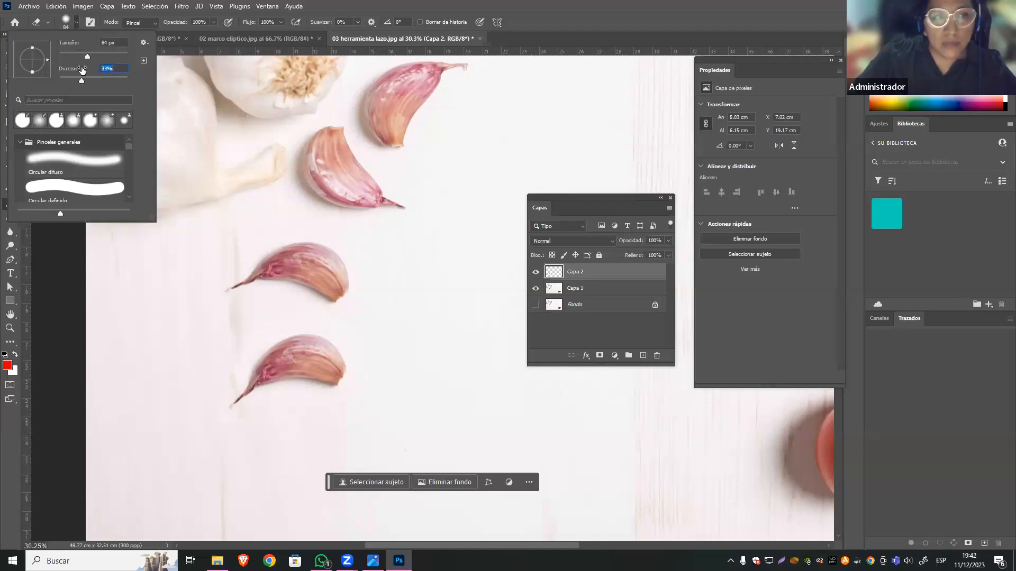
pyautogui.write('20')
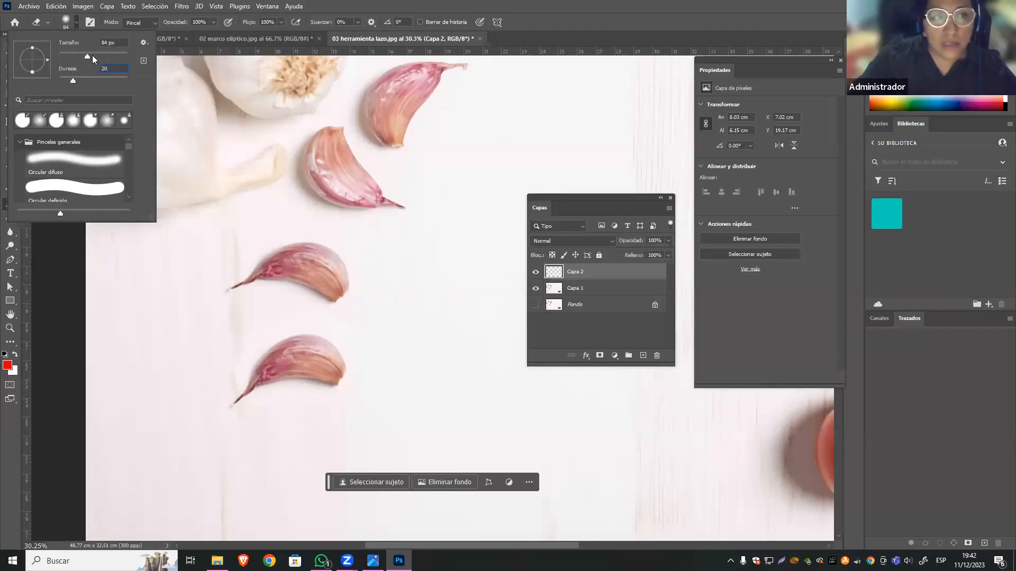
pyautogui.click(108, 56)
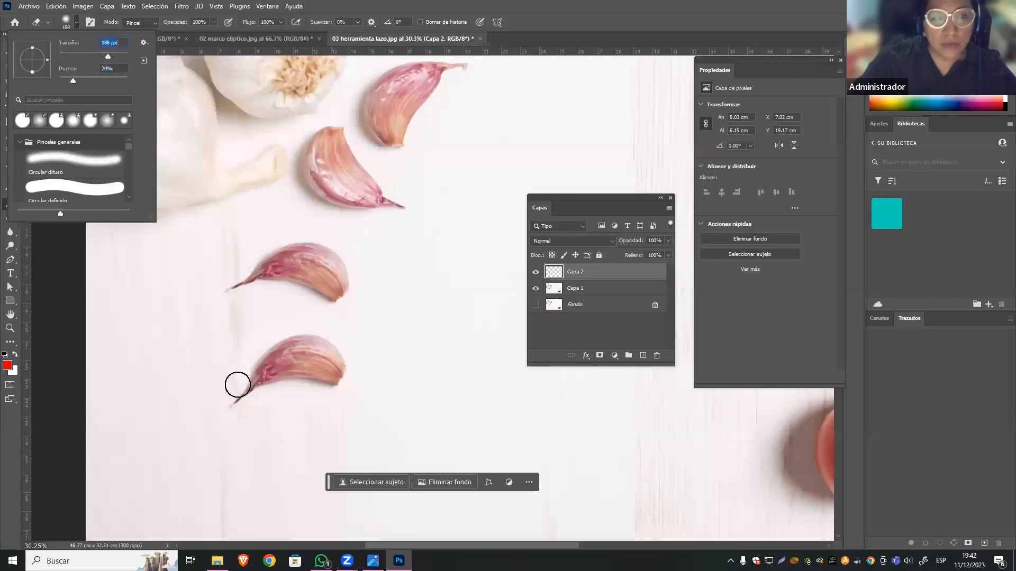
pyautogui.write('150')
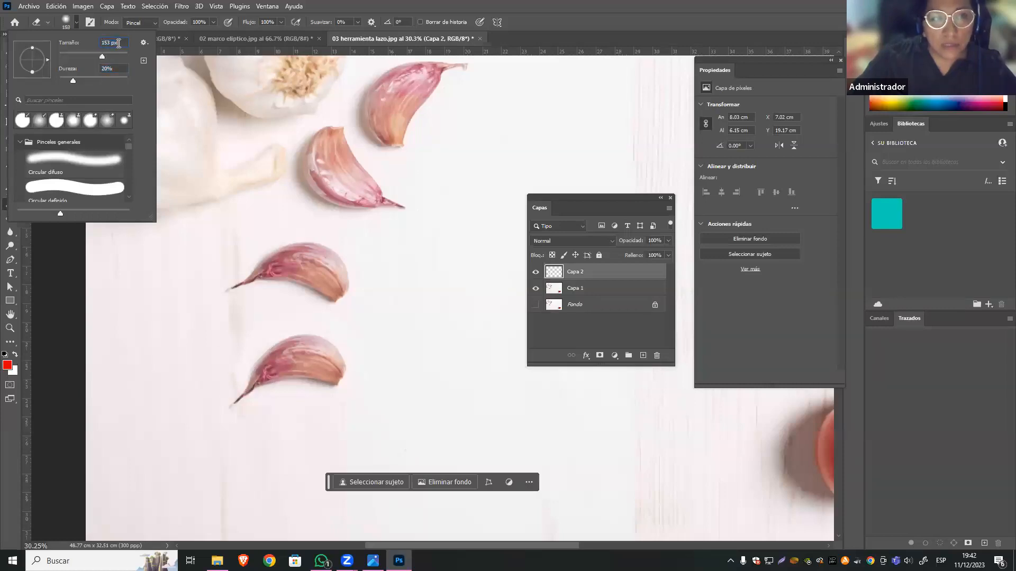
pyautogui.press('Return')
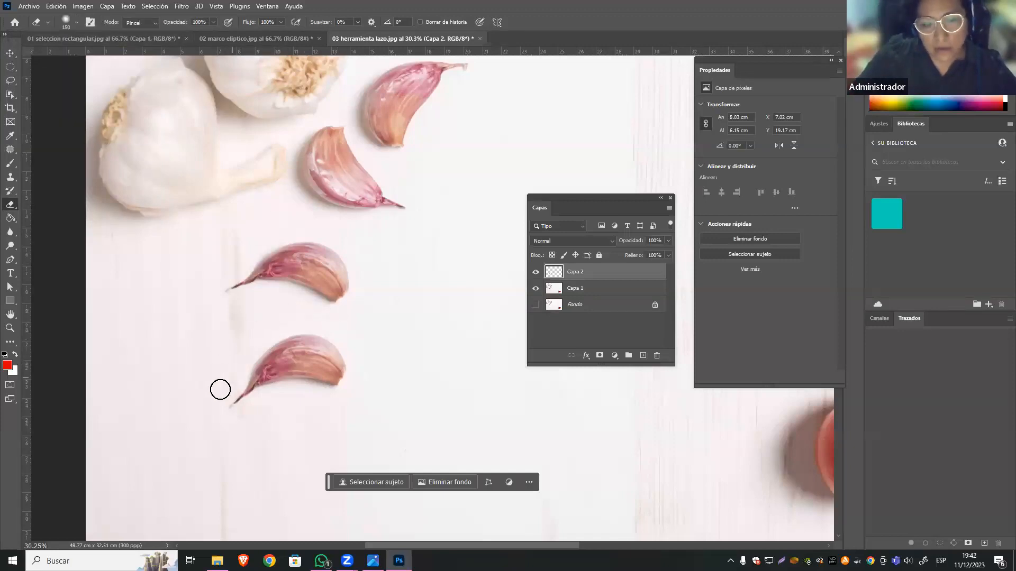
# Erase the leftover background around the sides and lower edge of the copied garlic clove on Capa 2.
pyautogui.moveTo(373, 392)
pyautogui.mouseDown()
pyautogui.moveTo(355, 405)
pyautogui.moveTo(362, 374)
pyautogui.moveTo(315, 415)
pyautogui.moveTo(235, 433)
pyautogui.mouseUp()
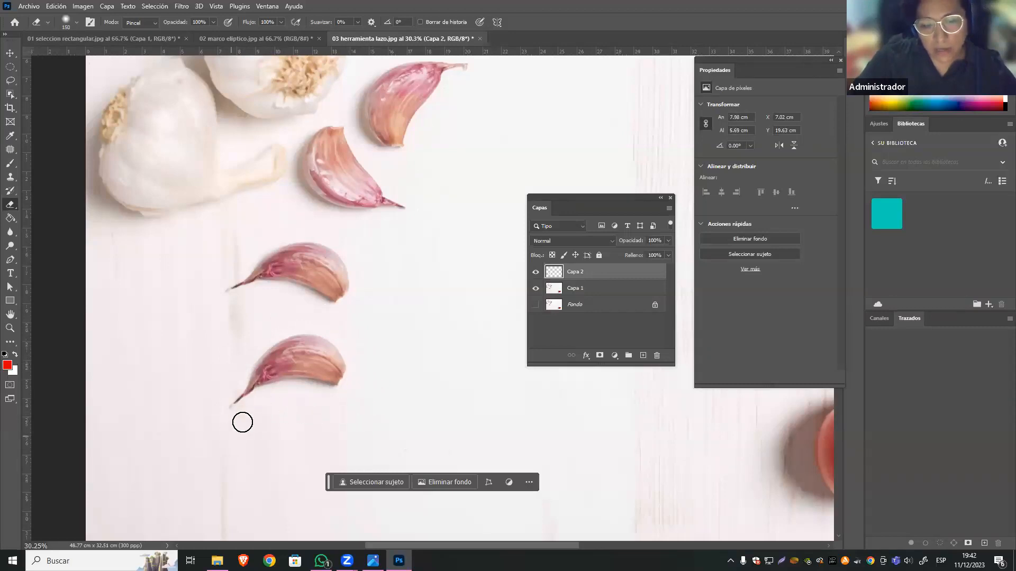
pyautogui.moveTo(384, 358)
pyautogui.mouseDown()
pyautogui.moveTo(298, 326)
pyautogui.moveTo(363, 349)
pyautogui.mouseUp()
pyautogui.hotkey('ctrl', 'z')
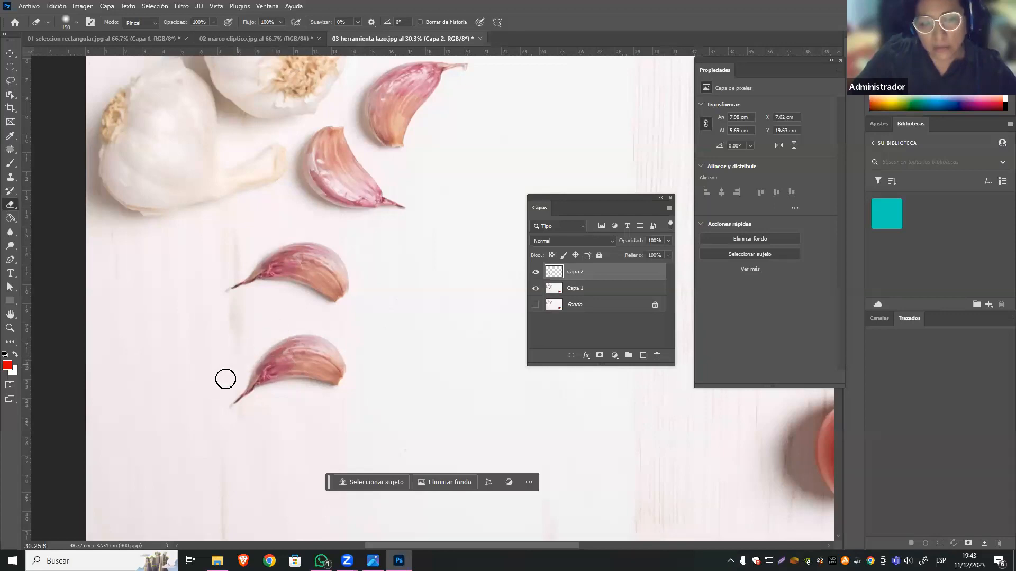
pyautogui.moveTo(352, 352); pyautogui.dragTo(258, 333)
pyautogui.hotkey('ctrl', 'z')
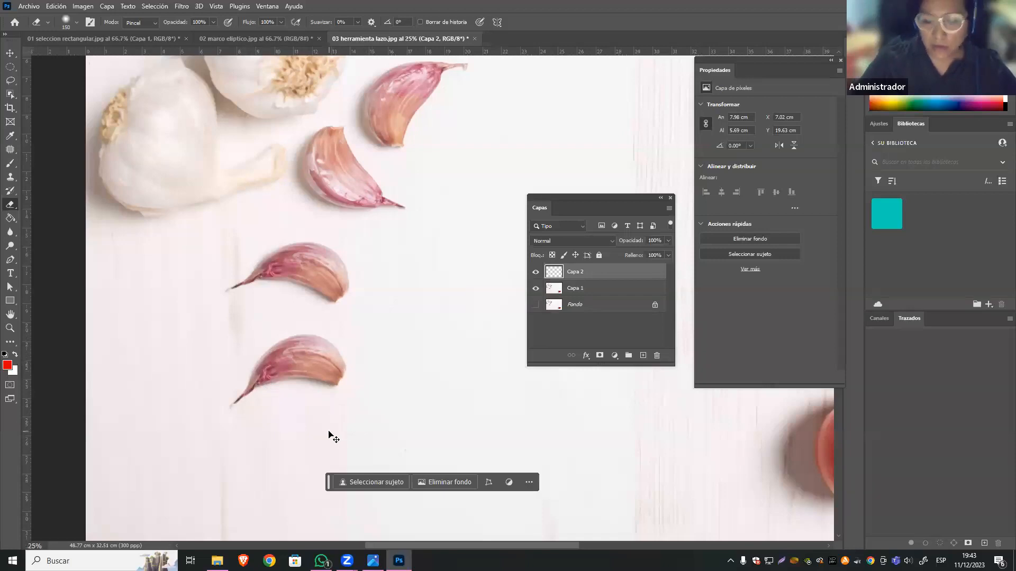
# Toggle the visibility of Capa 2 with the whole image in view to check the cleaned clove copy.
pyautogui.hotkey('ctrl', '-')
pyautogui.hotkey('ctrl', '-')
pyautogui.click(9, 51)
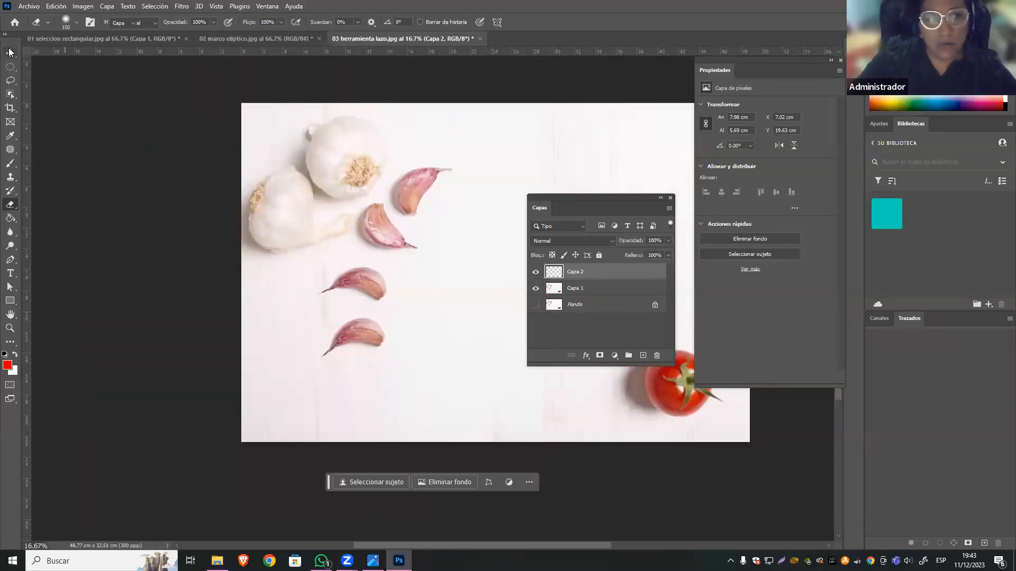
pyautogui.click(570, 337)
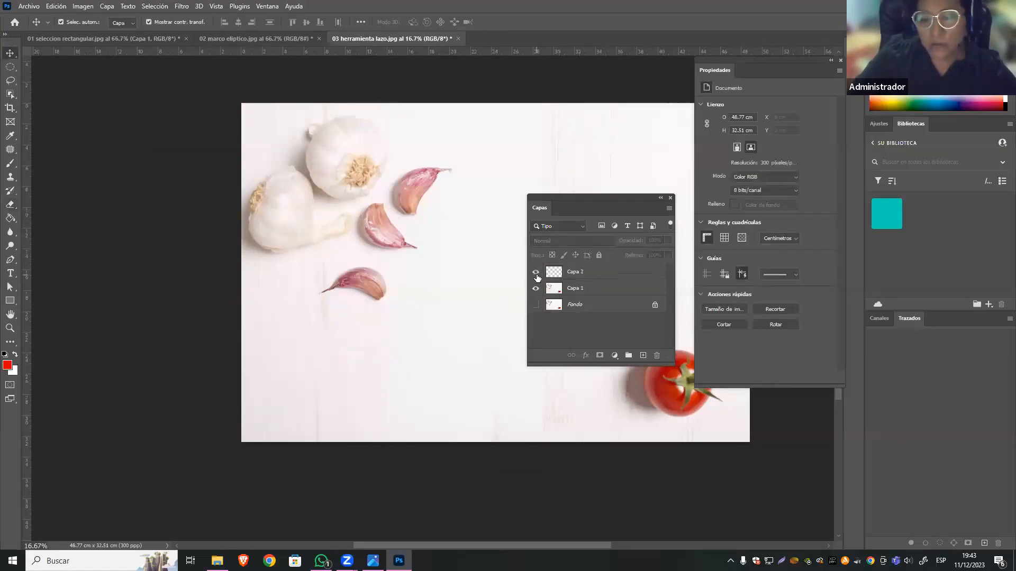
pyautogui.click(536, 272)
pyautogui.click(535, 272)
# Try to move the garlic clove on Capa 2 farther down the image.
pyautogui.click(401, 337)
pyautogui.click(375, 332)
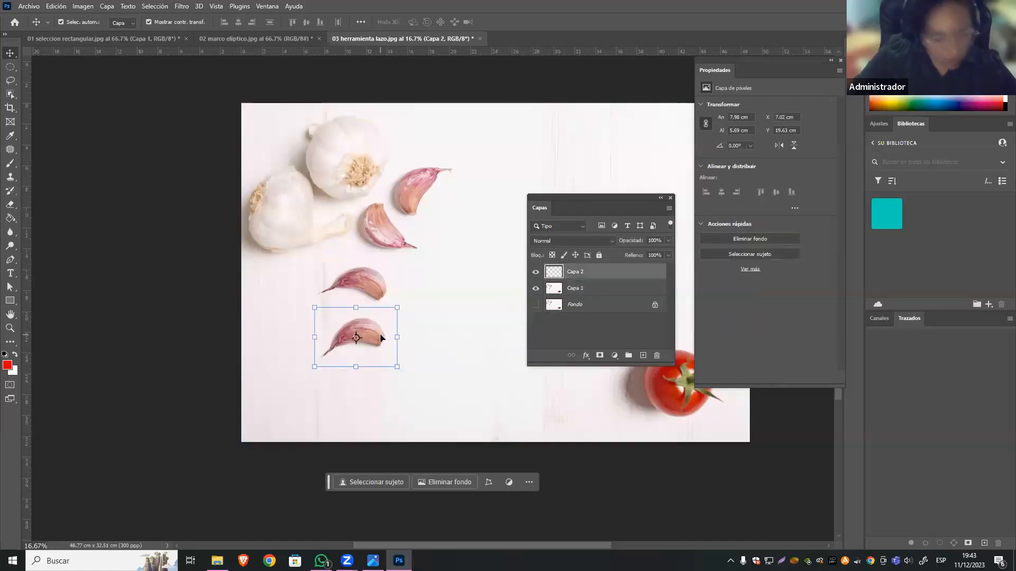
pyautogui.moveTo(376, 337); pyautogui.dragTo(377, 402)
pyautogui.press('Delete')
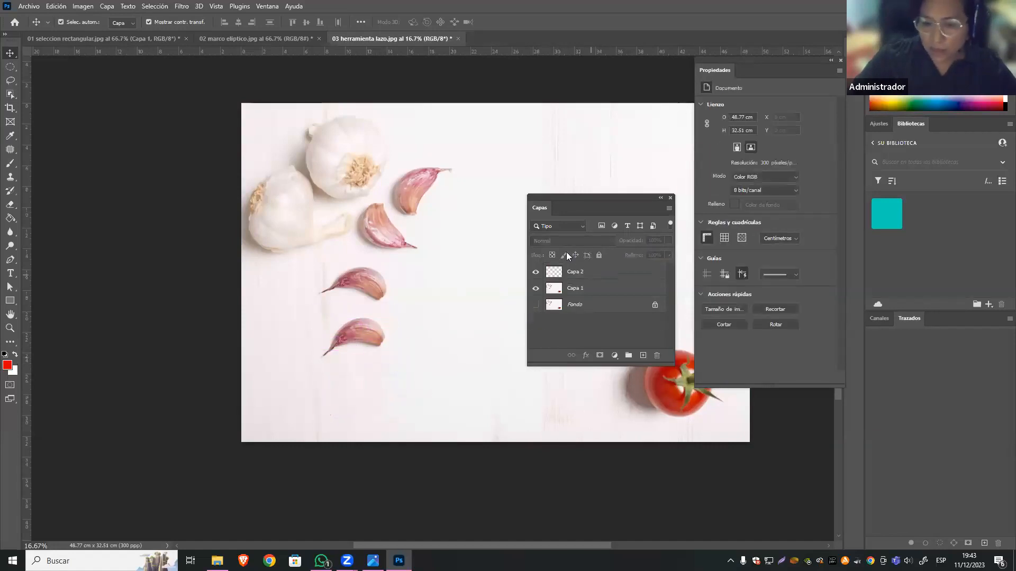
# Duplicate Capa 2 as "Capa 2 copia" and move the duplicate clove directly below the previous one.
pyautogui.click(554, 273)
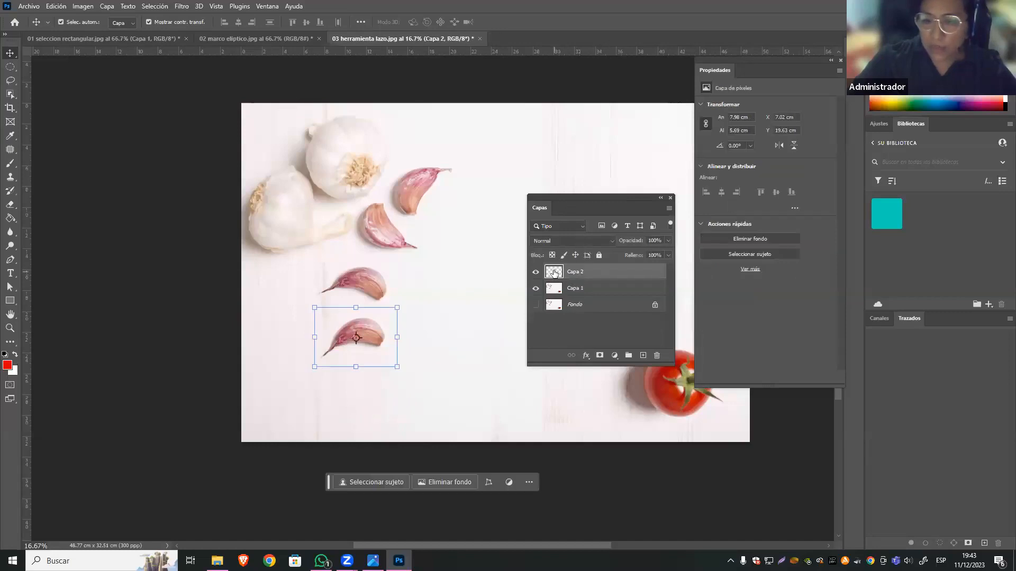
pyautogui.rightClick(573, 272)
pyautogui.click(579, 274)
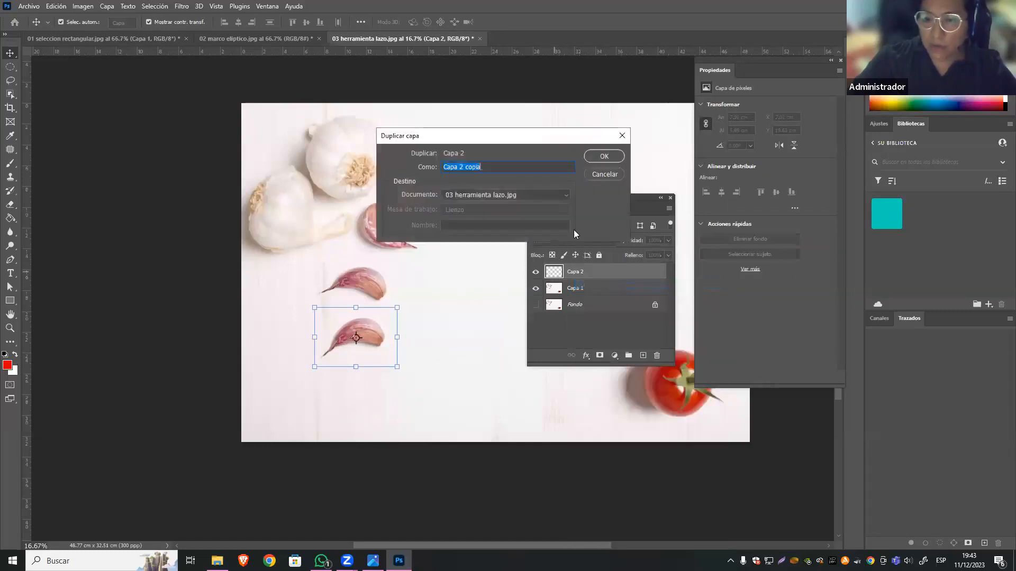
pyautogui.click(594, 159)
pyautogui.moveTo(377, 339); pyautogui.dragTo(376, 381)
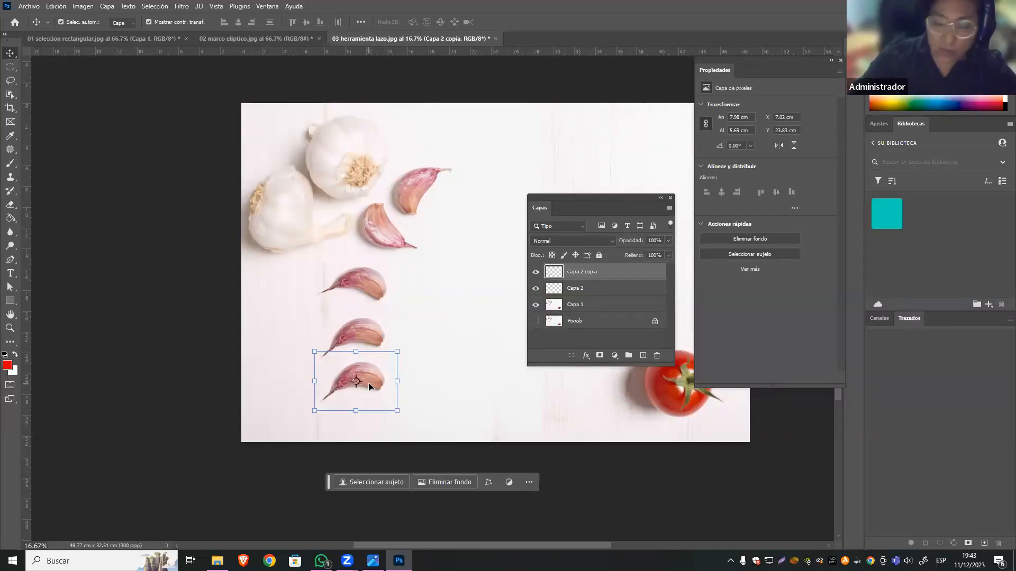
# Switch to the SESIÓN3.png image to review the session's topic list, and return to Photoshop.
pyautogui.rightClick(370, 380)
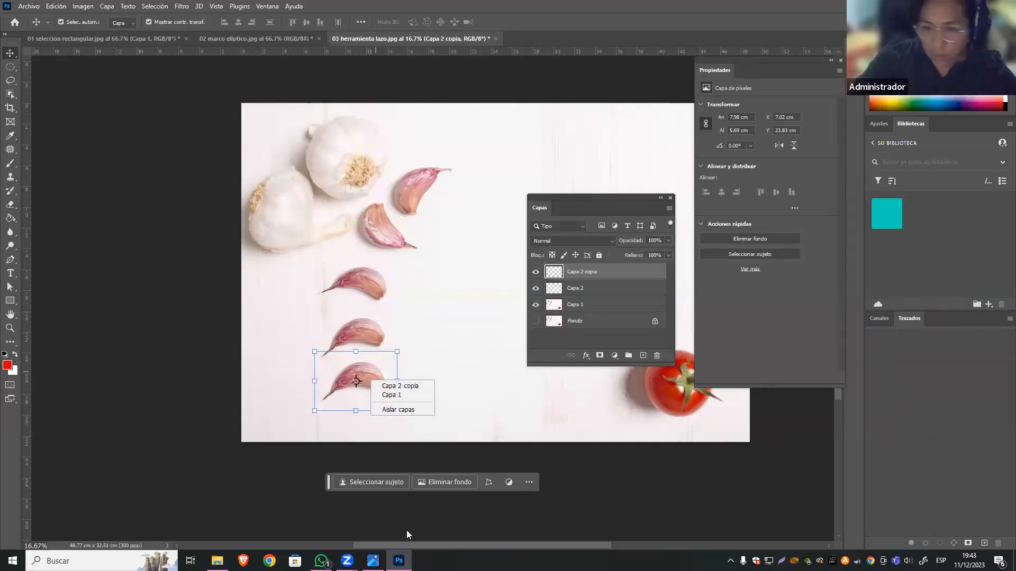
pyautogui.click(373, 560)
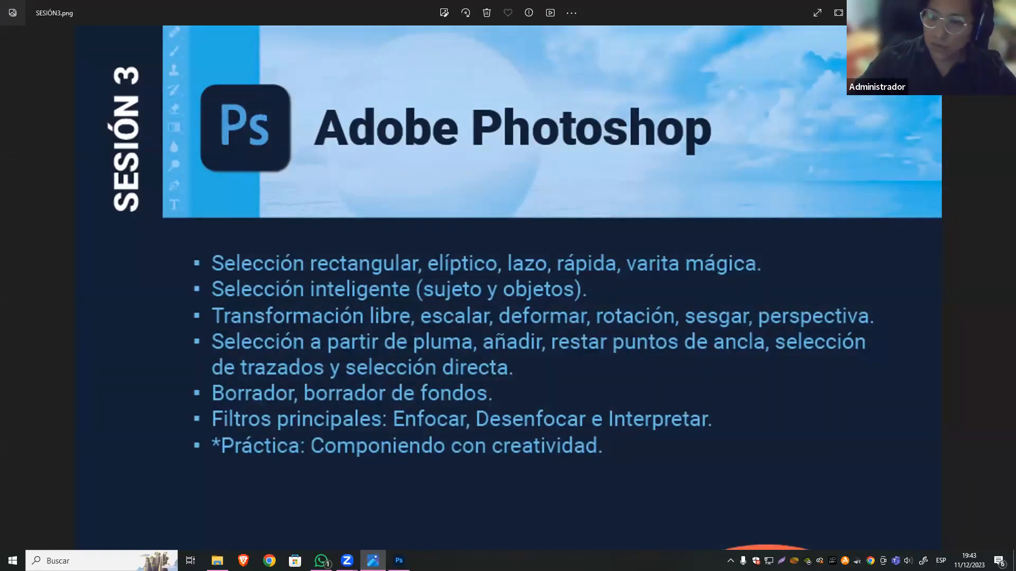
pyautogui.hotkey('alt', 'Tab')
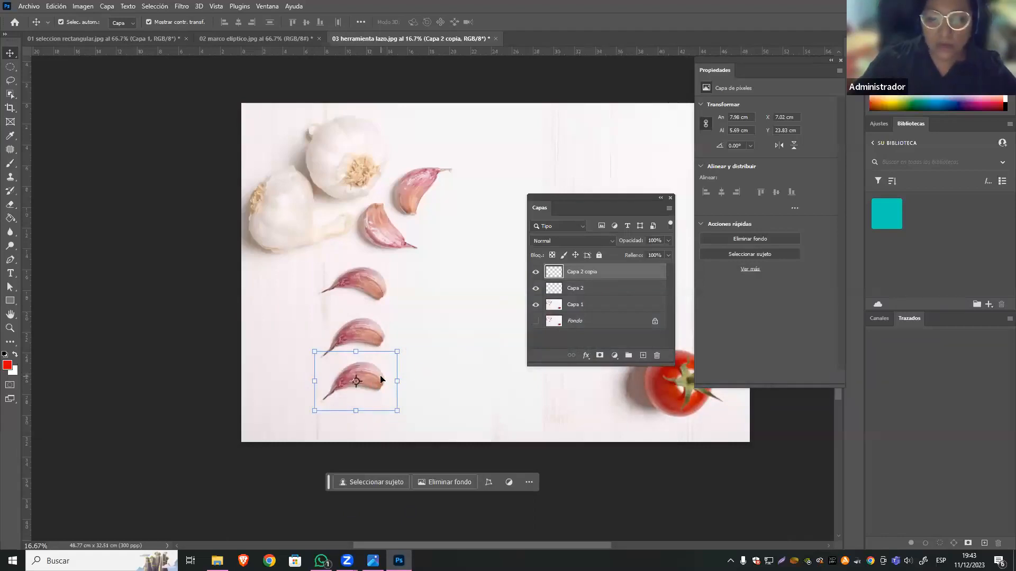
# Try a Perspective free transform on the Capa 2 copia clove and undo the distortion.
pyautogui.click(56, 6)
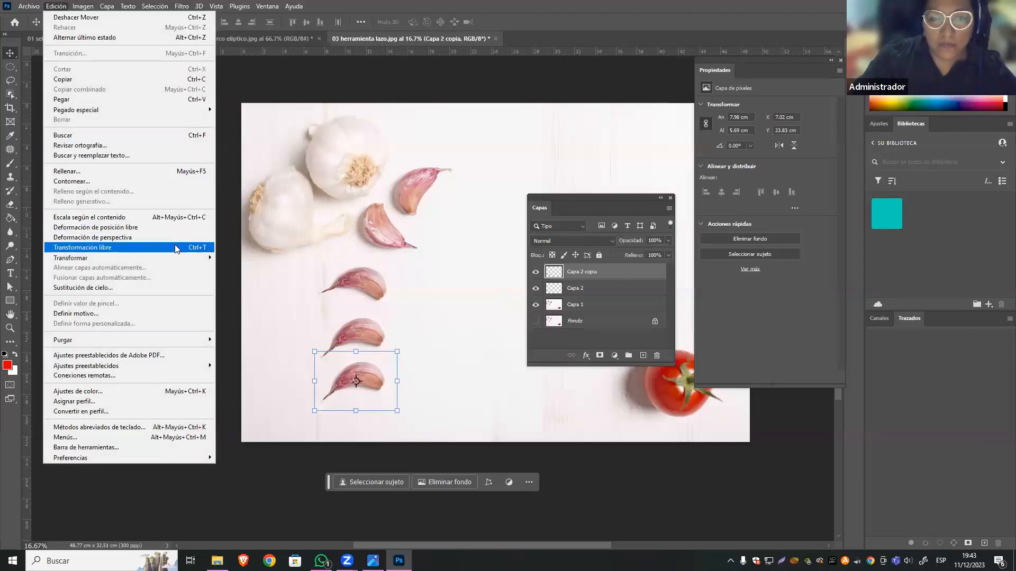
pyautogui.moveTo(135, 257)
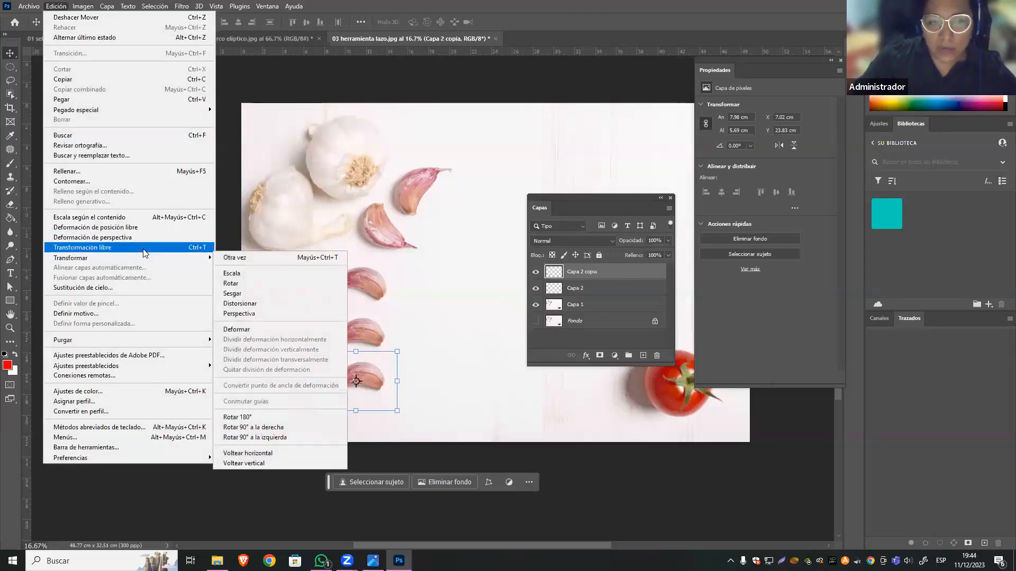
pyautogui.click(203, 248)
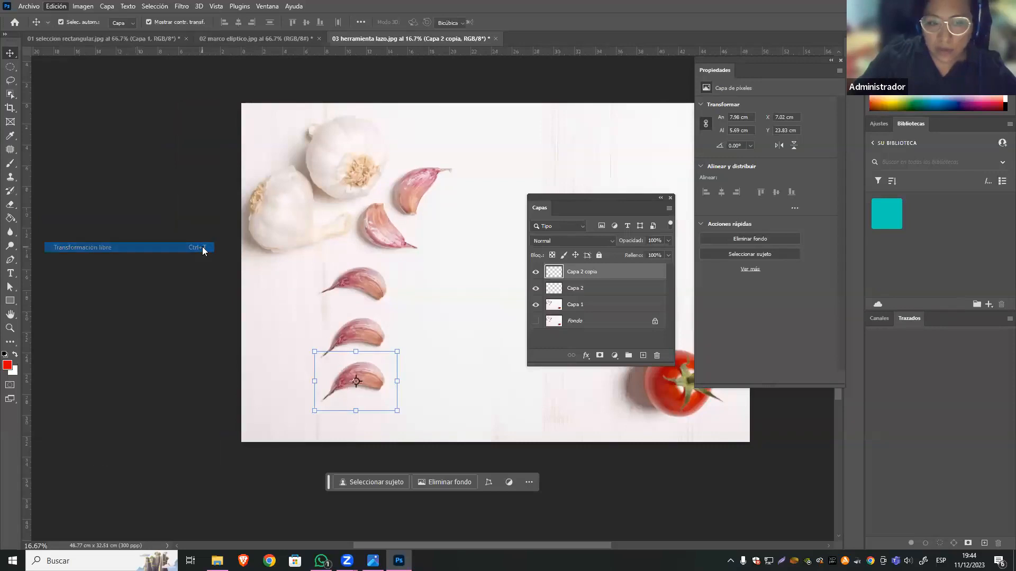
pyautogui.rightClick(376, 380)
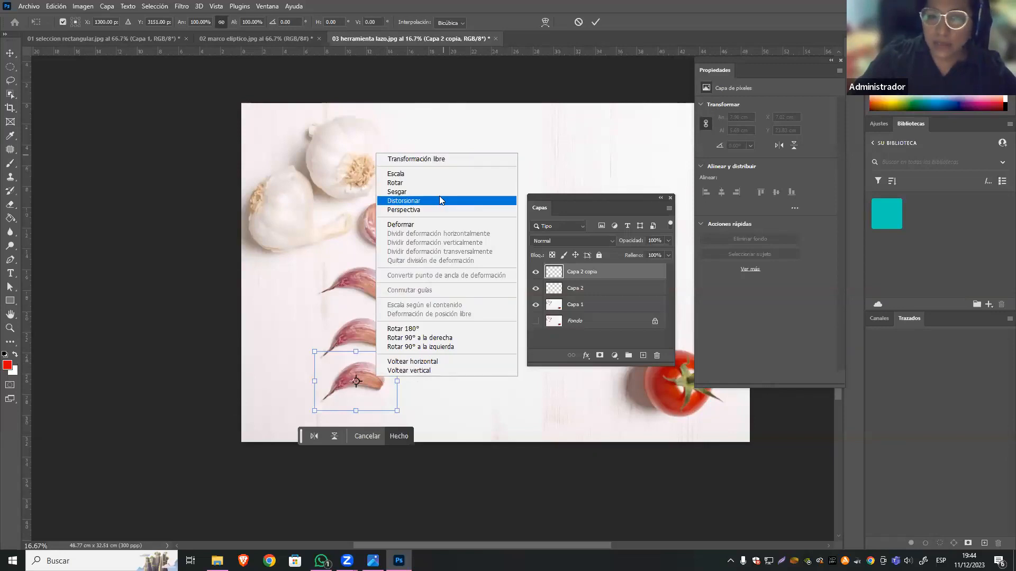
pyautogui.click(416, 210)
pyautogui.moveTo(396, 351); pyautogui.dragTo(412, 308)
pyautogui.moveTo(412, 342); pyautogui.dragTo(412, 374)
pyautogui.hotkey('ctrl', 'z')
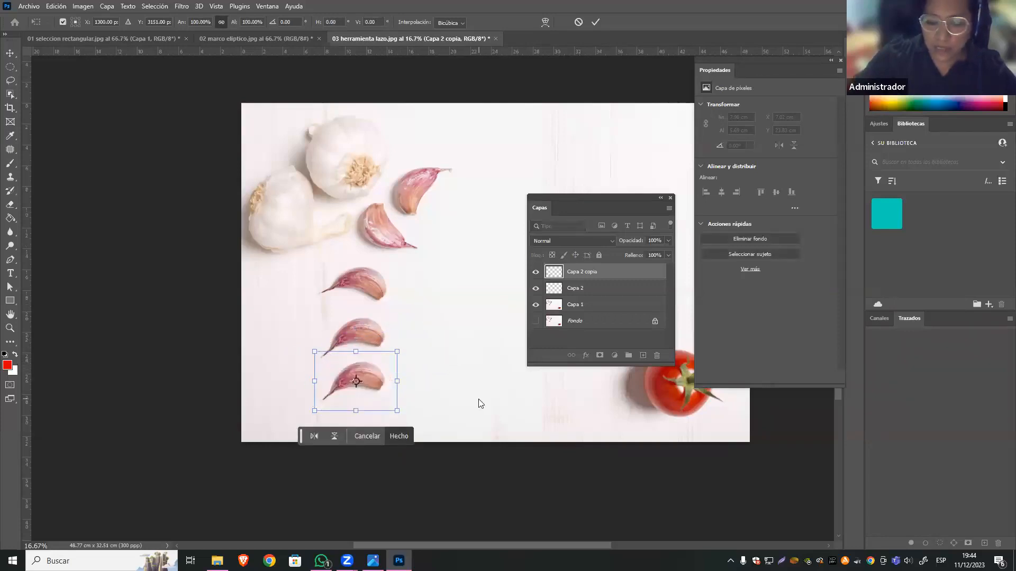
pyautogui.press('Return')
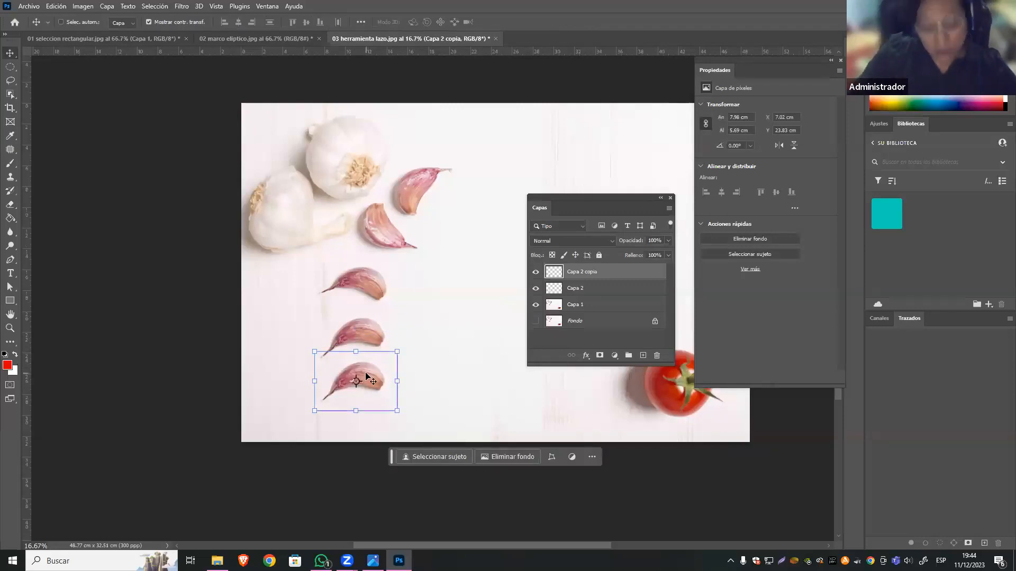
# Try flipping the Capa 2 copia clove horizontally and vertically in Free Transform, undoing each flip.
pyautogui.hotkey('ctrl', 't')
pyautogui.rightClick(366, 376)
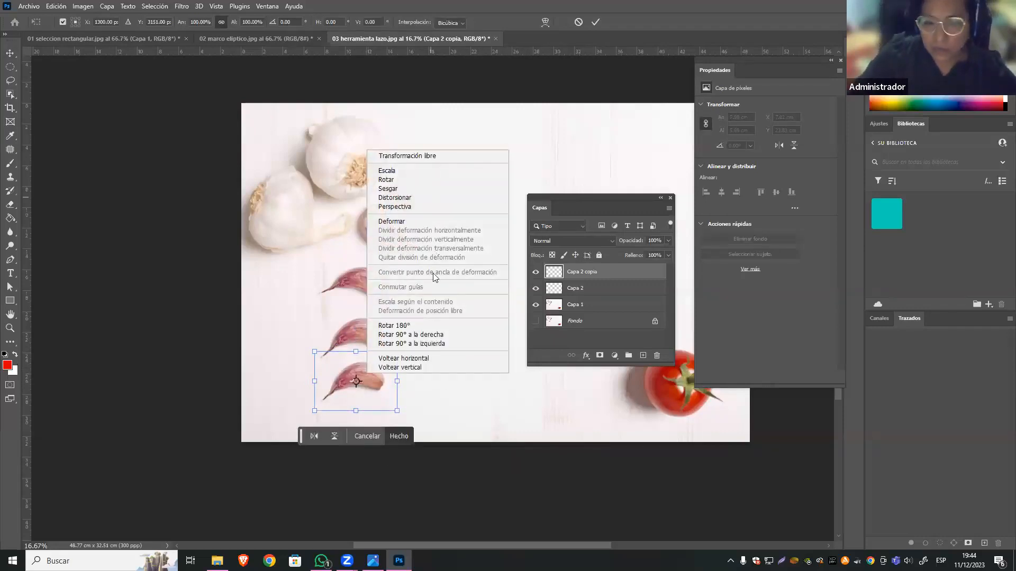
pyautogui.click(438, 358)
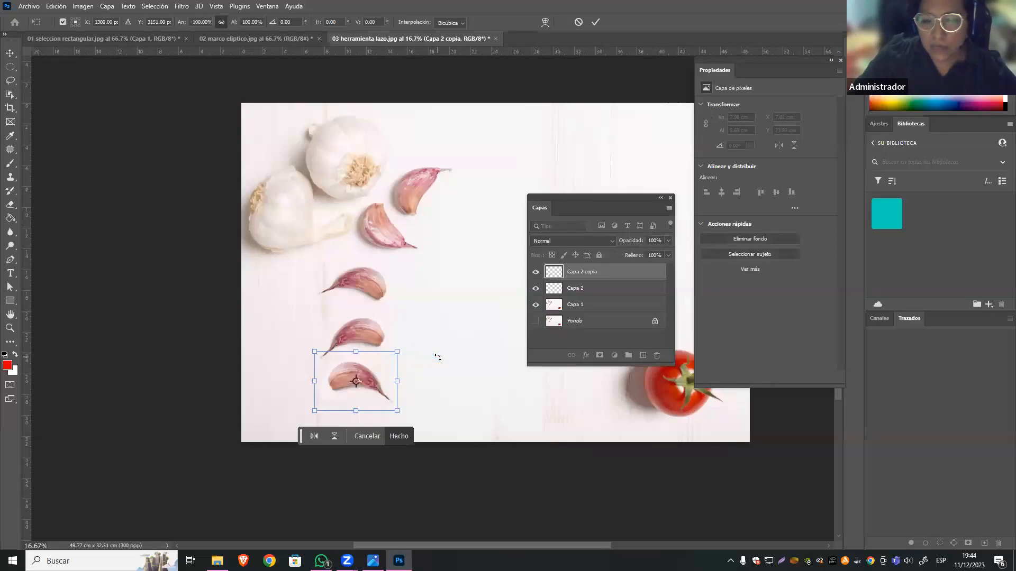
pyautogui.hotkey('ctrl', 'z')
pyautogui.rightClick(380, 376)
pyautogui.click(421, 371)
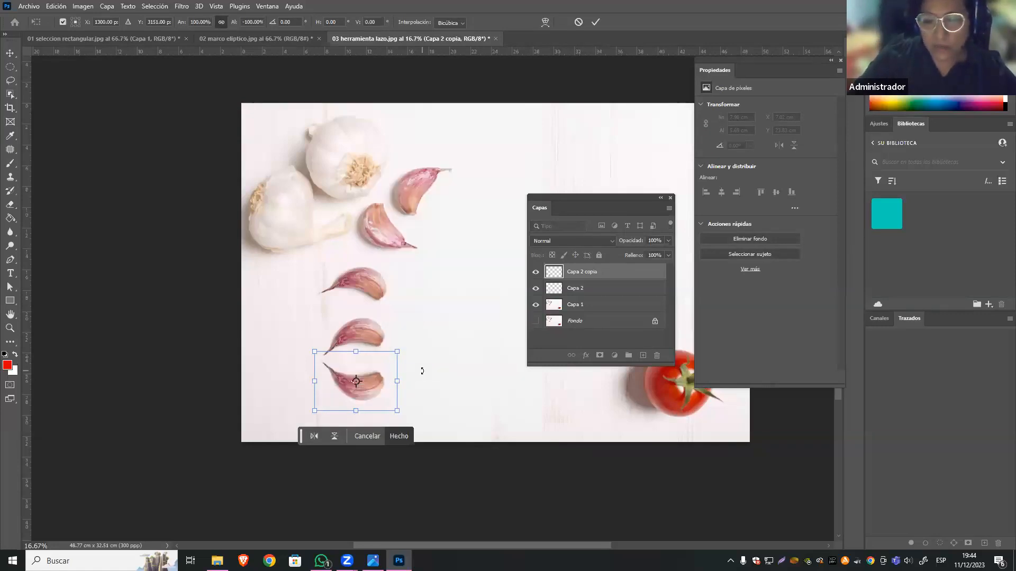
pyautogui.hotkey('ctrl', 'z')
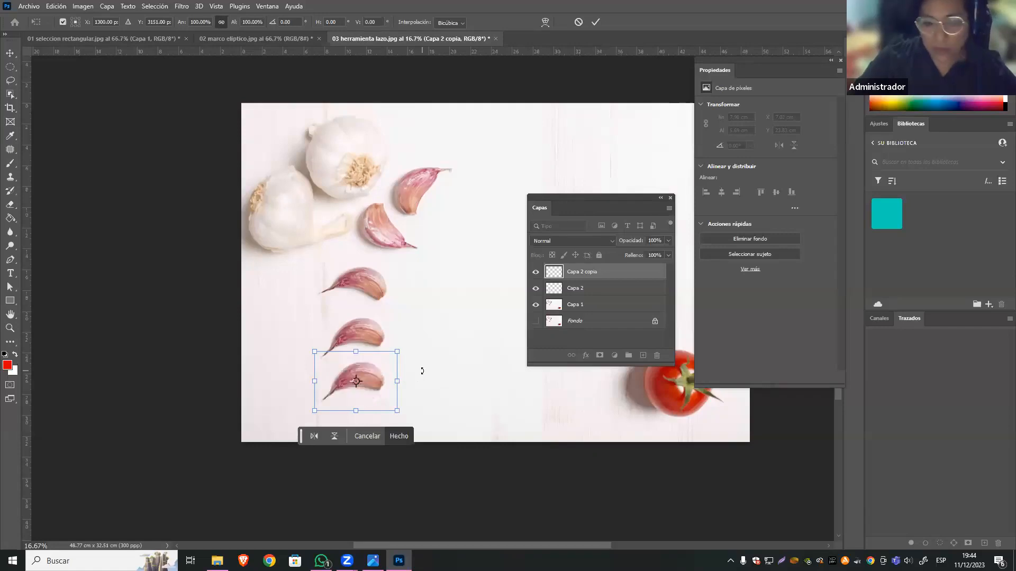
# Try the Warp (Deformar) mesh on the Capa 2 copia clove by bending its upper and lower edges, and undo the changes.
pyautogui.rightClick(383, 379)
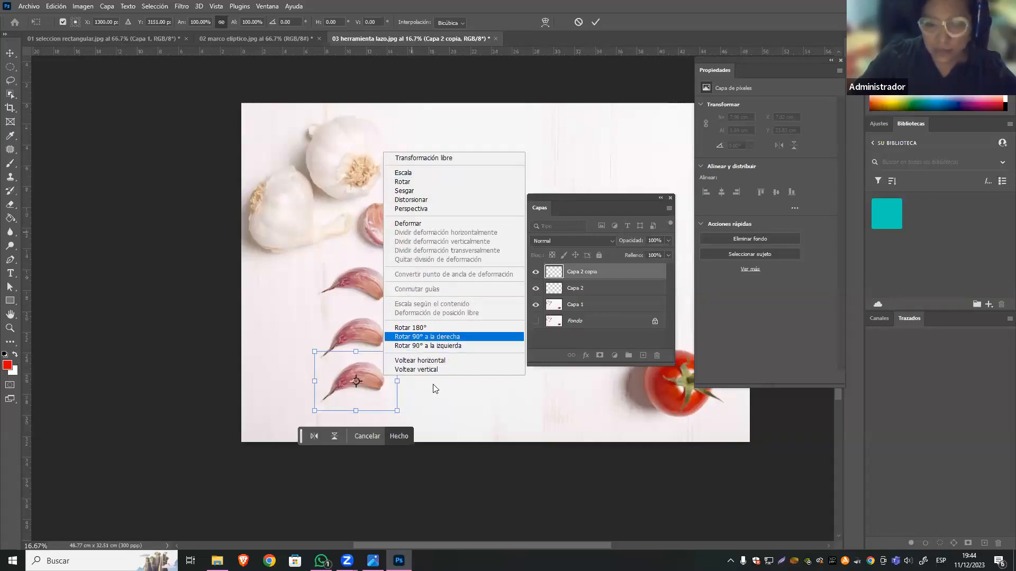
pyautogui.click(427, 224)
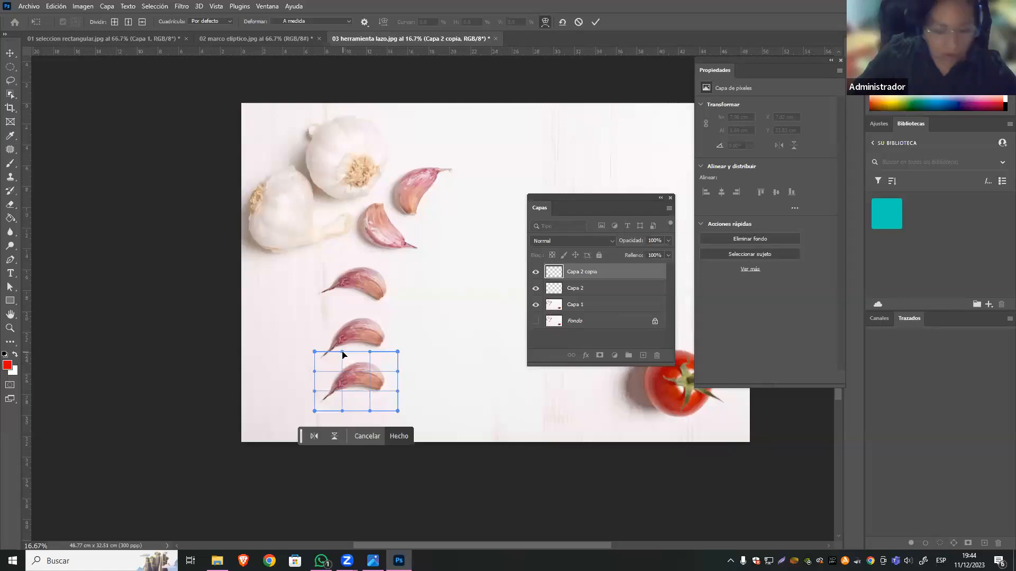
pyautogui.moveTo(342, 351); pyautogui.dragTo(372, 339)
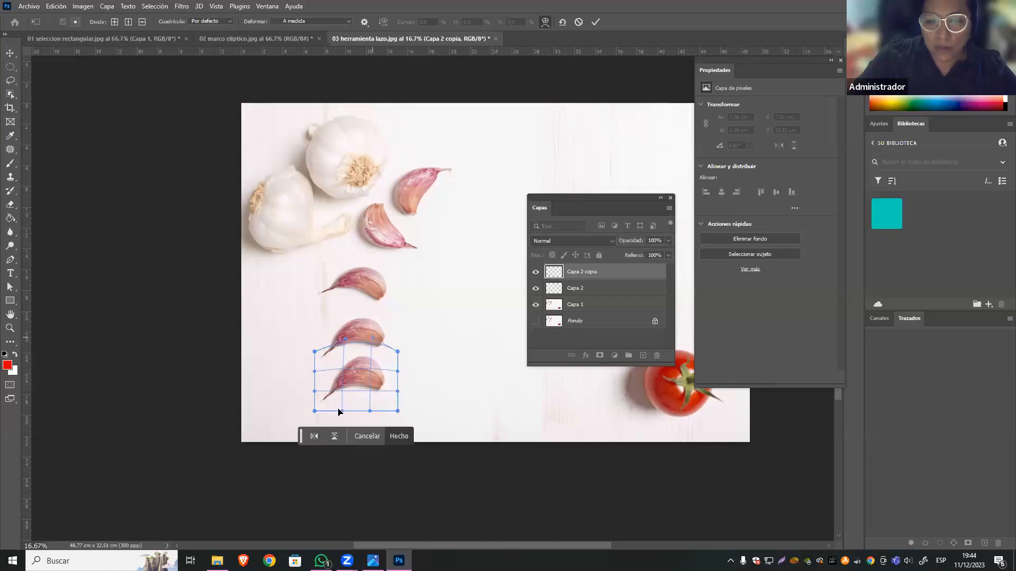
pyautogui.moveTo(342, 411); pyautogui.dragTo(328, 372)
pyautogui.hotkey('ctrl', 'z')
pyautogui.hotkey('ctrl', 'z')
pyautogui.hotkey('ctrl', 'z')
pyautogui.hotkey('ctrl', 'z')
pyautogui.hotkey('ctrl', 'z')
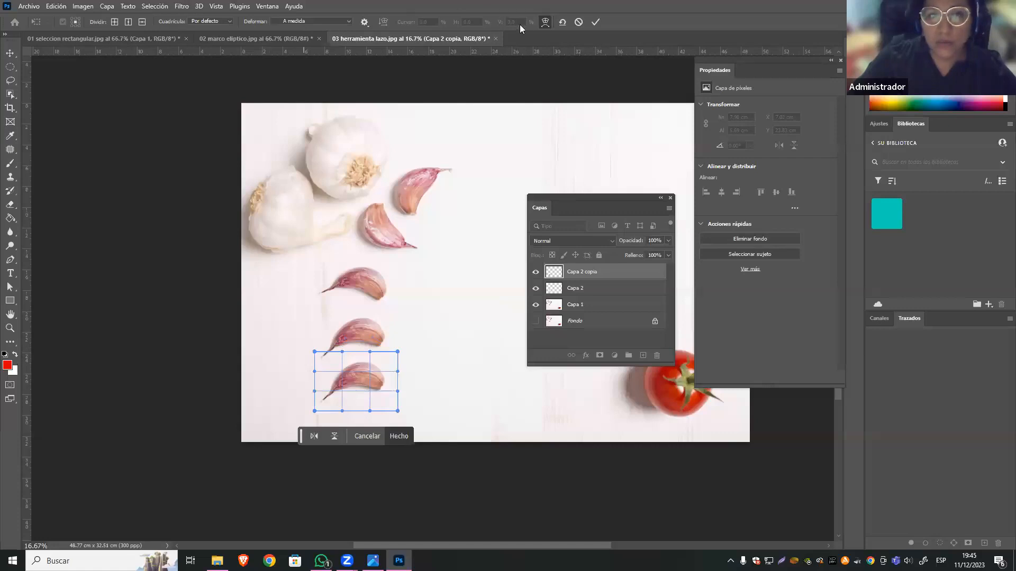
# Try the Arco, Arco superior and Caparazón hacia abajo warp presets on the Capa 2 copia clove.
pyautogui.rightClick(359, 366)
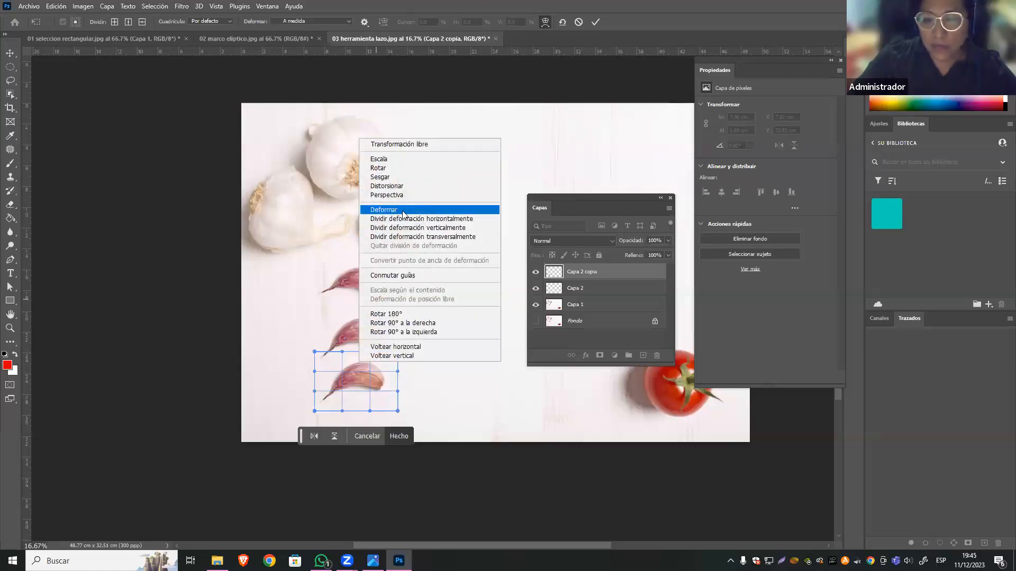
pyautogui.click(236, 19)
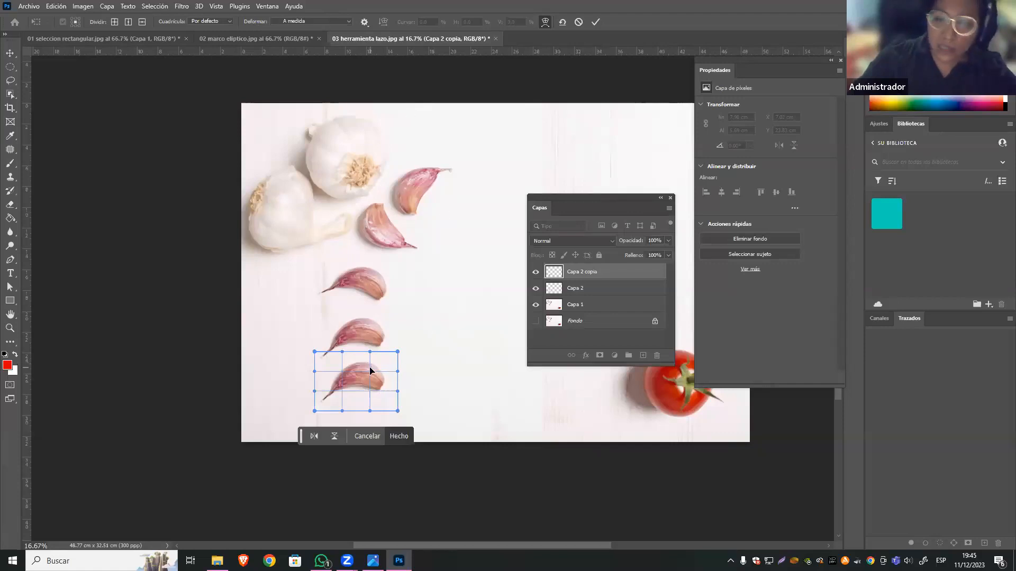
pyautogui.click(349, 20)
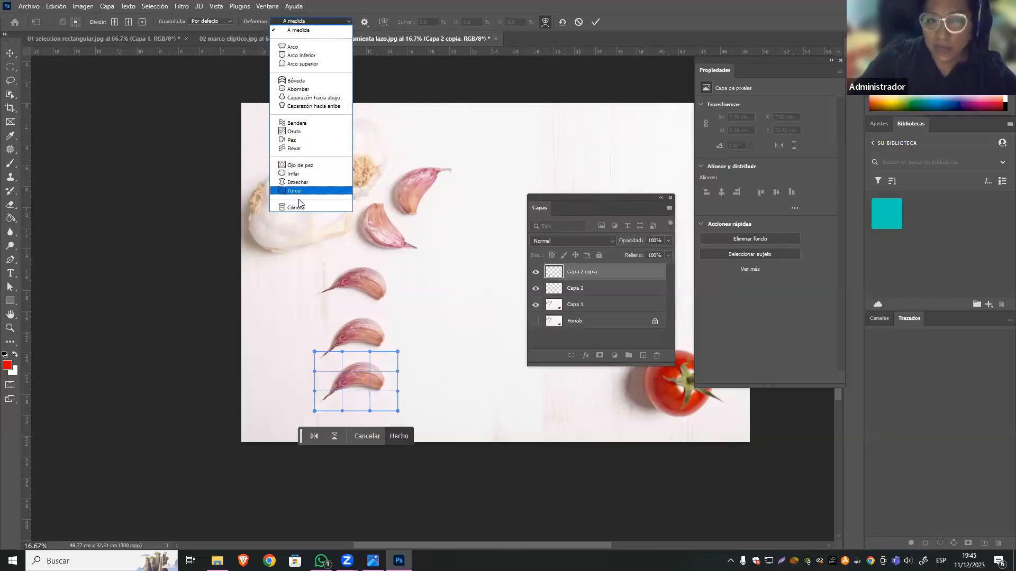
pyautogui.click(319, 48)
pyautogui.click(347, 21)
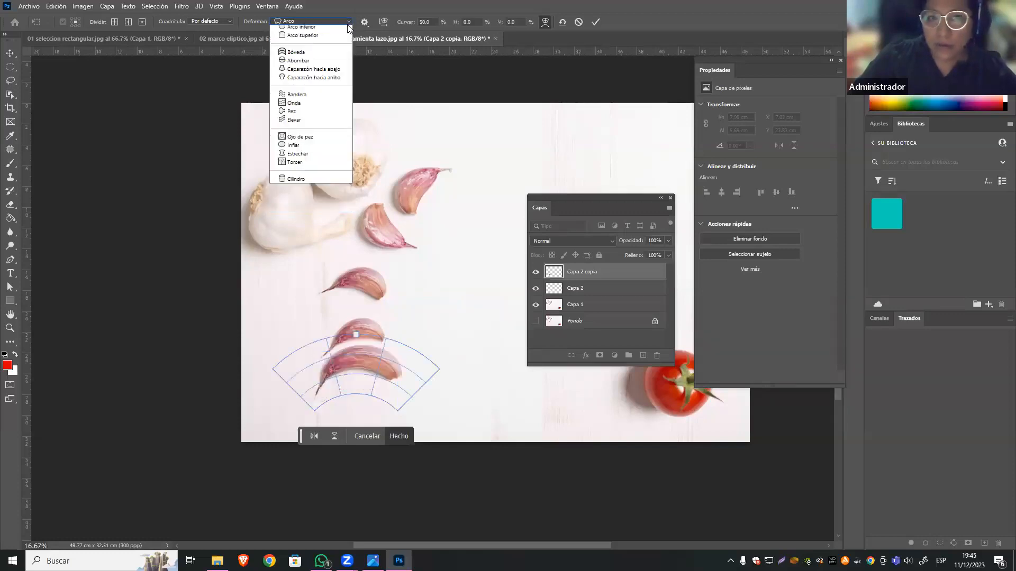
pyautogui.click(299, 62)
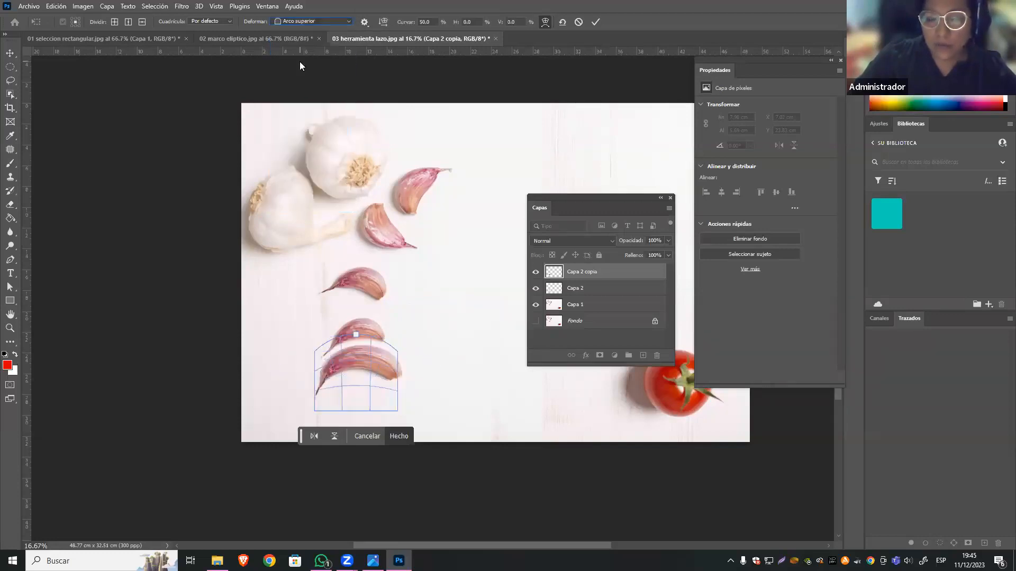
pyautogui.click(344, 22)
pyautogui.click(341, 98)
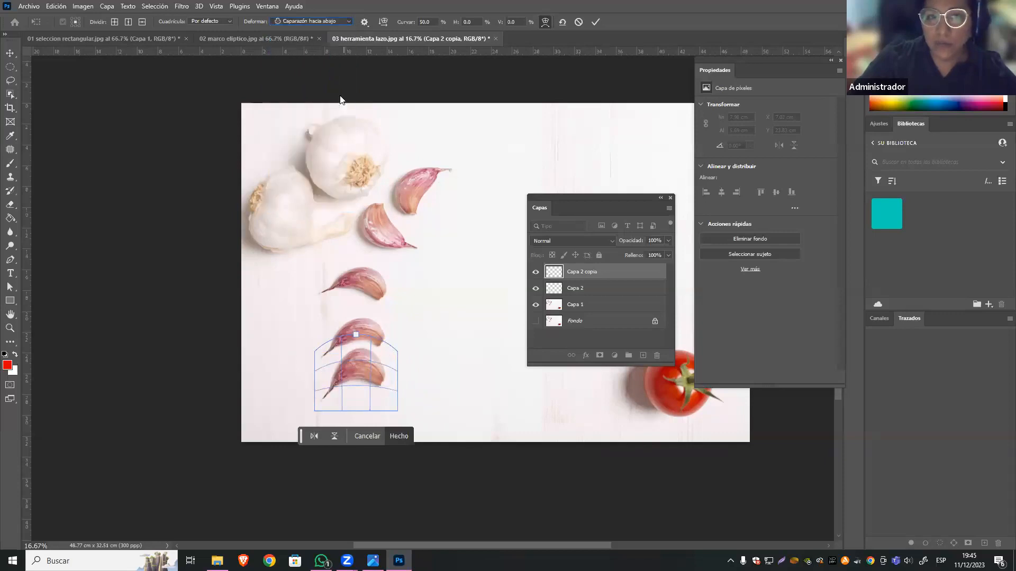
# Warp the Capa 2 copia clove with the Inflar preset, and refine its side and upper mesh handles in custom (A medida) mode.
pyautogui.click(340, 22)
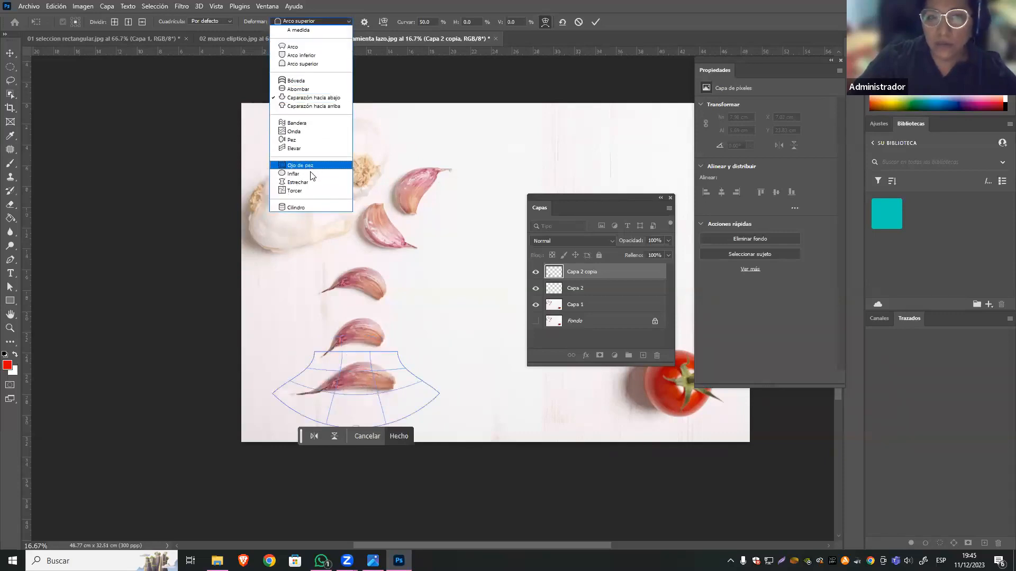
pyautogui.click(296, 174)
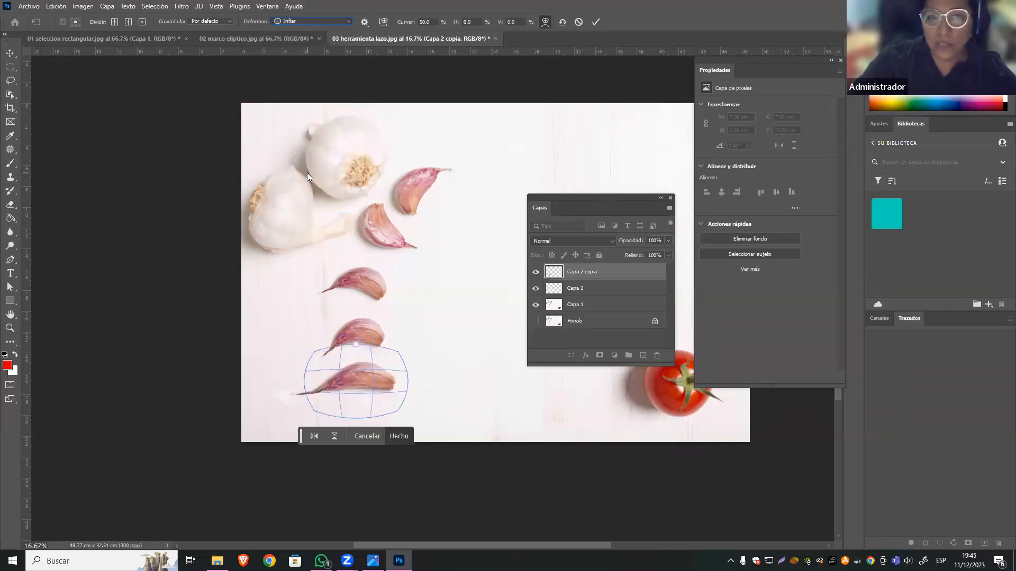
pyautogui.click(336, 21)
pyautogui.click(319, 32)
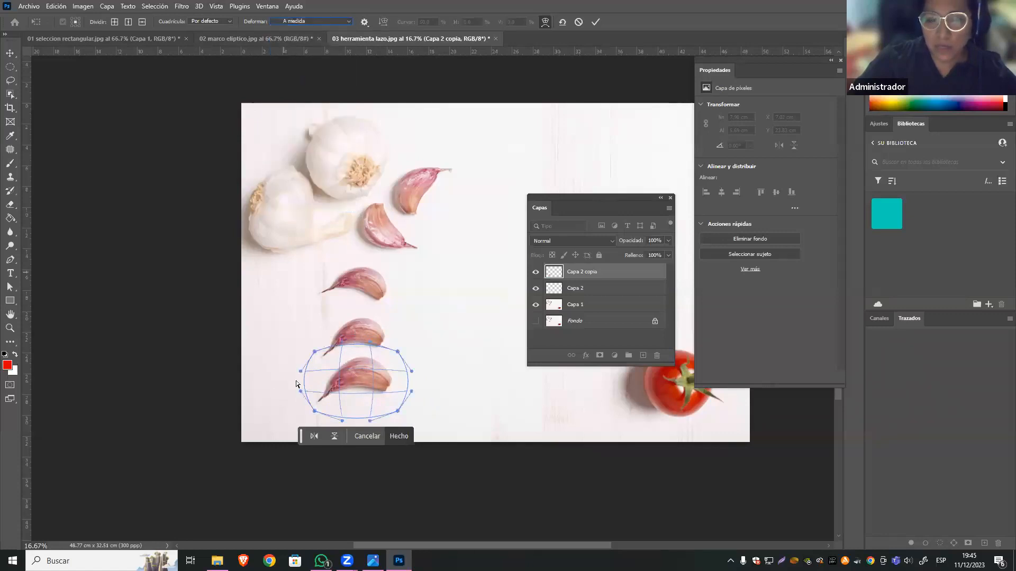
pyautogui.moveTo(300, 373); pyautogui.dragTo(323, 387)
pyautogui.moveTo(412, 371); pyautogui.dragTo(394, 378)
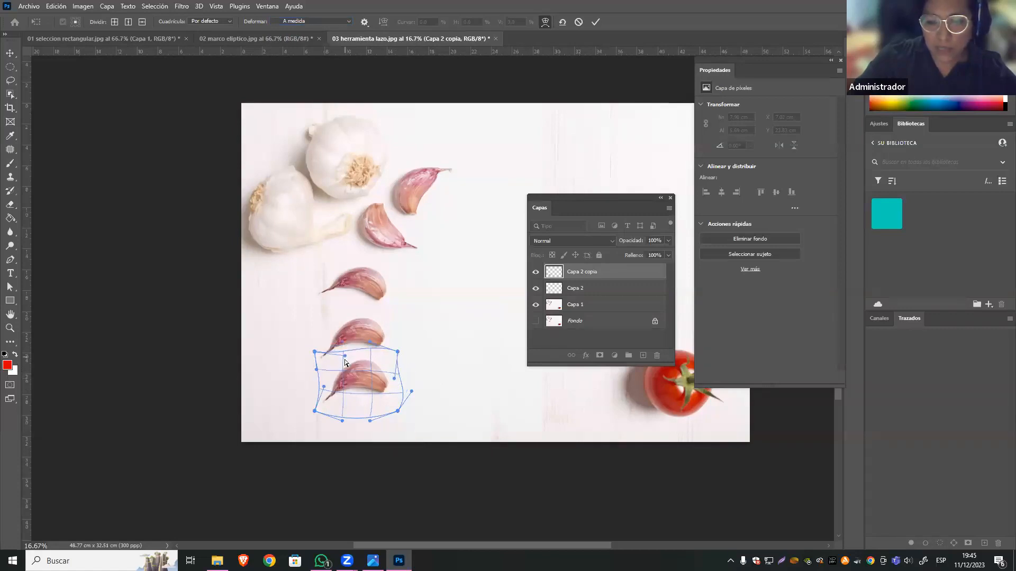
pyautogui.moveTo(369, 346); pyautogui.dragTo(350, 356)
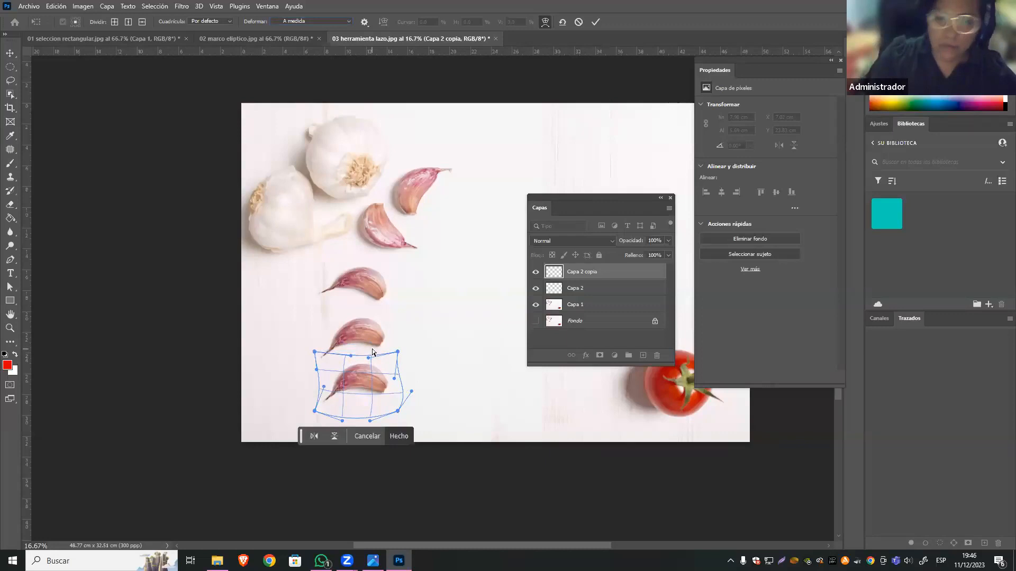
pyautogui.press('Return')
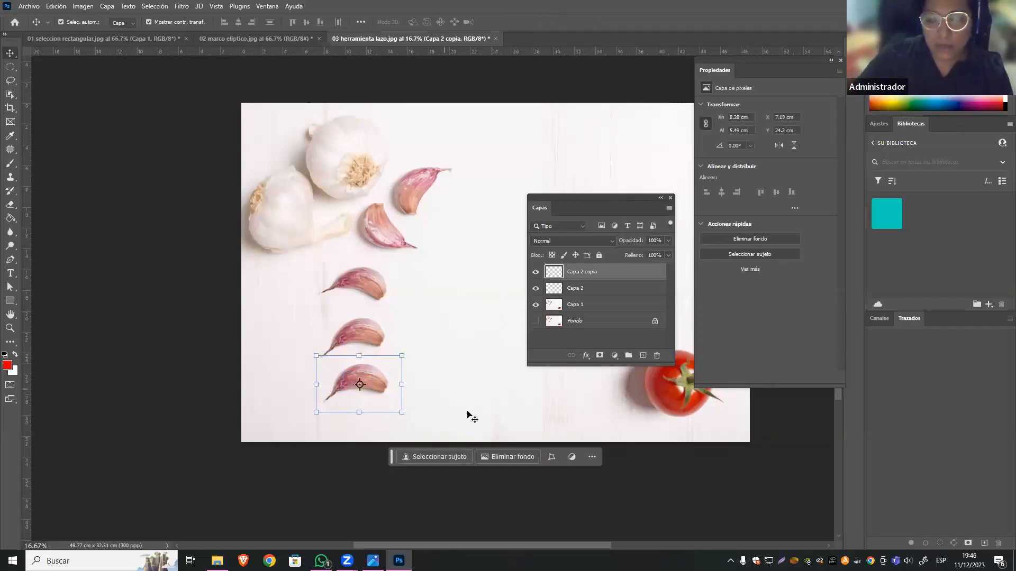
# Deselect the clove layer and open the 04 lazo poligonal image from the IMÁGENES folder, accepting the profile handling.
pyautogui.click(468, 351)
pyautogui.click(383, 376)
pyautogui.click(240, 151)
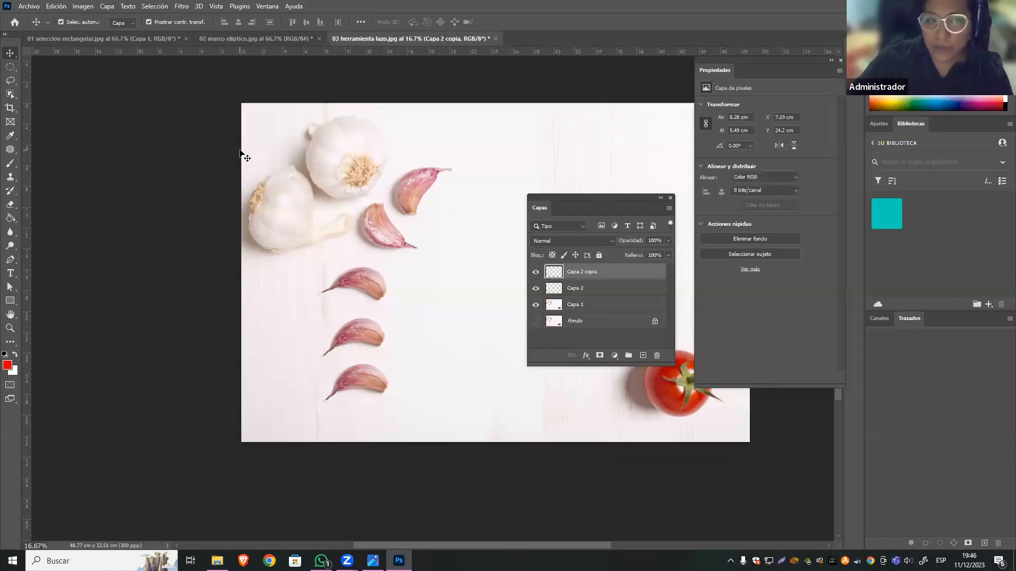
pyautogui.click(26, 7)
pyautogui.click(31, 27)
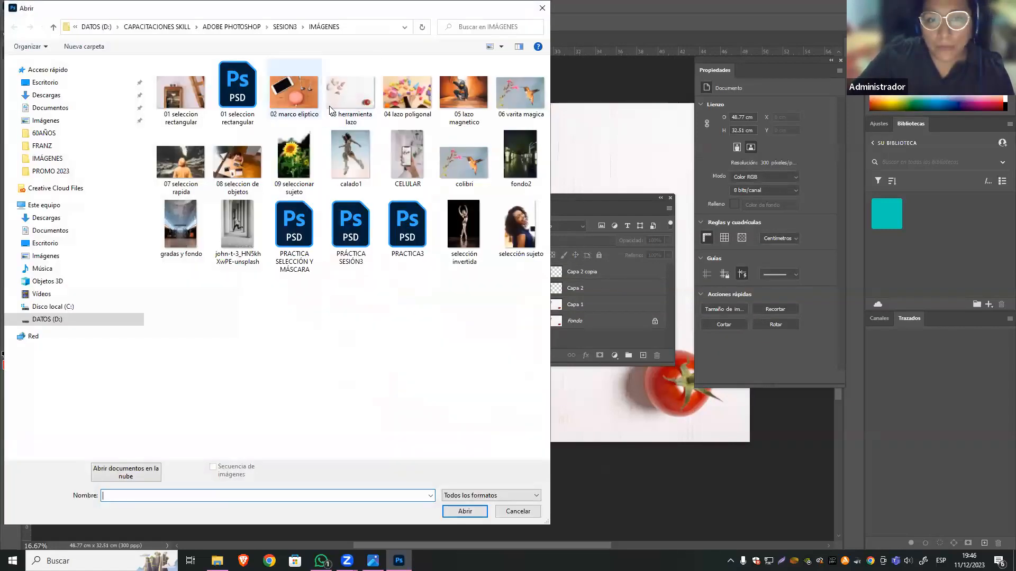
pyautogui.click(412, 106)
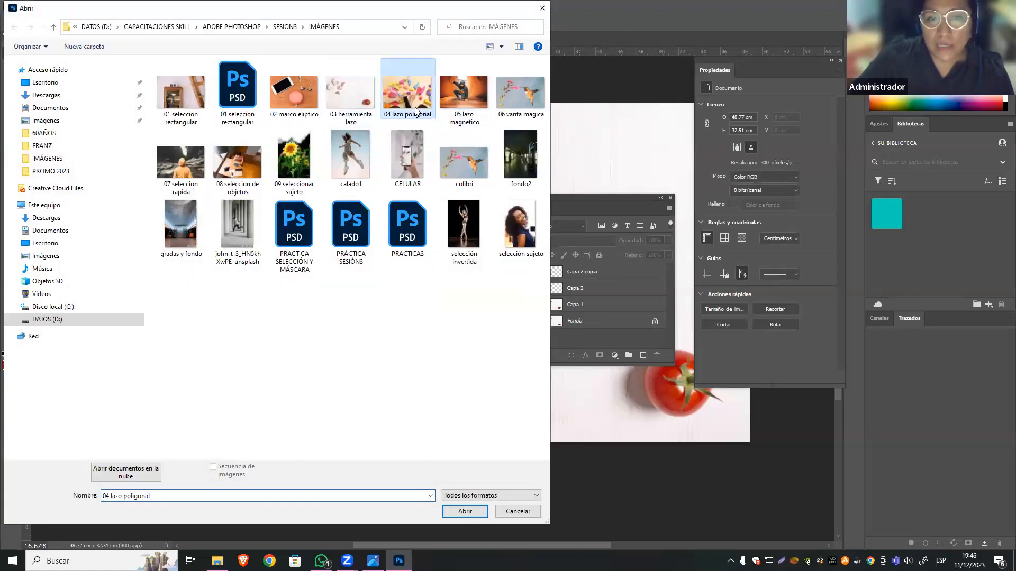
pyautogui.click(460, 510)
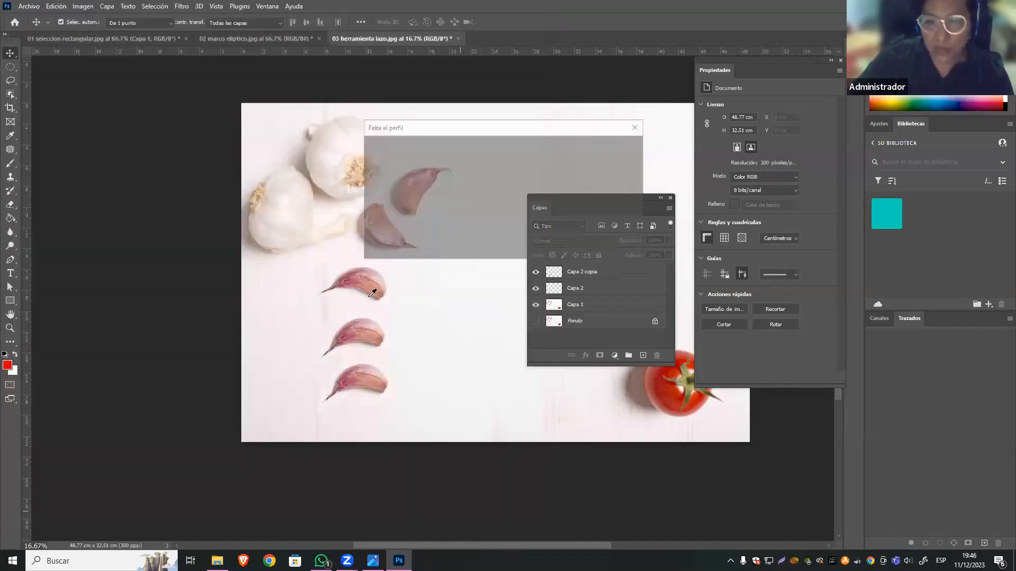
pyautogui.click(570, 246)
pyautogui.press('v')
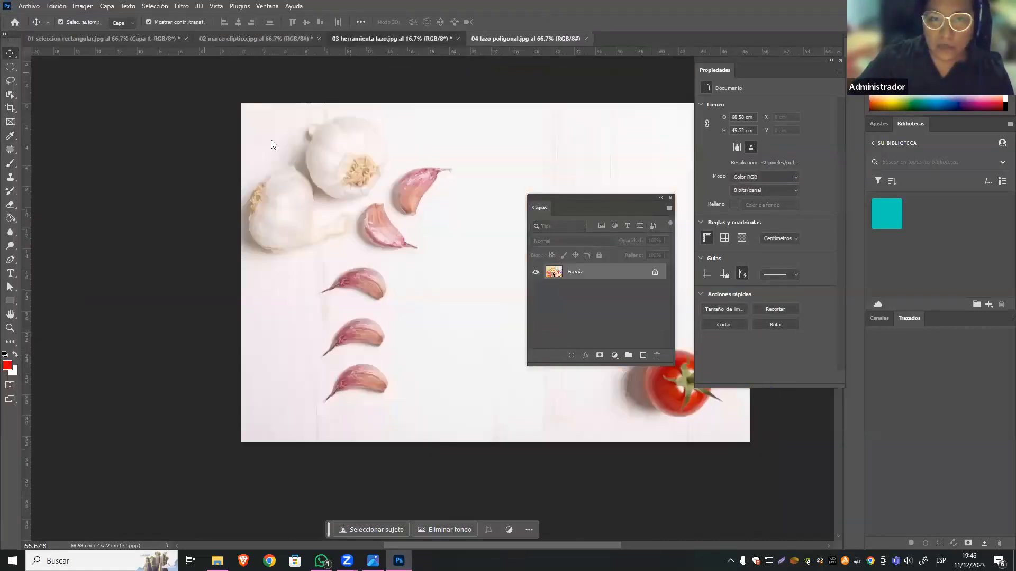
# Duplicate the Fondo layer in 04 lazo poligonal.jpg and hide the original background layer.
pyautogui.click(10, 81)
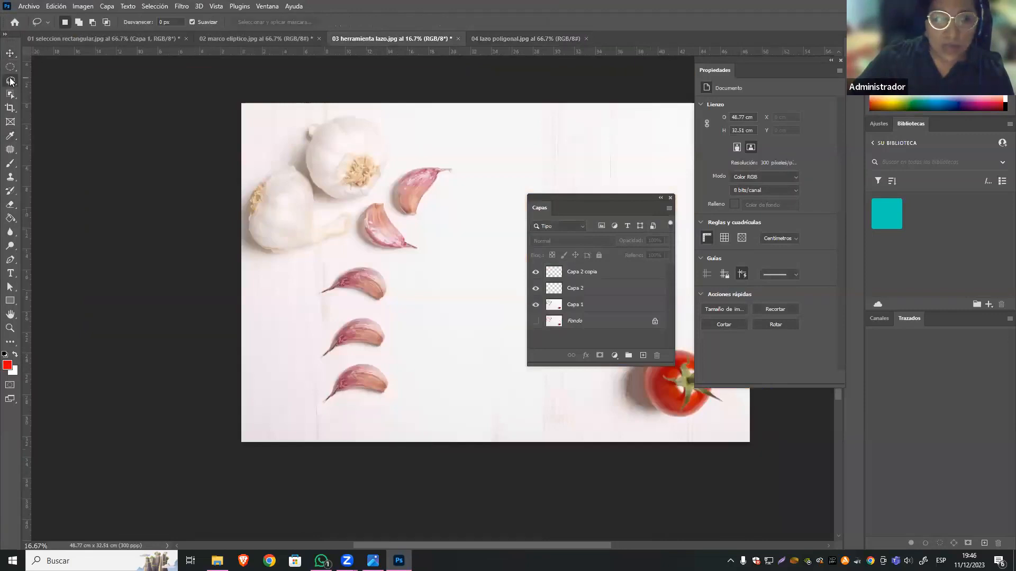
pyautogui.click(104, 83)
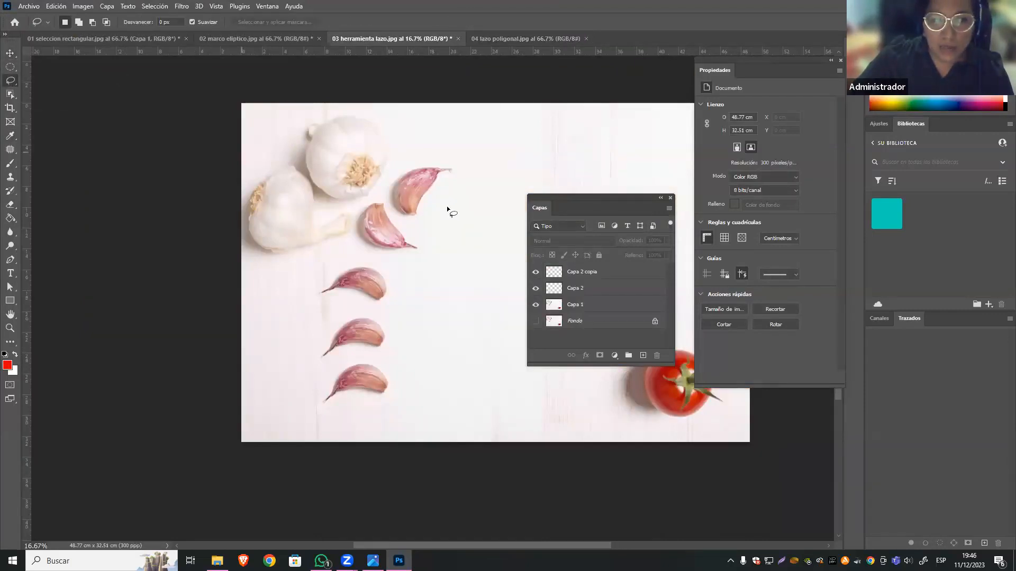
pyautogui.click(514, 39)
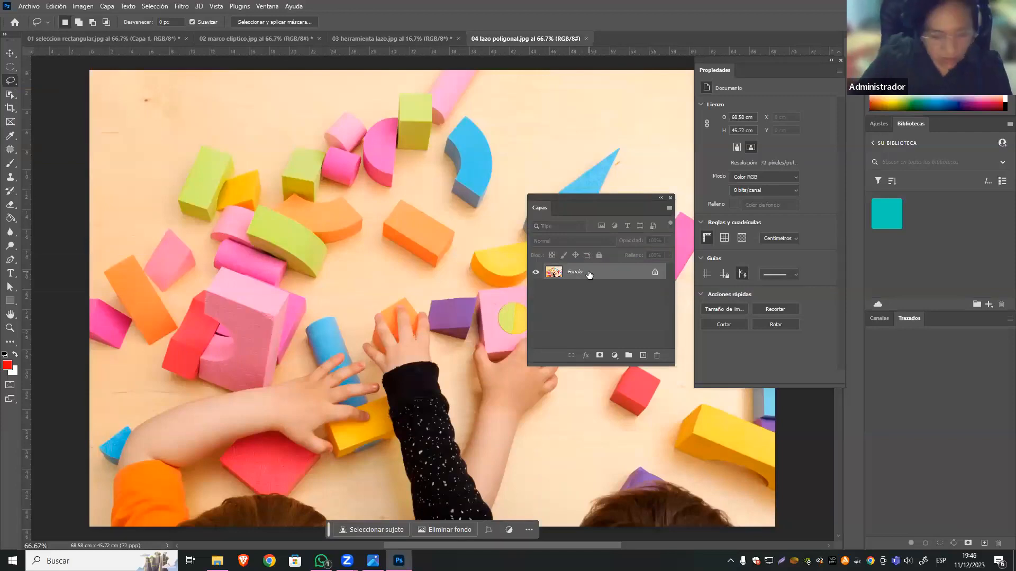
pyautogui.hotkey('ctrl', 'j')
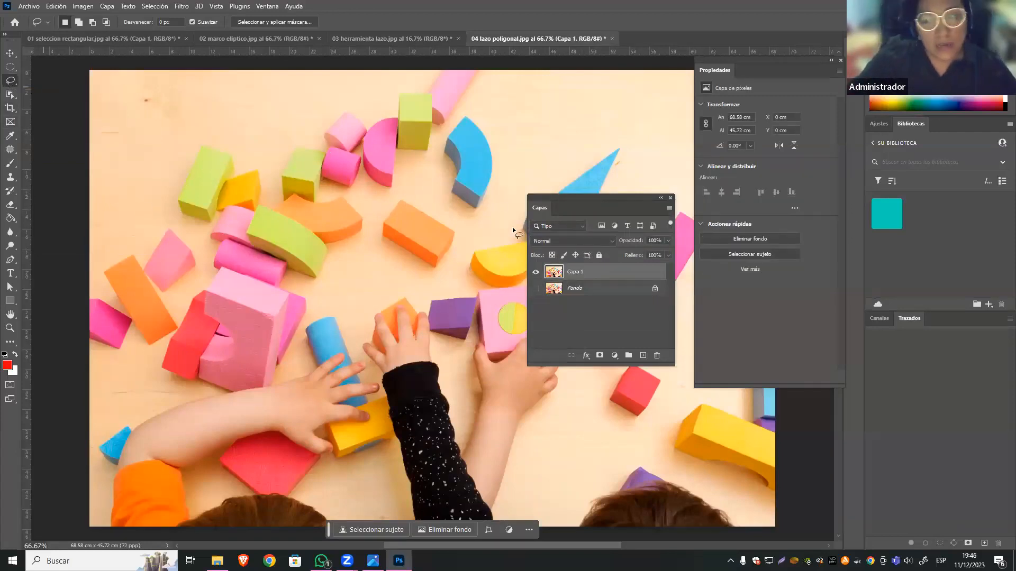
# Switch to the Polygonal Lasso tool and move the Layers panel clear of the blocks in the middle of the image.
pyautogui.rightClick(14, 79)
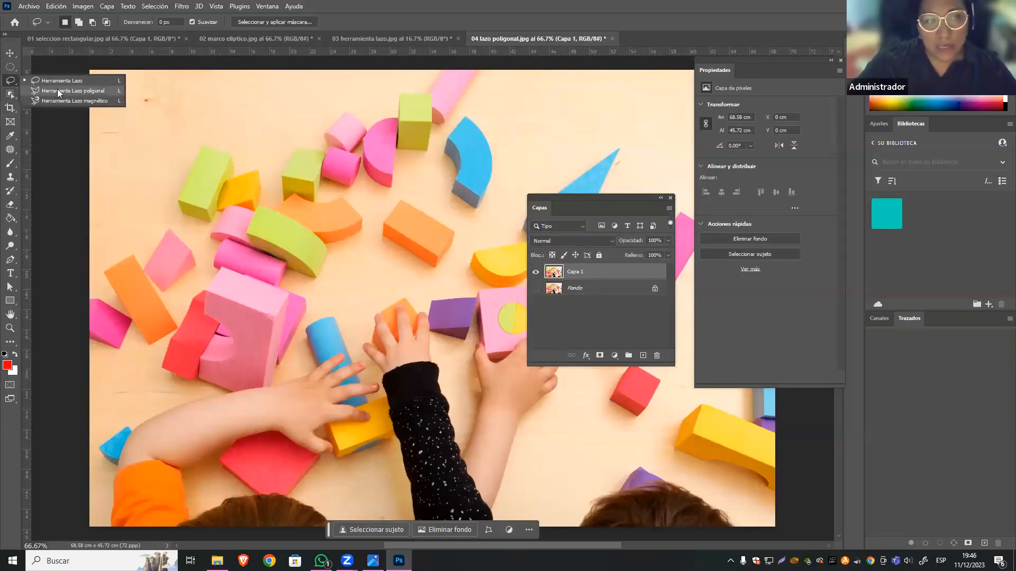
pyautogui.click(100, 90)
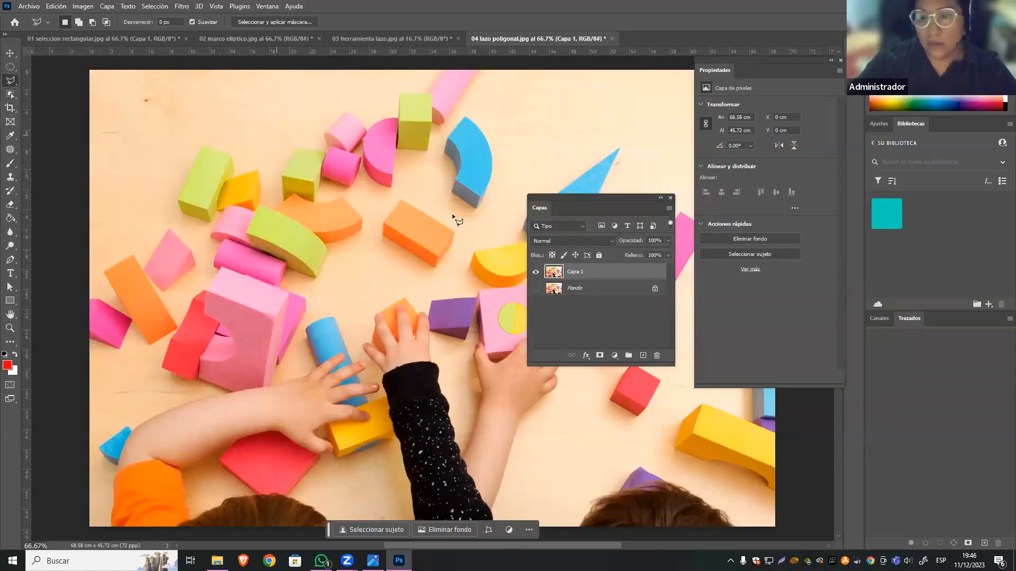
pyautogui.moveTo(559, 197); pyautogui.dragTo(635, 226)
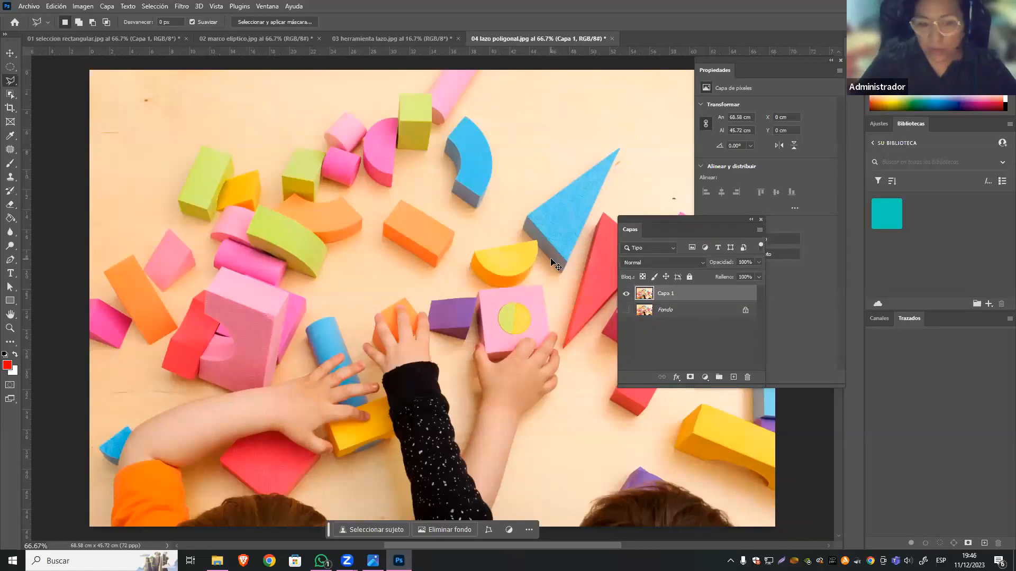
# Select the orange rectangular block near the middle of the image with the Polygonal Lasso, placing a point at each outer corner and closing the outline.
pyautogui.hotkey('ctrl', '+')
pyautogui.hotkey('ctrl', '+')
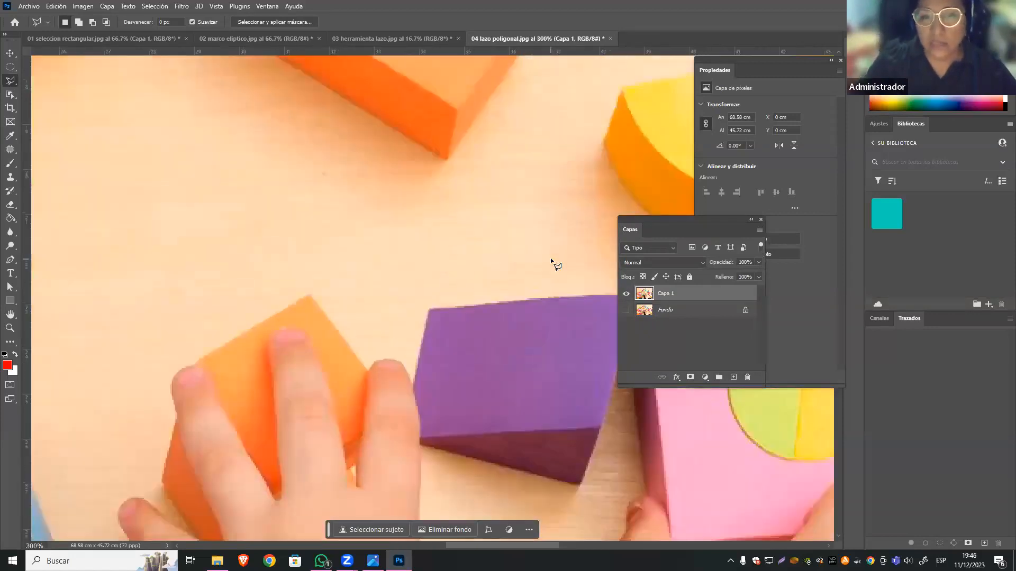
pyautogui.moveTo(490, 116)
pyautogui.mouseDown()
pyautogui.moveTo(485, 319)
pyautogui.moveTo(463, 370)
pyautogui.mouseUp()
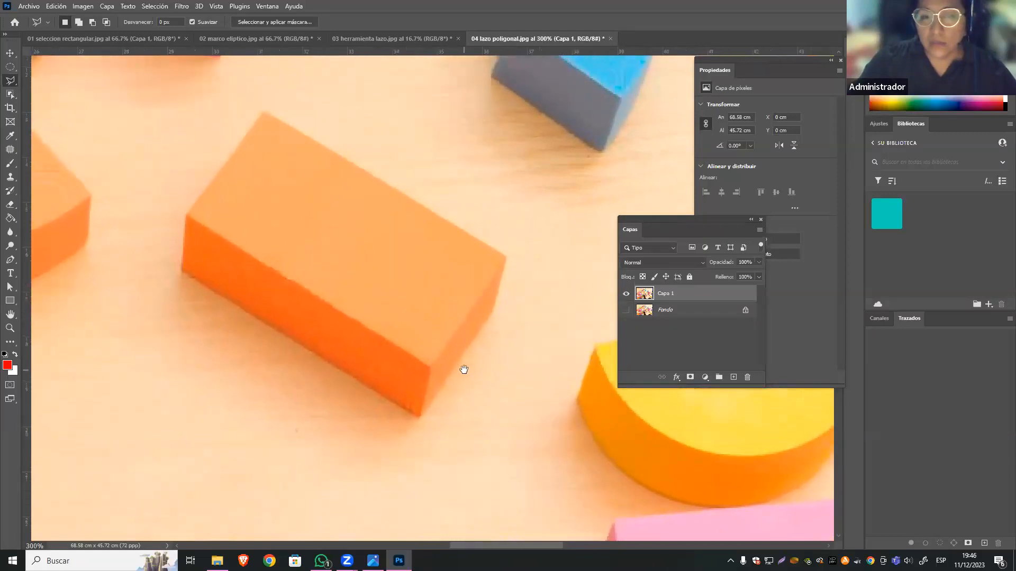
pyautogui.click(505, 256)
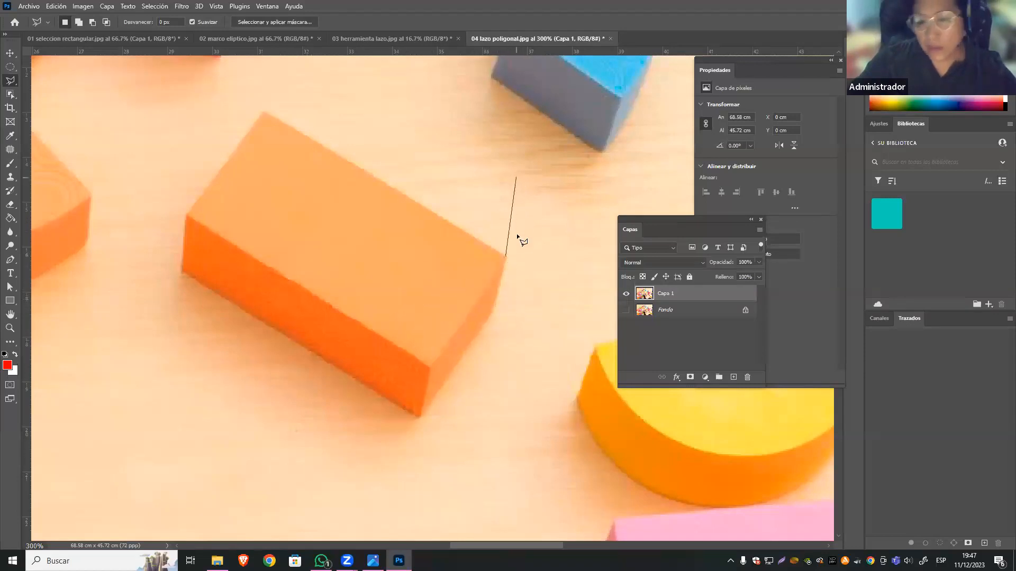
pyautogui.click(493, 310)
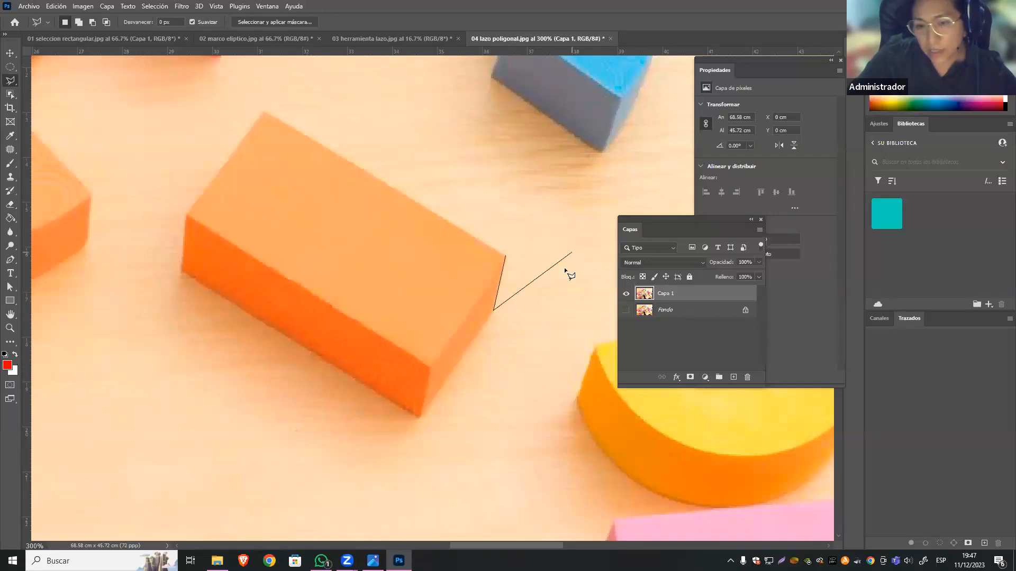
pyautogui.click(420, 417)
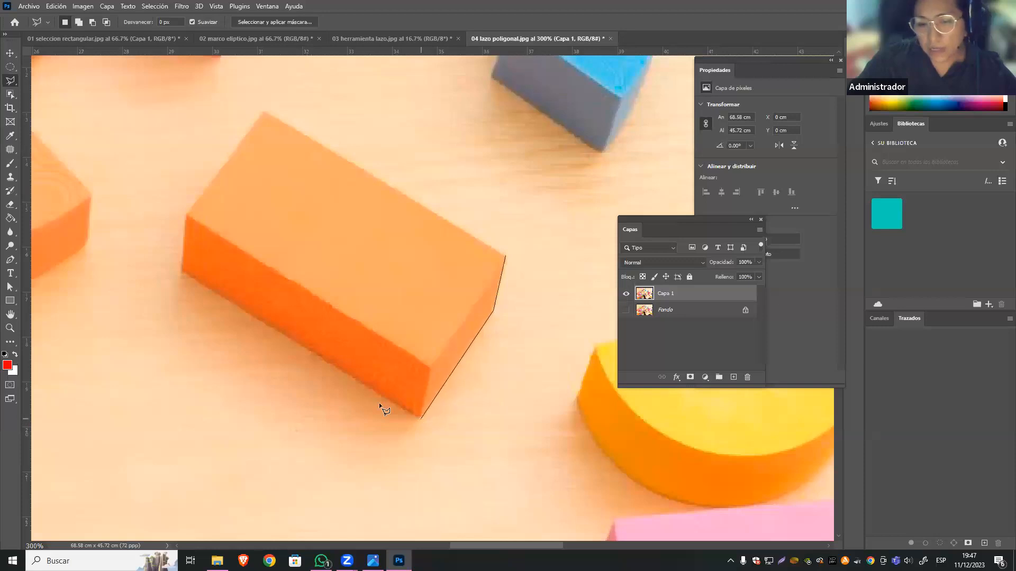
pyautogui.click(181, 270)
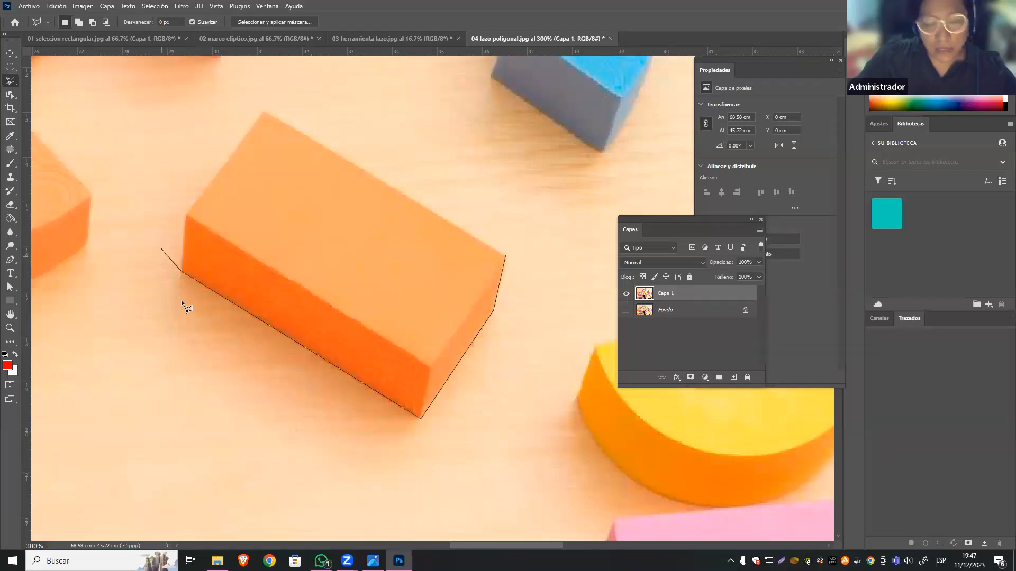
pyautogui.press('BackSpace')
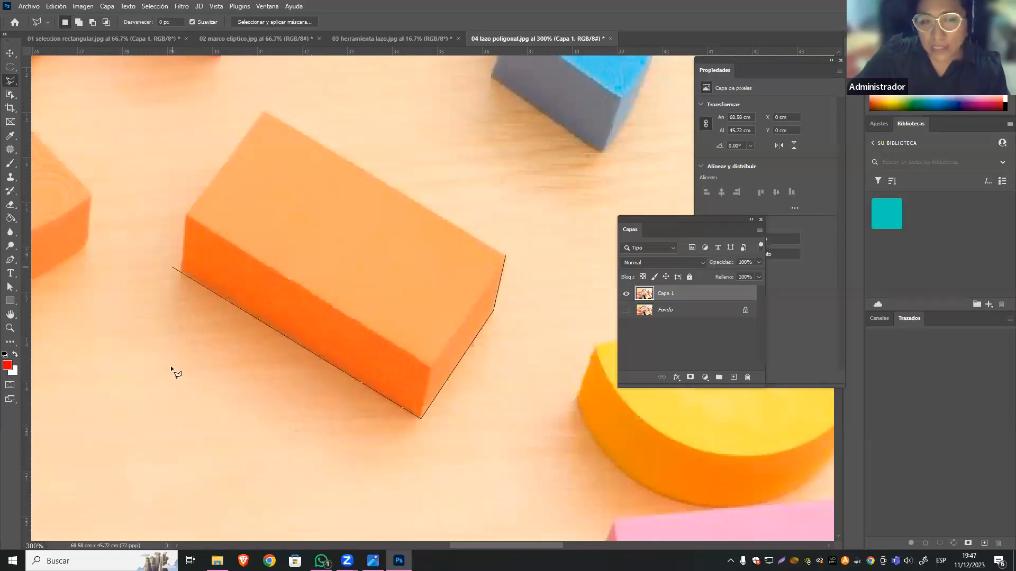
pyautogui.click(181, 260)
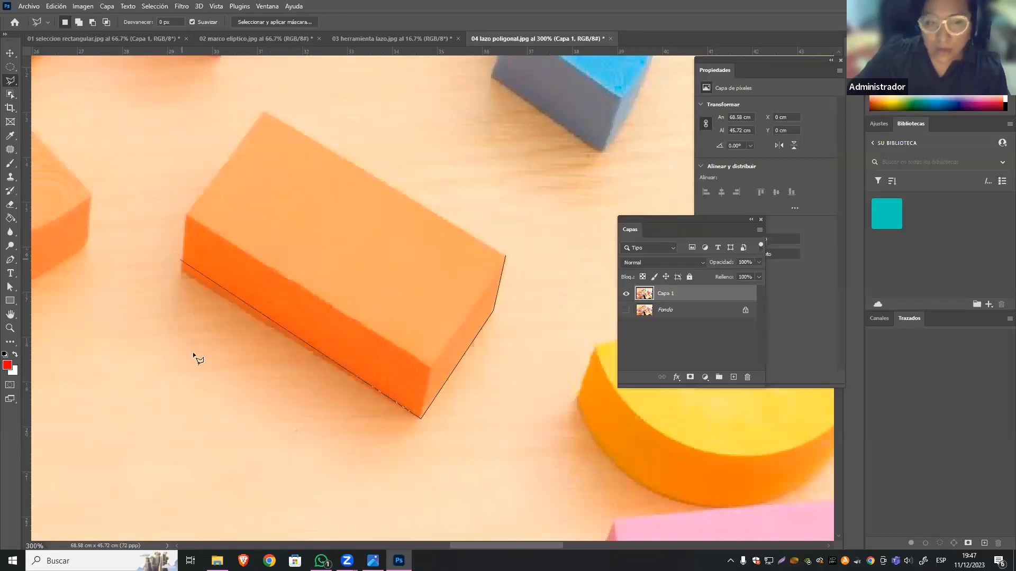
pyautogui.click(181, 270)
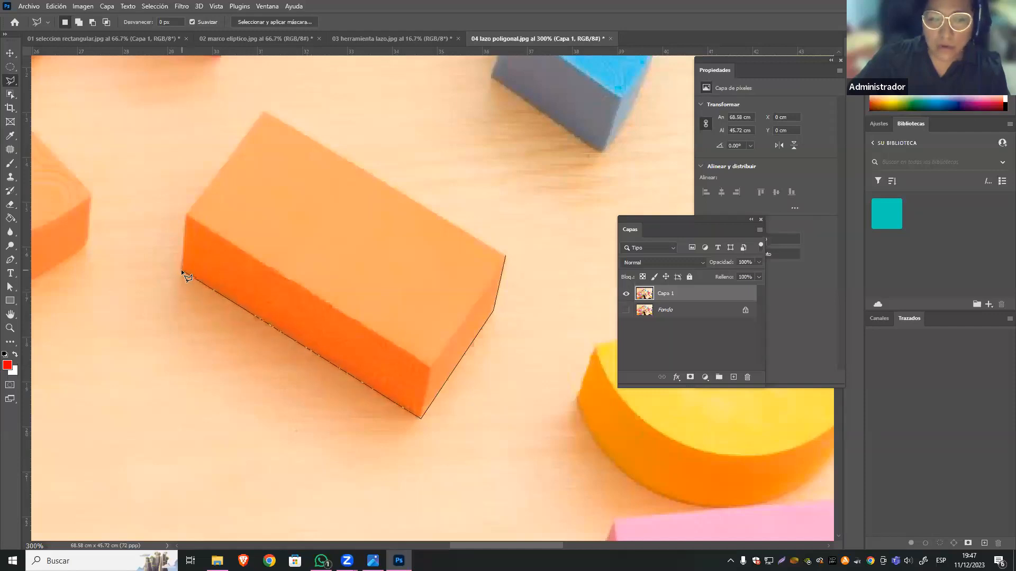
pyautogui.click(186, 216)
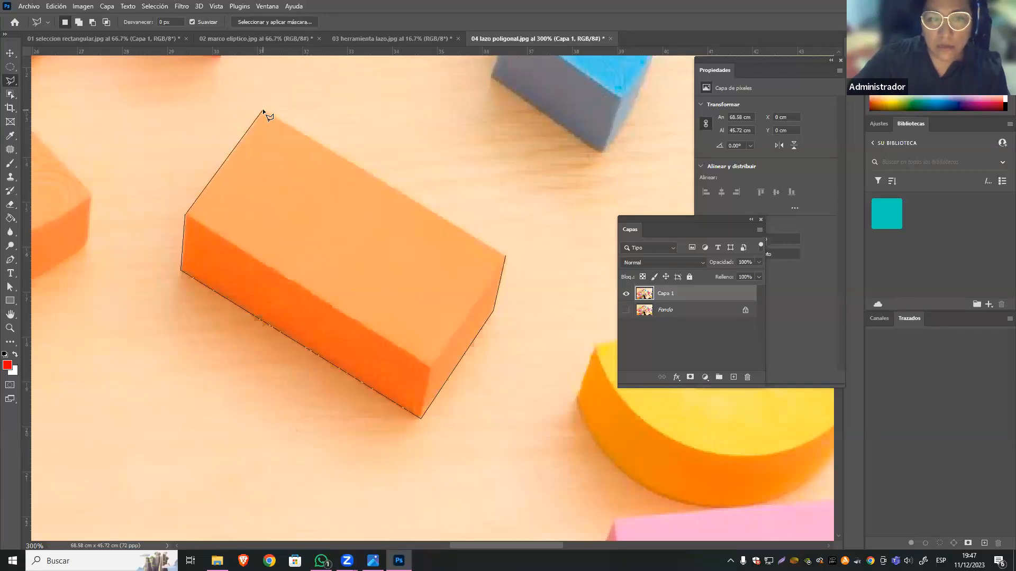
pyautogui.click(262, 109)
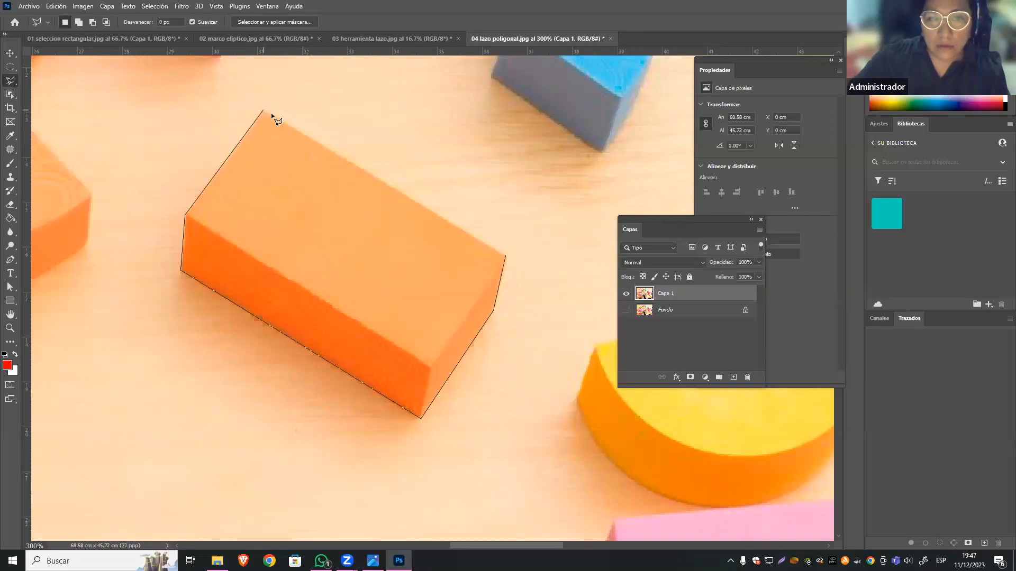
pyautogui.click(503, 254)
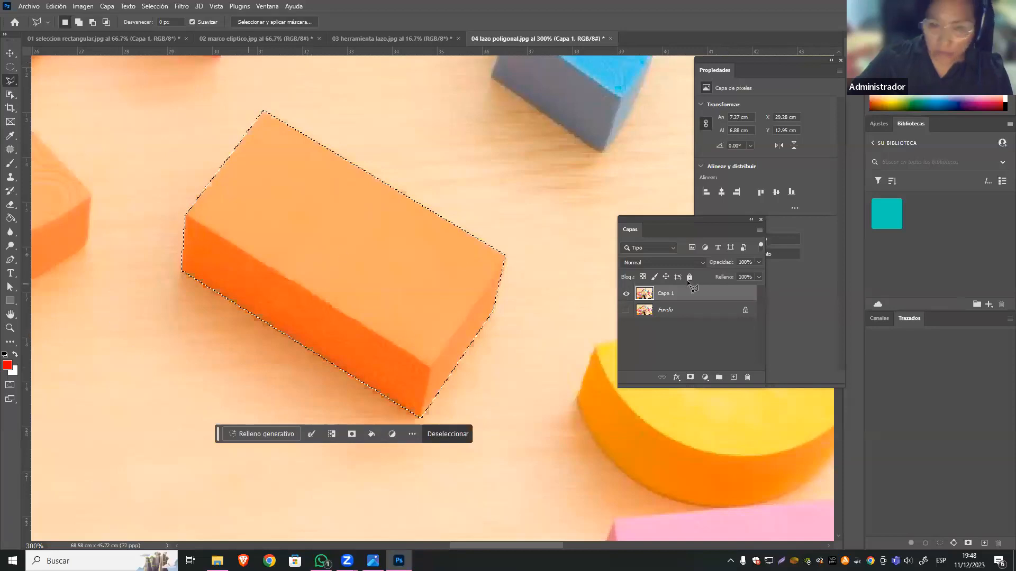
# Add a Brillo/contraste adjustment layer for the selected orange block with Brillo -2 and Contraste 40, and close its properties.
pyautogui.click(705, 377)
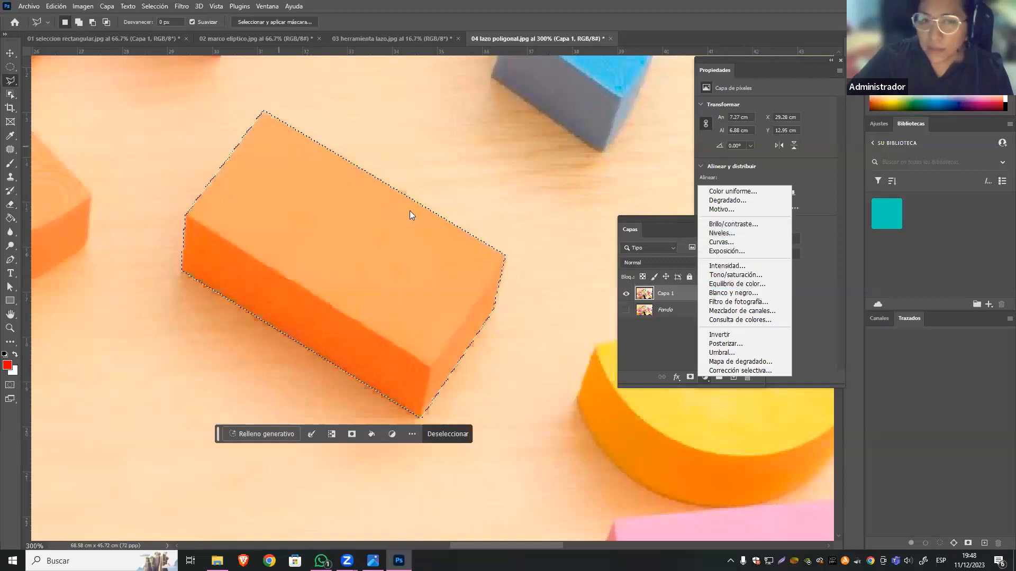
pyautogui.click(747, 224)
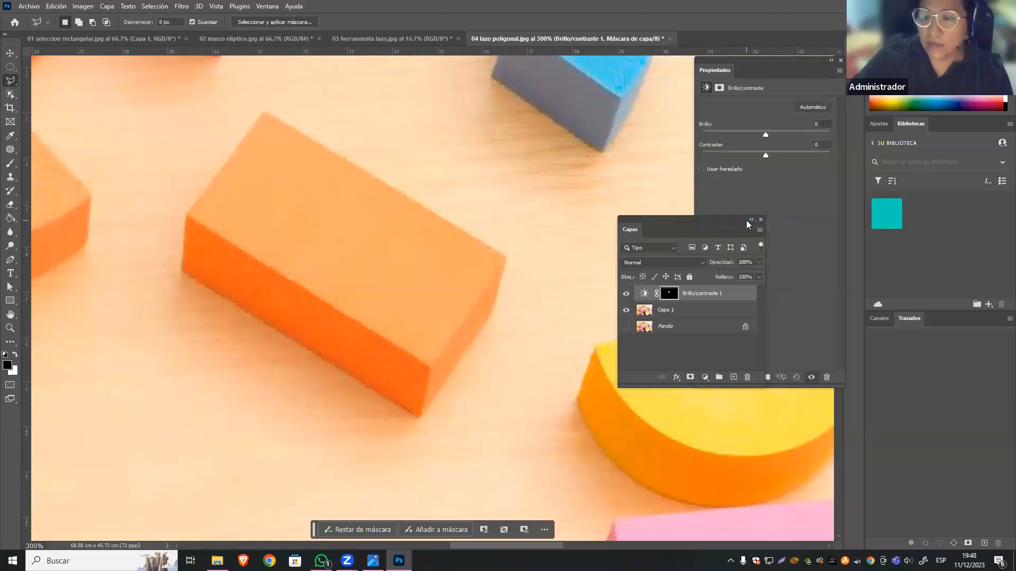
pyautogui.moveTo(734, 57); pyautogui.dragTo(829, 165)
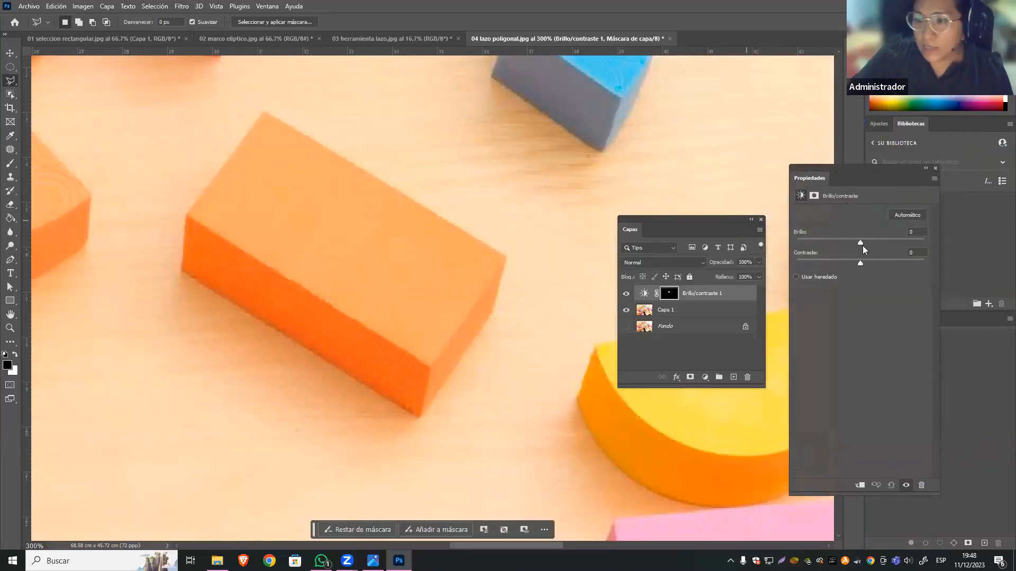
pyautogui.moveTo(860, 242); pyautogui.dragTo(907, 243)
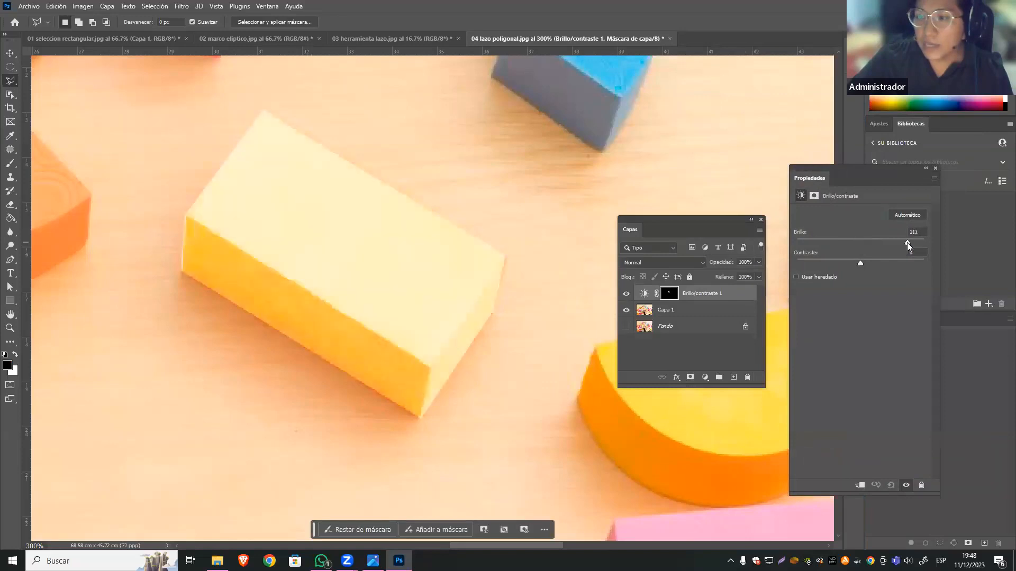
pyautogui.moveTo(817, 240); pyautogui.dragTo(886, 262)
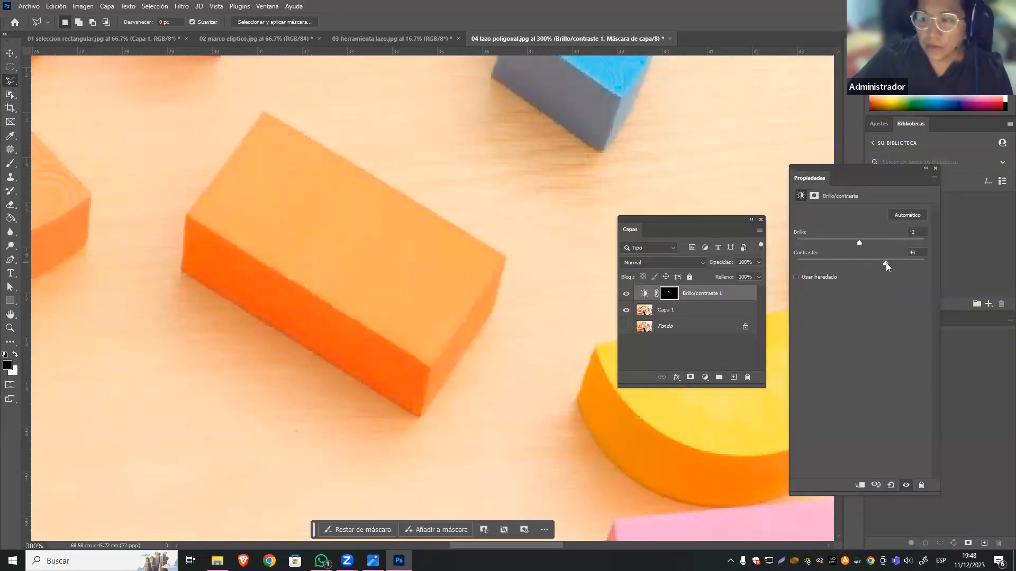
pyautogui.click(935, 169)
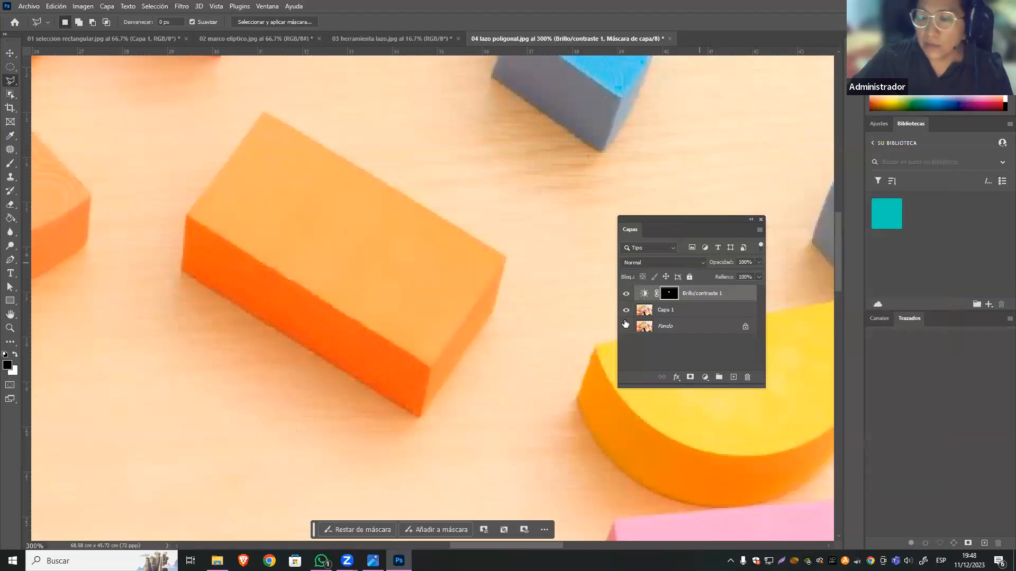
# Load the Brillo/contraste 1 mask as a selection and add a Tono/saturación adjustment layer directly above Capa 1.
pyautogui.keyDown('ctrl'); pyautogui.click(671, 295); pyautogui.keyUp('ctrl')
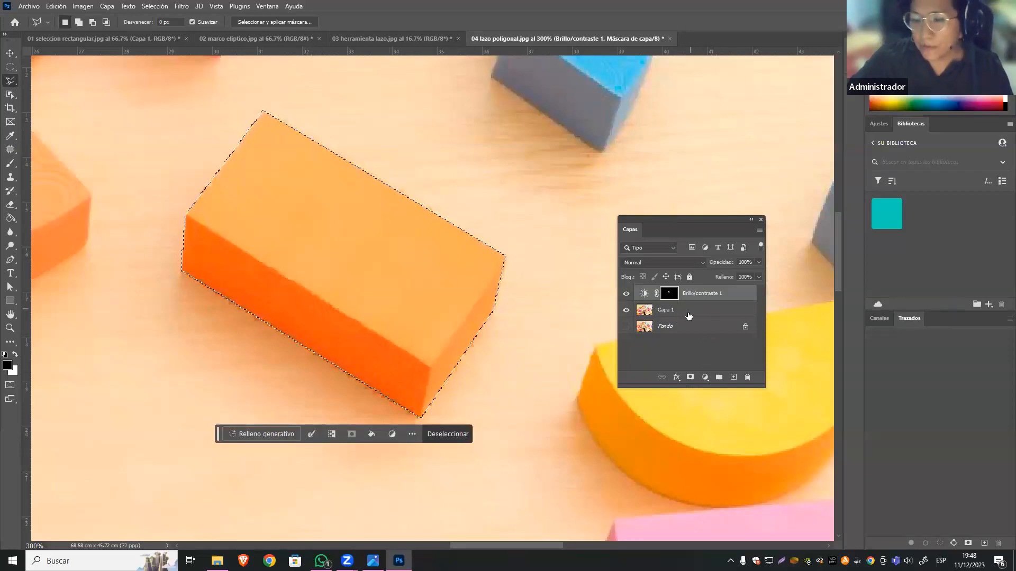
pyautogui.click(669, 312)
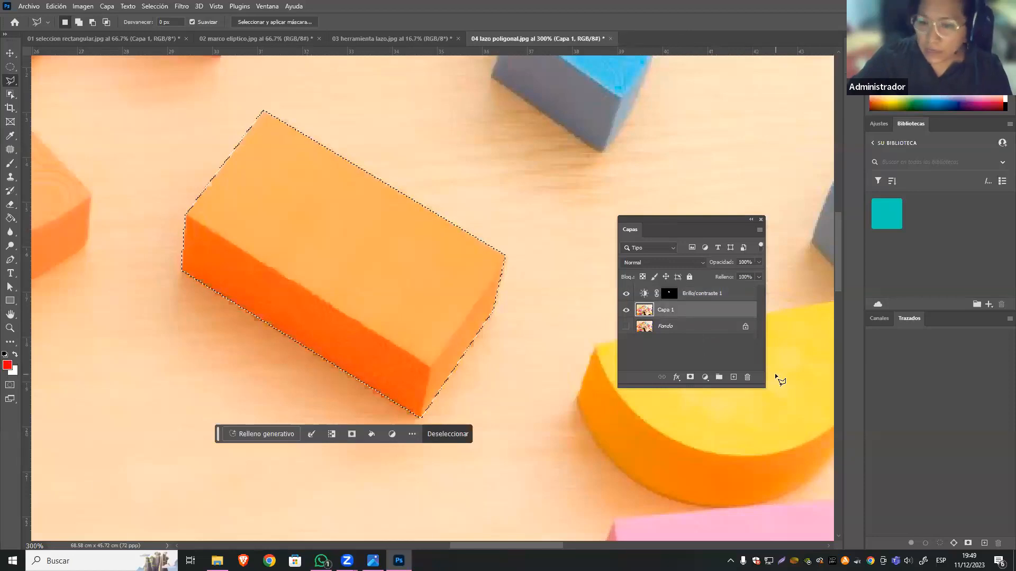
pyautogui.click(705, 377)
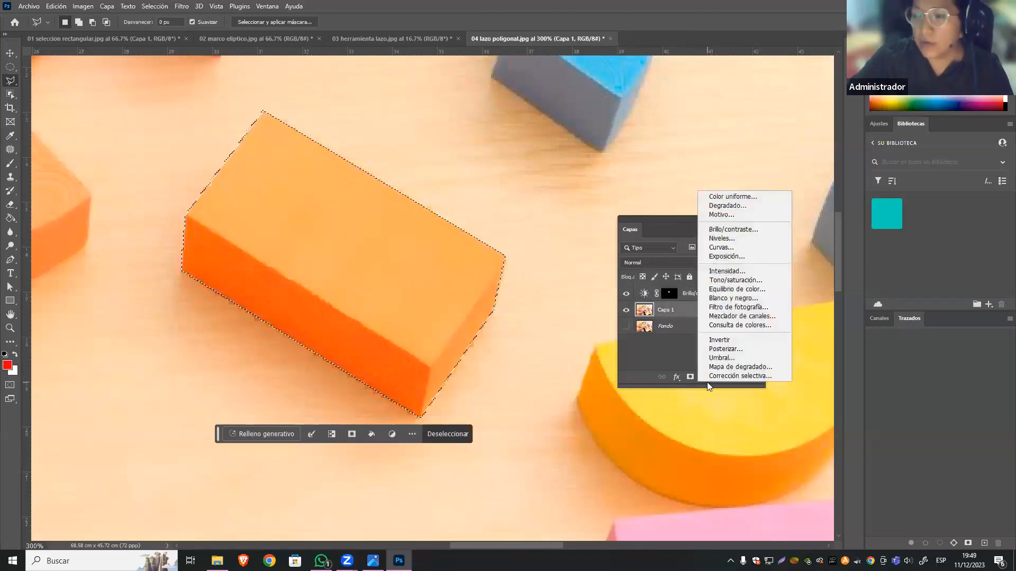
pyautogui.click(747, 281)
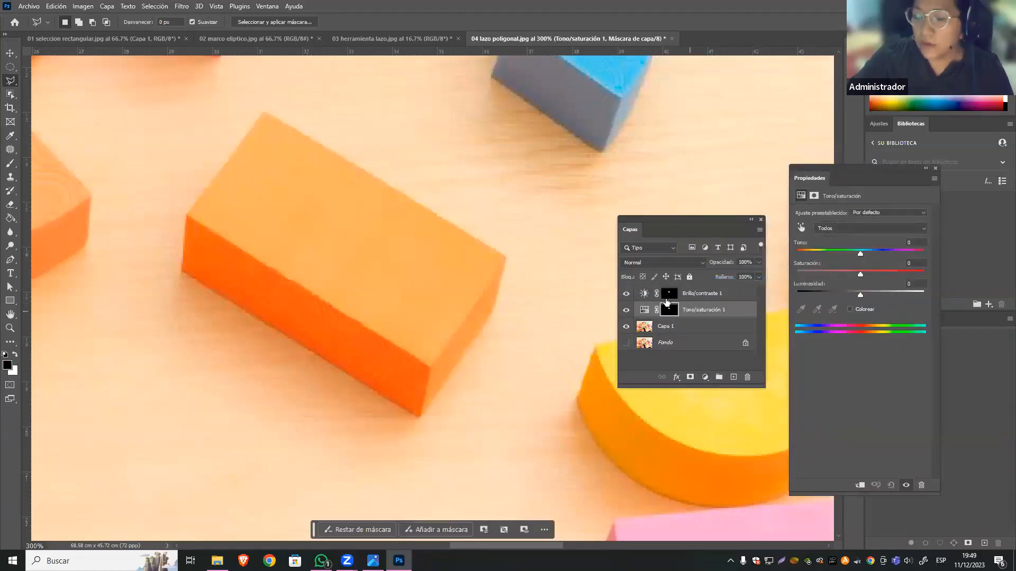
# Hide the Brillo/contraste 1 layer and set the Tono/saturación 1 layer to Tono +2 and Saturación +86, checking its effect on the block.
pyautogui.click(720, 292)
pyautogui.click(626, 294)
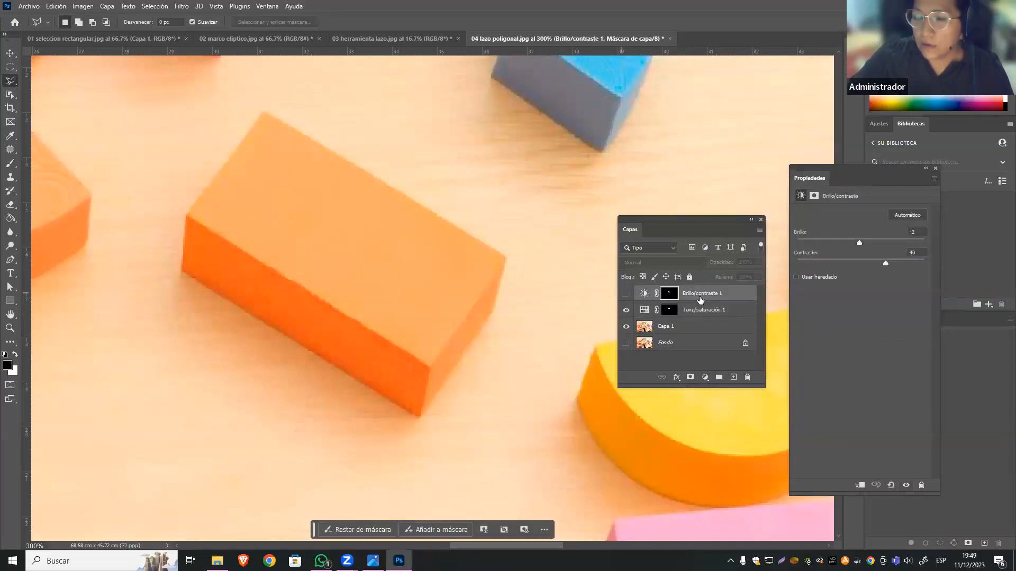
pyautogui.click(723, 313)
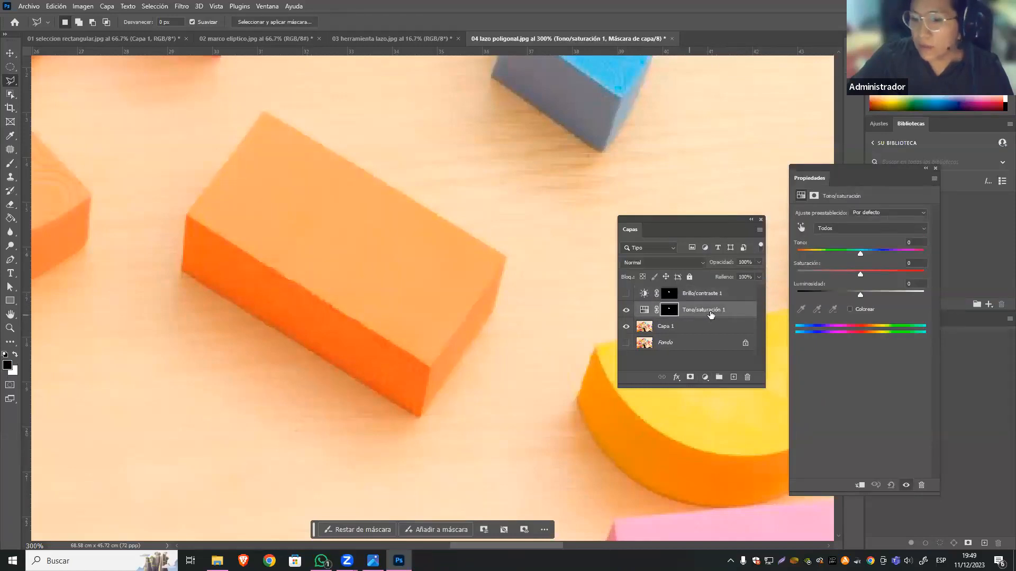
pyautogui.click(644, 310)
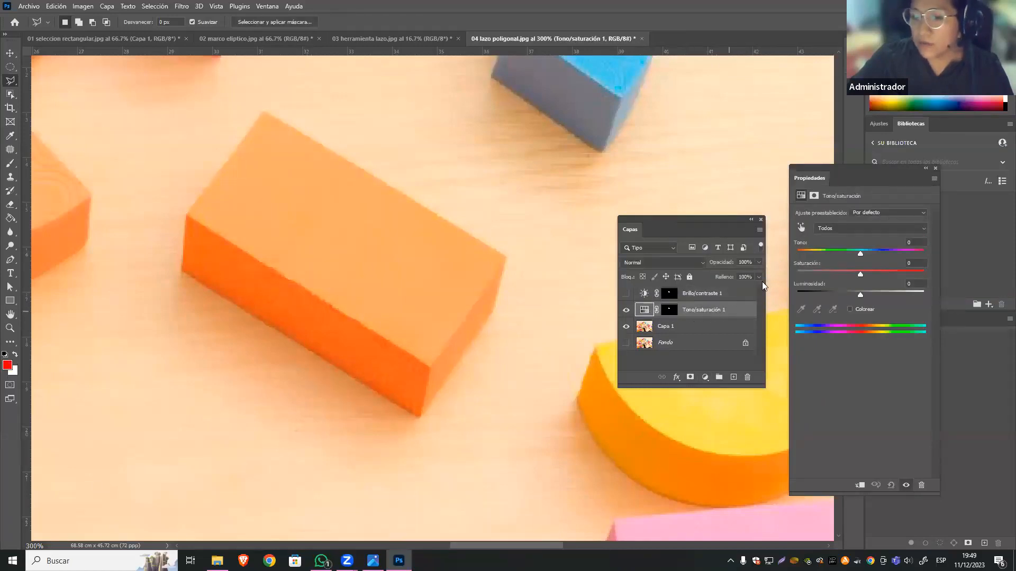
pyautogui.moveTo(862, 255)
pyautogui.mouseDown()
pyautogui.moveTo(800, 253)
pyautogui.moveTo(883, 253)
pyautogui.moveTo(861, 254)
pyautogui.mouseUp()
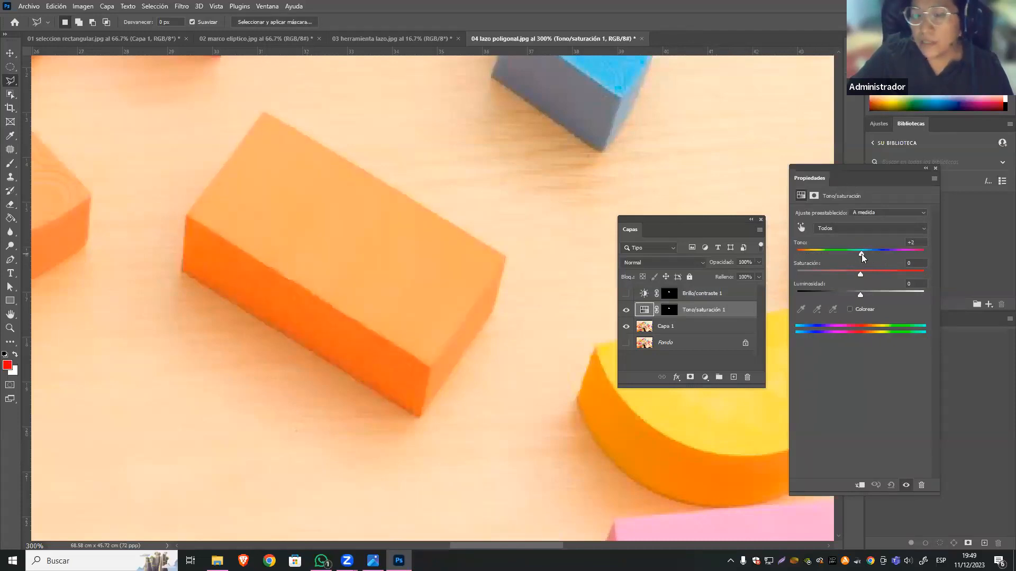
pyautogui.moveTo(858, 272); pyautogui.dragTo(866, 272)
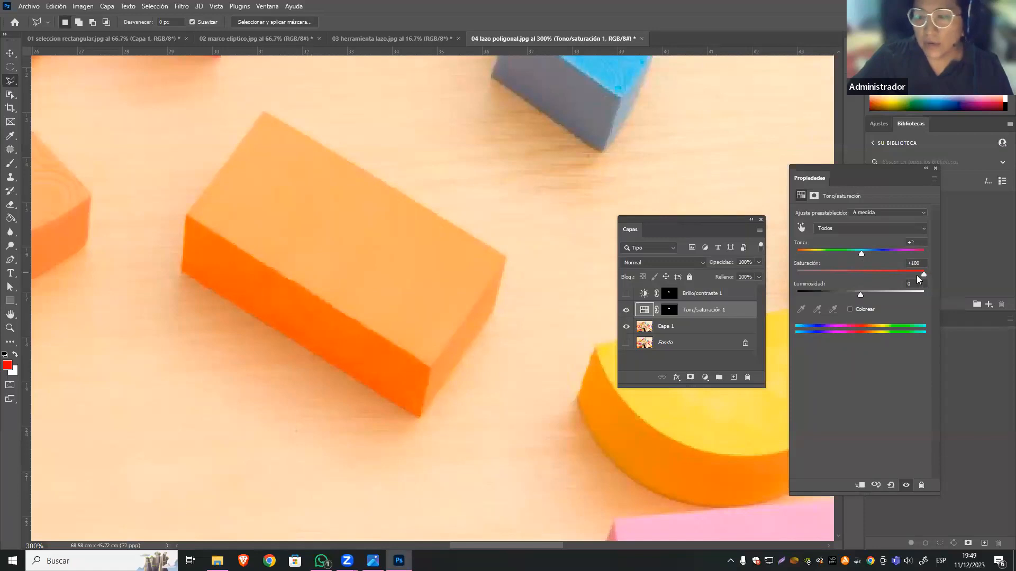
pyautogui.moveTo(854, 276); pyautogui.dragTo(889, 277)
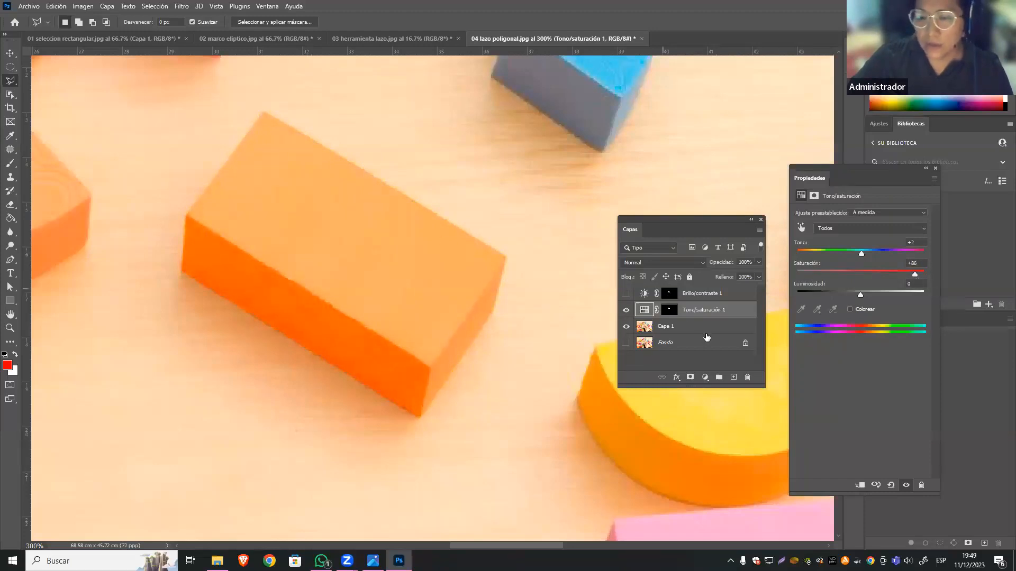
pyautogui.click(625, 311)
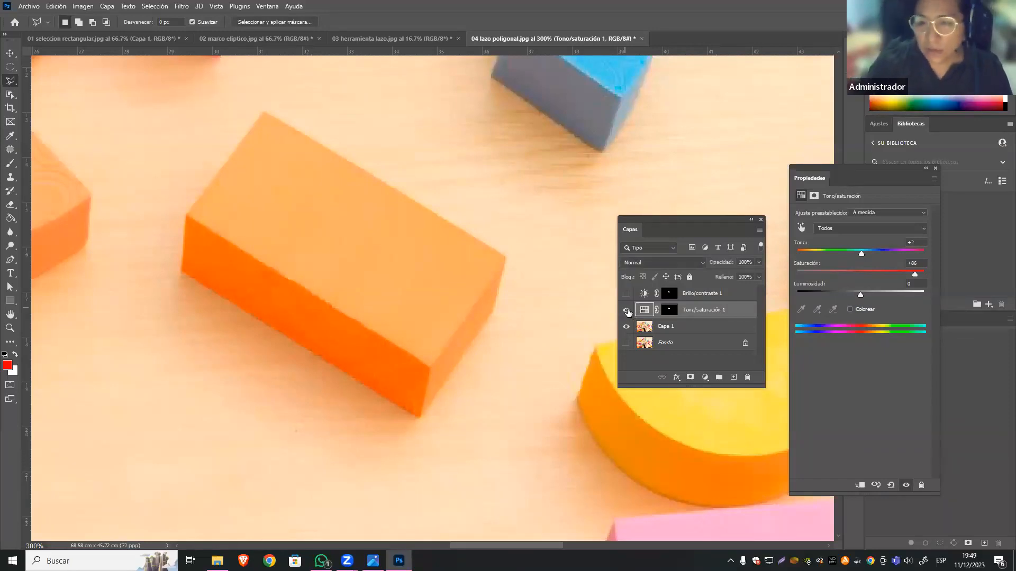
# Display the variants available in the lasso tool group.
pyautogui.hotkey('ctrl', '+')
pyautogui.hotkey('ctrl', '-')
pyautogui.hotkey('ctrl', '-')
pyautogui.hotkey('ctrl', '-')
pyautogui.hotkey('ctrl', '-')
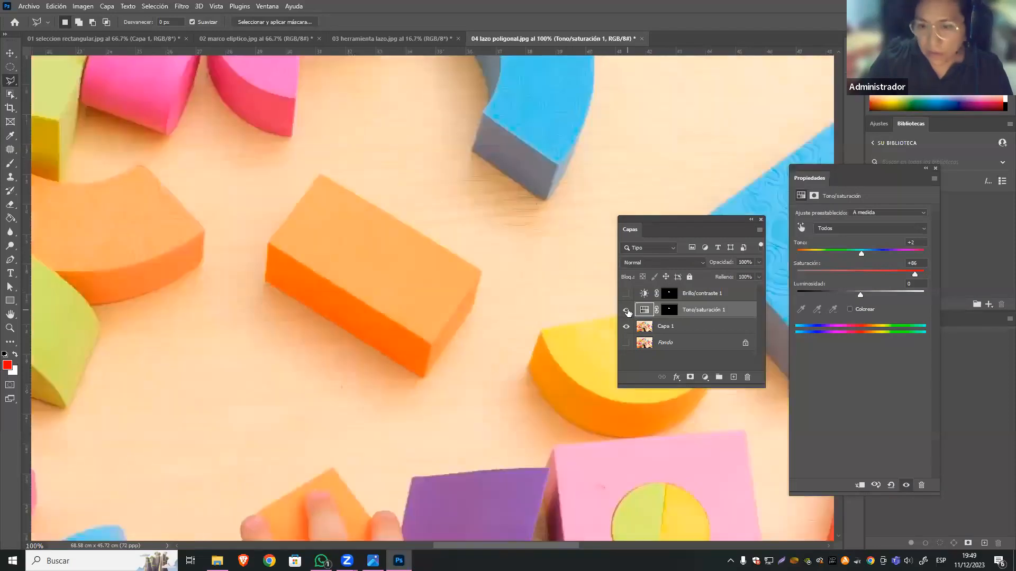
pyautogui.hotkey('ctrl', '-')
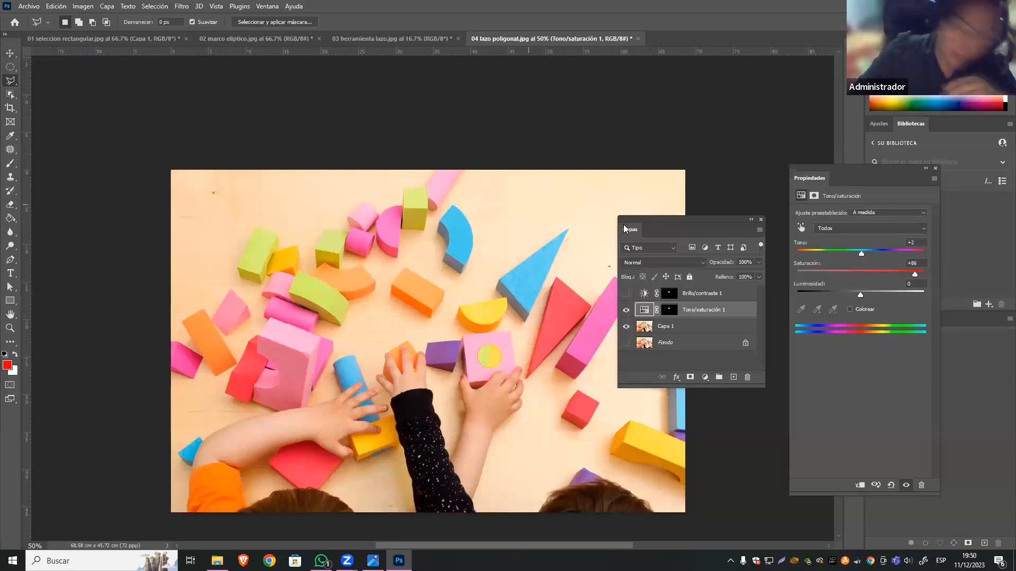
pyautogui.click(16, 94)
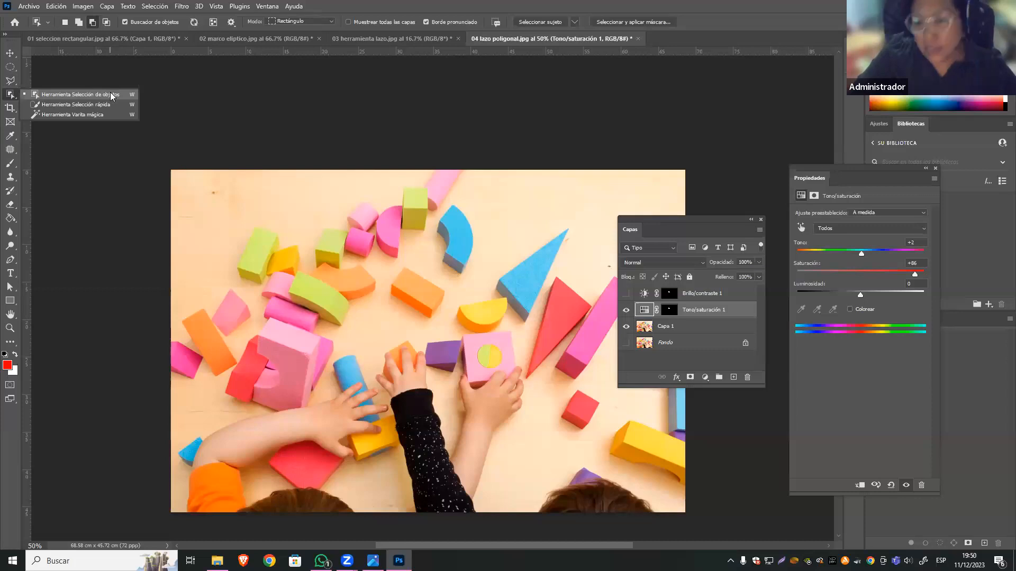
pyautogui.click(11, 81)
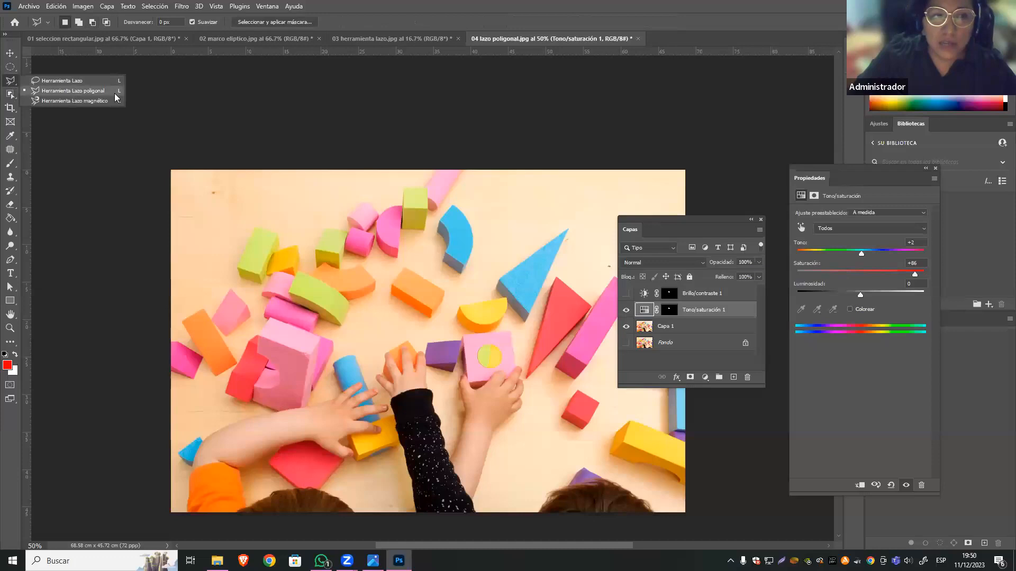
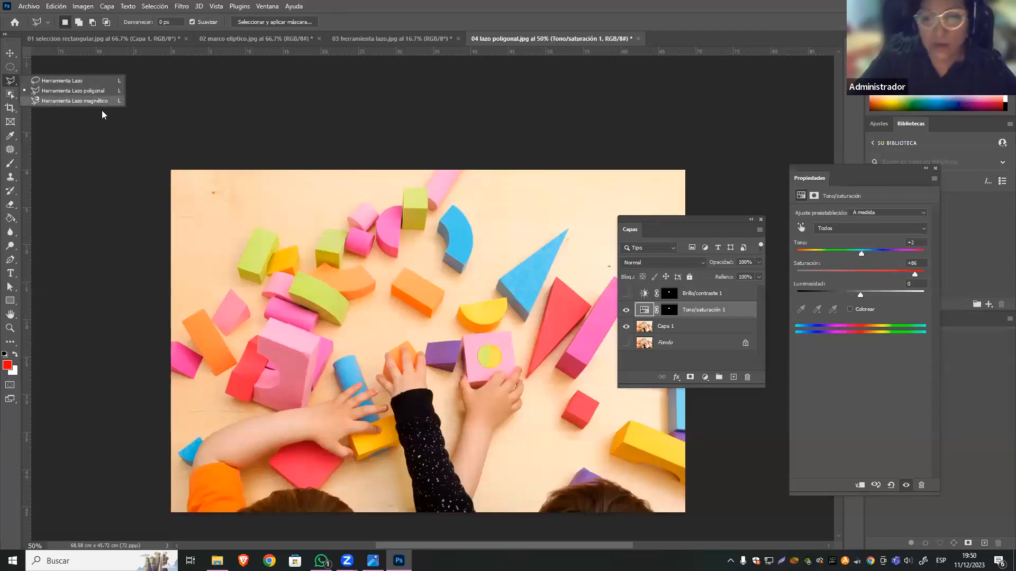
# Open the image 05 lazo magnetico and move the Layers panel off the picture.
pyautogui.click(36, 7)
pyautogui.click(36, 8)
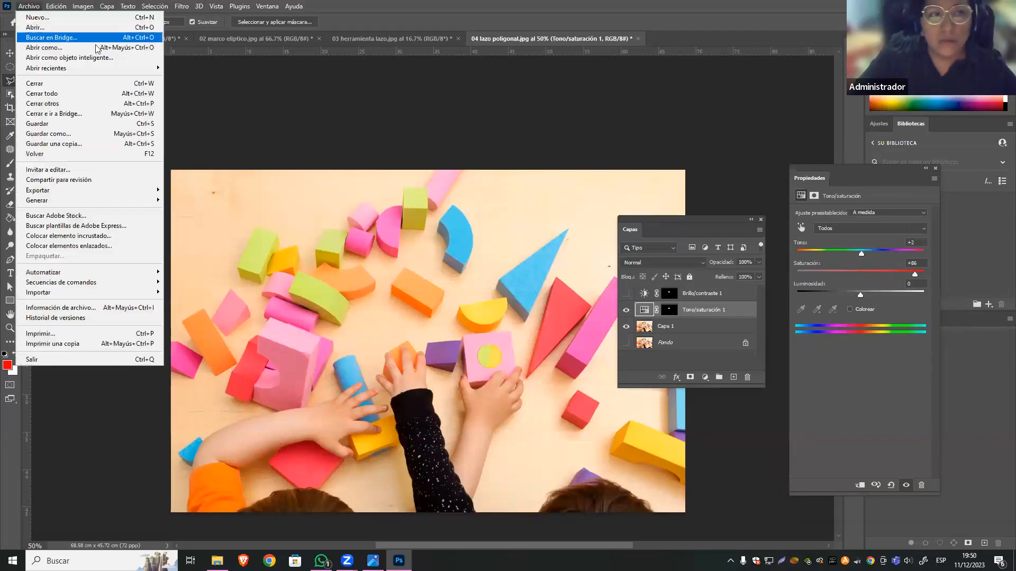
pyautogui.click(122, 27)
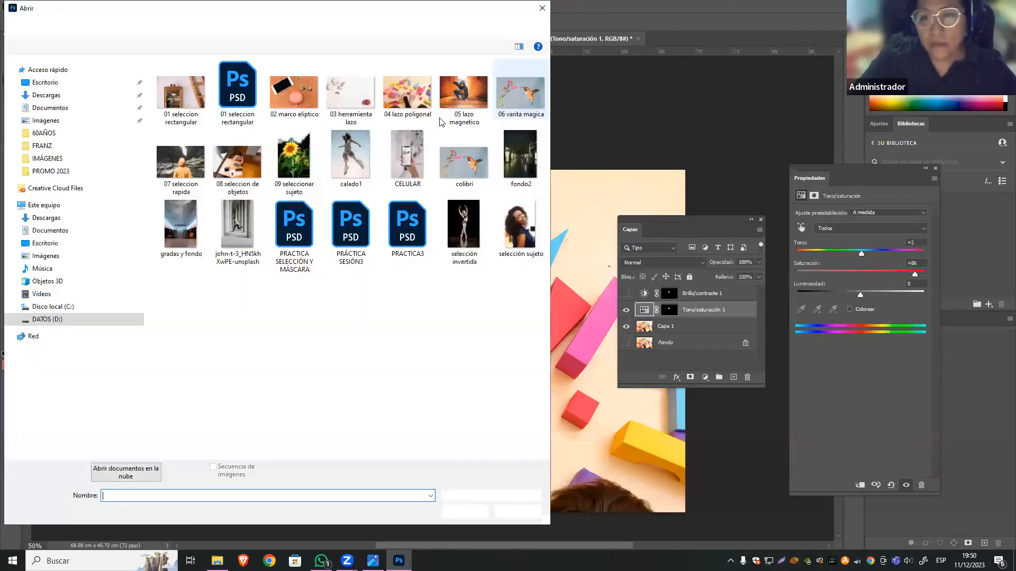
pyautogui.click(464, 95)
pyautogui.click(464, 511)
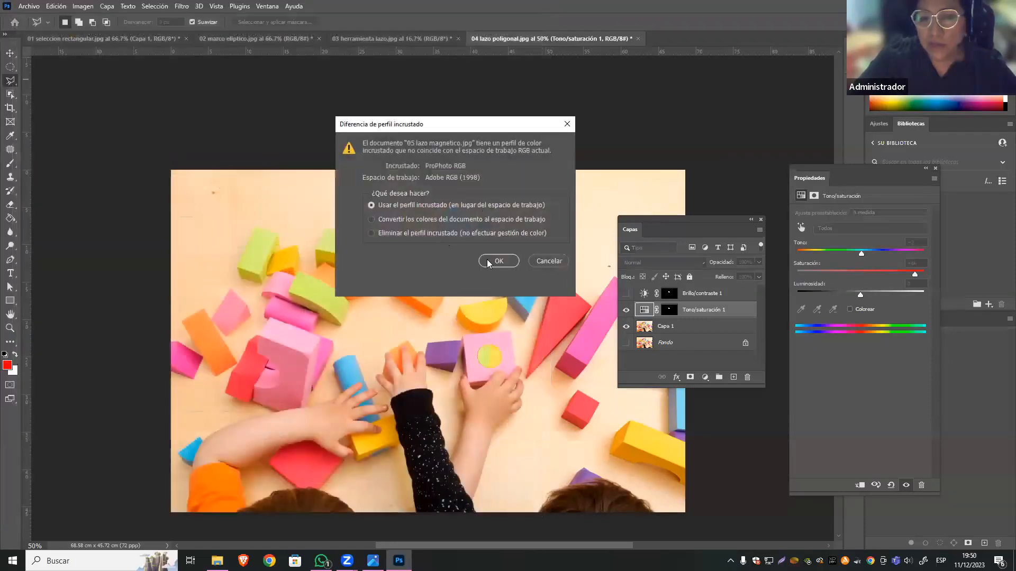
pyautogui.click(497, 260)
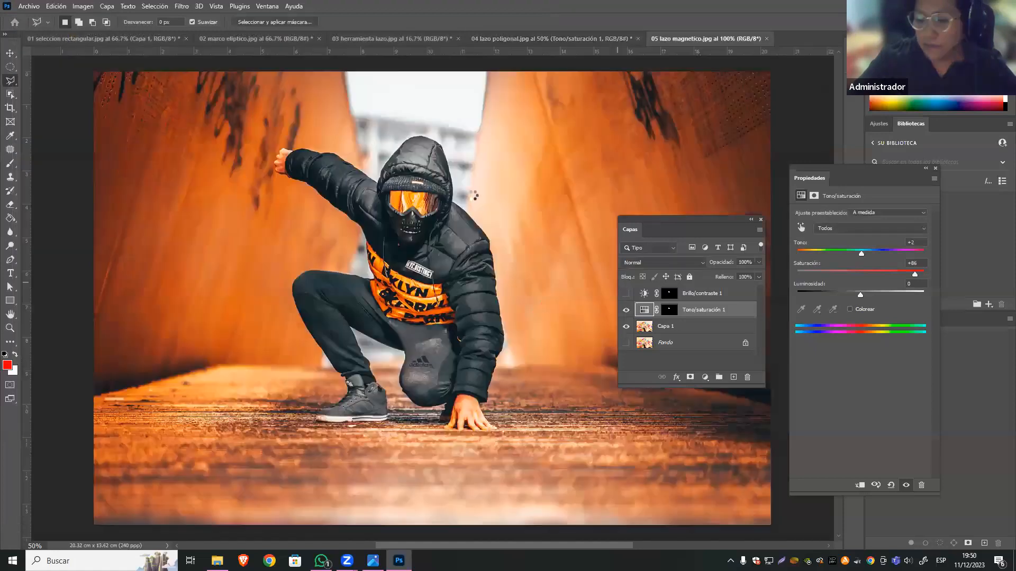
pyautogui.moveTo(709, 219); pyautogui.dragTo(853, 220)
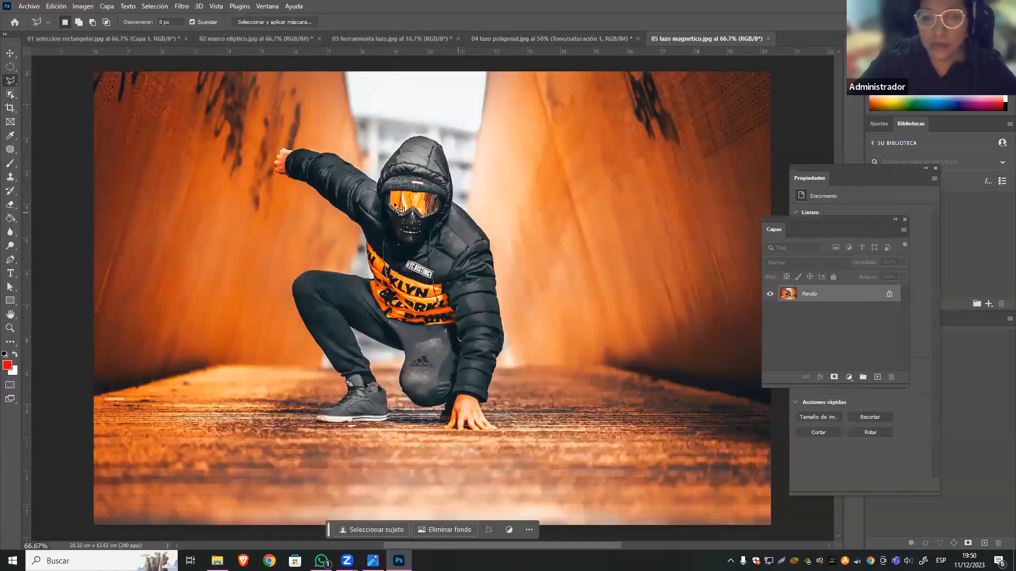
# With the Magnetic Lasso tool chosen, duplicate the Fondo layer and hide the original.
pyautogui.rightClick(17, 82)
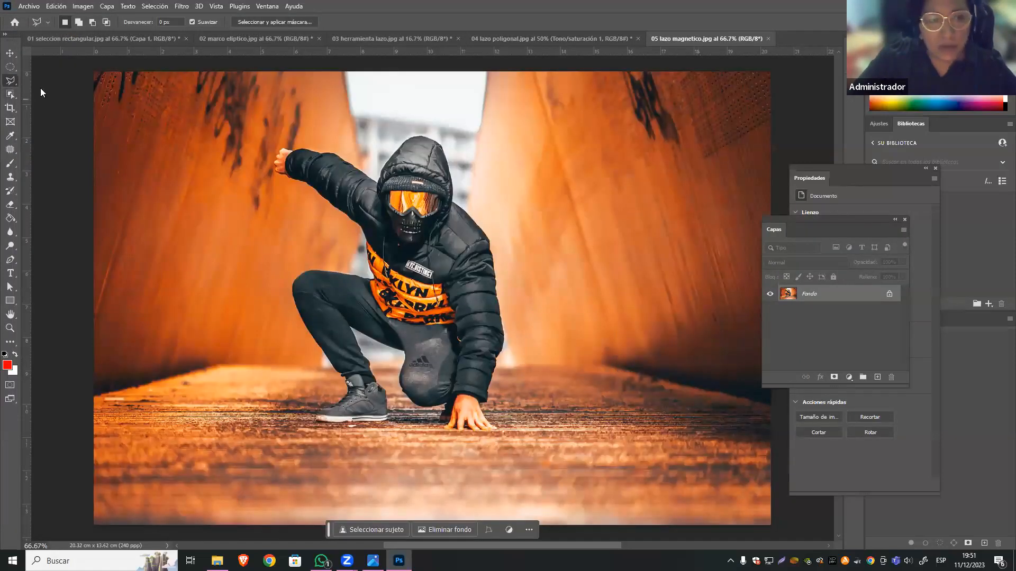
pyautogui.click(107, 100)
pyautogui.moveTo(829, 219); pyautogui.dragTo(689, 186)
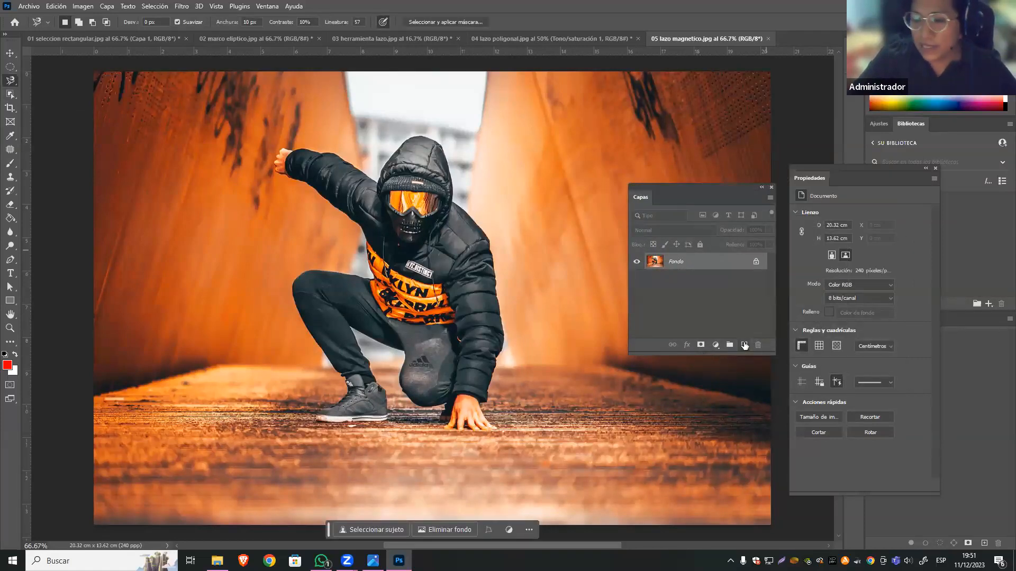
pyautogui.hotkey('ctrl', 'j')
pyautogui.click(635, 279)
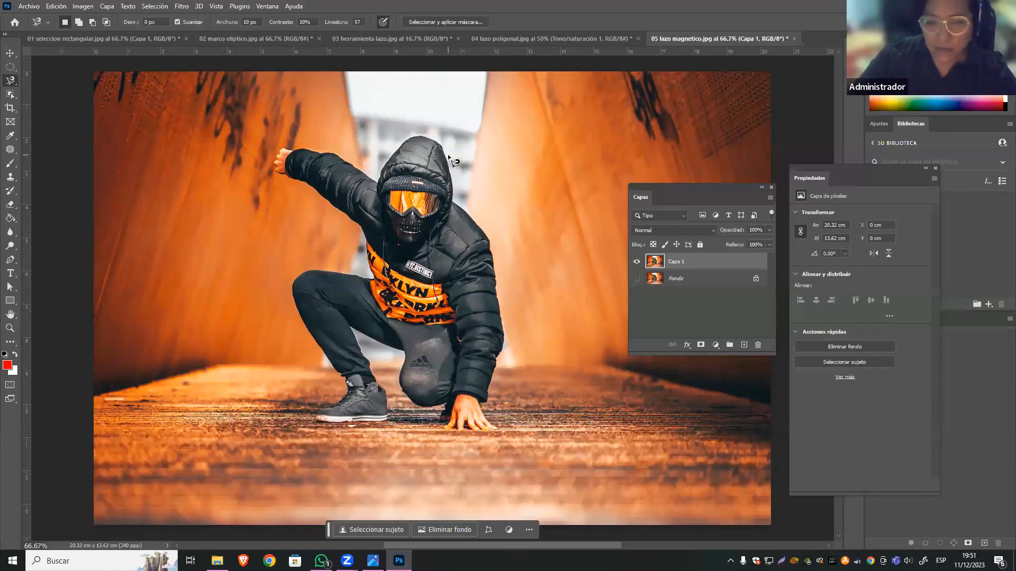
# Move the Properties panel clear of the canvas and make the Magnetic Lasso the active tool.
pyautogui.hotkey('ctrl', '+')
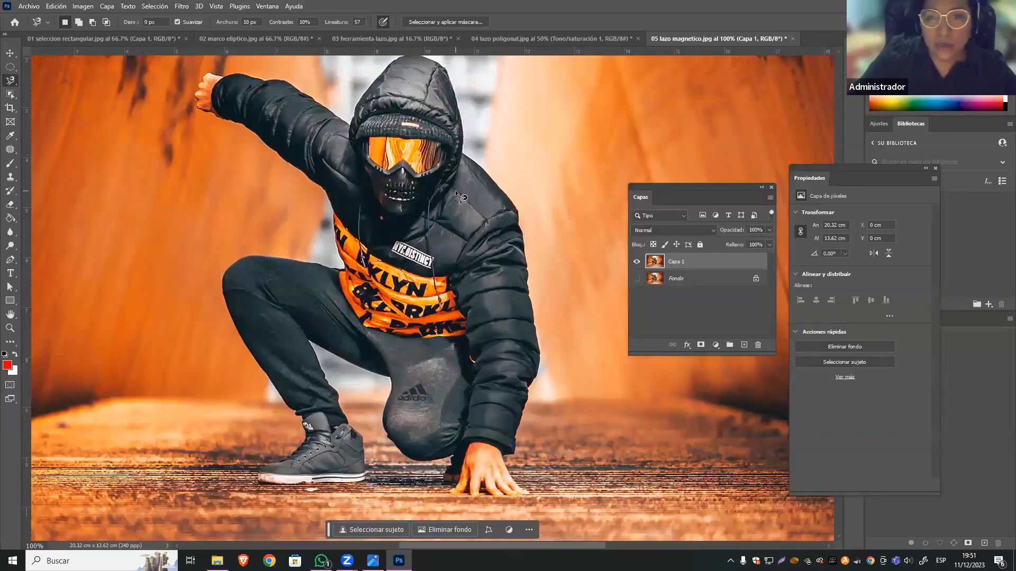
pyautogui.moveTo(902, 166); pyautogui.dragTo(914, 217)
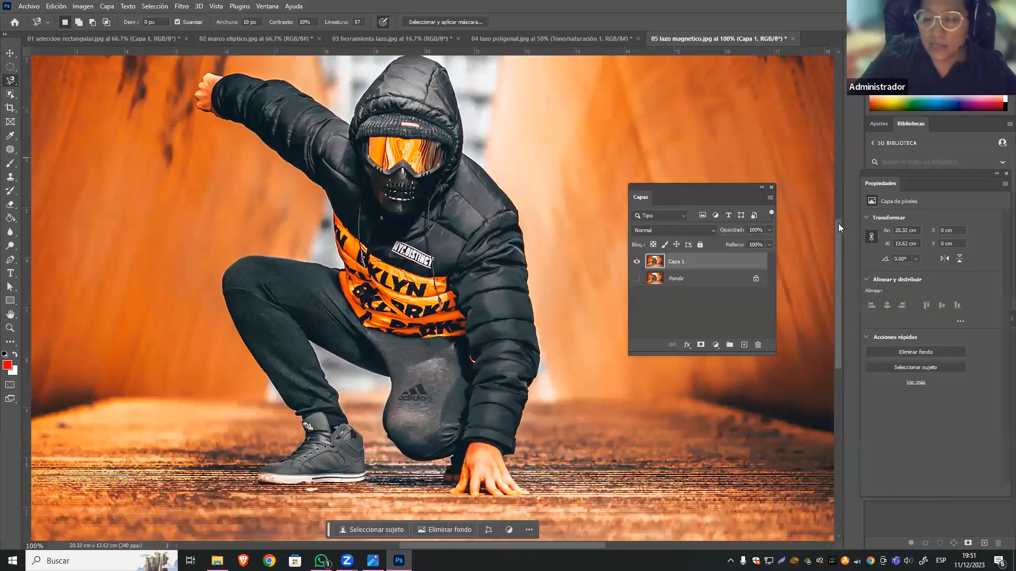
pyautogui.moveTo(838, 224); pyautogui.dragTo(838, 222)
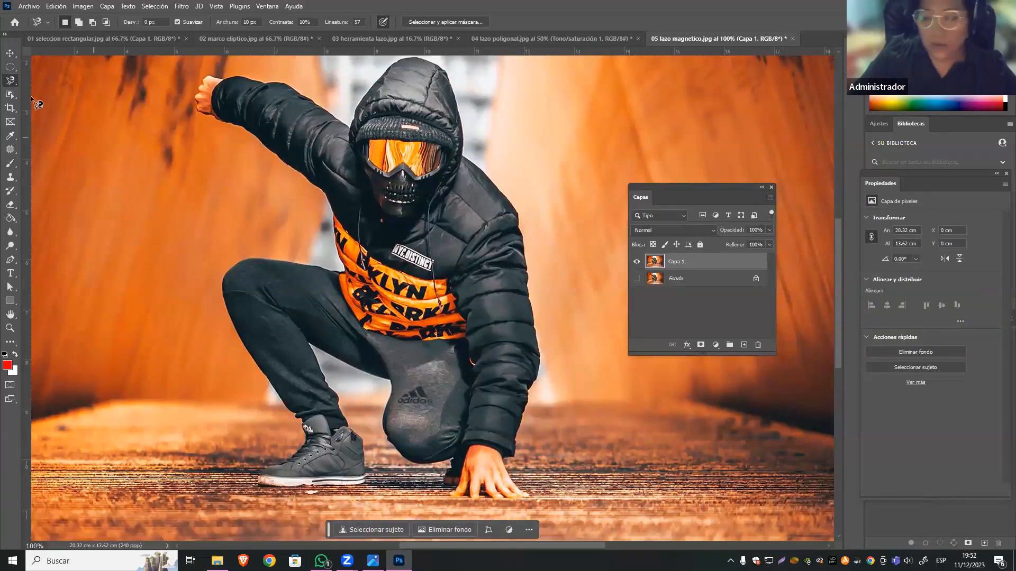
pyautogui.rightClick(10, 80)
pyautogui.click(106, 103)
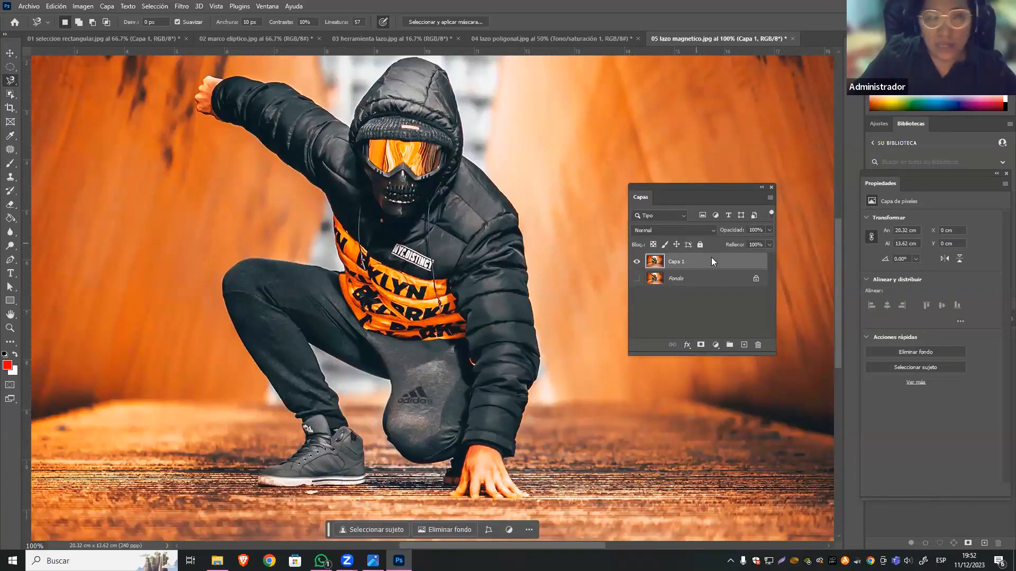
pyautogui.click(461, 156)
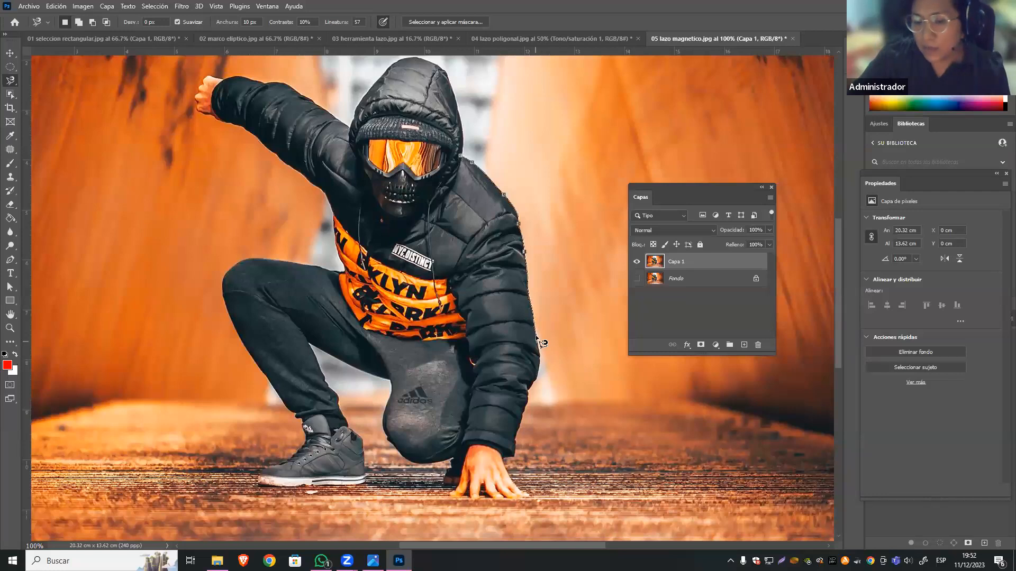
pyautogui.press('Escape')
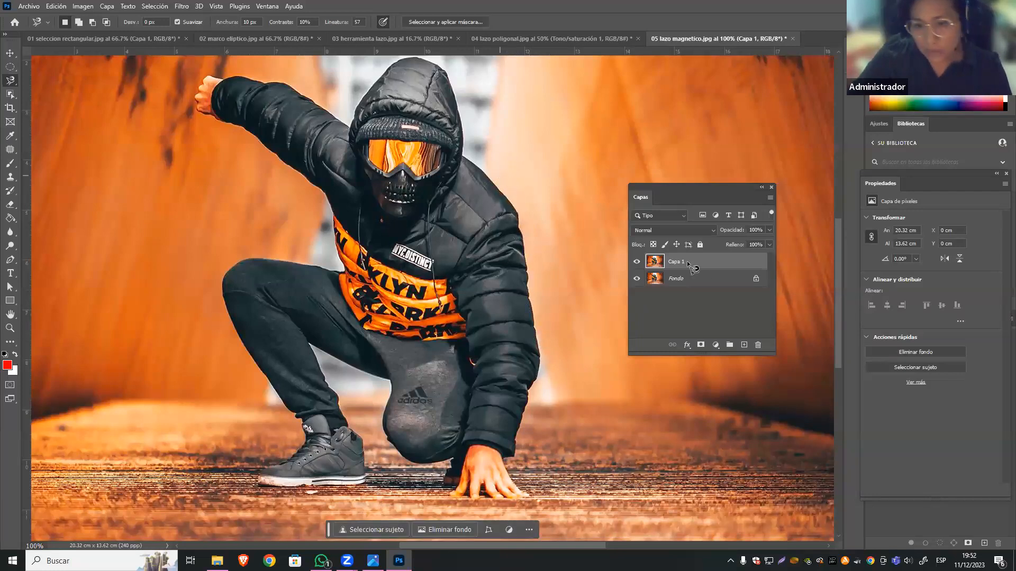
pyautogui.click(637, 277)
pyautogui.click(637, 278)
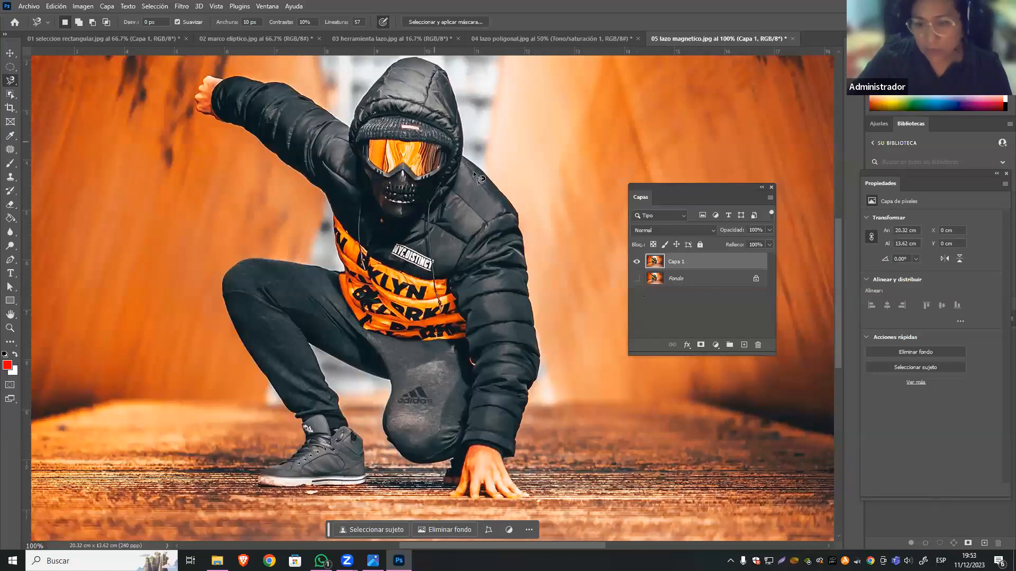
# Trace the whole crouching figure on Capa 1 with the Magnetic Lasso, starting at the shoulder beside the hood, and close the selection.
pyautogui.click(462, 156)
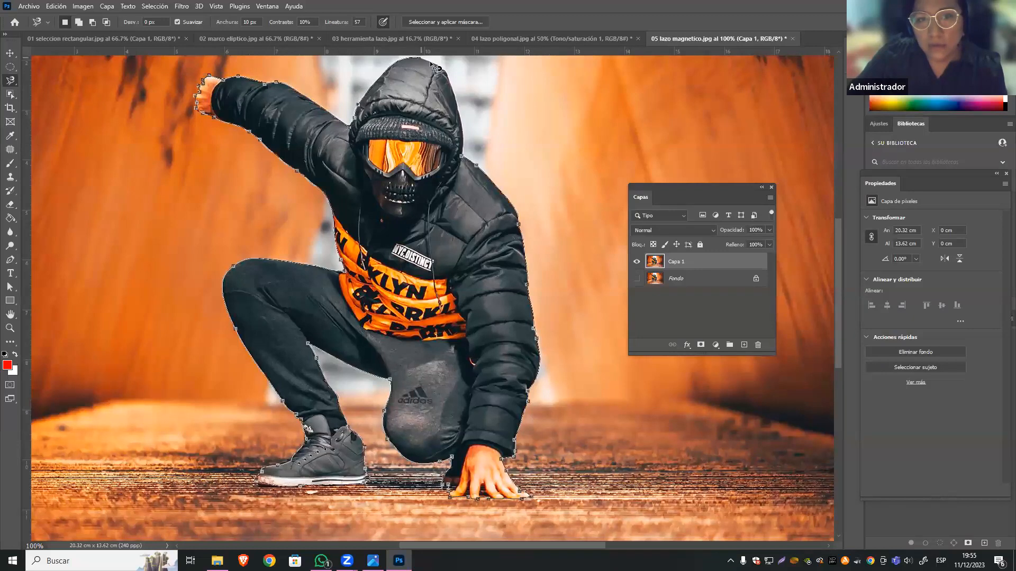
pyautogui.click(467, 162)
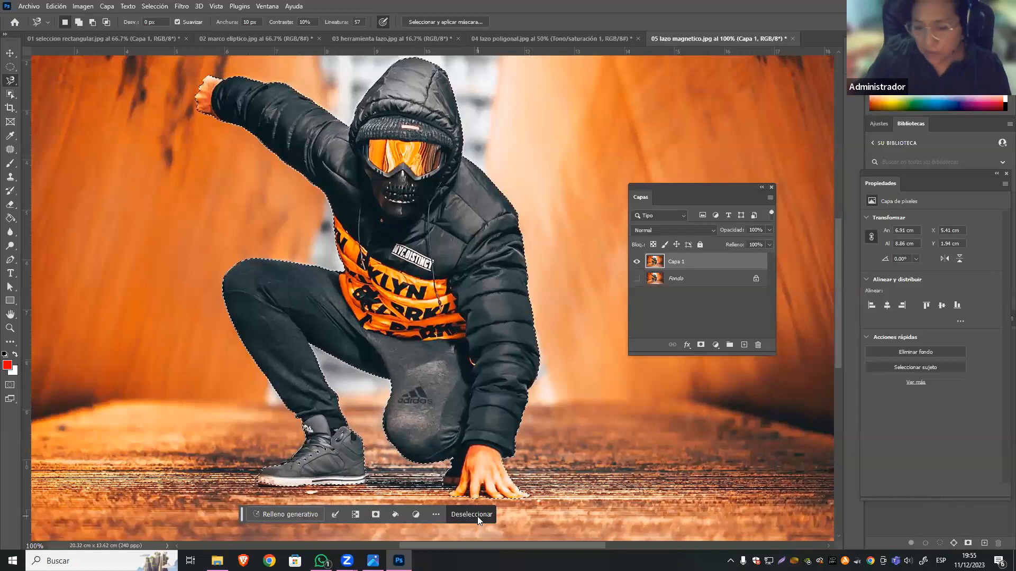
# Examine how closely the selection edge follows the figure's jacket, legs, shoe and hand.
pyautogui.hotkey('ctrl', '+')
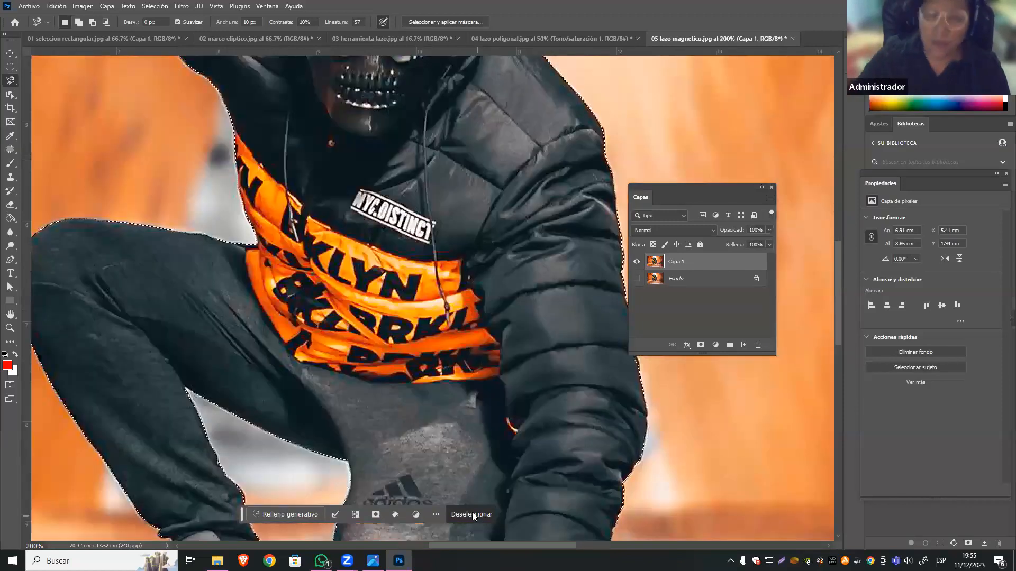
pyautogui.hotkey('ctrl', '-')
pyautogui.hotkey('ctrl', '-')
pyautogui.hotkey('ctrl', '+')
pyautogui.hotkey('ctrl', '+')
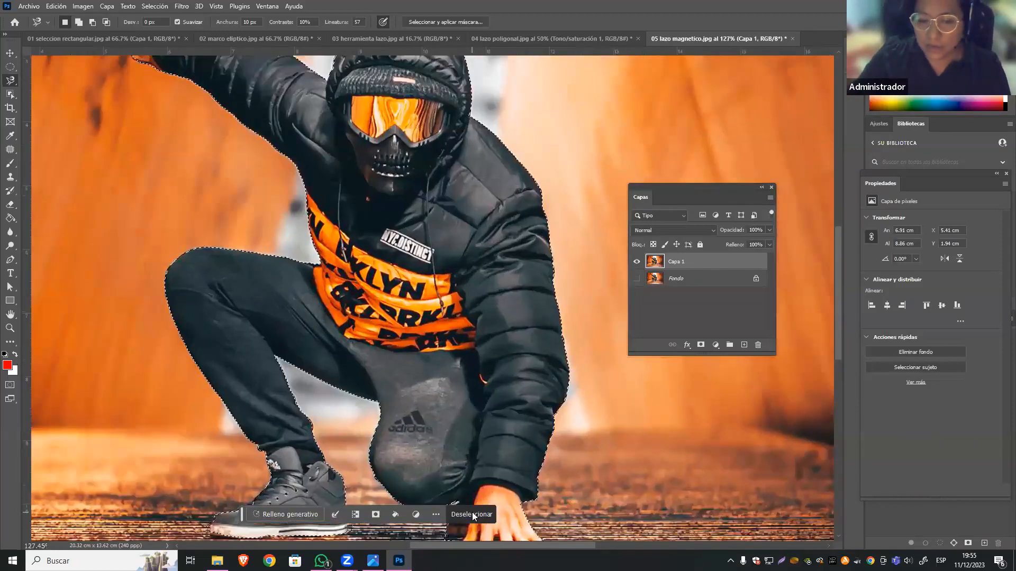
pyautogui.scroll(1, 472, 512)
pyautogui.moveTo(475, 411); pyautogui.dragTo(476, 369)
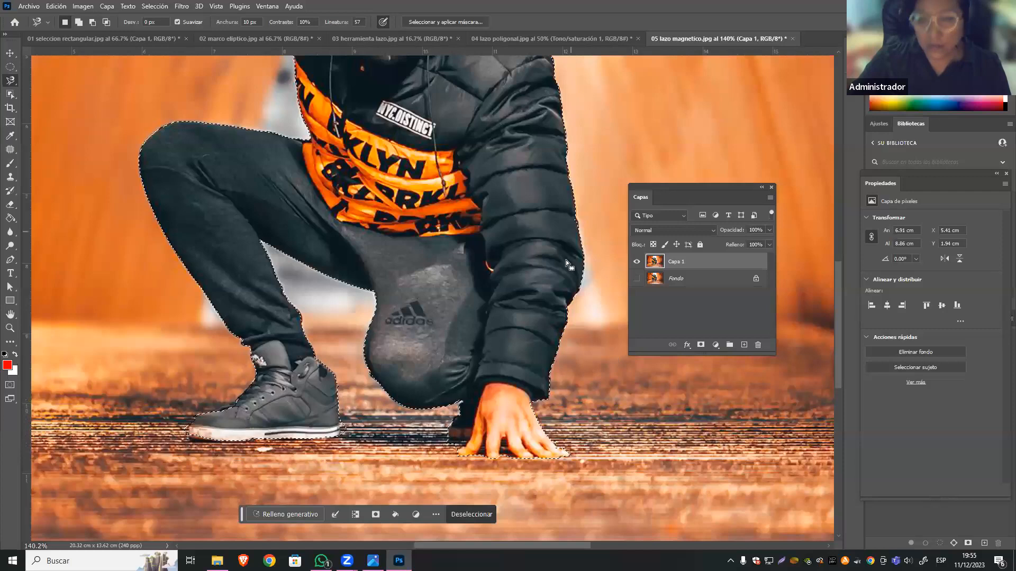
pyautogui.scroll(2, 550, 284)
pyautogui.scroll(-3, 550, 284)
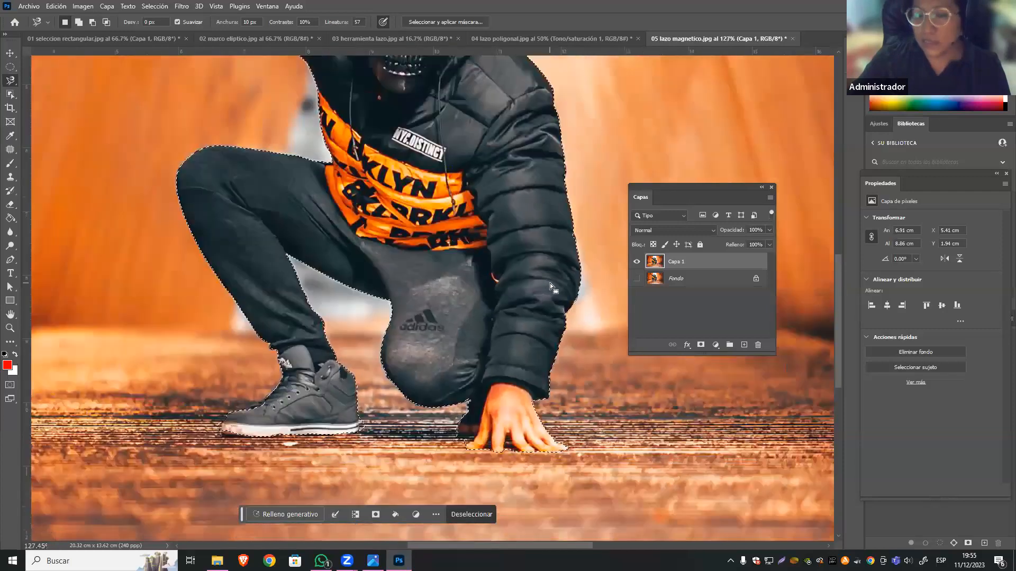
pyautogui.scroll(-1, 550, 284)
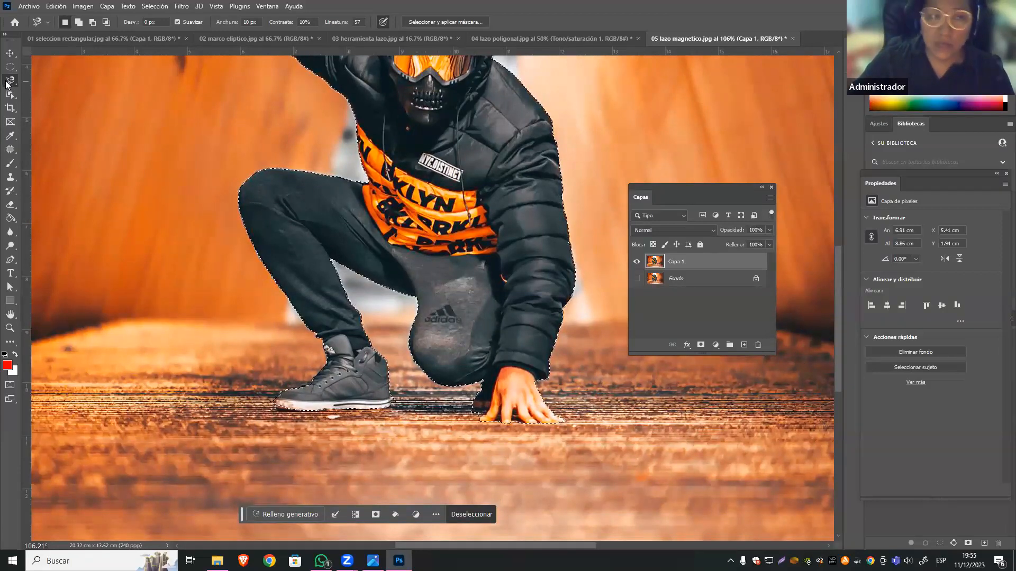
# Feather the figure's selection with a radius of 2 pixels.
pyautogui.rightClick(405, 84)
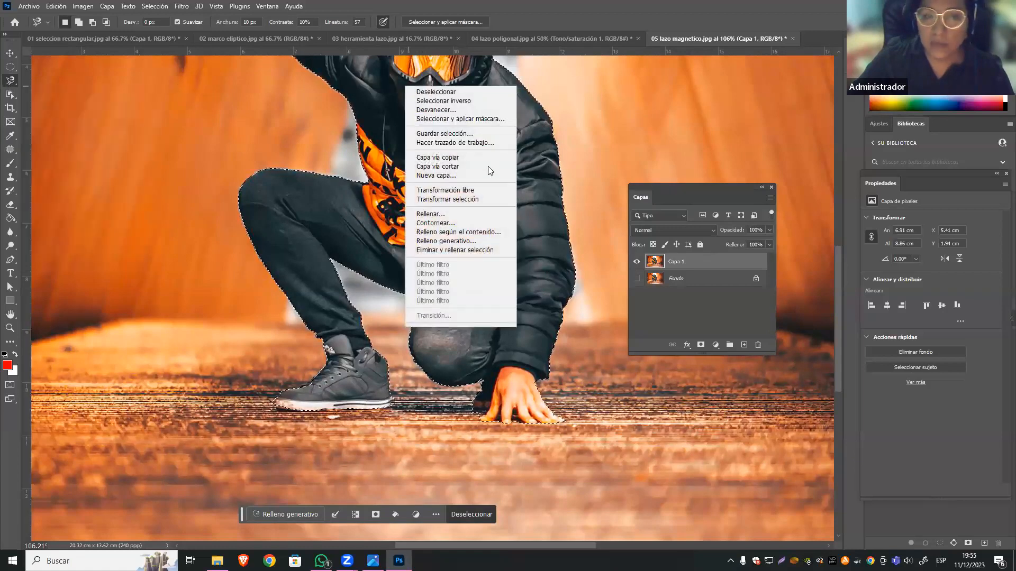
pyautogui.click(483, 110)
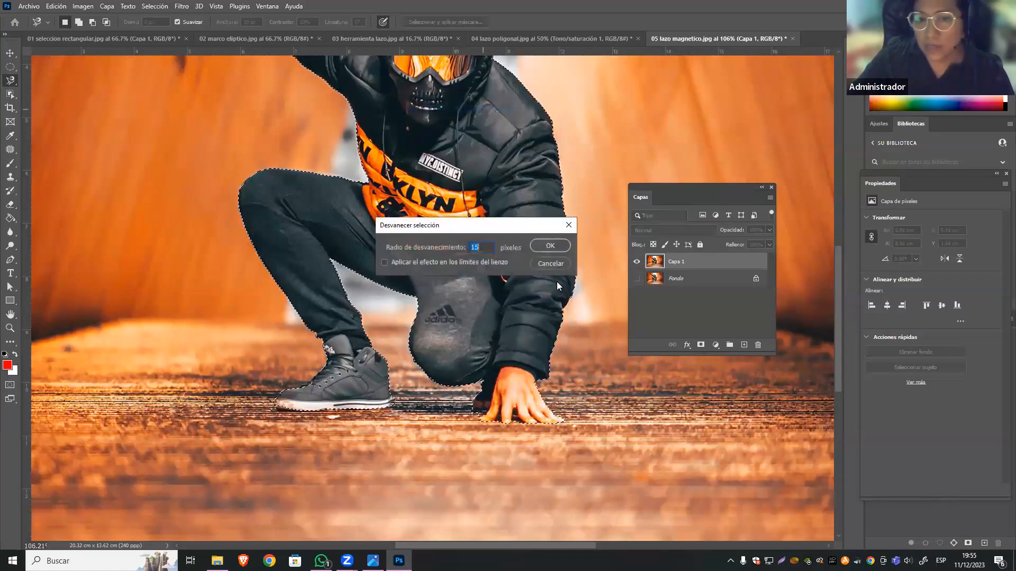
pyautogui.press('BackSpace')
pyautogui.write('2')
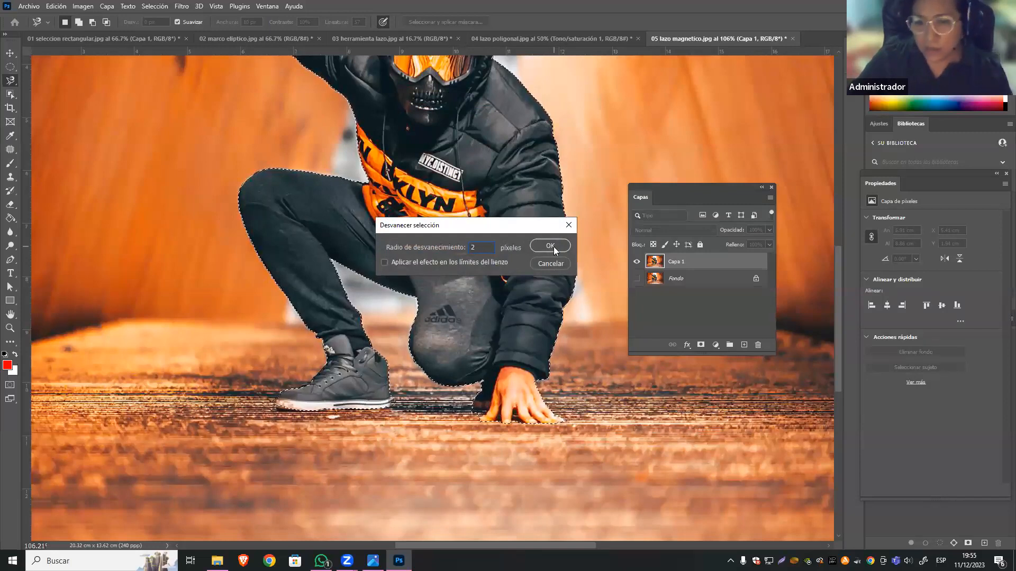
pyautogui.click(550, 246)
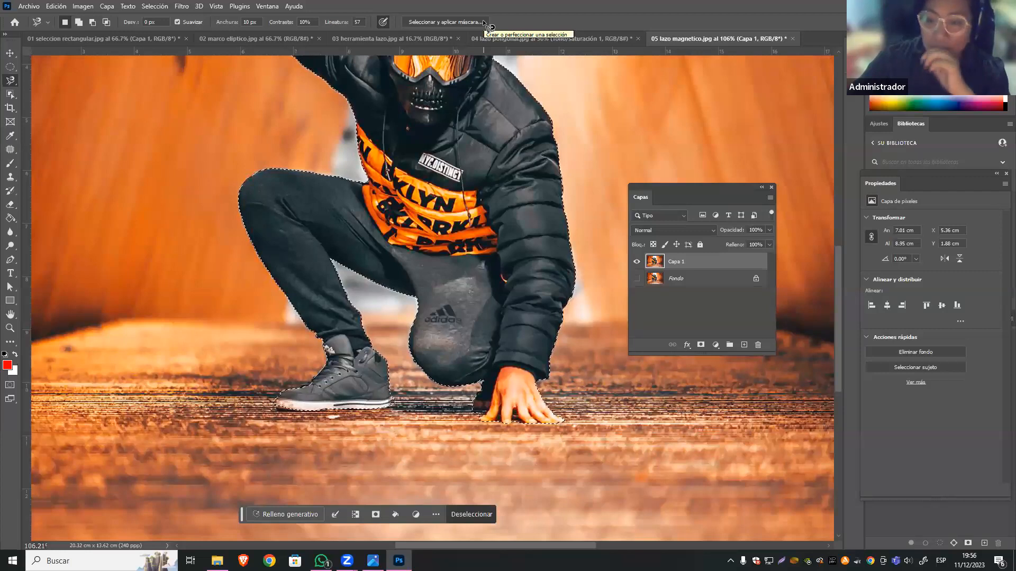
# Move the Layers panel away from the figure and add a layer mask to Capa 1 from the selection.
pyautogui.moveTo(671, 186); pyautogui.dragTo(661, 118)
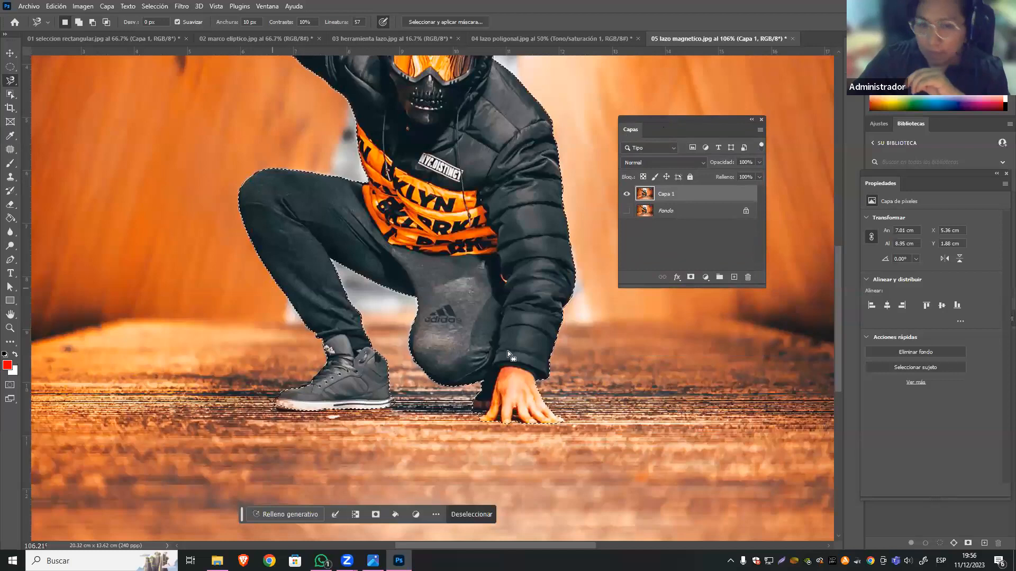
pyautogui.moveTo(687, 119); pyautogui.dragTo(664, 82)
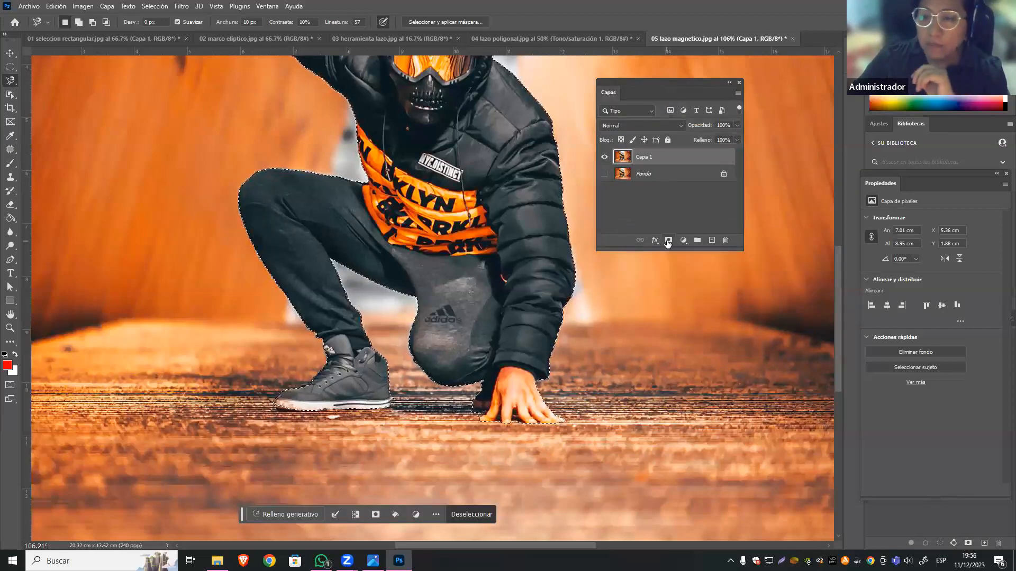
pyautogui.click(668, 240)
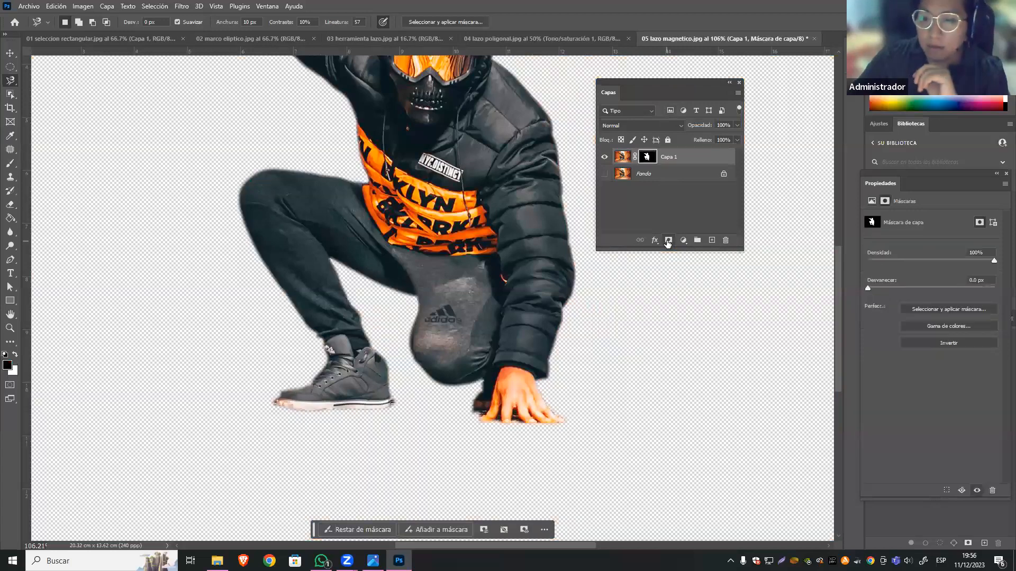
# Open the Capa 1 mask for refinement, cancel it, and undo the layer mask to return to the selection.
pyautogui.doubleClick(647, 159)
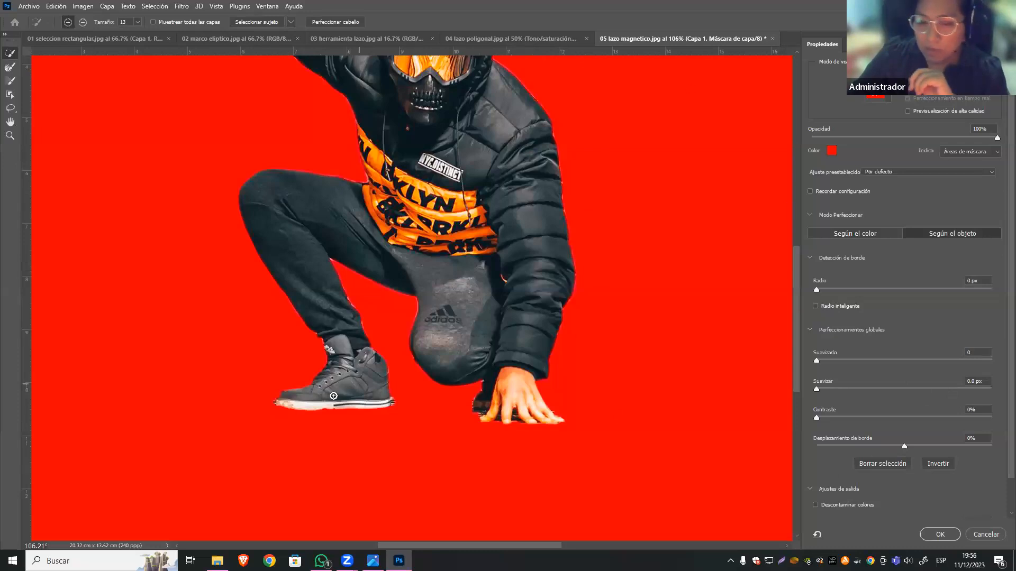
pyautogui.moveTo(995, 138)
pyautogui.mouseDown()
pyautogui.moveTo(927, 143)
pyautogui.moveTo(1006, 148)
pyautogui.mouseUp()
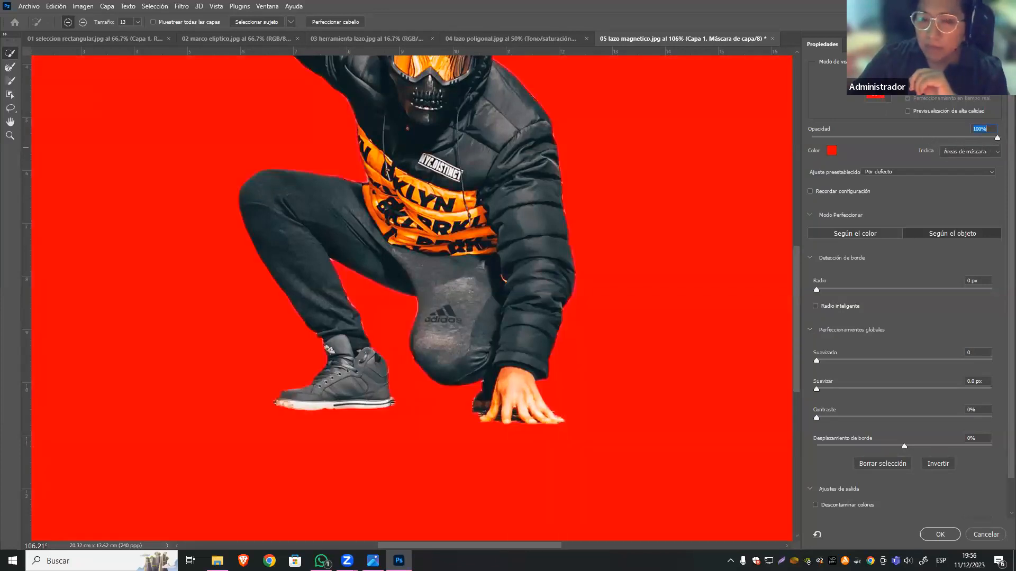
pyautogui.click(986, 535)
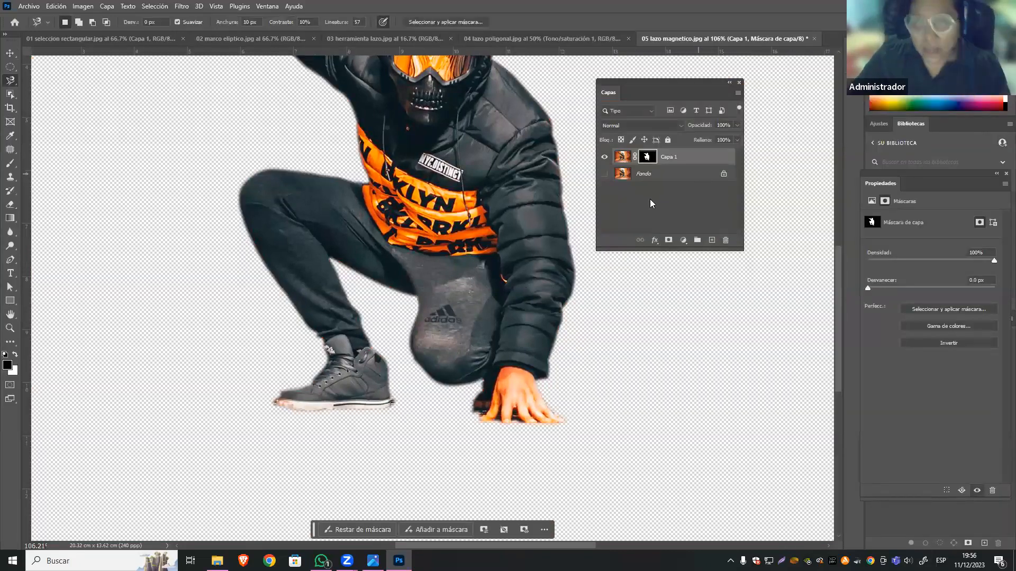
pyautogui.hotkey('ctrl', 'z')
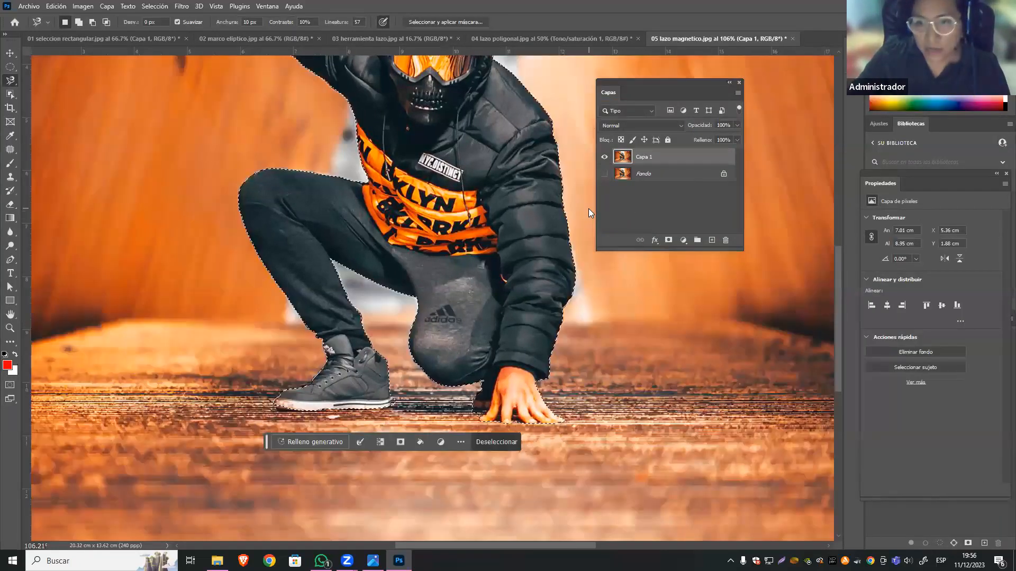
# Open the figure's selection in Select and Mask, preview it on black and as onion skin, and return to the Overlay view.
pyautogui.click(422, 21)
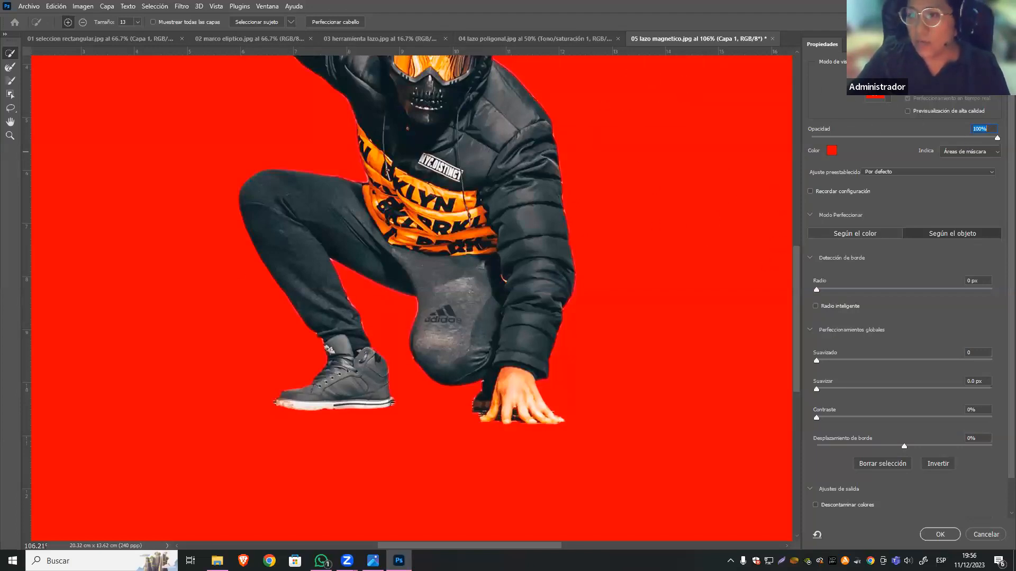
pyautogui.click(887, 93)
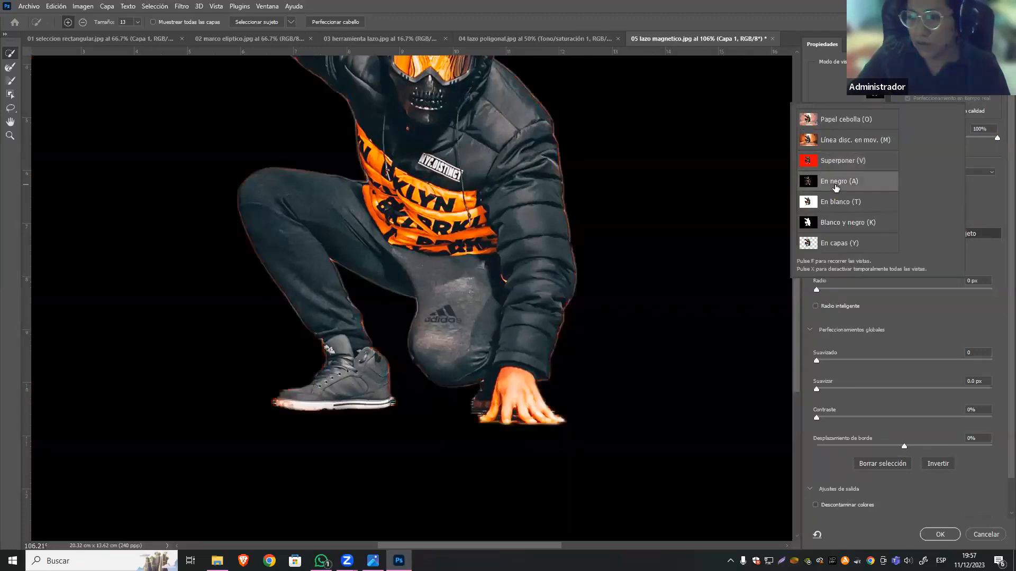
pyautogui.click(849, 123)
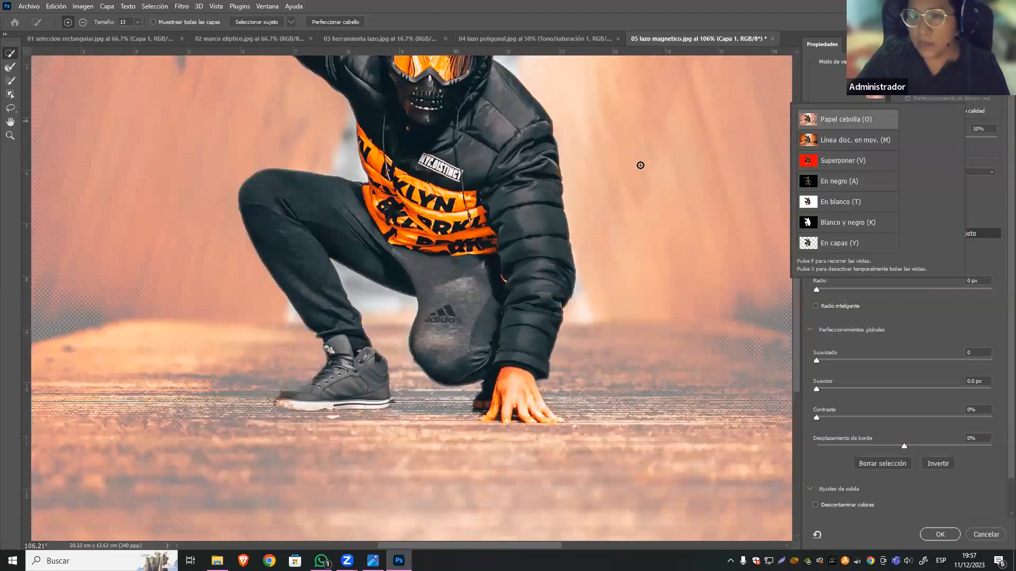
pyautogui.click(849, 161)
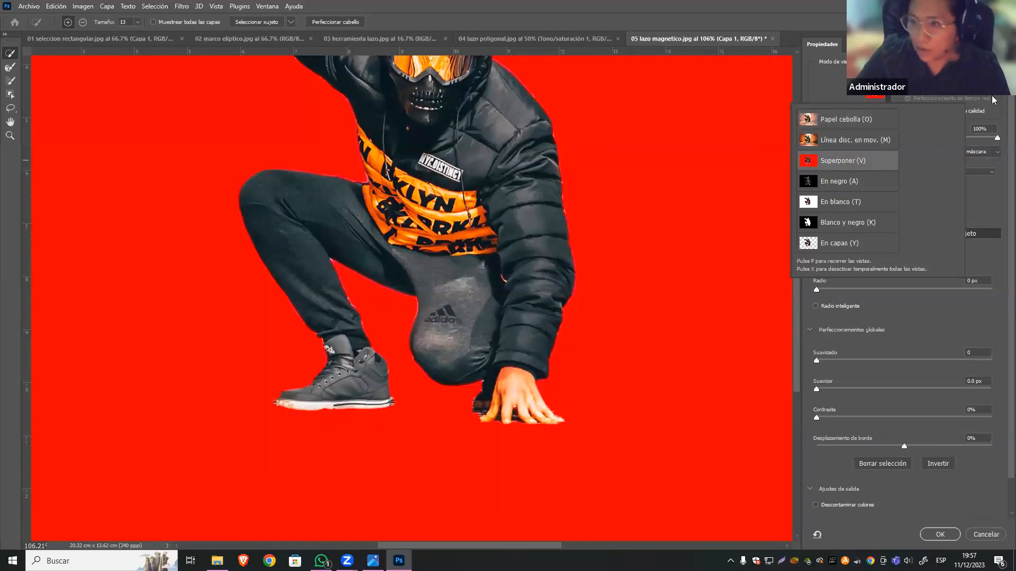
# Compare the red overlay at 19%, 21% and 100% opacity, and set it to 78%.
pyautogui.click(1000, 137)
pyautogui.moveTo(995, 139); pyautogui.dragTo(847, 141)
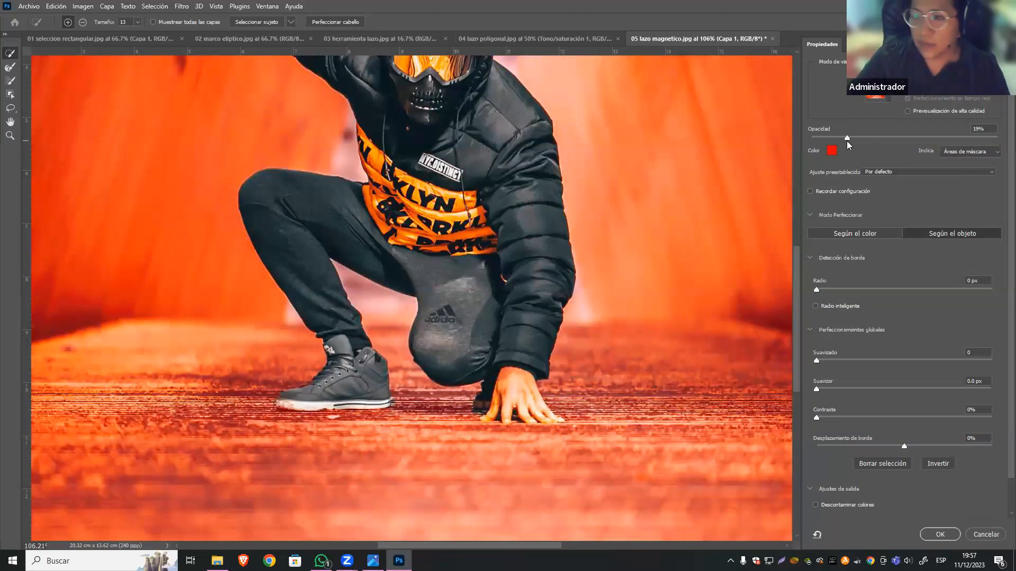
pyautogui.moveTo(846, 141); pyautogui.dragTo(850, 141)
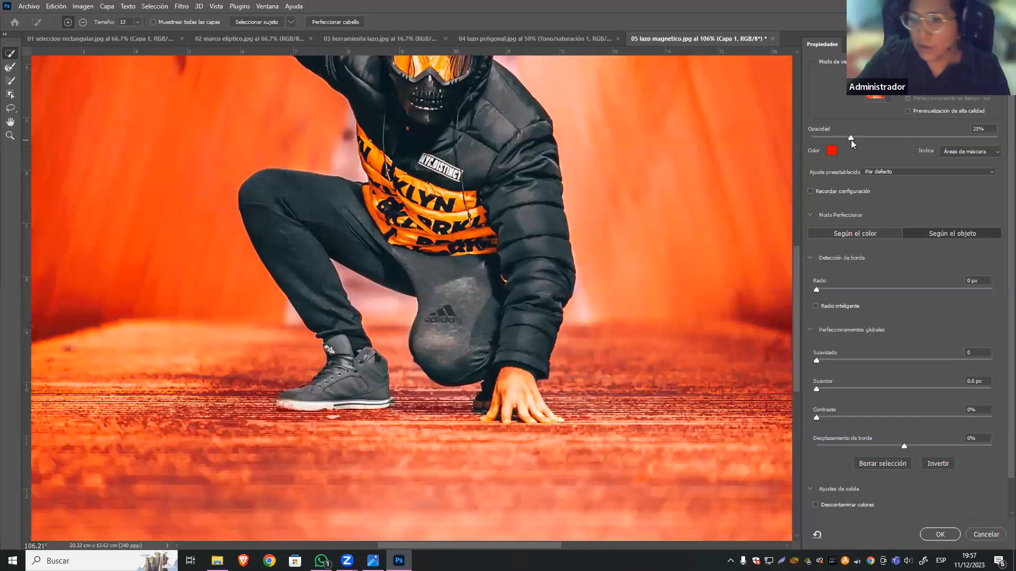
pyautogui.moveTo(851, 139); pyautogui.dragTo(999, 140)
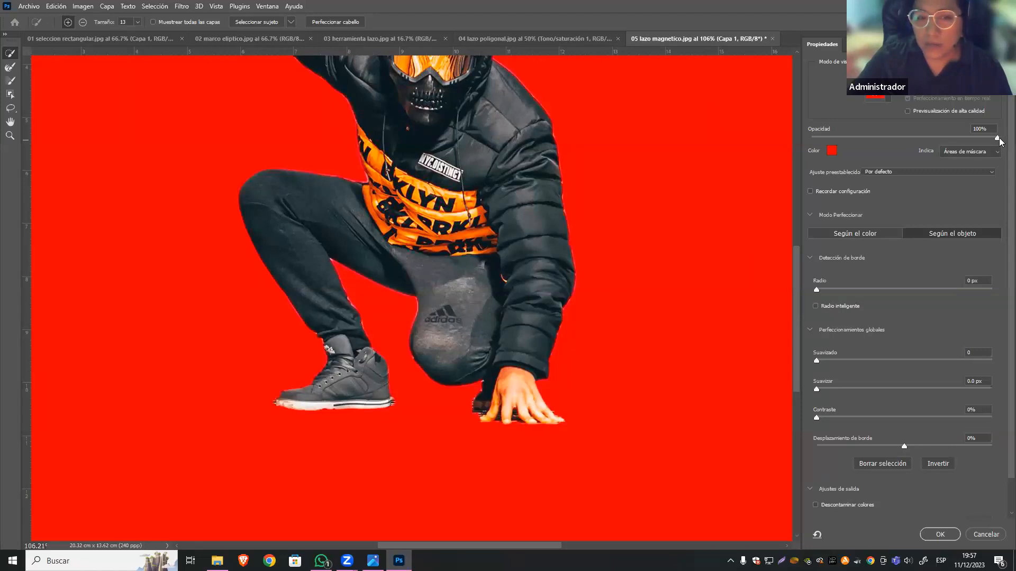
pyautogui.moveTo(985, 141); pyautogui.dragTo(958, 142)
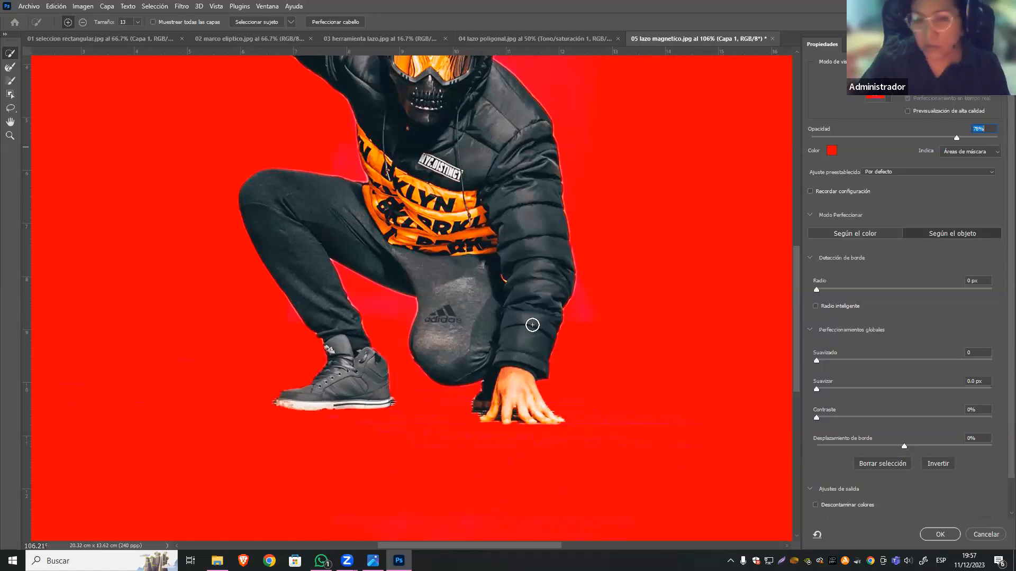
# Choose the Brush tool for refining the area around the shoe and hand, and set its size to 8 px.
pyautogui.hotkey('ctrl', '+')
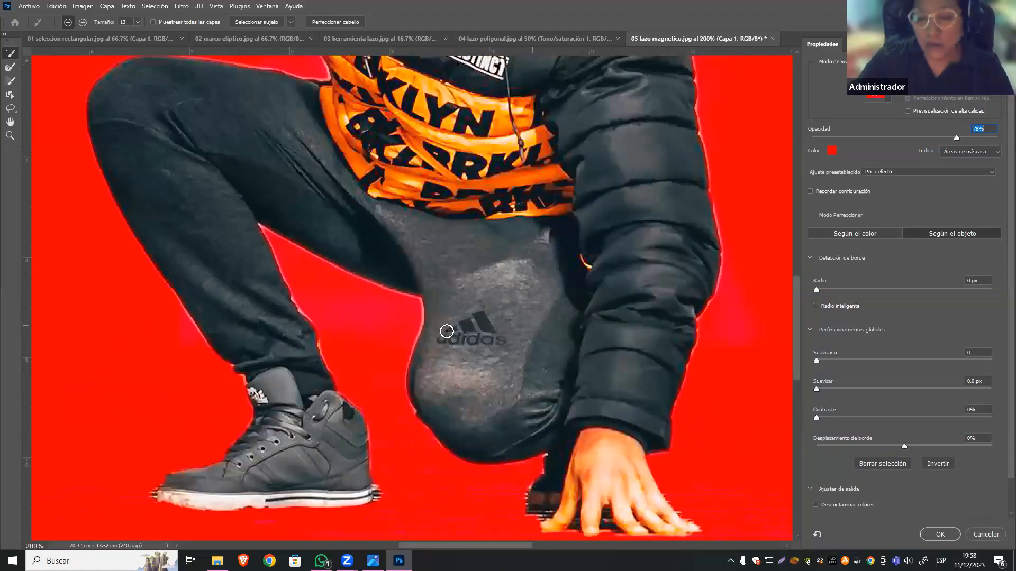
pyautogui.moveTo(374, 260); pyautogui.dragTo(387, 238)
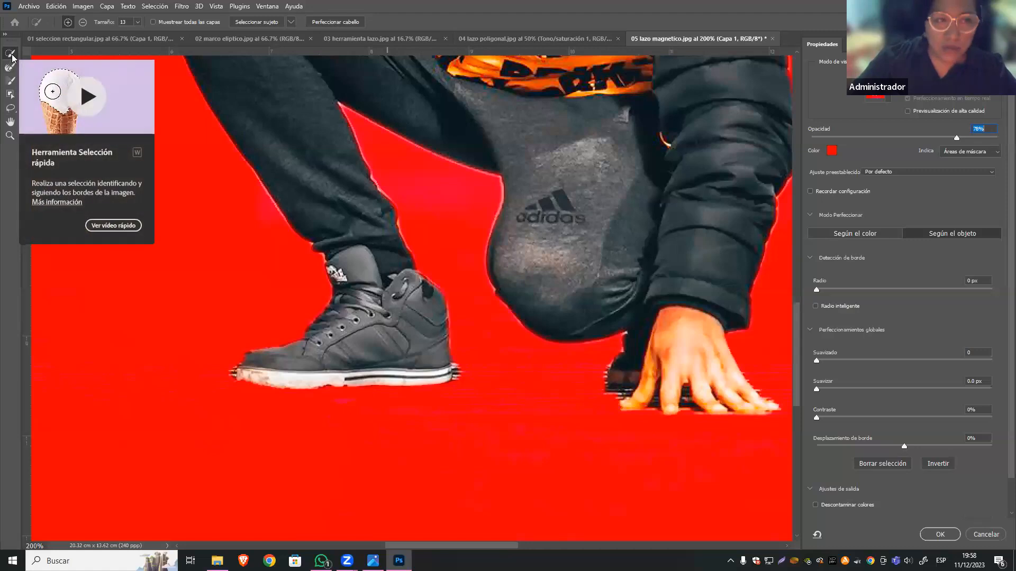
pyautogui.click(14, 111)
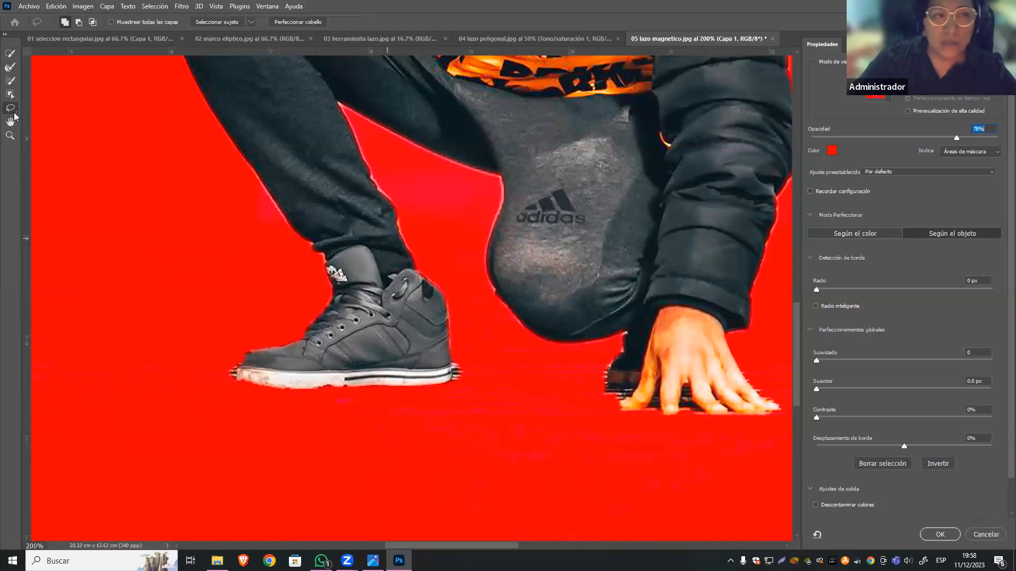
pyautogui.click(15, 111)
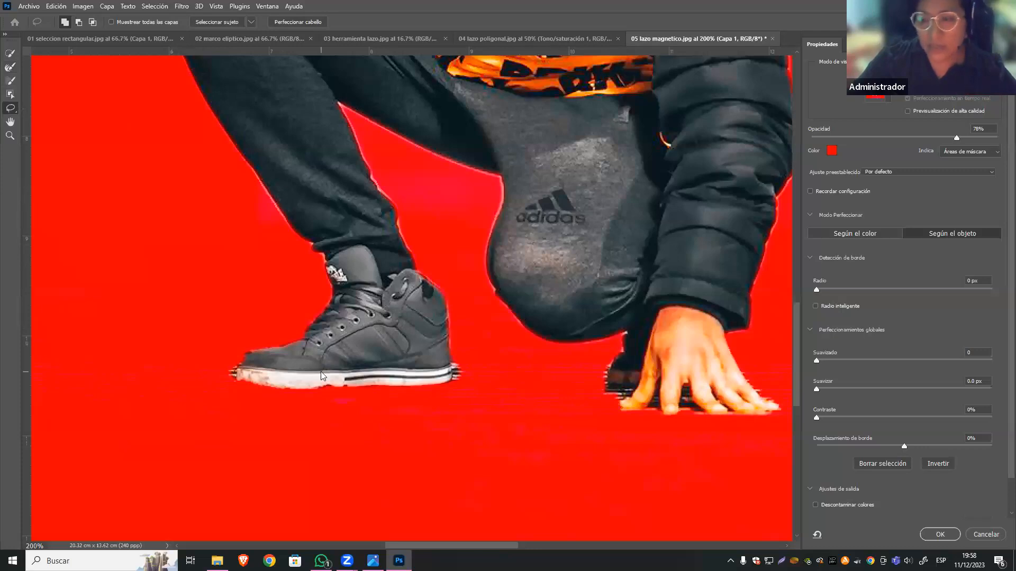
pyautogui.click(10, 82)
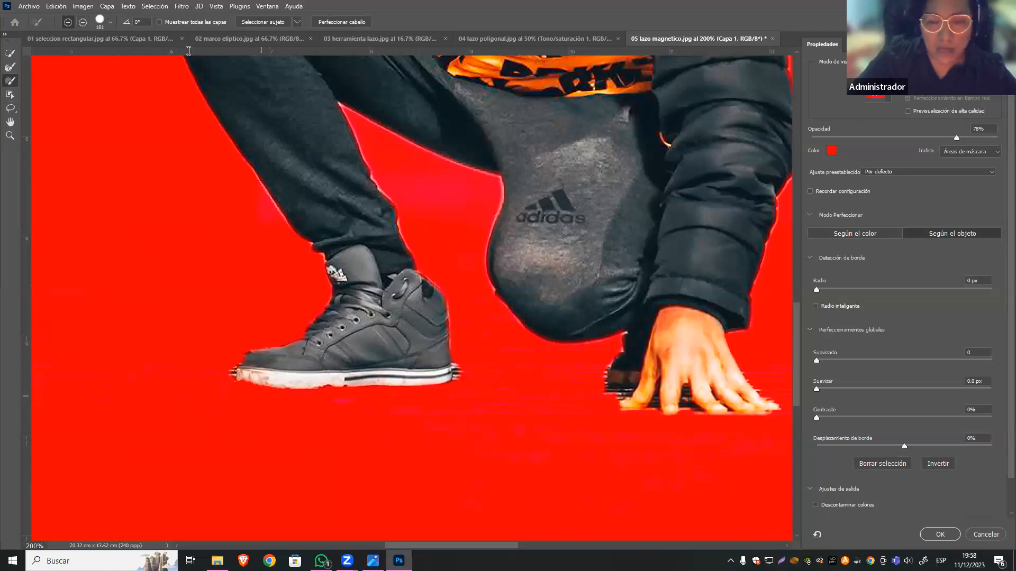
pyautogui.click(110, 23)
pyautogui.click(57, 50)
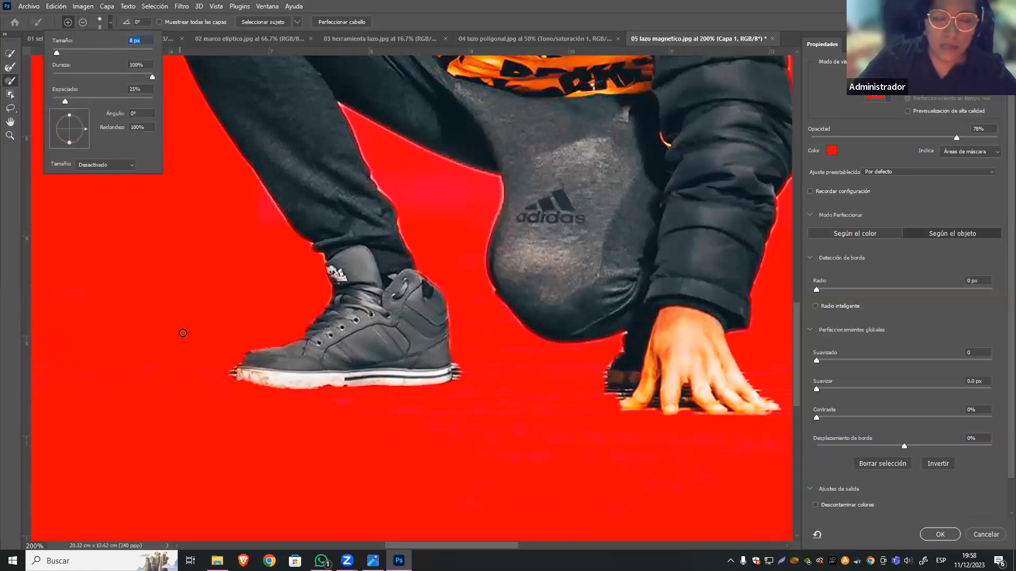
# Lower the overlay opacity to 46% and brush the stray floor fringes around the front shoe's sole out of the selection.
pyautogui.moveTo(955, 138); pyautogui.dragTo(896, 141)
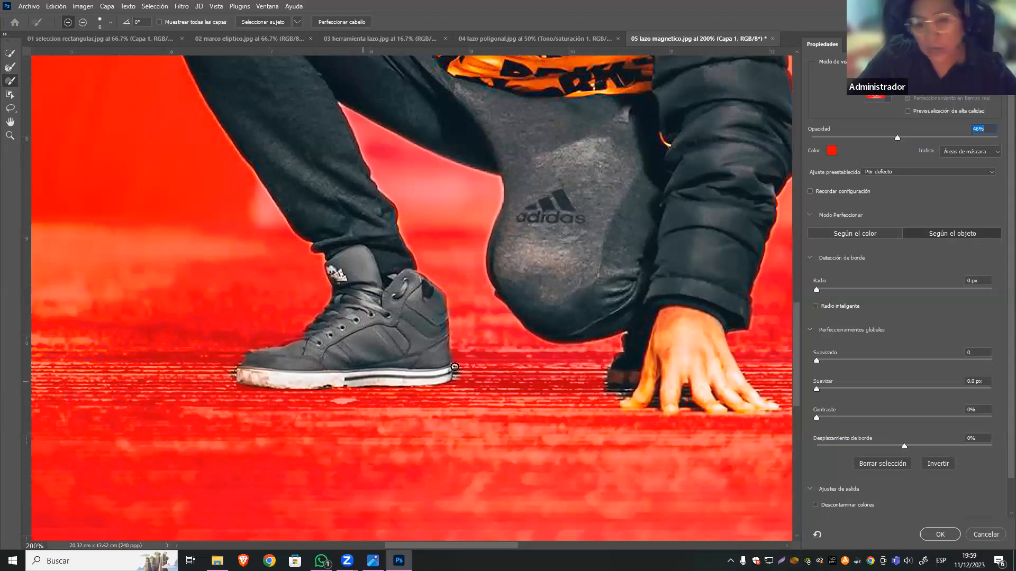
pyautogui.click(83, 22)
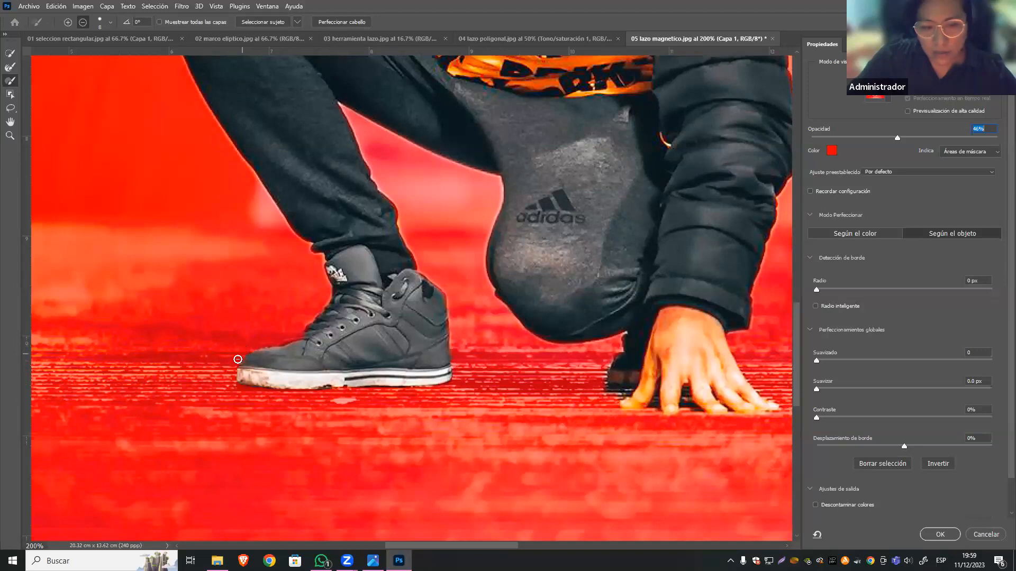
pyautogui.click(69, 22)
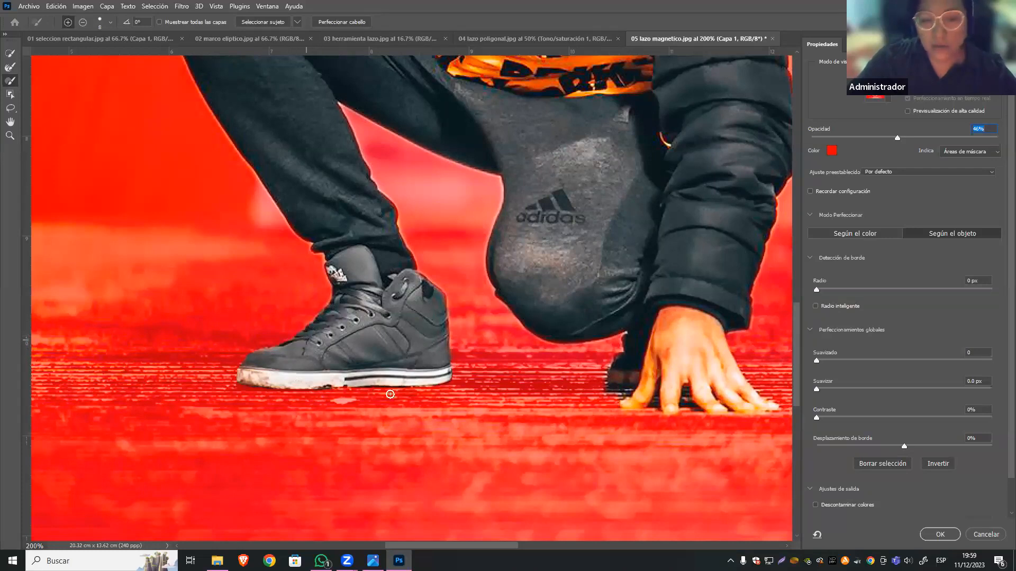
# Restore the knee's lower edge to the selection and subtract the stray floor fringes around the rear shoe beside the hand.
pyautogui.click(83, 22)
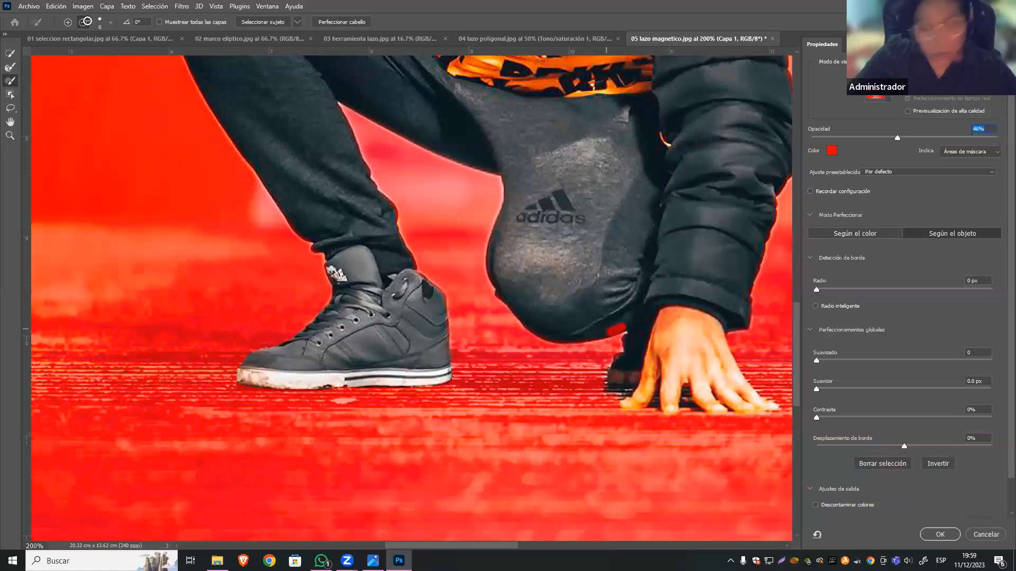
pyautogui.click(71, 25)
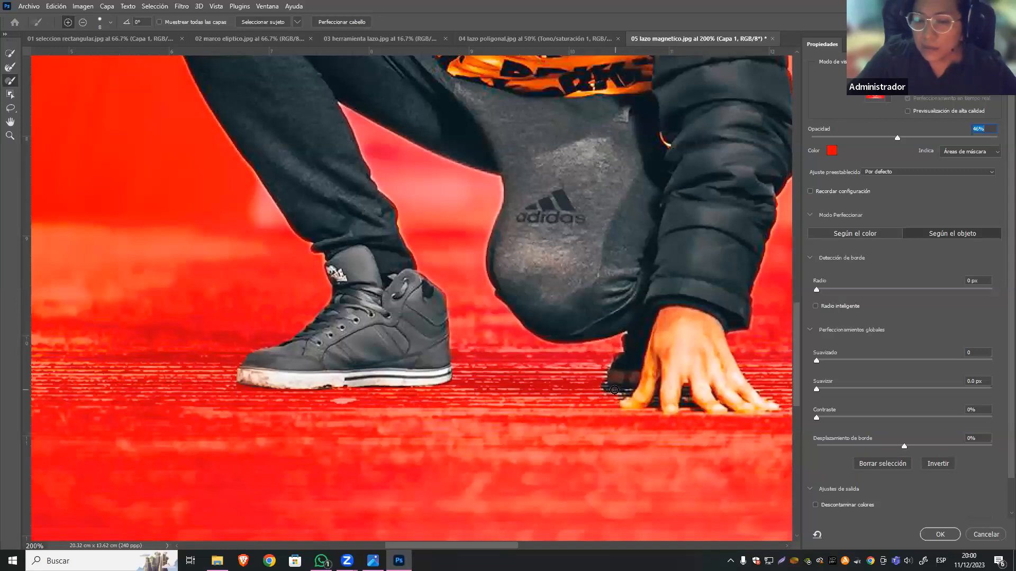
pyautogui.click(82, 21)
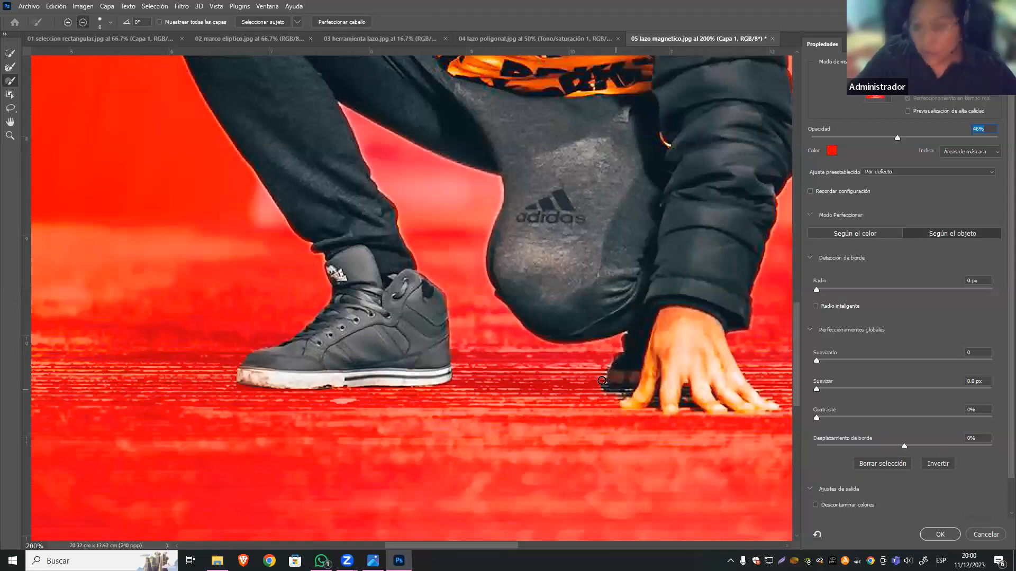
pyautogui.moveTo(599, 387); pyautogui.dragTo(613, 386)
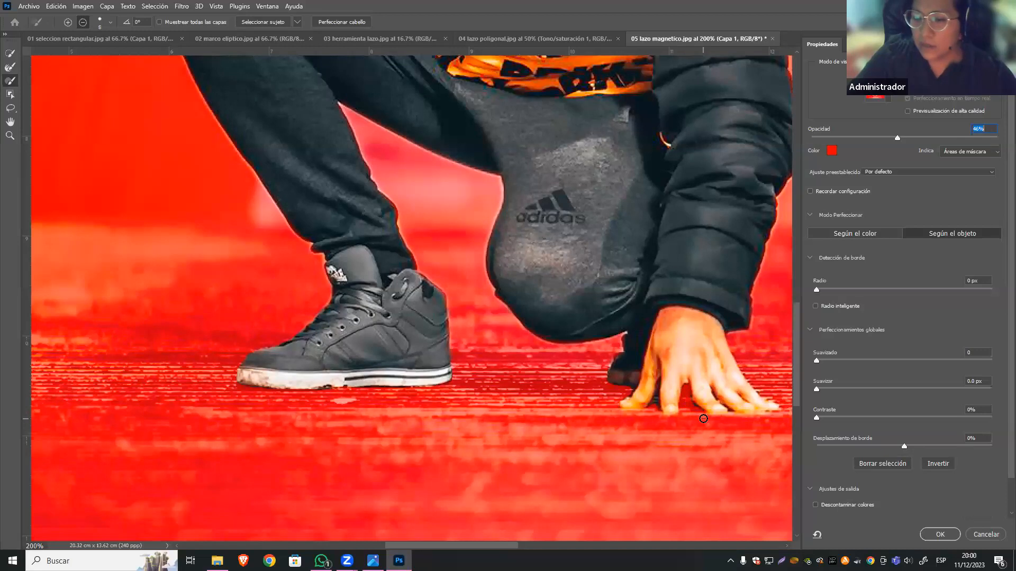
# Reduce the brush size to 4 px and subtract the small gap beside the thumb from the selection.
pyautogui.click(104, 24)
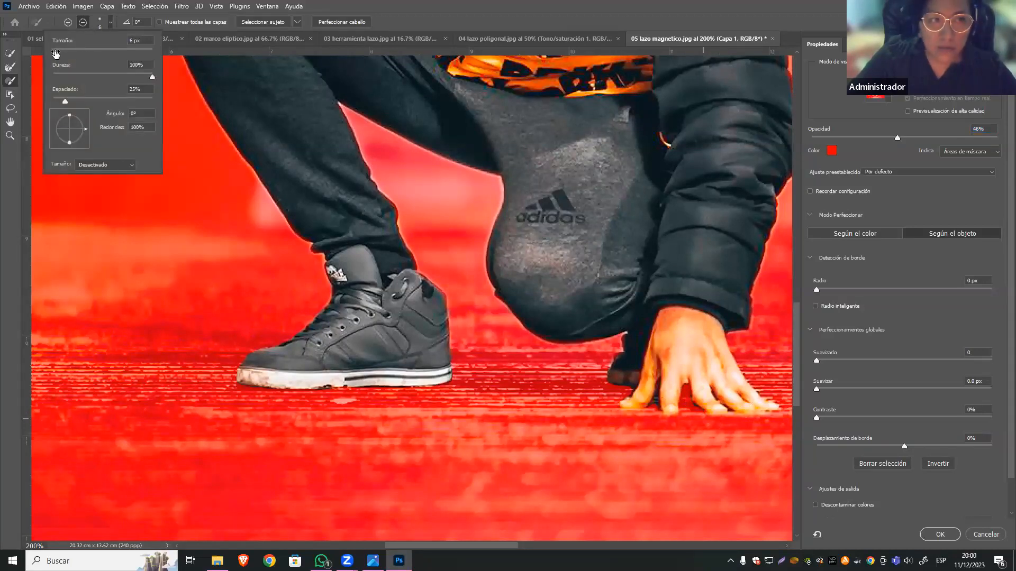
pyautogui.moveTo(55, 53); pyautogui.dragTo(54, 53)
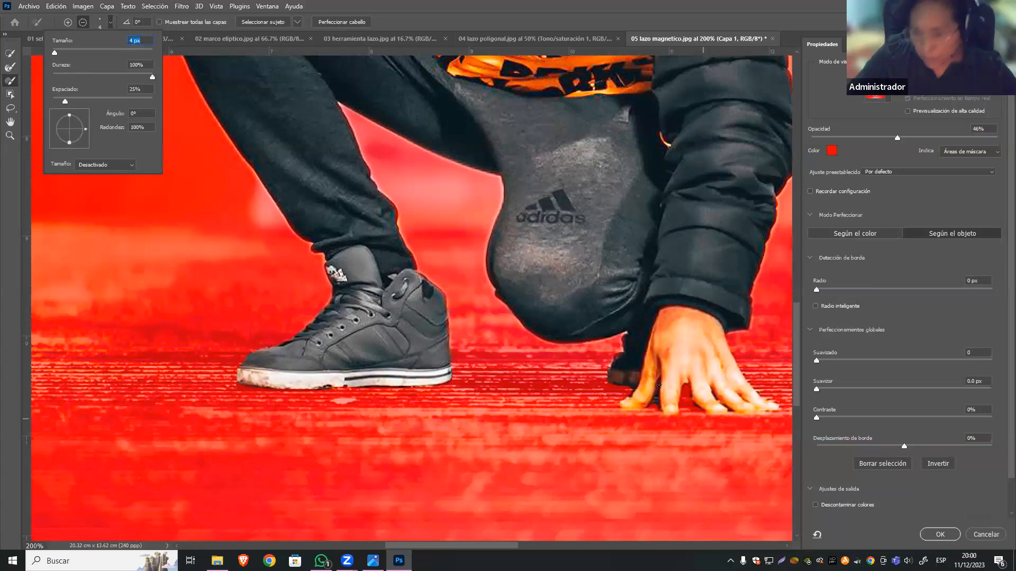
pyautogui.click(656, 394)
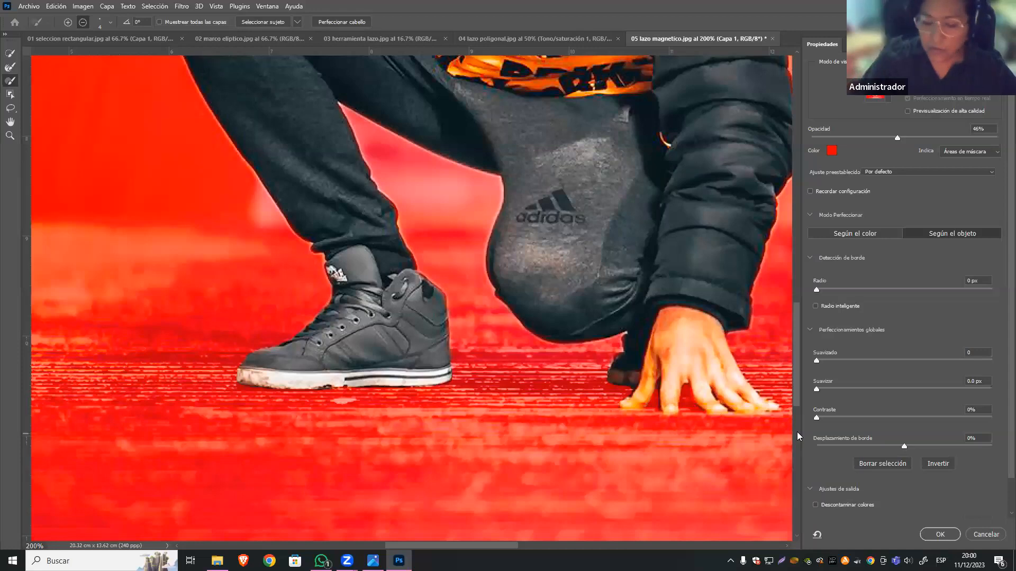
# Examine the refined selection edge along the figure's jacket, hood, arms and legs, and across the whole image.
pyautogui.hotkey('ctrl', '-')
pyautogui.hotkey('ctrl', '-')
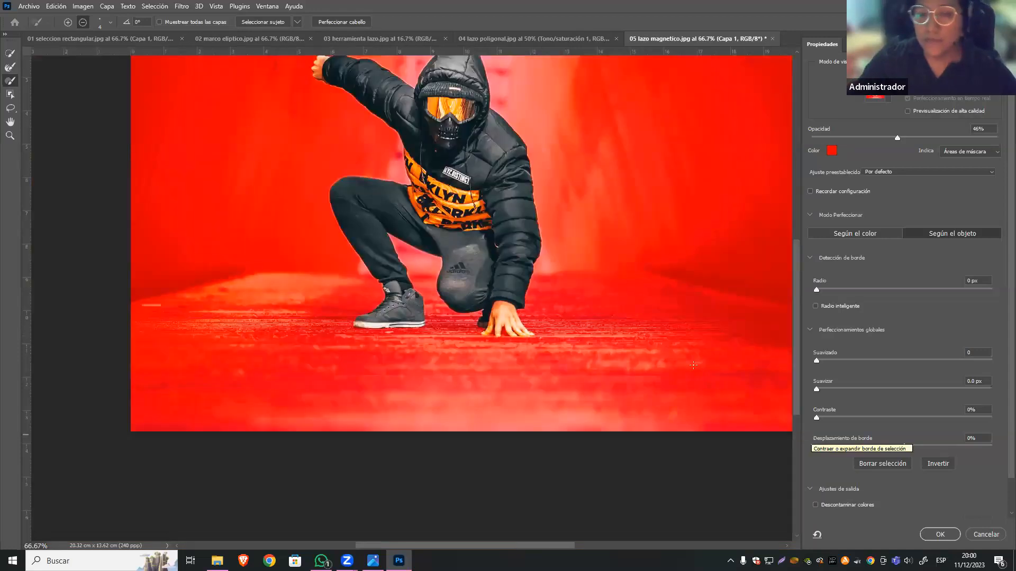
pyautogui.scroll(5, 517, 154)
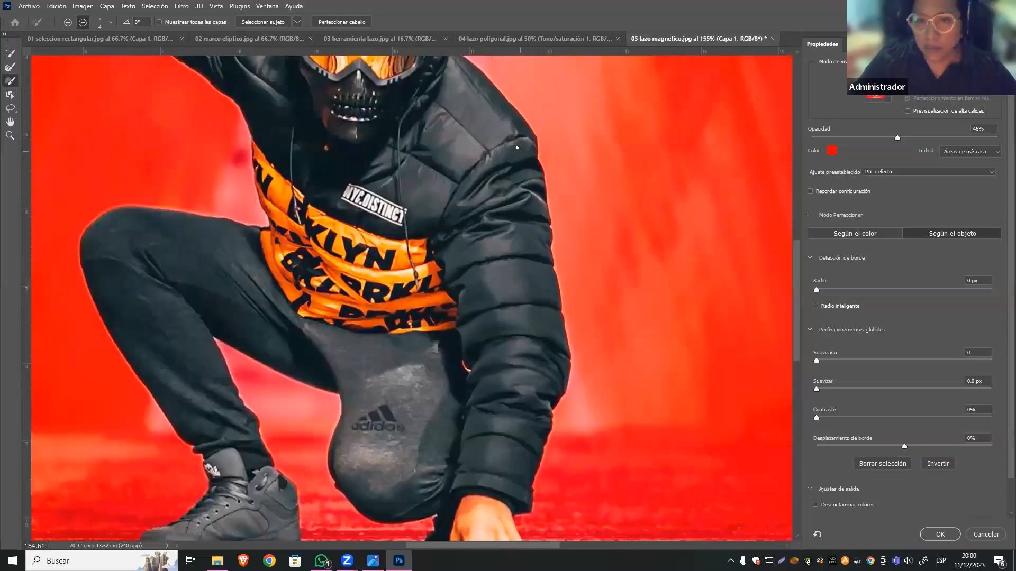
pyautogui.moveTo(469, 134); pyautogui.dragTo(531, 338)
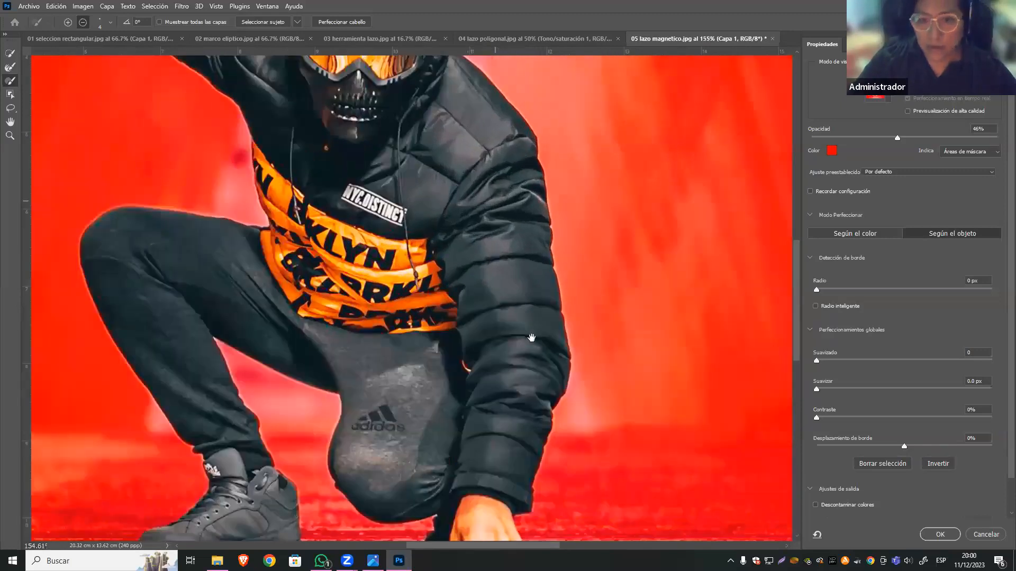
pyautogui.scroll(-10, 559, 146)
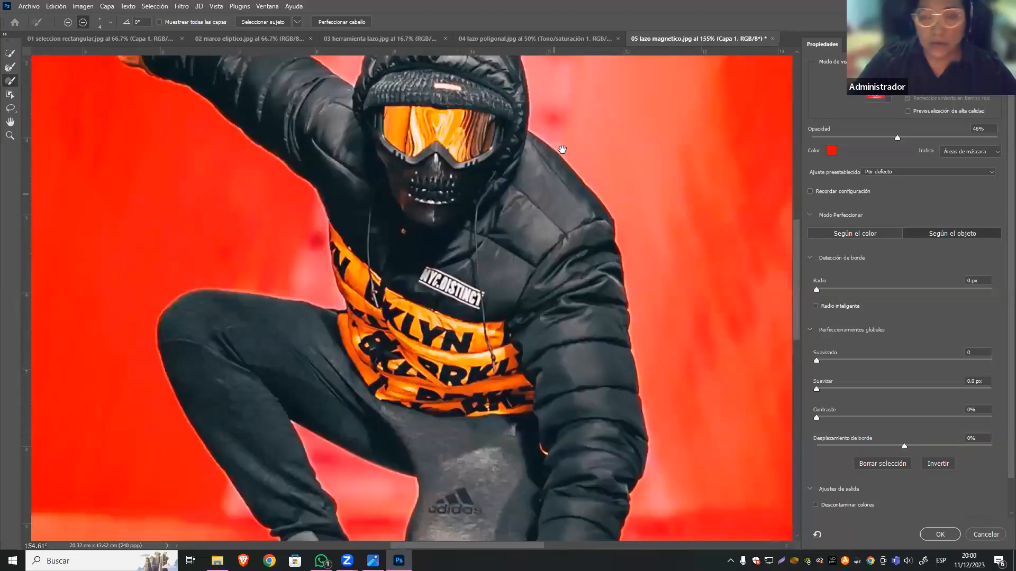
pyautogui.hotkey('ctrl', '1')
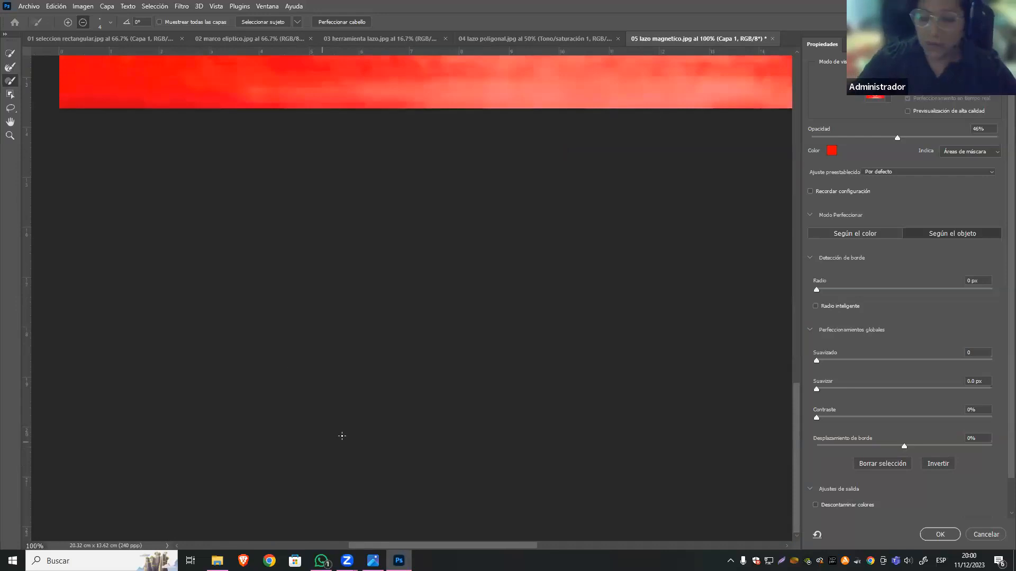
pyautogui.scroll(-5, 623, 335)
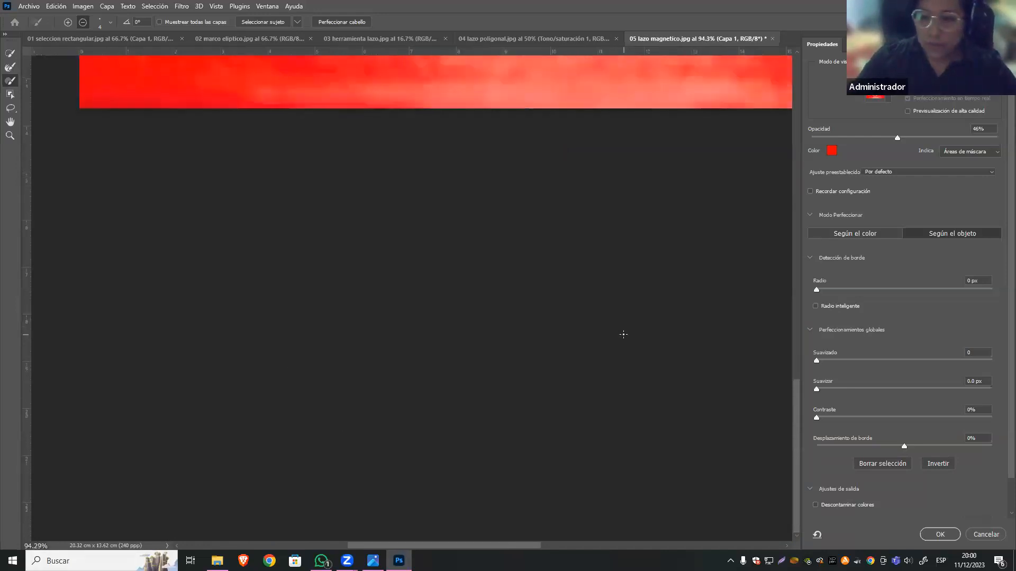
pyautogui.scroll(8, 615, 341)
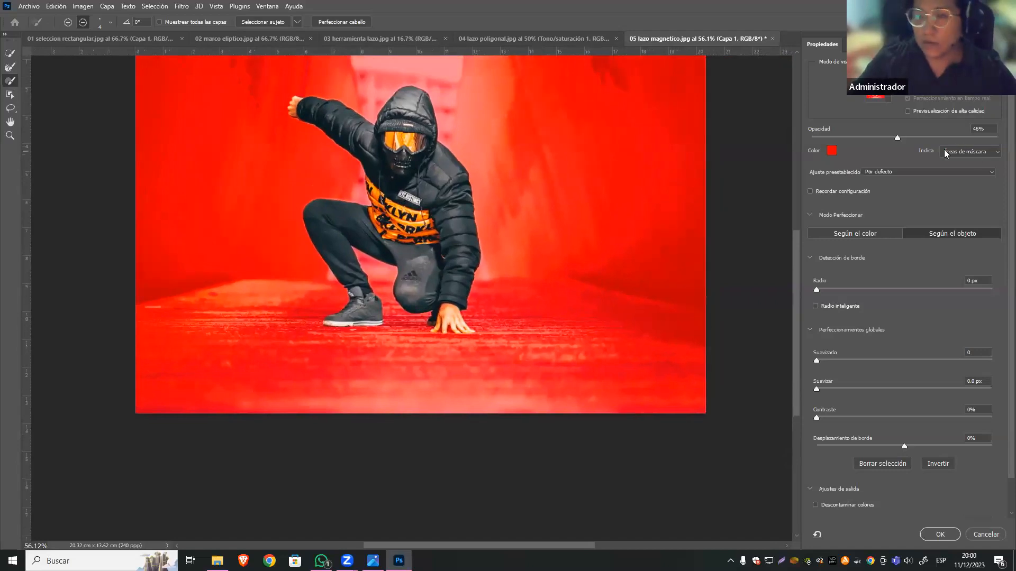
# Set the overlay opacity to 100%, soften the selection edge slightly with Suavizar, and output the result as a selection.
pyautogui.moveTo(896, 137); pyautogui.dragTo(987, 138)
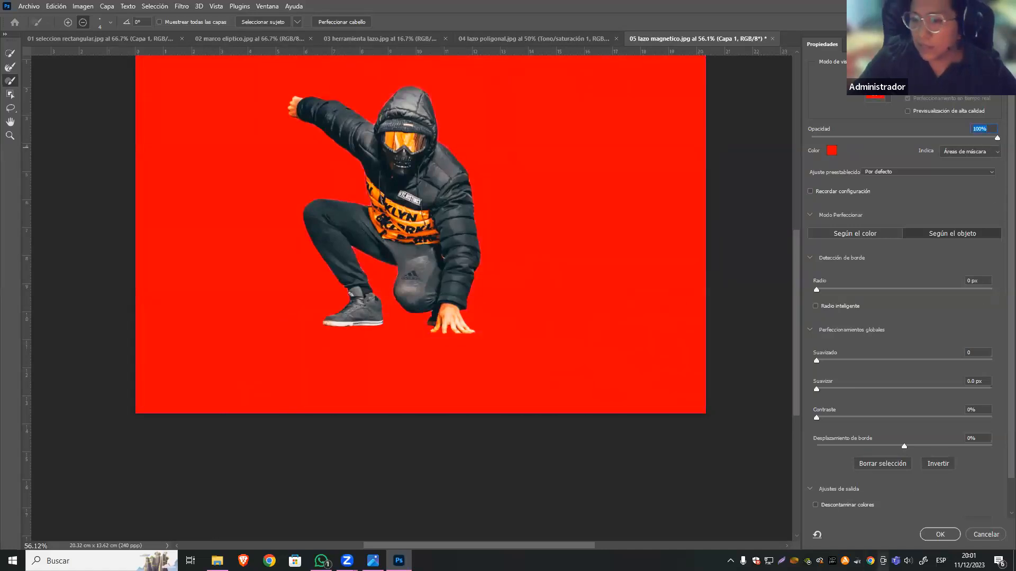
pyautogui.scroll(-1, 1001, 462)
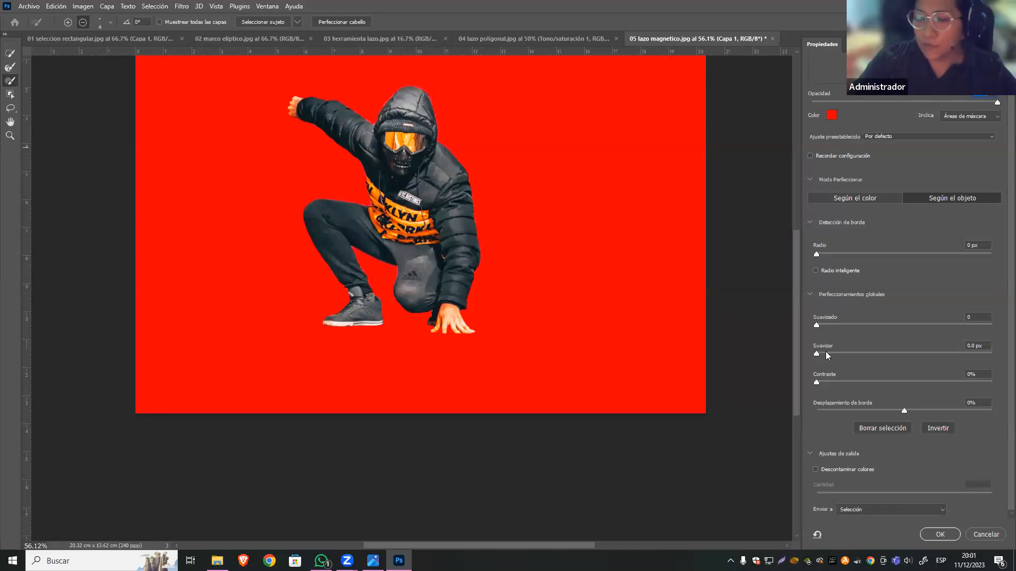
pyautogui.moveTo(824, 353); pyautogui.dragTo(840, 354)
pyautogui.click(939, 536)
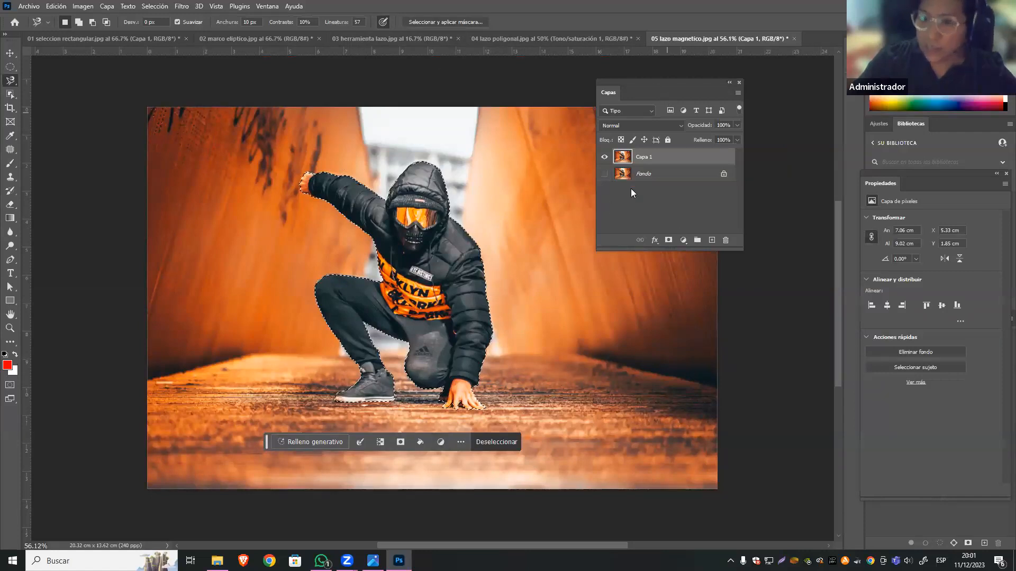
# Move the Layers panel lower and add a layer mask to Capa 1 from the refined selection.
pyautogui.moveTo(661, 87); pyautogui.dragTo(645, 198)
pyautogui.click(653, 351)
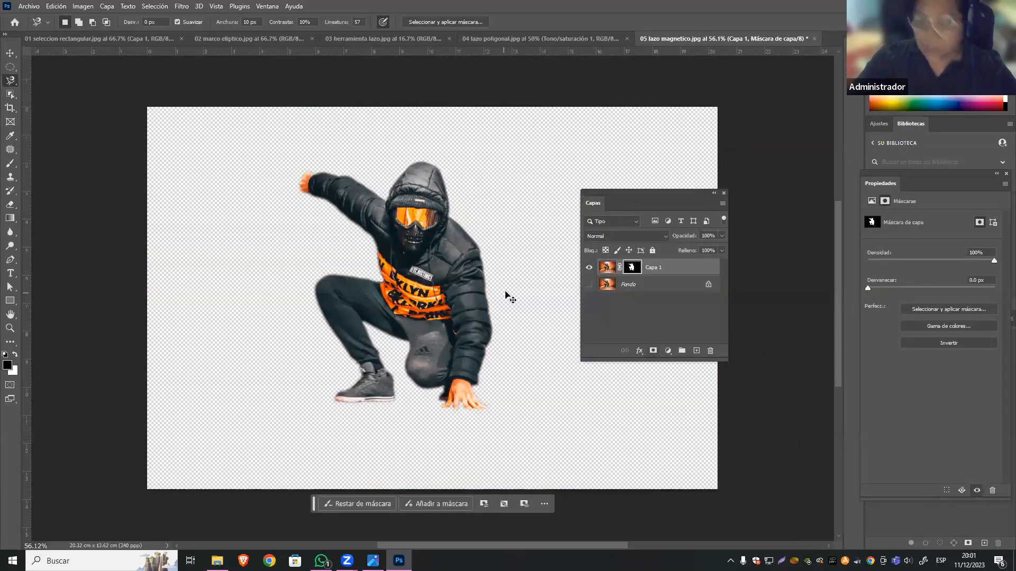
# Replace Capa 1's layer mask with a new one made after feathering the figure's selection.
pyautogui.hotkey('ctrl', 'z')
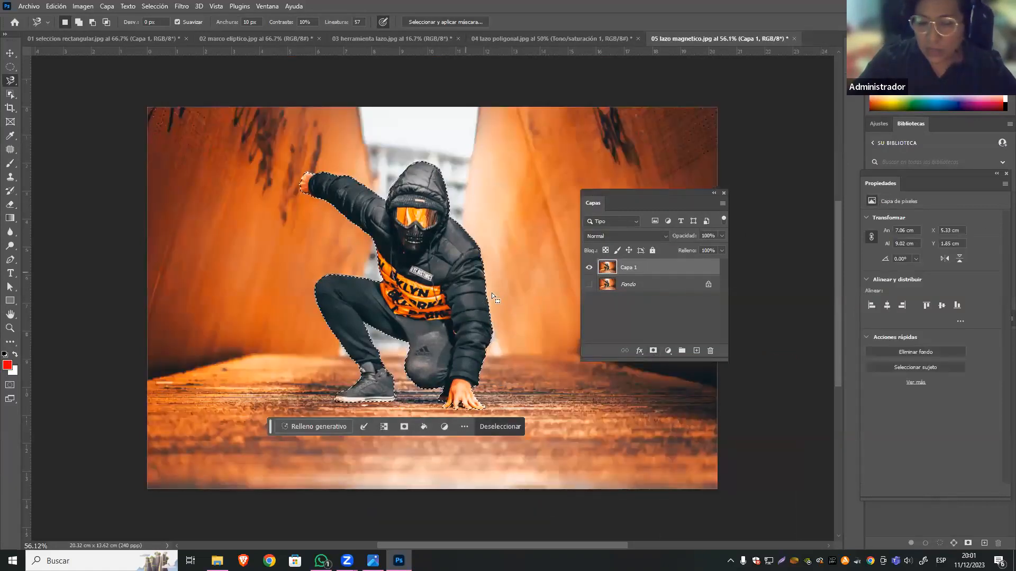
pyautogui.rightClick(357, 198)
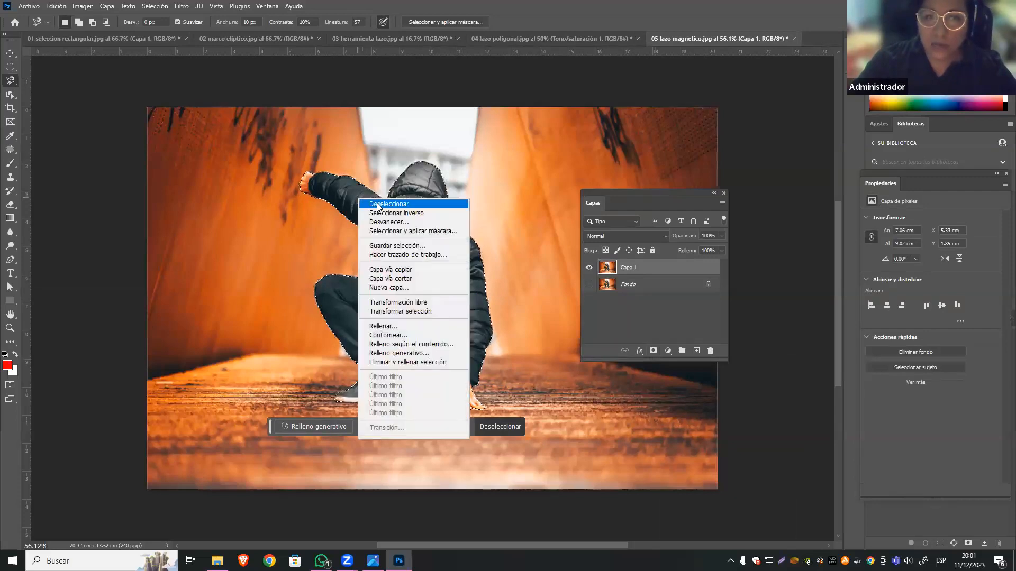
pyautogui.click(439, 221)
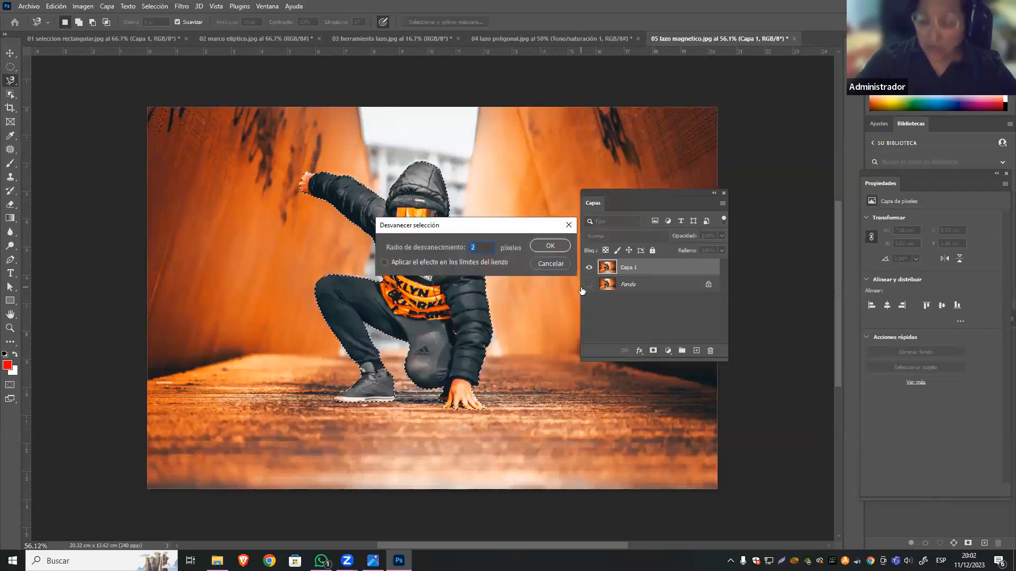
pyautogui.click(548, 246)
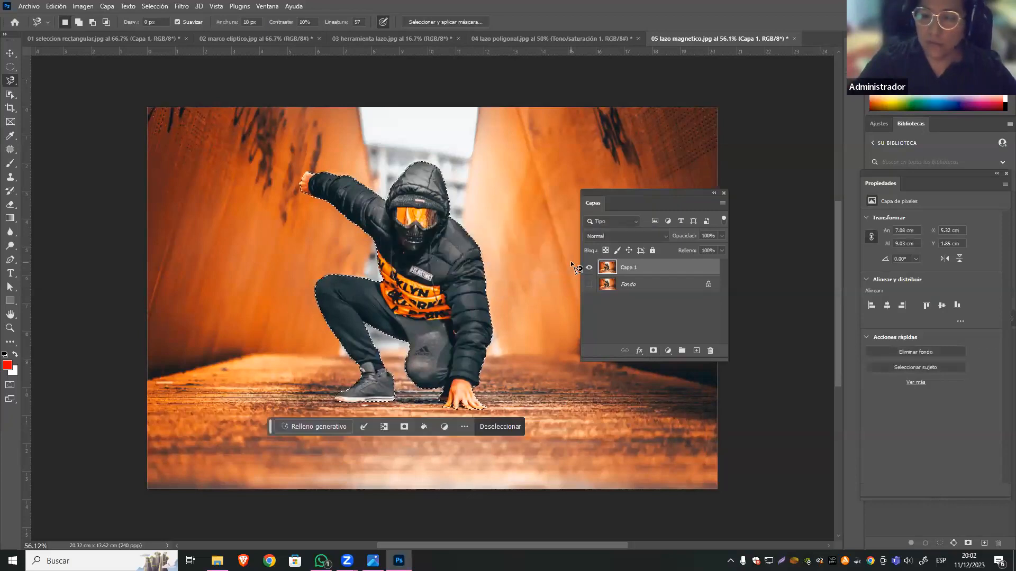
pyautogui.click(653, 352)
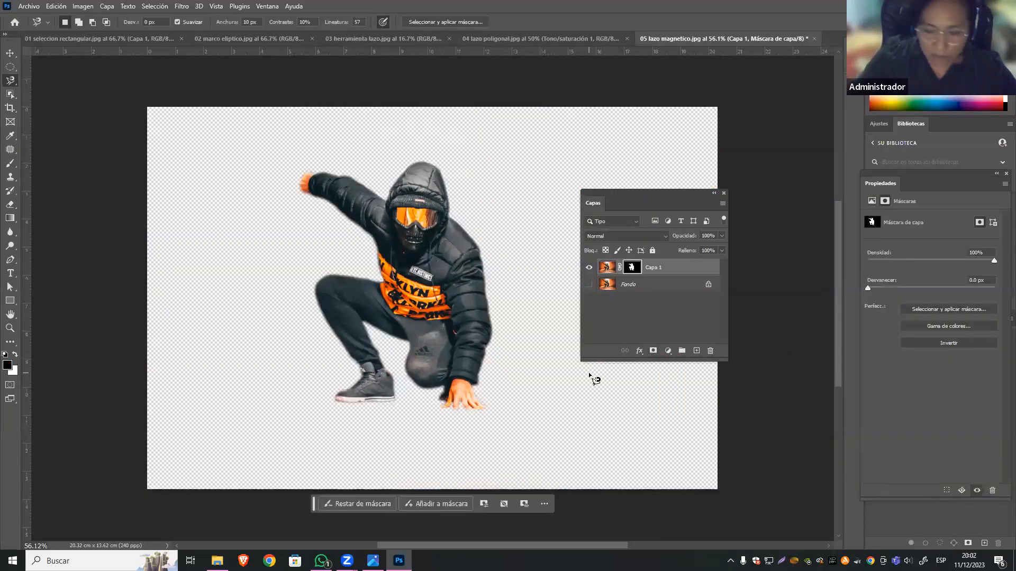
pyautogui.hotkey('ctrl', '-')
pyautogui.hotkey('ctrl', '-')
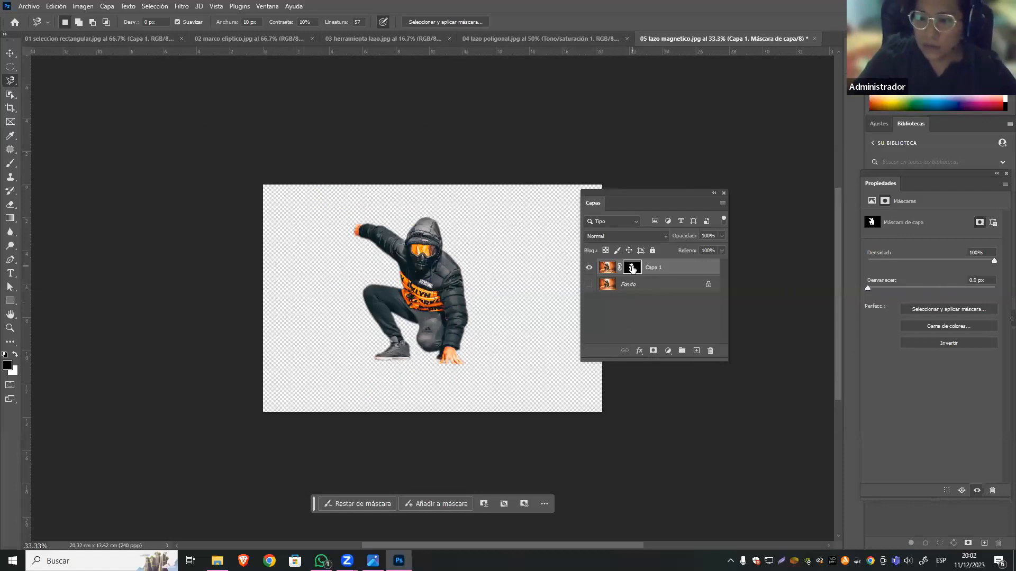
# Dock the Properties panel, open Capa 1's mask in Select and Mask, and leave the workspace without applying changes.
pyautogui.moveTo(886, 174); pyautogui.dragTo(821, 130)
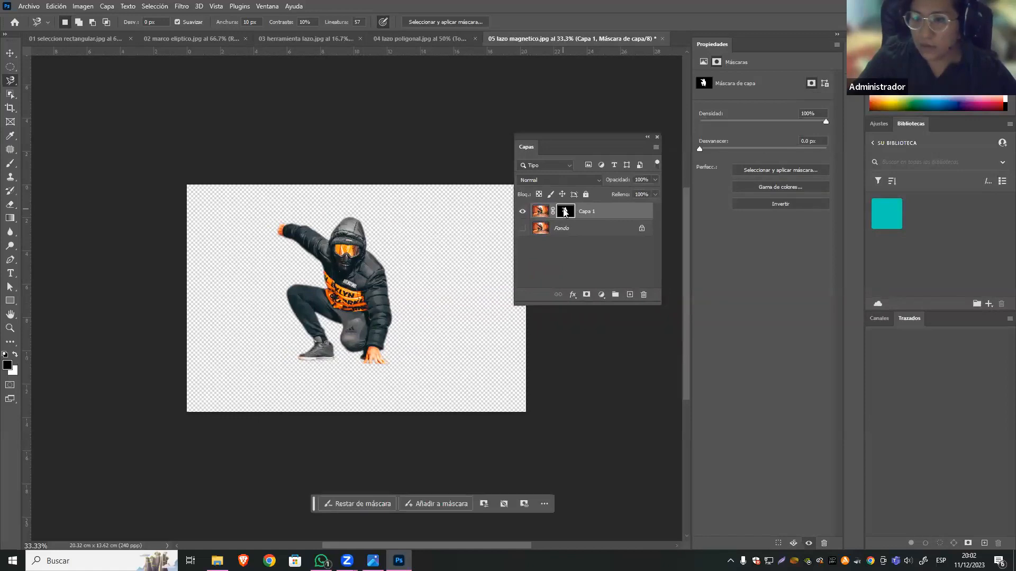
pyautogui.doubleClick(564, 213)
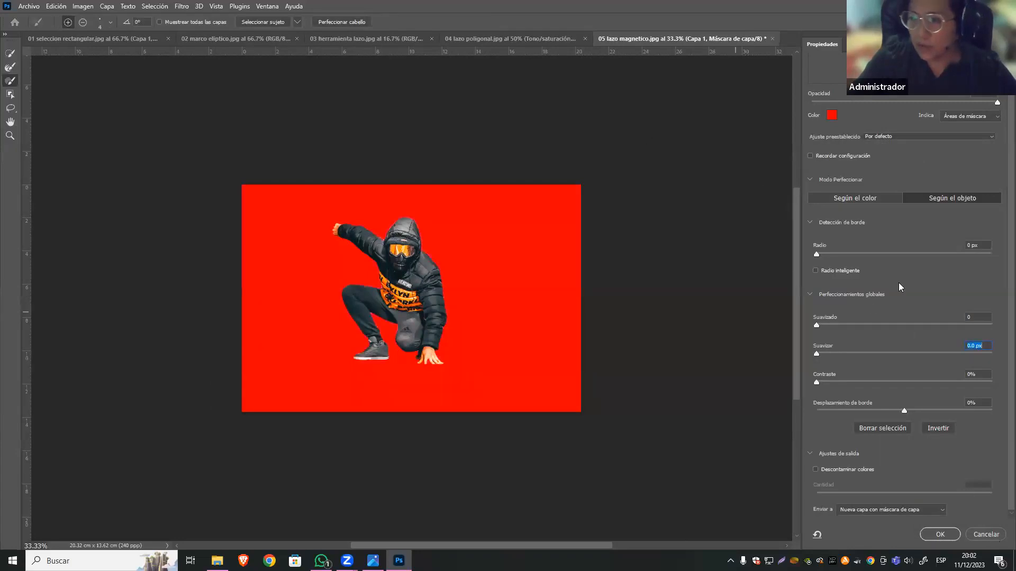
pyautogui.click(983, 533)
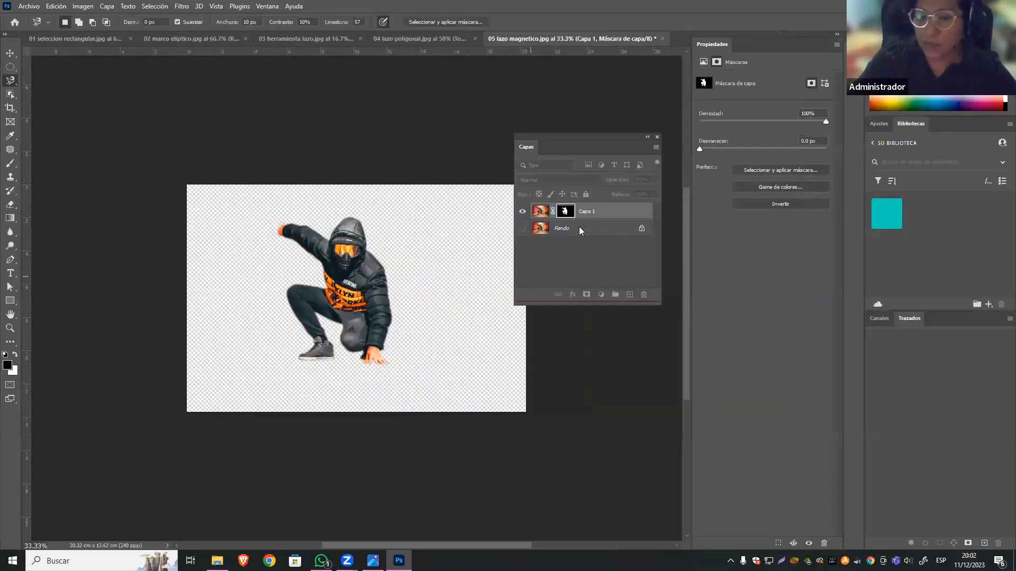
# Undo Capa 1's layer mask with the Move tool active and recreate it from the figure's selection feathered by another 1 px.
pyautogui.click(10, 53)
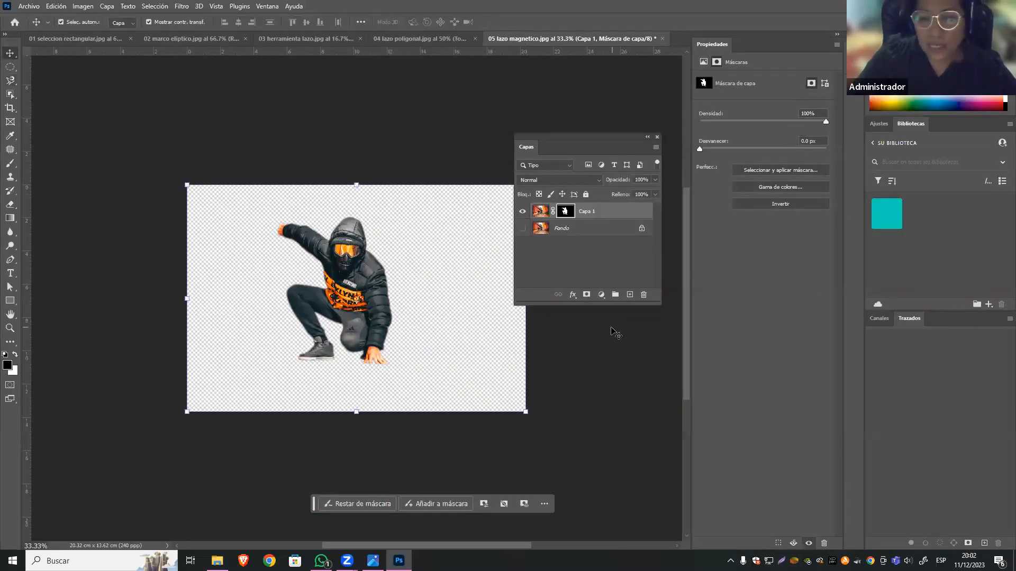
pyautogui.hotkey('ctrl', 'z')
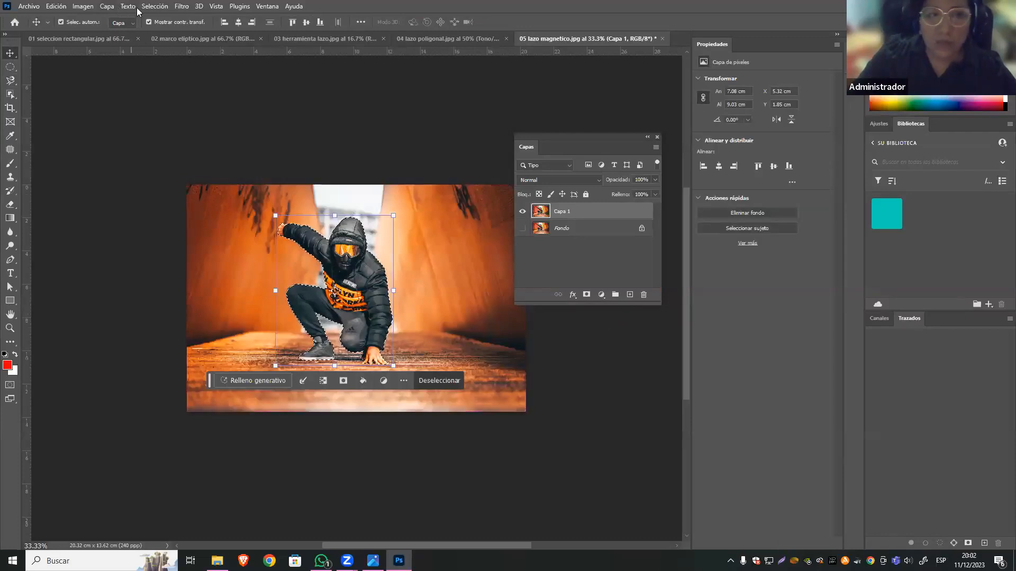
pyautogui.click(154, 6)
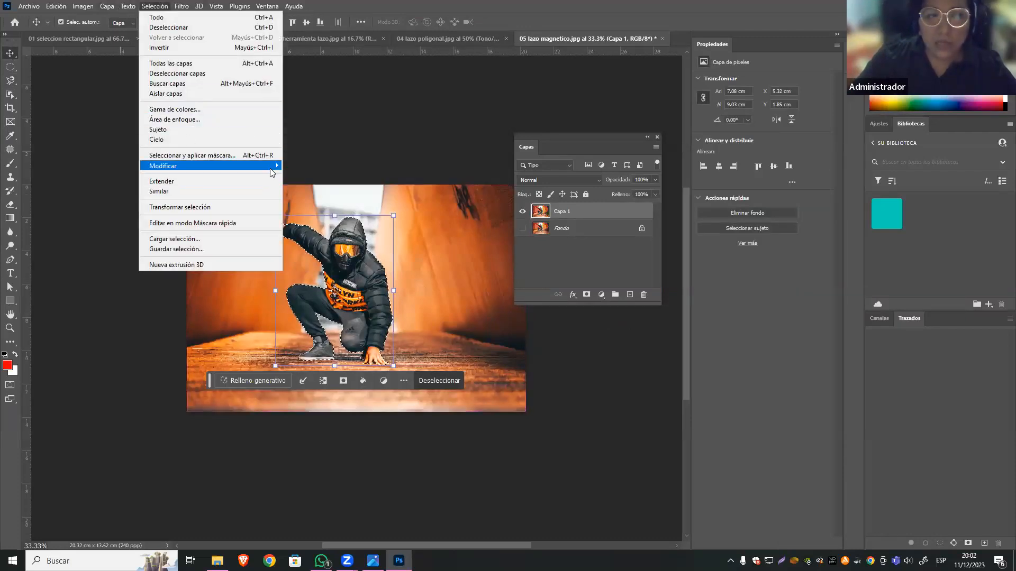
pyautogui.moveTo(270, 168)
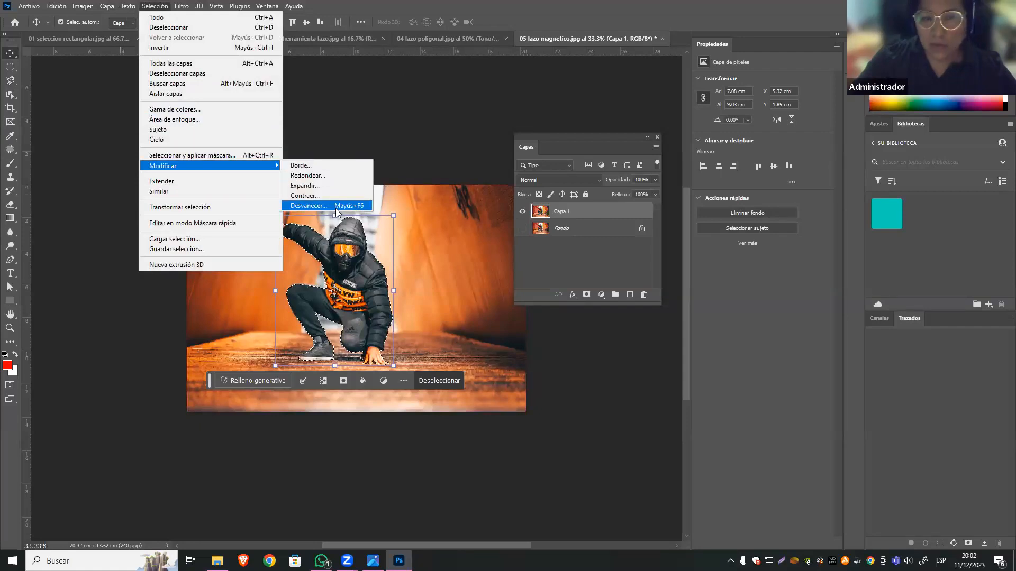
pyautogui.click(364, 206)
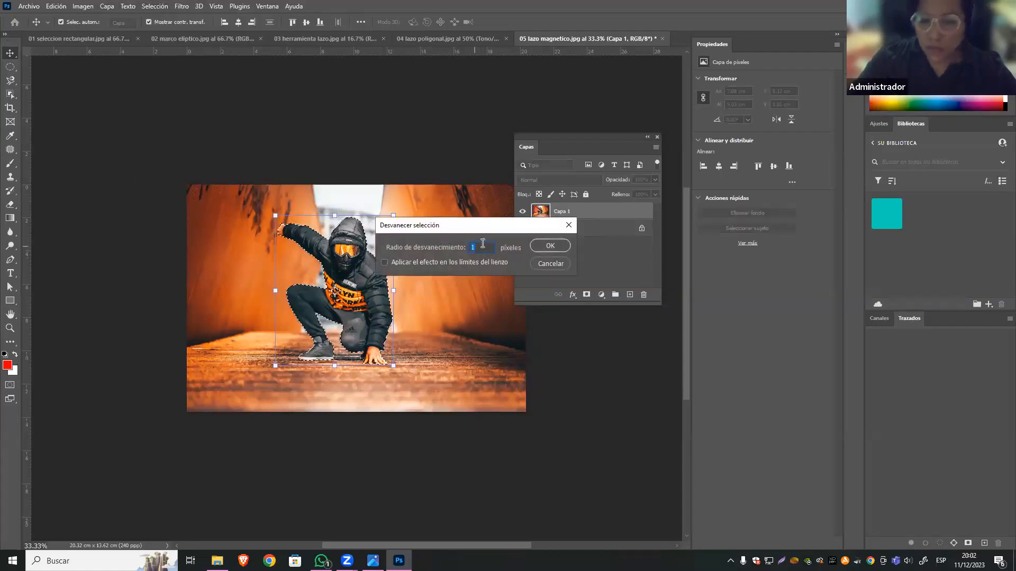
pyautogui.click(550, 246)
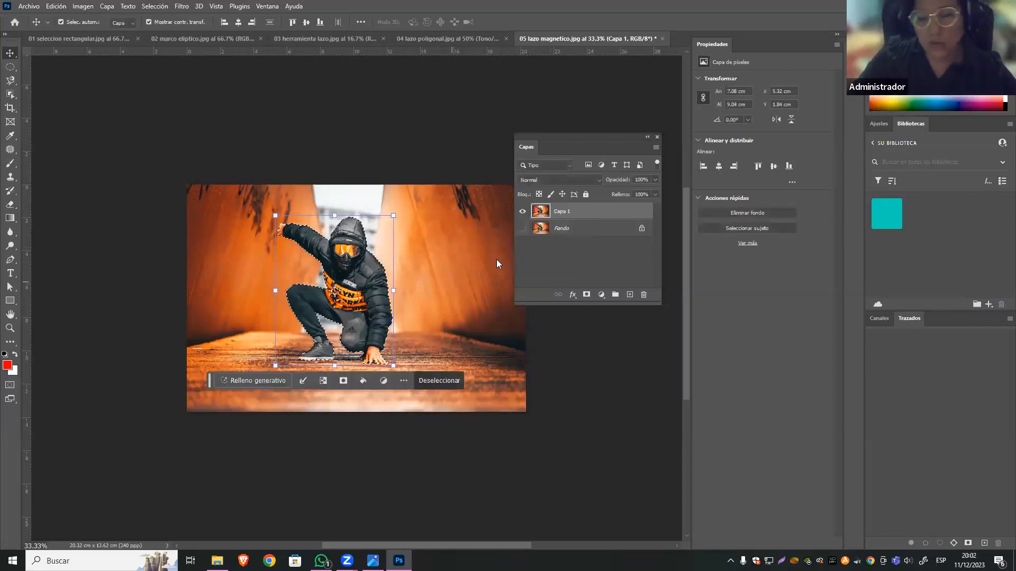
pyautogui.click(586, 294)
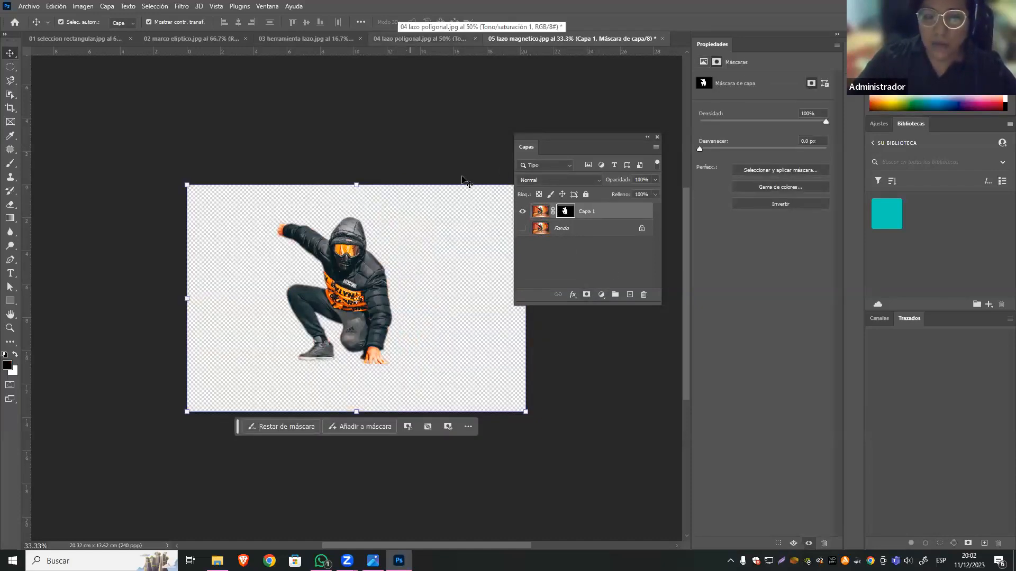
# Show and select the Fondo layer, and load Capa 1's mask as a selection around the figure.
pyautogui.click(522, 230)
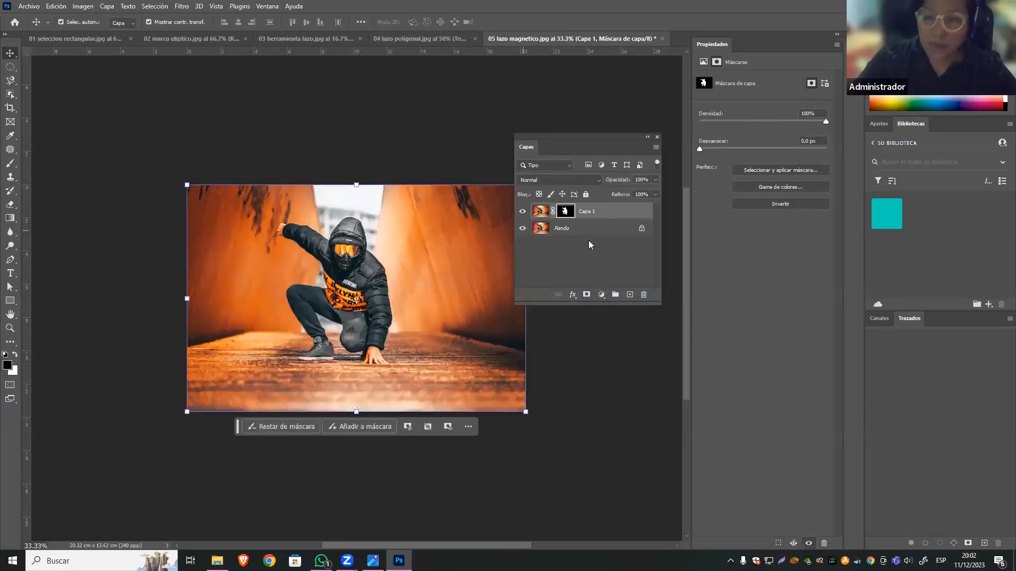
pyautogui.click(588, 237)
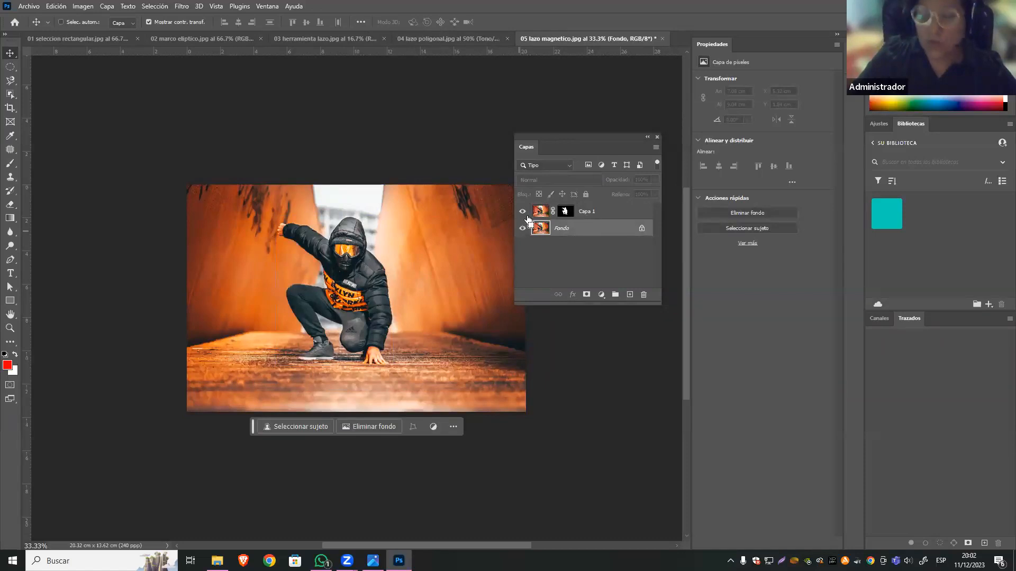
pyautogui.keyDown('ctrl'); pyautogui.click(565, 212); pyautogui.keyUp('ctrl')
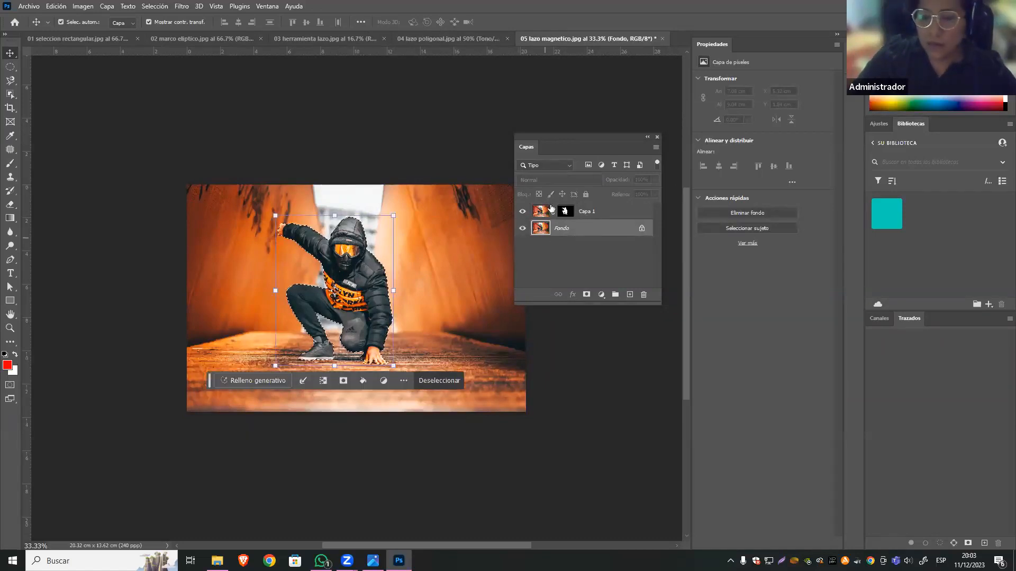
# Copy the selected figure from Fondo to a new layer and show it alone, with Capa 1 and Fondo hidden.
pyautogui.click(522, 211)
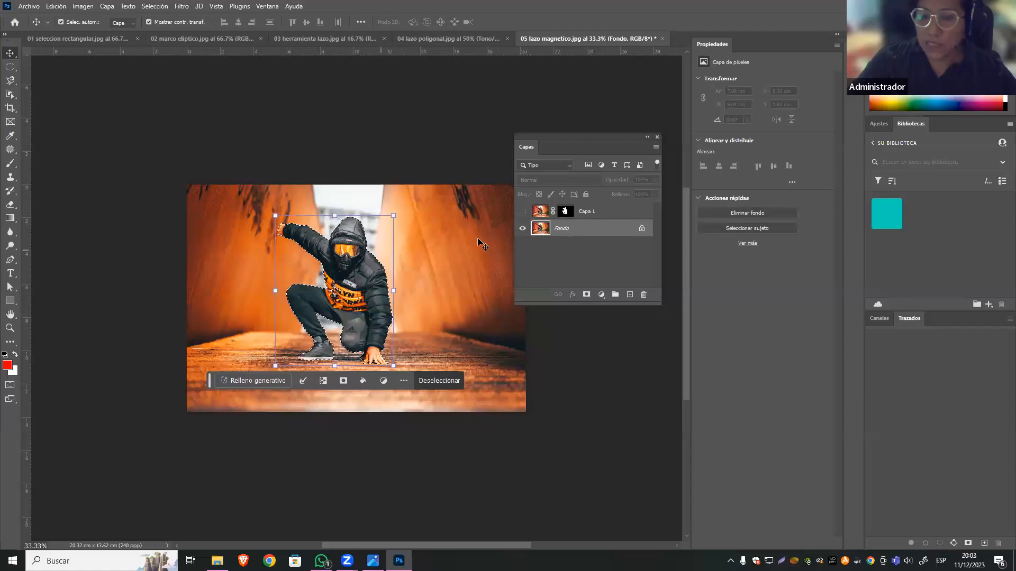
pyautogui.press('ctrl')
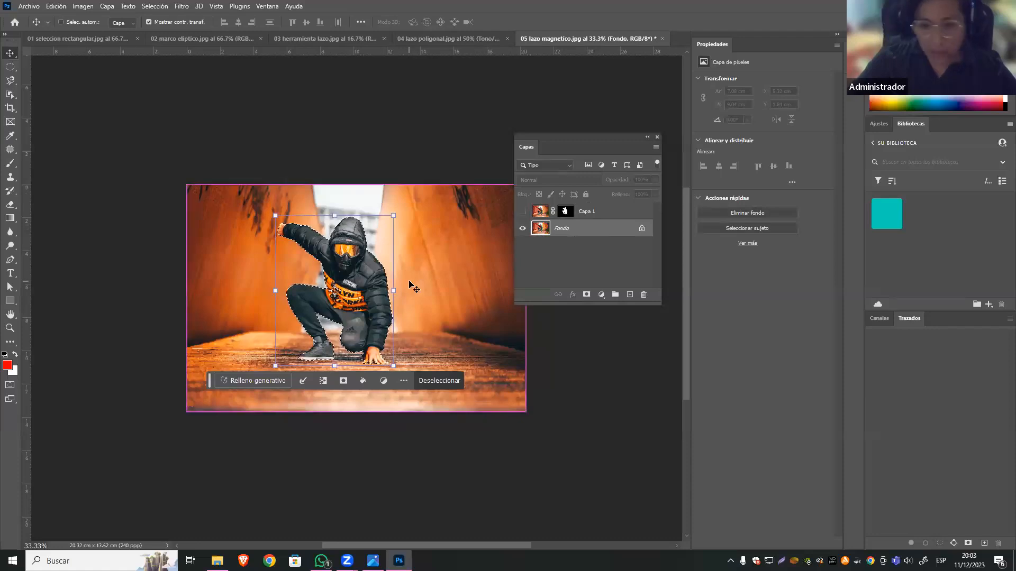
pyautogui.hotkey('ctrl', 'j')
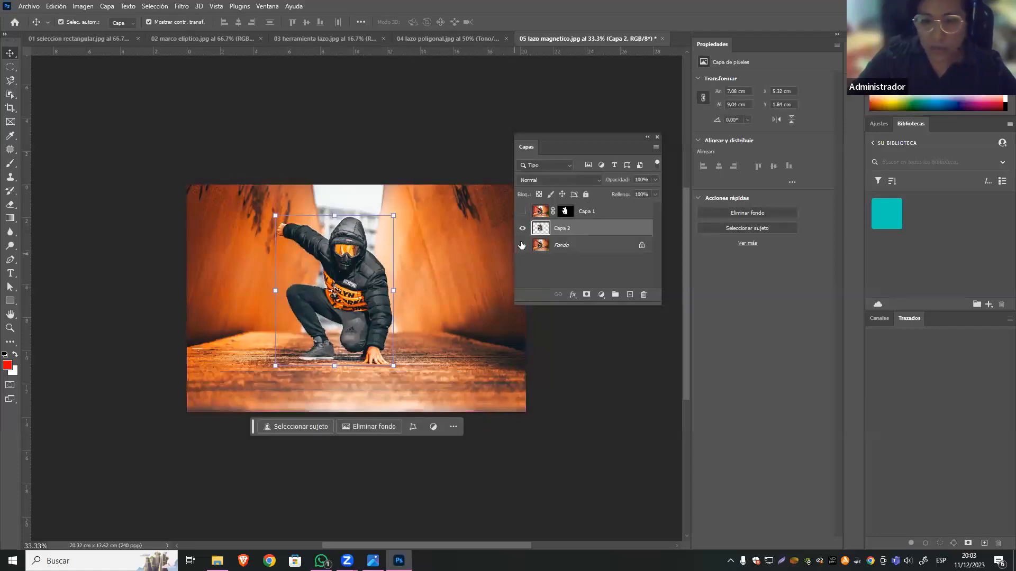
pyautogui.click(522, 245)
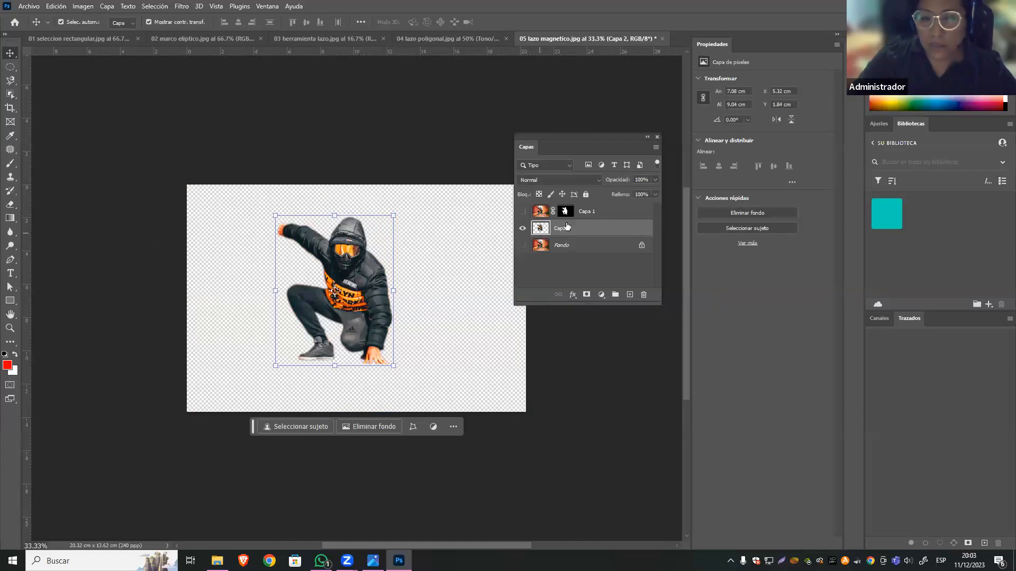
pyautogui.click(164, 104)
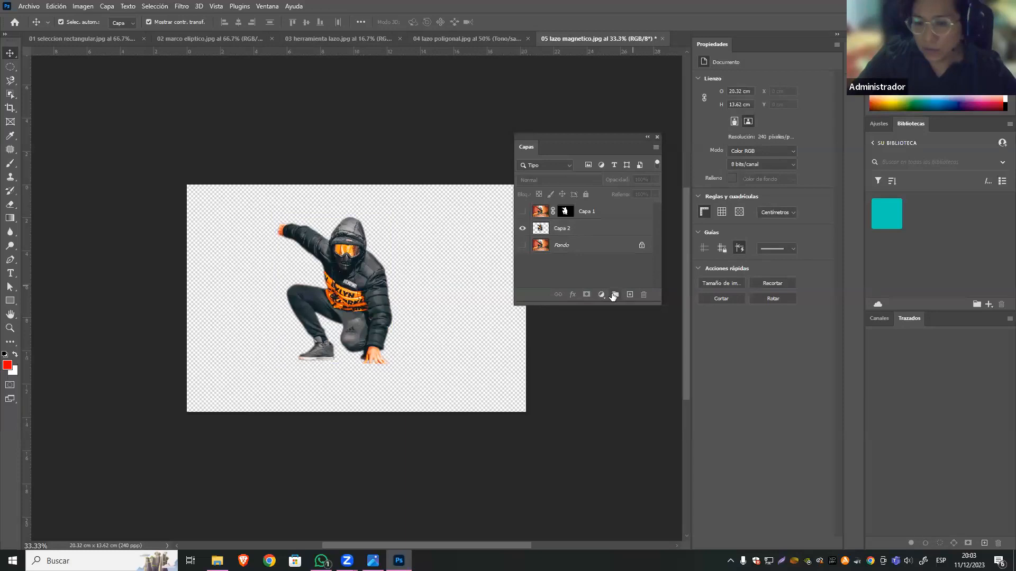
# Add a solid colour fill layer in yellow #ecd50f directly above Fondo as the figure's backdrop.
pyautogui.click(568, 249)
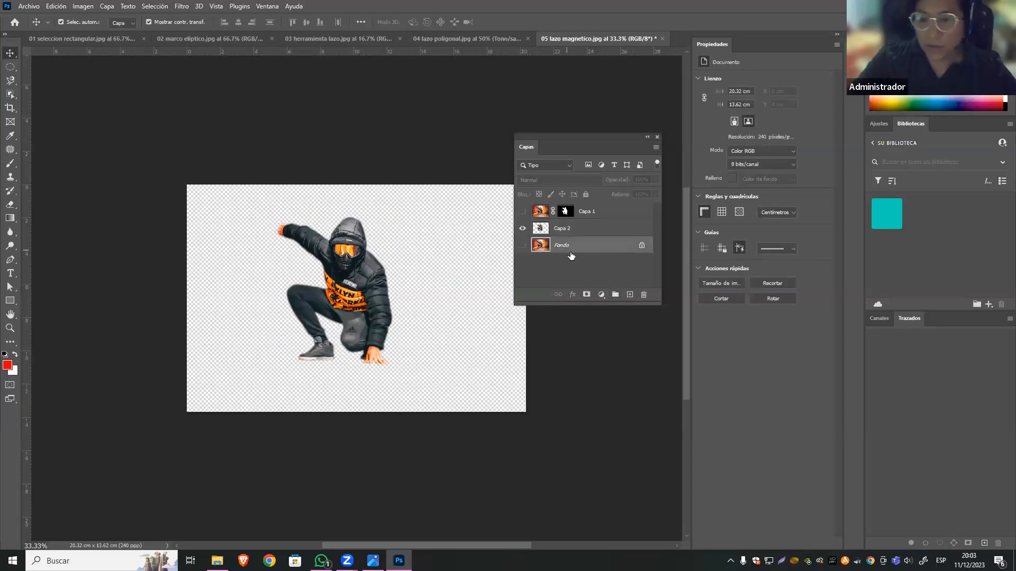
pyautogui.click(601, 294)
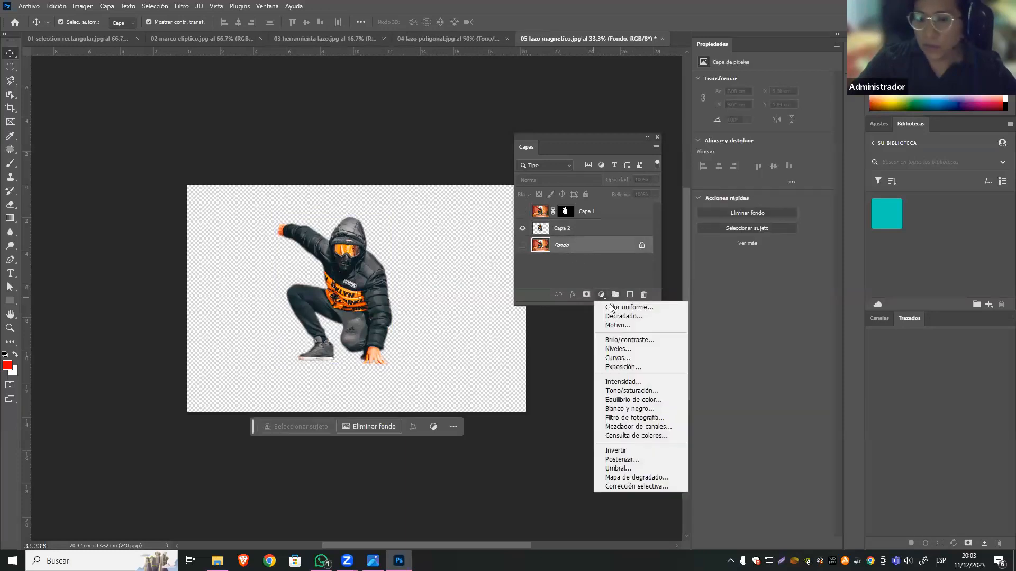
pyautogui.click(656, 307)
pyautogui.moveTo(647, 278); pyautogui.dragTo(597, 282)
pyautogui.write('ecd50f')
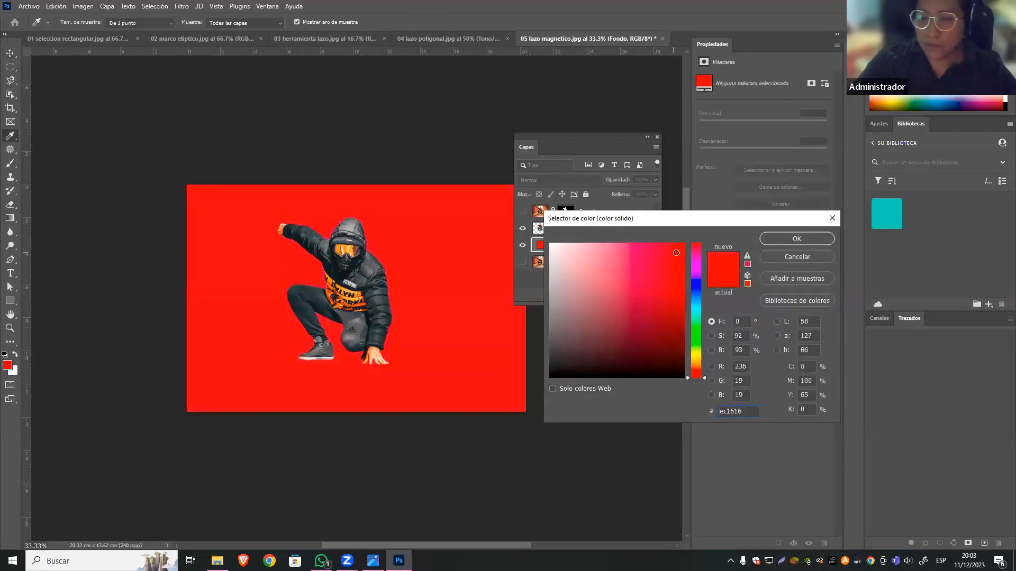
pyautogui.click(793, 236)
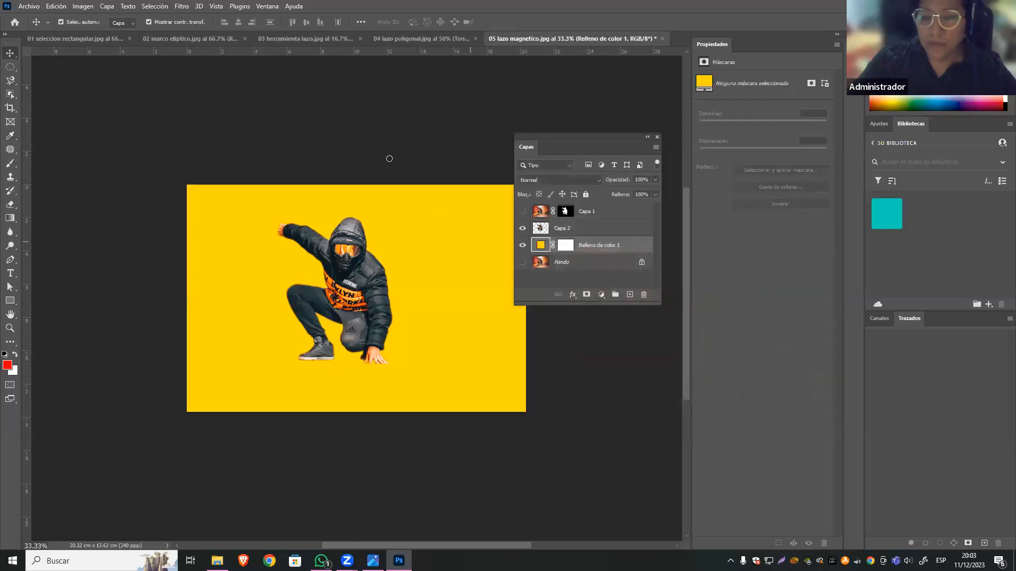
# Switch to the 04 lazo poligonal.jpg document, move the Layers panel lower, and deselect the active layer.
pyautogui.click(407, 41)
pyautogui.moveTo(571, 139); pyautogui.dragTo(584, 204)
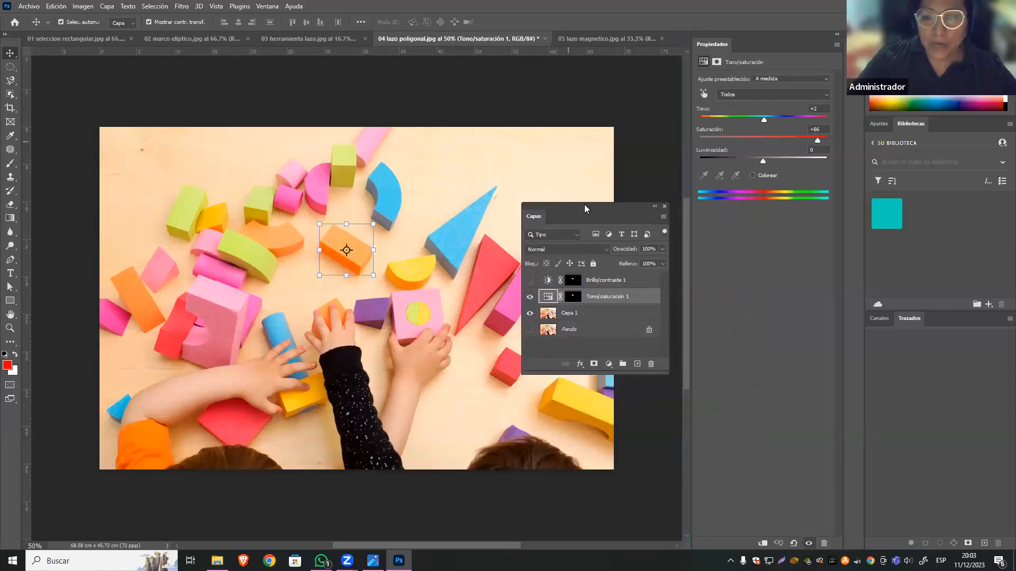
pyautogui.click(465, 95)
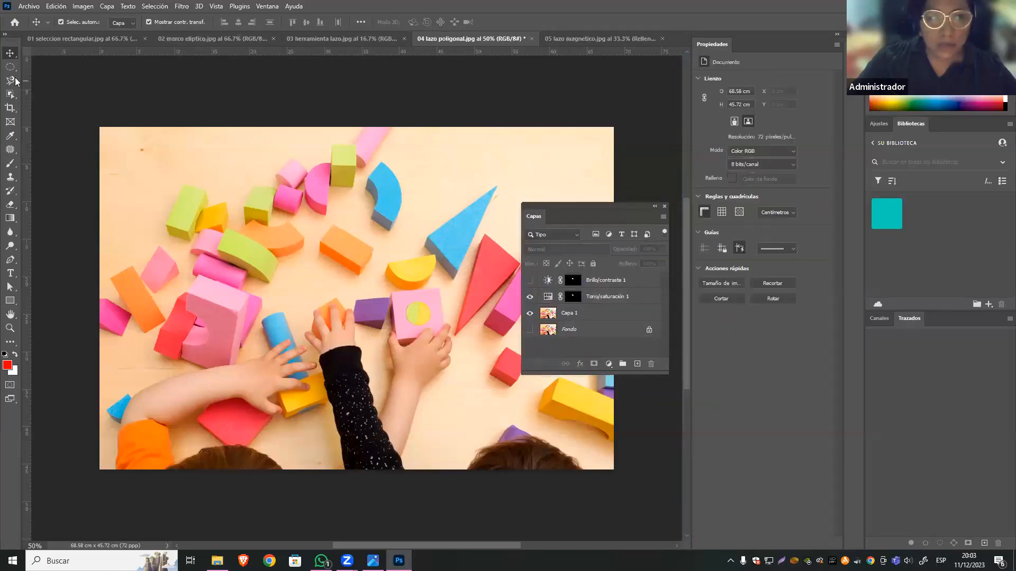
# Activate the Object Selection tool on Capa 1 and hide the Tono/saturación 1 adjustment layer.
pyautogui.click(10, 98)
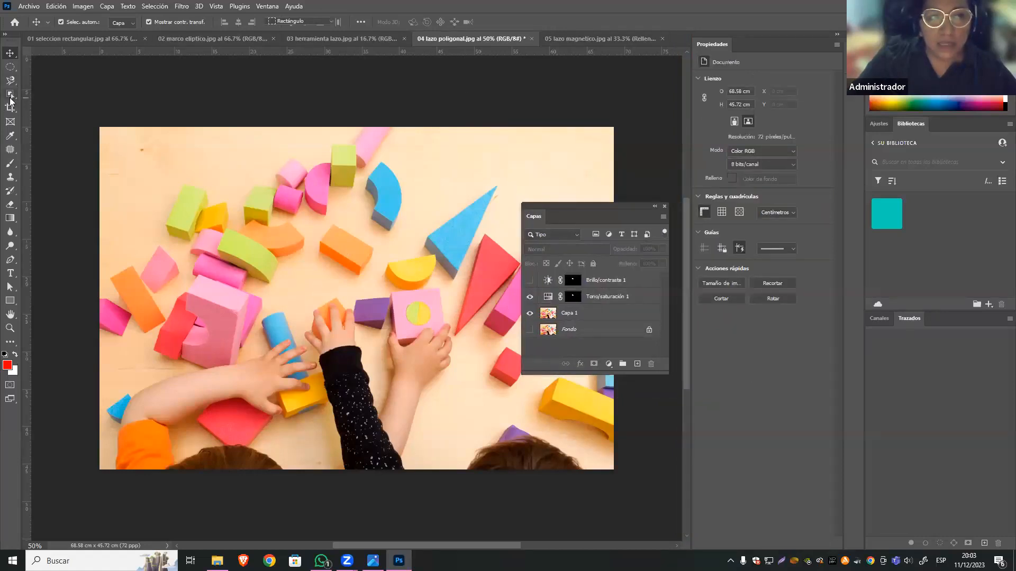
pyautogui.rightClick(10, 99)
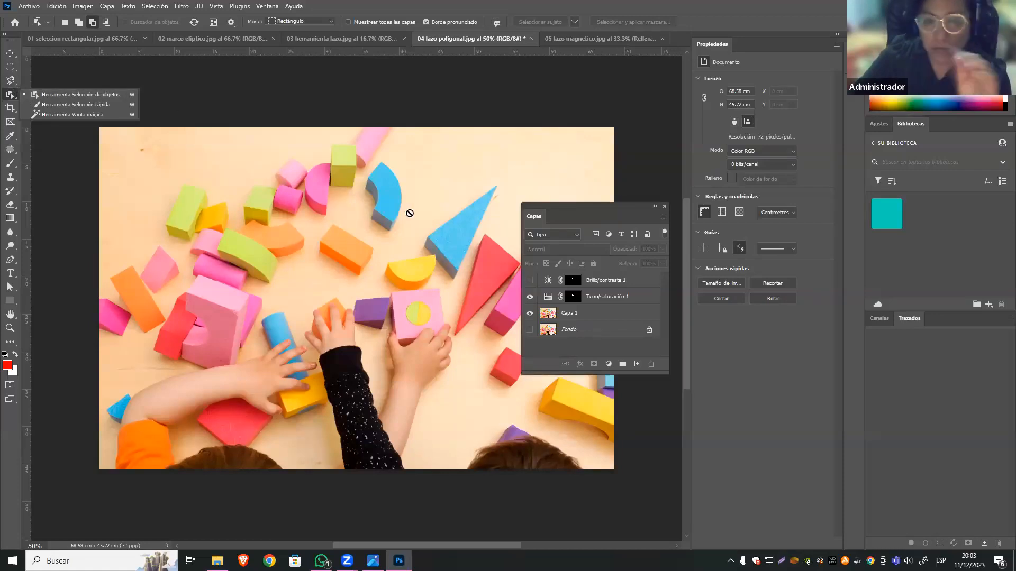
pyautogui.click(588, 314)
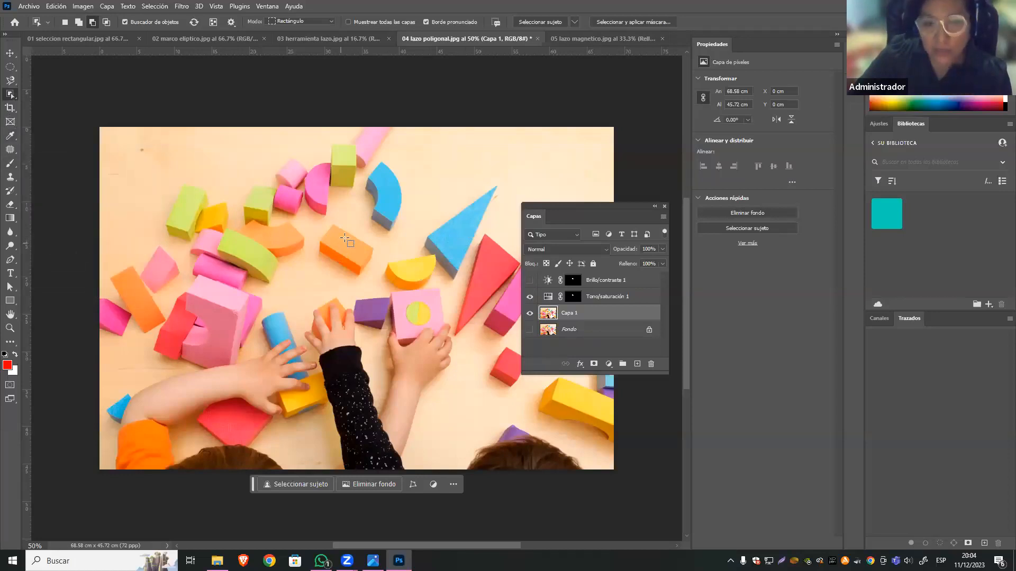
pyautogui.click(529, 296)
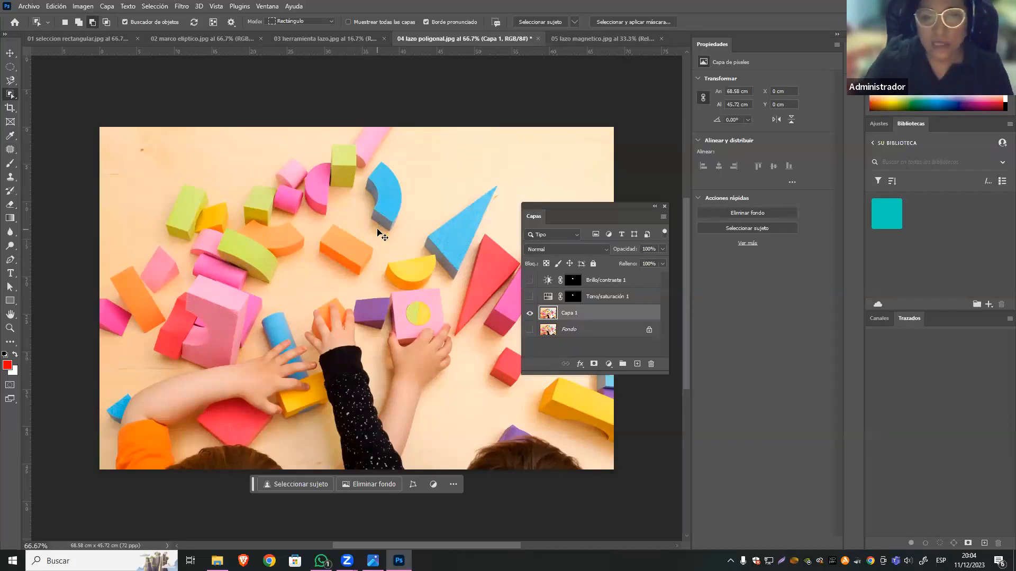
pyautogui.hotkey('ctrl', '1')
pyautogui.scroll(3, 367, 163)
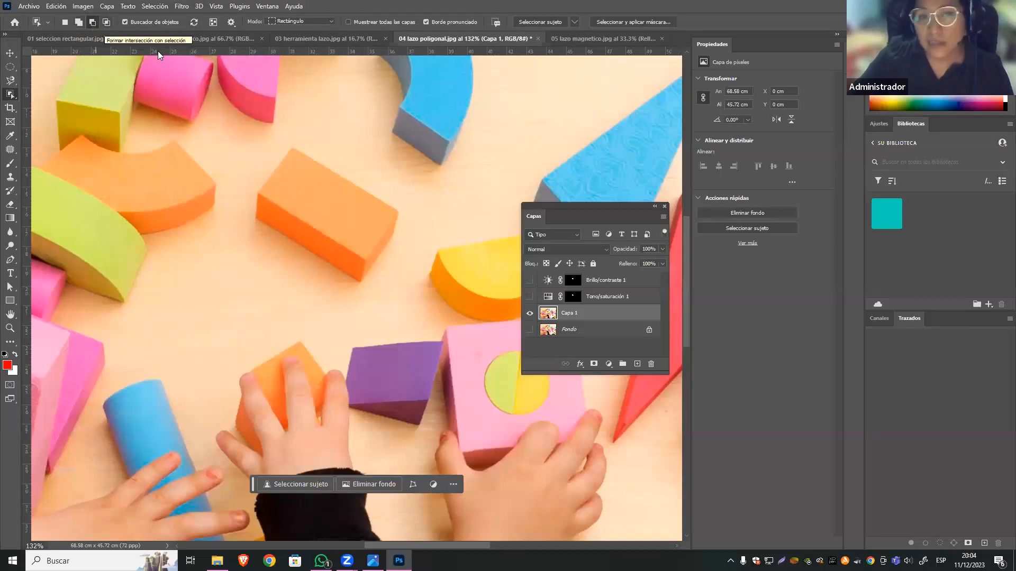
# Select the central orange rectangular block by framing it with Object Selection in Rectángulo mode.
pyautogui.click(331, 22)
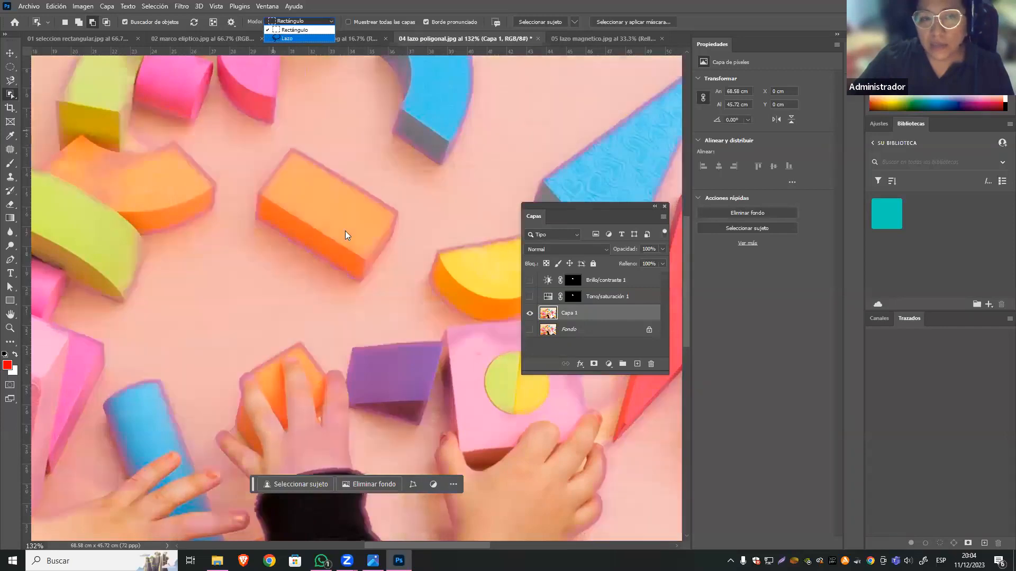
pyautogui.click(284, 168)
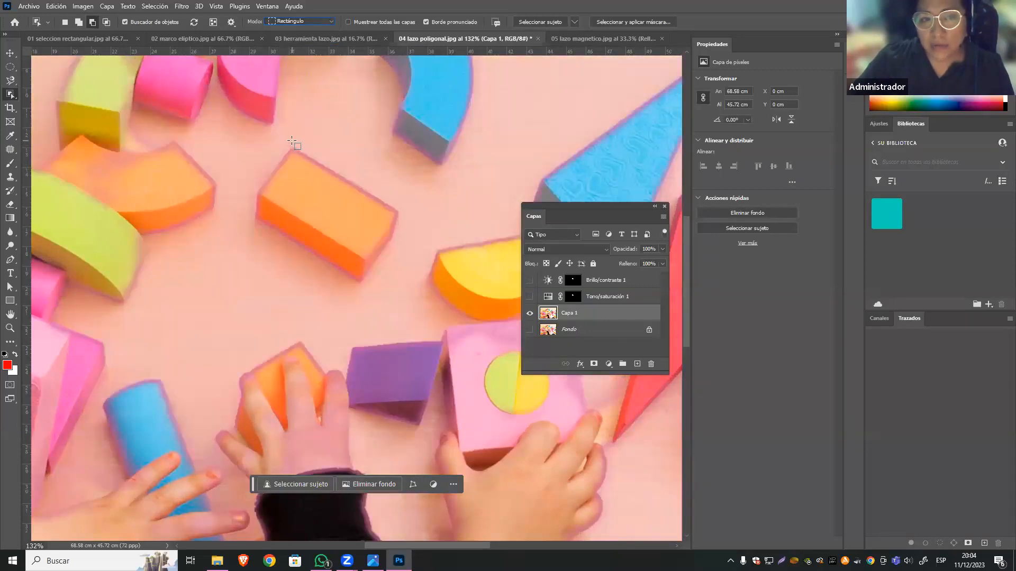
pyautogui.moveTo(244, 133); pyautogui.dragTo(376, 291)
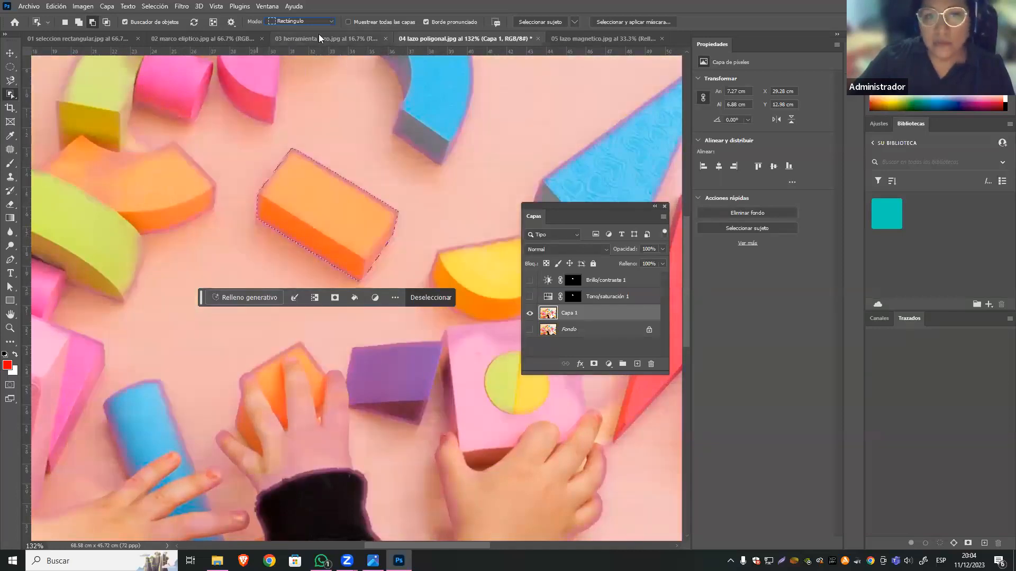
# Outline the central orange block with Object Selection in Lazo mode, adding to the selection, and deselect it.
pyautogui.click(304, 21)
pyautogui.click(298, 37)
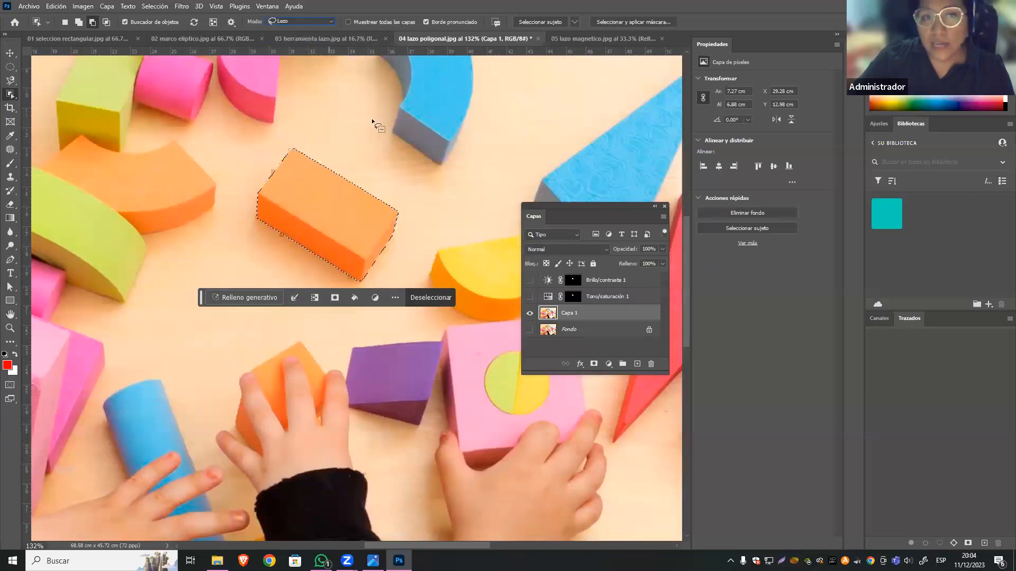
pyautogui.click(80, 23)
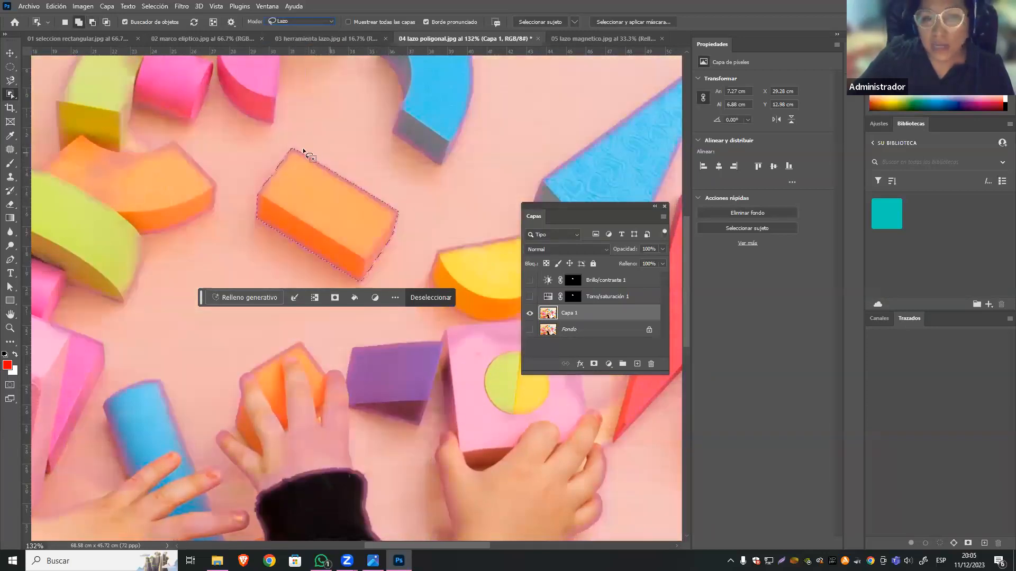
pyautogui.moveTo(317, 151)
pyautogui.mouseDown()
pyautogui.moveTo(380, 190)
pyautogui.moveTo(408, 229)
pyautogui.moveTo(407, 252)
pyautogui.moveTo(358, 292)
pyautogui.moveTo(272, 263)
pyautogui.mouseUp()
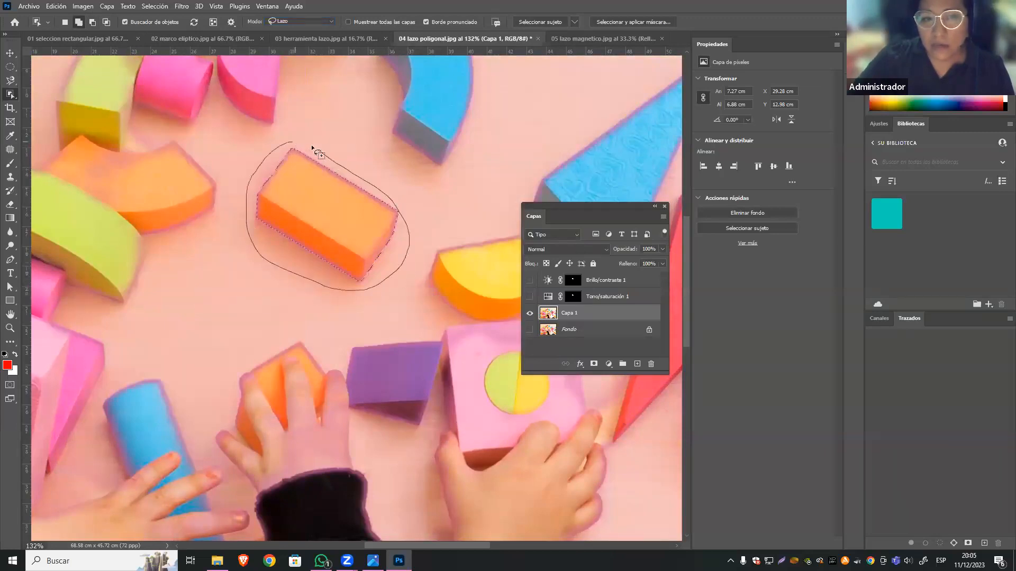
pyautogui.moveTo(411, 263)
pyautogui.mouseDown()
pyautogui.moveTo(395, 277)
pyautogui.moveTo(313, 284)
pyautogui.moveTo(249, 245)
pyautogui.mouseUp()
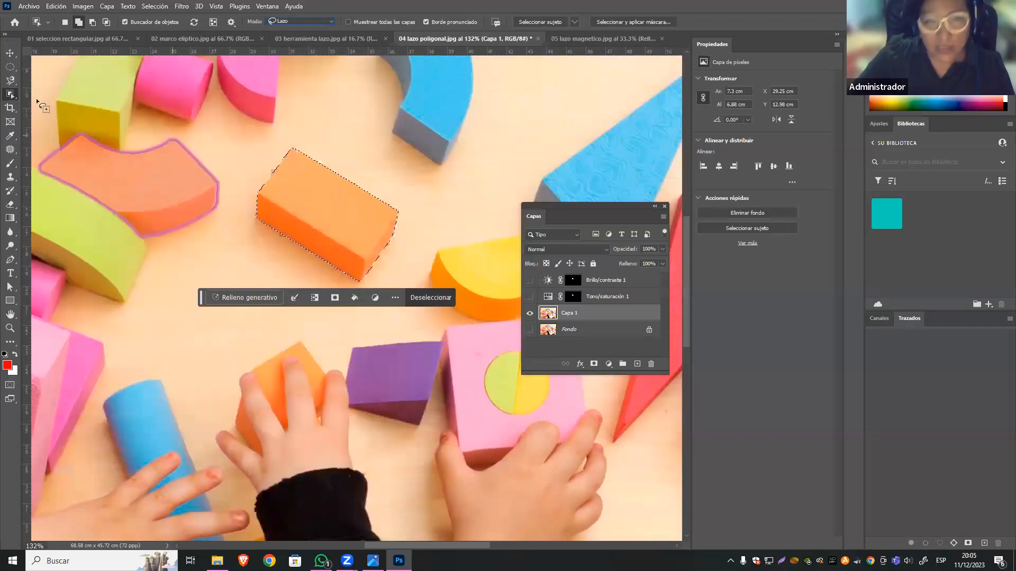
pyautogui.press('v')
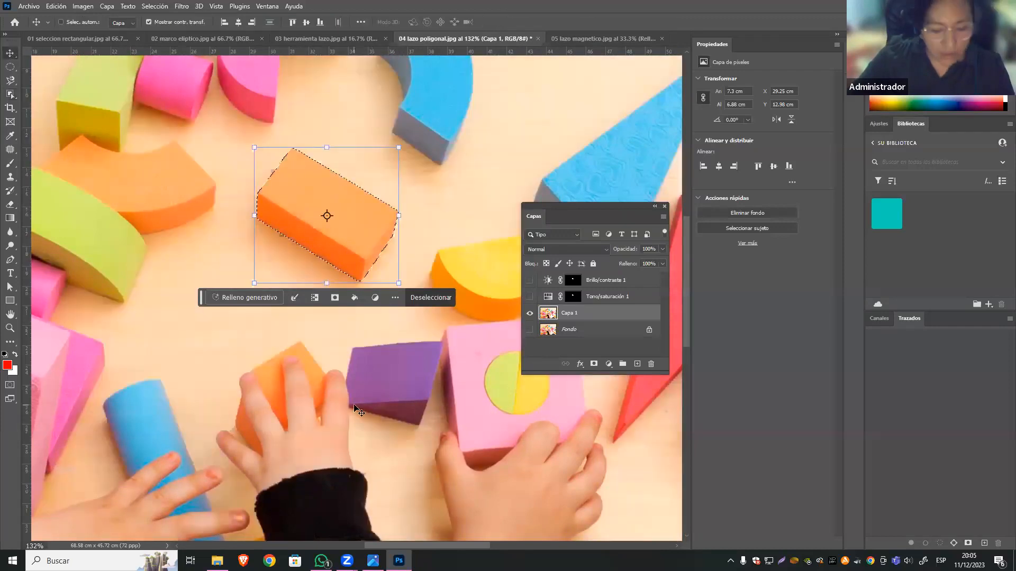
pyautogui.hotkey('ctrl', 'd')
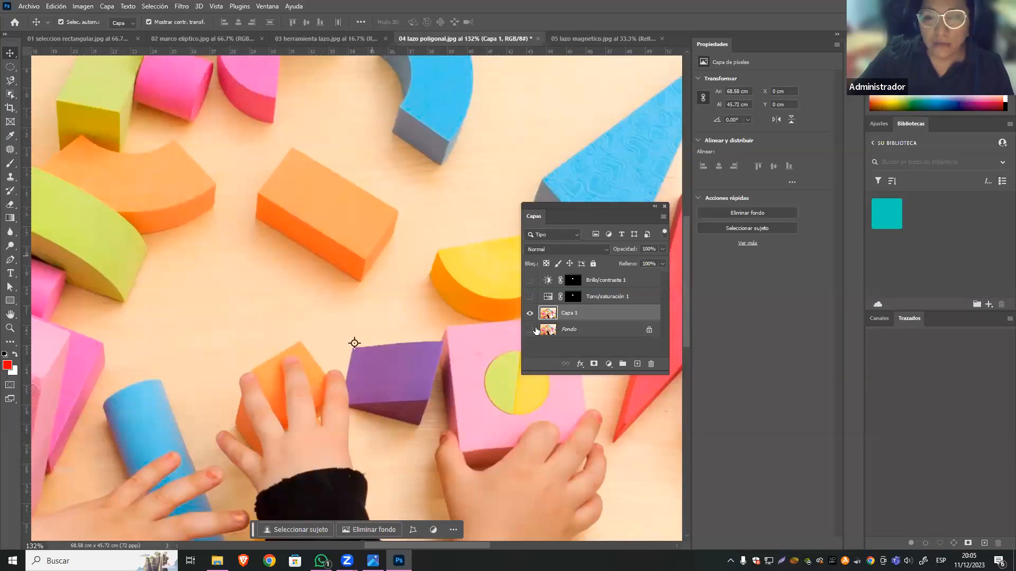
# Reselect the central orange block with Object Selection, picking it directly and framing it in Rectángulo mode.
pyautogui.click(9, 95)
pyautogui.click(321, 184)
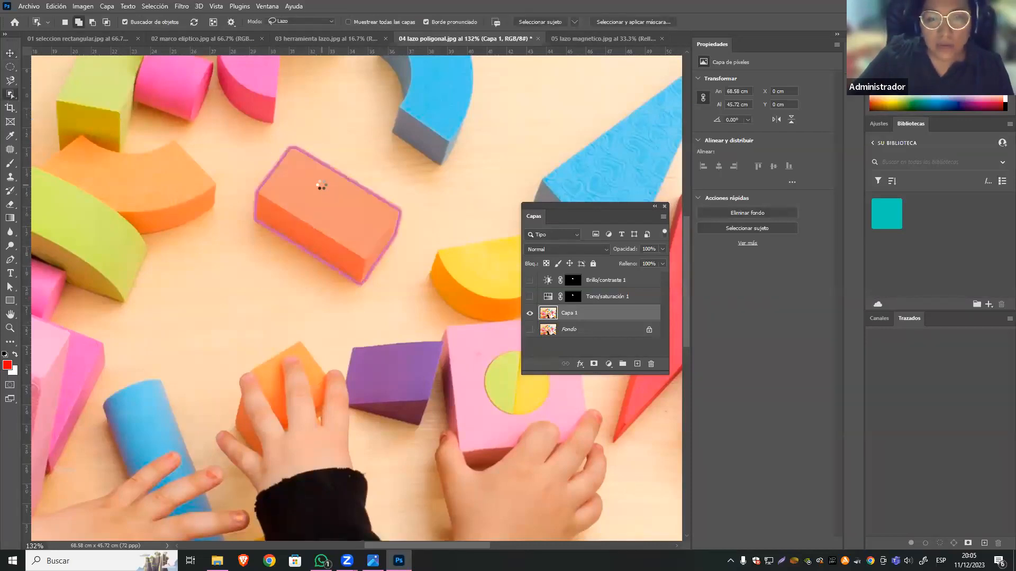
pyautogui.click(260, 233)
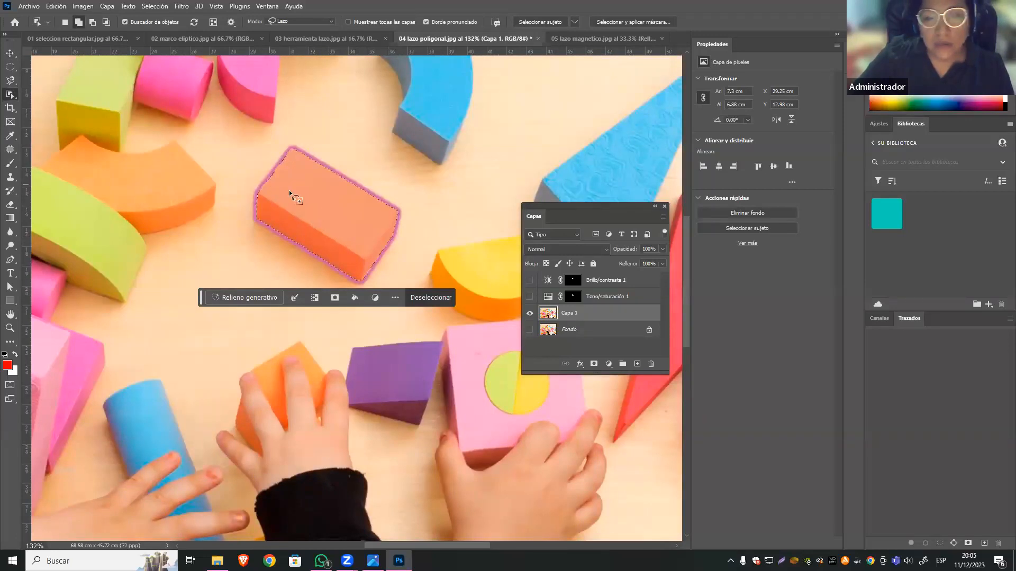
pyautogui.click(317, 21)
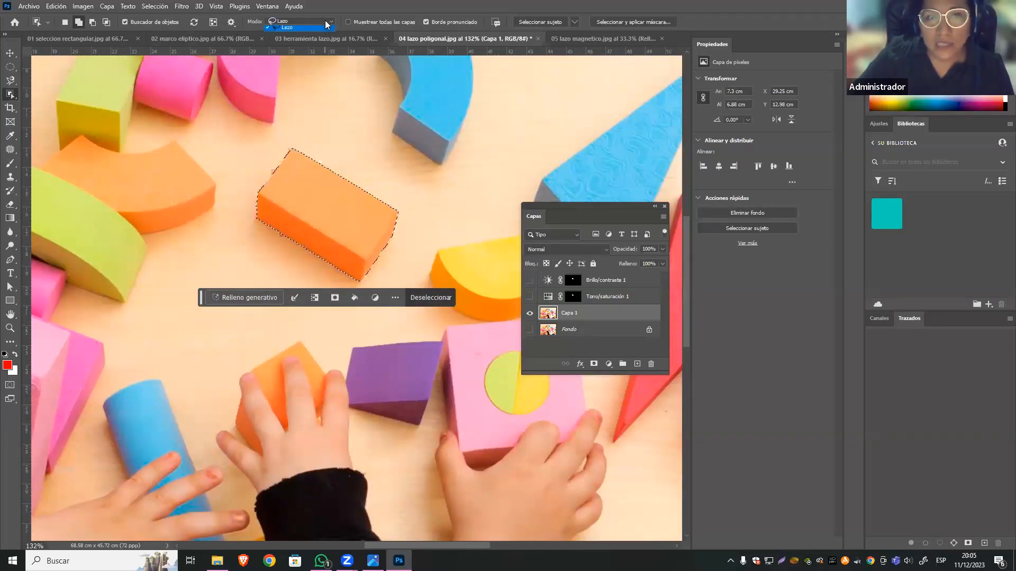
pyautogui.click(295, 30)
pyautogui.moveTo(250, 142); pyautogui.dragTo(376, 289)
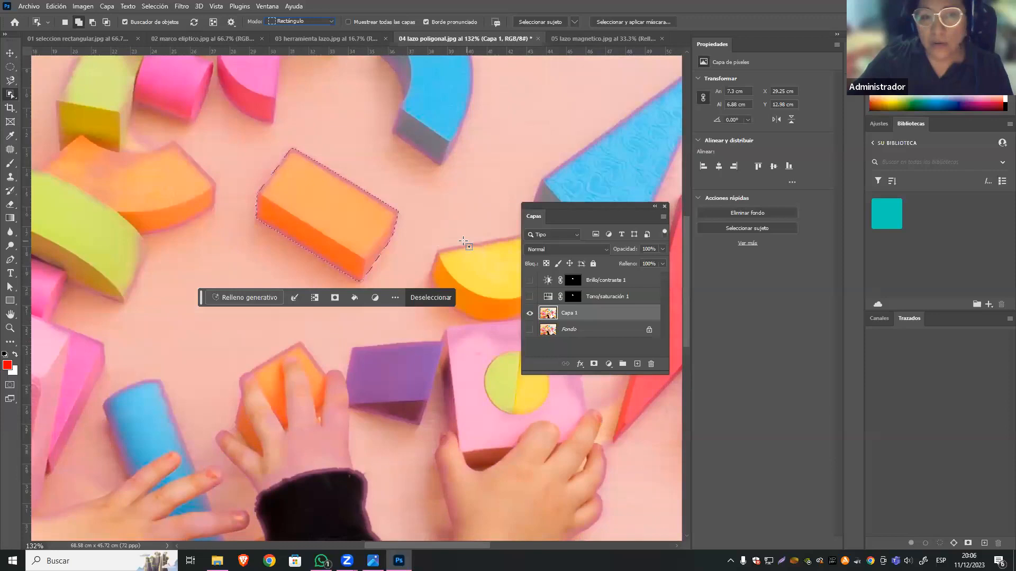
# Fill the tightly selected orange block on Capa 1 with Según el contenido, in Normal mode at 100% opacity.
pyautogui.click(56, 6)
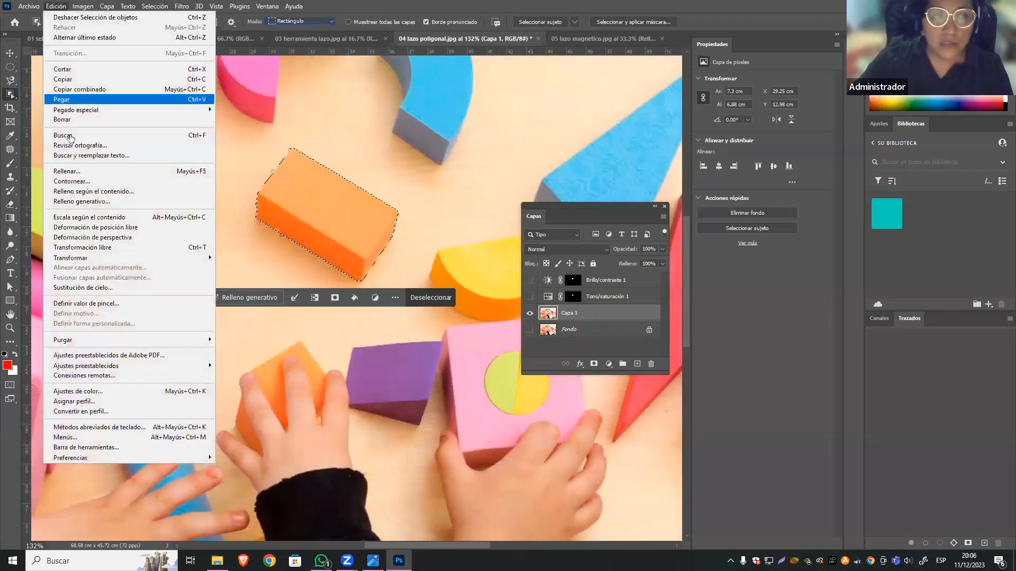
pyautogui.click(103, 171)
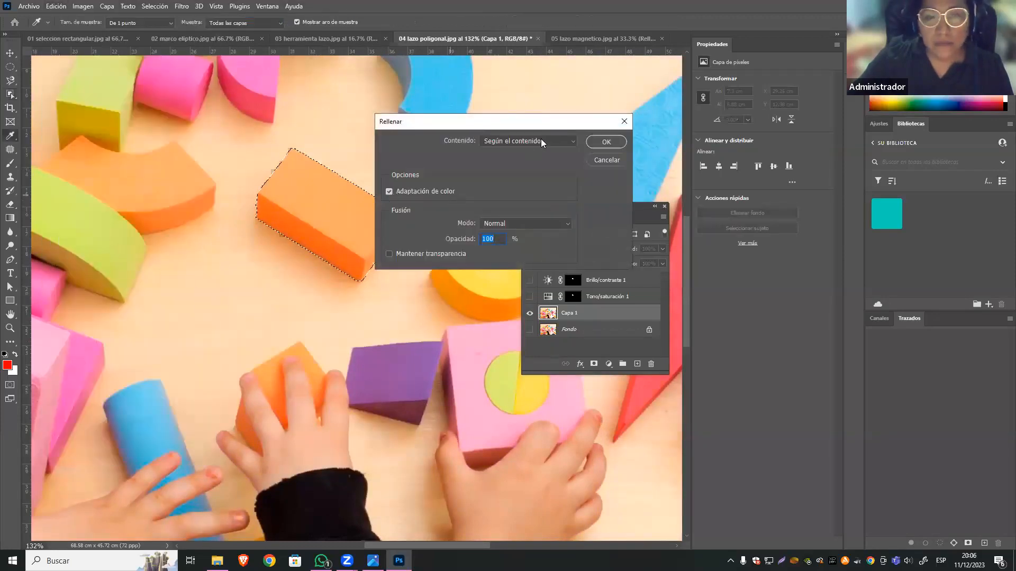
pyautogui.moveTo(539, 121); pyautogui.dragTo(431, 125)
pyautogui.click(449, 146)
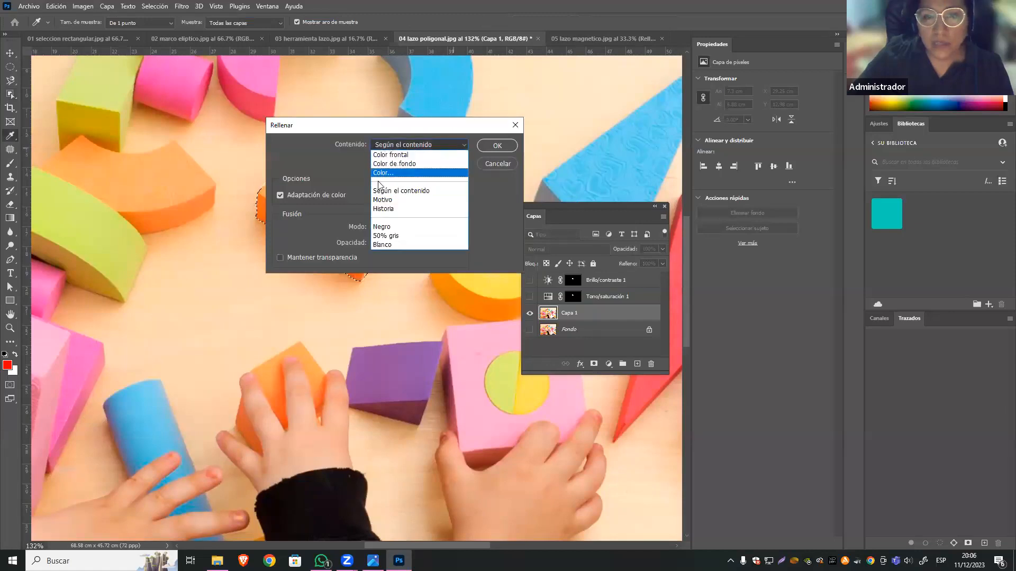
pyautogui.click(407, 192)
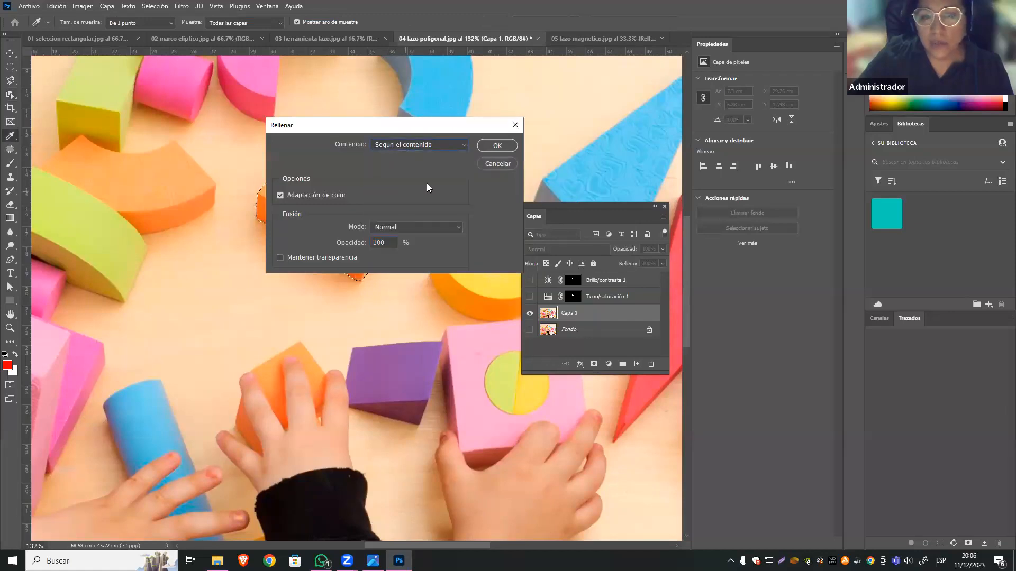
pyautogui.click(498, 146)
pyautogui.press('w')
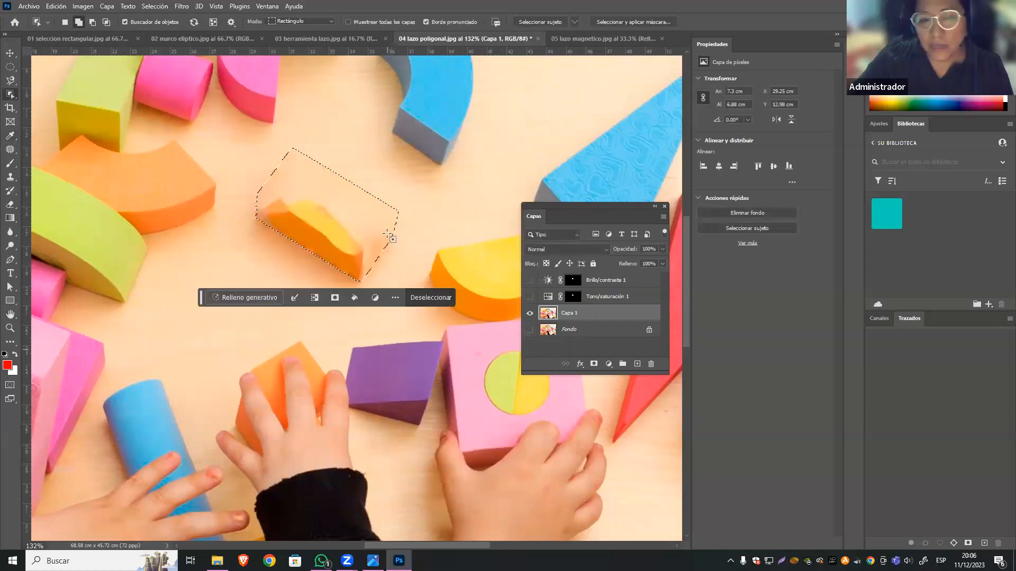
# Undo the content-aware fill of the orange block and clear the selection.
pyautogui.hotkey('ctrl', 'd')
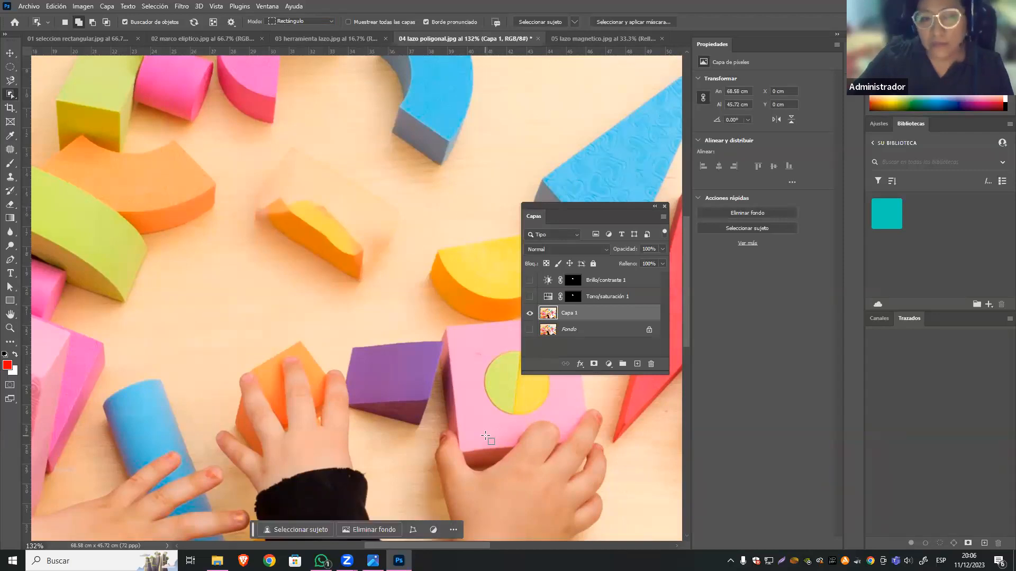
pyautogui.click(339, 265)
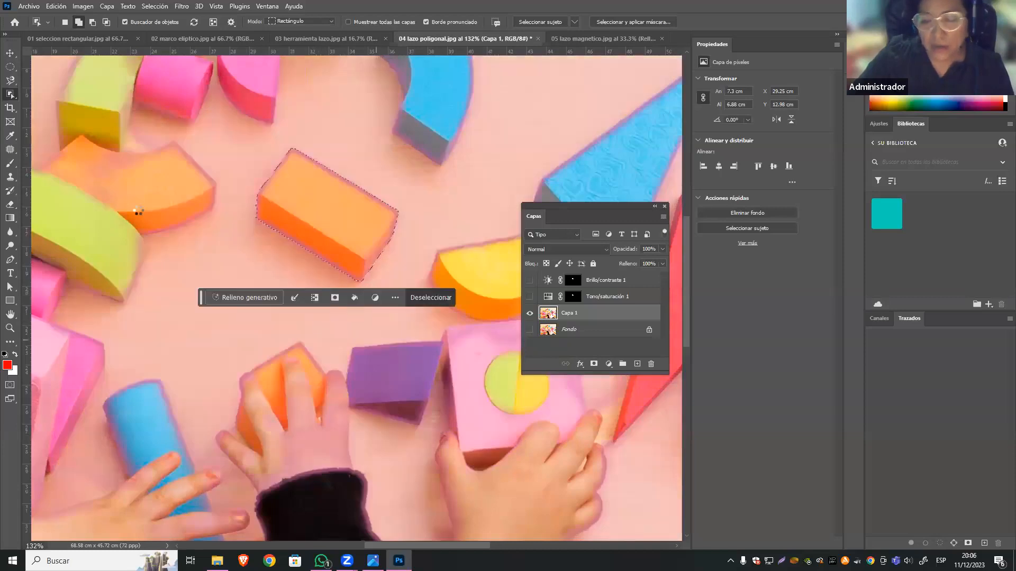
pyautogui.hotkey('ctrl', 'd')
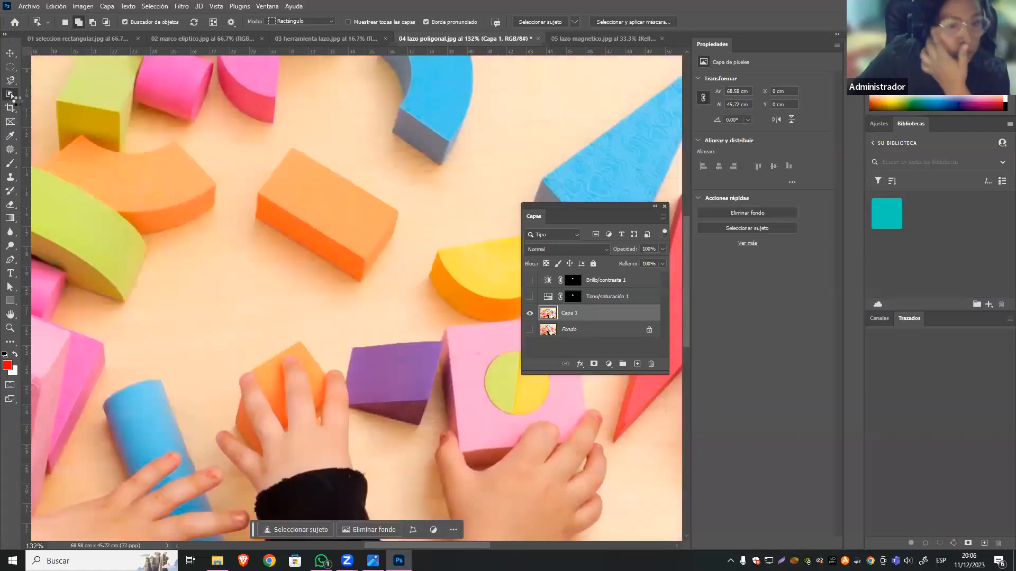
# Draw a loose freehand Lasso selection about 9 by 8 cm around the central orange block, including its shadow.
pyautogui.click(9, 53)
pyautogui.click(68, 54)
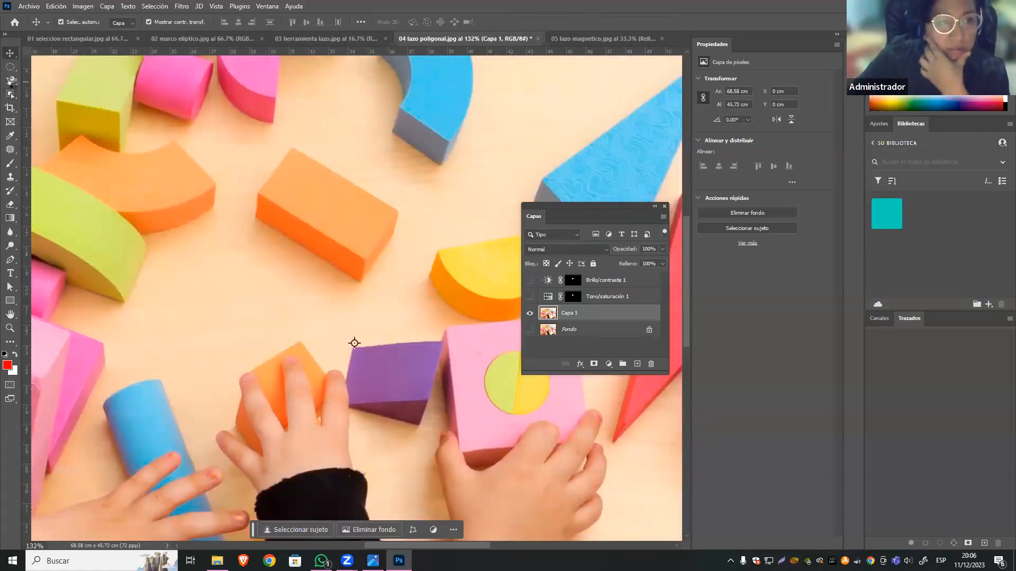
pyautogui.click(10, 81)
pyautogui.click(58, 102)
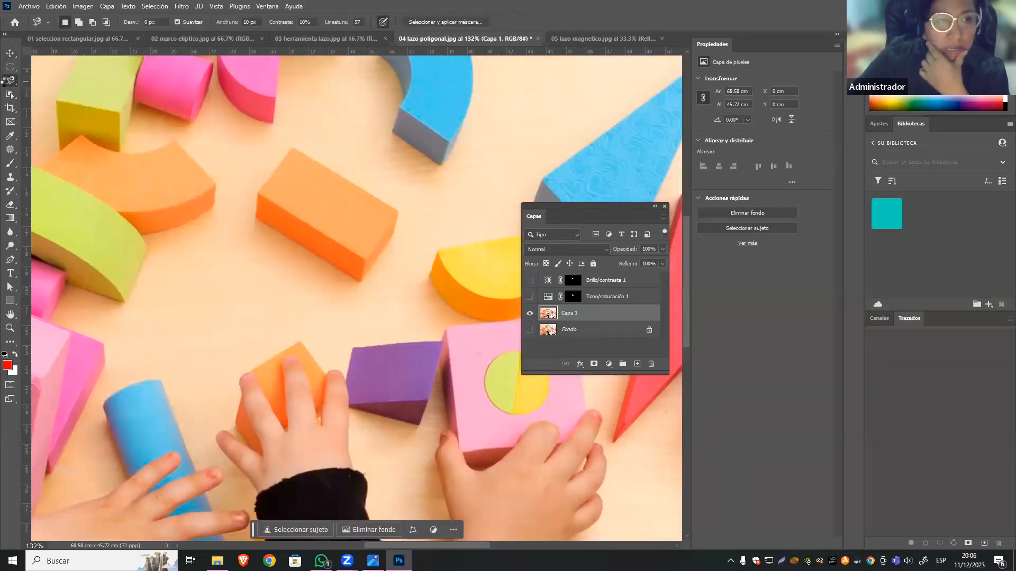
pyautogui.click(59, 81)
pyautogui.click(13, 83)
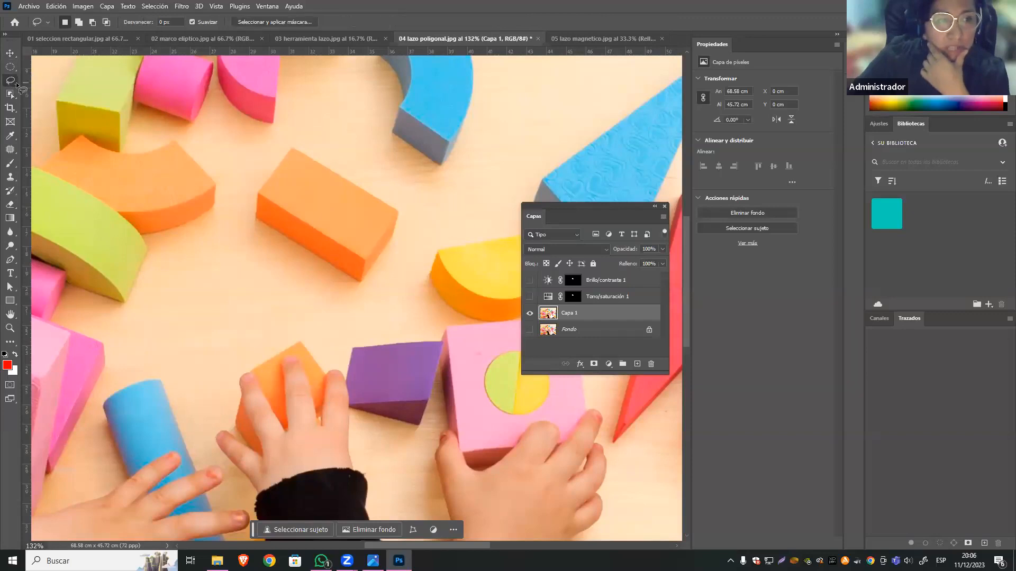
pyautogui.moveTo(404, 207)
pyautogui.mouseDown()
pyautogui.moveTo(299, 138)
pyautogui.moveTo(259, 166)
pyautogui.mouseUp()
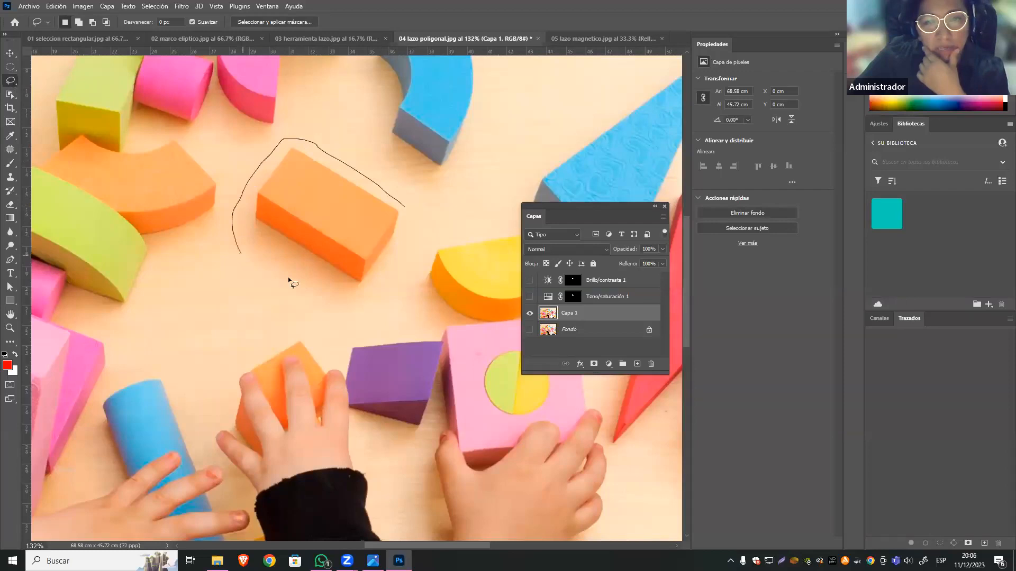
pyautogui.moveTo(409, 220)
pyautogui.mouseDown()
pyautogui.moveTo(397, 191)
pyautogui.moveTo(368, 183)
pyautogui.mouseUp()
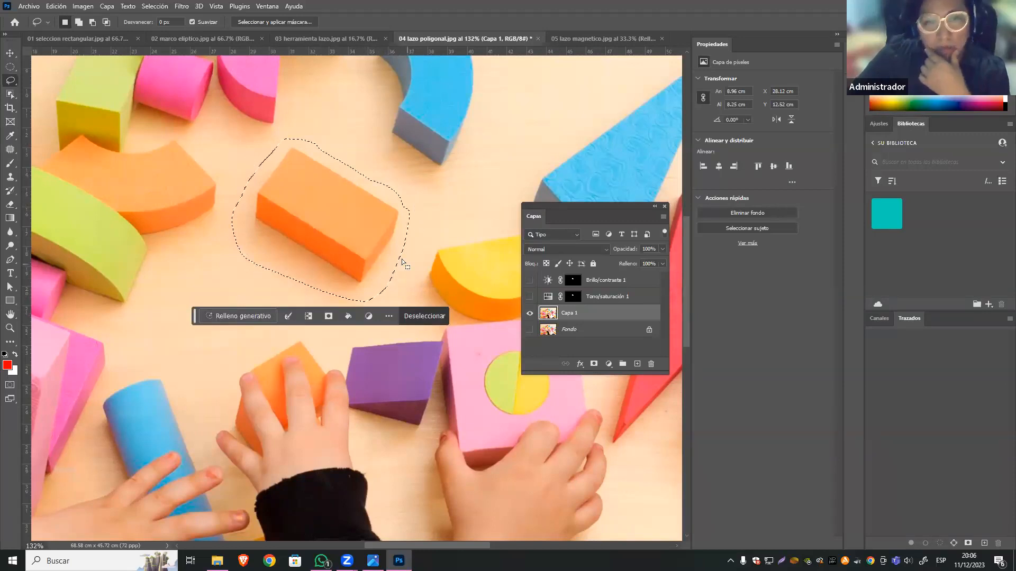
# Remove the loosely selected orange block with a Según el contenido fill at 100% opacity, and deselect.
pyautogui.click(56, 6)
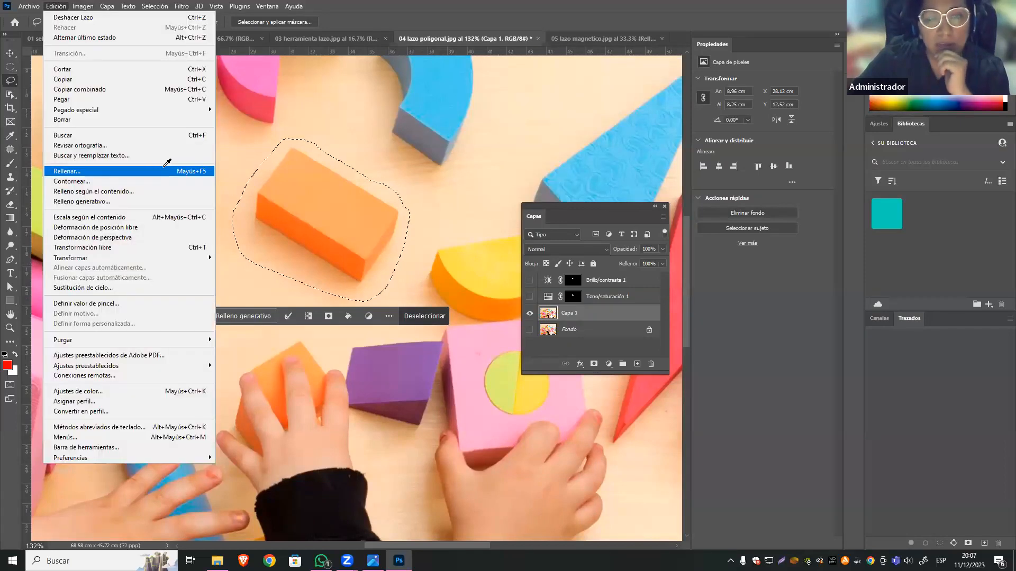
pyautogui.click(151, 167)
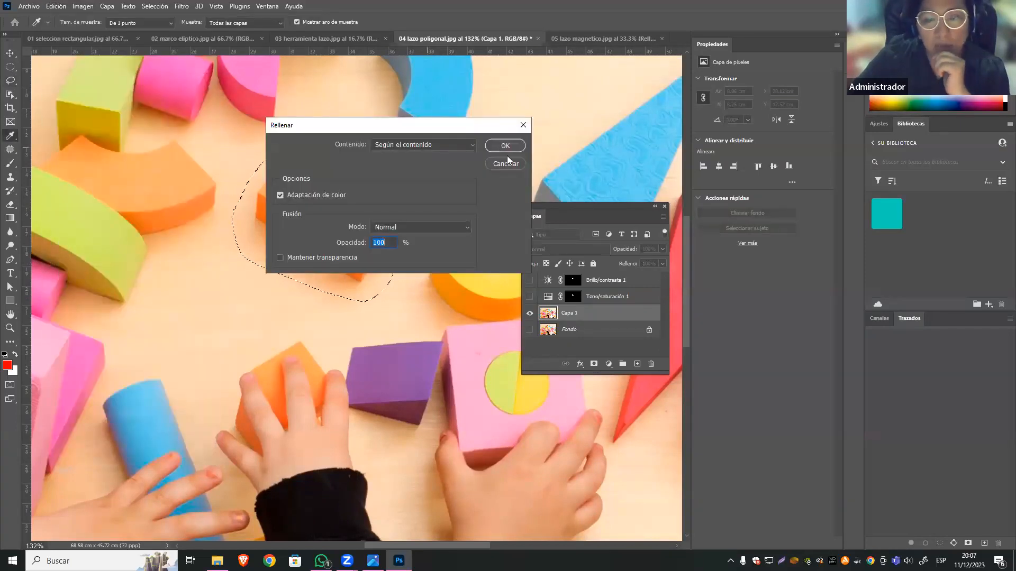
pyautogui.click(500, 147)
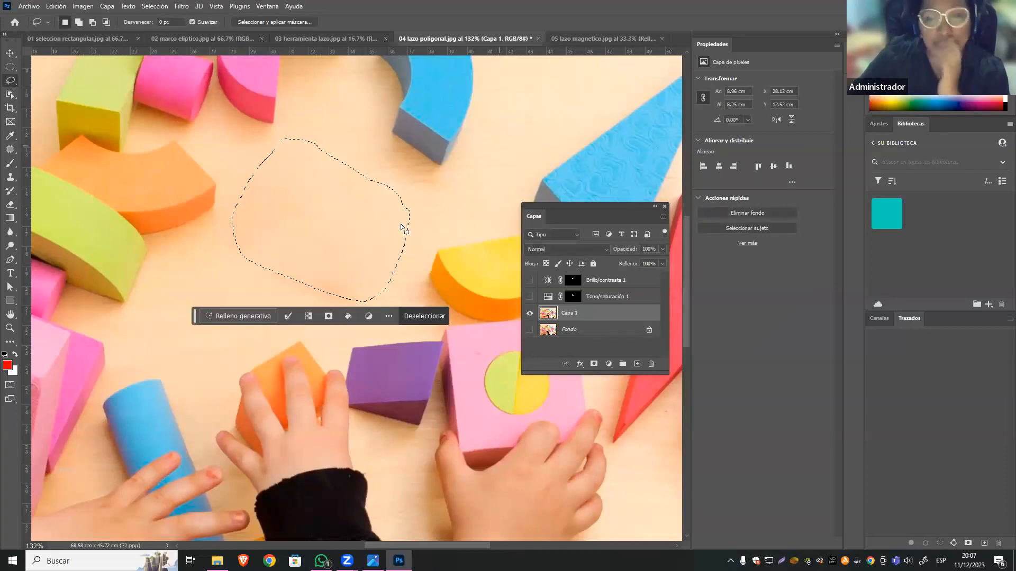
pyautogui.click(342, 223)
# Lasso an area about 7.8 by 4.8 cm over the fill traces where the orange block was.
pyautogui.hotkey('ctrl', '-')
pyautogui.hotkey('ctrl', '-')
pyautogui.hotkey('ctrl', '-')
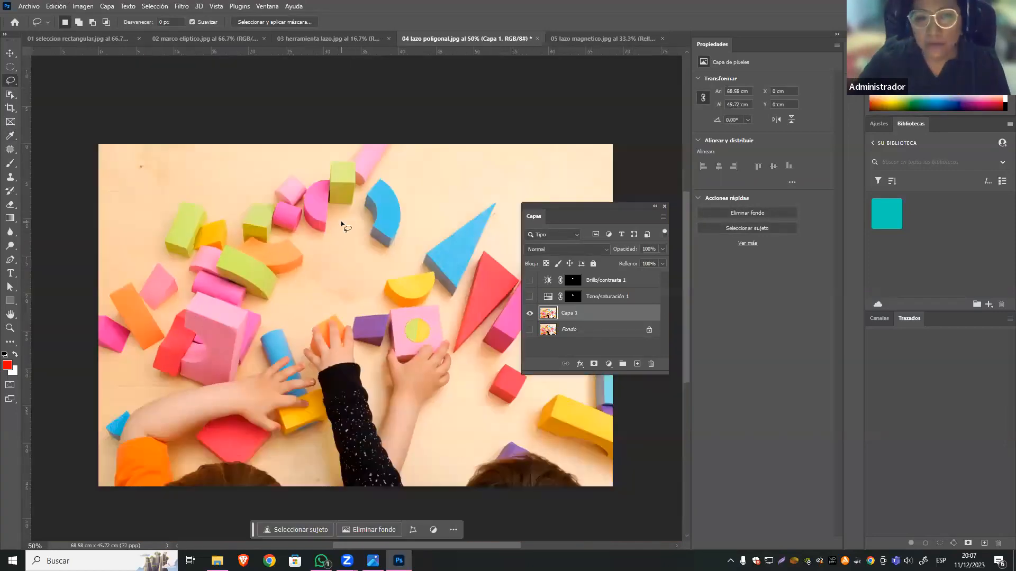
pyautogui.hotkey('ctrl', '+')
pyautogui.hotkey('ctrl', '+')
pyautogui.moveTo(260, 242)
pyautogui.mouseDown()
pyautogui.moveTo(333, 245)
pyautogui.moveTo(370, 281)
pyautogui.moveTo(362, 302)
pyautogui.moveTo(275, 281)
pyautogui.mouseUp()
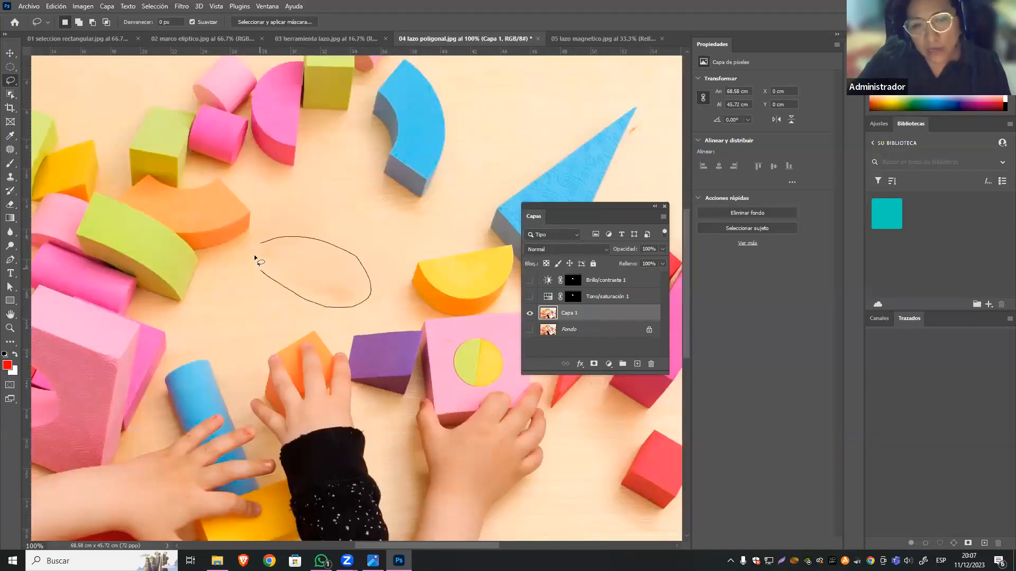
pyautogui.moveTo(275, 239); pyautogui.dragTo(275, 239)
# Patch the lassoed area with clean wood from between the blue arch and the blue triangle, and deselect.
pyautogui.click(9, 153)
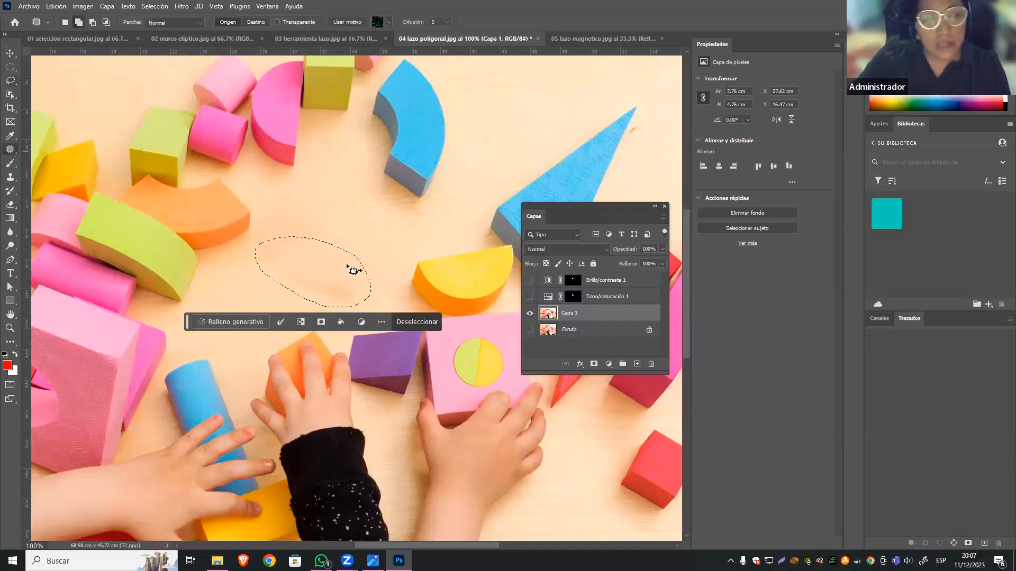
pyautogui.moveTo(328, 276); pyautogui.dragTo(535, 108)
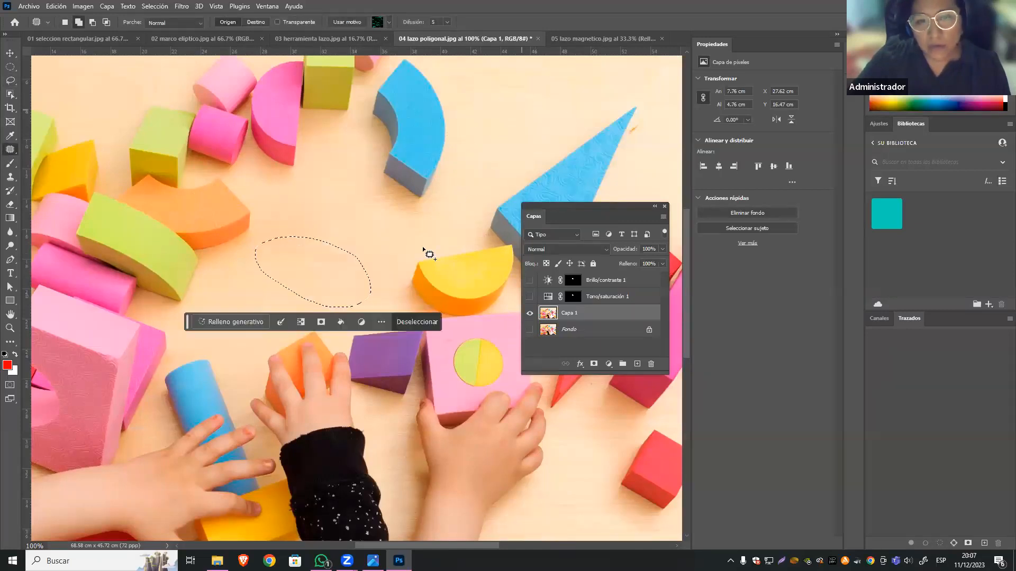
pyautogui.click(365, 320)
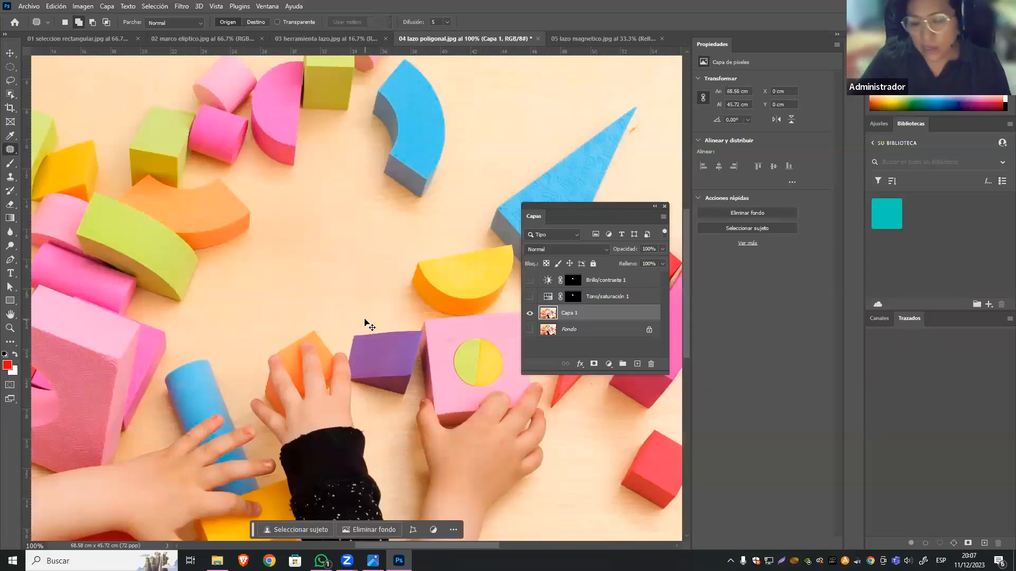
pyautogui.scroll(-1, 365, 319)
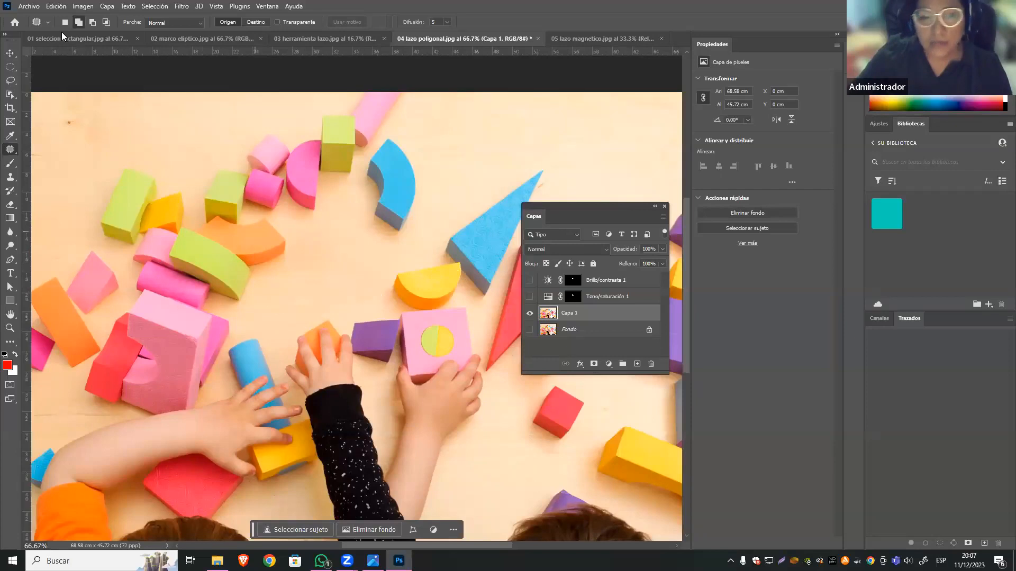
# Open "07 seleccion rapida.jpg" from the IMÁGENES folder, using its embedded colour profile.
pyautogui.click(15, 95)
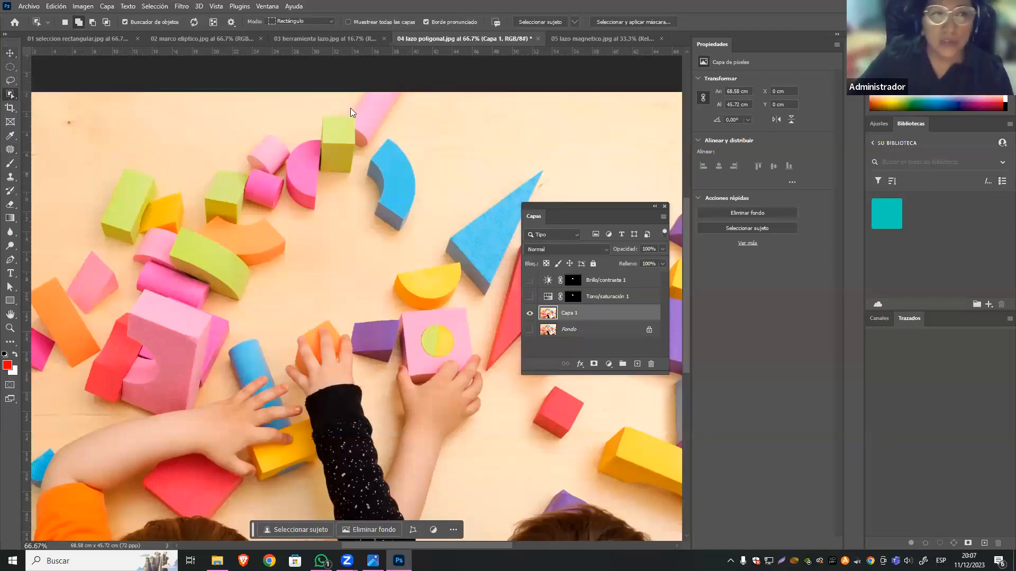
pyautogui.click(10, 53)
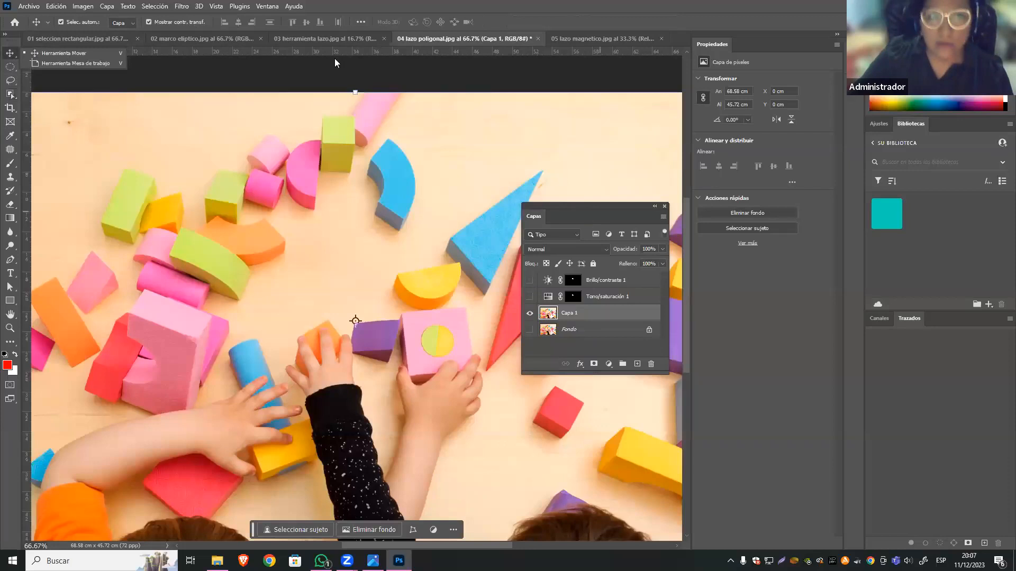
pyautogui.click(637, 39)
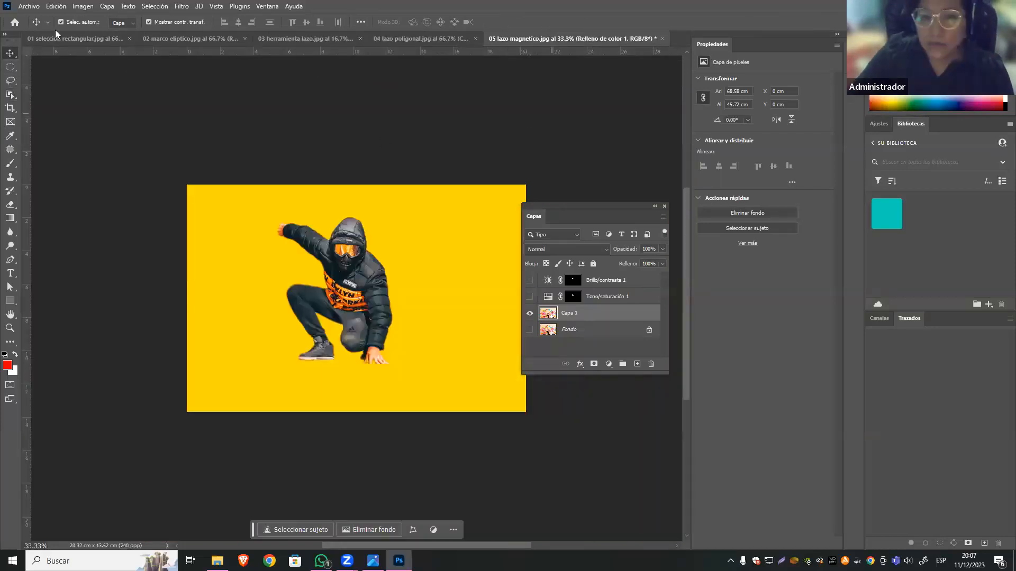
pyautogui.click(29, 6)
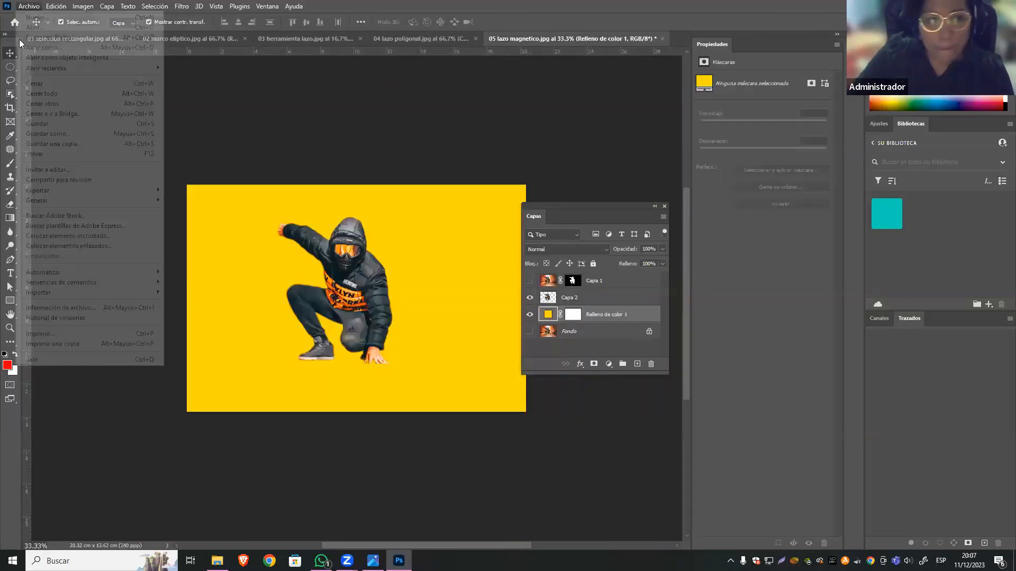
pyautogui.click(35, 27)
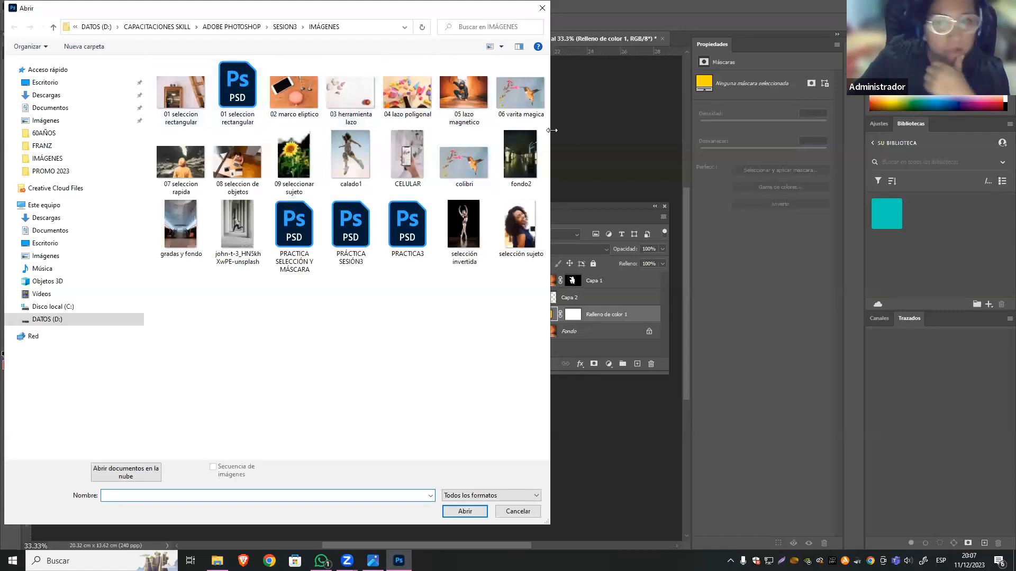
pyautogui.click(187, 162)
pyautogui.click(483, 510)
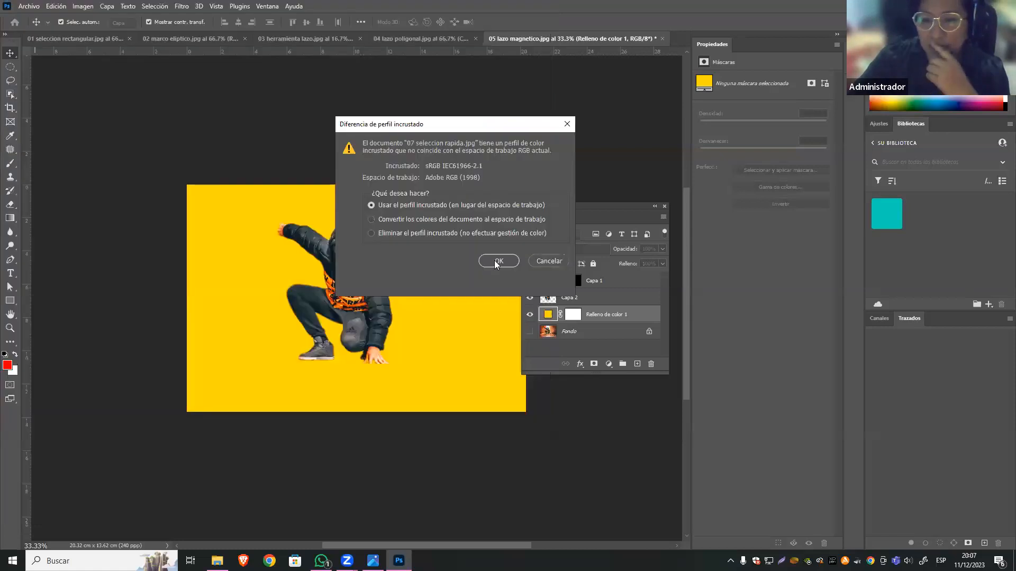
pyautogui.click(497, 261)
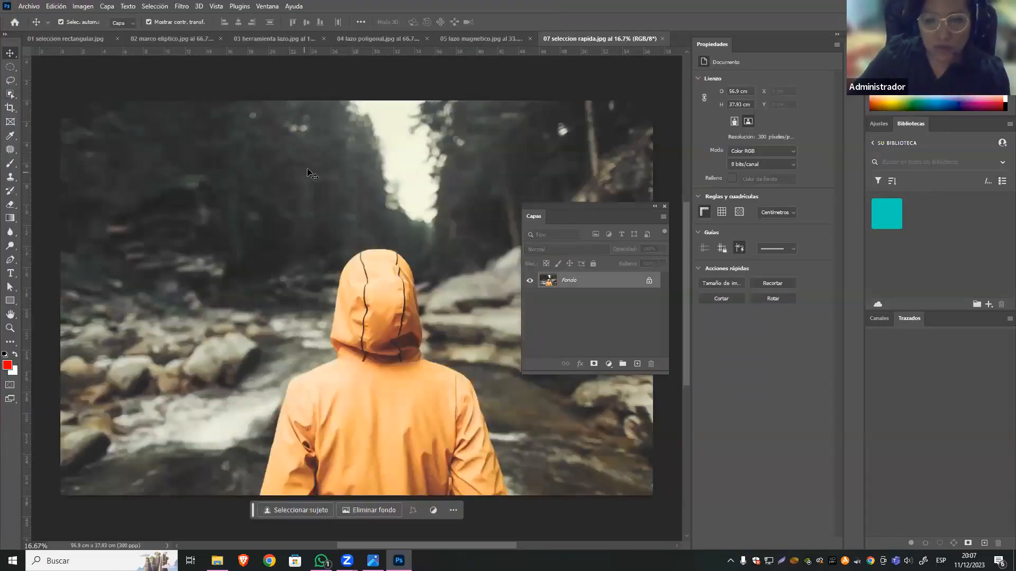
# Select the person in the orange hooded jacket with the Quick Selection tool in add mode and a 177 px brush.
pyautogui.click(12, 96)
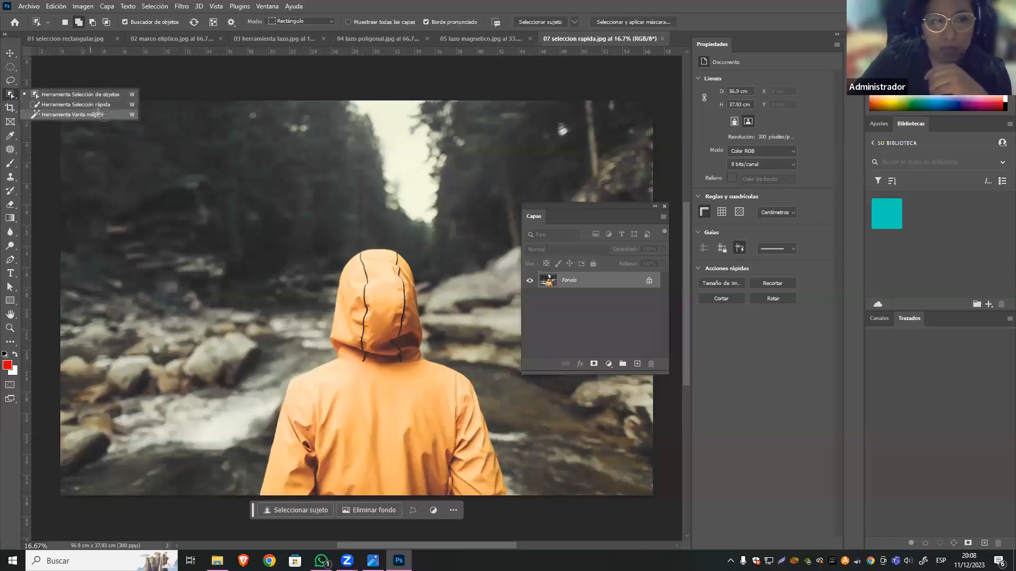
pyautogui.click(80, 104)
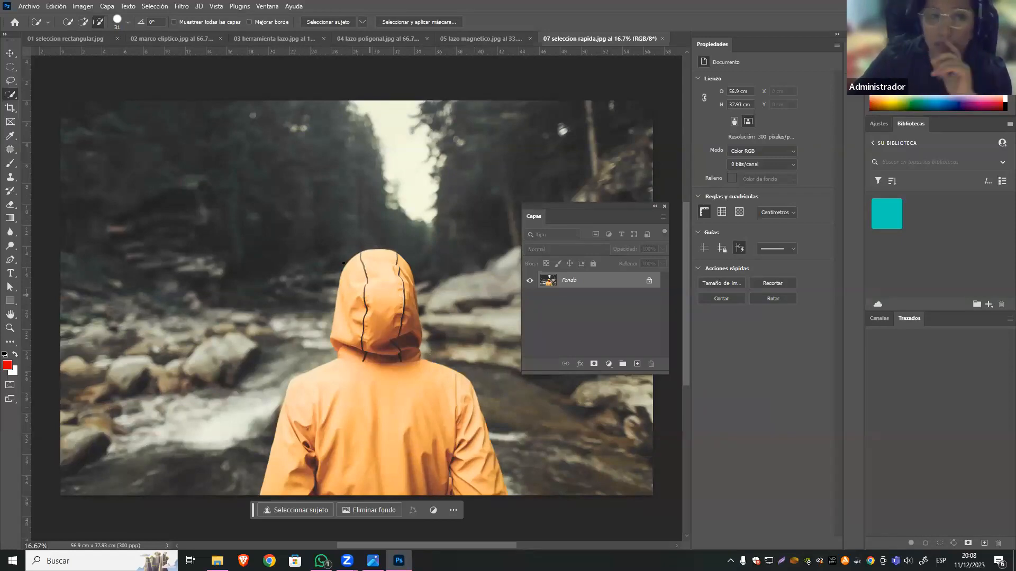
pyautogui.click(9, 82)
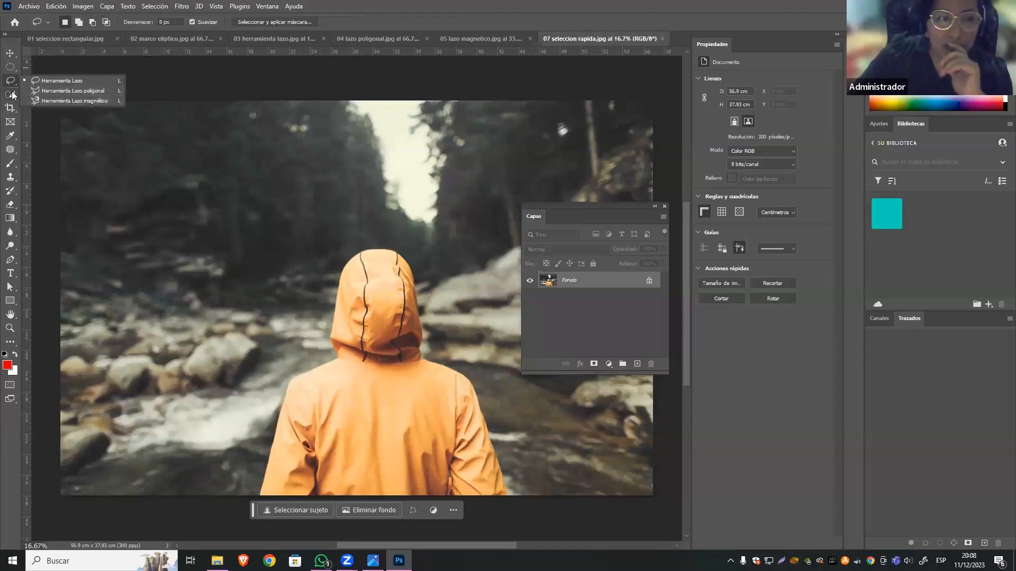
pyautogui.click(10, 94)
pyautogui.click(93, 104)
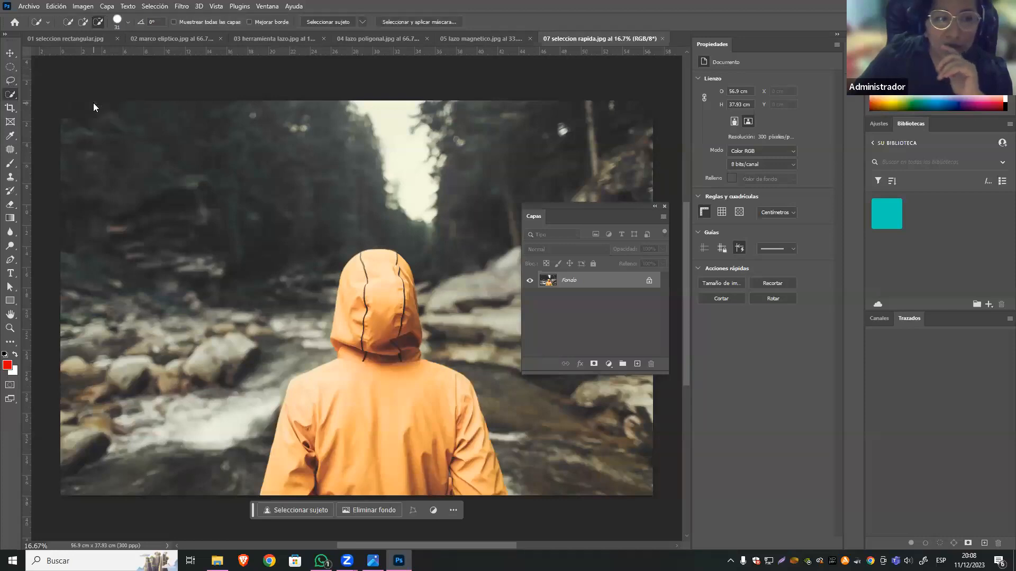
pyautogui.click(127, 23)
pyautogui.moveTo(88, 50); pyautogui.dragTo(148, 53)
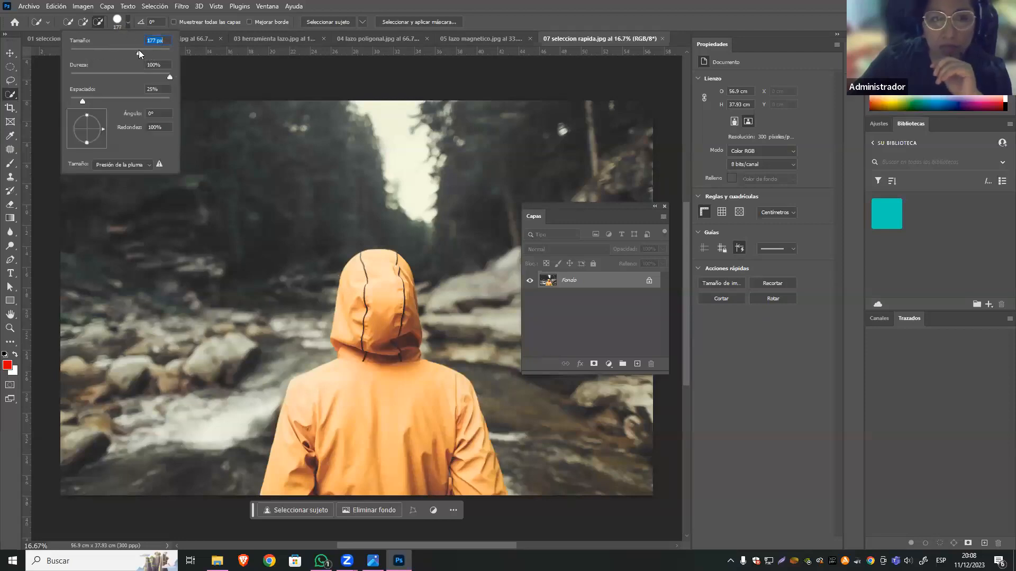
pyautogui.click(84, 21)
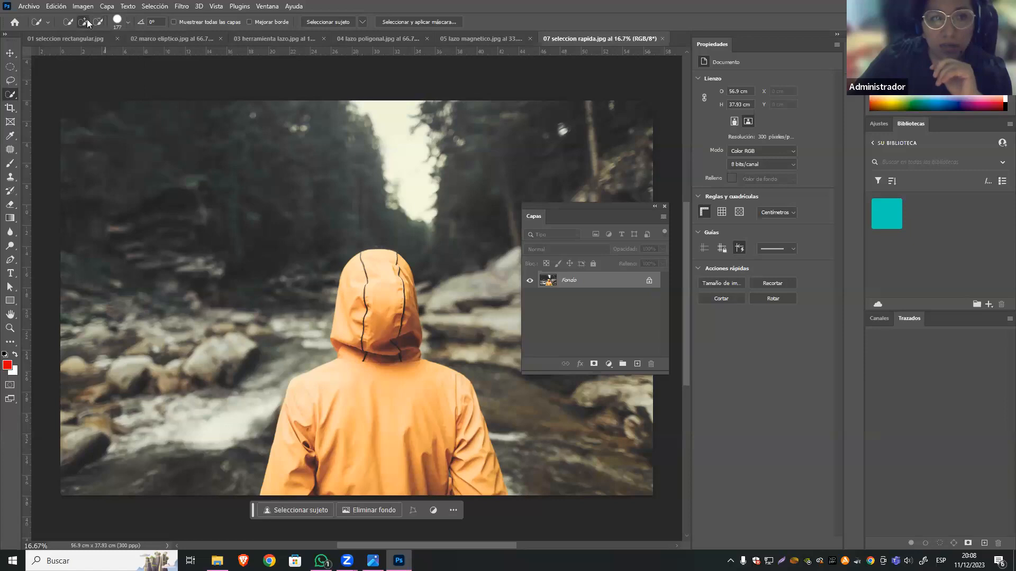
pyautogui.moveTo(394, 264)
pyautogui.mouseDown()
pyautogui.moveTo(364, 288)
pyautogui.moveTo(394, 271)
pyautogui.moveTo(400, 343)
pyautogui.moveTo(354, 346)
pyautogui.moveTo(357, 354)
pyautogui.moveTo(370, 371)
pyautogui.moveTo(386, 350)
pyautogui.moveTo(405, 353)
pyautogui.moveTo(403, 368)
pyautogui.moveTo(481, 465)
pyautogui.moveTo(456, 450)
pyautogui.moveTo(476, 515)
pyautogui.moveTo(377, 463)
pyautogui.mouseUp()
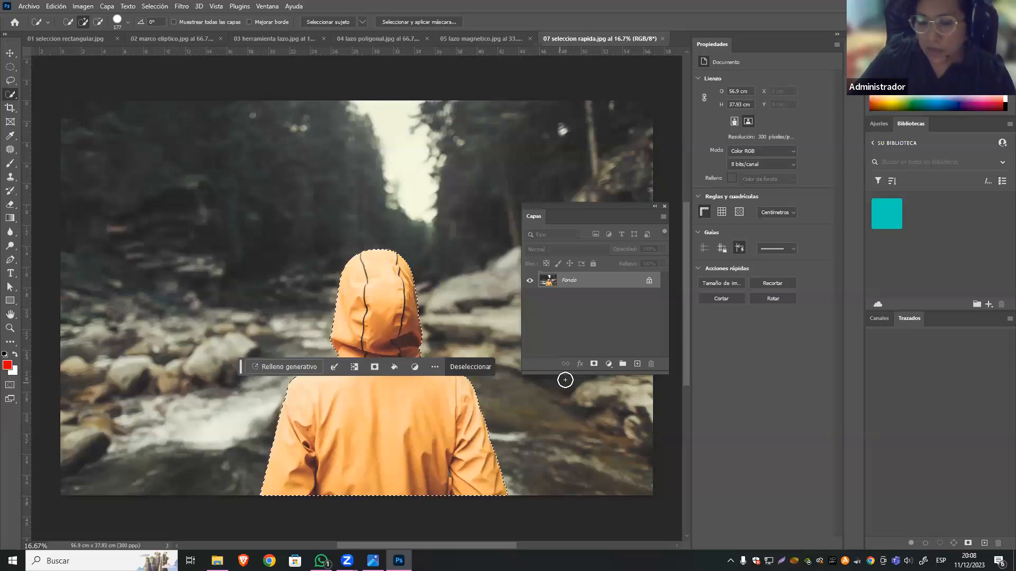
# Add a Tono/saturación adjustment layer to the selected jacket and set its Tono to -27.
pyautogui.click(608, 364)
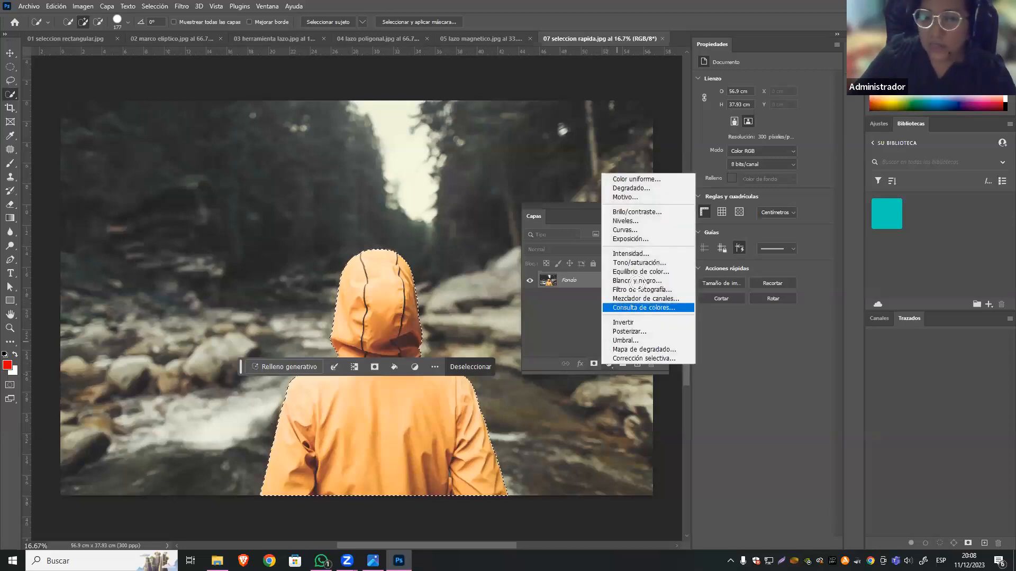
pyautogui.click(662, 263)
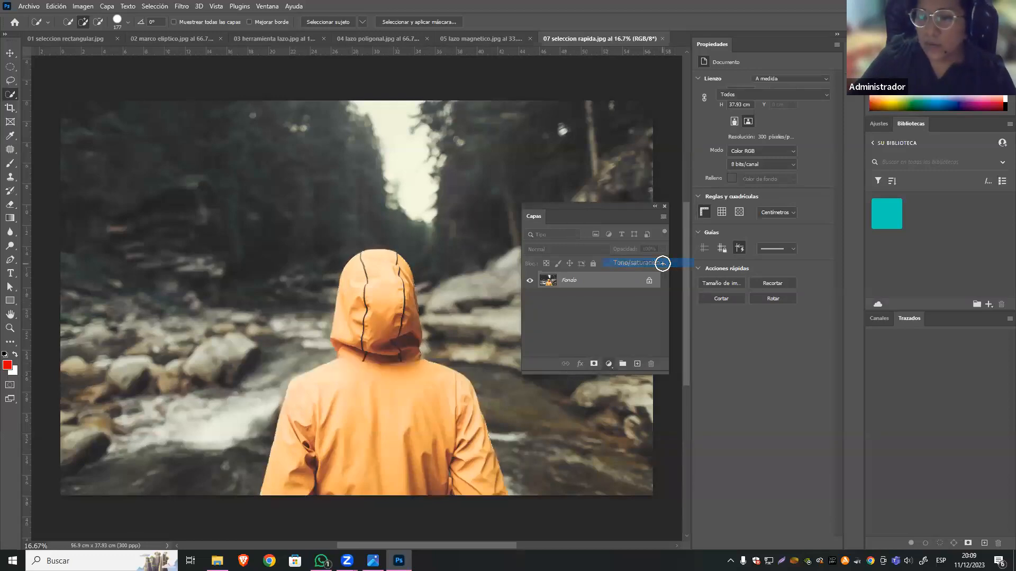
pyautogui.moveTo(759, 119)
pyautogui.mouseDown()
pyautogui.moveTo(715, 118)
pyautogui.moveTo(776, 120)
pyautogui.moveTo(744, 123)
pyautogui.mouseUp()
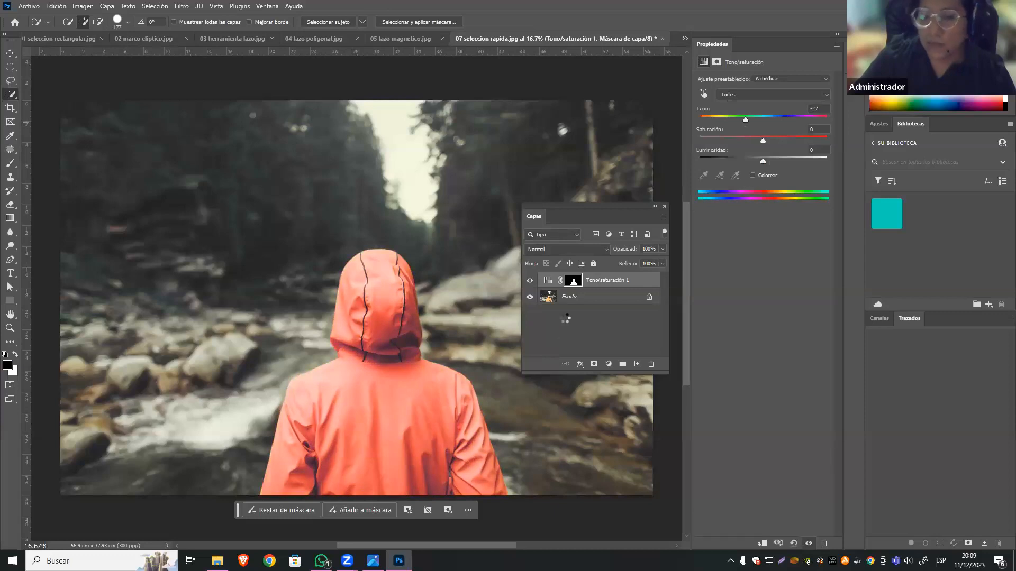
# Try to copy the figure from the Fondo layer to a new layer using the adjustment mask's selection, undo the copy, and deselect.
pyautogui.click(573, 283)
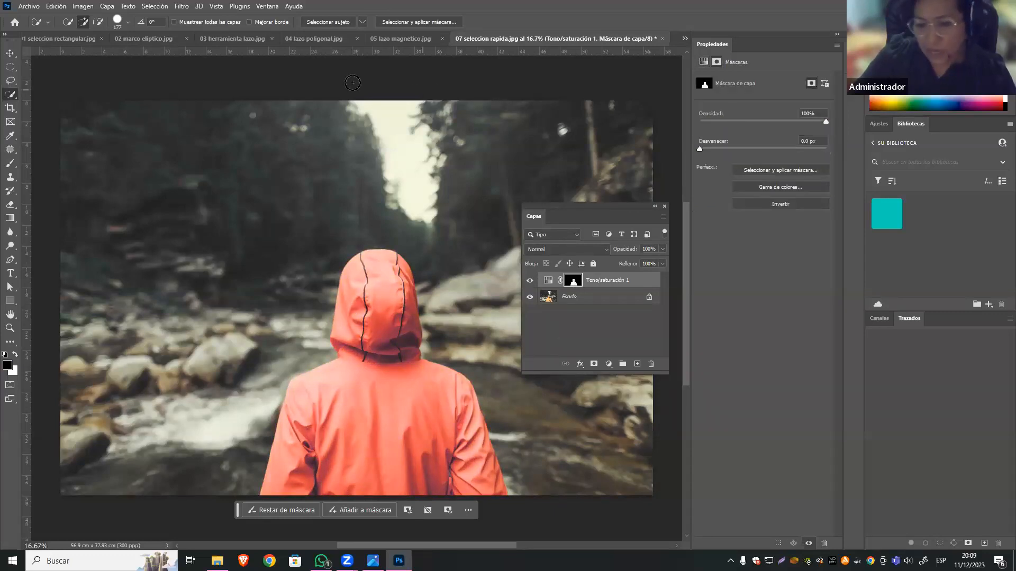
pyautogui.press('v')
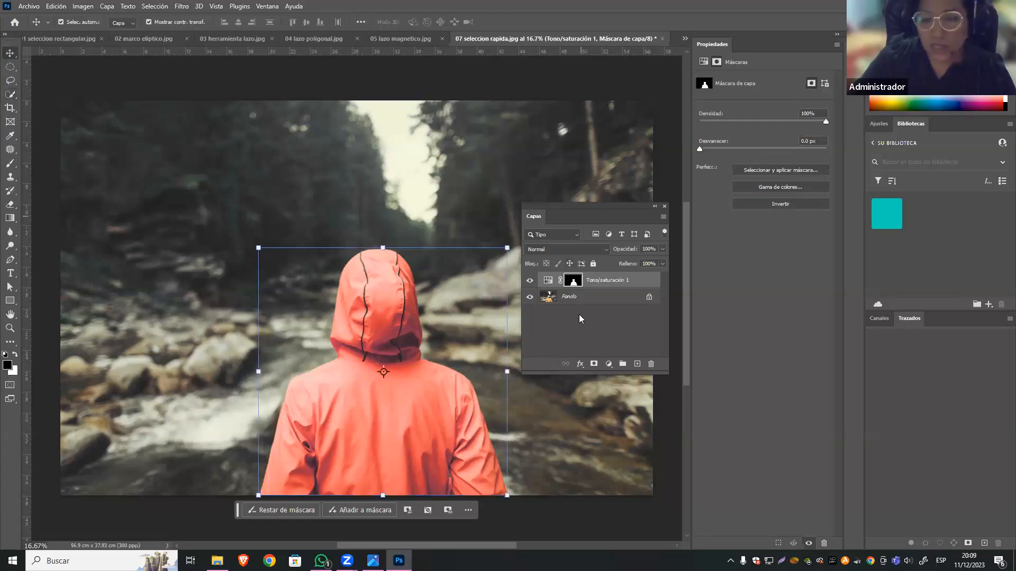
pyautogui.keyDown('ctrl'); pyautogui.click(576, 284); pyautogui.keyUp('ctrl')
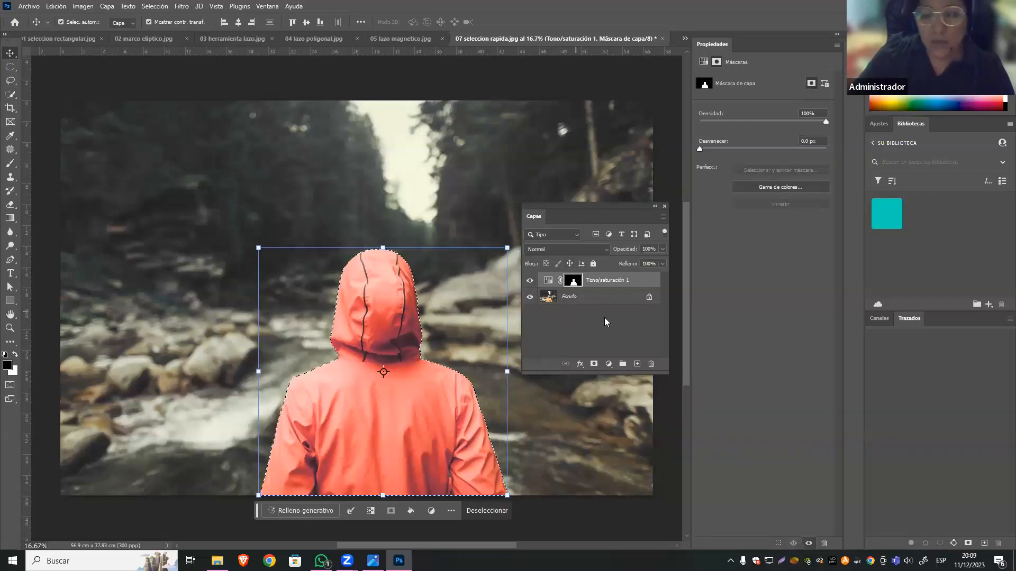
pyautogui.click(583, 303)
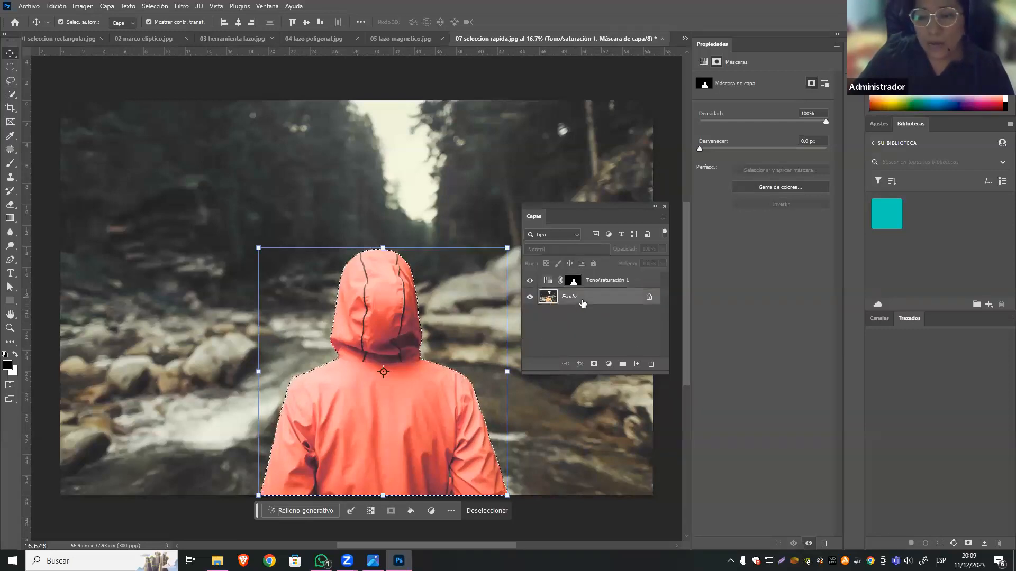
pyautogui.hotkey('ctrl', 'j')
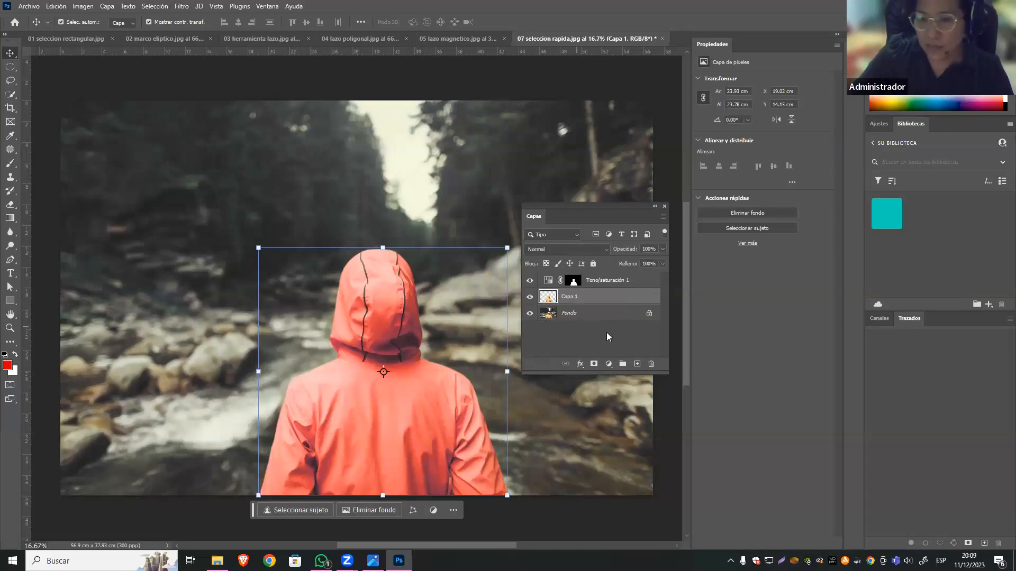
pyautogui.hotkey('ctrl', 'z')
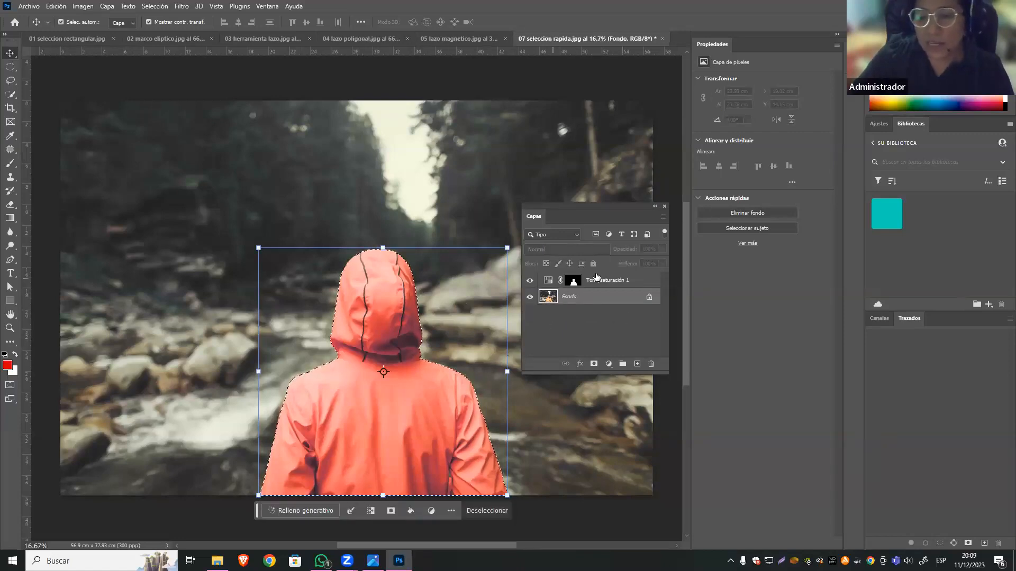
pyautogui.hotkey('ctrl', 'd')
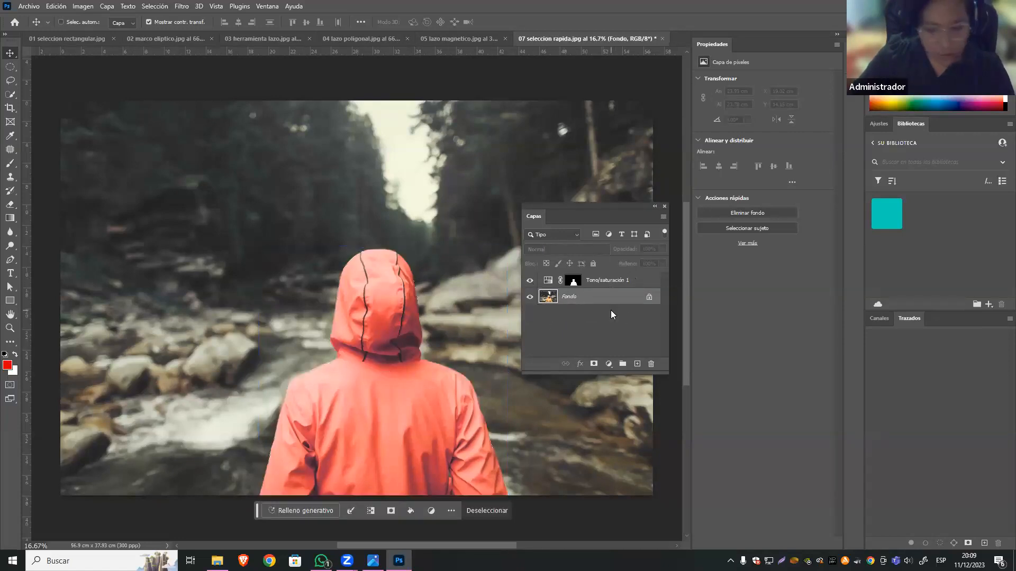
# Duplicate the Fondo layer as "Fondo copia" and clear the layer selection.
pyautogui.rightClick(607, 300)
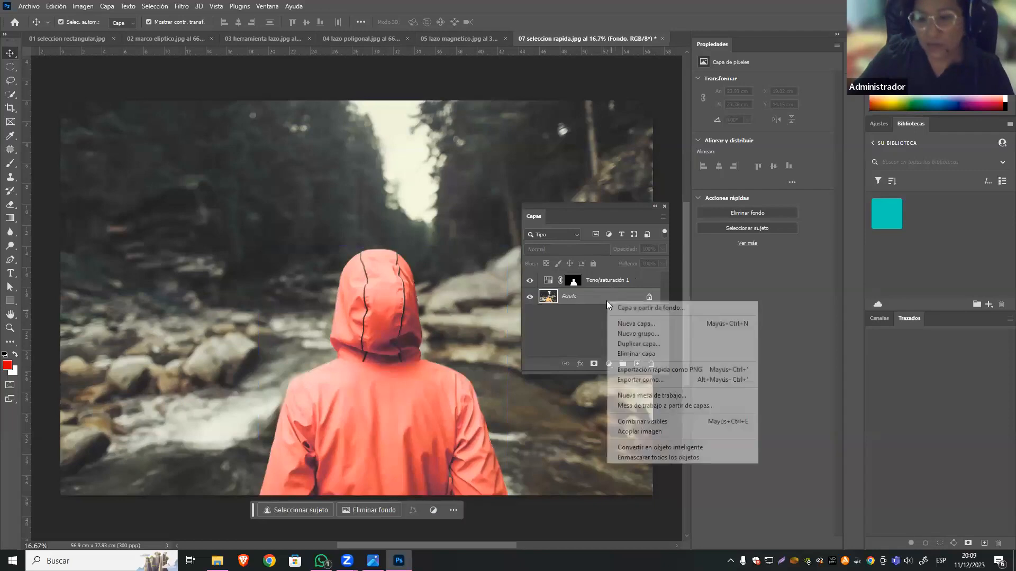
pyautogui.click(639, 344)
pyautogui.click(595, 158)
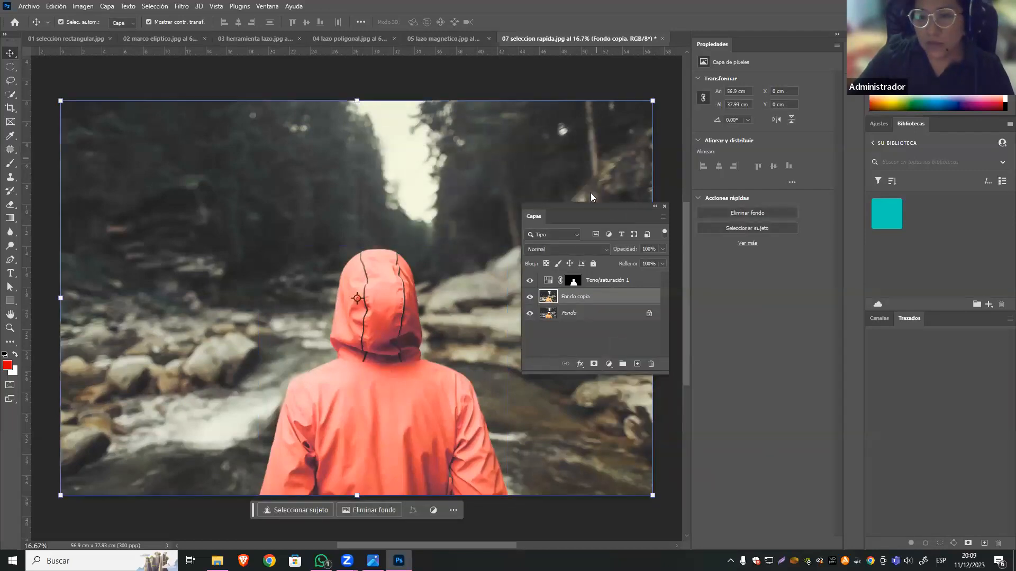
pyautogui.click(602, 348)
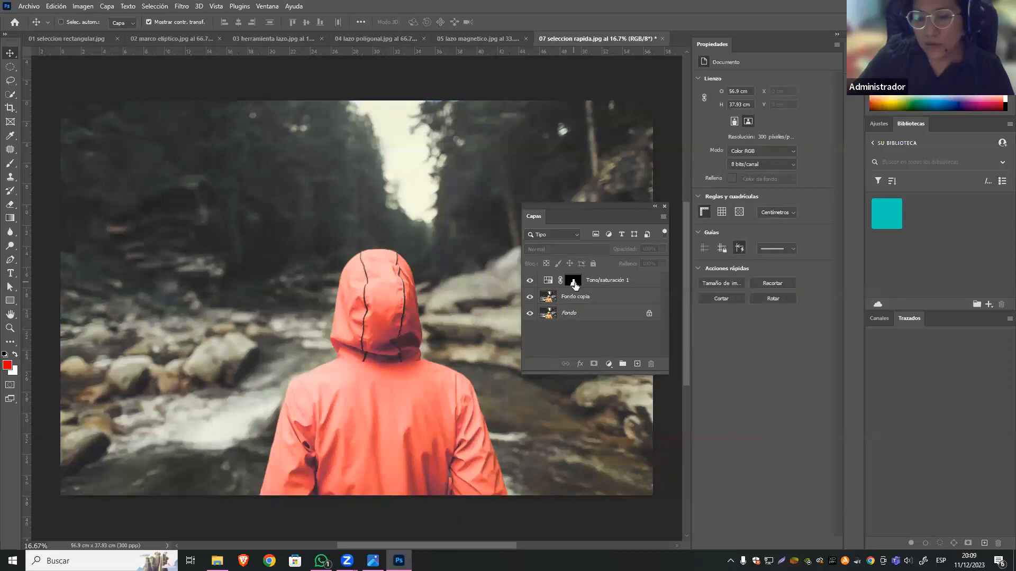
# Load the Tono/saturación mask as a selection around the figure and make the Fondo copia layer active.
pyautogui.keyDown('ctrl'); pyautogui.click(575, 285); pyautogui.keyUp('ctrl')
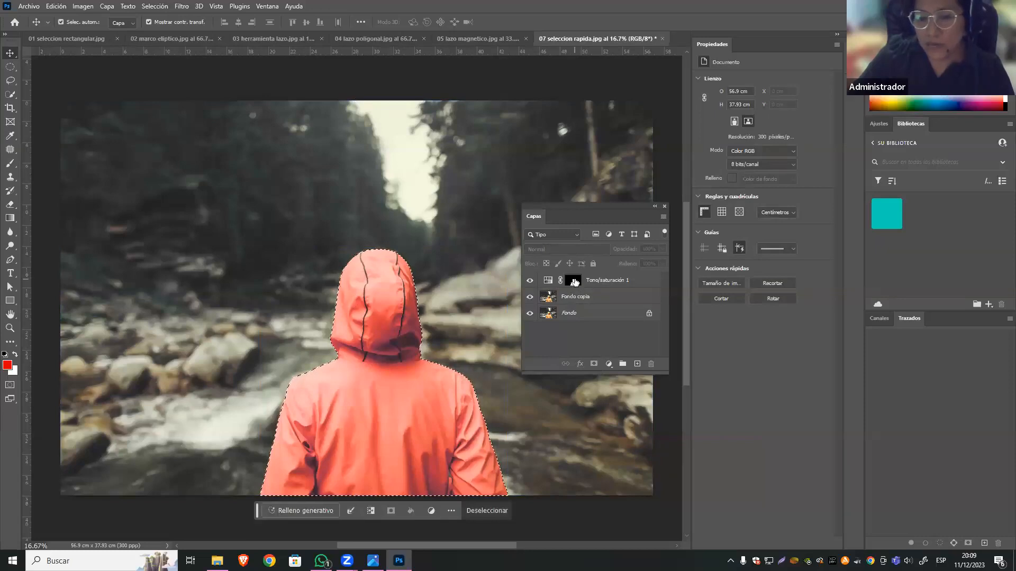
pyautogui.click(574, 283)
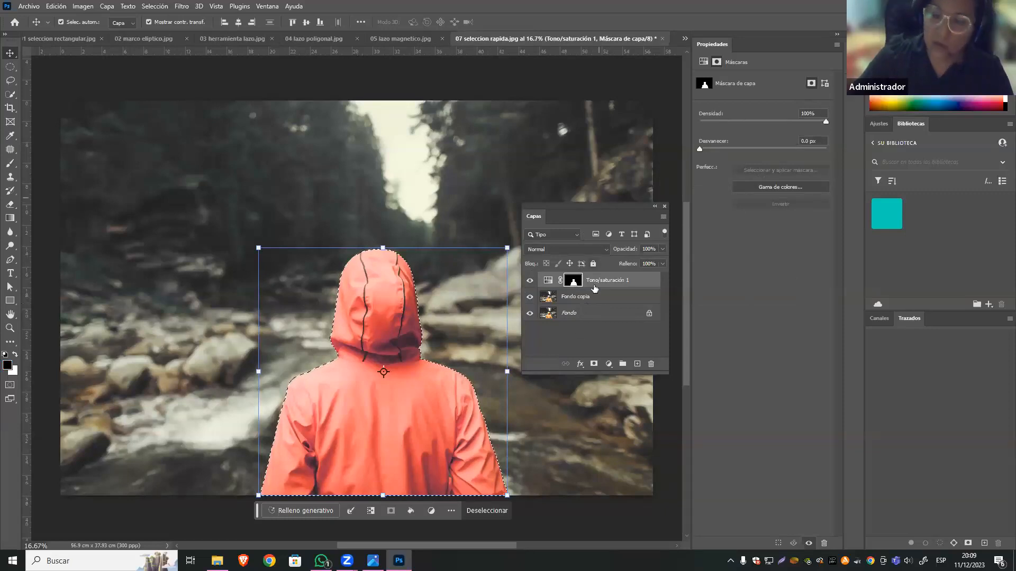
pyautogui.click(612, 301)
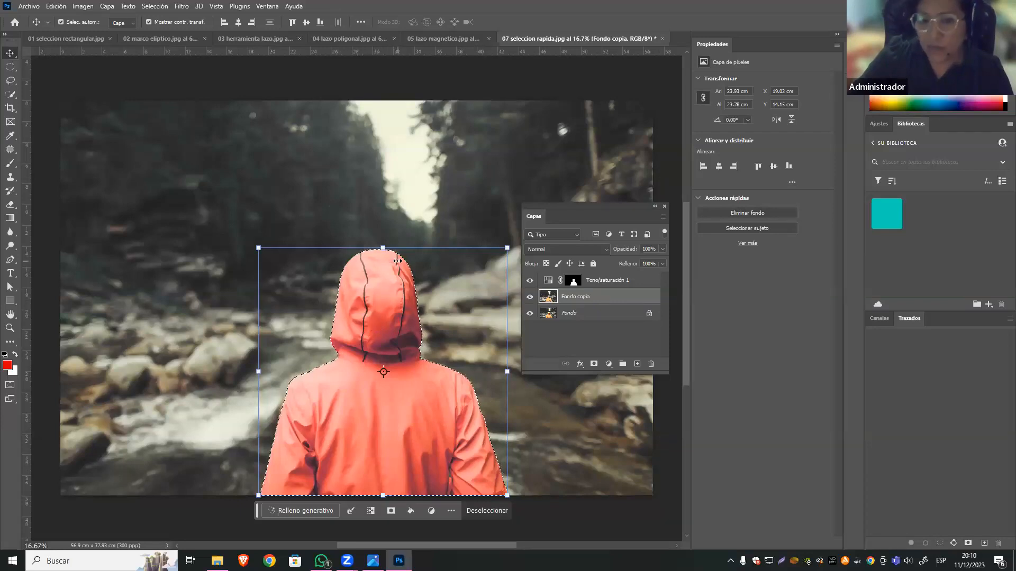
# Return to the Quick Selection tool and invert the selection so it covers the river and forest background.
pyautogui.click(10, 81)
pyautogui.click(10, 96)
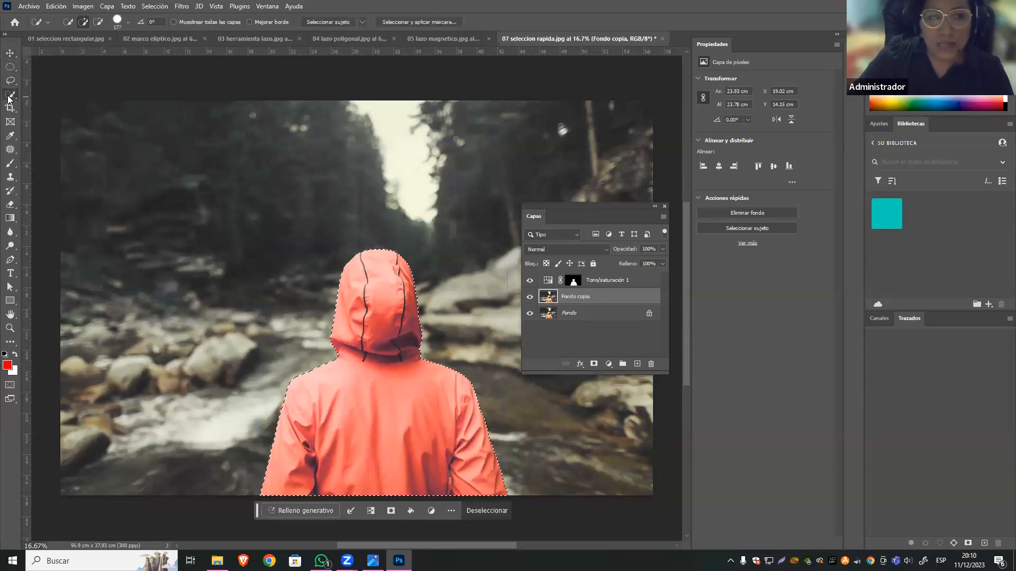
pyautogui.rightClick(395, 268)
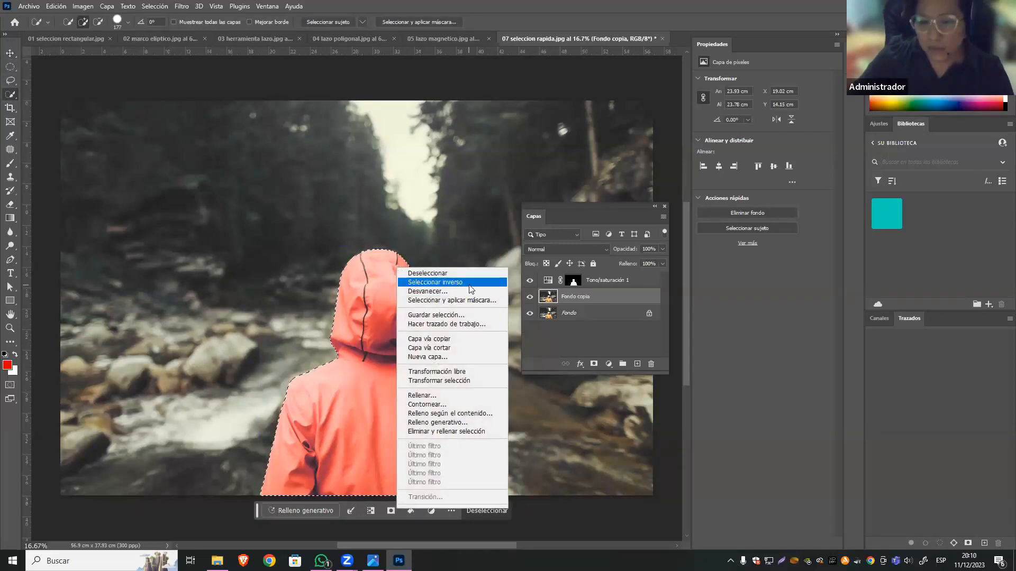
pyautogui.click(154, 7)
pyautogui.click(154, 7)
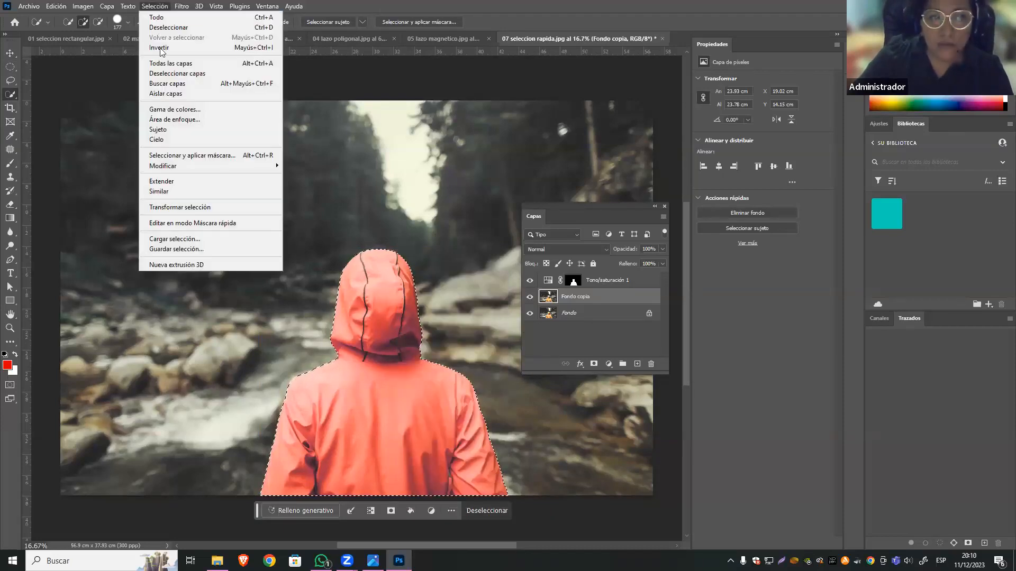
pyautogui.click(205, 47)
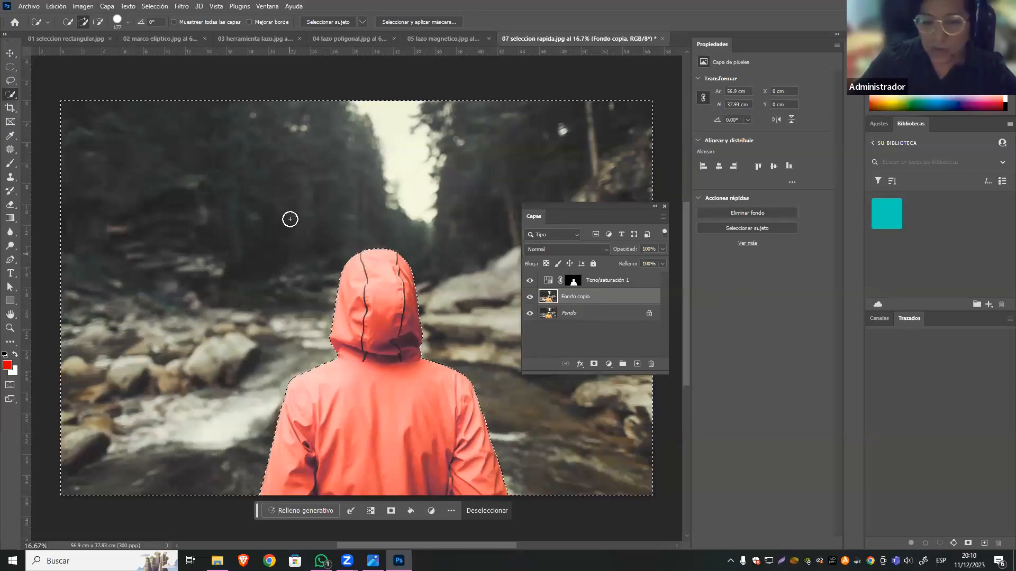
# Add a Levels adjustment over the background selection with inputs 32, 0.92 and 246, and compare it on and off.
pyautogui.click(608, 364)
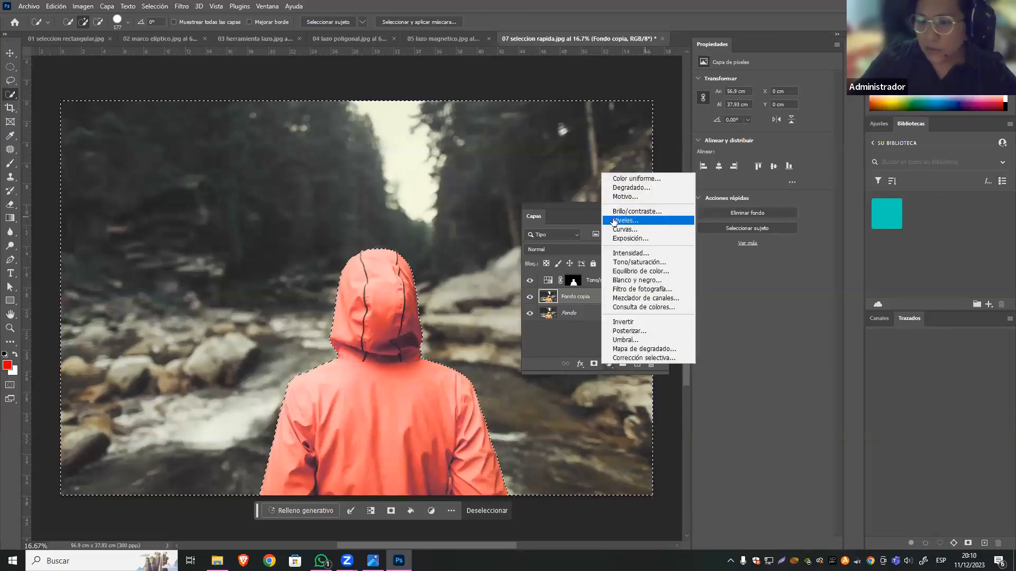
pyautogui.click(635, 220)
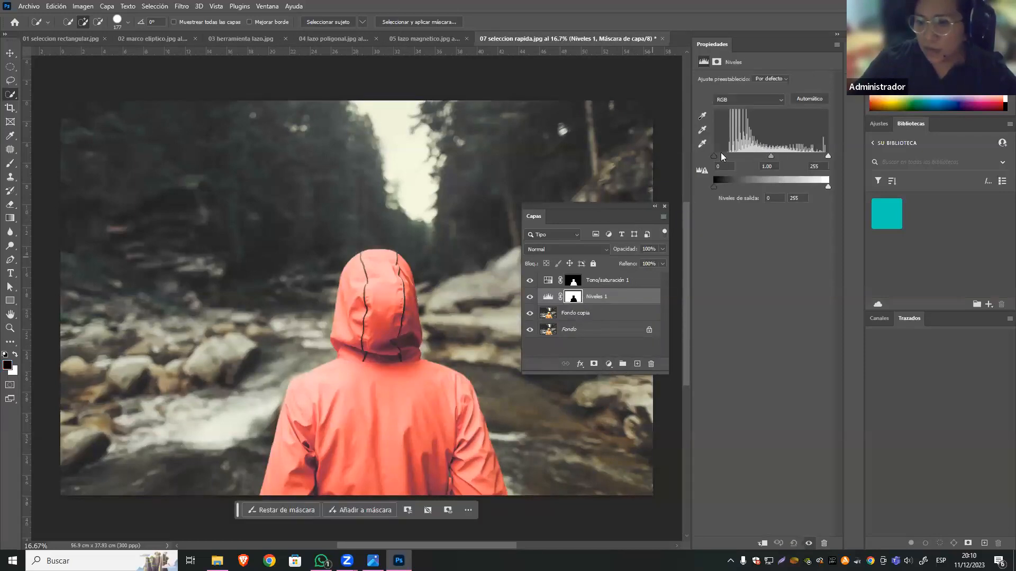
pyautogui.moveTo(714, 155); pyautogui.dragTo(727, 155)
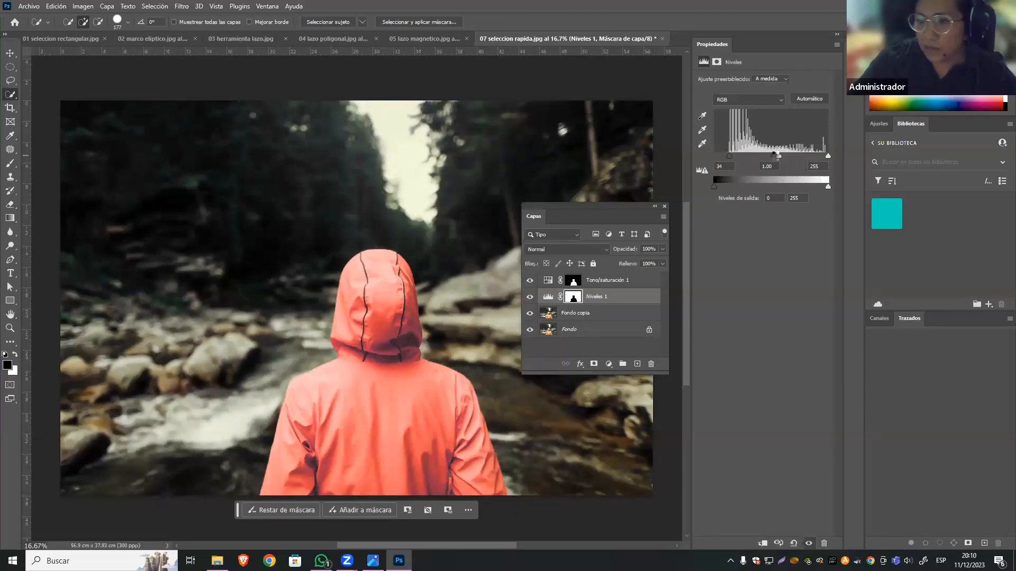
pyautogui.moveTo(728, 156); pyautogui.dragTo(728, 156)
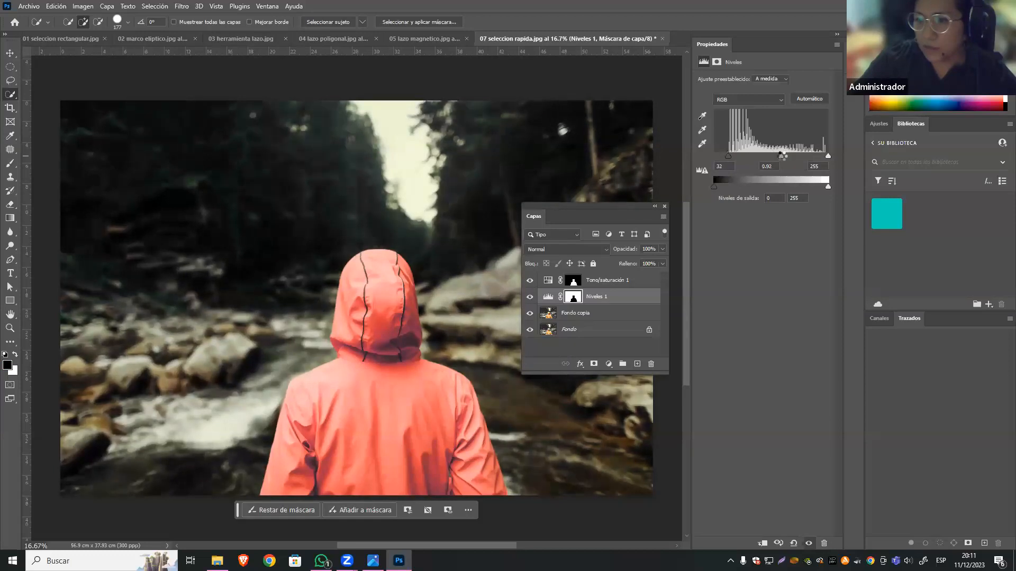
pyautogui.moveTo(828, 155); pyautogui.dragTo(825, 155)
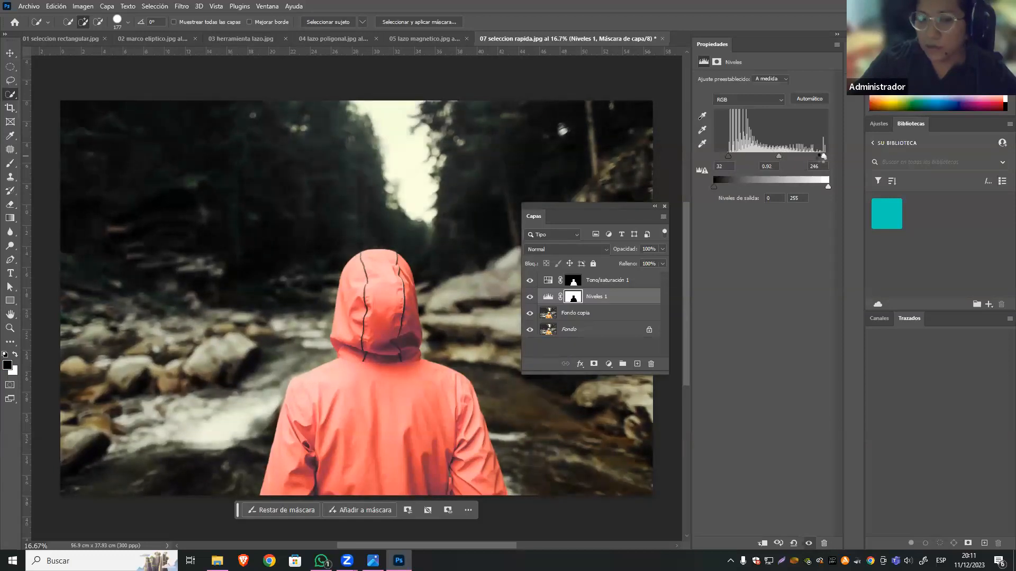
pyautogui.click(529, 296)
pyautogui.click(529, 296)
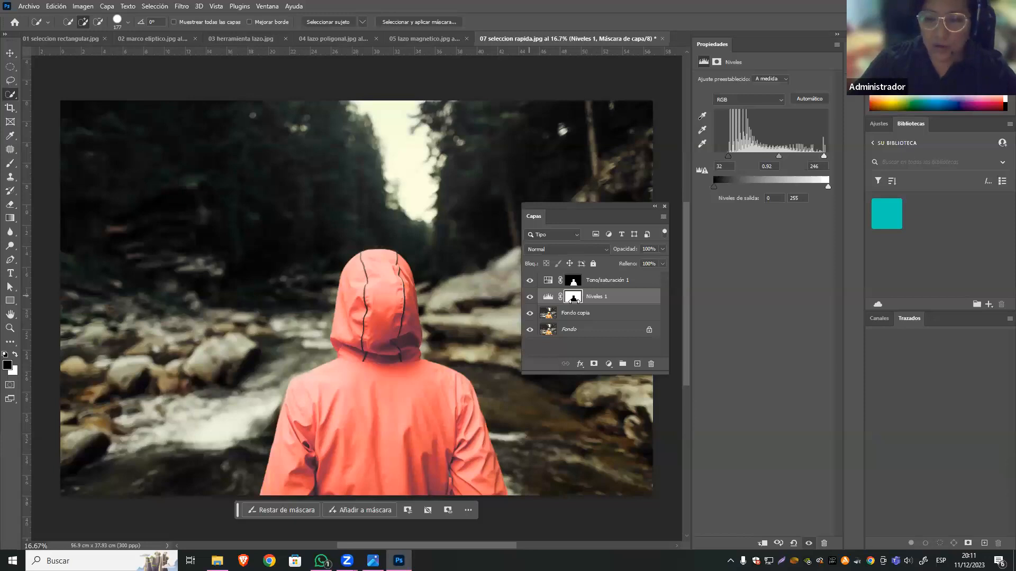
# Load the Niveles 1 mask as a background selection, make the Fondo copia layer active and switch to the Move tool.
pyautogui.keyDown('ctrl'); pyautogui.click(574, 296); pyautogui.keyUp('ctrl')
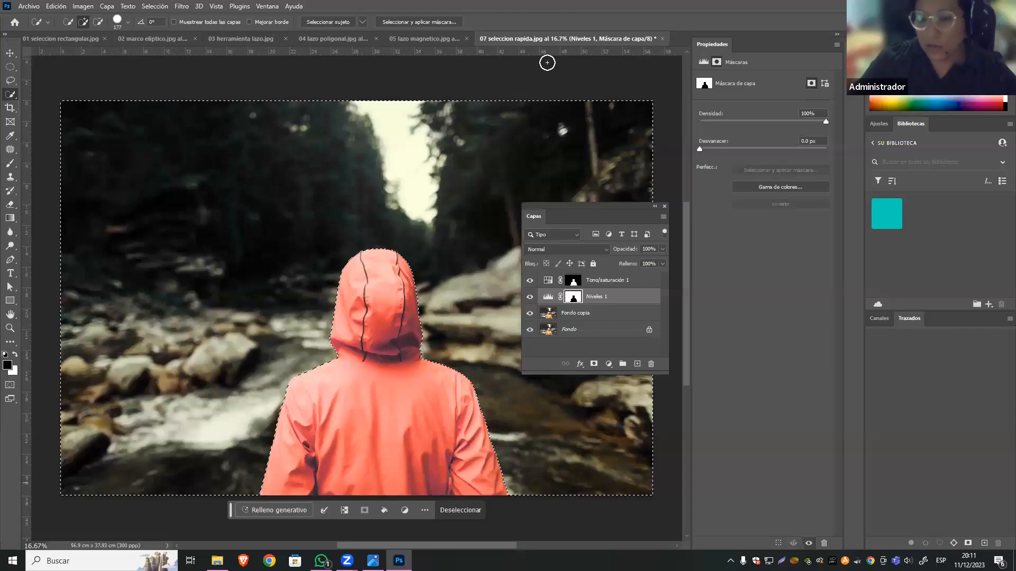
pyautogui.click(606, 317)
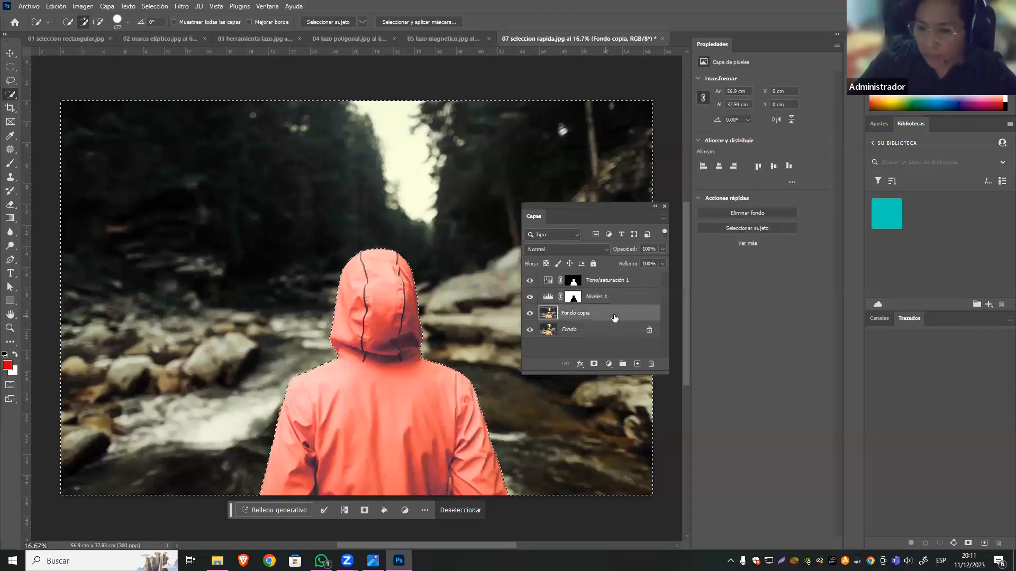
pyautogui.click(10, 53)
# Try a Radial Blur on the background with amount 10, Giro method and Buena quality, and undo it.
pyautogui.click(181, 6)
pyautogui.moveTo(312, 142)
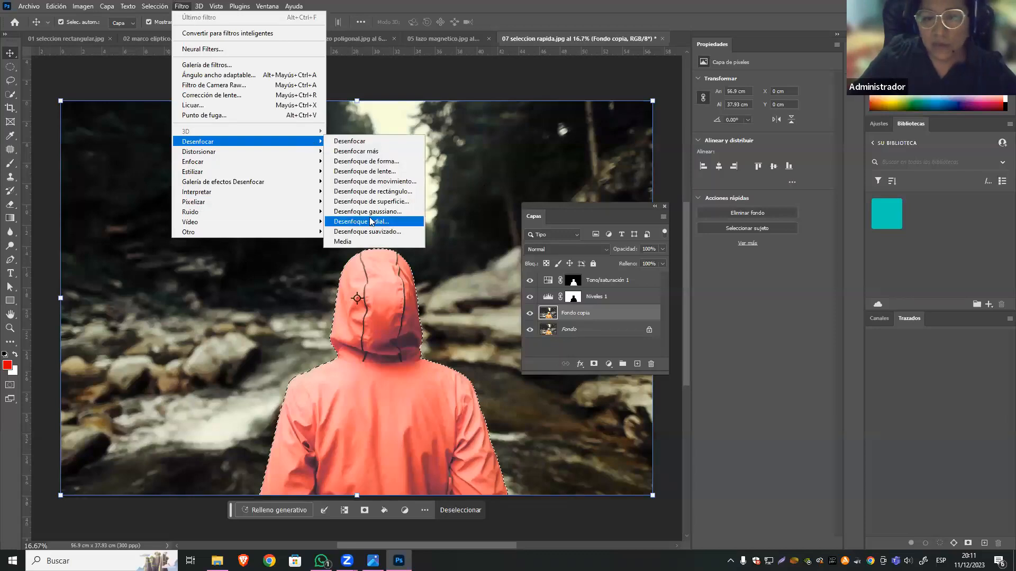
pyautogui.click(387, 223)
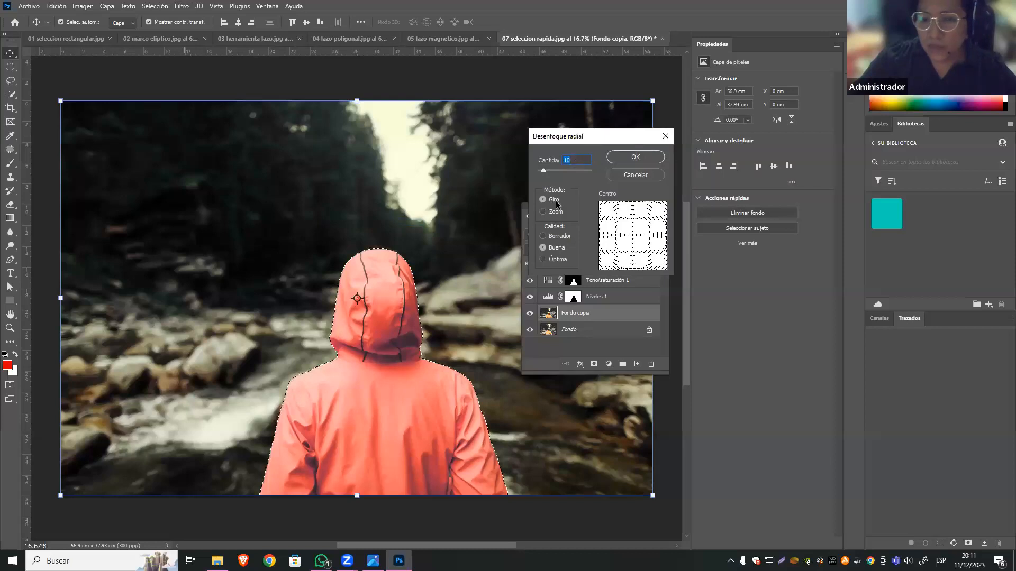
pyautogui.click(543, 212)
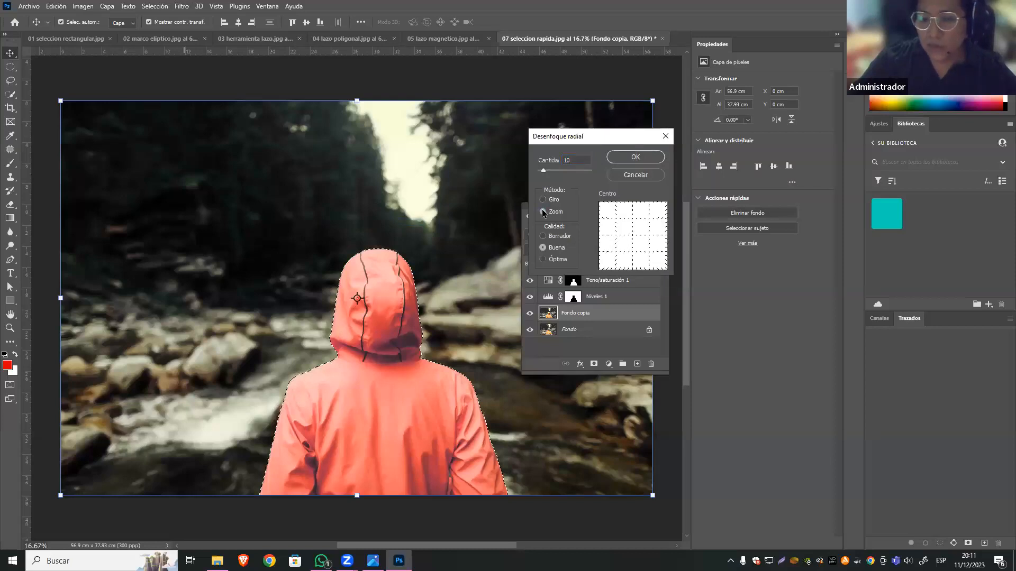
pyautogui.click(545, 201)
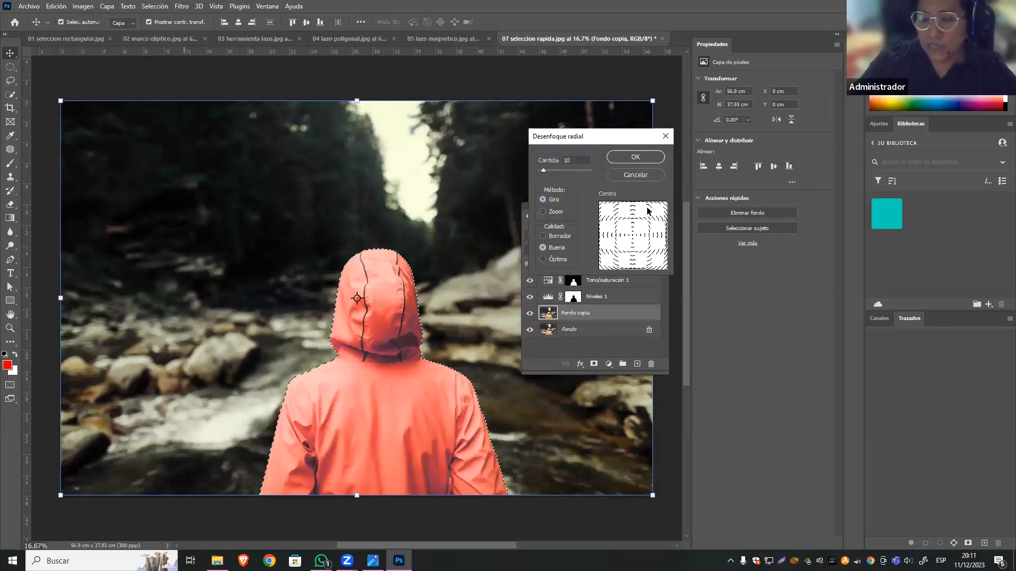
pyautogui.click(545, 213)
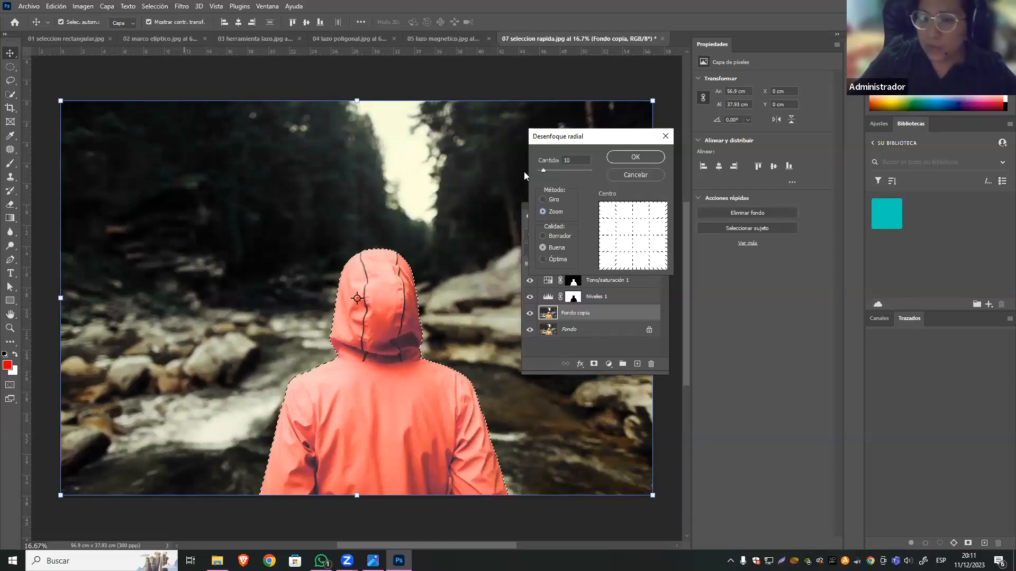
pyautogui.click(542, 200)
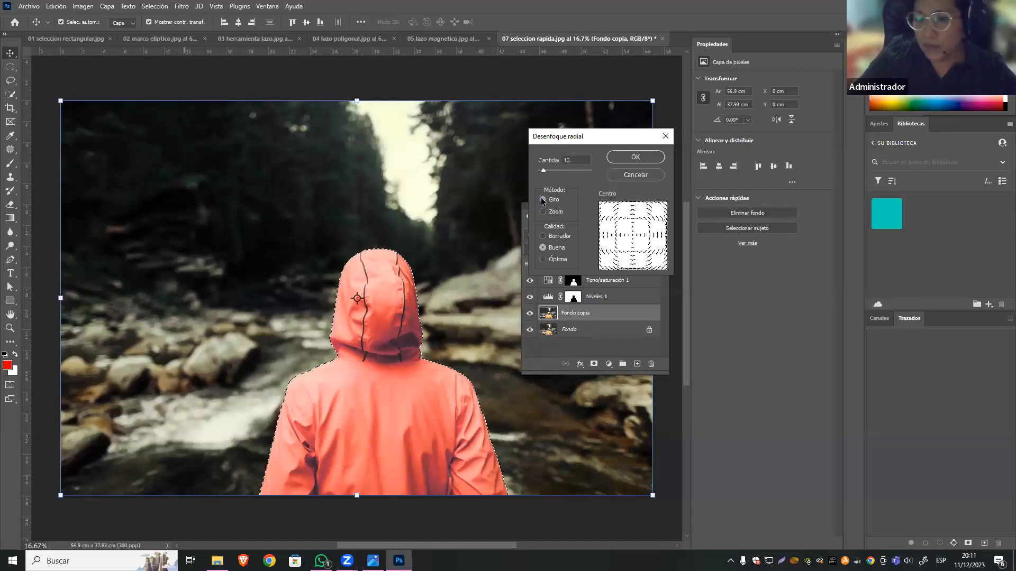
pyautogui.click(635, 157)
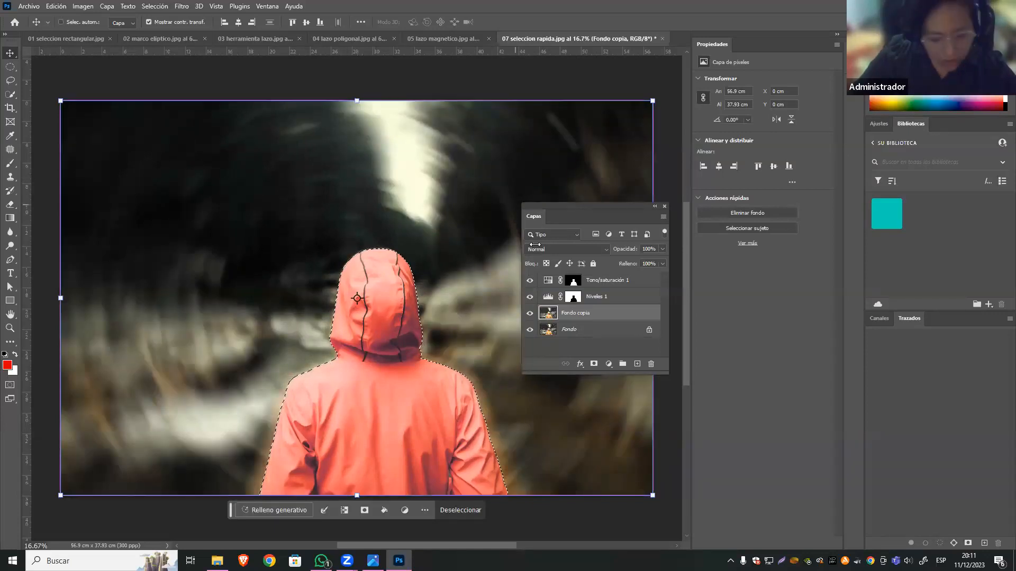
pyautogui.hotkey('ctrl', 'z')
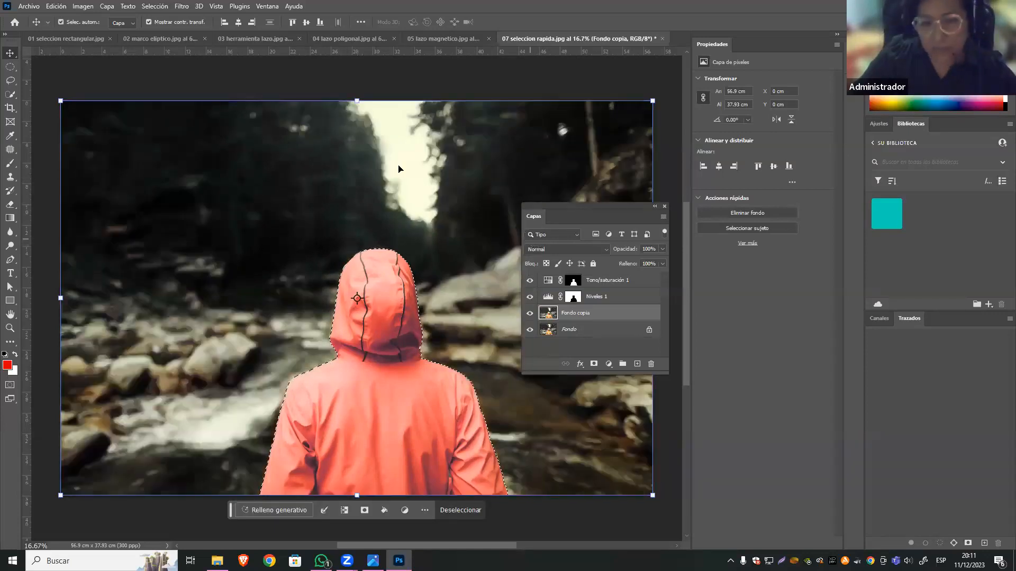
pyautogui.click(182, 6)
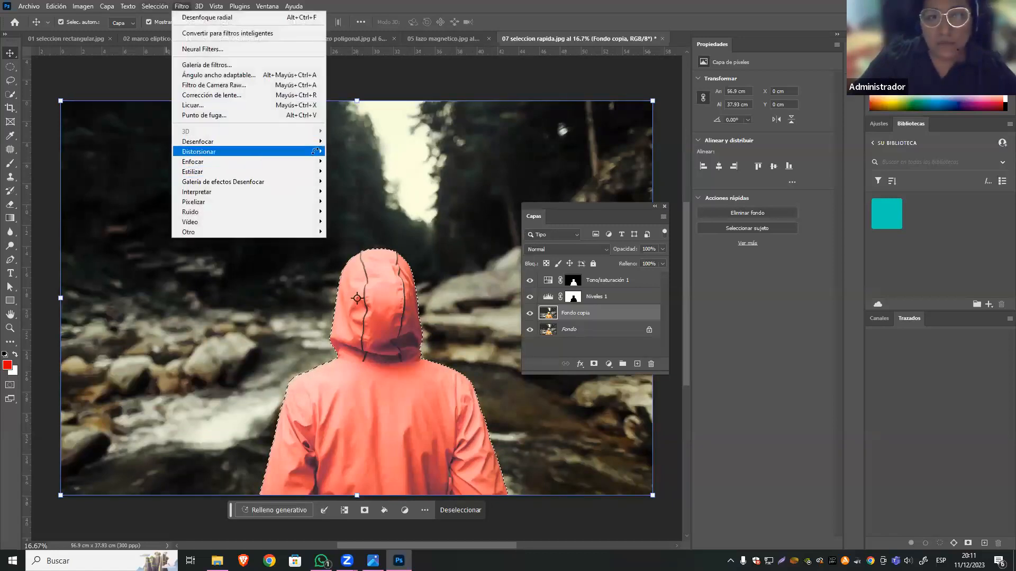
pyautogui.moveTo(315, 141)
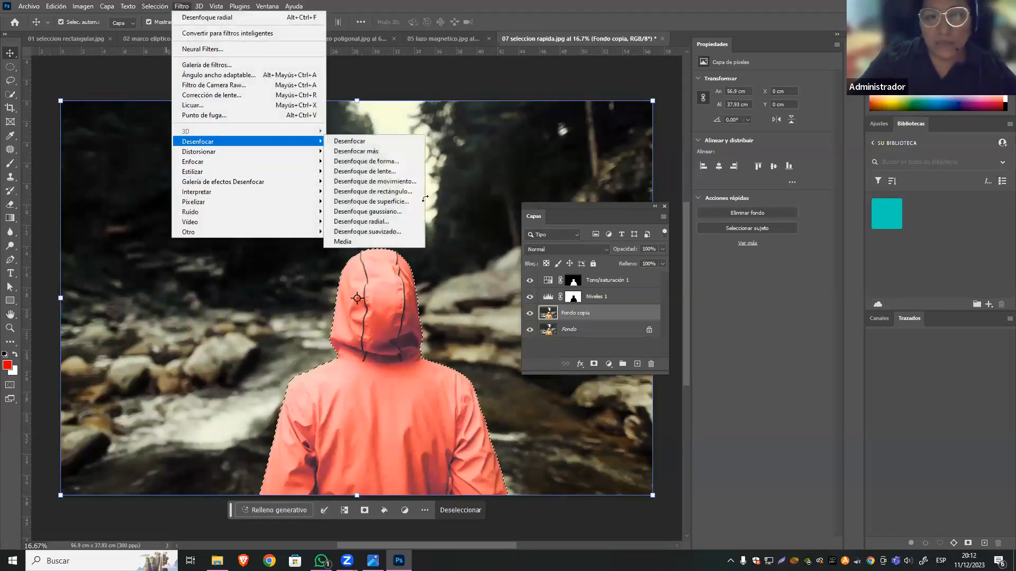
pyautogui.click(400, 213)
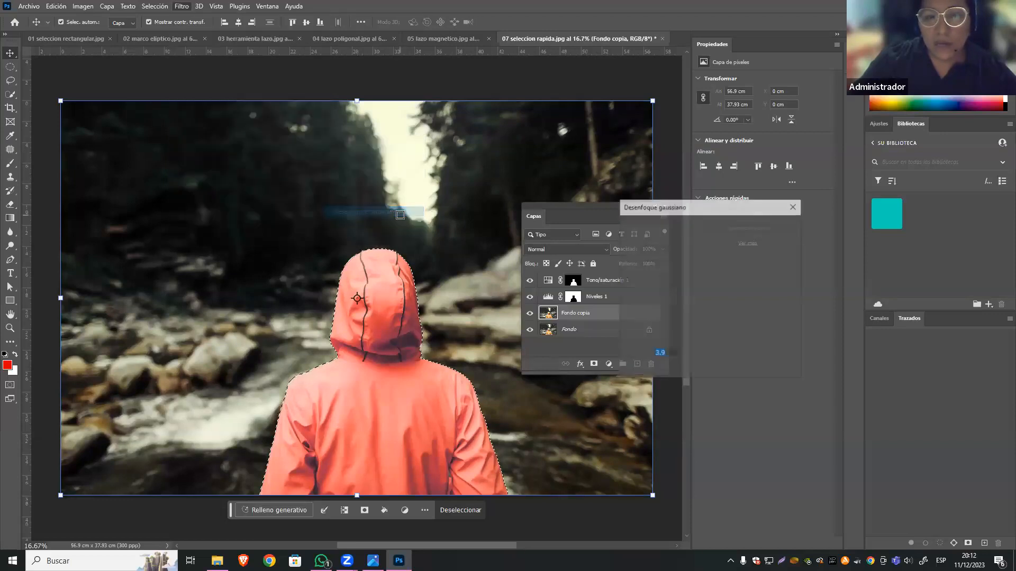
pyautogui.press('Escape')
# Apply a Radial Blur of amount 10 with Zoom method and Buena quality to the background, repeat it once, and deselect everything.
pyautogui.click(182, 8)
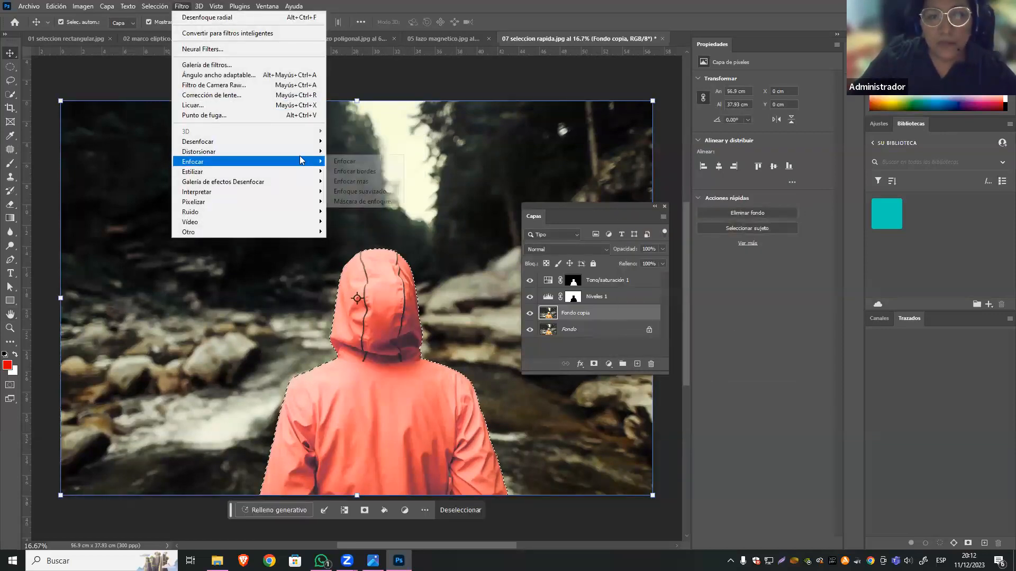
pyautogui.moveTo(310, 144)
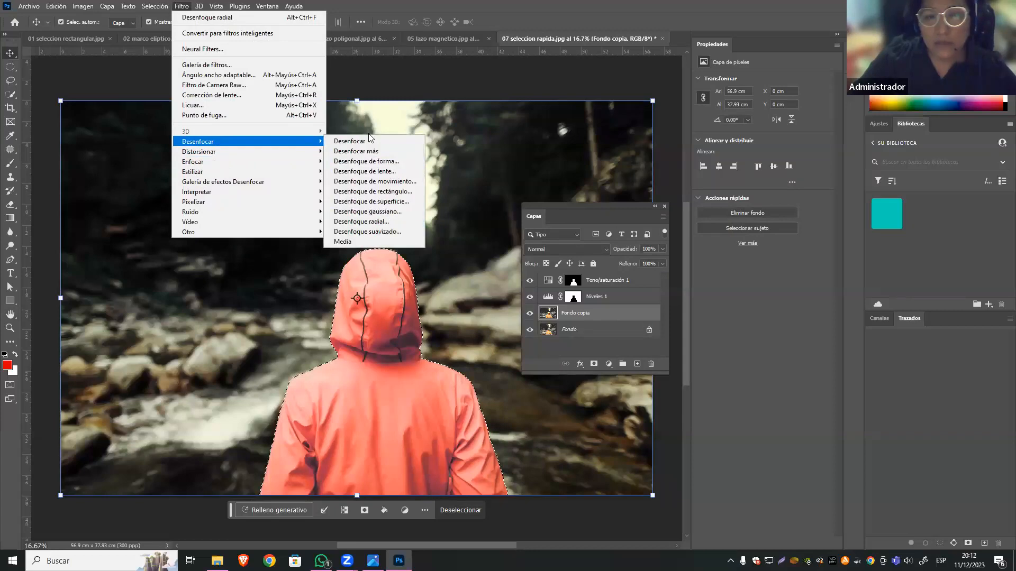
pyautogui.click(370, 221)
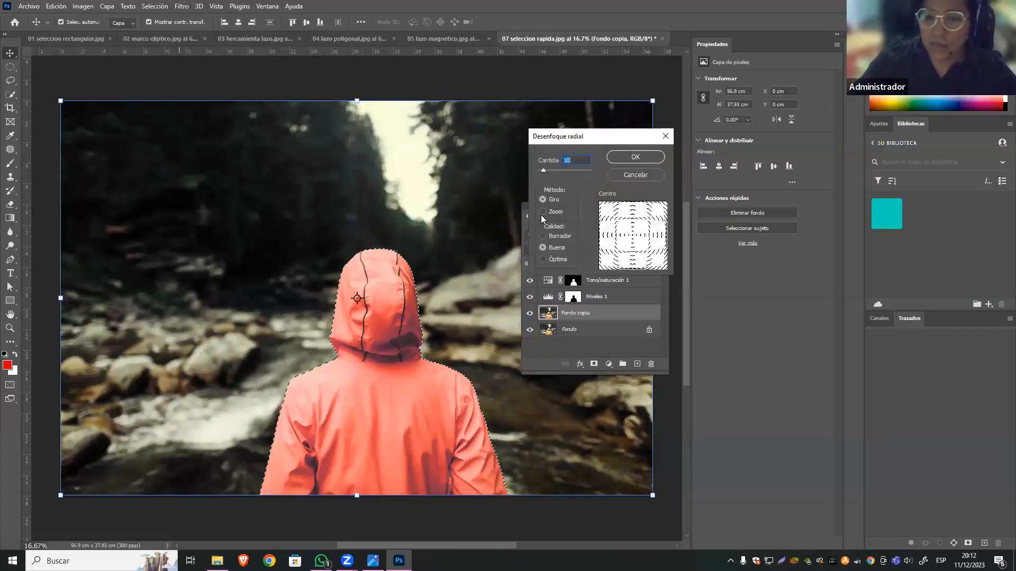
pyautogui.click(545, 211)
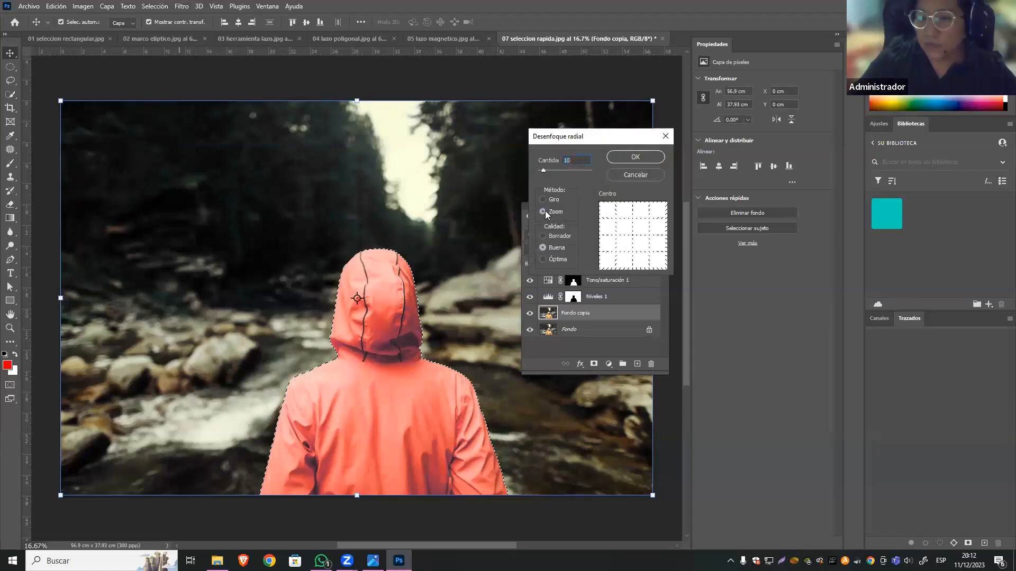
pyautogui.click(635, 157)
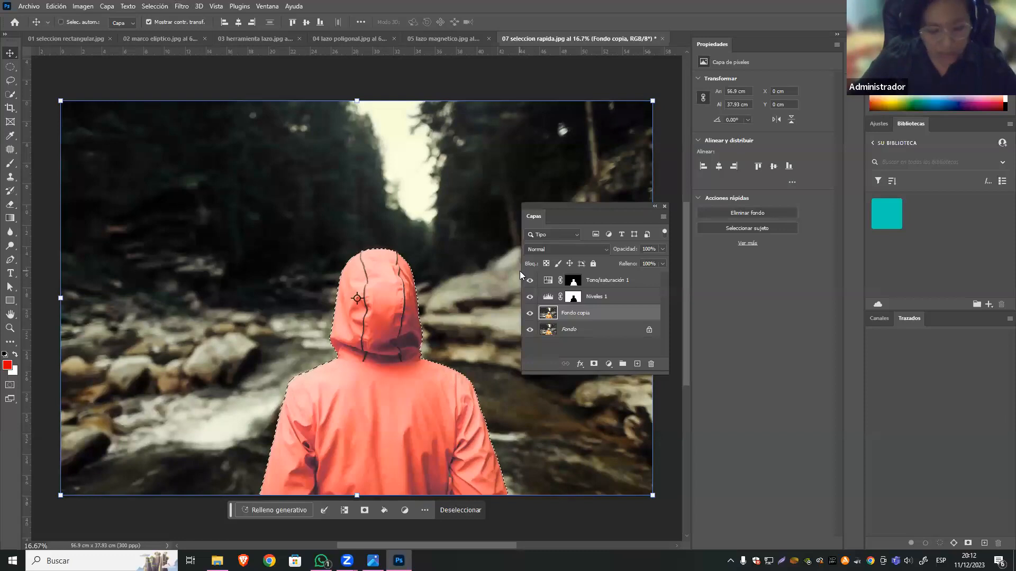
pyautogui.hotkey('ctrl', 'alt', 'f')
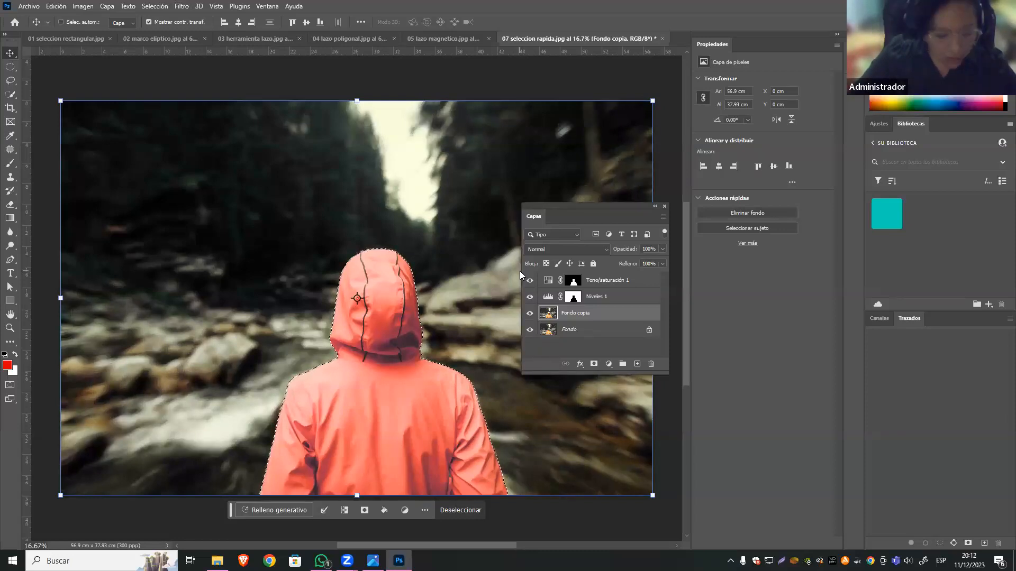
pyautogui.hotkey('ctrl', 'd')
pyautogui.click(673, 406)
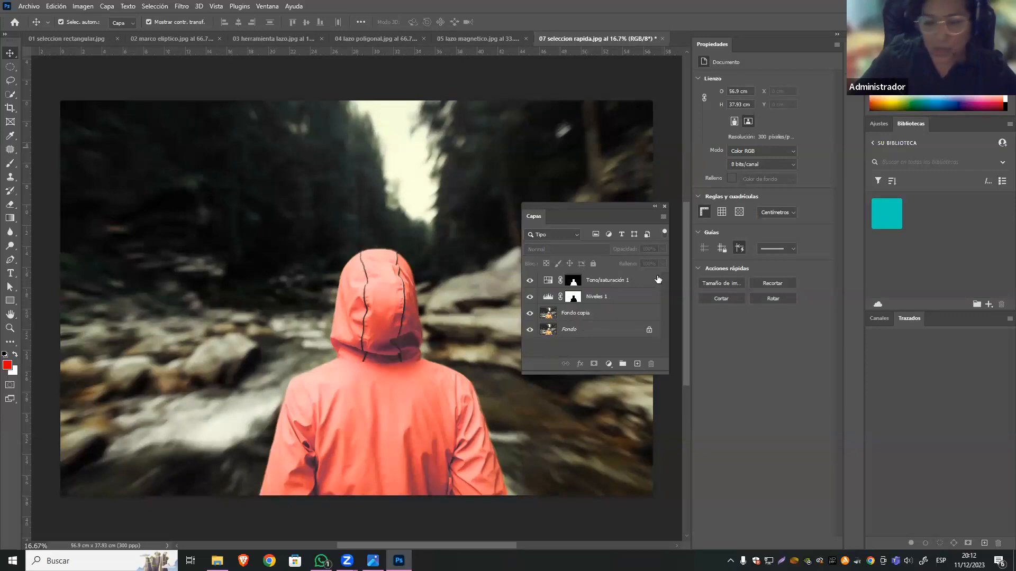
# Recolour the jacket green in the Tono/saturación 1 adjustment by setting Tono to +90 and Saturación to -7.
pyautogui.click(576, 284)
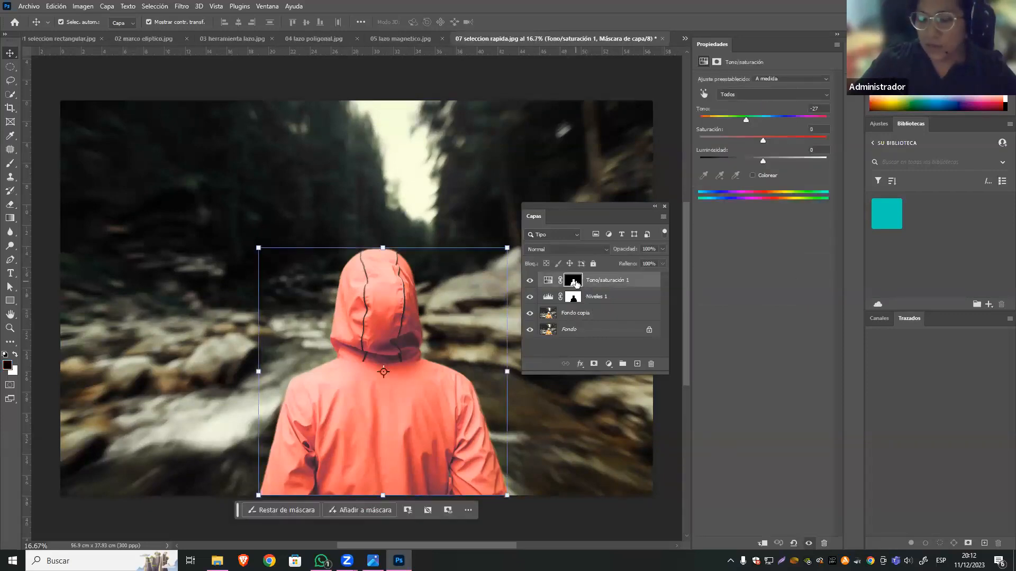
pyautogui.click(548, 281)
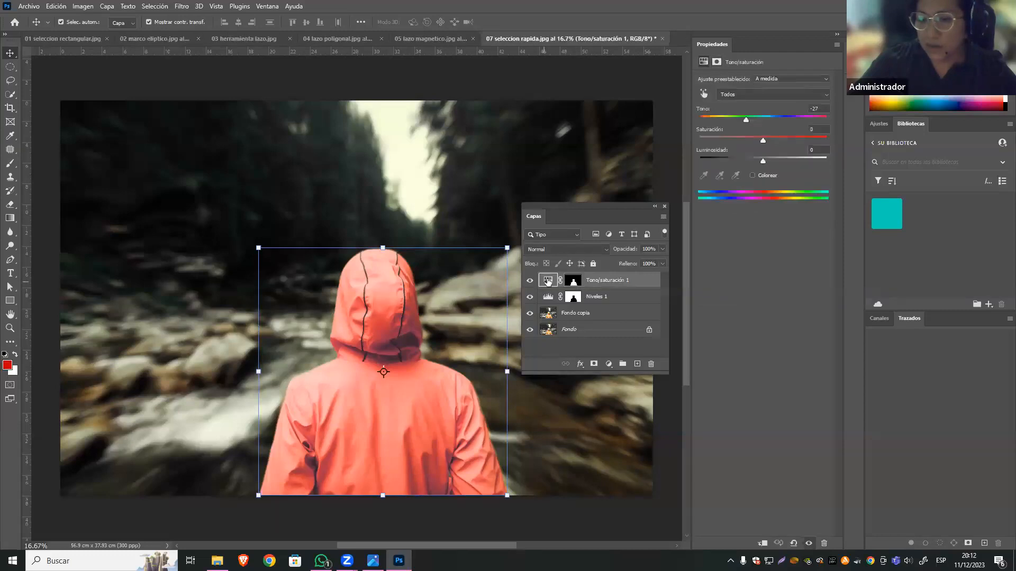
pyautogui.moveTo(736, 119); pyautogui.dragTo(803, 119)
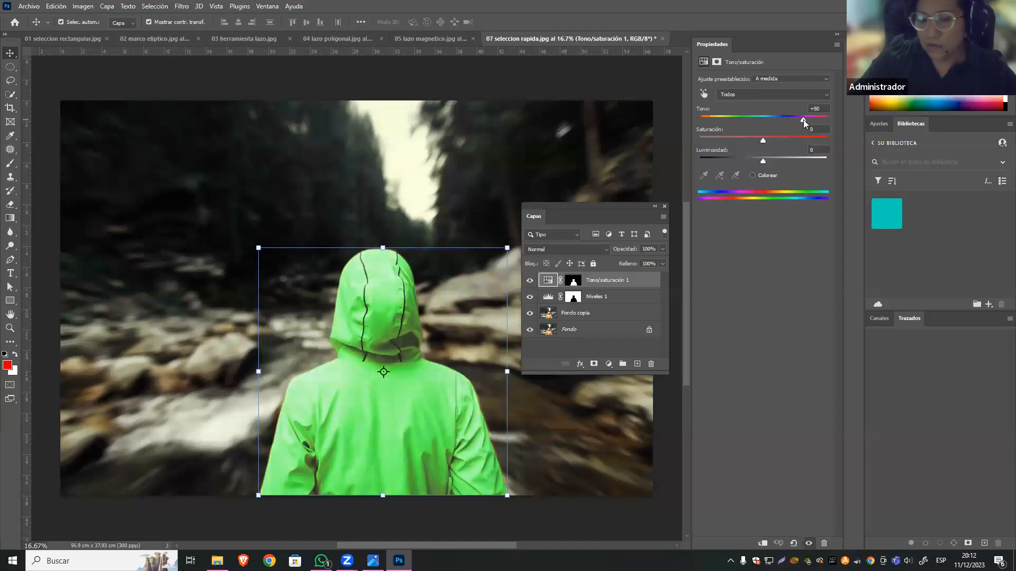
pyautogui.moveTo(763, 140); pyautogui.dragTo(744, 146)
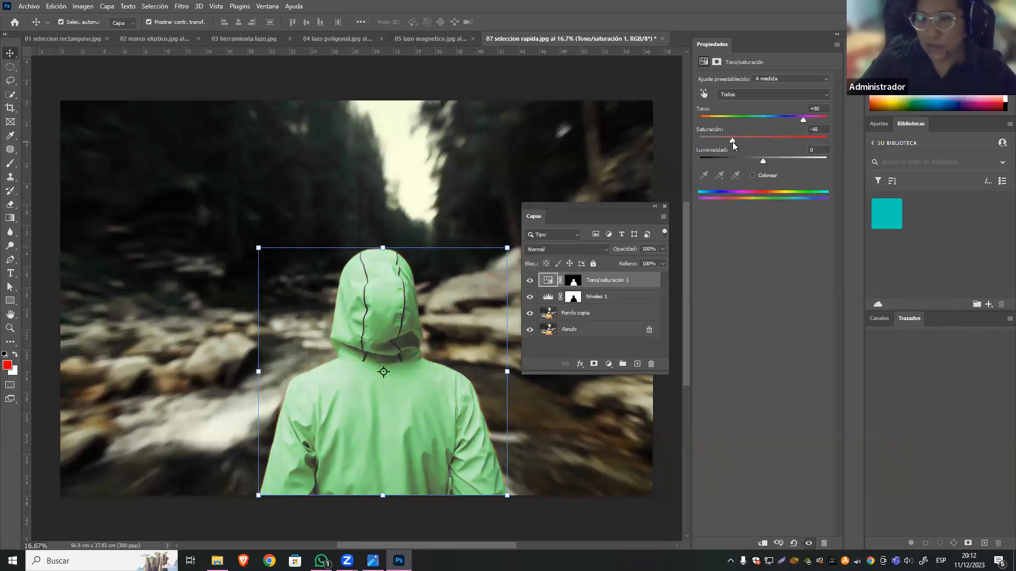
pyautogui.moveTo(766, 142); pyautogui.dragTo(776, 141)
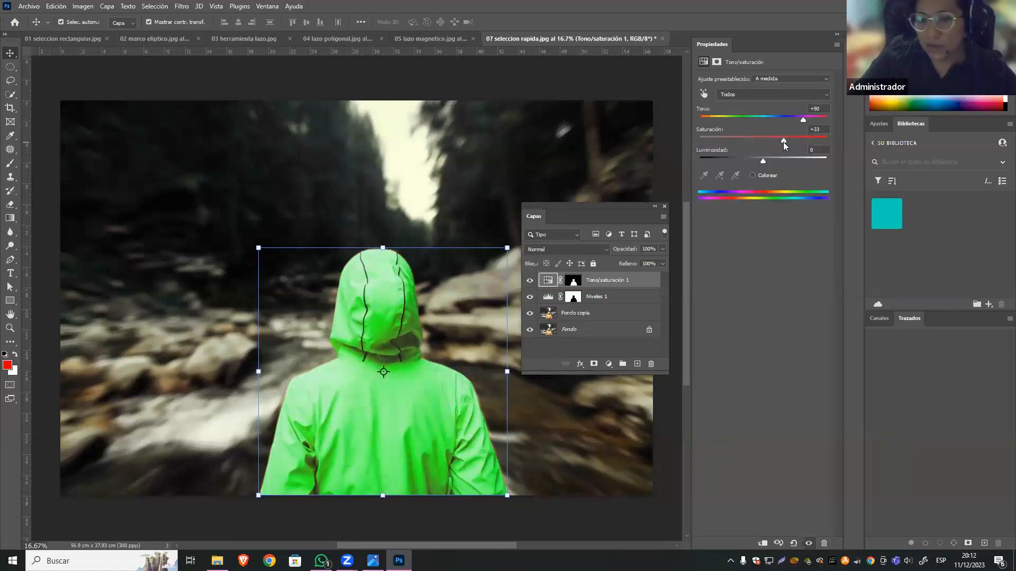
pyautogui.moveTo(768, 143); pyautogui.dragTo(749, 144)
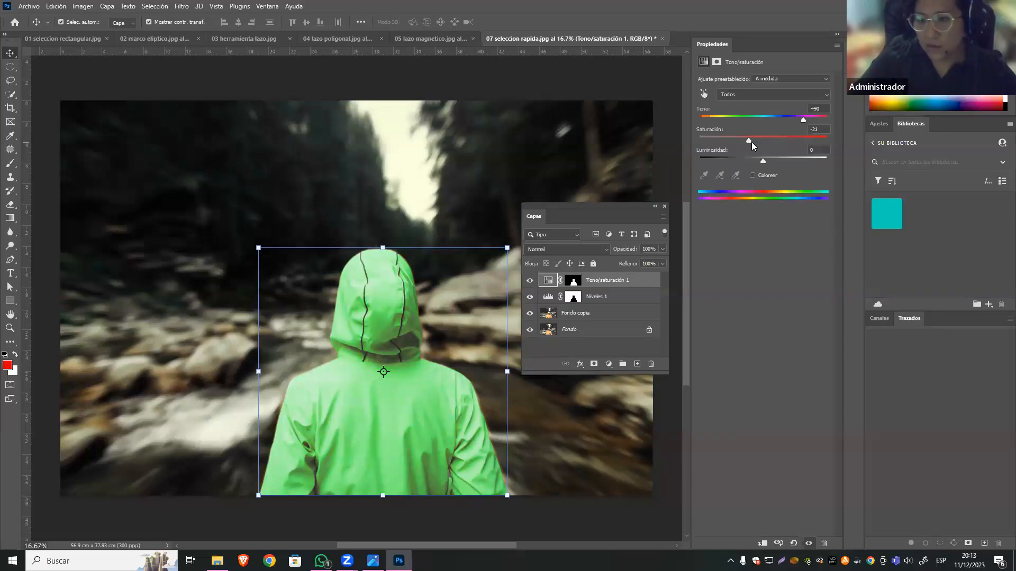
pyautogui.click(758, 141)
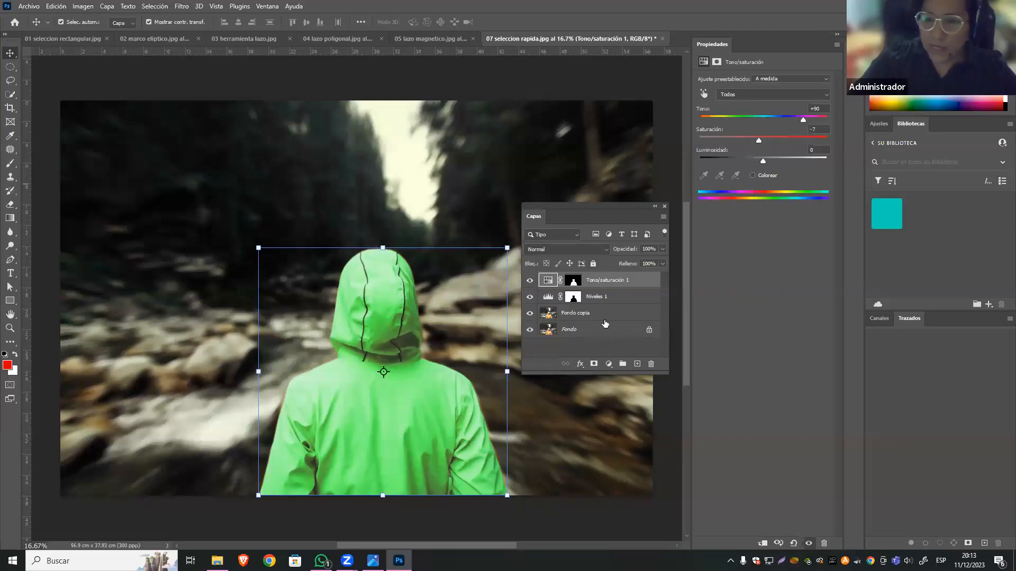
# Compare the edit with the original photo by hiding and reshowing the Niveles 1, Tono/saturación 1 and Fondo copia layers.
pyautogui.click(600, 348)
pyautogui.click(529, 297)
pyautogui.click(529, 282)
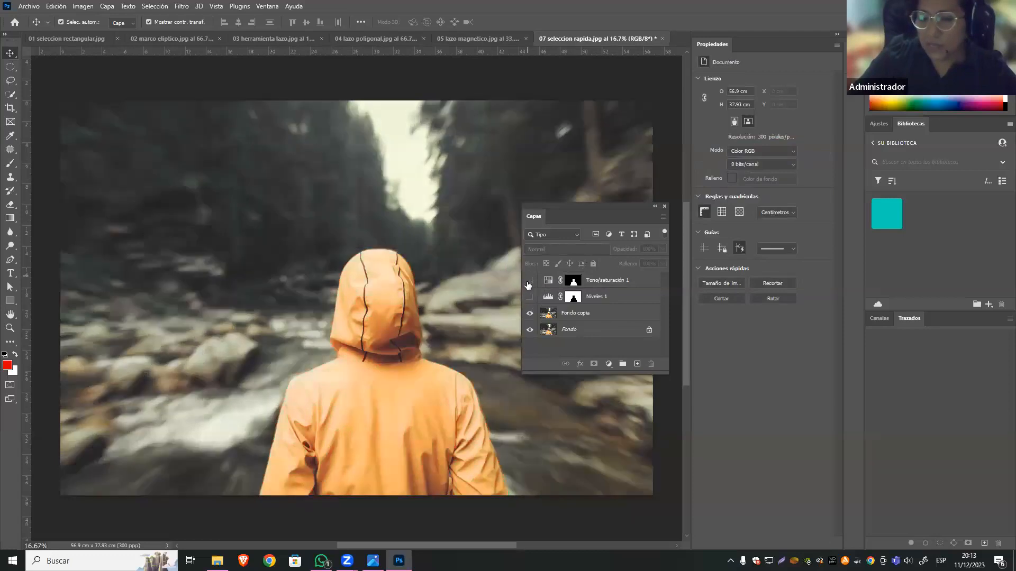
pyautogui.click(528, 314)
pyautogui.click(529, 313)
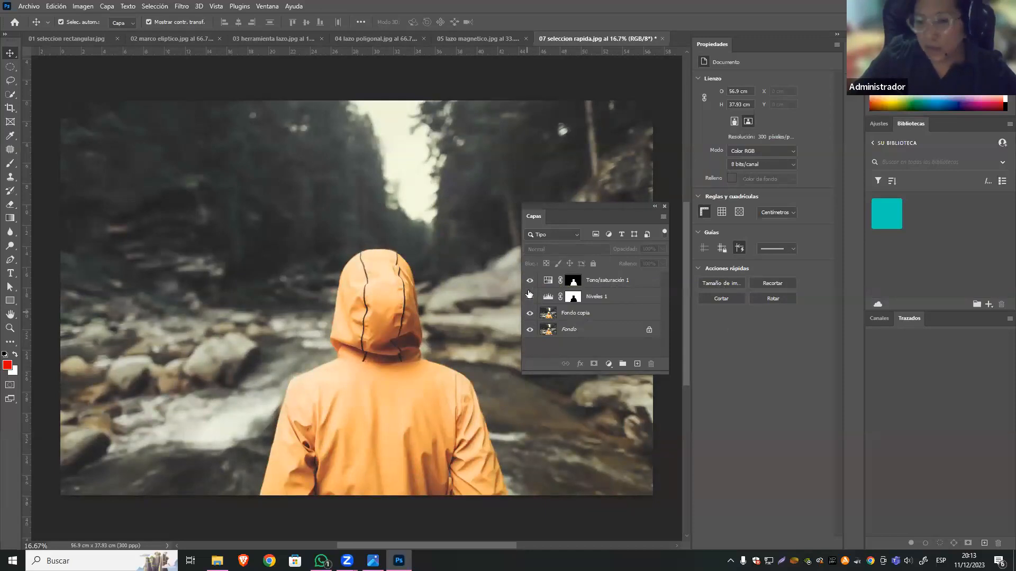
pyautogui.click(529, 296)
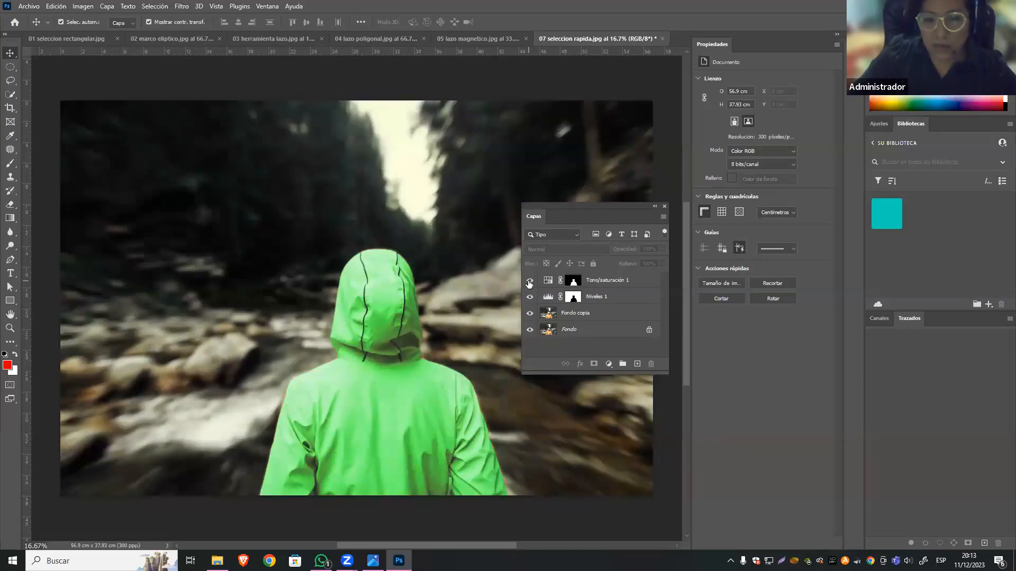
# Recolour the jacket salmon by setting Tono to -14 in the Tono/saturación 1 adjustment, preview the change, and deselect the layer.
pyautogui.click(574, 283)
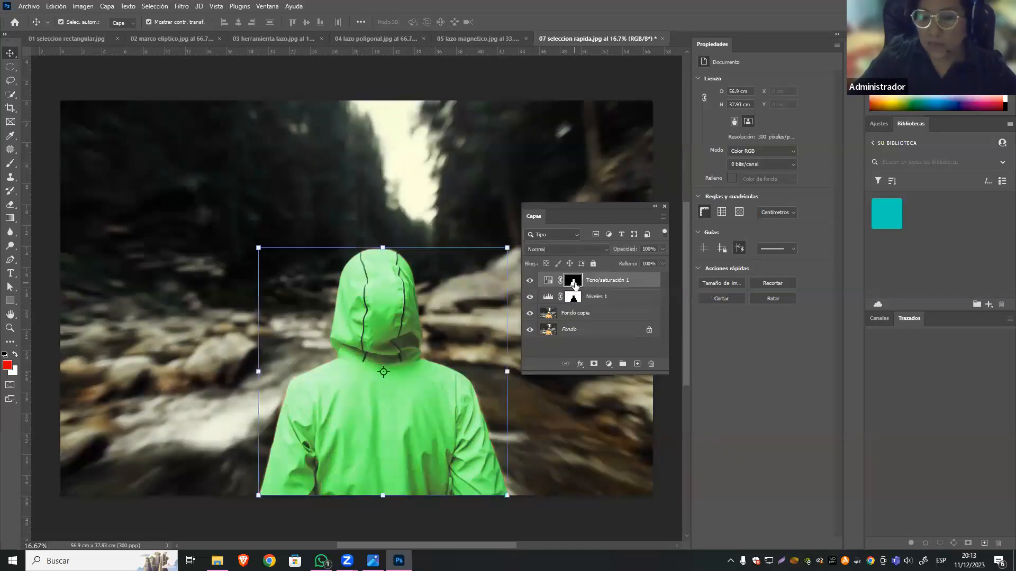
pyautogui.click(548, 281)
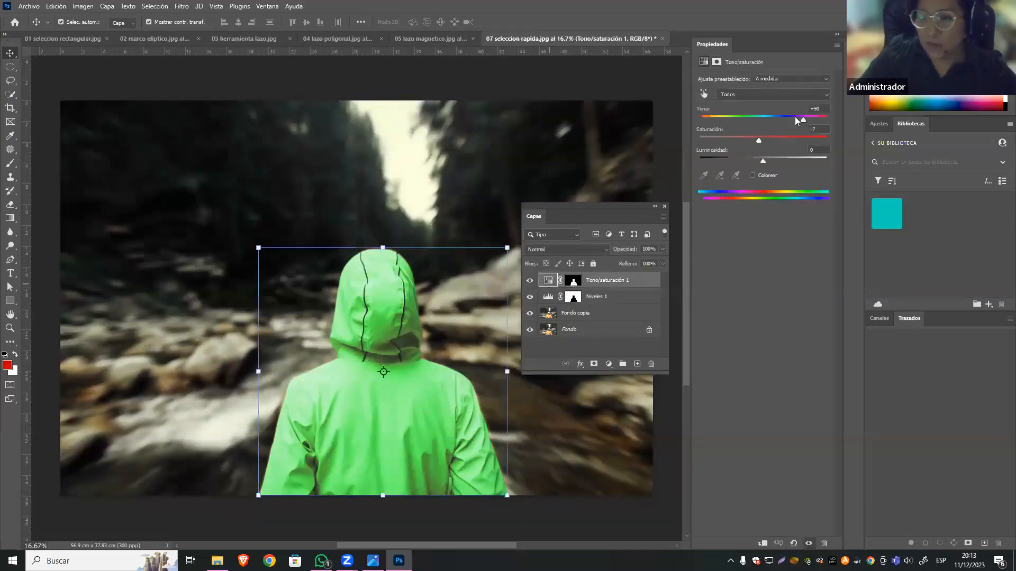
pyautogui.moveTo(772, 117); pyautogui.dragTo(754, 116)
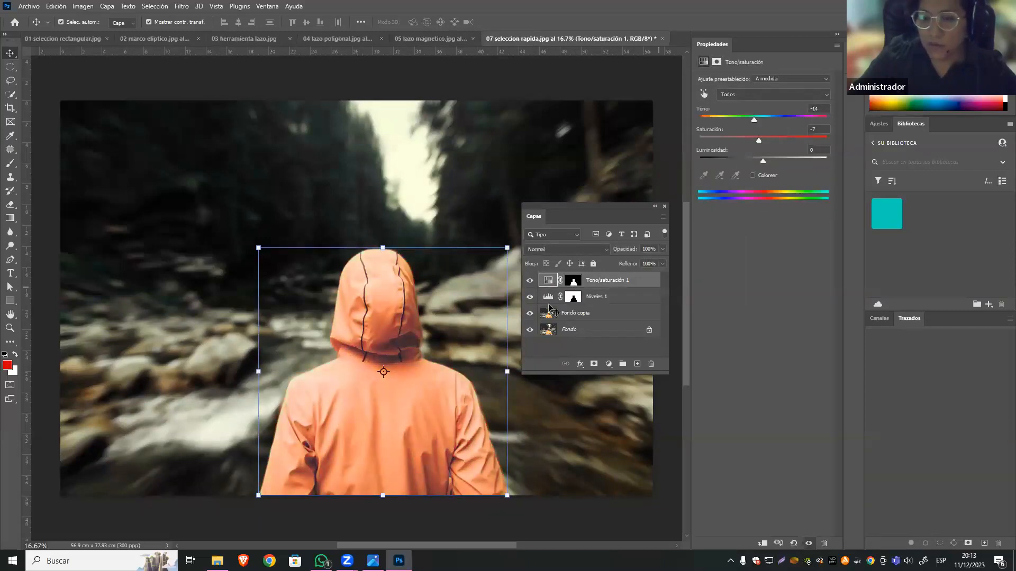
pyautogui.moveTo(529, 281)
pyautogui.mouseDown()
pyautogui.moveTo(531, 312)
pyautogui.moveTo(529, 280)
pyautogui.mouseUp()
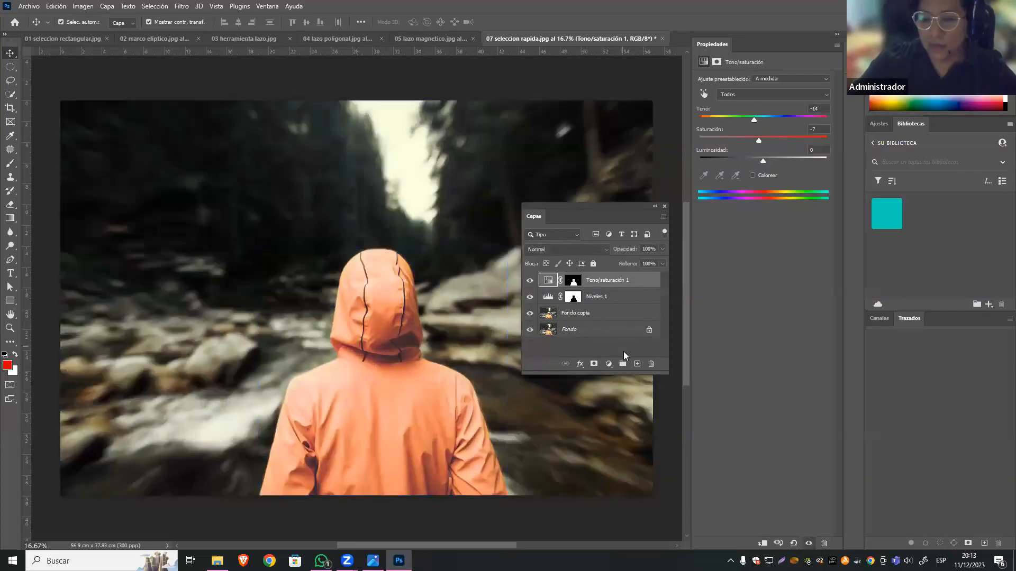
pyautogui.click(624, 351)
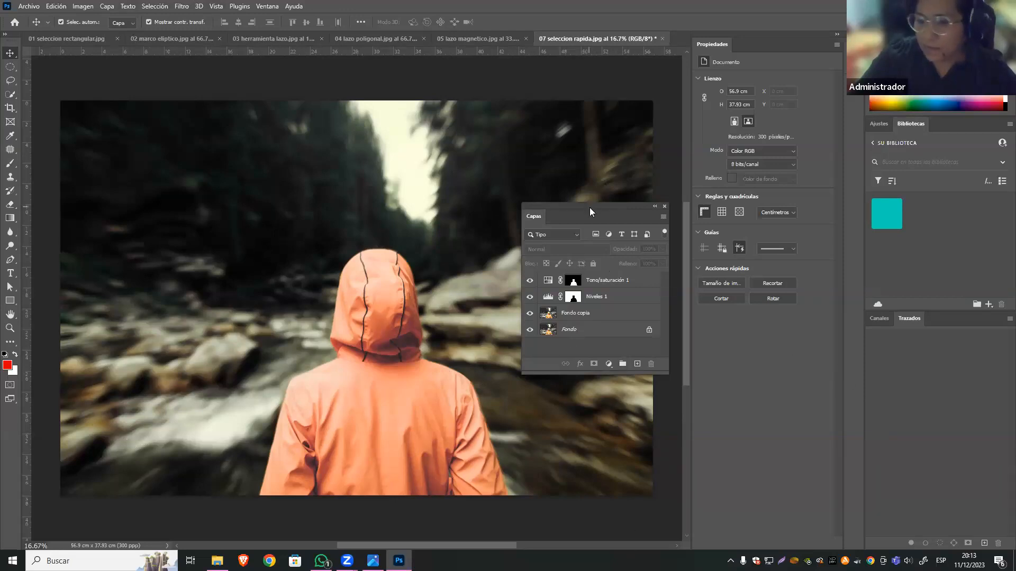
pyautogui.moveTo(601, 206); pyautogui.dragTo(602, 104)
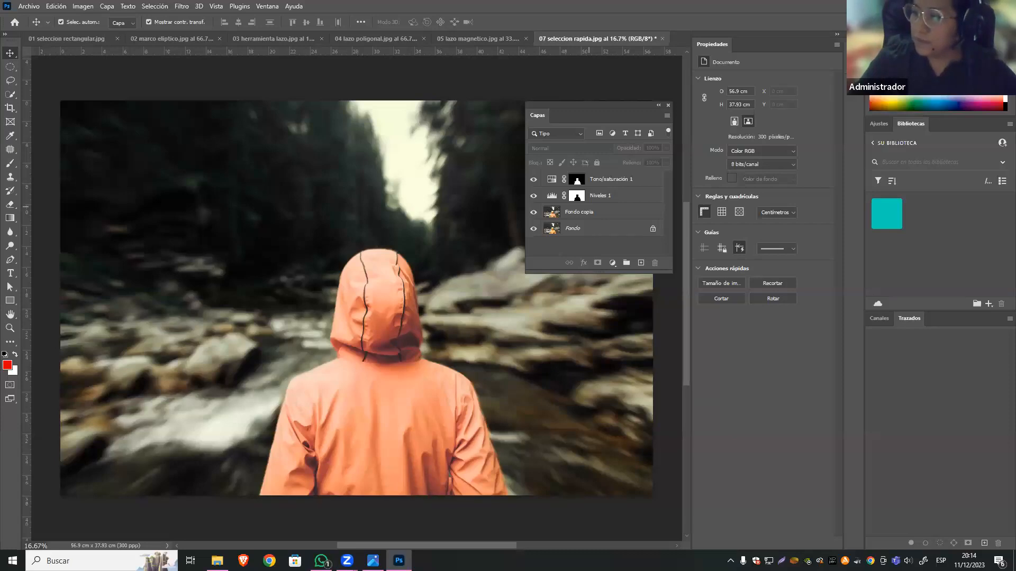
pyautogui.hotkey('alt', 'Tab')
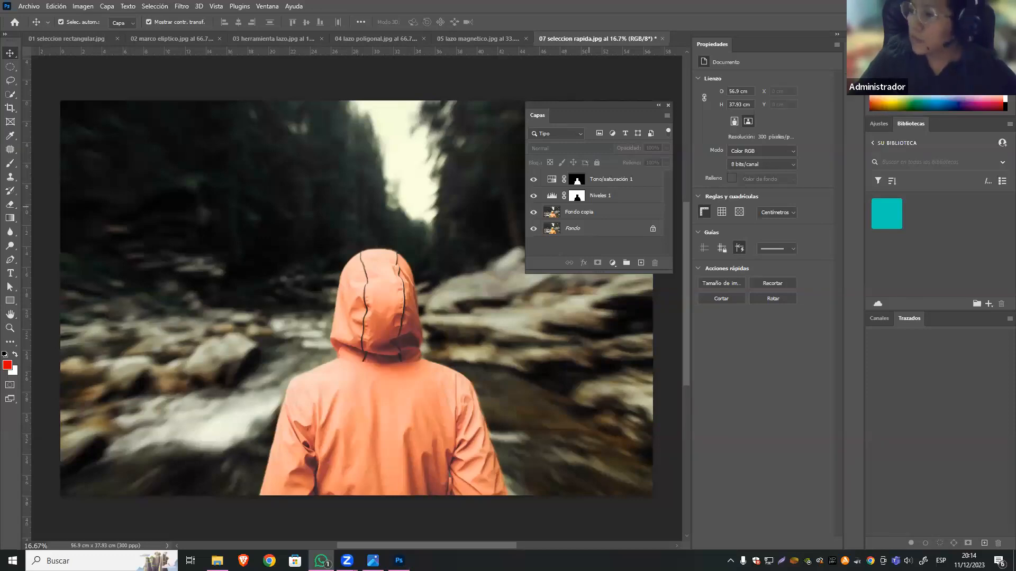
pyautogui.hotkey('alt', 'Tab')
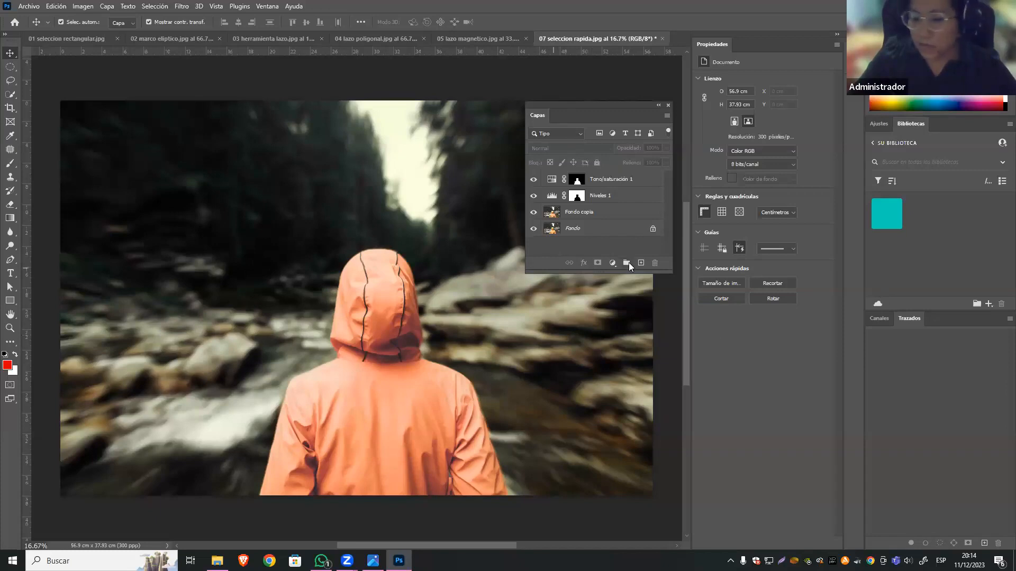
pyautogui.click(613, 263)
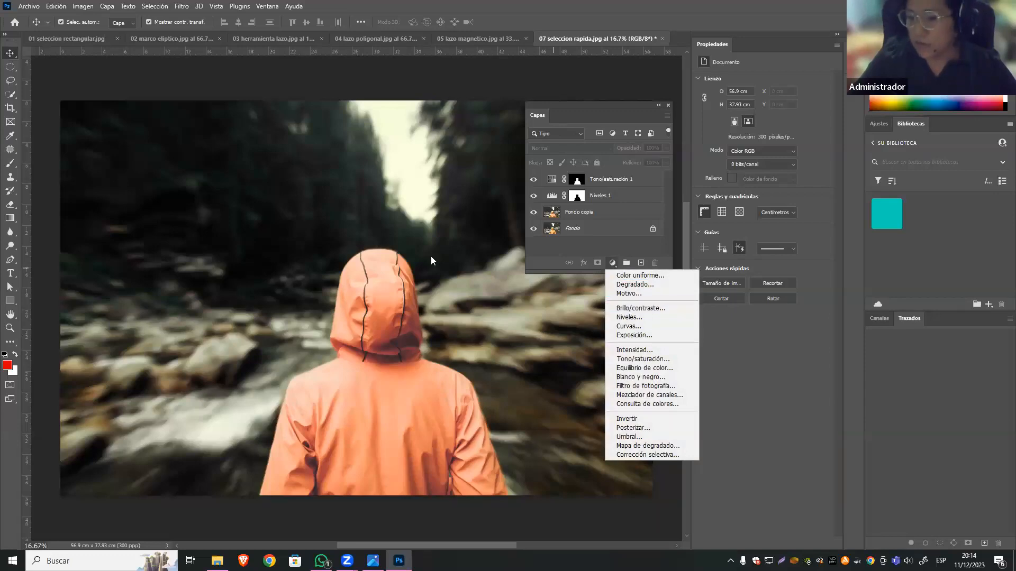
pyautogui.click(593, 252)
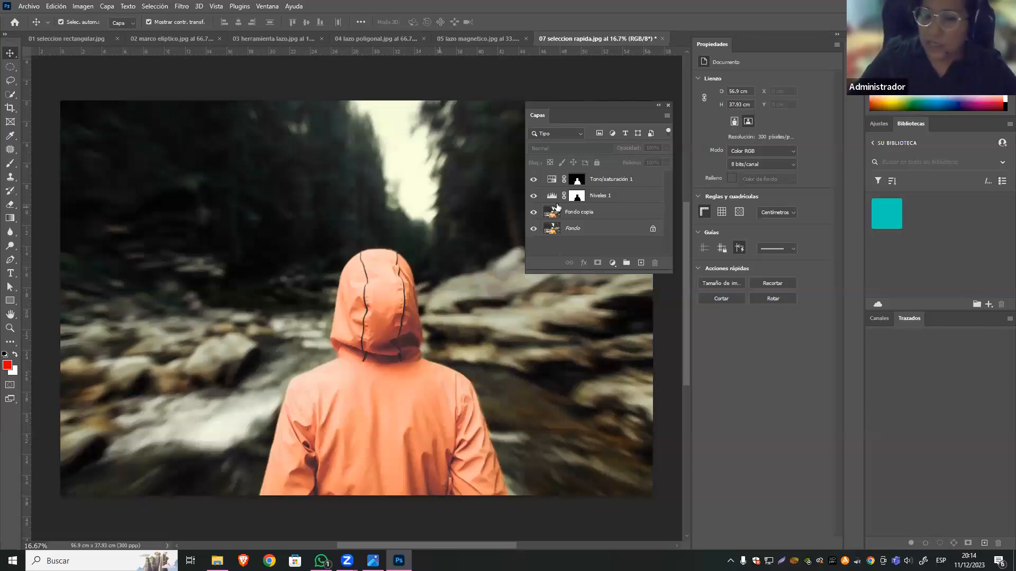
# Hide the Fondo copia, Niveles 1 and Tono/saturación 1 layers and duplicate the Fondo layer.
pyautogui.moveTo(533, 213); pyautogui.dragTo(536, 181)
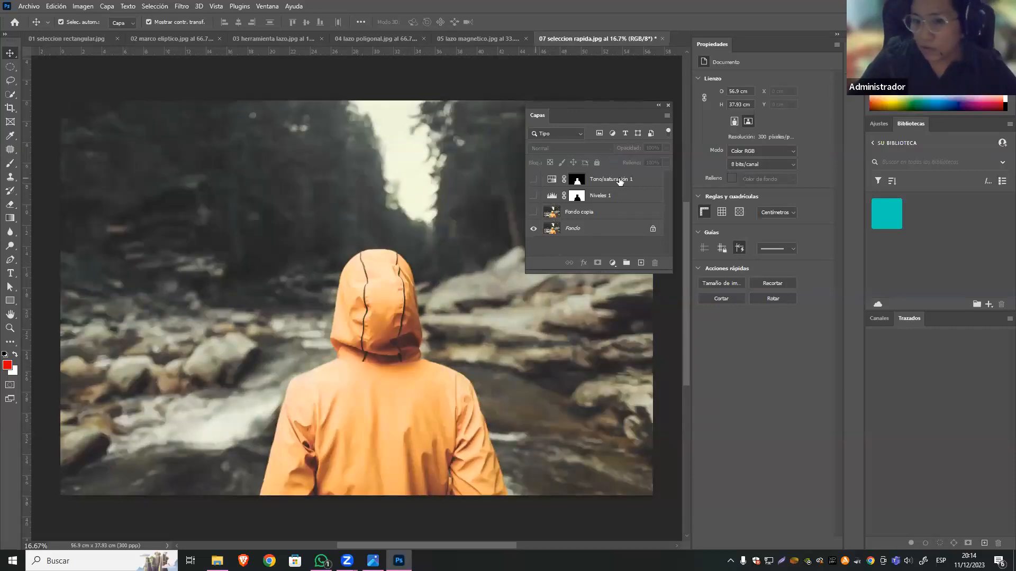
pyautogui.click(576, 229)
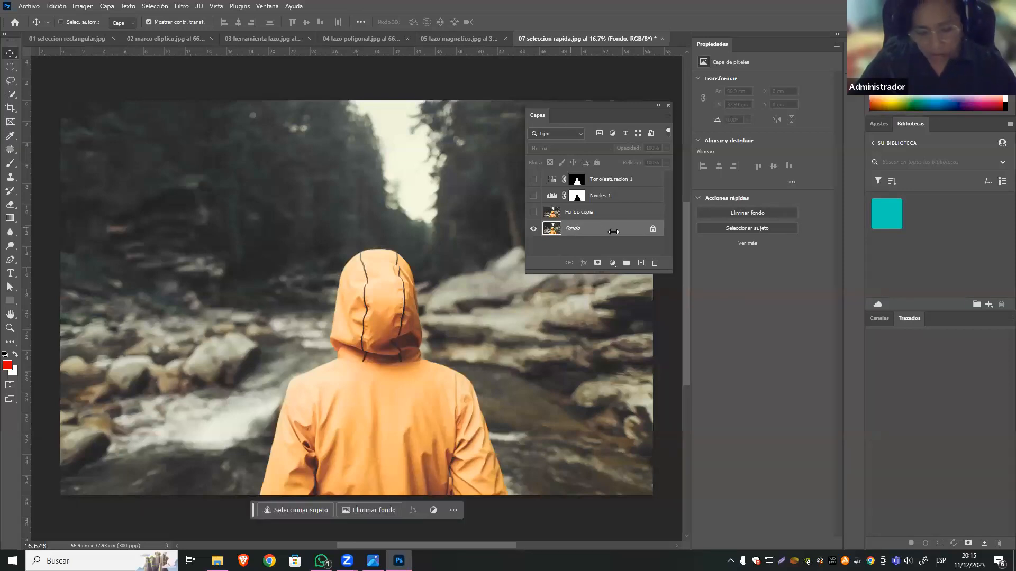
pyautogui.hotkey('ctrl', 'j')
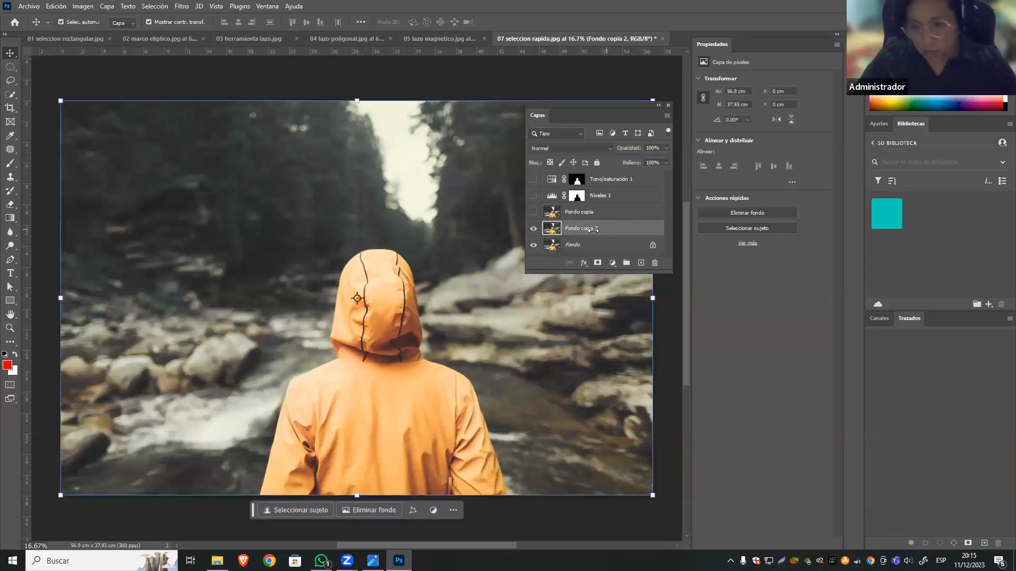
# Add a Brillo/contraste adjustment layer above the new background copy and set its Contraste to 63.
pyautogui.click(612, 263)
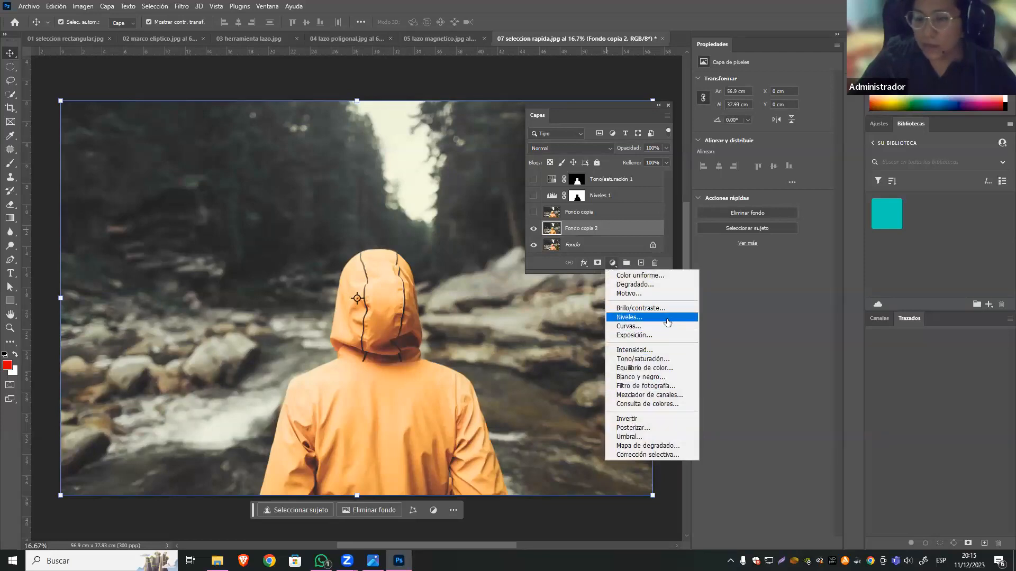
pyautogui.click(645, 309)
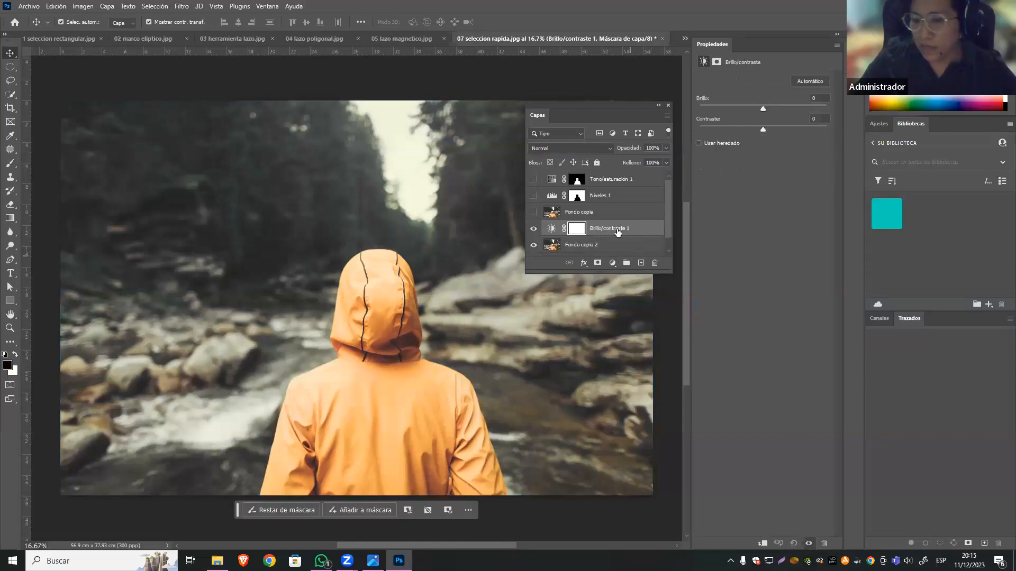
pyautogui.moveTo(762, 130); pyautogui.dragTo(814, 128)
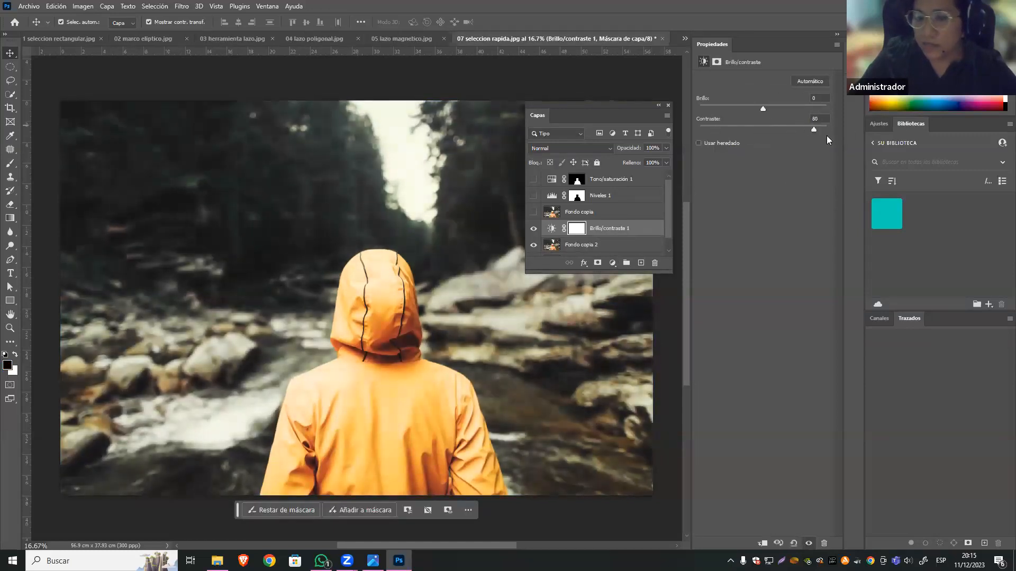
pyautogui.moveTo(601, 272); pyautogui.dragTo(602, 303)
pyautogui.click(789, 127)
pyautogui.moveTo(799, 130); pyautogui.dragTo(803, 129)
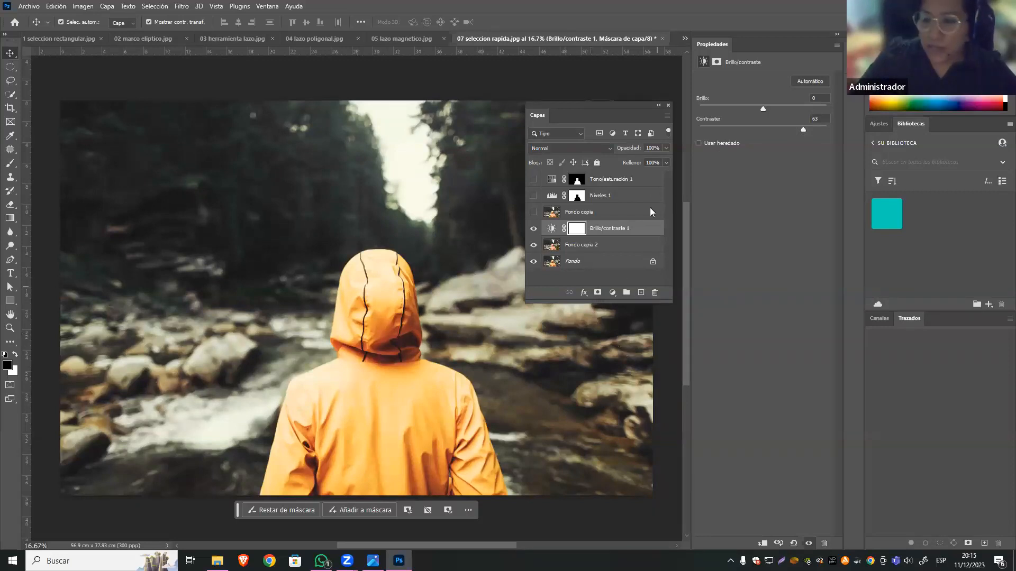
# Compare the photo with and without the Brillo/contraste 1 adjustment, and set its Contraste to 48.
pyautogui.moveTo(640, 111); pyautogui.dragTo(641, 104)
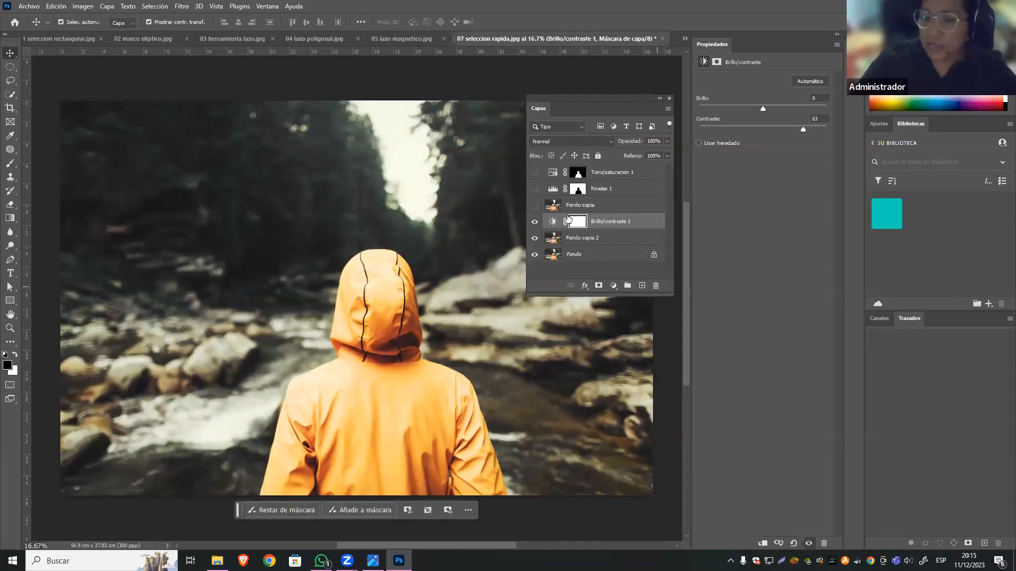
pyautogui.click(534, 223)
pyautogui.click(534, 223)
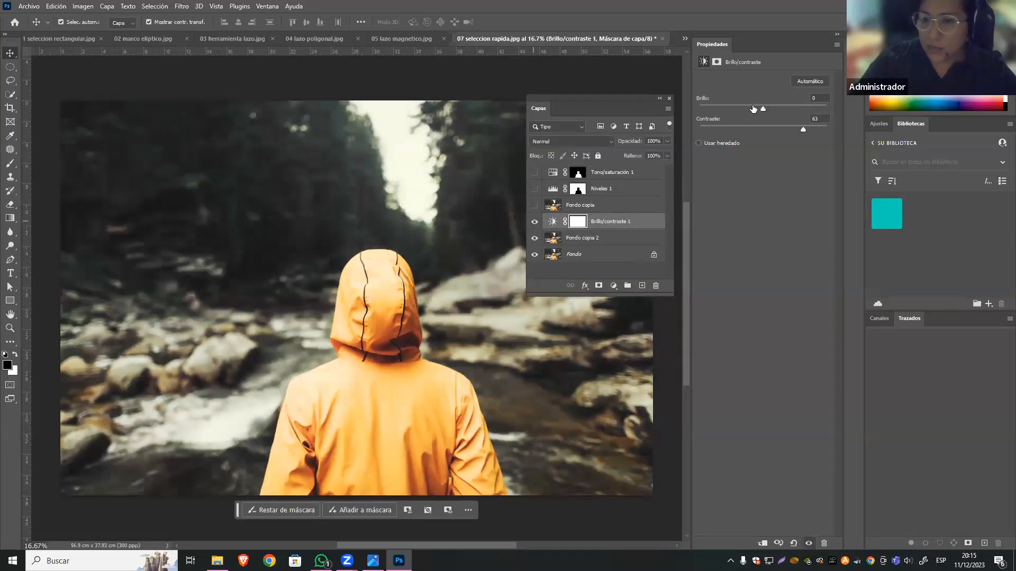
pyautogui.click(780, 130)
pyautogui.click(792, 129)
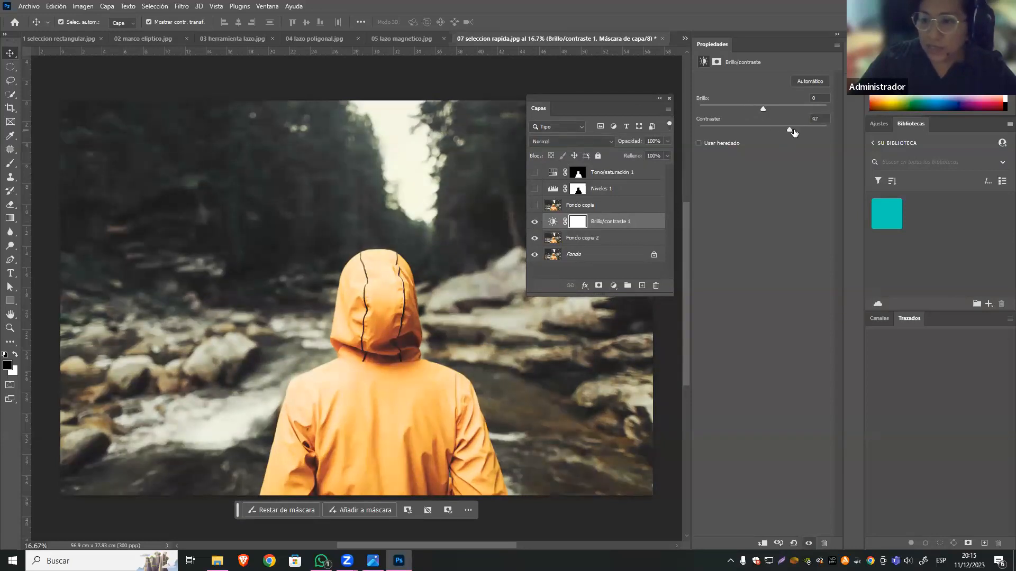
# Hide the Brillo/contraste 1 layer and apply a contrast-raising Brillo/contraste correction directly to the Fondo copia 2 layer.
pyautogui.click(535, 221)
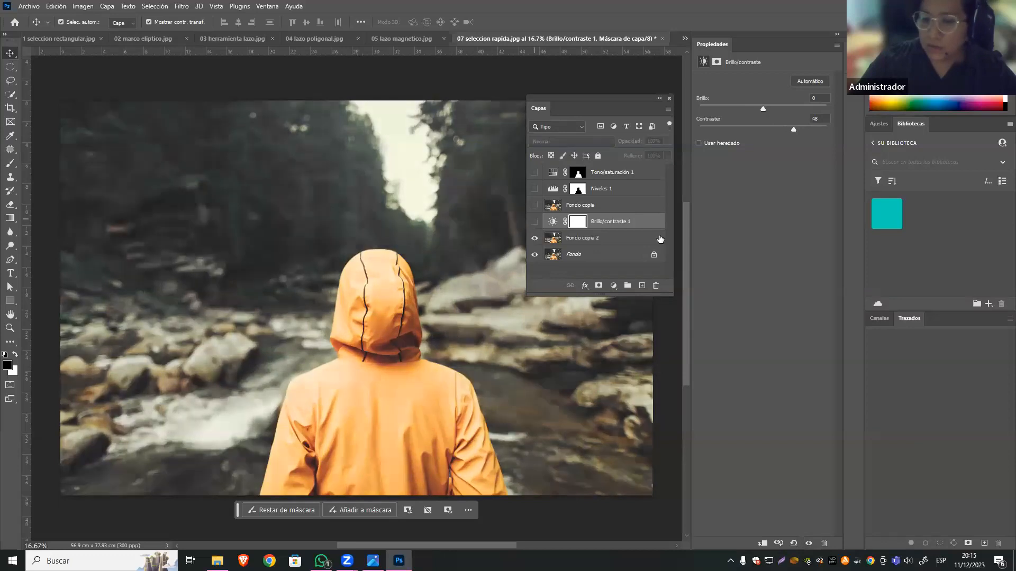
pyautogui.click(609, 238)
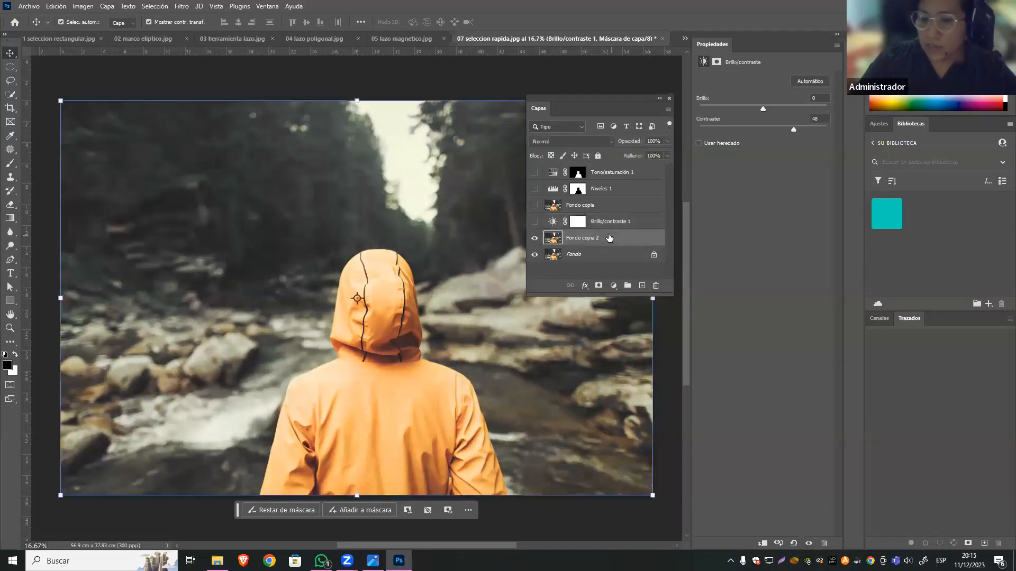
pyautogui.click(84, 6)
pyautogui.moveTo(201, 35)
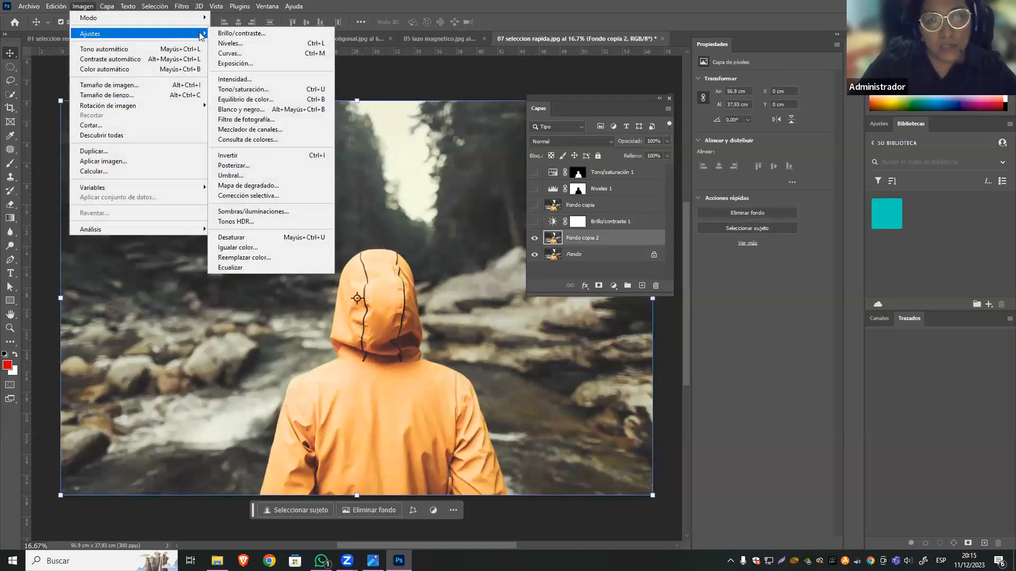
pyautogui.click(299, 36)
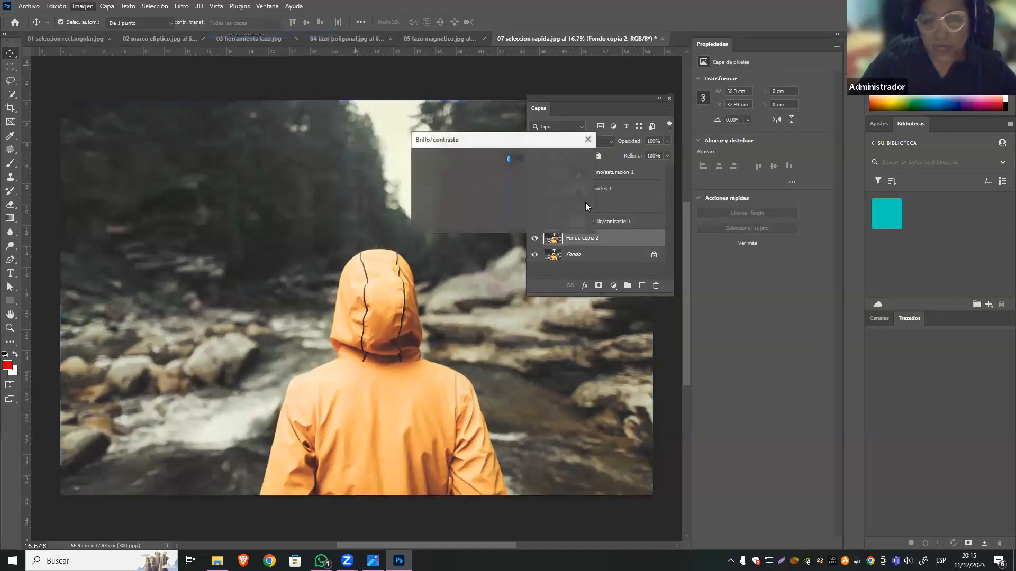
pyautogui.moveTo(490, 197); pyautogui.dragTo(496, 197)
pyautogui.click(561, 161)
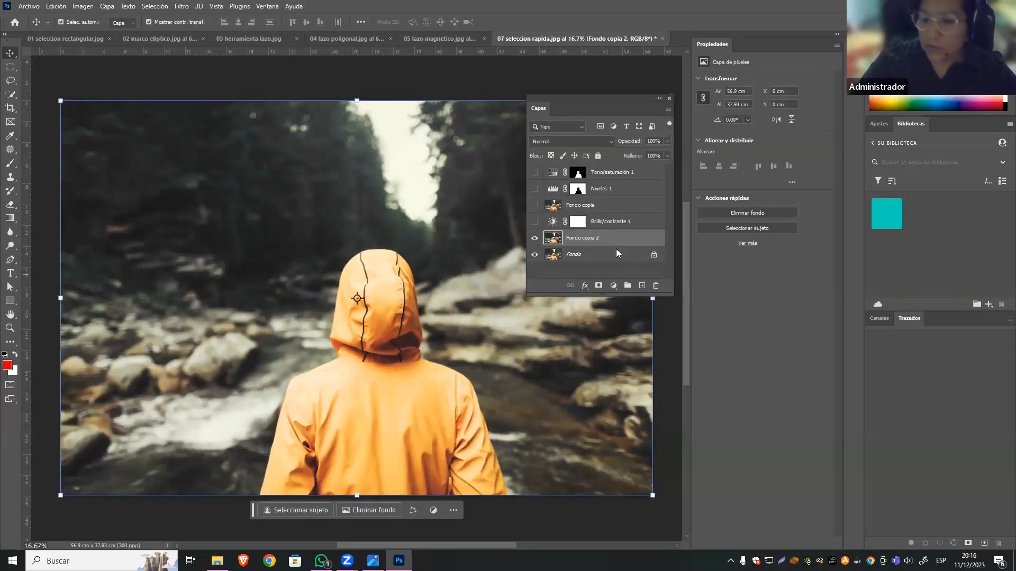
pyautogui.click(83, 6)
pyautogui.moveTo(137, 33)
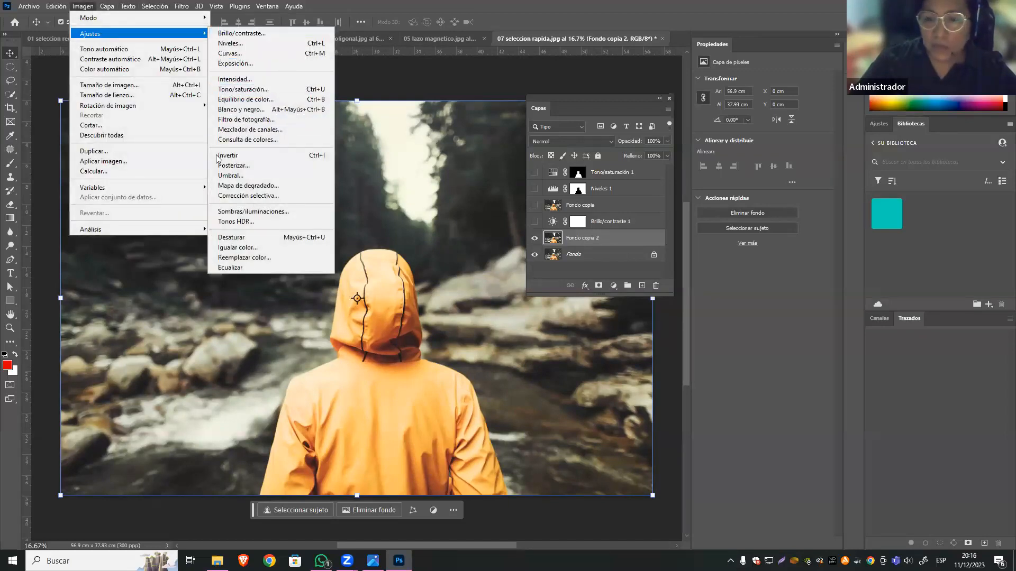
pyautogui.click(581, 272)
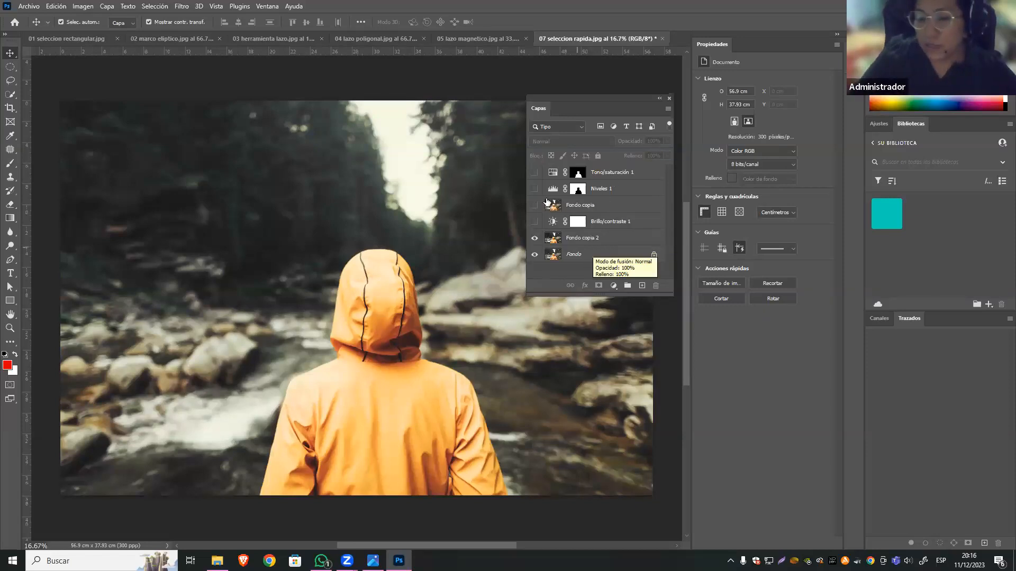
# Undo the direct Brillo/contraste correction on Fondo copia 2 and the hiding of the Brillo/contraste 1 layer.
pyautogui.press('ctrl')
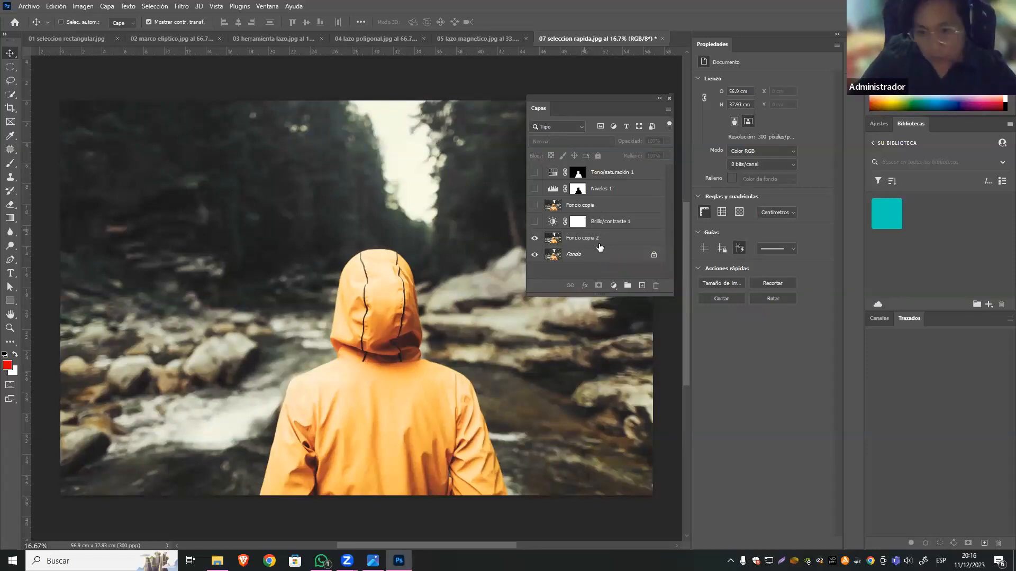
pyautogui.hotkey('ctrl', 'z')
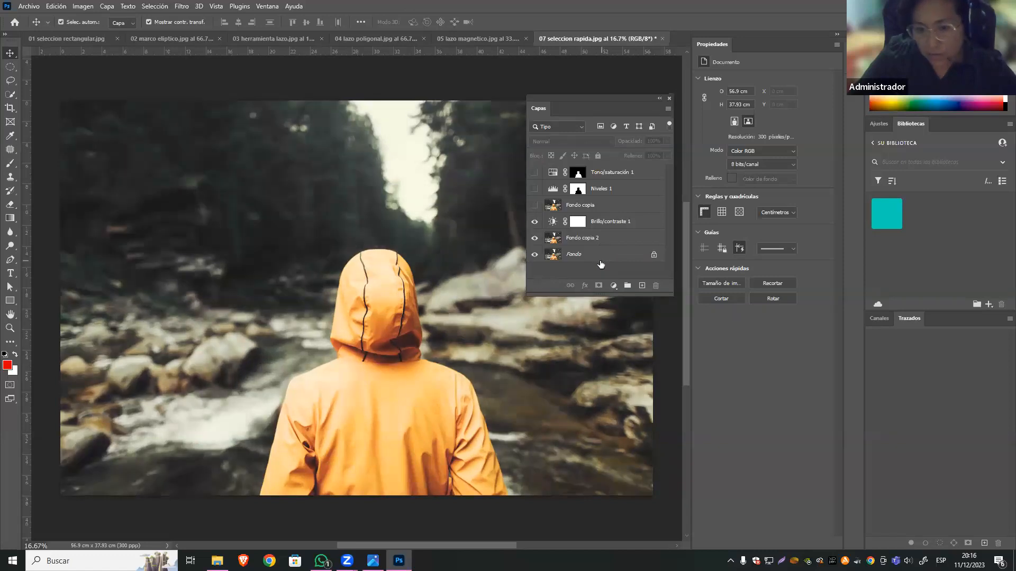
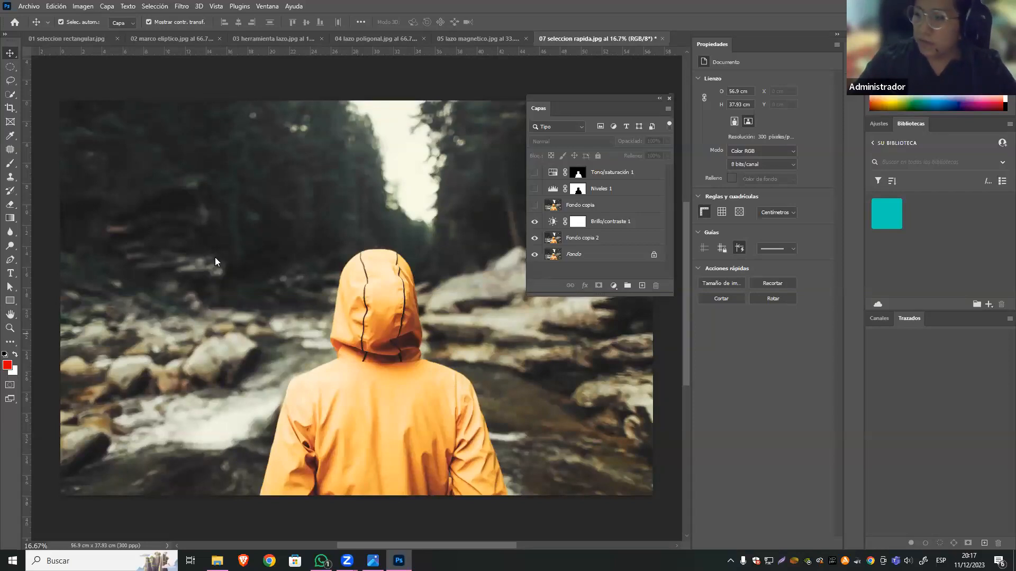
# Hide the Brillo/contraste 1 and Fondo copia 2 layers, and show Fondo copia, Niveles 1 and Tono/saturación 1.
pyautogui.click(535, 237)
pyautogui.click(534, 205)
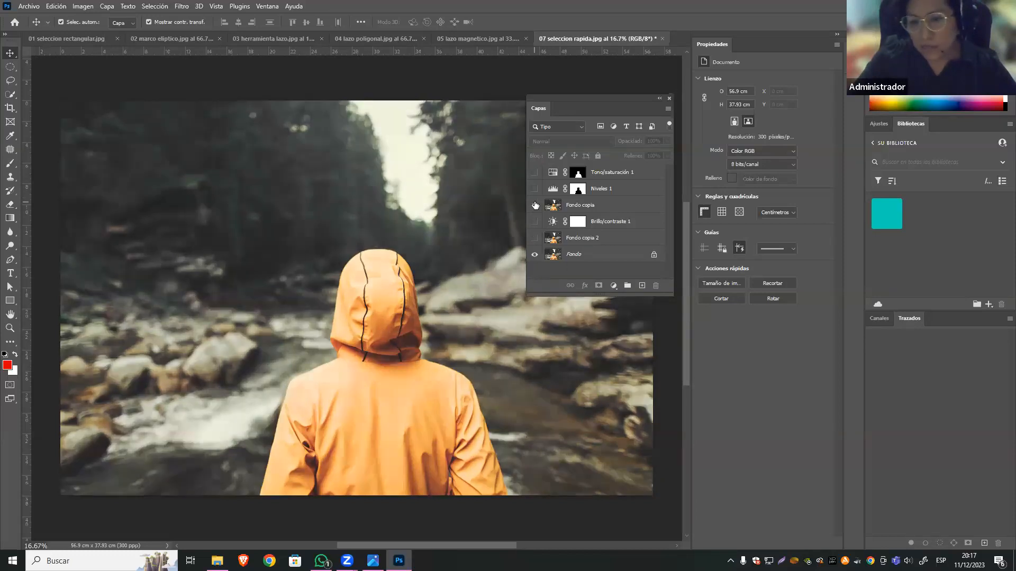
pyautogui.click(534, 188)
pyautogui.click(534, 172)
pyautogui.click(535, 224)
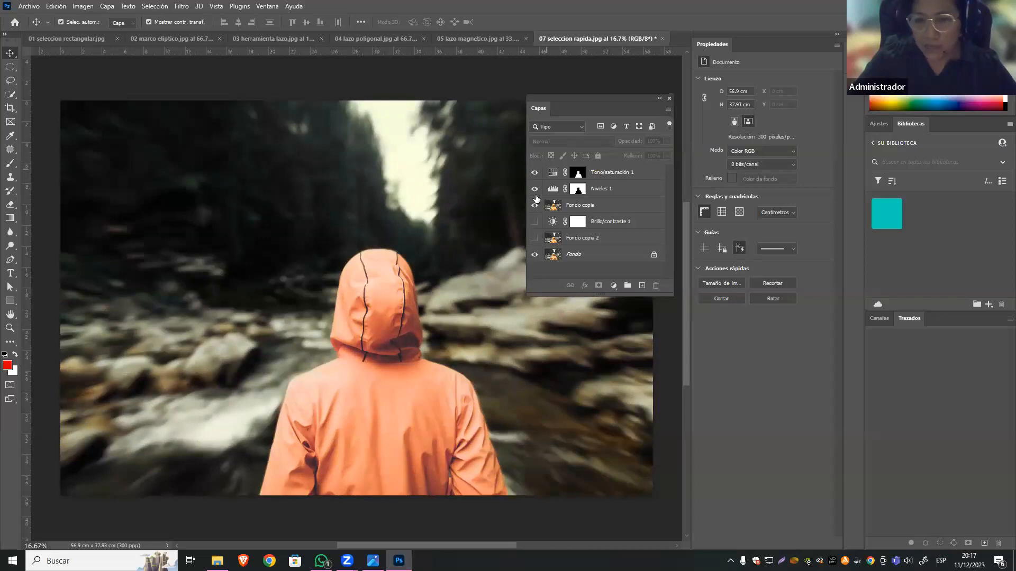
# Compare the effects of Niveles 1 and Tono/saturación 1 on the photo, leaving only Tono/saturación 1 visible above Fondo copia.
pyautogui.click(535, 172)
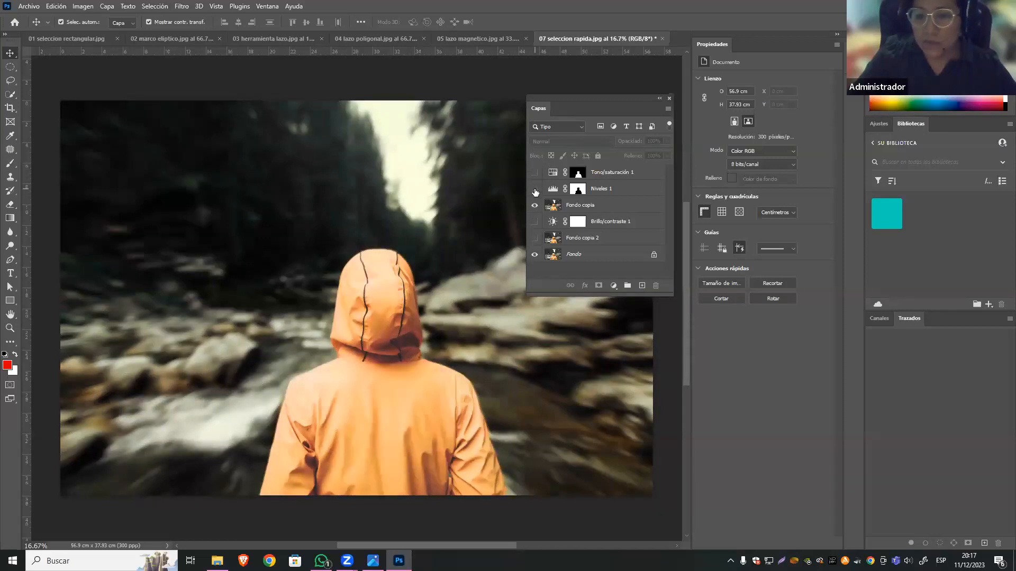
pyautogui.click(535, 188)
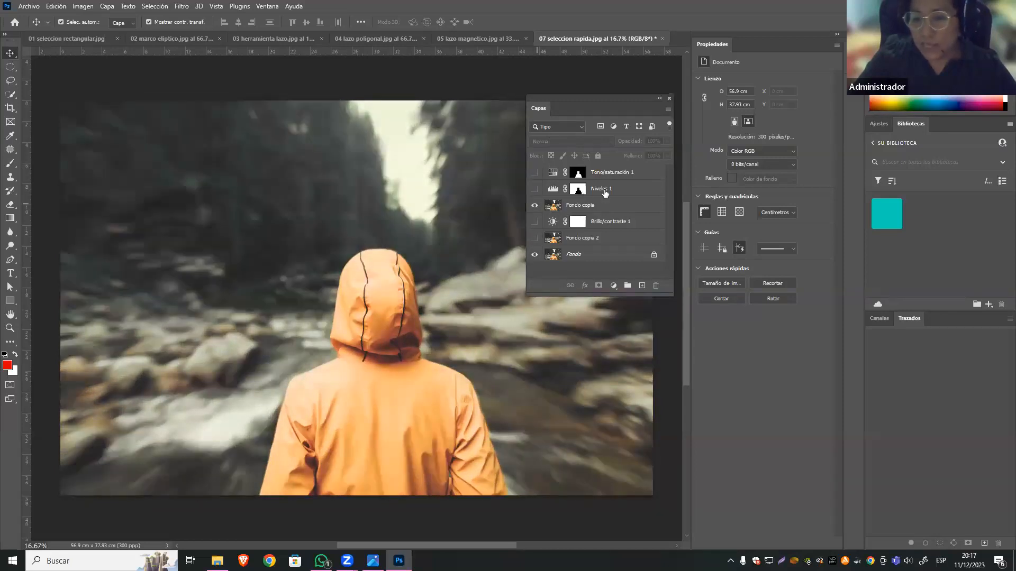
pyautogui.click(578, 189)
pyautogui.click(534, 189)
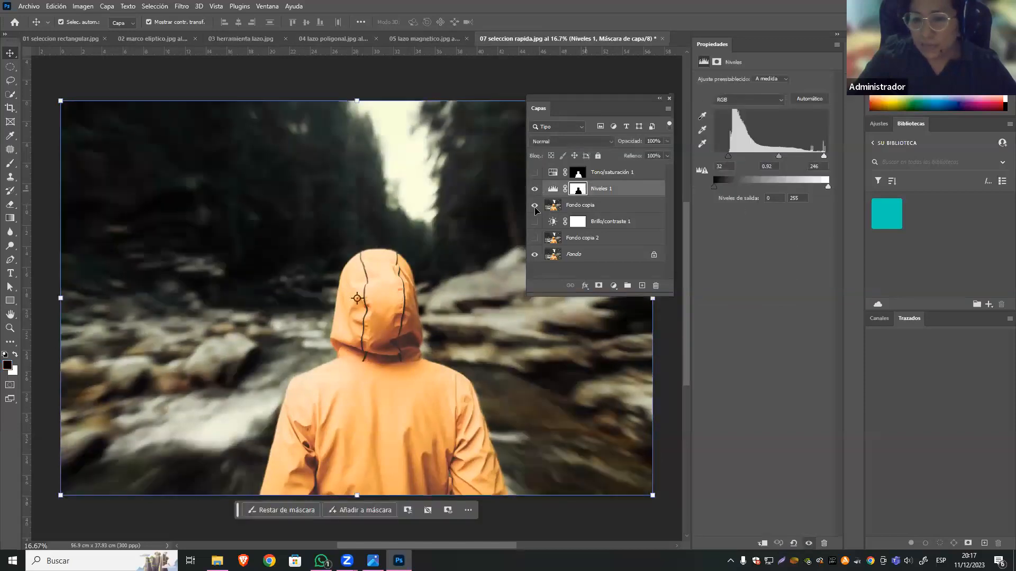
pyautogui.click(535, 190)
pyautogui.click(534, 172)
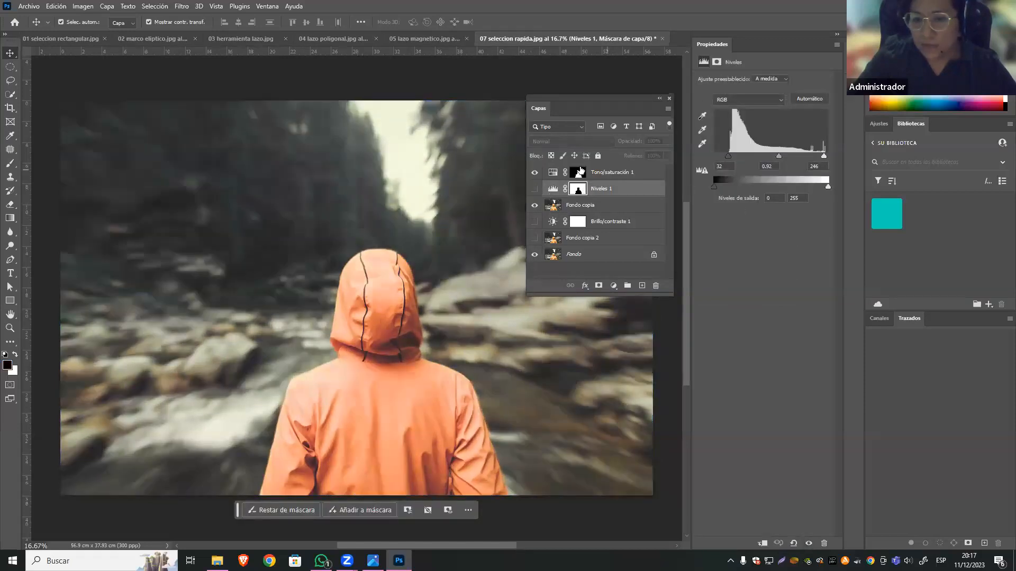
pyautogui.click(578, 172)
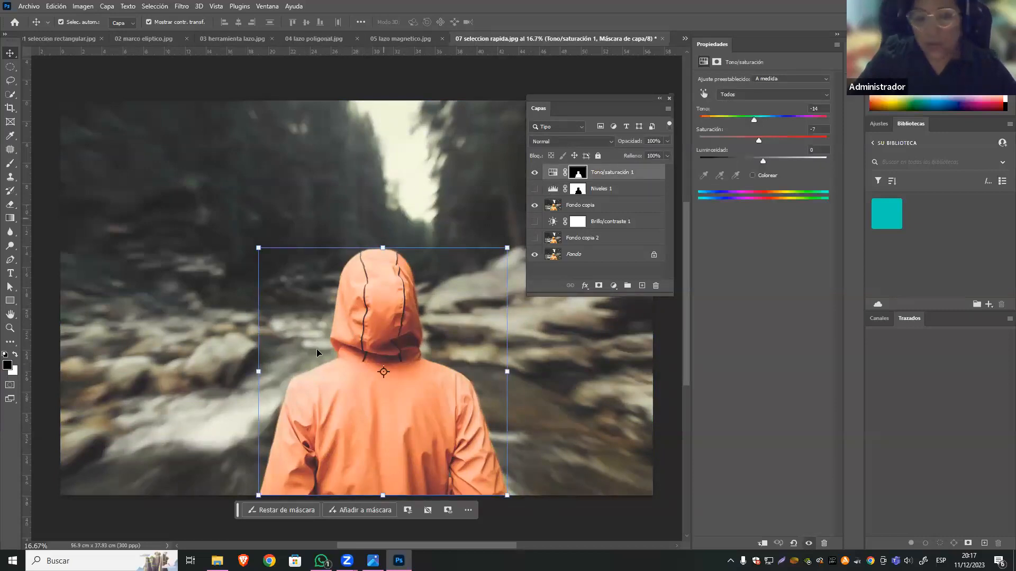
# Load the jacket mask of Tono/saturación 1 as a selection and invert it to cover the background.
pyautogui.press('ctrl')
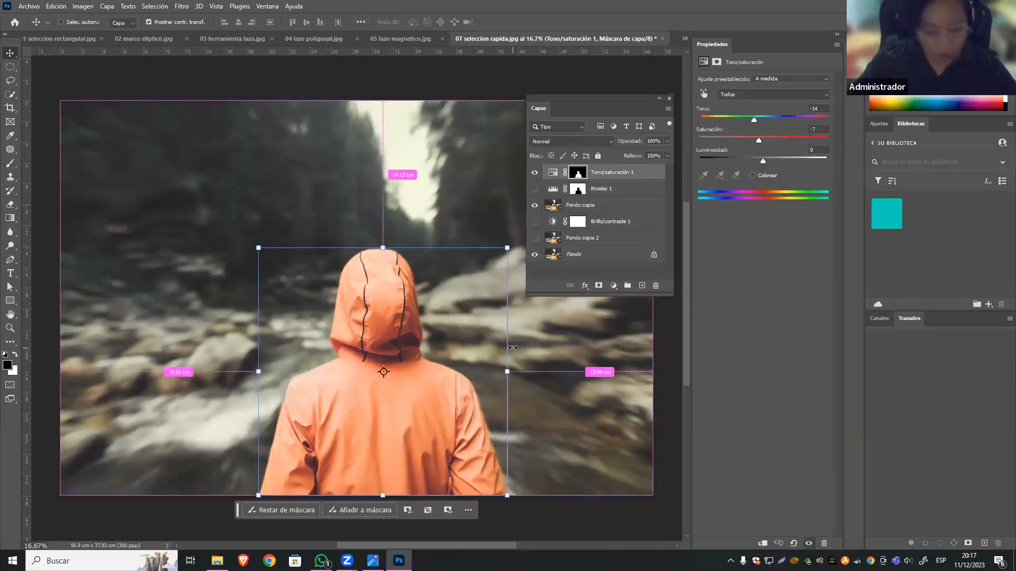
pyautogui.keyDown('ctrl'); pyautogui.click(578, 174); pyautogui.keyUp('ctrl')
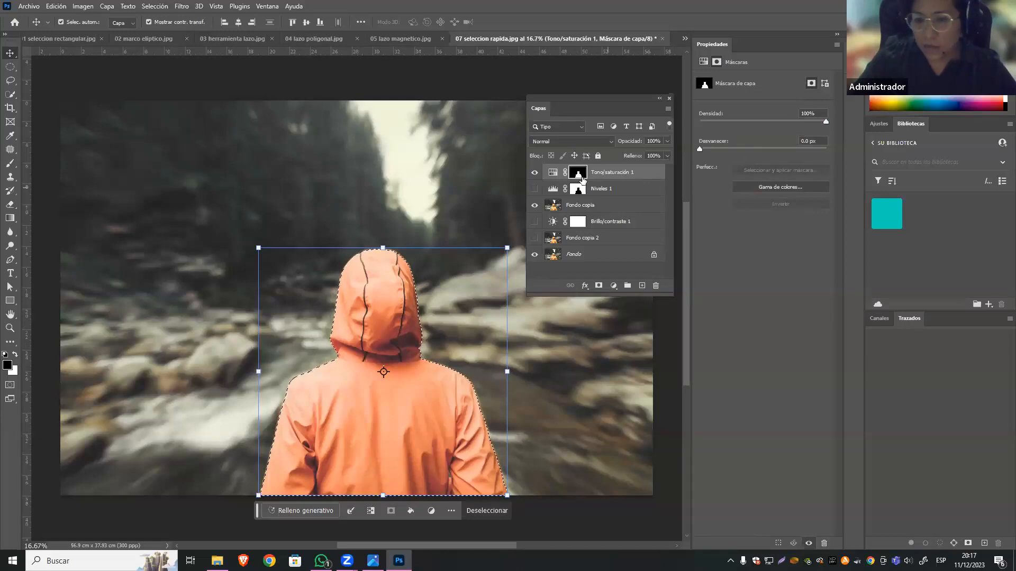
pyautogui.click(166, 7)
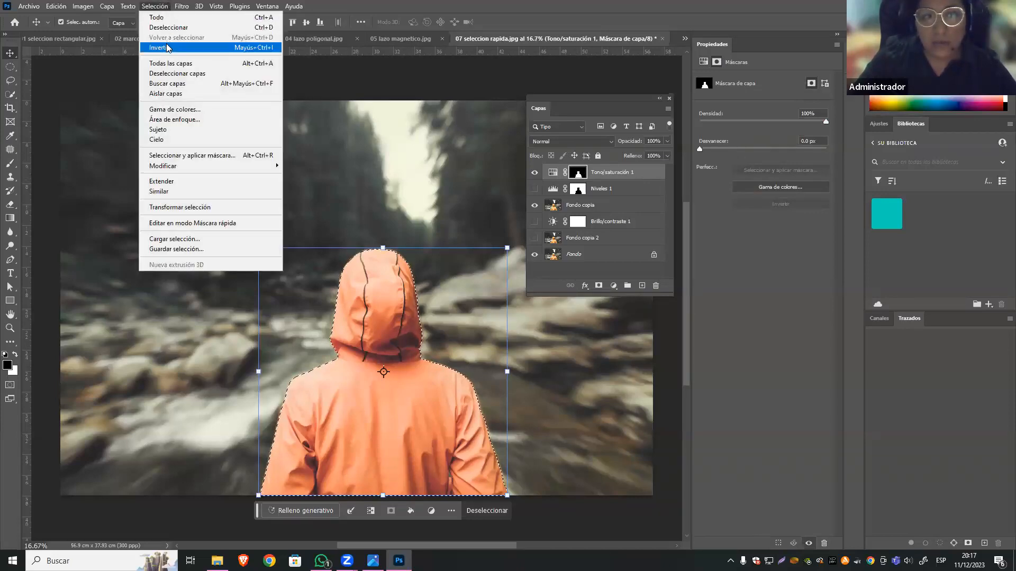
pyautogui.click(271, 48)
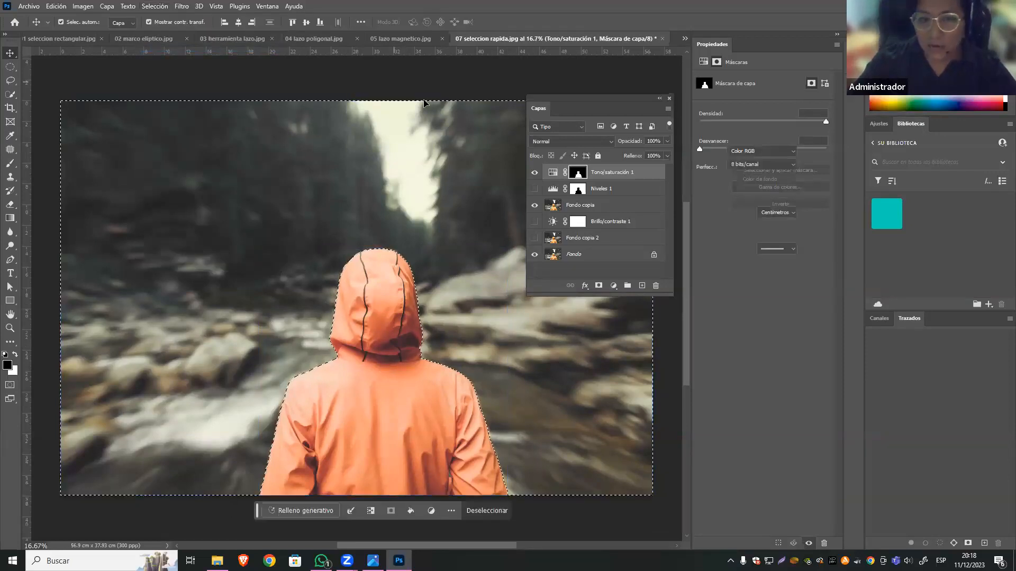
pyautogui.click(138, 398)
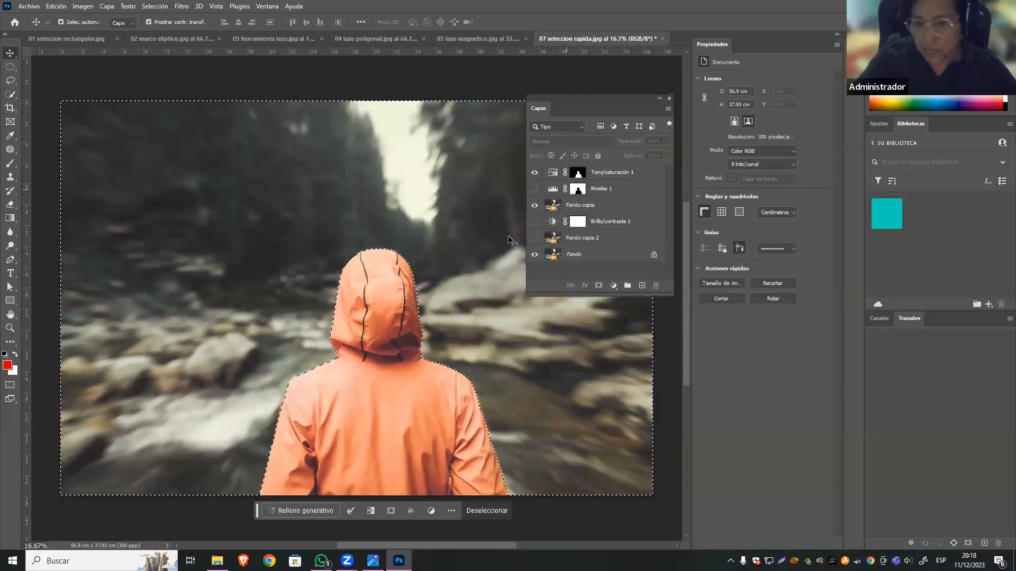
# Make Fondo copia the active layer, look through the Desenfocar filters, and clear the background selection.
pyautogui.click(574, 206)
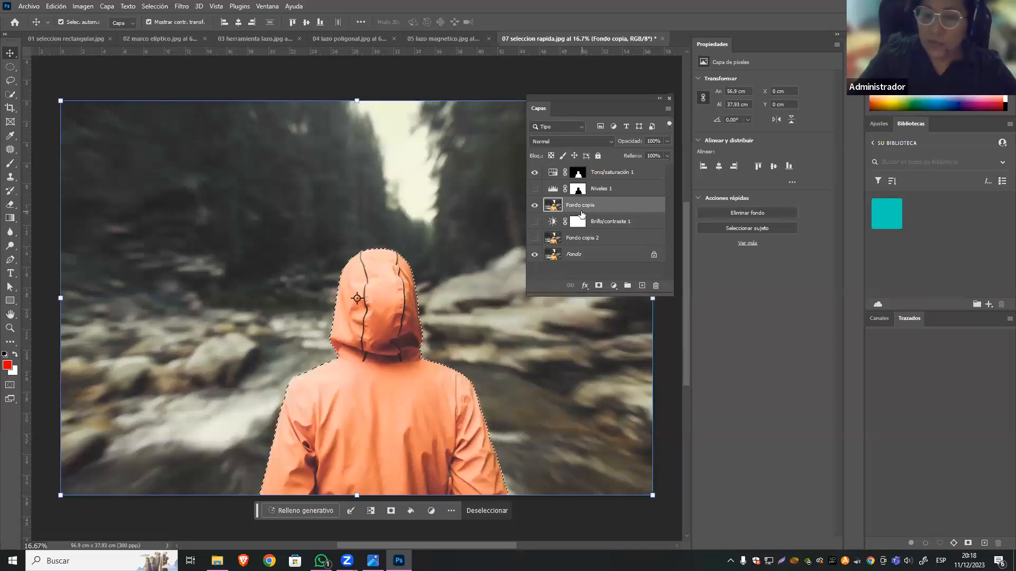
pyautogui.click(187, 6)
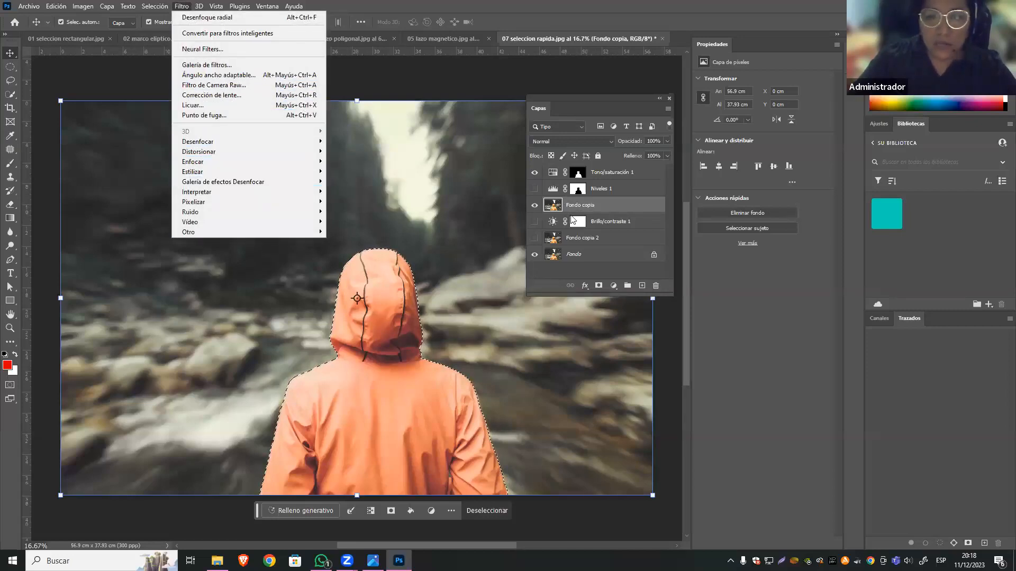
pyautogui.moveTo(264, 142)
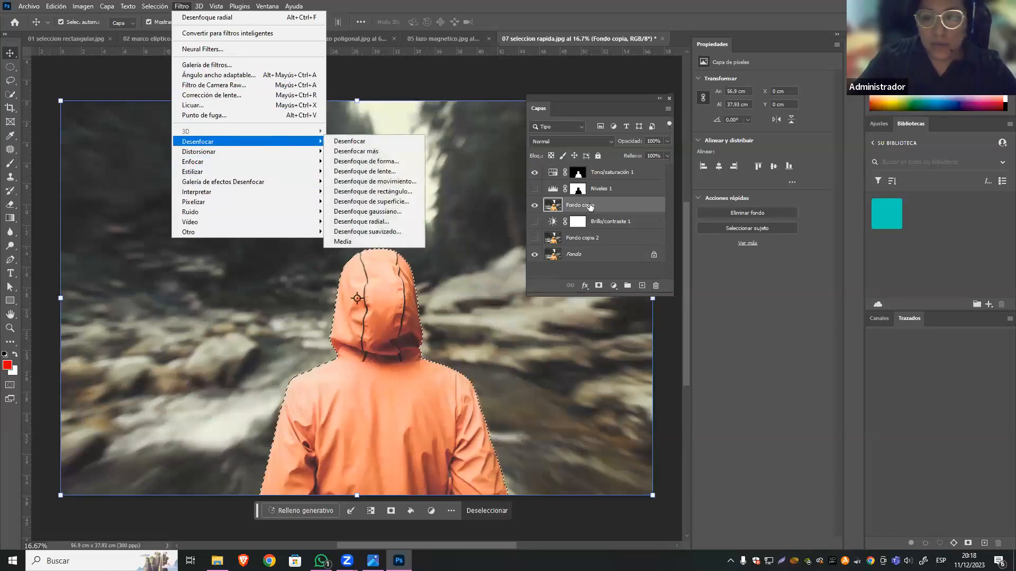
pyautogui.press('Escape')
pyautogui.hotkey('ctrl', 'd')
# Duplicate the Fondo copia layer and make the new copy above it the active layer.
pyautogui.rightClick(598, 206)
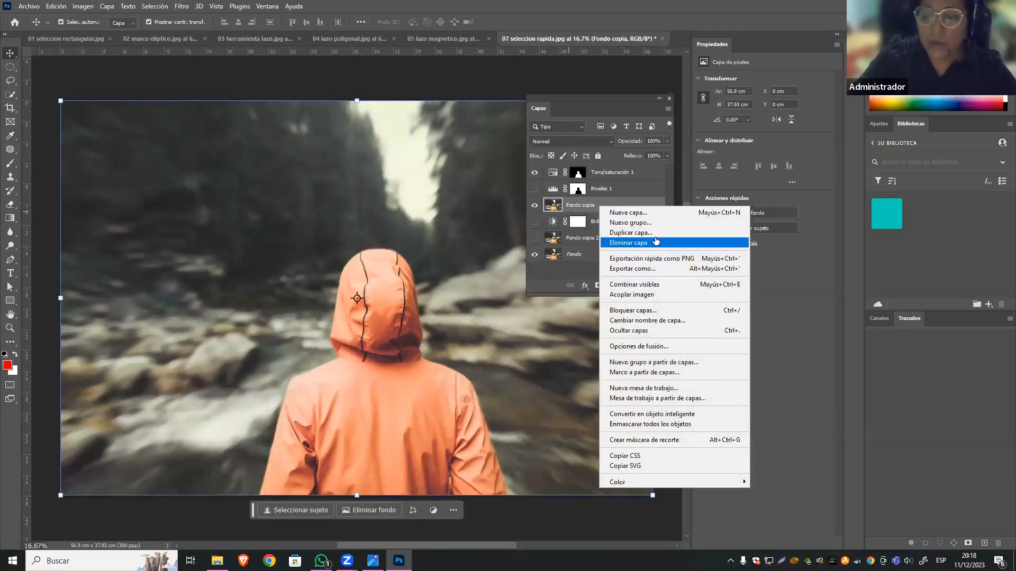
pyautogui.click(635, 232)
pyautogui.click(596, 152)
pyautogui.click(601, 222)
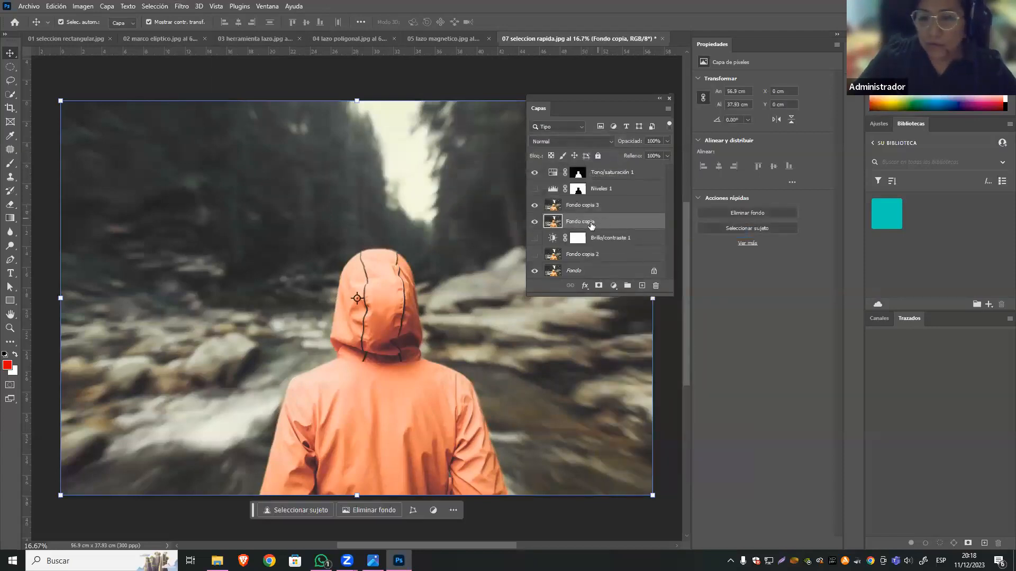
pyautogui.click(562, 204)
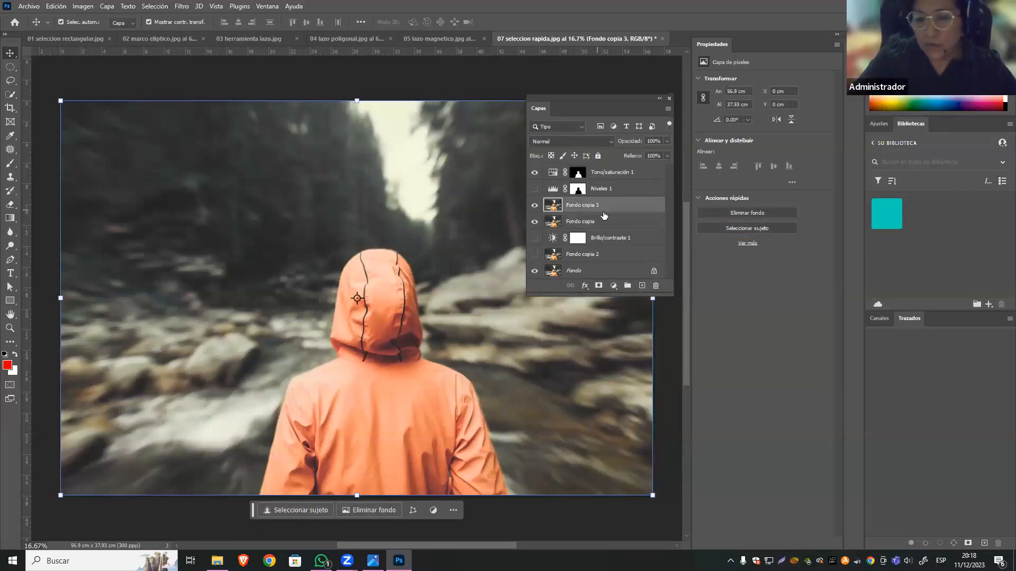
pyautogui.click(599, 218)
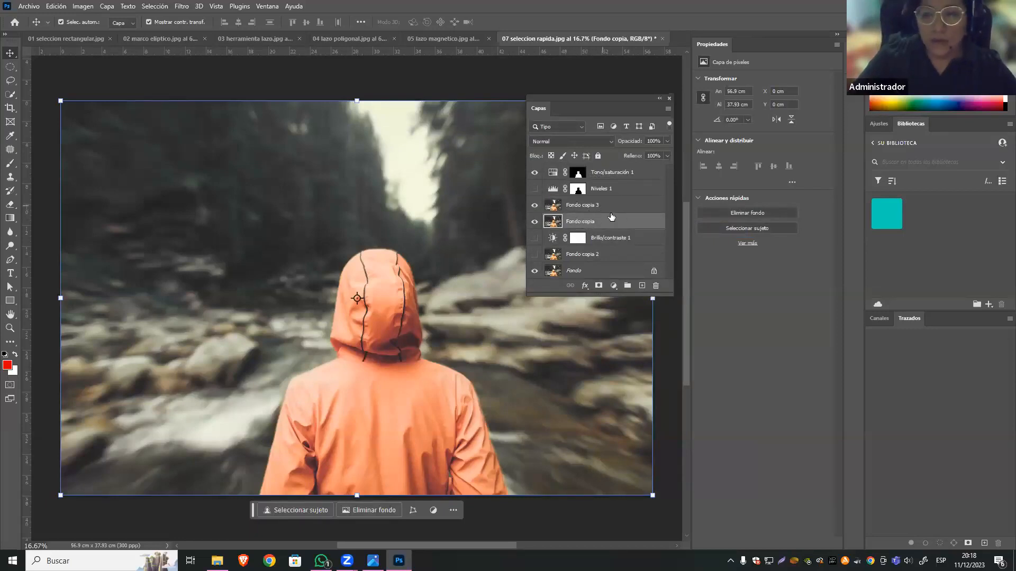
pyautogui.click(609, 211)
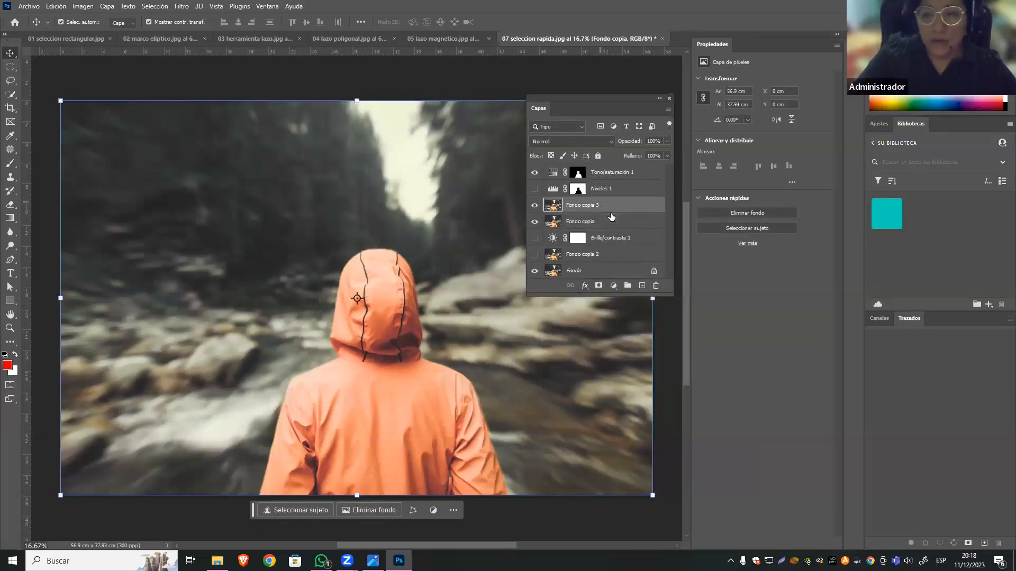
# Select the background on Fondo copia 3 by loading the Tono/saturación 1 mask as a selection and inverting it.
pyautogui.keyDown('ctrl'); pyautogui.click(578, 176); pyautogui.keyUp('ctrl')
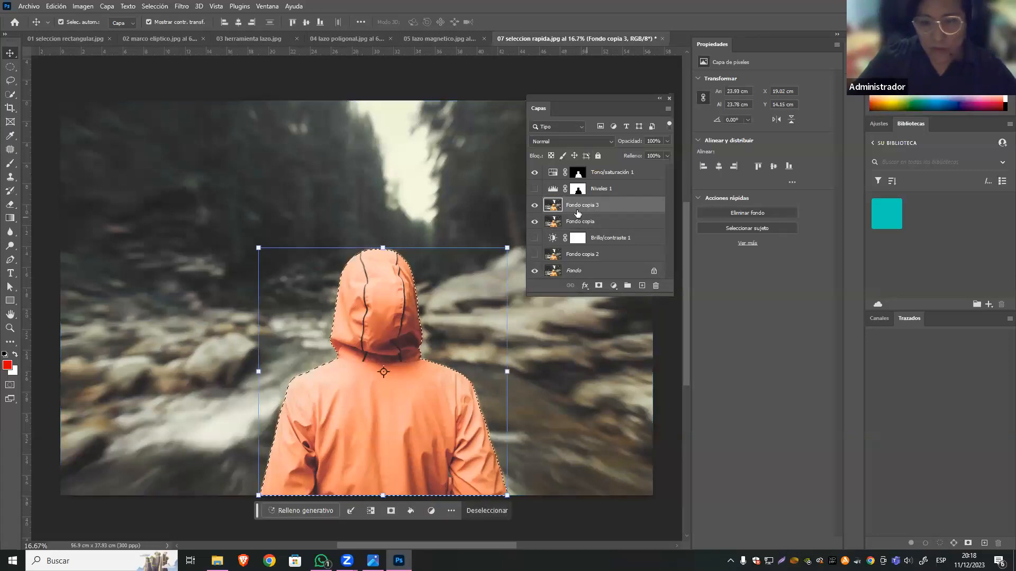
pyautogui.click(154, 6)
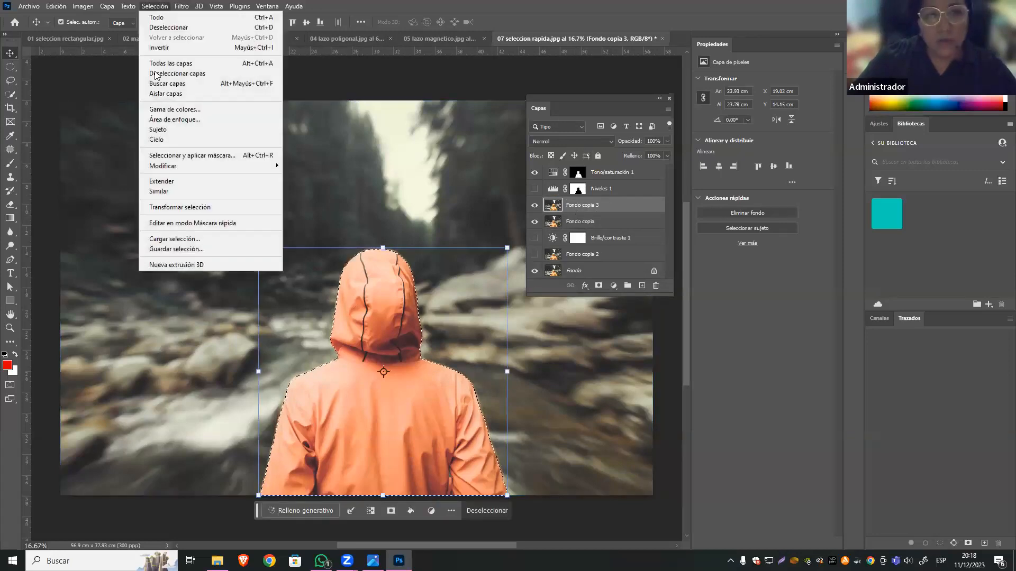
pyautogui.click(209, 48)
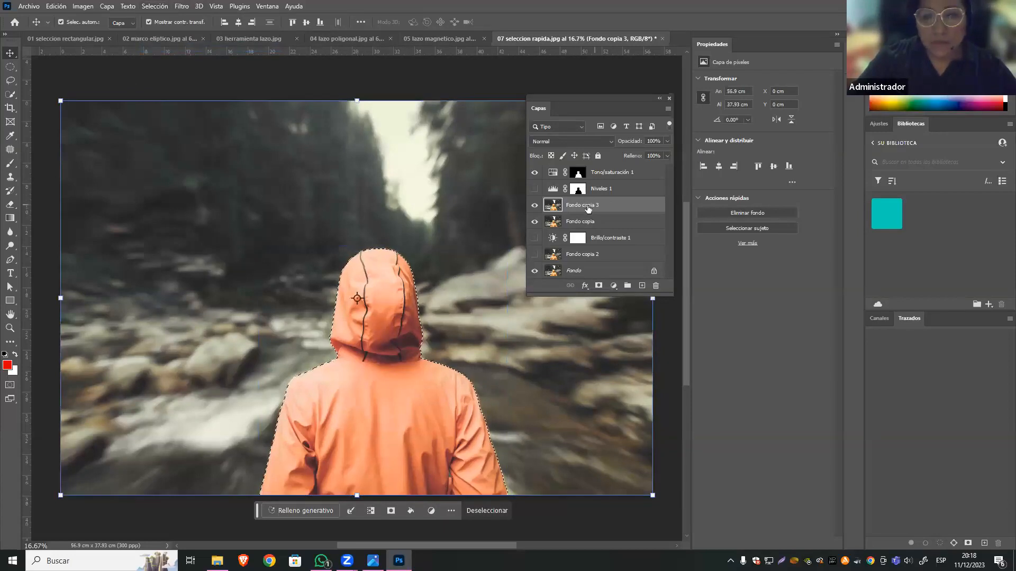
# Try a Desenfoque radial with Cantidad 10, the Giro method and Buena quality on the selected background, and undo it.
pyautogui.click(182, 6)
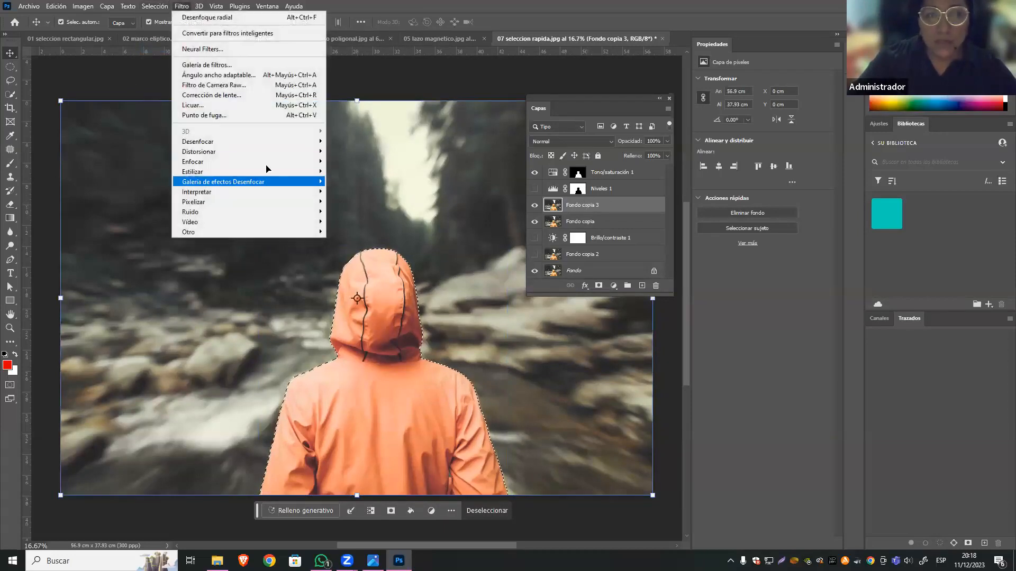
pyautogui.moveTo(299, 141)
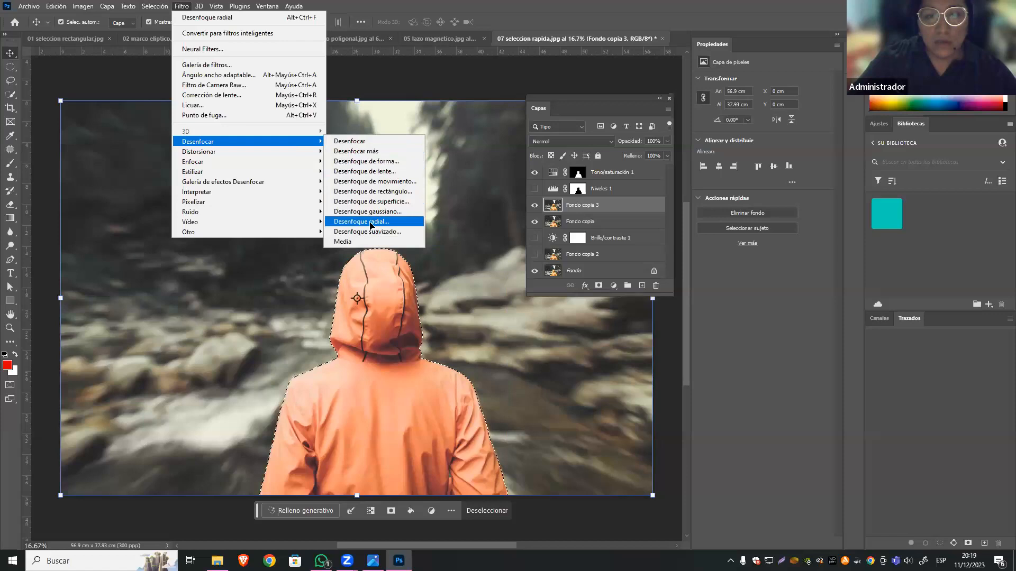
pyautogui.click(377, 223)
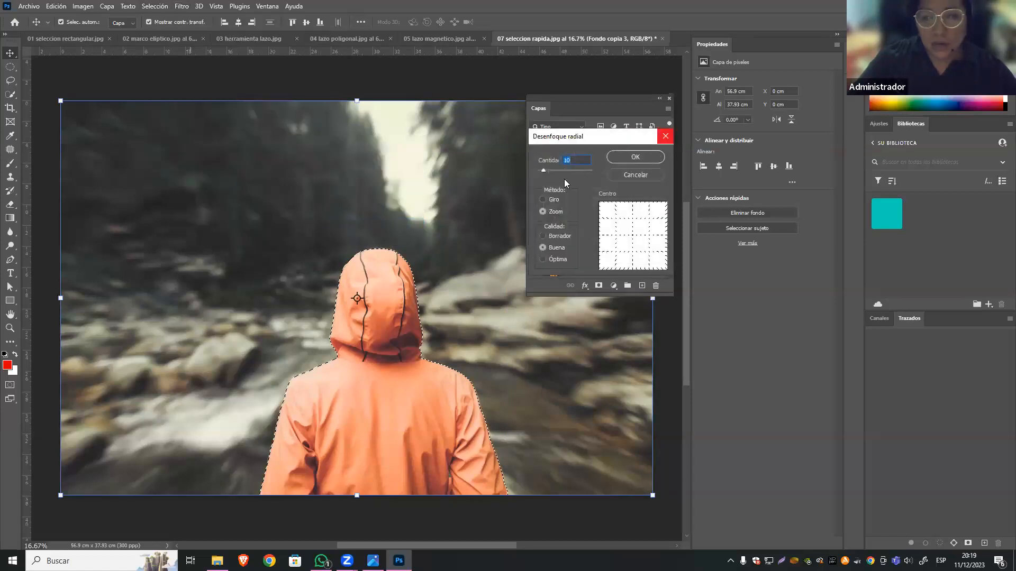
pyautogui.click(540, 204)
pyautogui.click(542, 208)
pyautogui.click(543, 199)
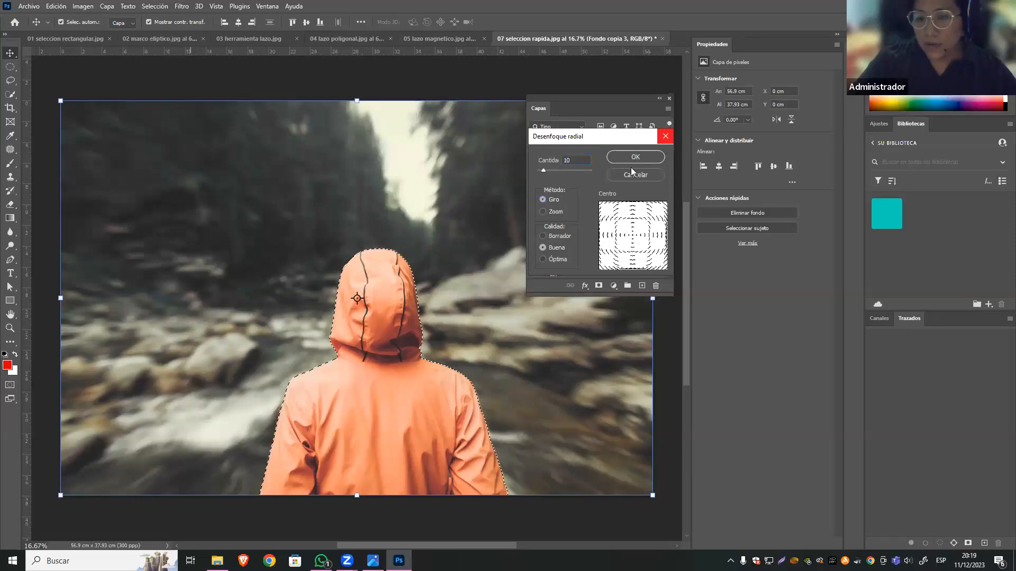
pyautogui.click(635, 157)
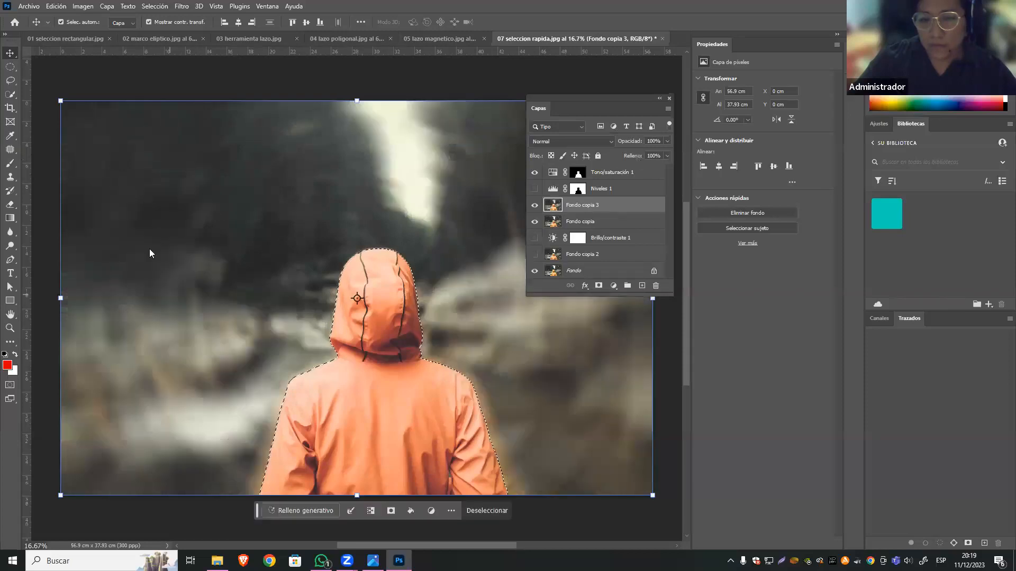
pyautogui.press('ctrl')
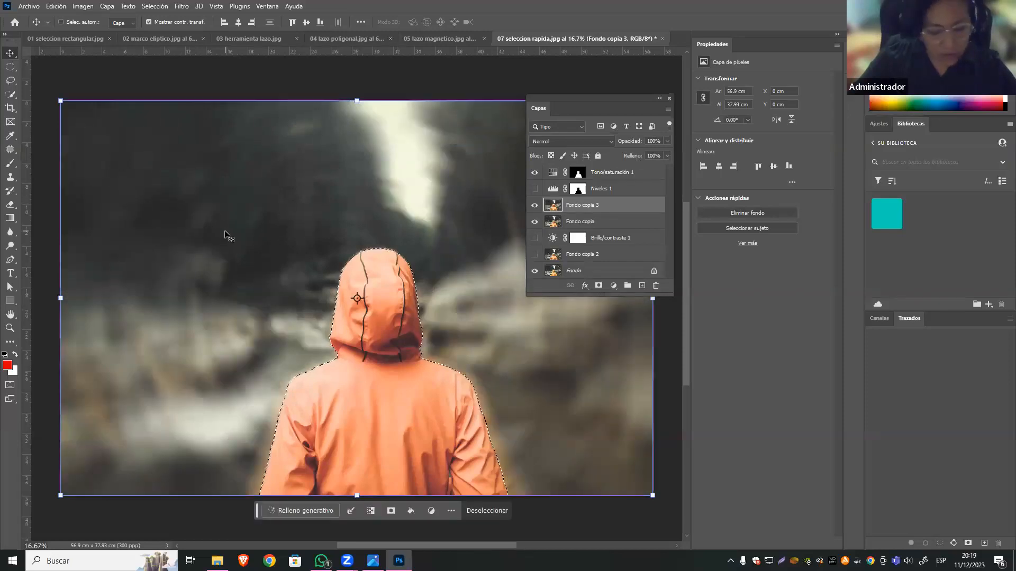
pyautogui.hotkey('ctrl', 'z')
# Try a Desenfoque radial with Cantidad 10 and the Zoom method on the selected background of Fondo copia 3.
pyautogui.click(182, 6)
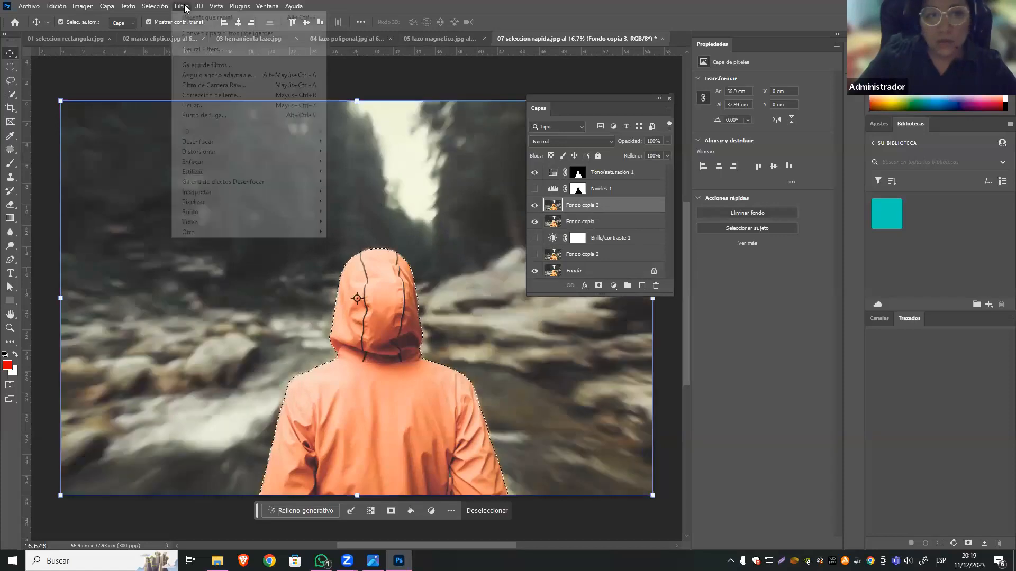
pyautogui.moveTo(312, 142)
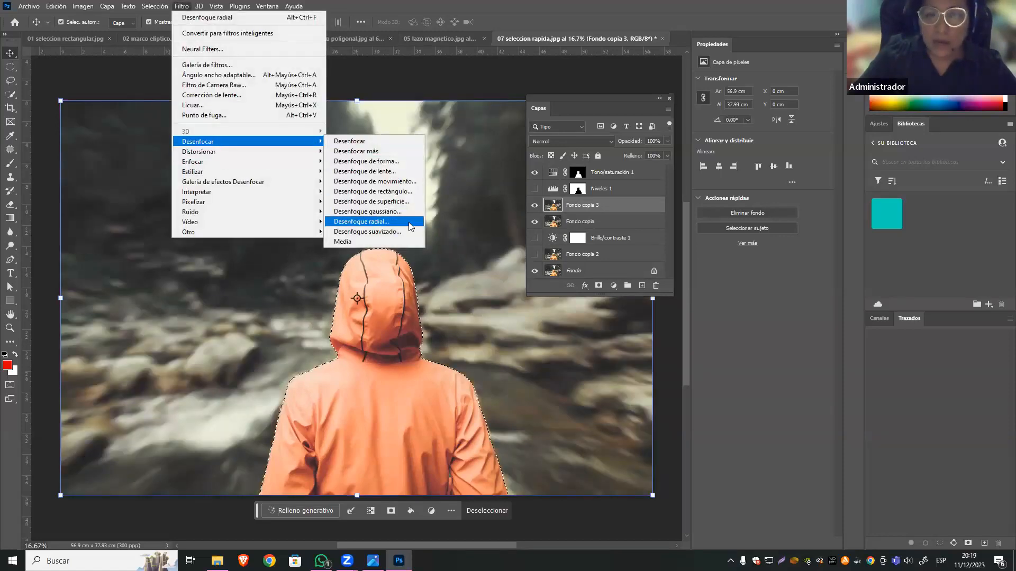
pyautogui.click(406, 227)
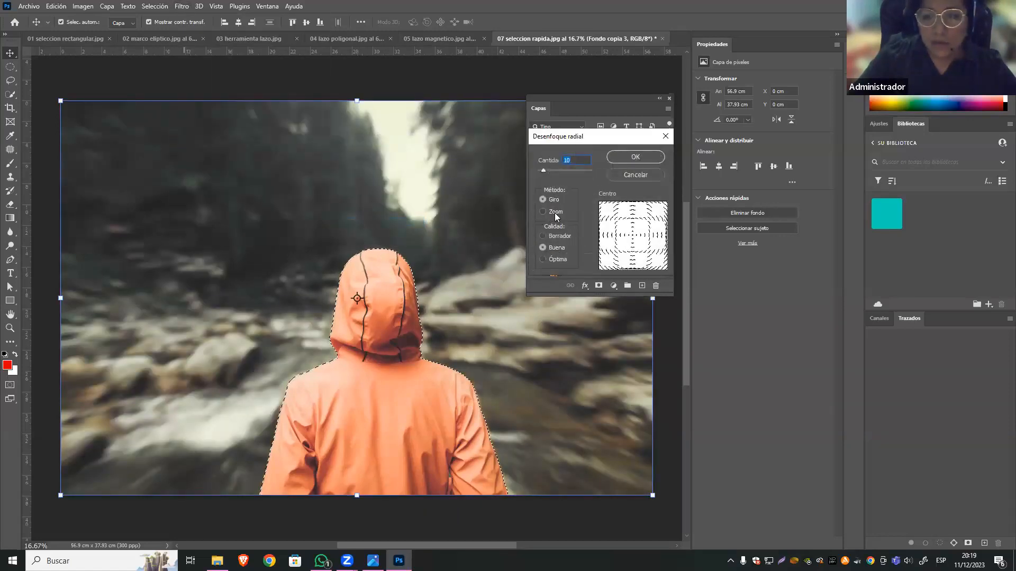
pyautogui.click(555, 214)
pyautogui.click(615, 158)
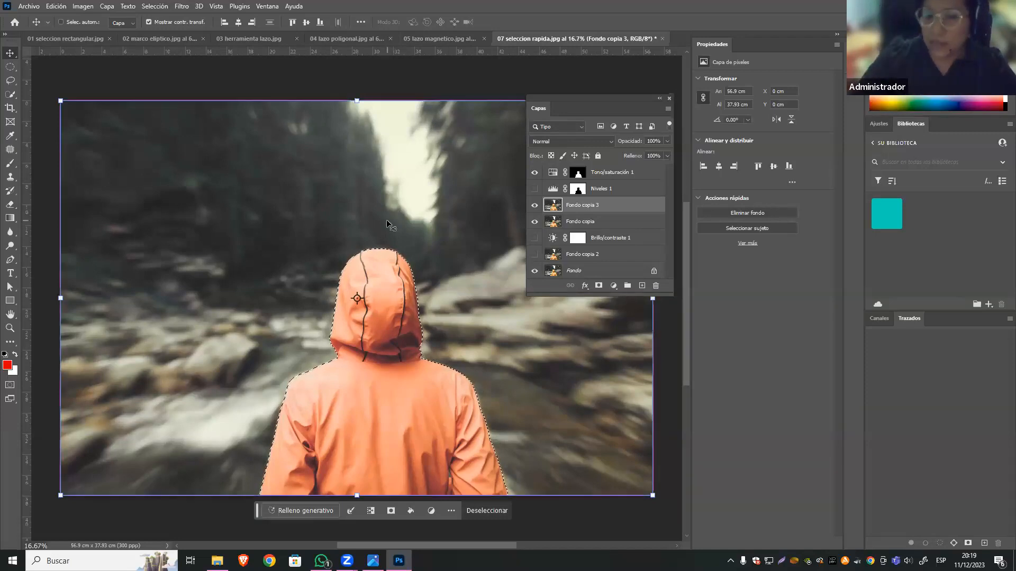
# Try a Desenfoque radial with Cantidad 20, the Zoom method and Buena quality on the selected background of Fondo copia 3.
pyautogui.click(182, 6)
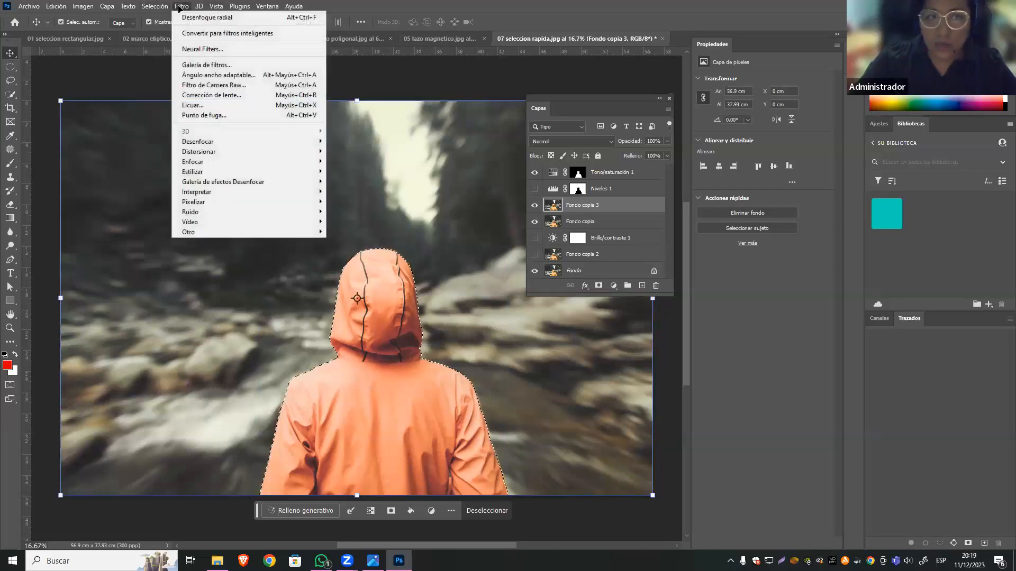
pyautogui.moveTo(317, 140)
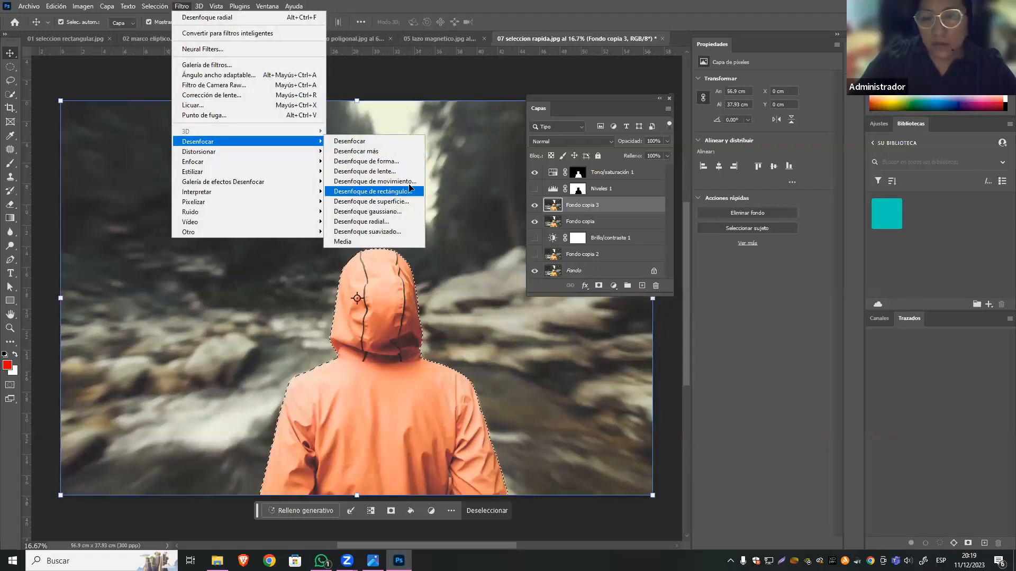
pyautogui.click(390, 222)
pyautogui.click(552, 210)
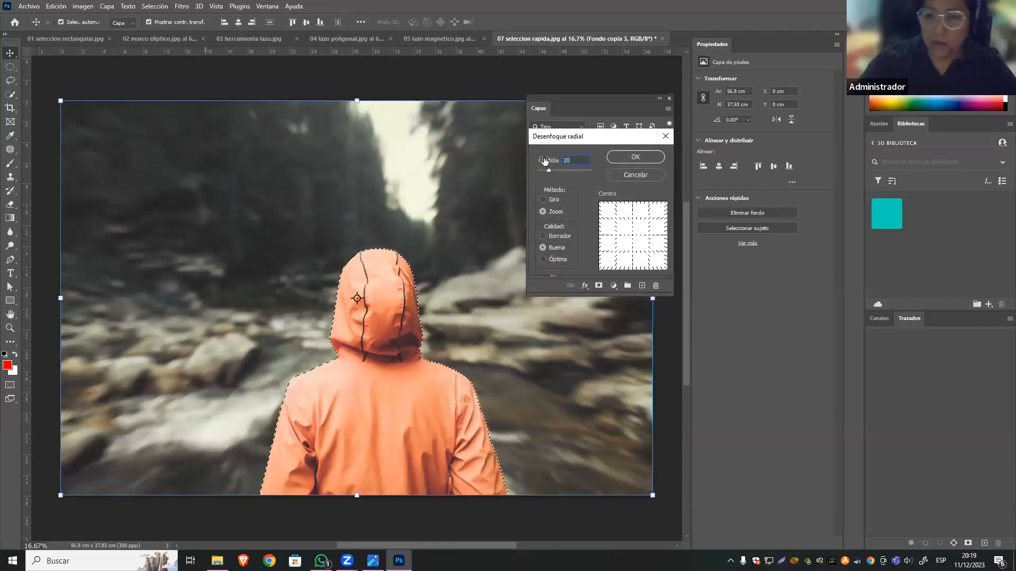
pyautogui.click(632, 157)
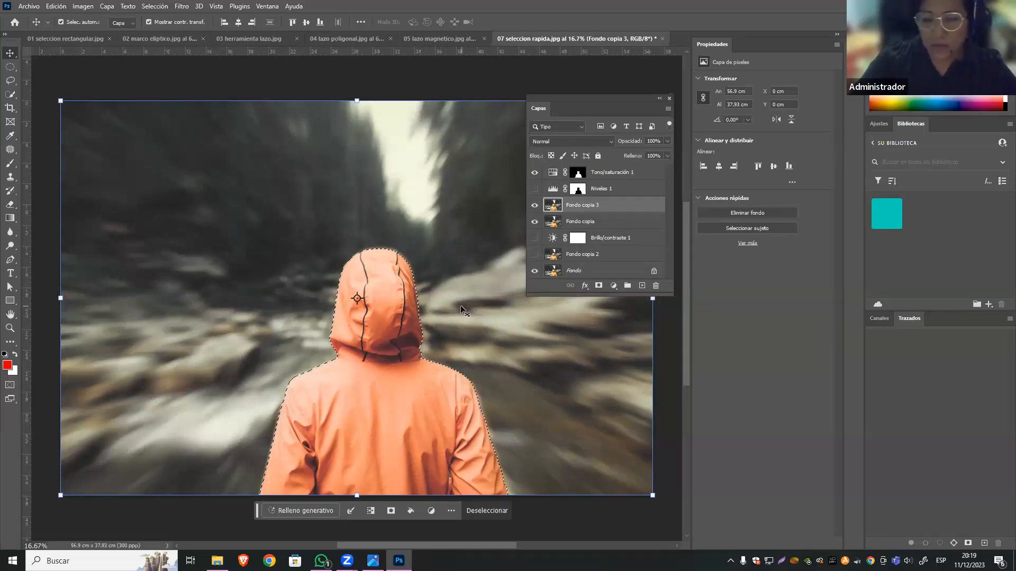
# Apply a Desenfoque radial with Cantidad 10, the Zoom method and Buena quality to the selected background of Fondo copia 3.
pyautogui.click(181, 6)
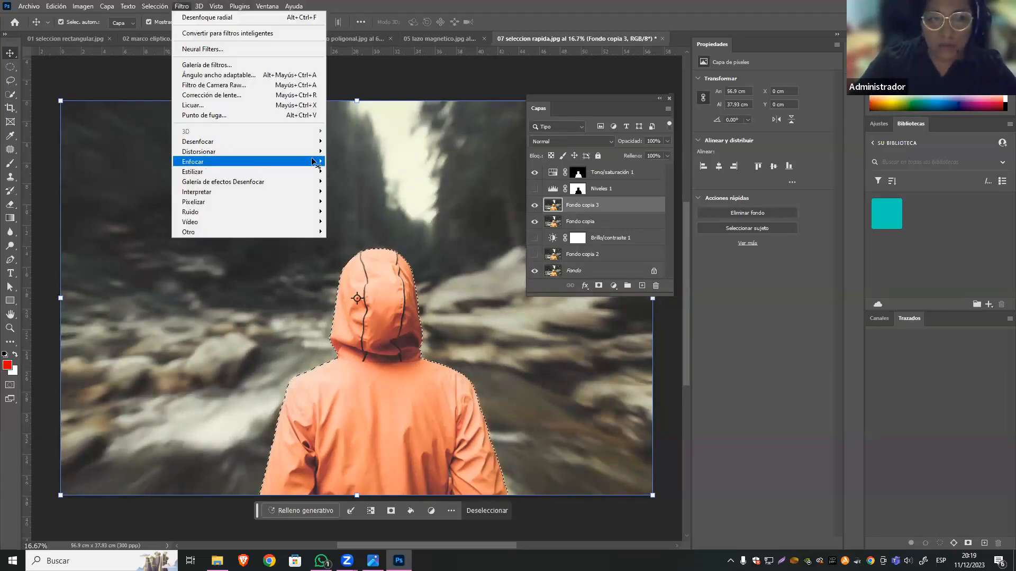
pyautogui.moveTo(307, 141)
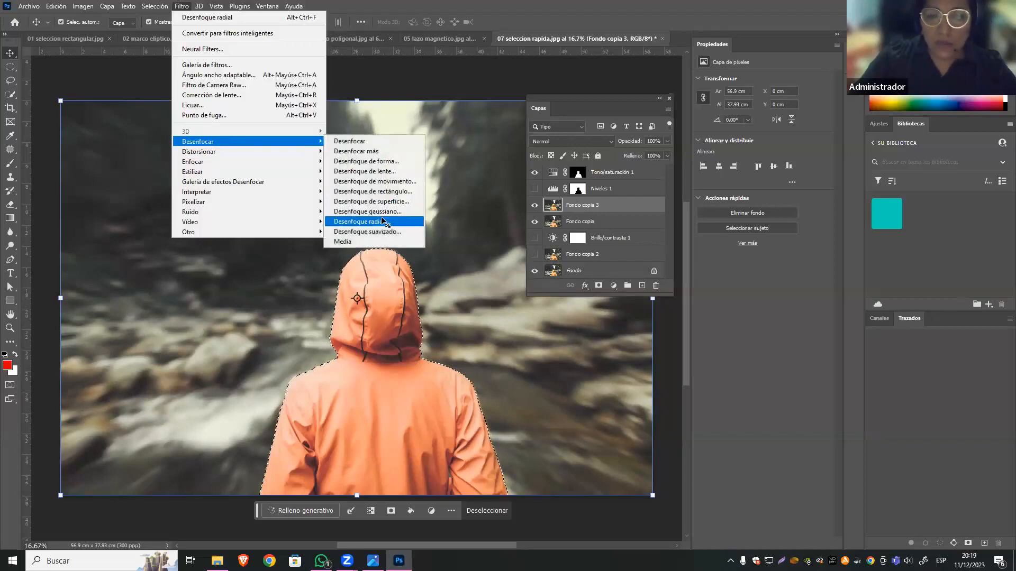
pyautogui.click(383, 222)
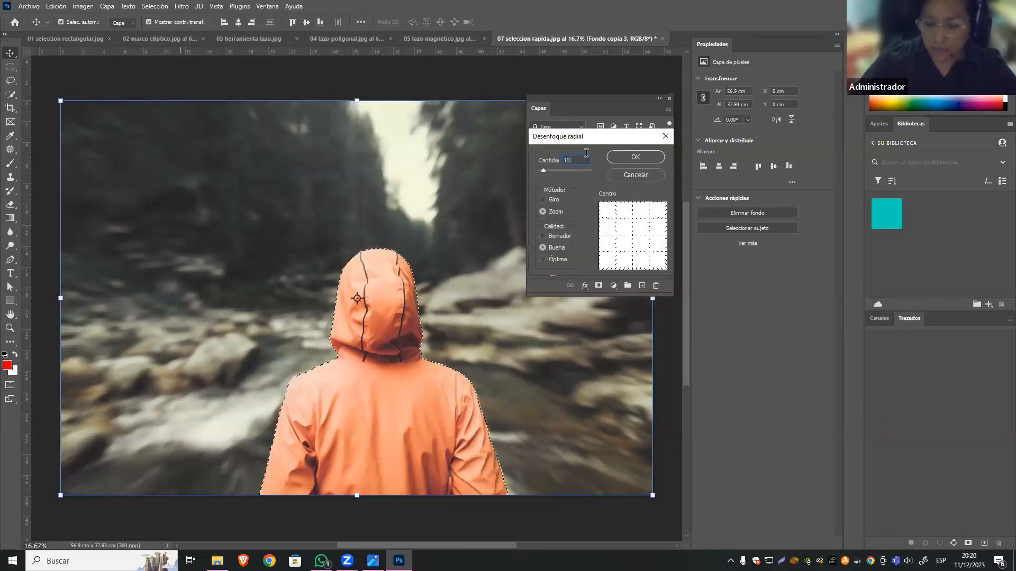
pyautogui.click(648, 155)
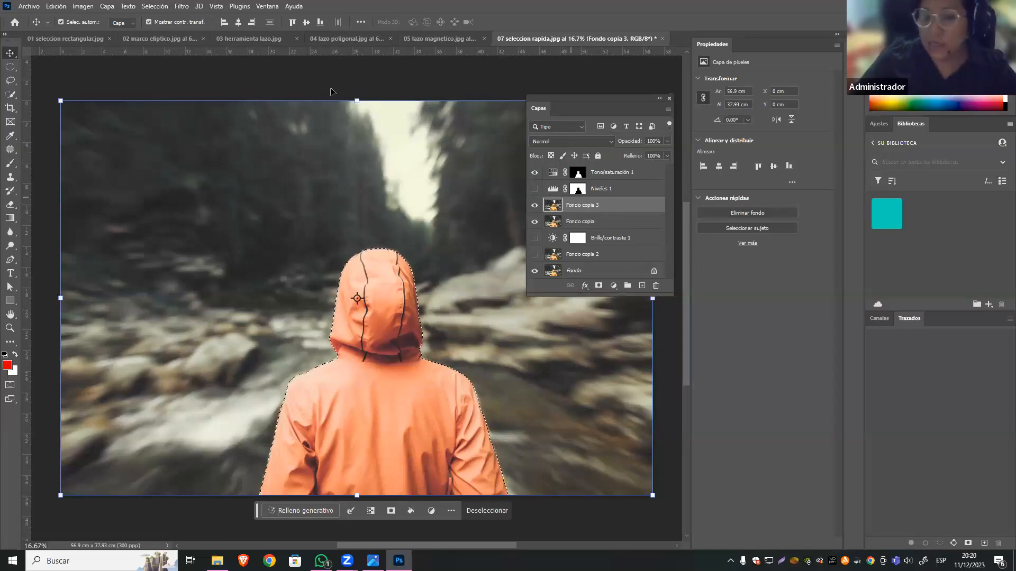
# Add a Niveles adjustment layer masked to the selected background above Fondo copia 3, with the shadow input level at 25.
pyautogui.click(584, 285)
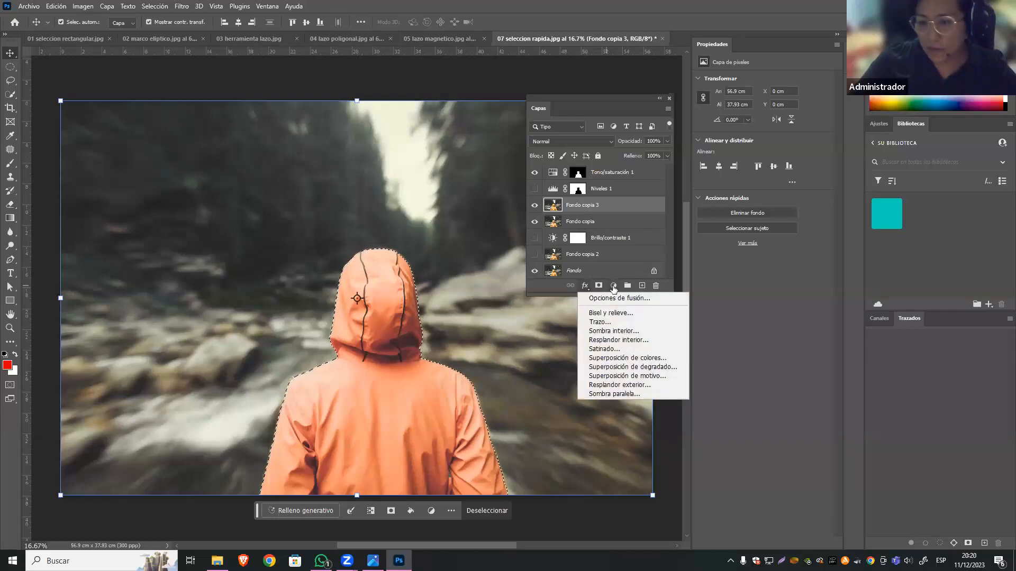
pyautogui.click(613, 285)
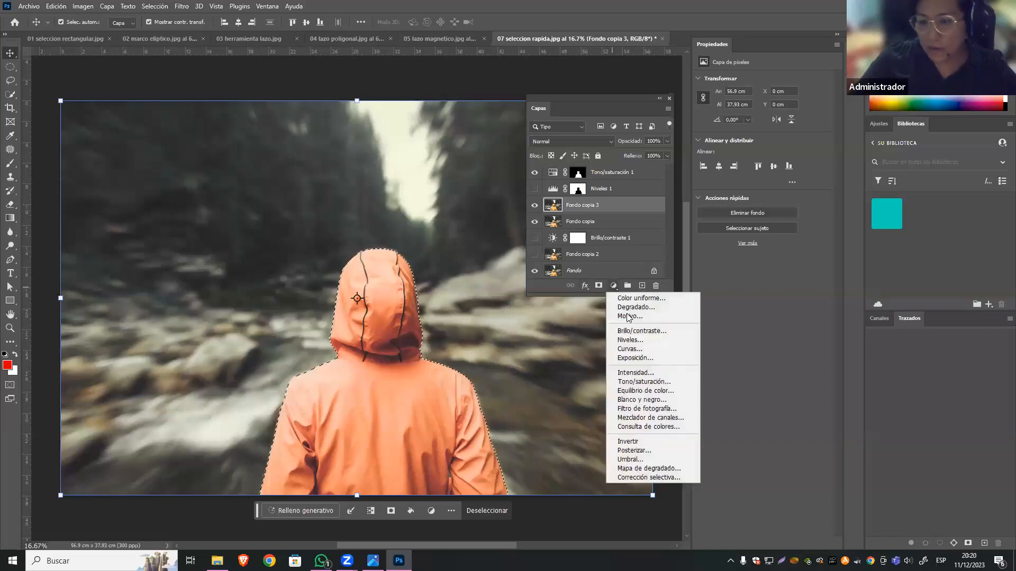
pyautogui.click(641, 341)
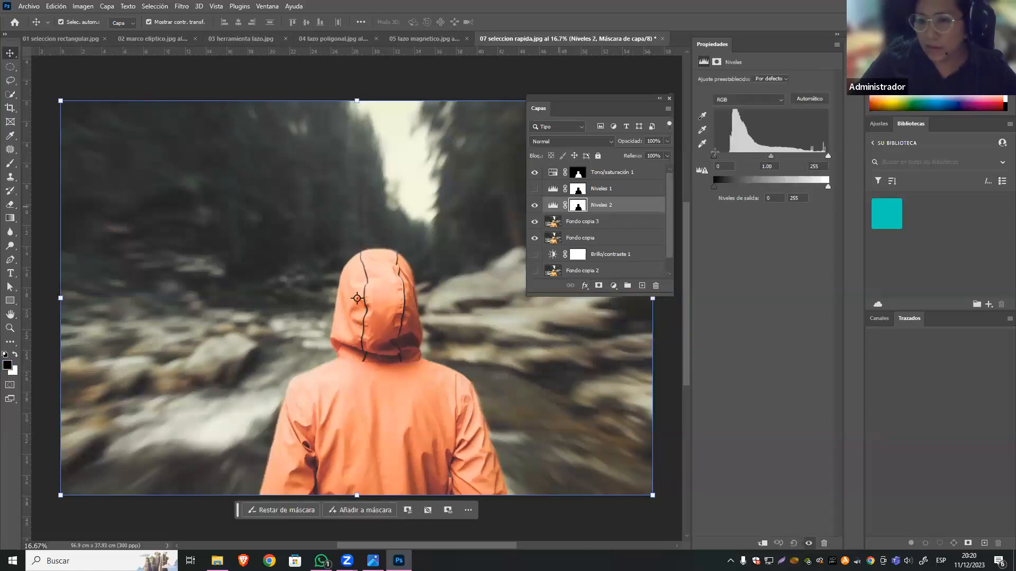
pyautogui.moveTo(723, 155); pyautogui.dragTo(725, 156)
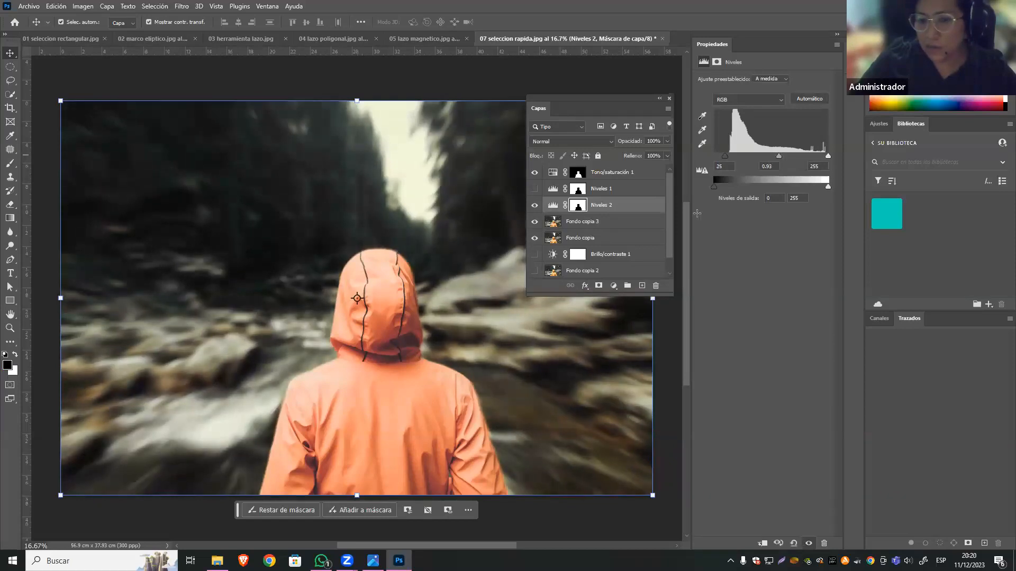
pyautogui.click(80, 85)
# Open the selección sujeto image from the IMÁGENES folder, using its embedded color profile.
pyautogui.click(29, 6)
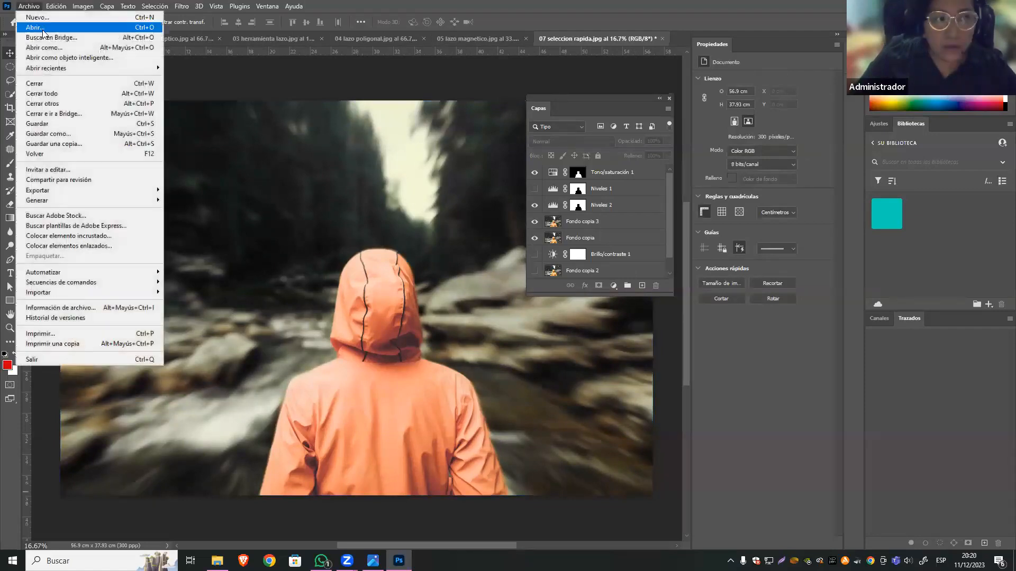
pyautogui.click(35, 28)
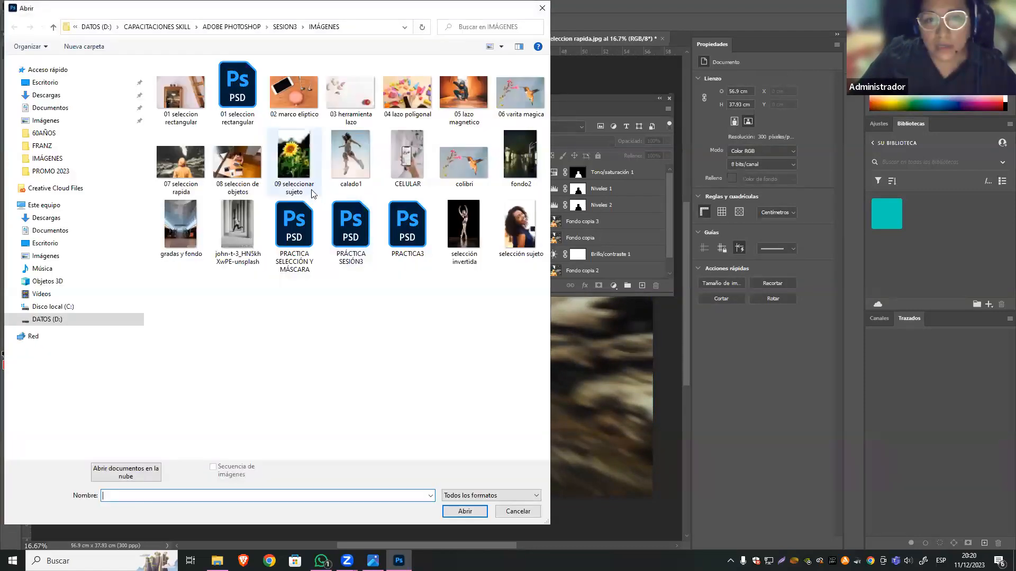
pyautogui.click(520, 225)
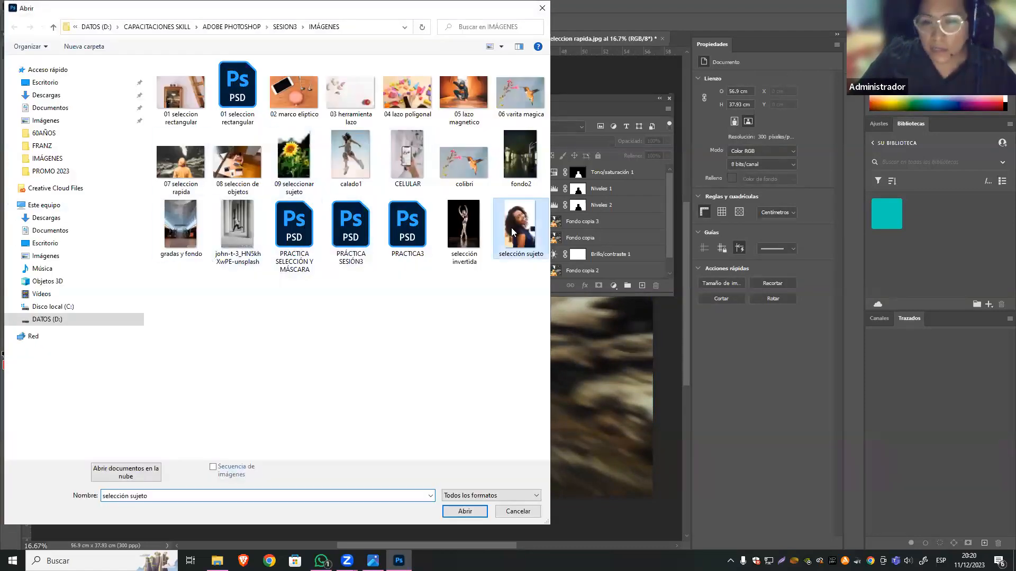
pyautogui.click(459, 511)
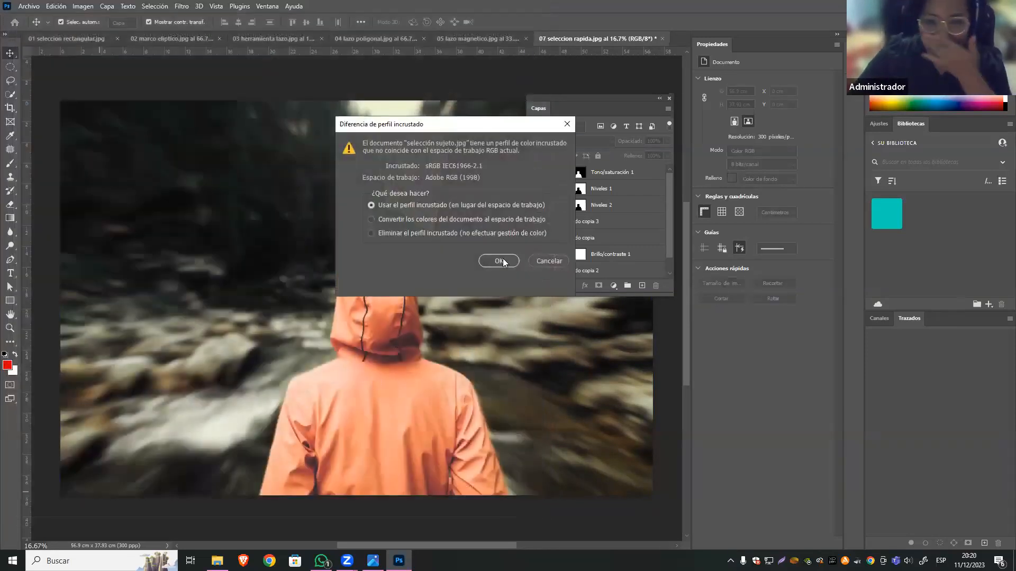
pyautogui.click(500, 259)
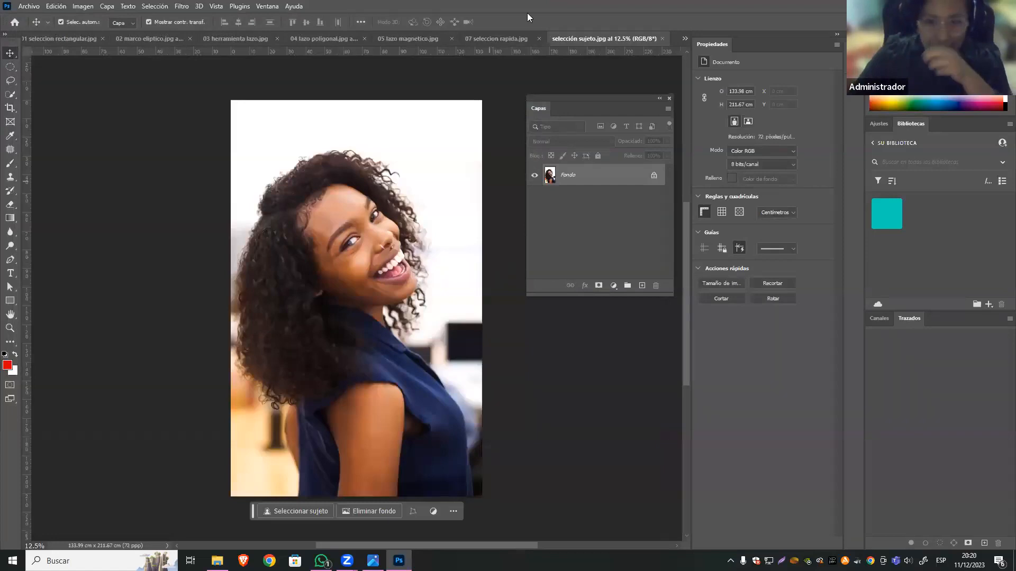
# Return to 07 seleccion rapida.jpg and select the hood's central panel on Fondo copia 3 with the Varita mágica in add-to-selection mode.
pyautogui.click(514, 36)
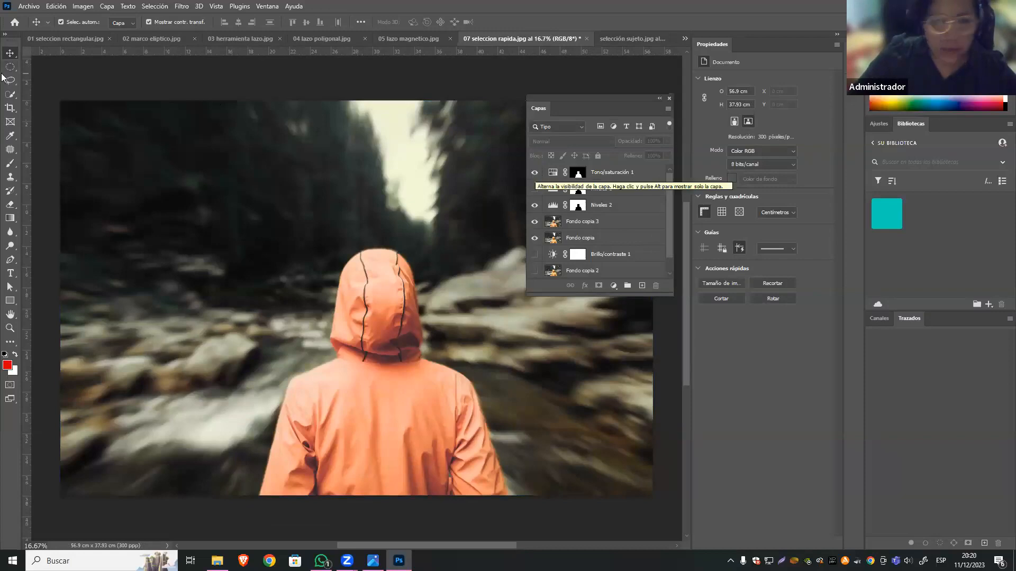
pyautogui.click(9, 96)
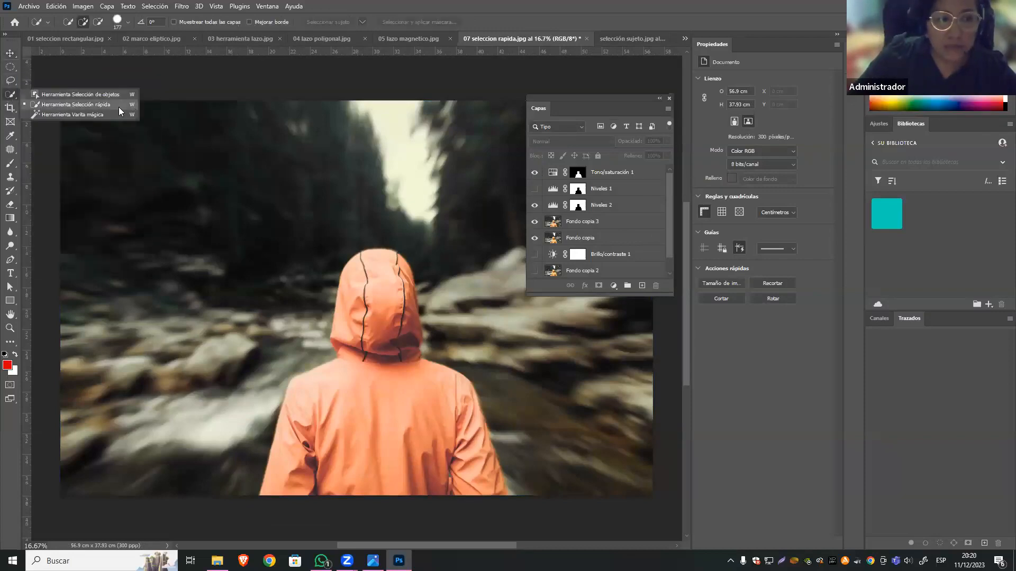
pyautogui.click(100, 114)
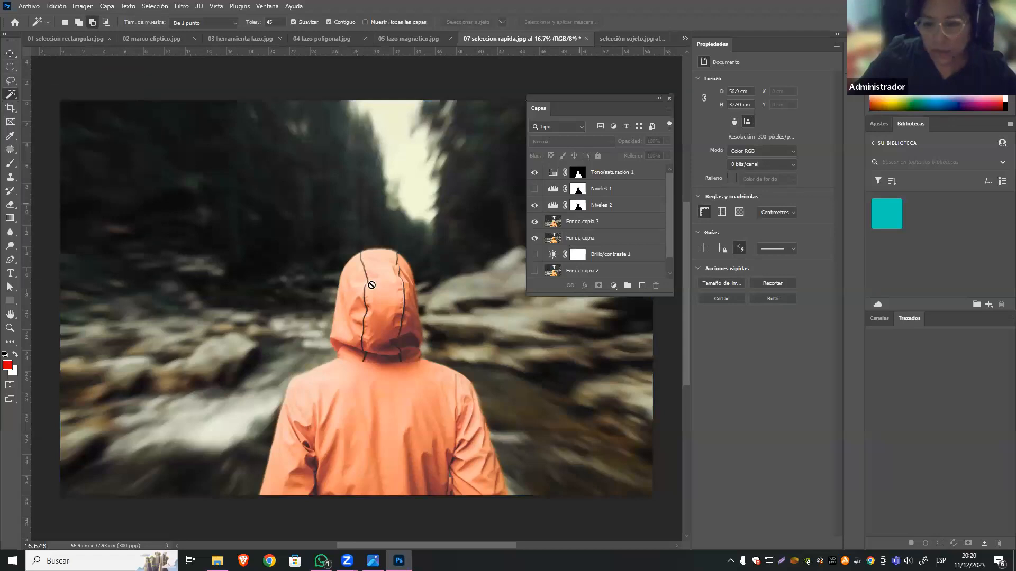
pyautogui.click(597, 226)
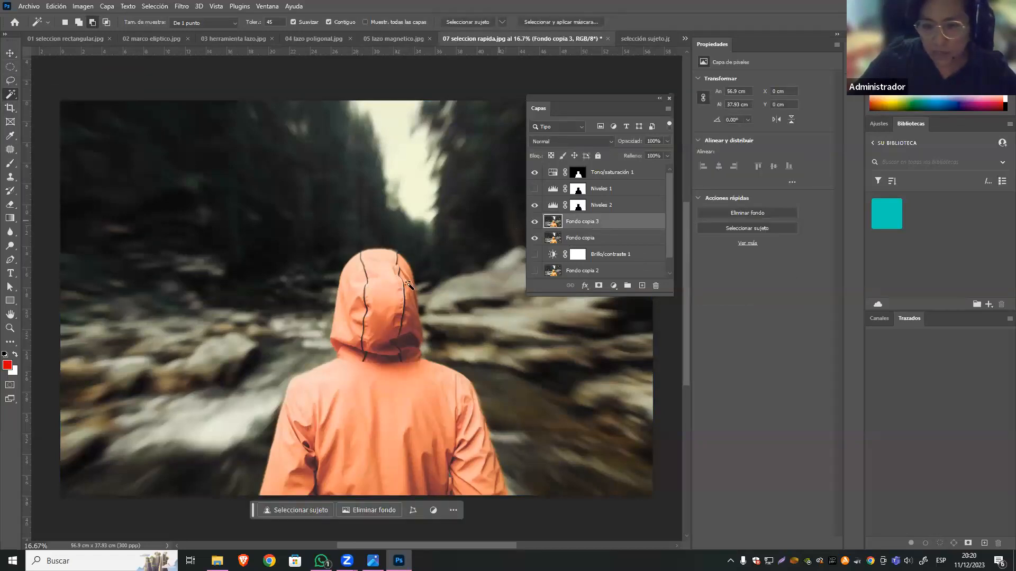
pyautogui.click(363, 273)
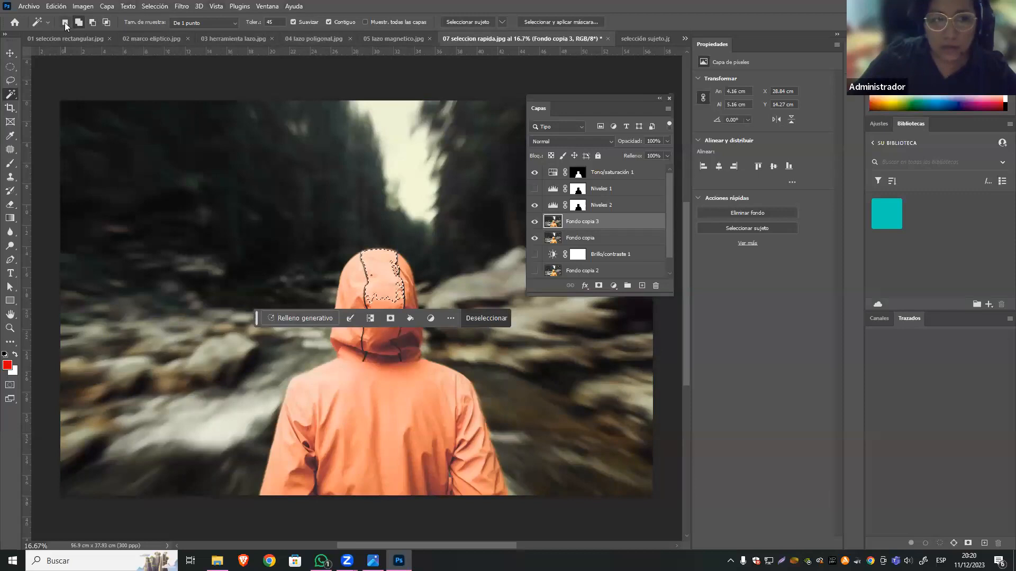
pyautogui.click(78, 22)
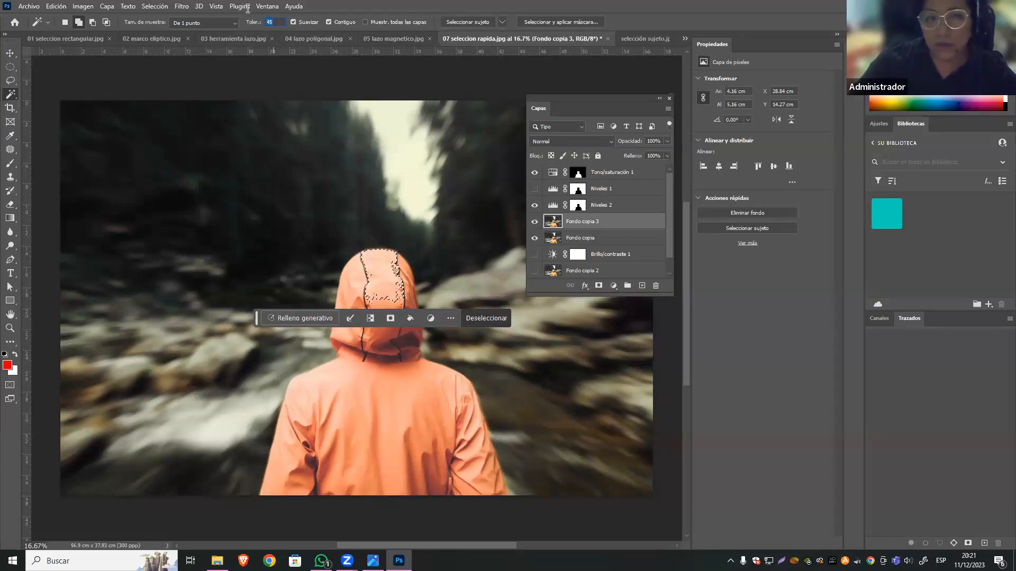
# Try extending the Varita mágica selection over the hood and jacket with Tolerancia 60, and deselect everything.
pyautogui.write('60')
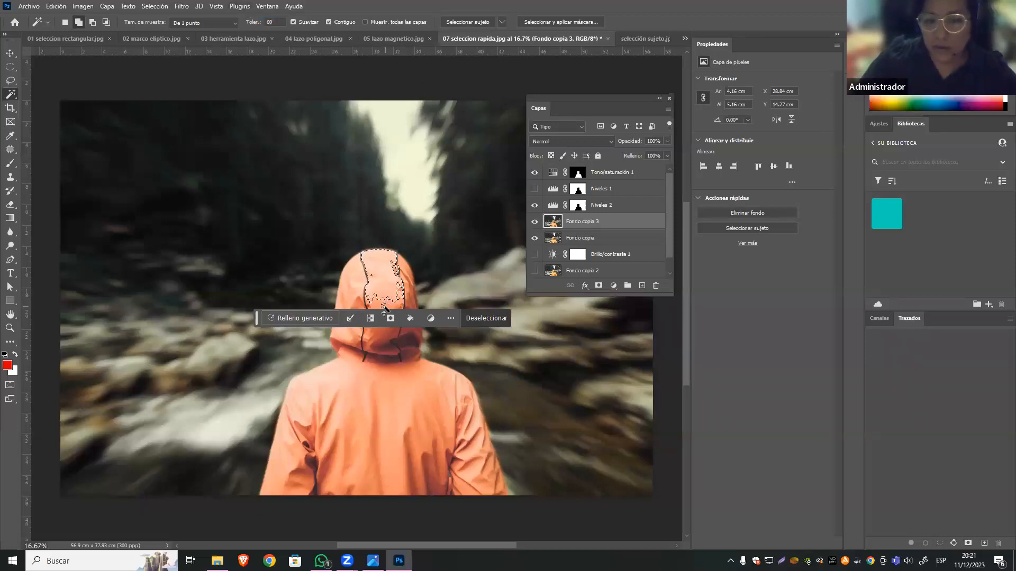
pyautogui.click(405, 352)
pyautogui.click(403, 388)
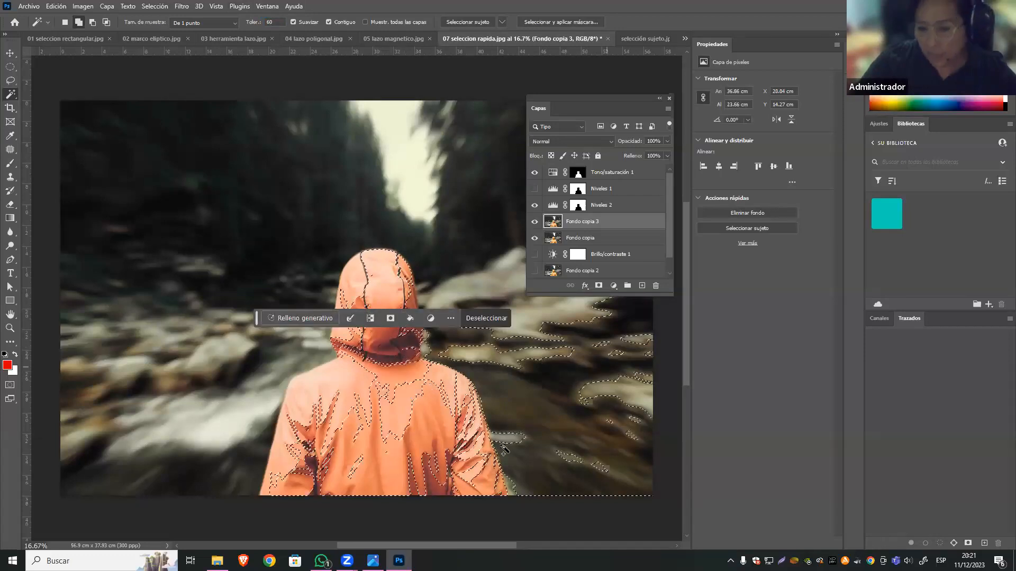
pyautogui.click(277, 417)
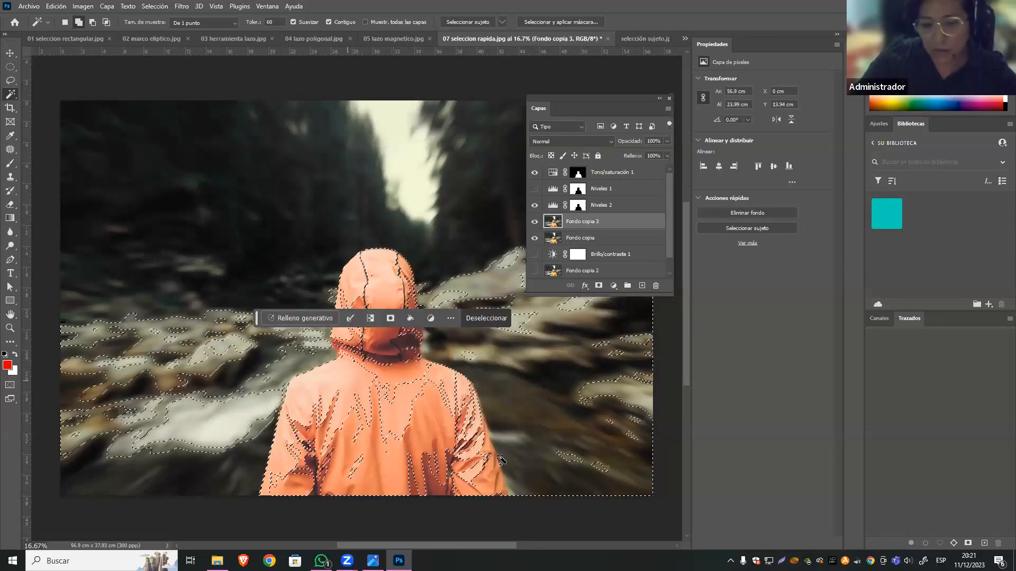
pyautogui.hotkey('ctrl', 'd')
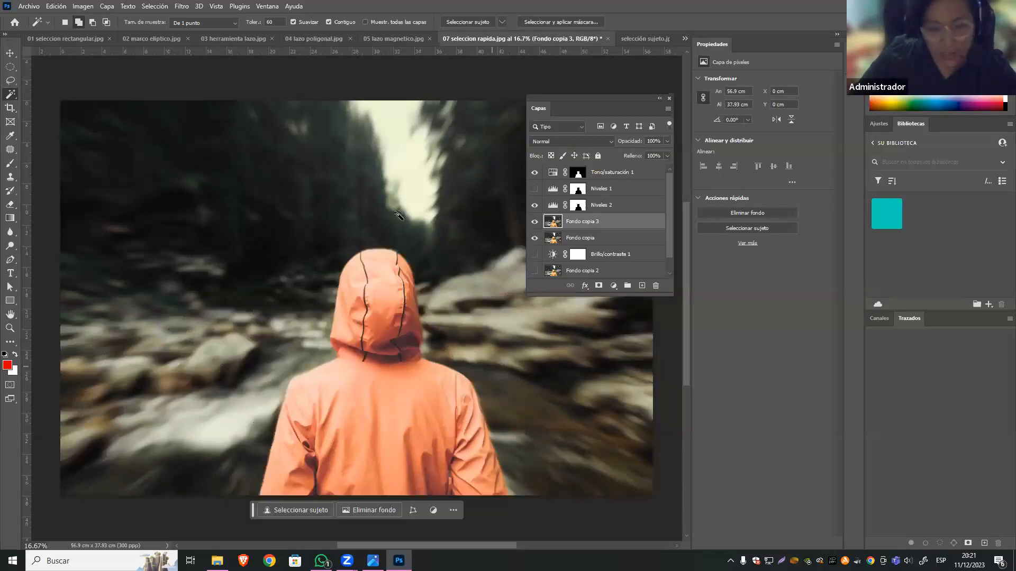
# Set the Varita mágica's Tolerancia to 35 and select the upper and lower parts of the orange hood.
pyautogui.moveTo(272, 21); pyautogui.dragTo(239, 15)
pyautogui.write('35')
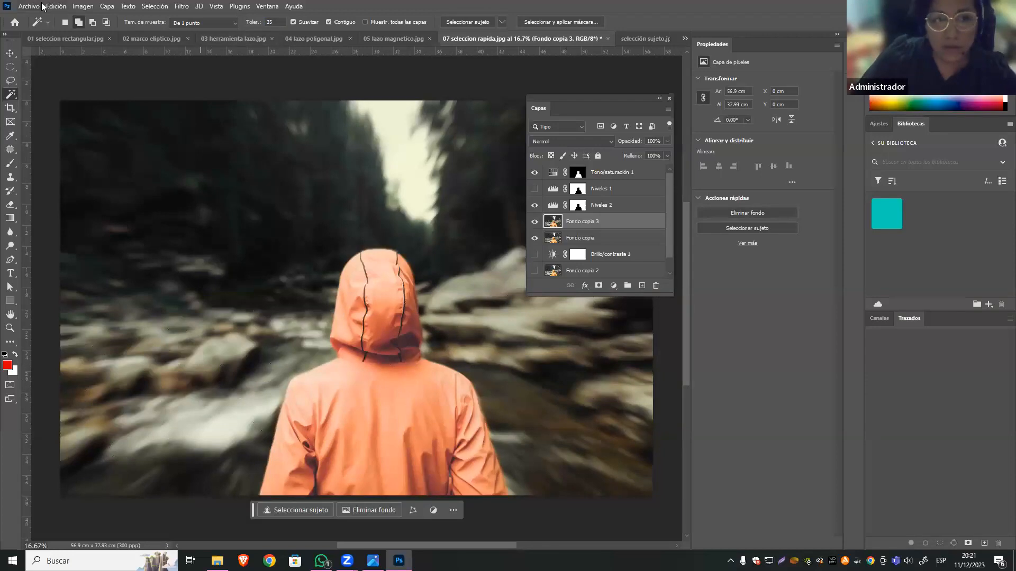
pyautogui.click(376, 263)
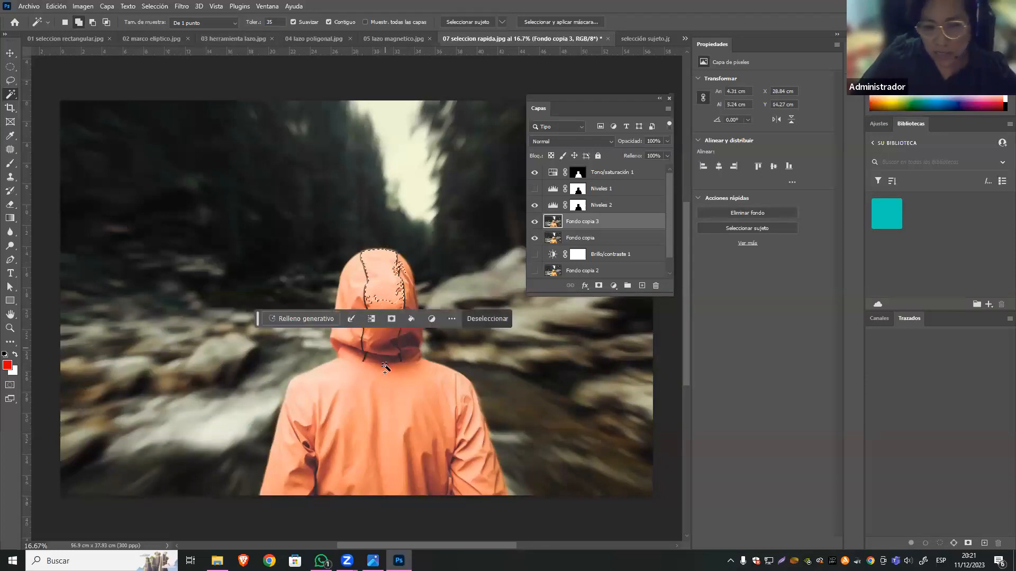
pyautogui.click(359, 287)
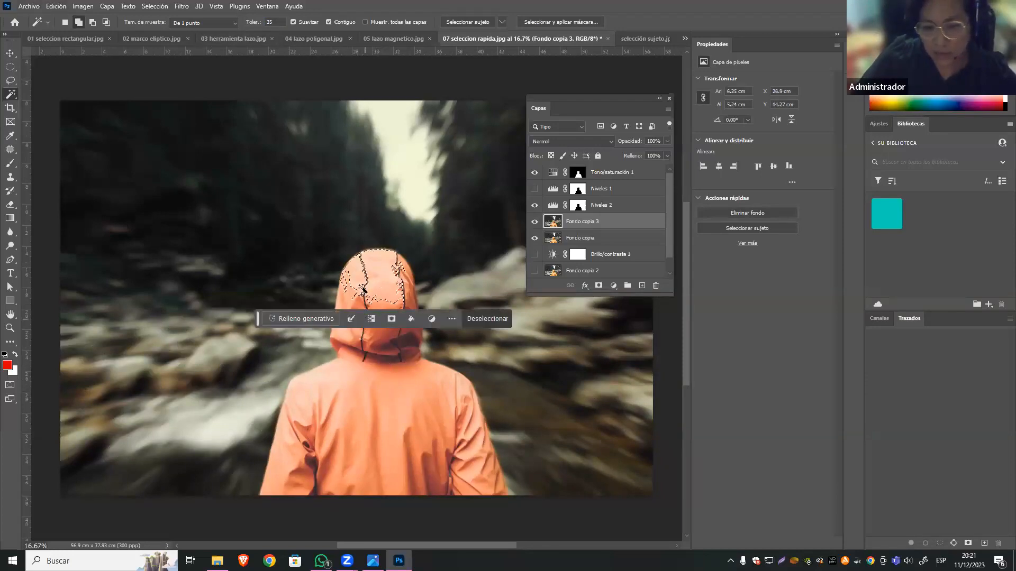
pyautogui.click(375, 352)
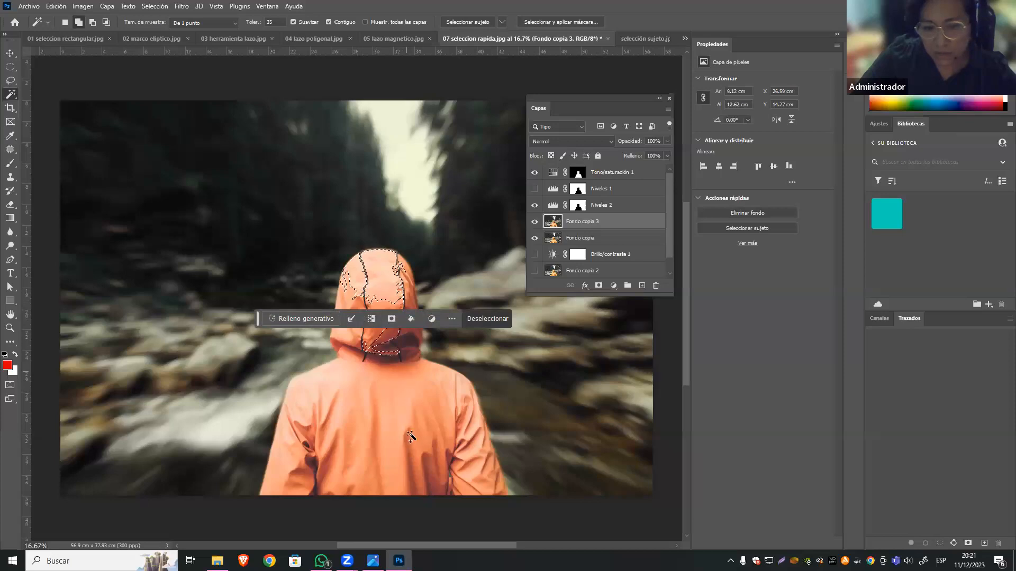
# Extend the selection over the jacket's back, shoulders, sleeves and remaining hood areas with the Varita mágica.
pyautogui.click(372, 458)
pyautogui.click(422, 478)
pyautogui.click(457, 481)
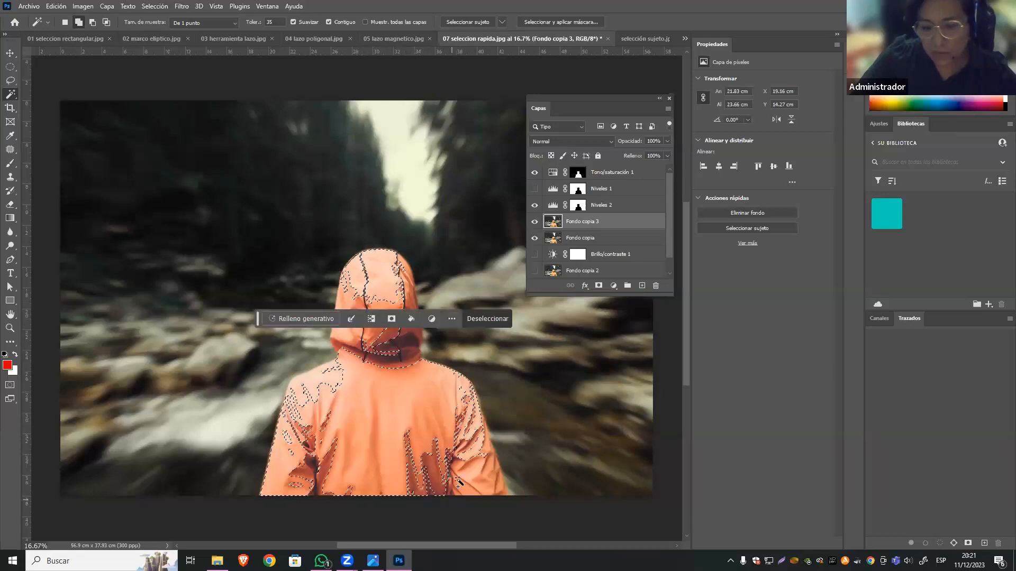
pyautogui.click(491, 493)
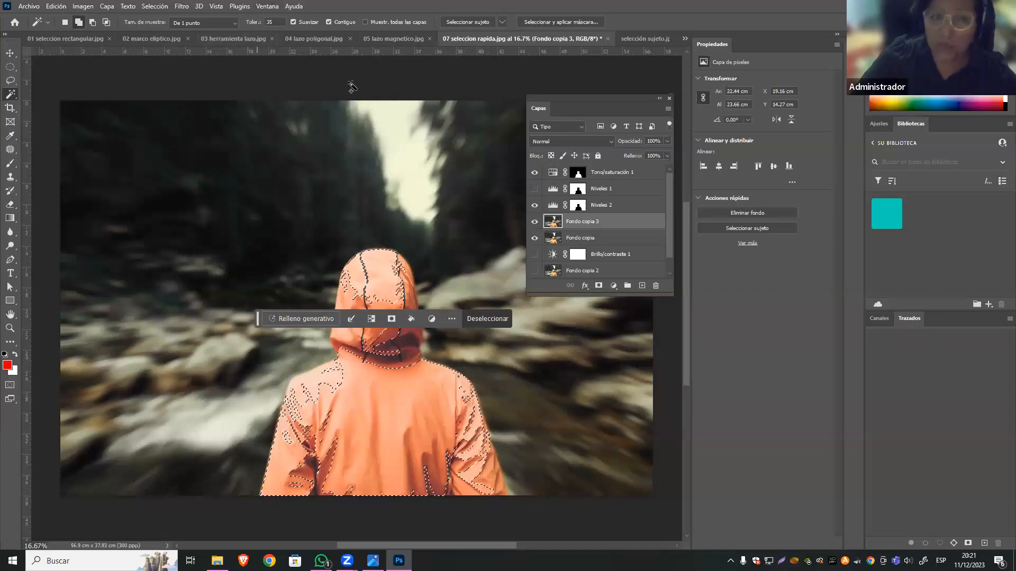
pyautogui.click(375, 355)
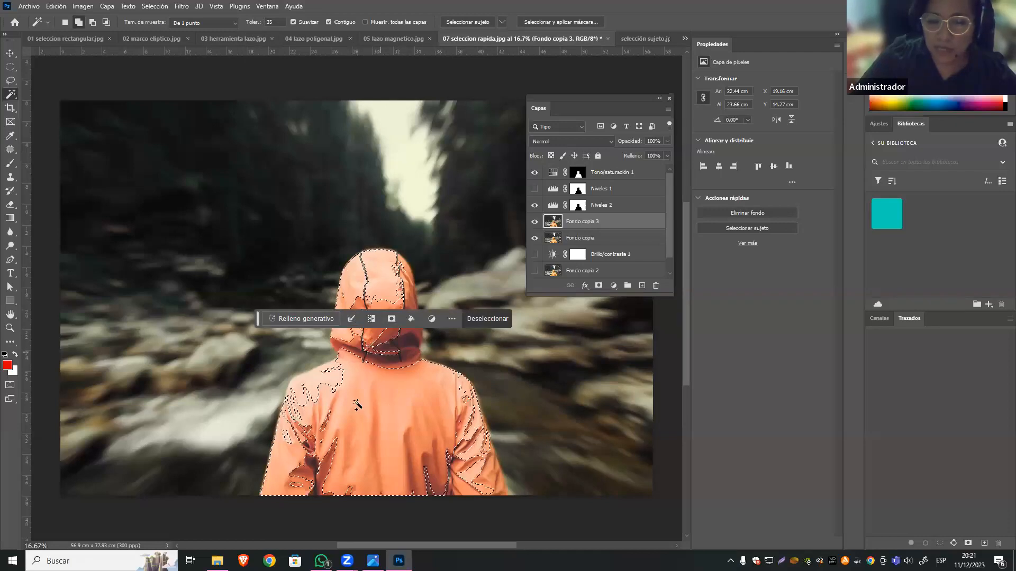
pyautogui.click(329, 382)
pyautogui.click(306, 442)
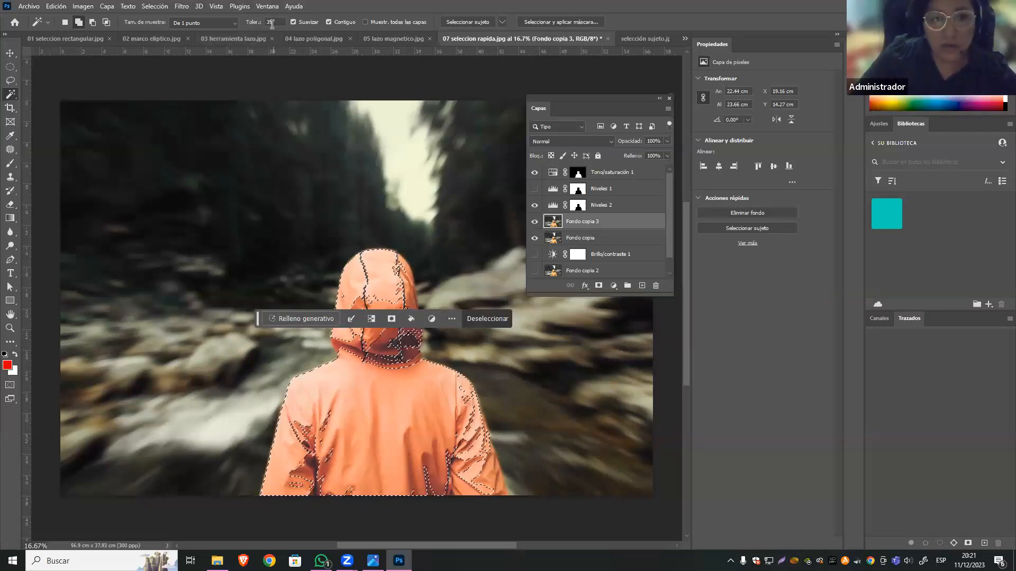
# Try extending the hood and jacket selection with the Varita mágica using the Promedio de 5 x 5 sample size.
pyautogui.click(206, 24)
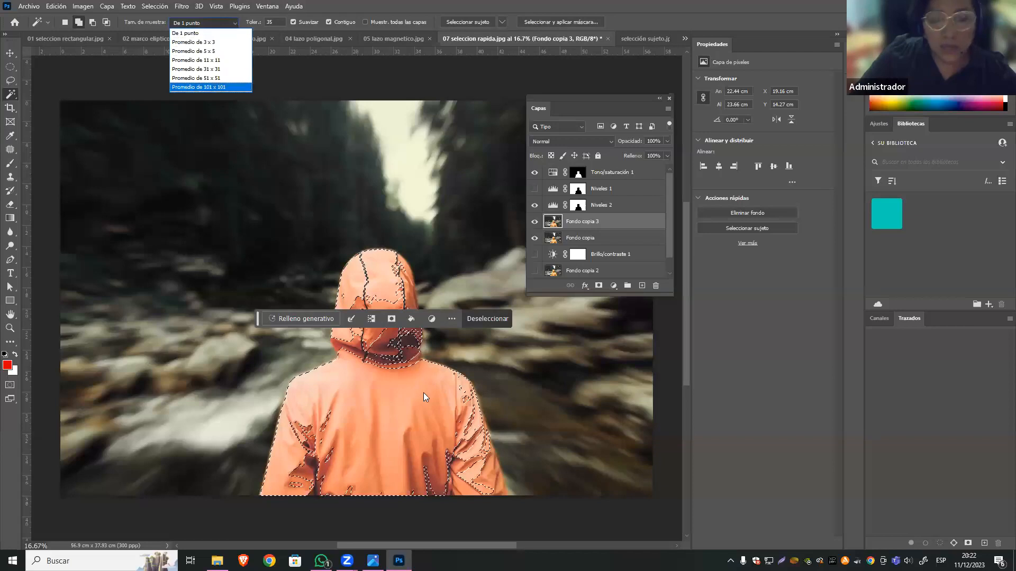
pyautogui.click(207, 51)
pyautogui.click(386, 390)
pyautogui.click(399, 361)
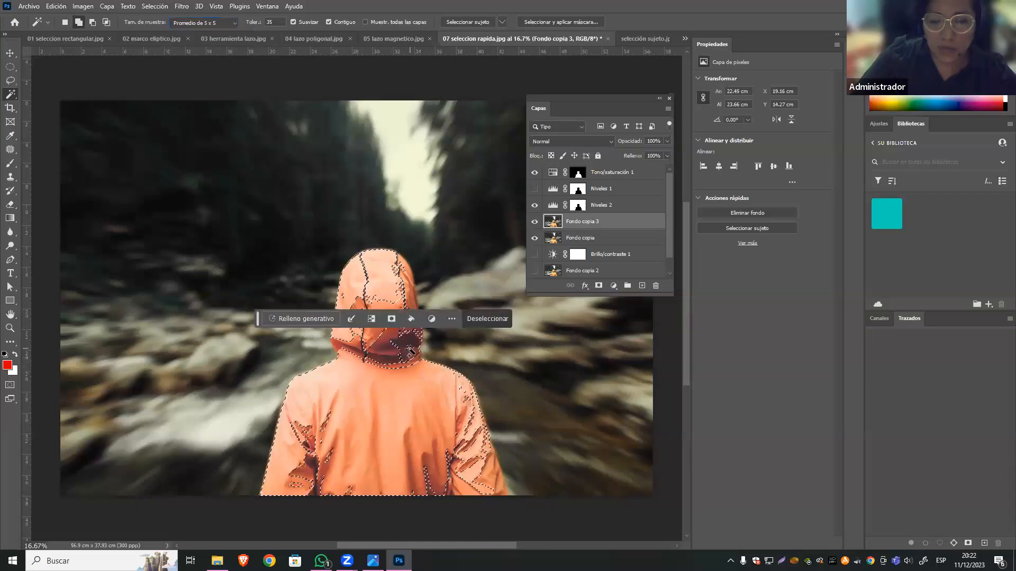
pyautogui.click(358, 352)
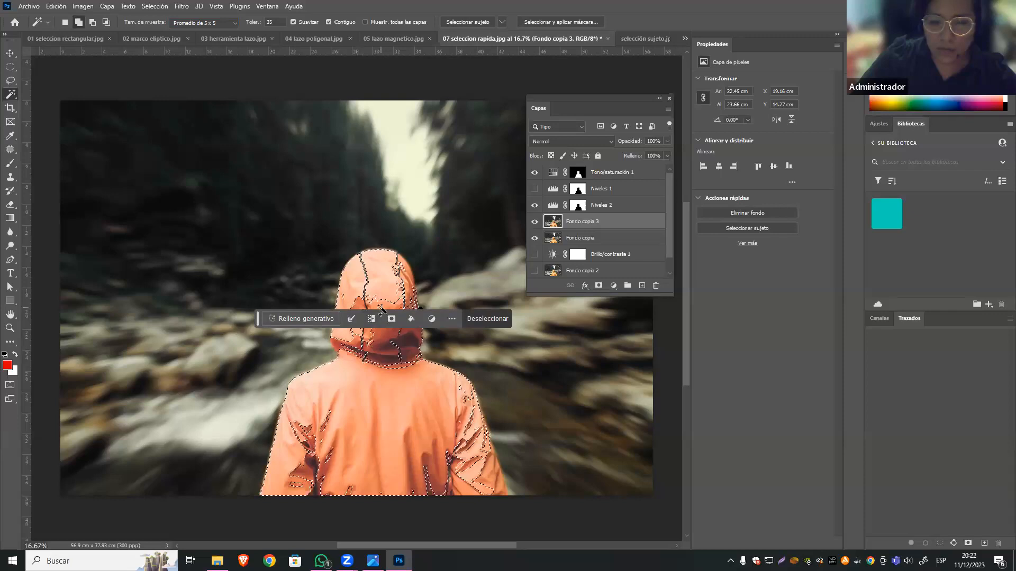
pyautogui.click(405, 297)
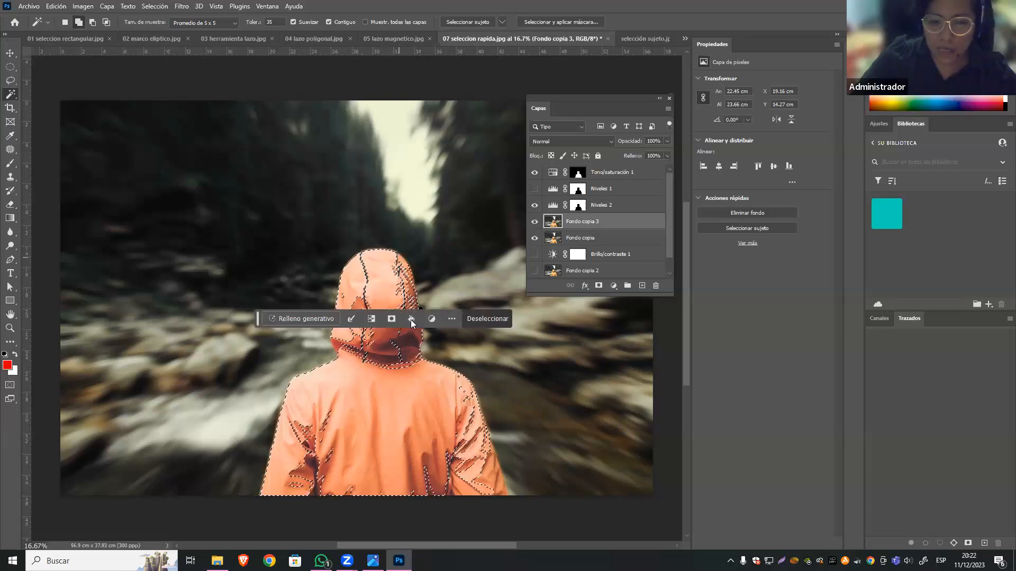
pyautogui.click(410, 296)
# Return the Varita mágica's sample size to De 1 punto, switch to the Move tool and deselect everything.
pyautogui.click(231, 25)
pyautogui.click(201, 42)
pyautogui.click(204, 23)
pyautogui.click(201, 34)
pyautogui.press('v')
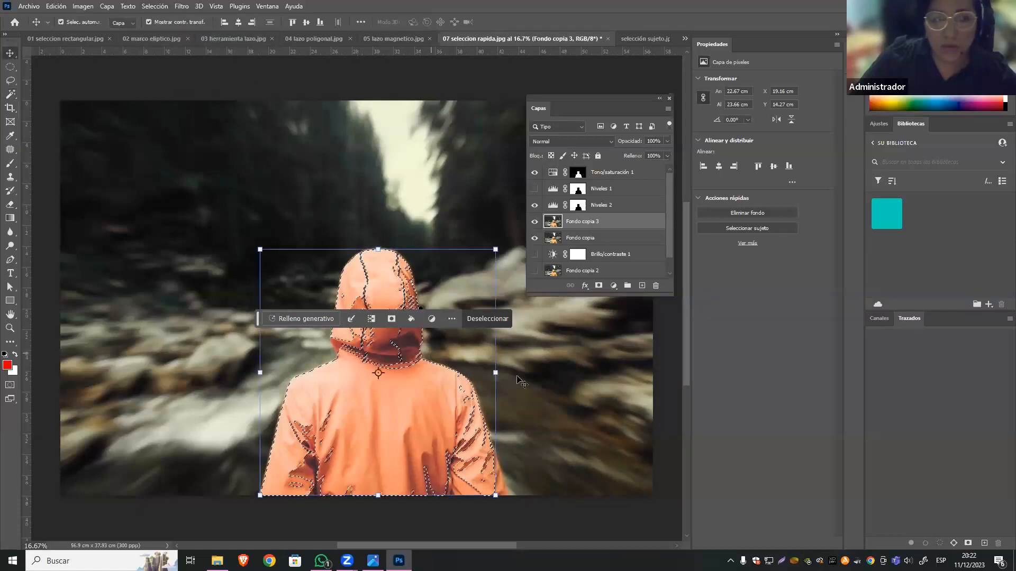
pyautogui.hotkey('ctrl', 'd')
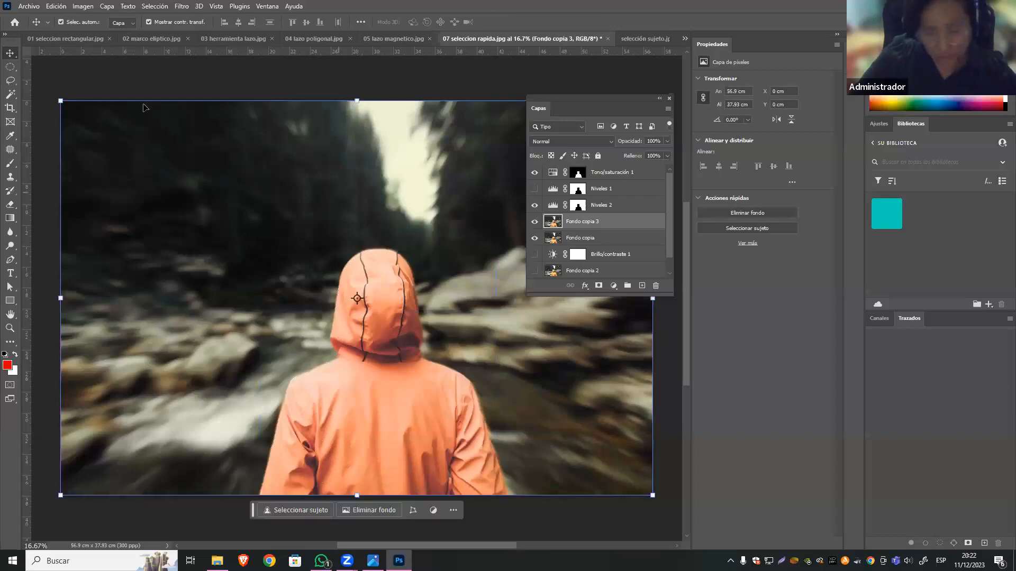
# Close 07 seleccion rapida.jpg and 04 lazo poligonal.jpg without saving their changes.
pyautogui.click(607, 38)
pyautogui.click(521, 209)
pyautogui.click(532, 39)
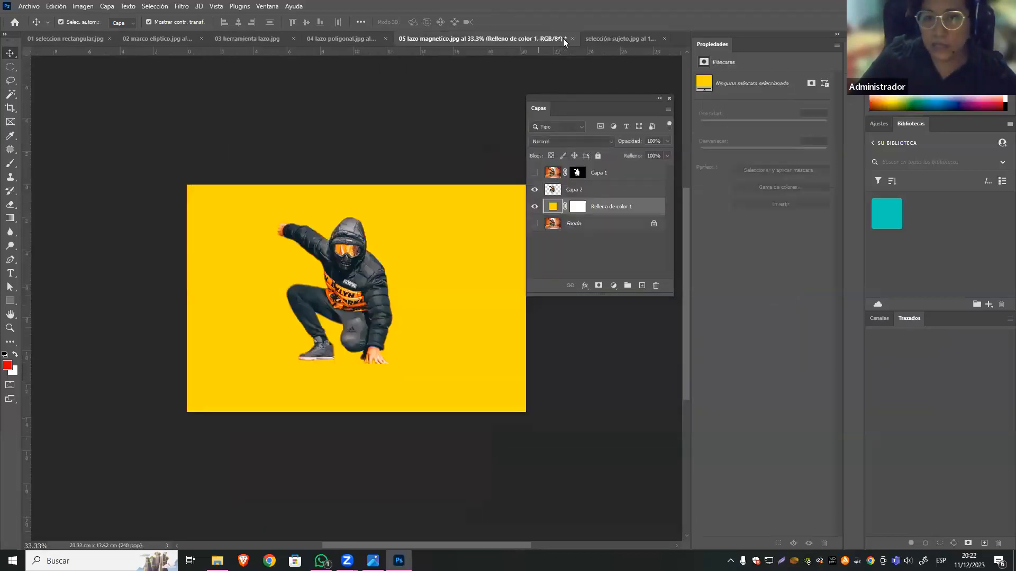
pyautogui.click(375, 44)
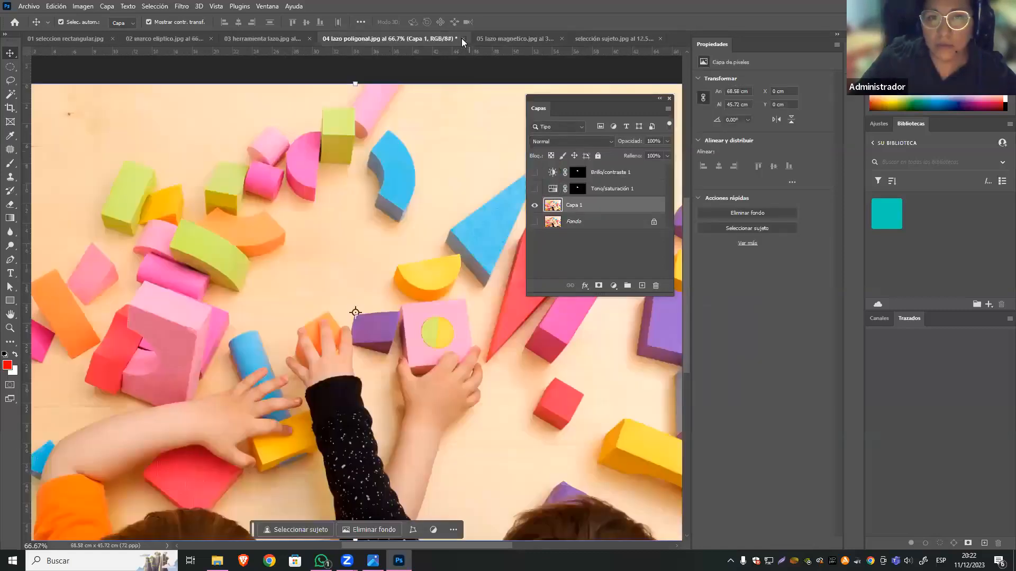
pyautogui.click(462, 39)
pyautogui.click(537, 213)
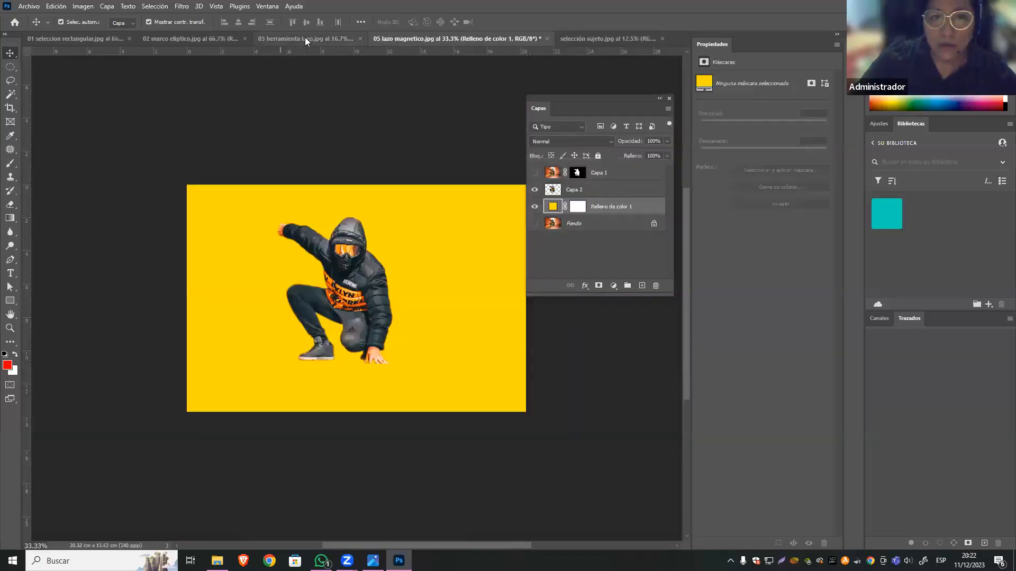
# Close 03 herramienta lazo.jpg, 02 marco eliptico.jpg and 01 seleccion rectangular.jpg without saving their changes.
pyautogui.click(352, 38)
pyautogui.click(411, 39)
pyautogui.press('Tab')
pyautogui.press('Return')
pyautogui.click(313, 37)
pyautogui.click(319, 38)
pyautogui.click(512, 210)
pyautogui.click(154, 38)
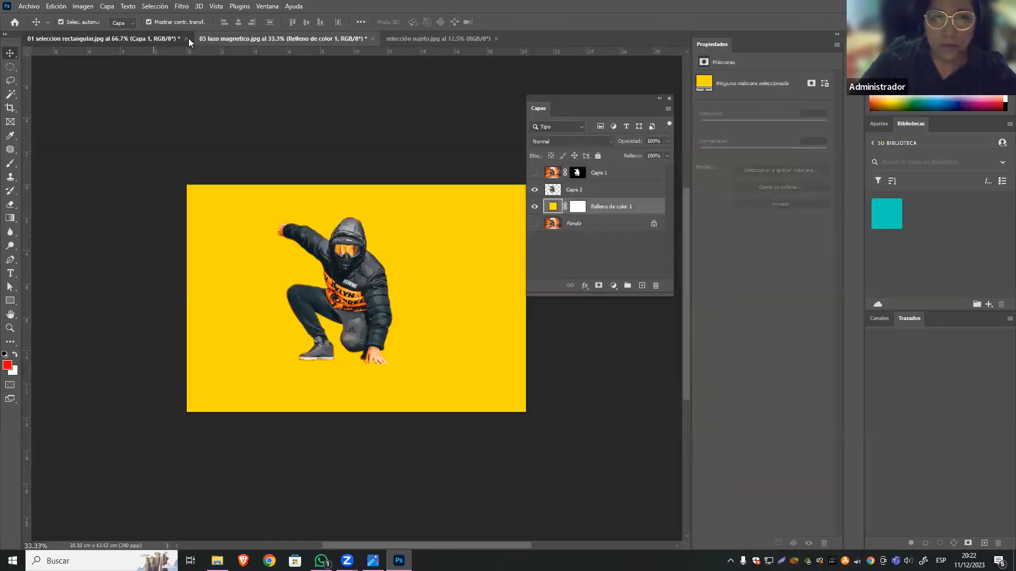
pyautogui.click(187, 39)
pyautogui.click(523, 208)
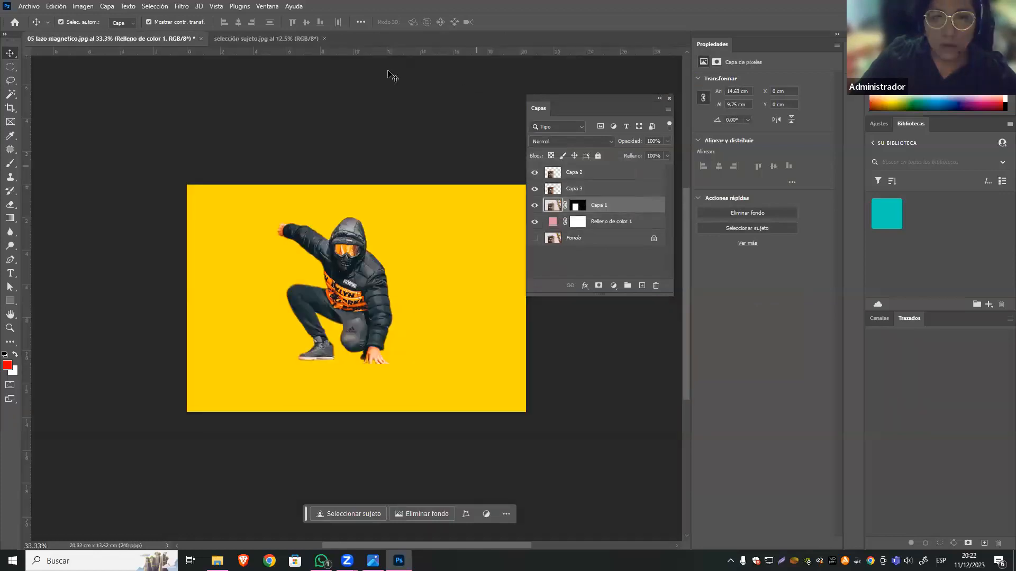
# In selección sujeto.jpg, duplicate the Fondo layer and hide the original.
pyautogui.click(287, 39)
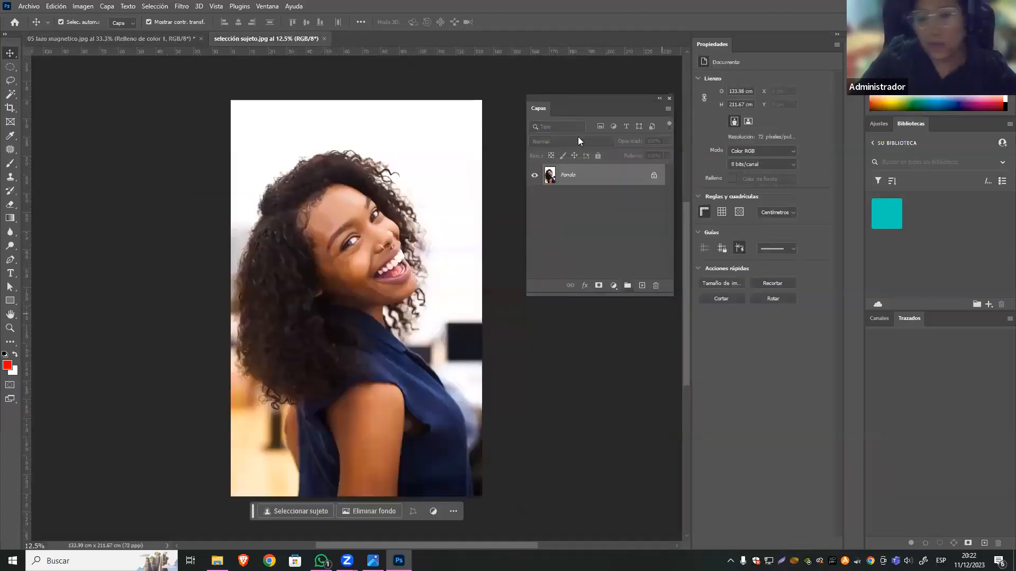
pyautogui.moveTo(597, 99); pyautogui.dragTo(593, 95)
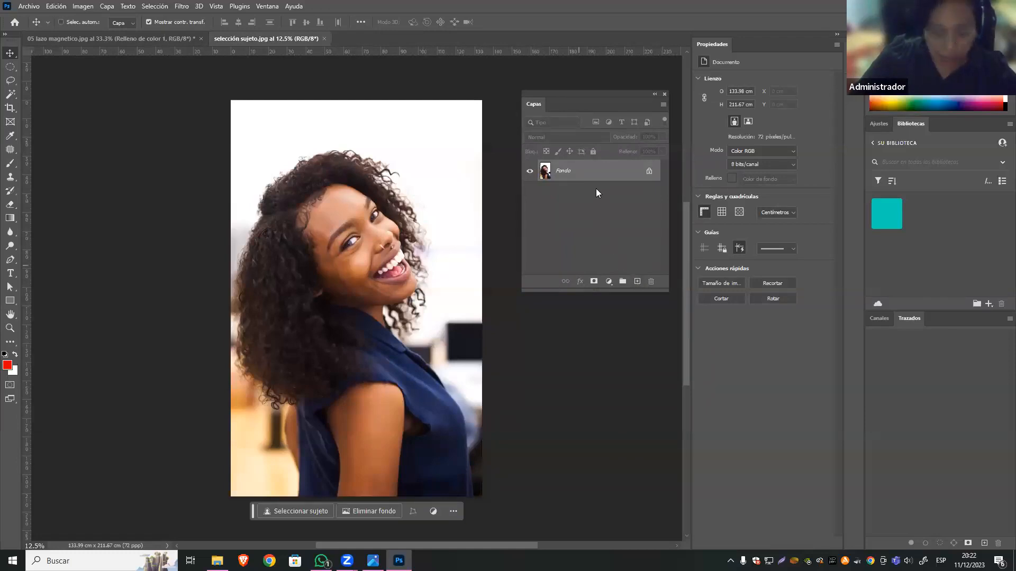
pyautogui.hotkey('ctrl', 'j')
pyautogui.click(530, 193)
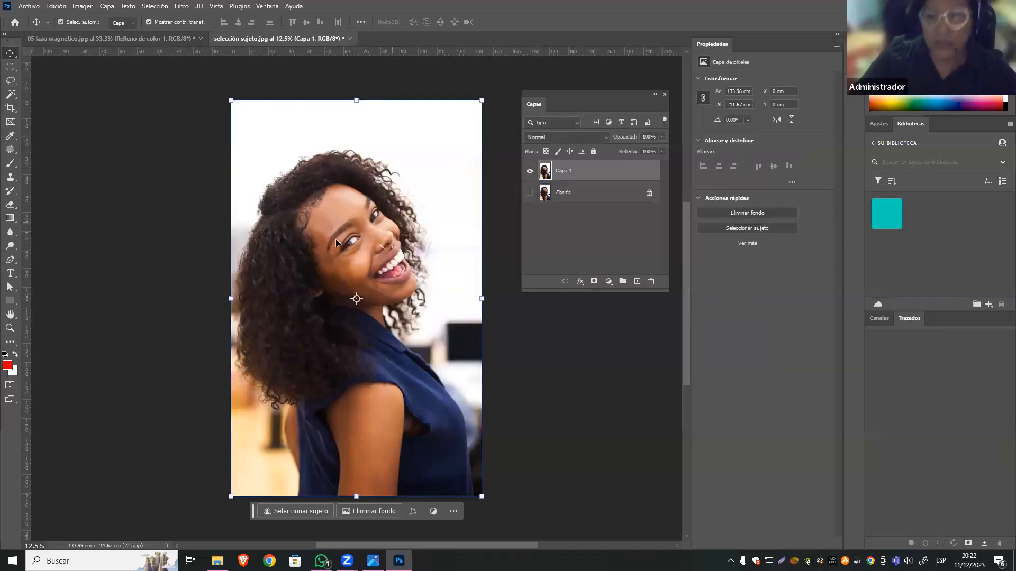
# Trace a closed path around the woman's nearer eye with the Pen tool and convert it to a selection.
pyautogui.press('z')
pyautogui.moveTo(458, 211); pyautogui.dragTo(402, 239)
pyautogui.moveTo(477, 392); pyautogui.dragTo(478, 427)
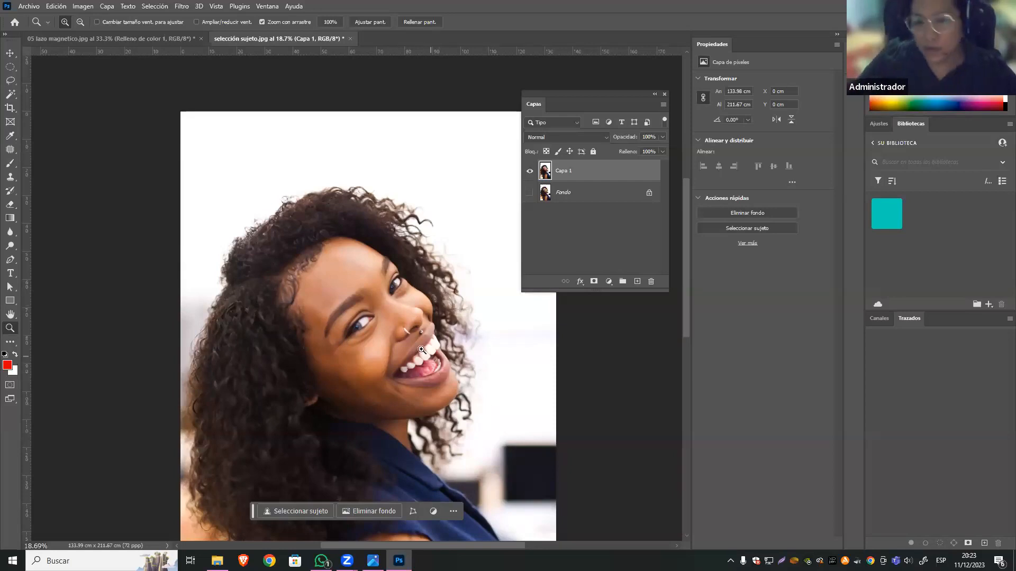
pyautogui.moveTo(428, 374); pyautogui.dragTo(349, 374)
pyautogui.moveTo(431, 417); pyautogui.dragTo(589, 414)
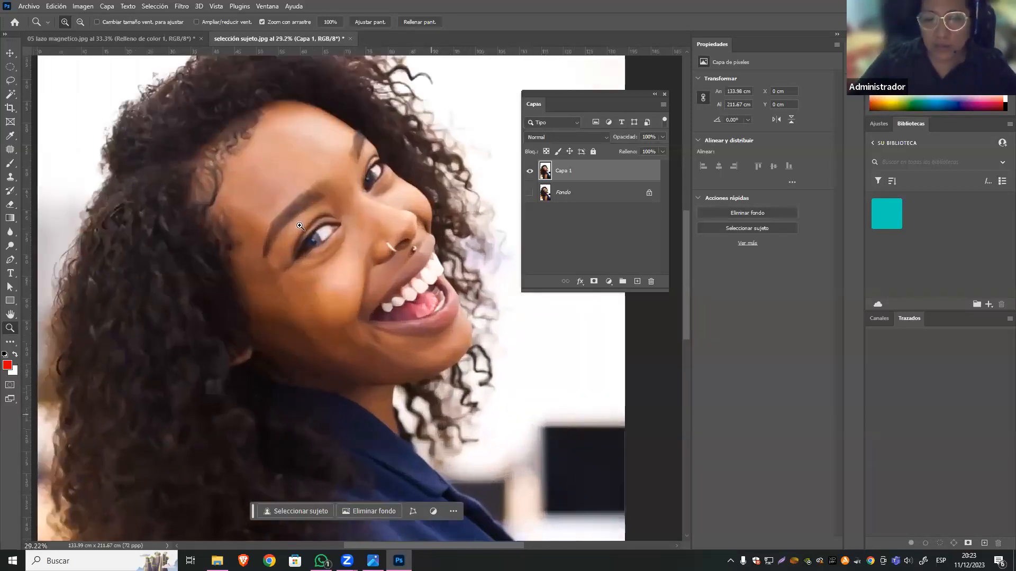
pyautogui.moveTo(298, 222); pyautogui.dragTo(368, 246)
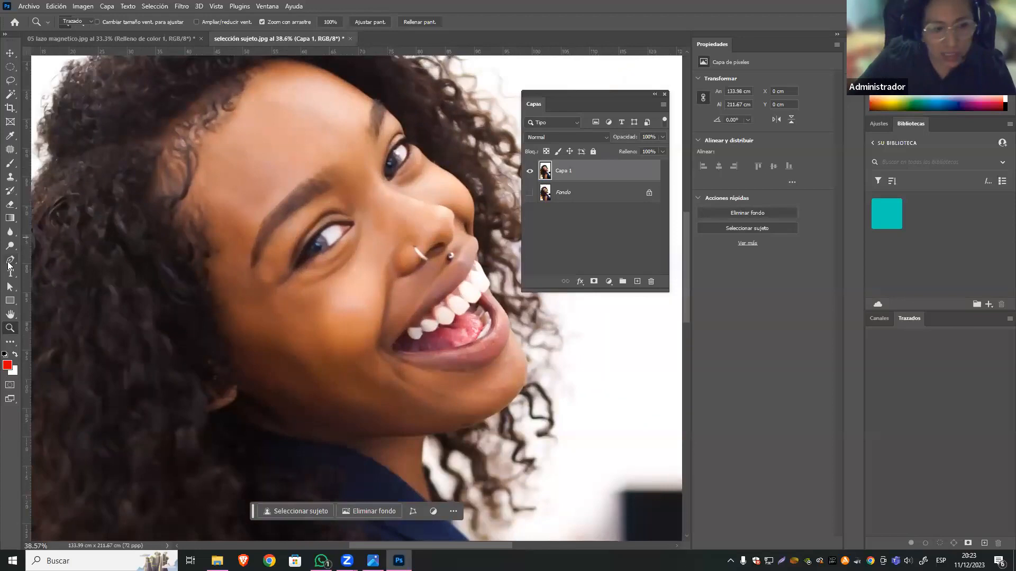
pyautogui.click(9, 261)
pyautogui.click(353, 223)
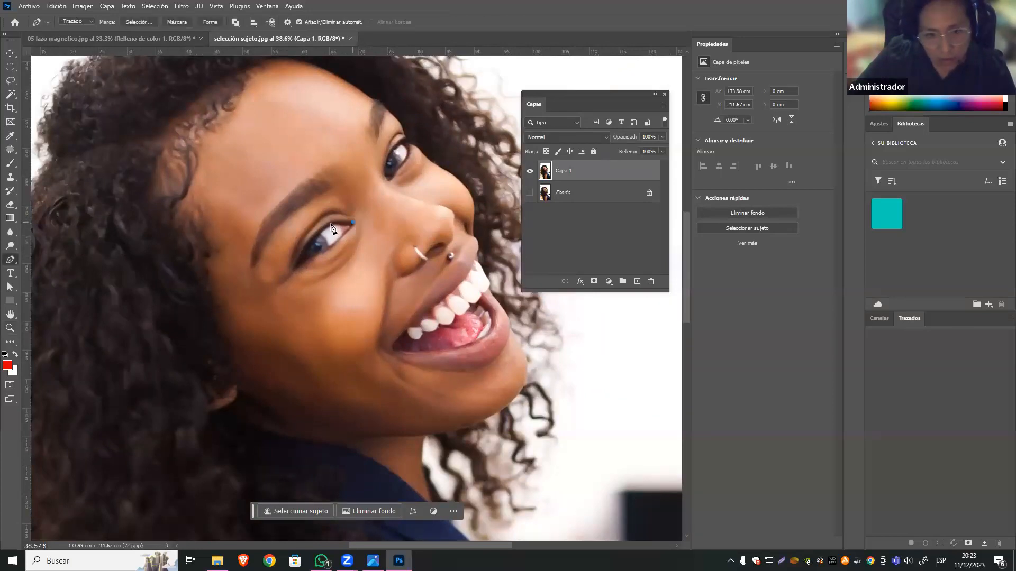
pyautogui.moveTo(320, 230); pyautogui.dragTo(321, 253)
pyautogui.click(295, 267)
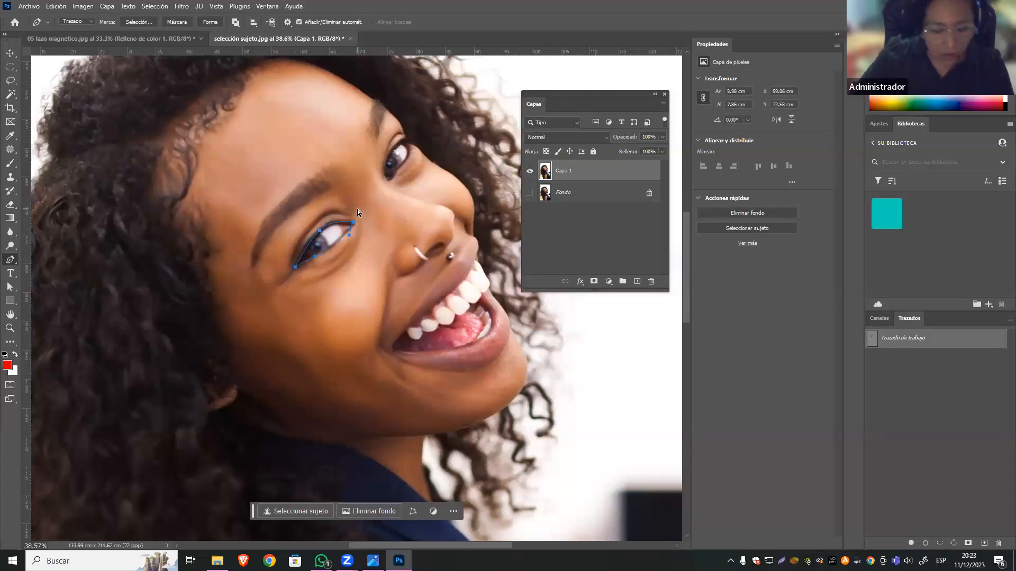
pyautogui.hotkey('ctrl', 'Return')
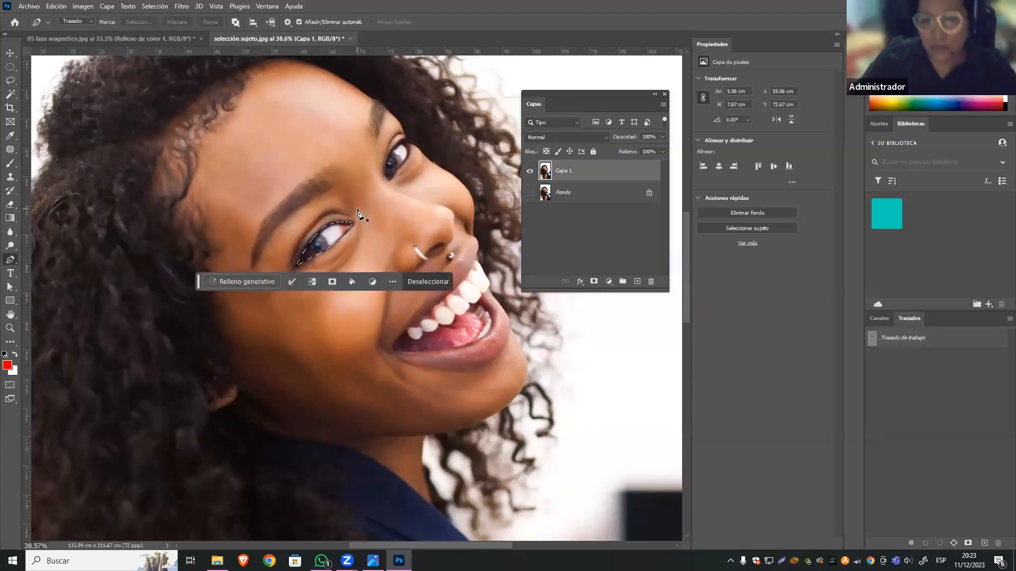
# Copy the selected eye to a new layer, hide Capa 1 and inspect the cutout's edge pixels up close.
pyautogui.hotkey('ctrl', 'j')
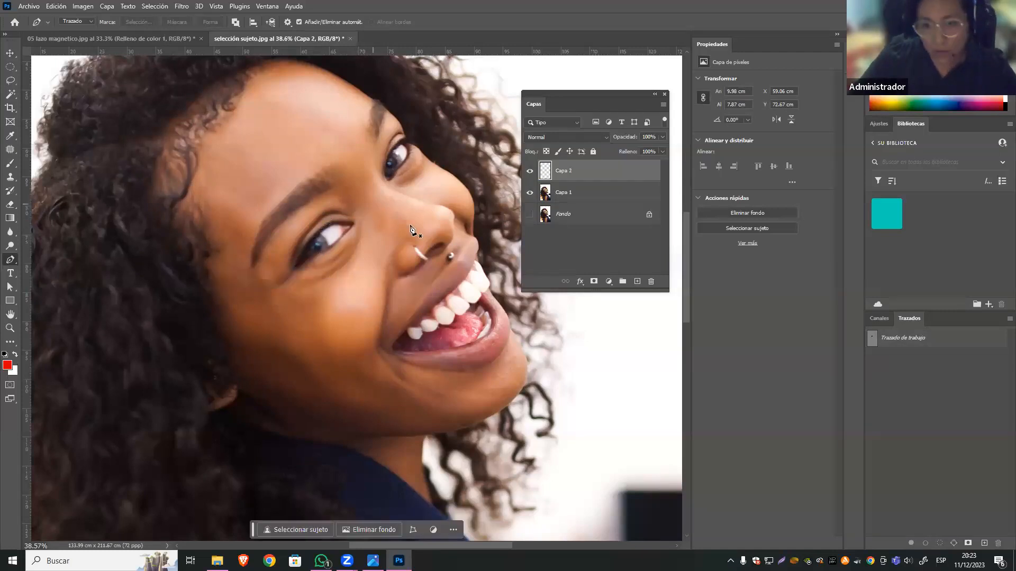
pyautogui.click(530, 193)
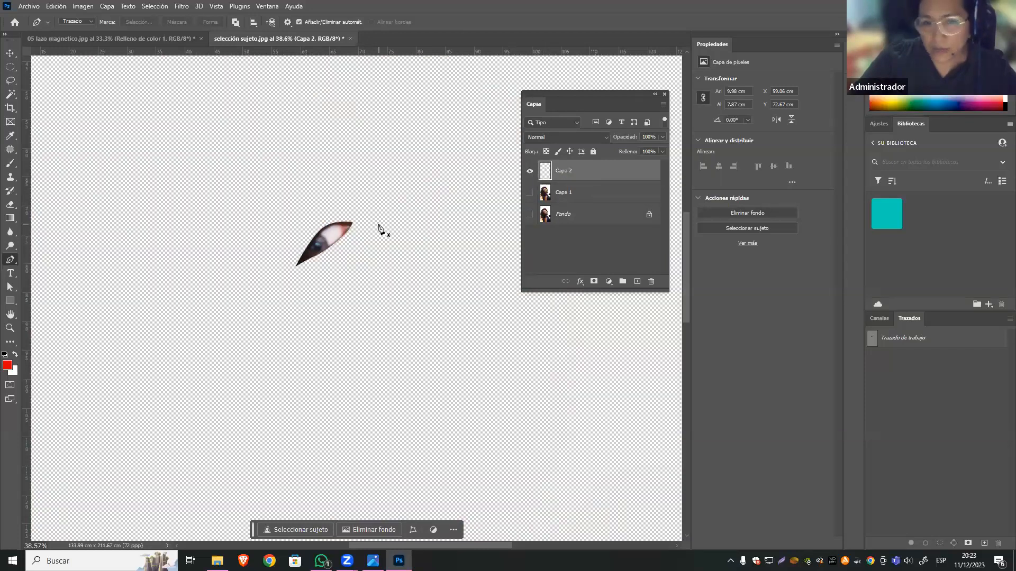
pyautogui.hotkey('ctrl', '+')
pyautogui.hotkey('ctrl', '+')
pyautogui.hotkey('ctrl', '+')
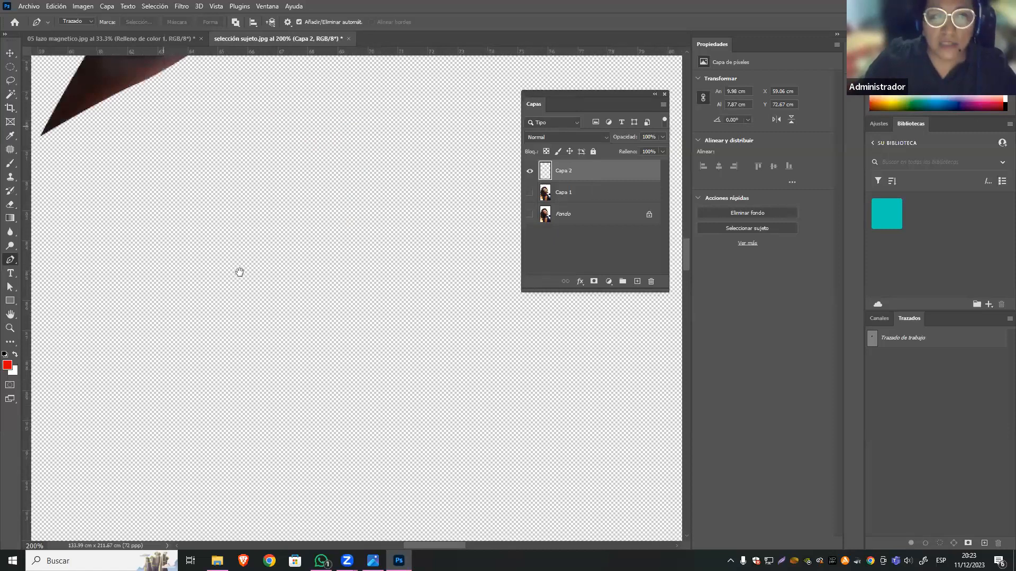
pyautogui.moveTo(239, 272); pyautogui.dragTo(283, 365)
pyautogui.scroll(5, 359, 182)
pyautogui.scroll(2, 365, 192)
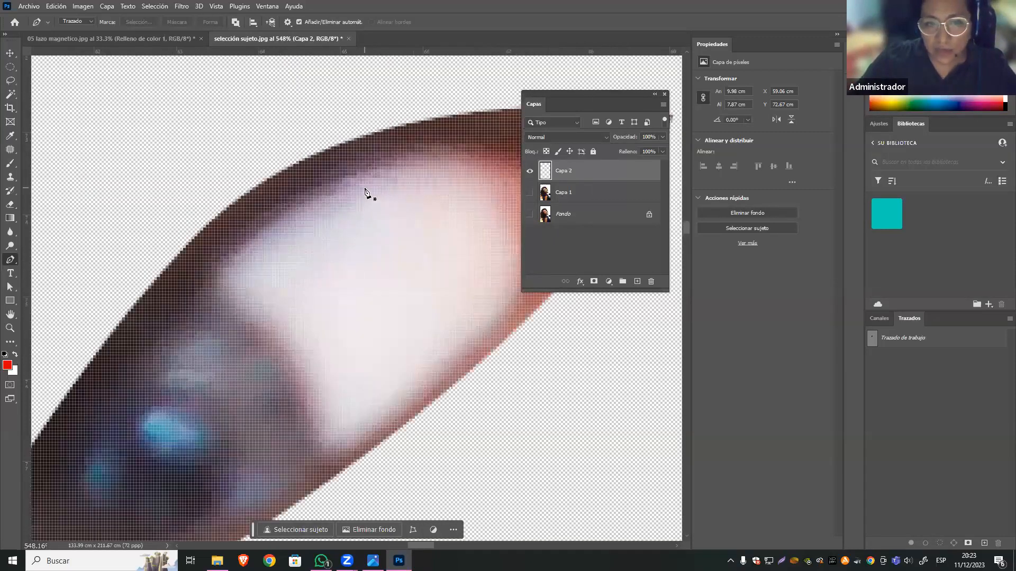
pyautogui.scroll(8, 227, 148)
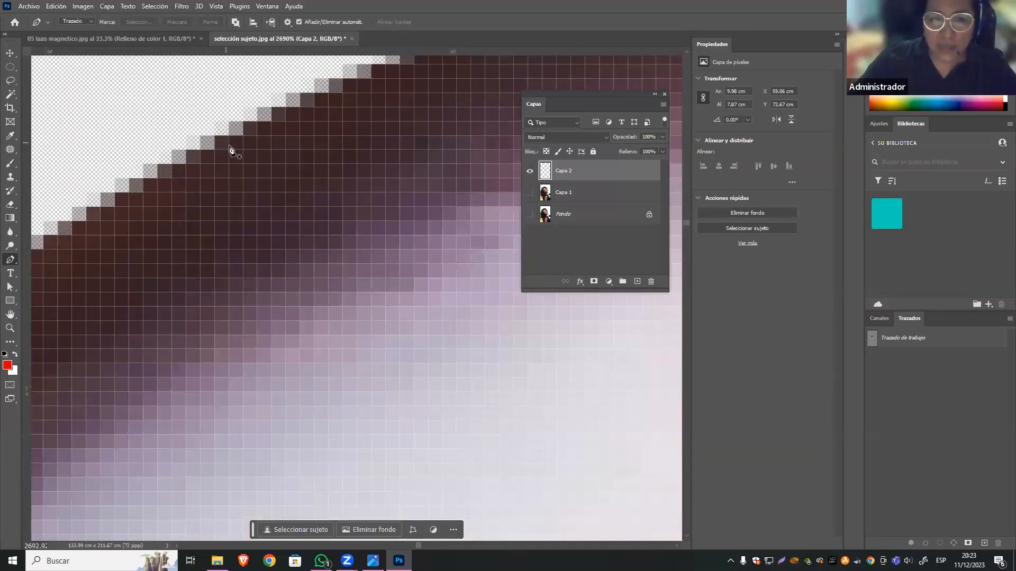
pyautogui.scroll(-18, 322, 344)
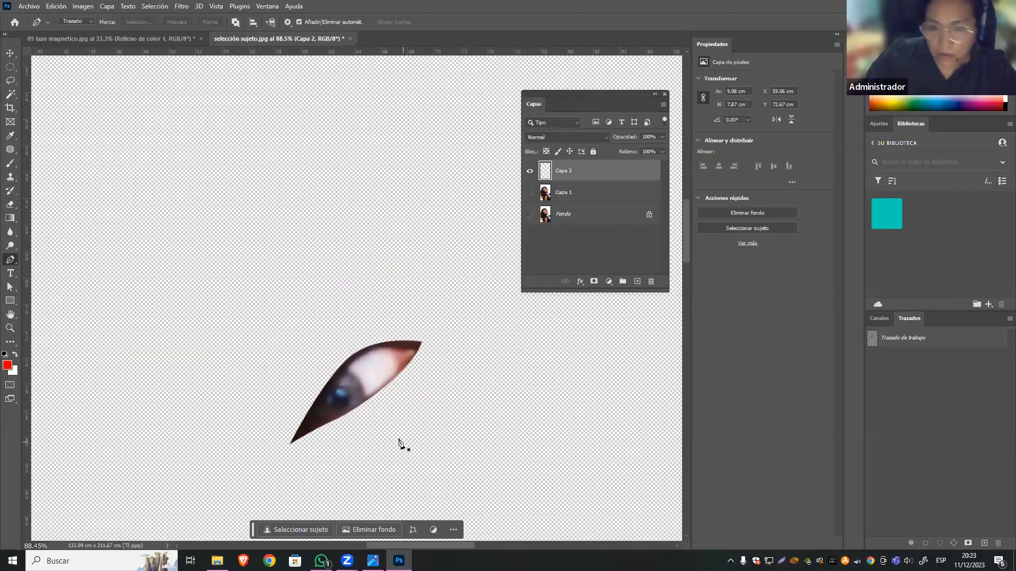
# Show Capa 1 again and delete the layer containing the eye cutout.
pyautogui.click(529, 194)
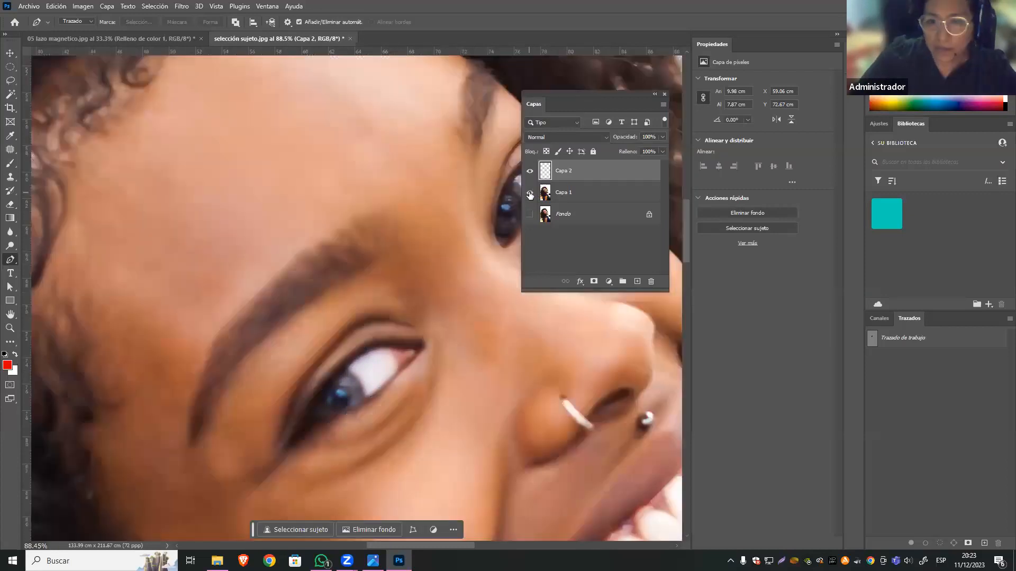
pyautogui.hotkey('ctrl', '-')
pyautogui.hotkey('ctrl', '-')
pyautogui.hotkey('ctrl', '-')
pyautogui.hotkey('ctrl', '-')
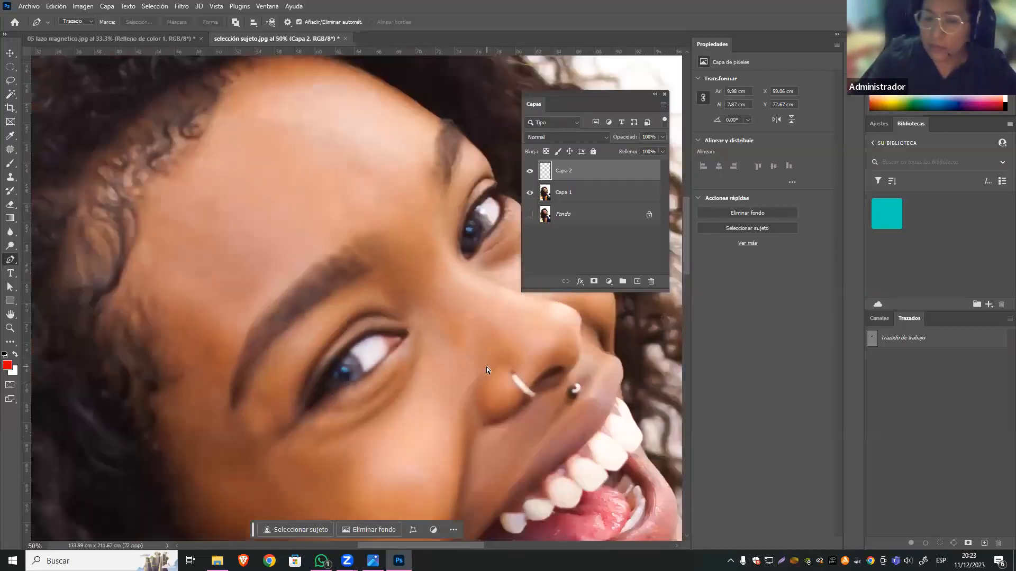
pyautogui.hotkey('ctrl', '-')
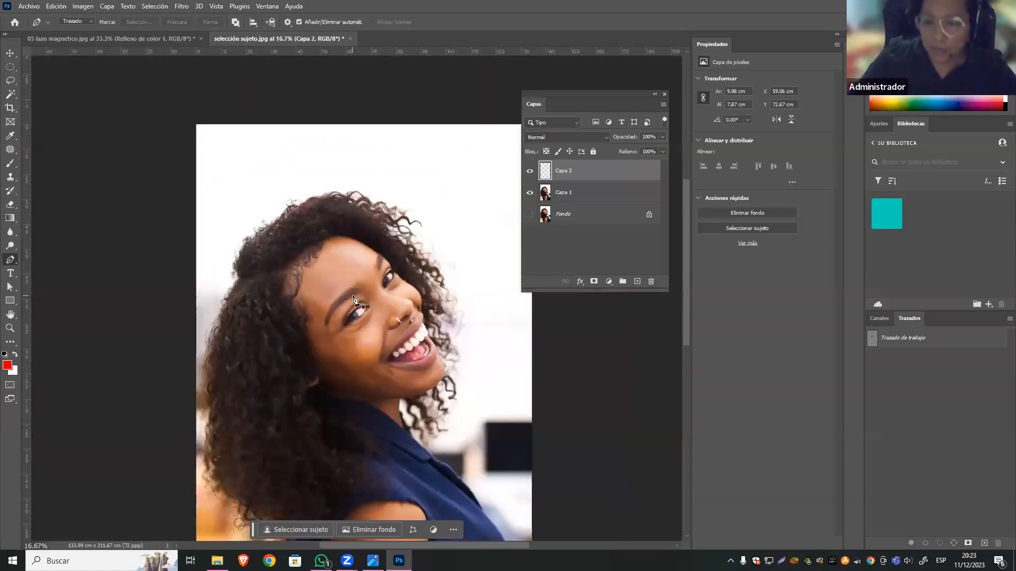
pyautogui.press('v')
pyautogui.press('Delete')
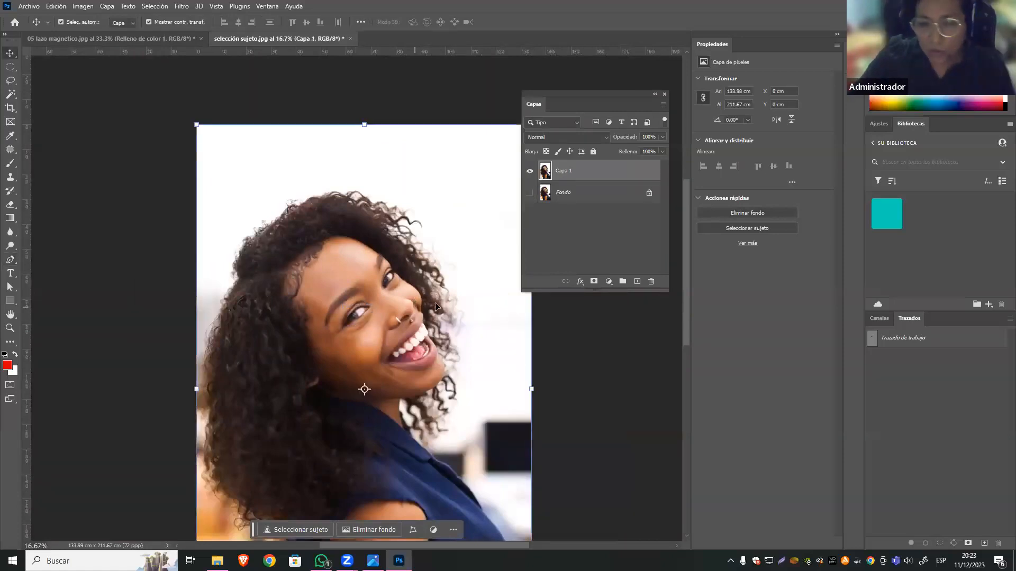
pyautogui.press('z')
pyautogui.moveTo(520, 377); pyautogui.dragTo(526, 381)
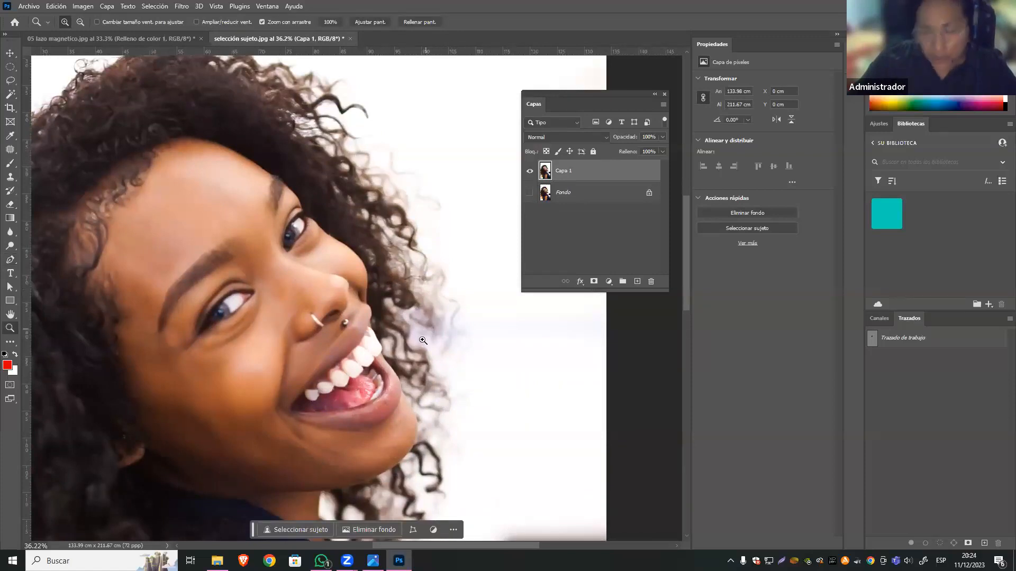
pyautogui.hotkey('ctrl', '-')
pyautogui.hotkey('ctrl', '-')
pyautogui.hotkey('ctrl', '-')
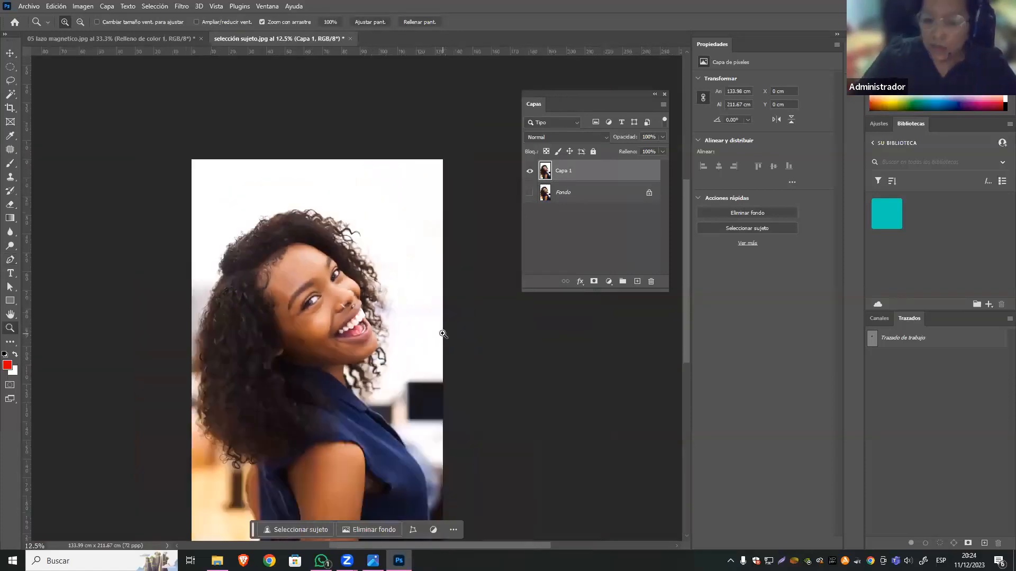
pyautogui.hotkey('ctrl', '-')
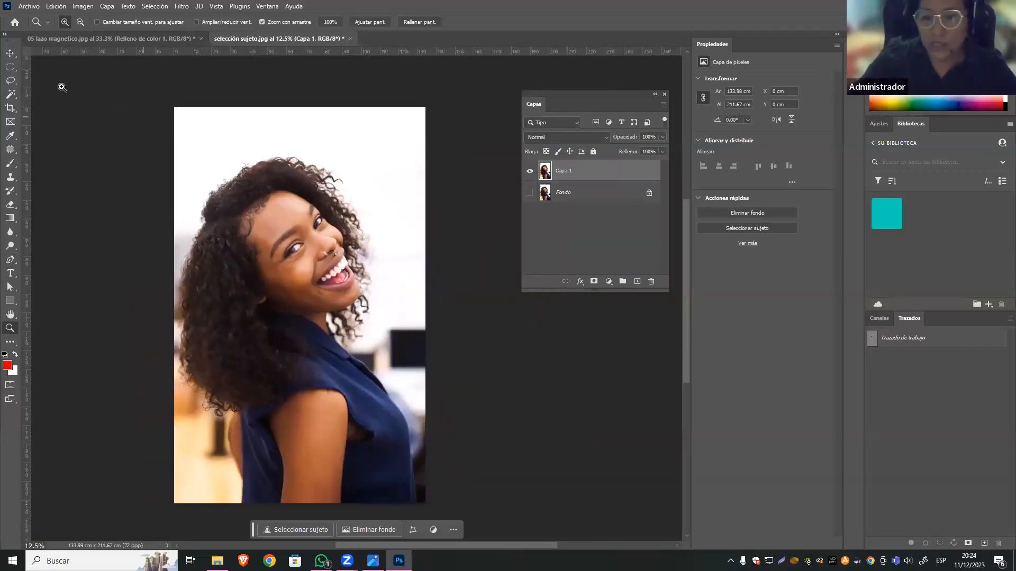
pyautogui.click(12, 55)
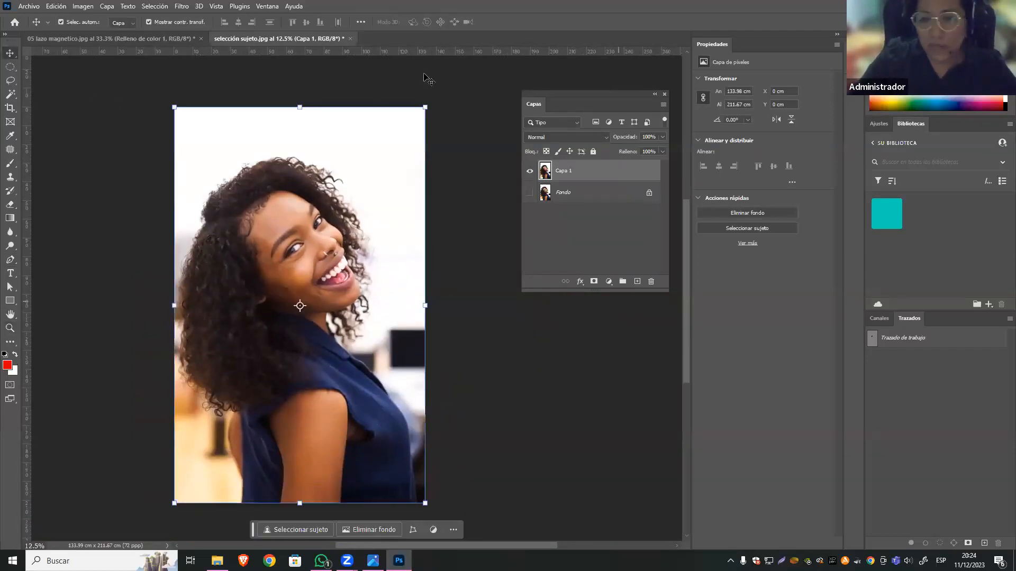
pyautogui.click(11, 69)
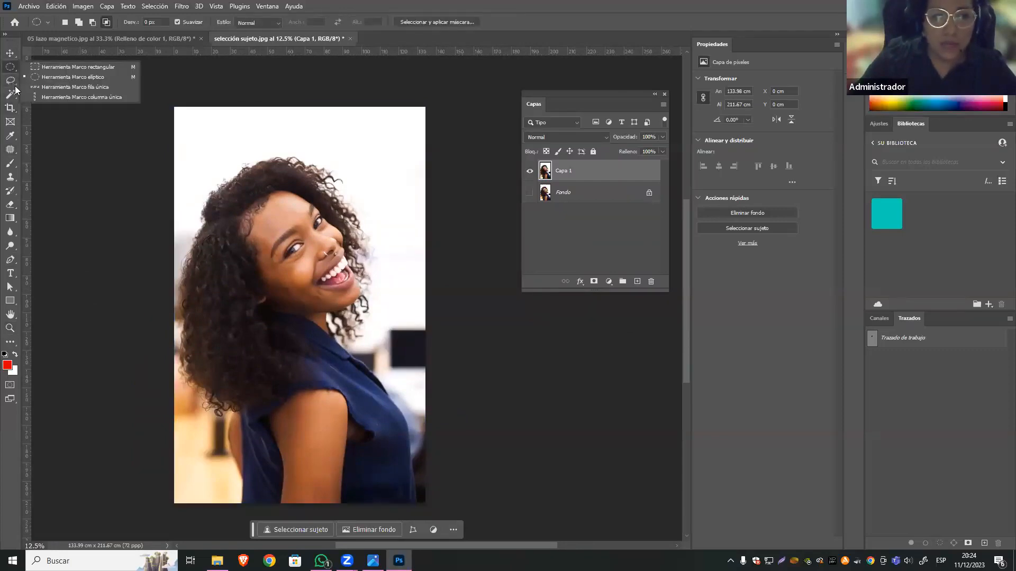
pyautogui.click(12, 93)
pyautogui.press('m')
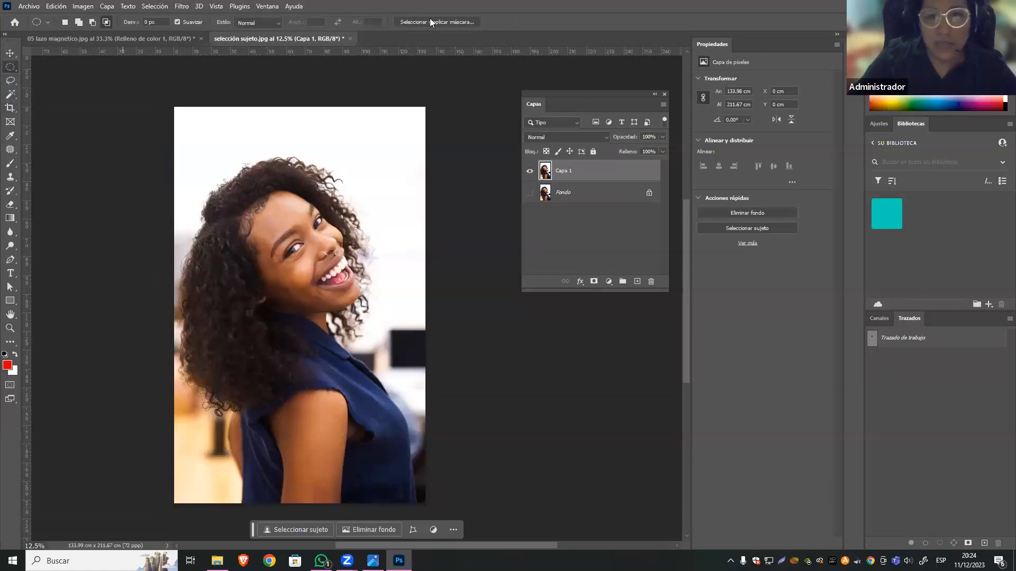
pyautogui.click(10, 82)
pyautogui.click(10, 97)
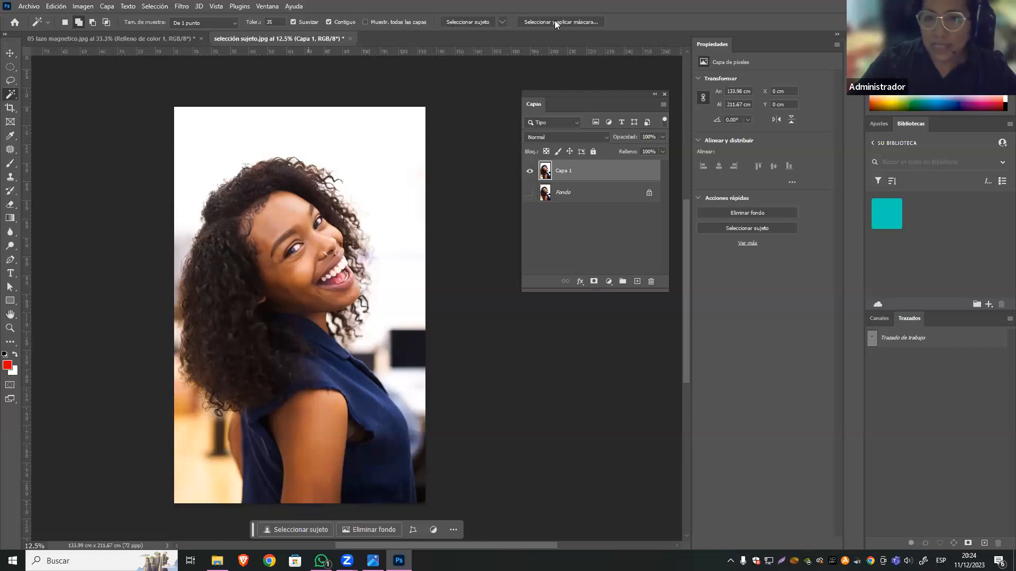
# Start Select and Mask on Capa 1 from the Quick Selection tool and make the red overlay semi-transparent.
pyautogui.rightClick(11, 95)
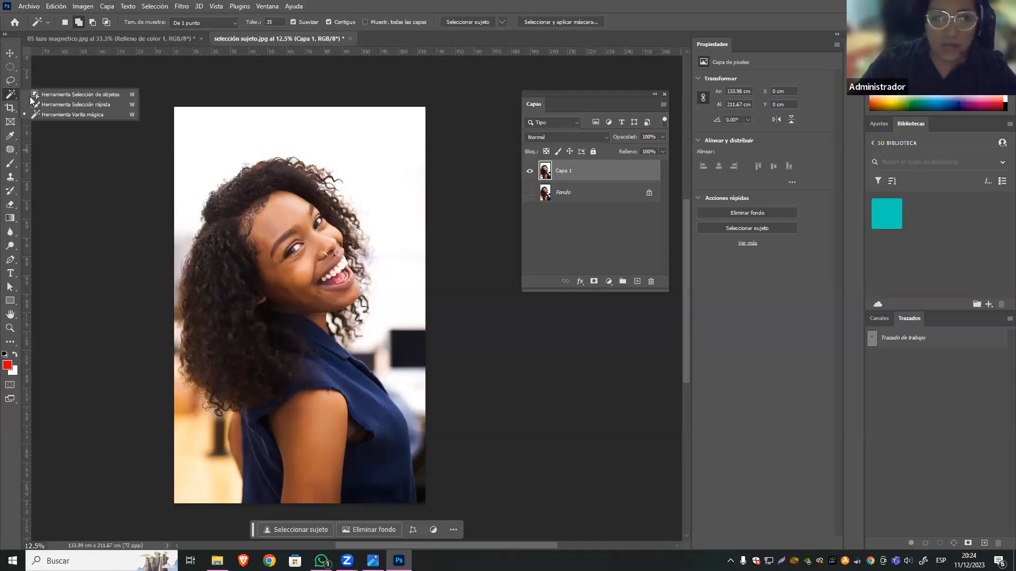
pyautogui.click(65, 105)
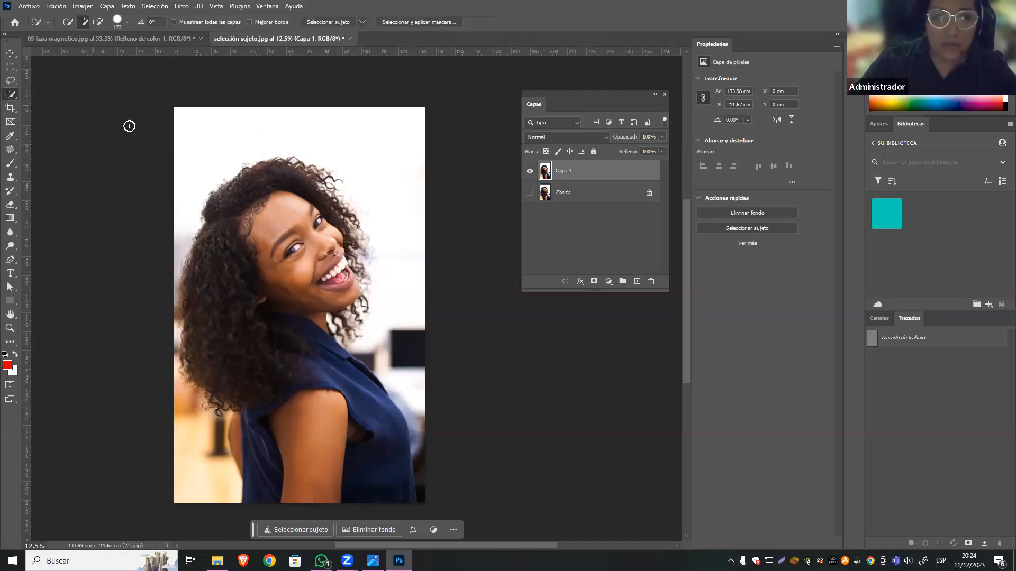
pyautogui.click(436, 24)
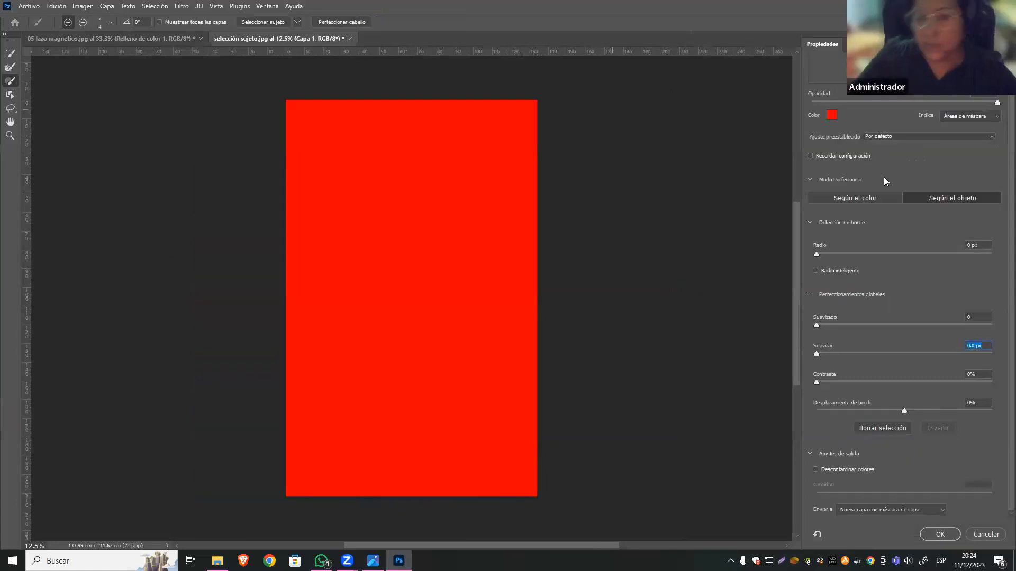
pyautogui.click(949, 102)
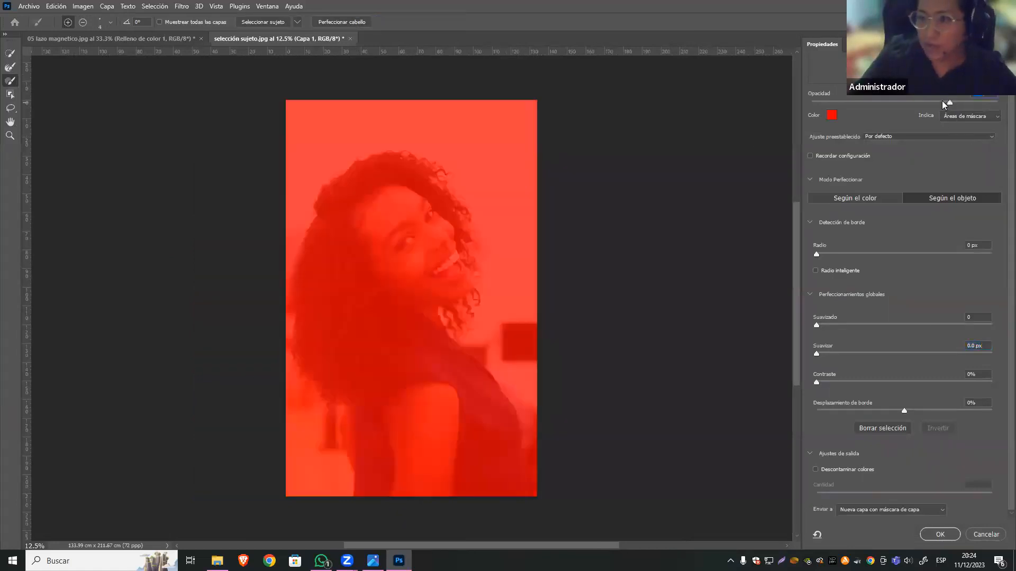
pyautogui.click(942, 101)
pyautogui.moveTo(941, 101); pyautogui.dragTo(935, 102)
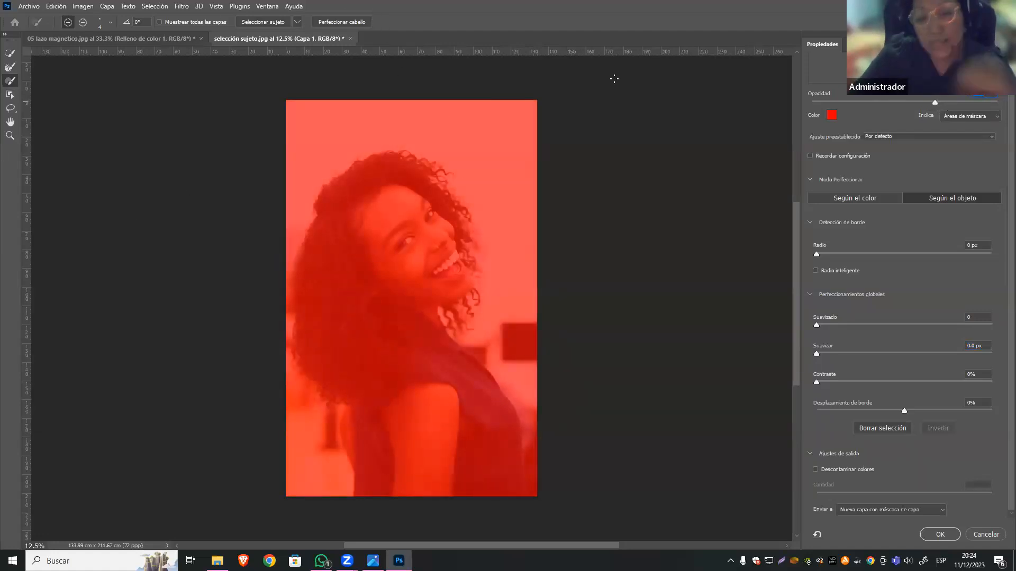
# Select the woman automatically with Select Subject and return the red overlay to full opacity.
pyautogui.click(250, 23)
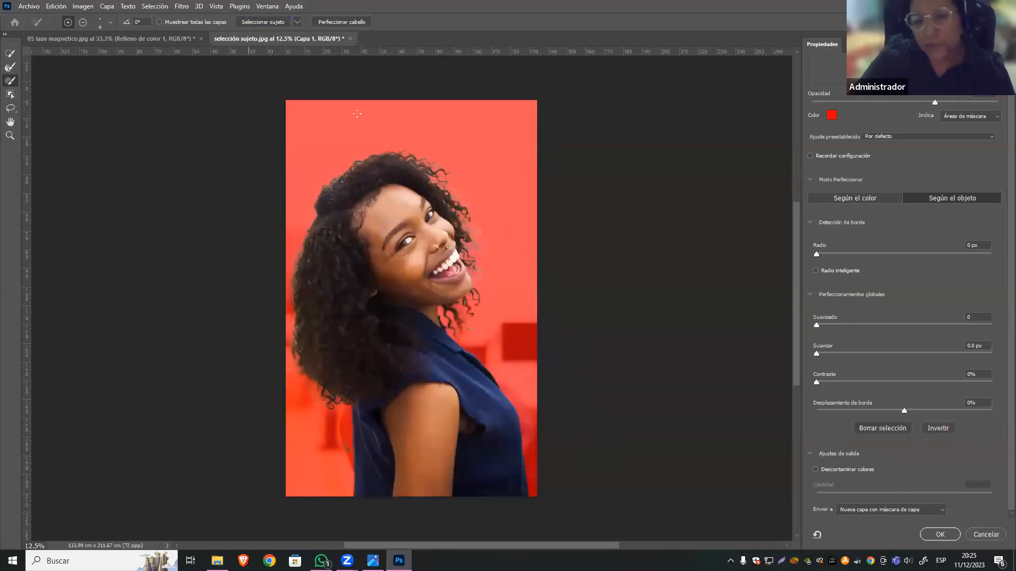
pyautogui.moveTo(935, 101); pyautogui.dragTo(997, 101)
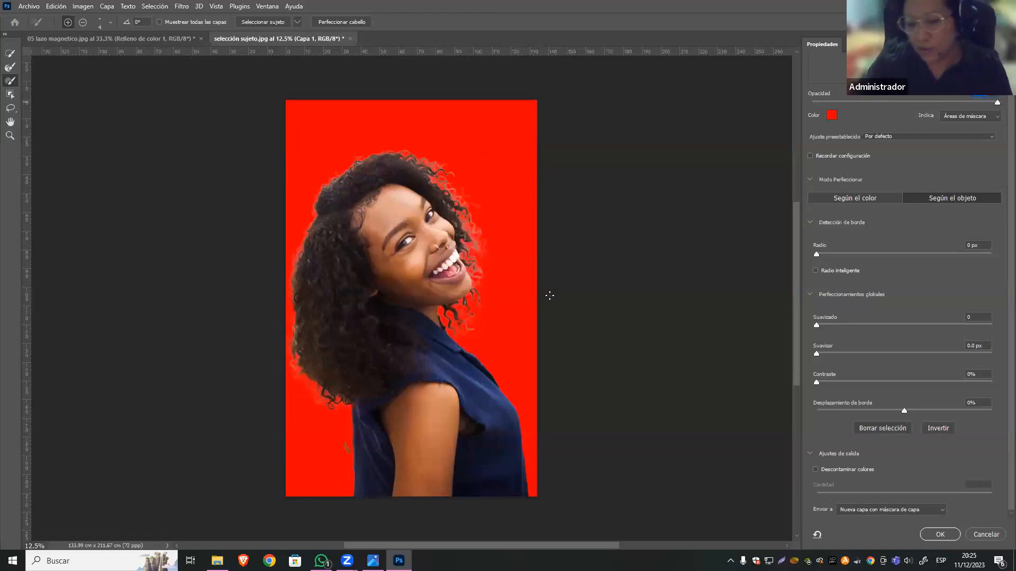
# Refine the edges of the woman's hair and decontaminate the colors with an amount of 60%.
pyautogui.hotkey('ctrl', '+')
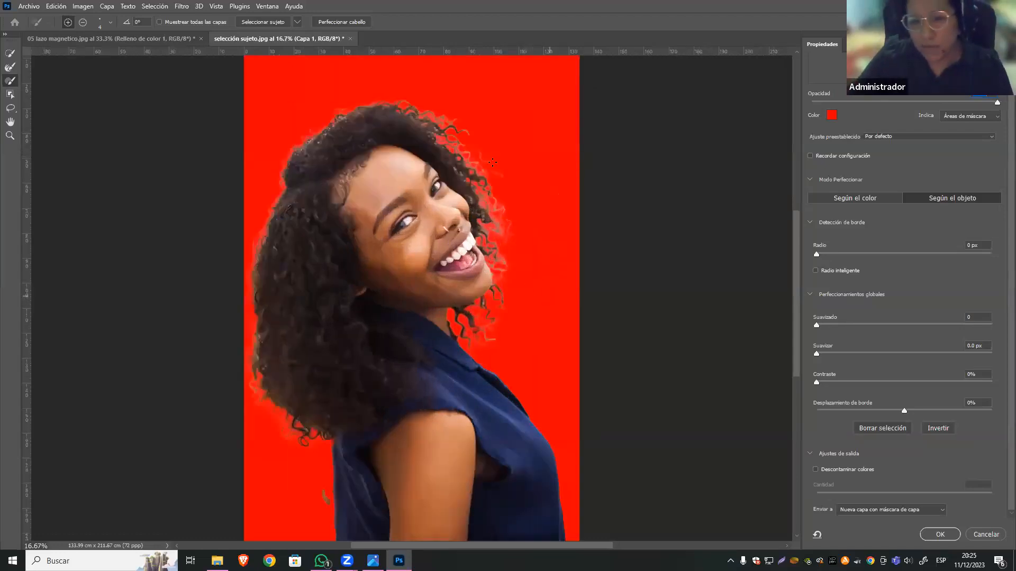
pyautogui.click(345, 22)
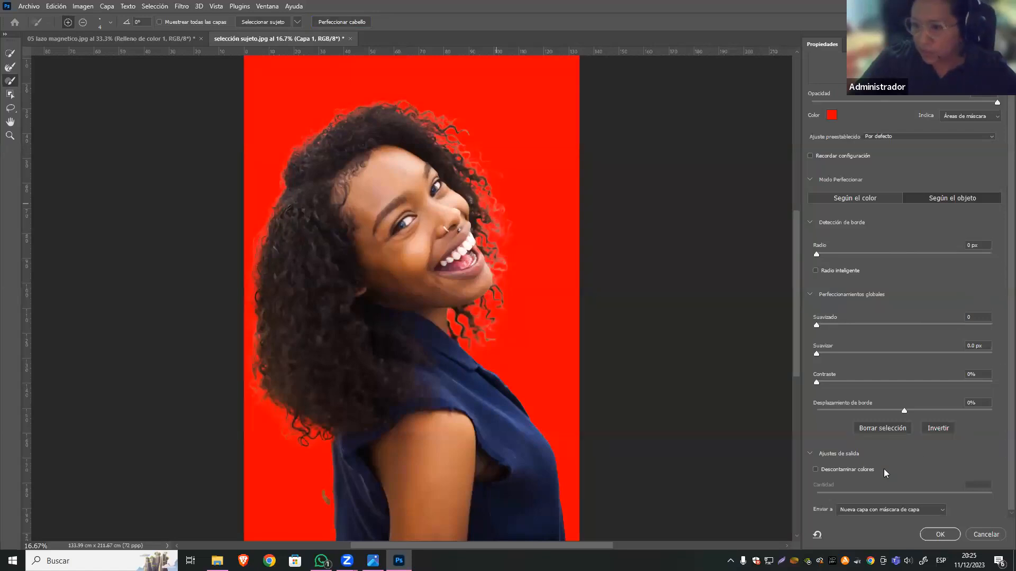
pyautogui.click(814, 468)
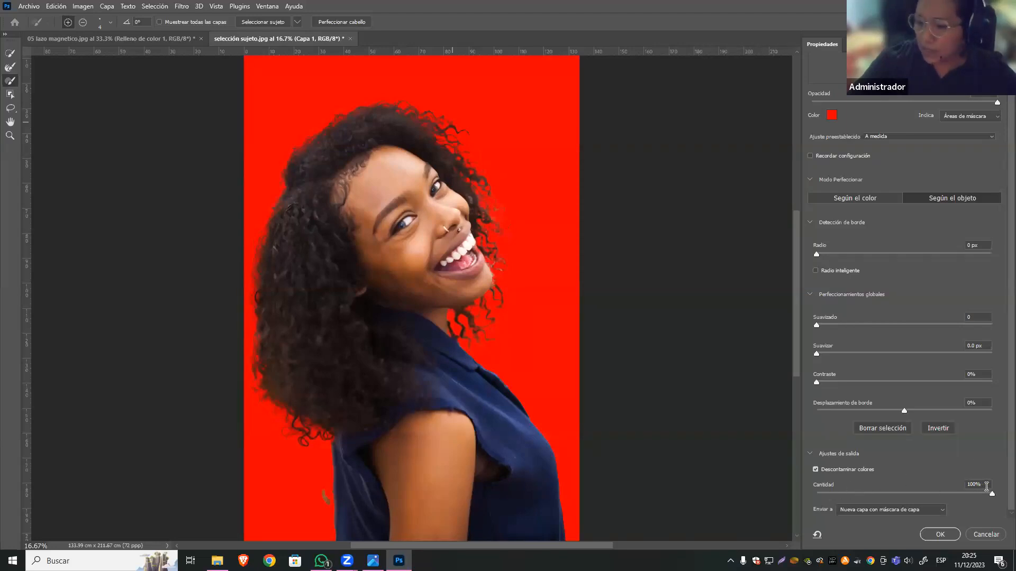
pyautogui.write('6')
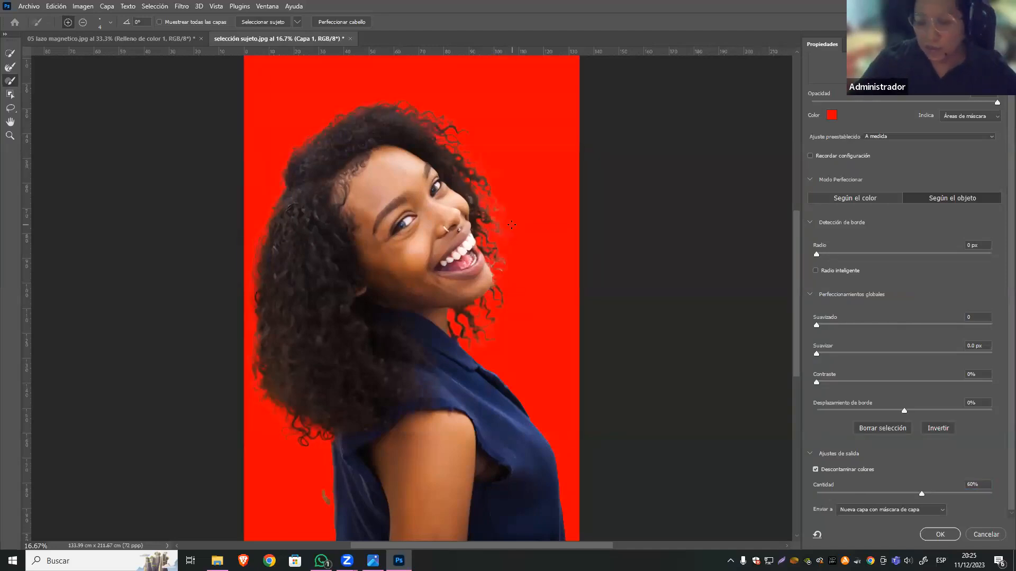
# Examine the selection edges along the curls, face and blouse up close against the red overlay.
pyautogui.hotkey('ctrl', '+')
pyautogui.hotkey('ctrl', '+')
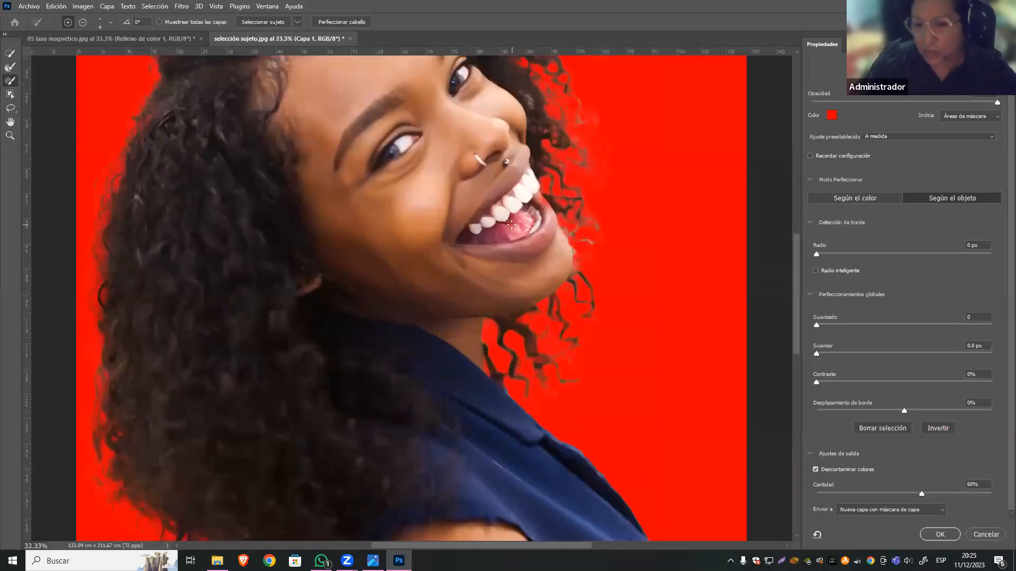
pyautogui.hotkey('ctrl', '+')
pyautogui.hotkey('ctrl', '+')
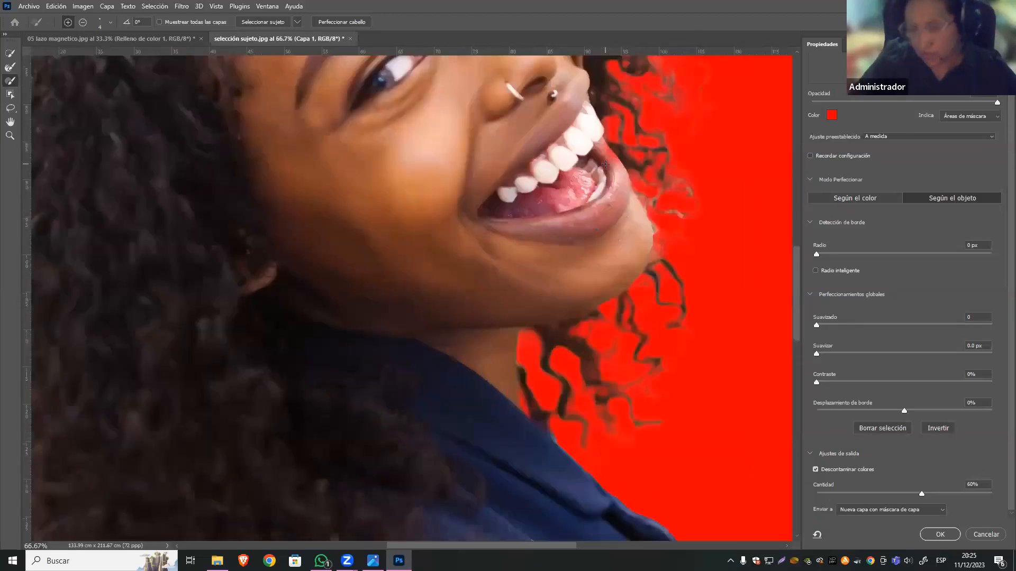
pyautogui.moveTo(423, 261); pyautogui.dragTo(338, 304)
pyautogui.moveTo(351, 149); pyautogui.dragTo(696, 222)
pyautogui.moveTo(365, 365); pyautogui.dragTo(594, 256)
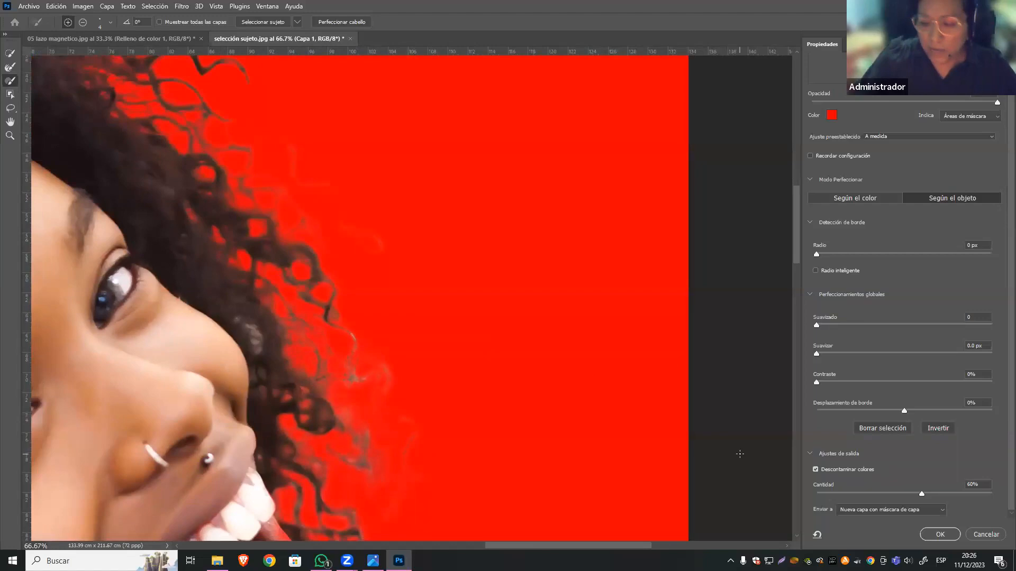
pyautogui.hotkey('ctrl', '-')
pyautogui.hotkey('ctrl', '-')
pyautogui.hotkey('ctrl', '-')
pyautogui.hotkey('ctrl', '-')
pyautogui.hotkey('ctrl', '-')
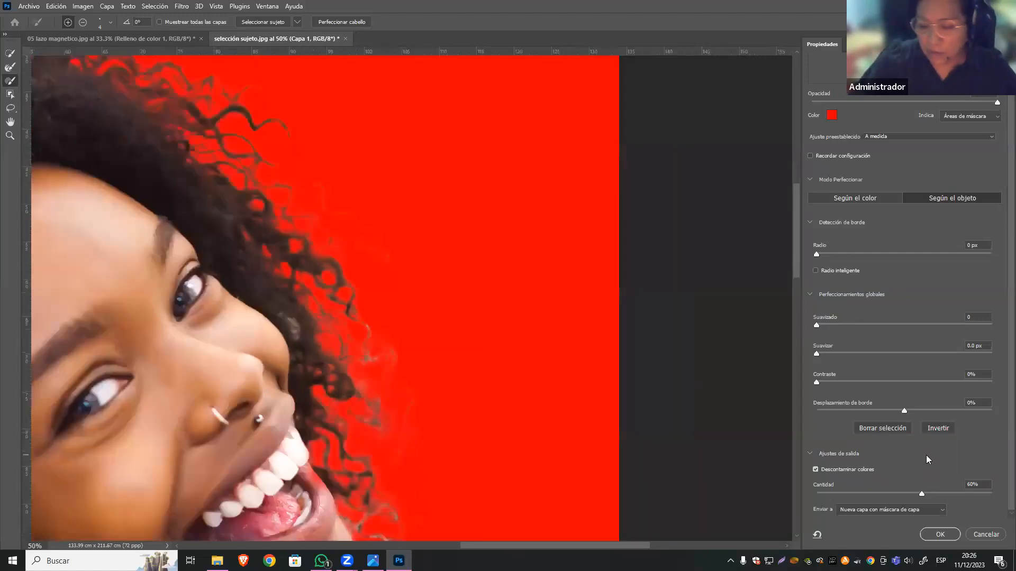
pyautogui.scroll(-3, 374, 475)
pyautogui.scroll(4, 374, 475)
pyautogui.scroll(-1, 374, 475)
pyautogui.moveTo(383, 367); pyautogui.dragTo(408, 202)
pyautogui.scroll(3, 291, 368)
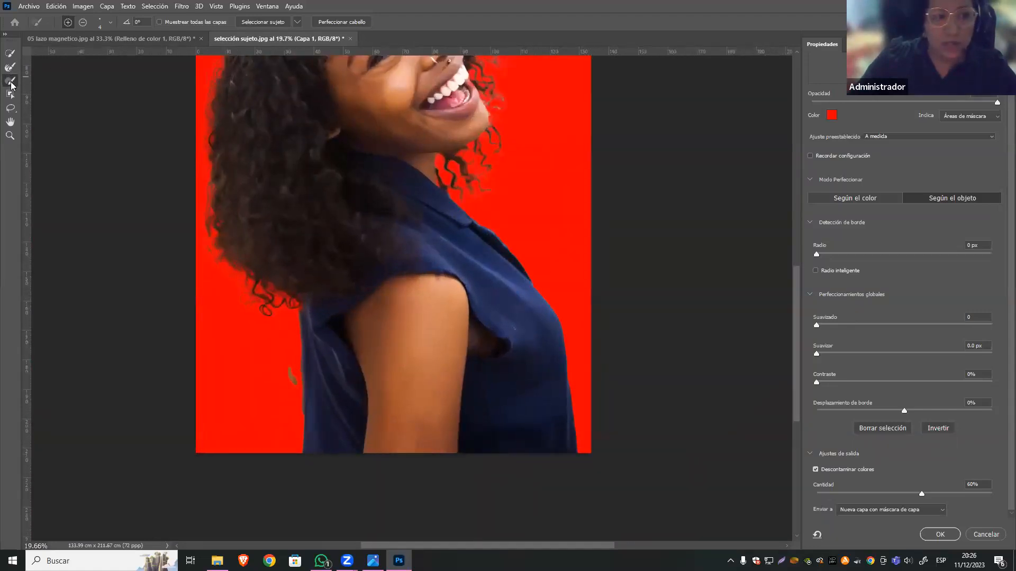
# Paint the missing part of the far arm behind the blouse back into the selection with a 126 px brush.
pyautogui.click(110, 22)
pyautogui.click(88, 51)
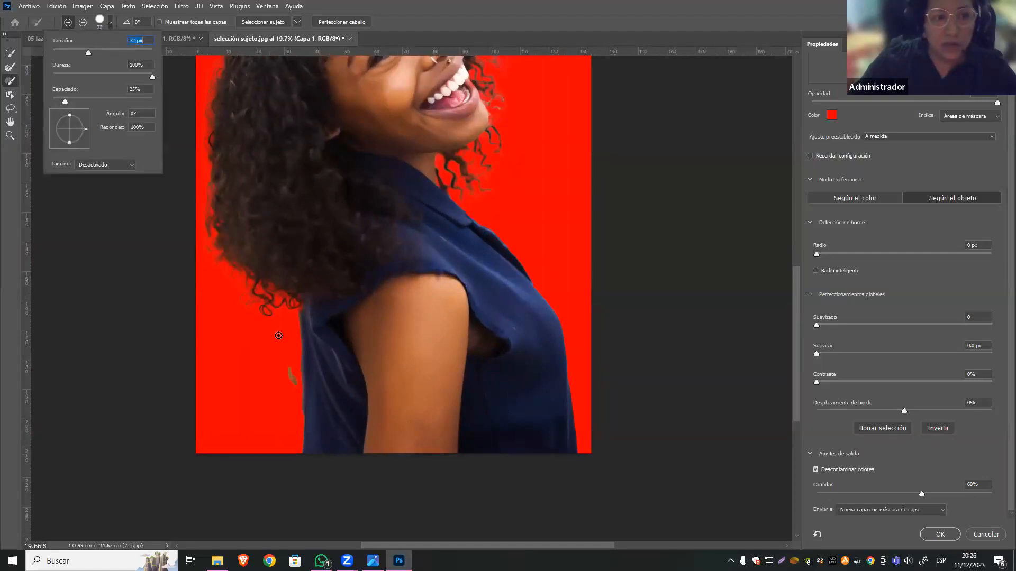
pyautogui.click(109, 53)
pyautogui.moveTo(296, 366); pyautogui.dragTo(299, 381)
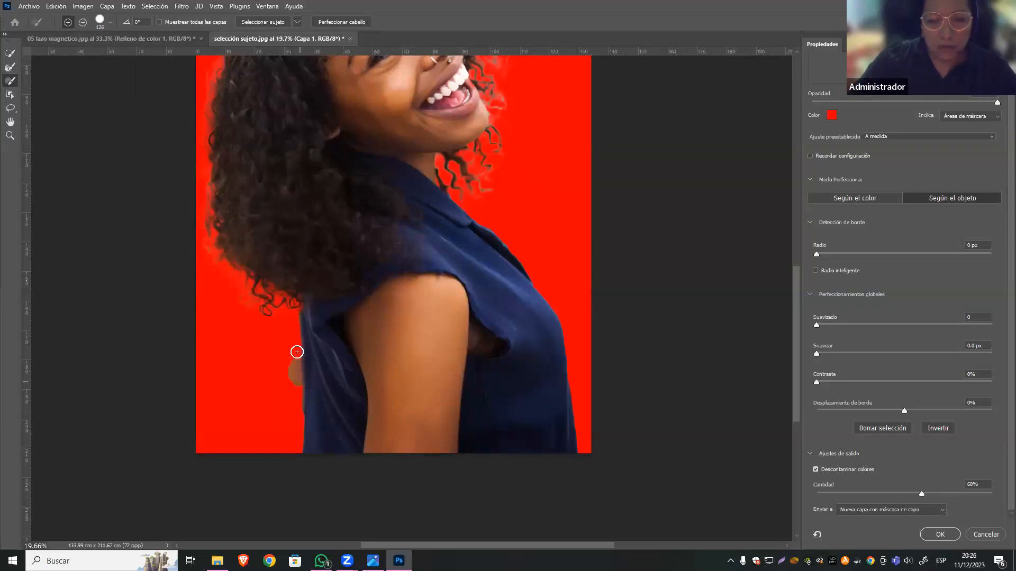
pyautogui.moveTo(306, 332); pyautogui.dragTo(301, 381)
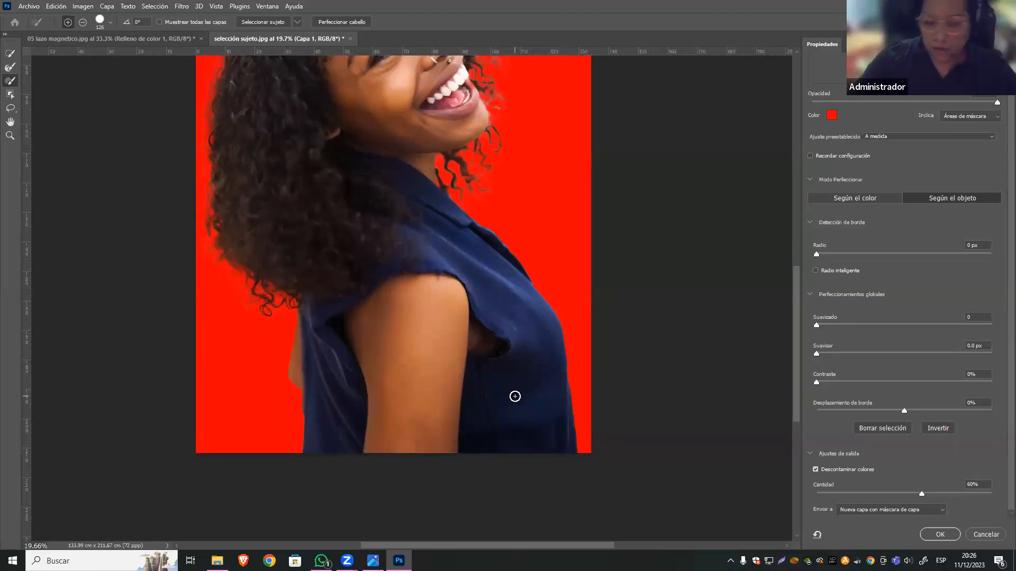
# Apply the refined selection, outputting it as a new layer with a layer mask.
pyautogui.hotkey('ctrl', '-')
pyautogui.hotkey('ctrl', '-')
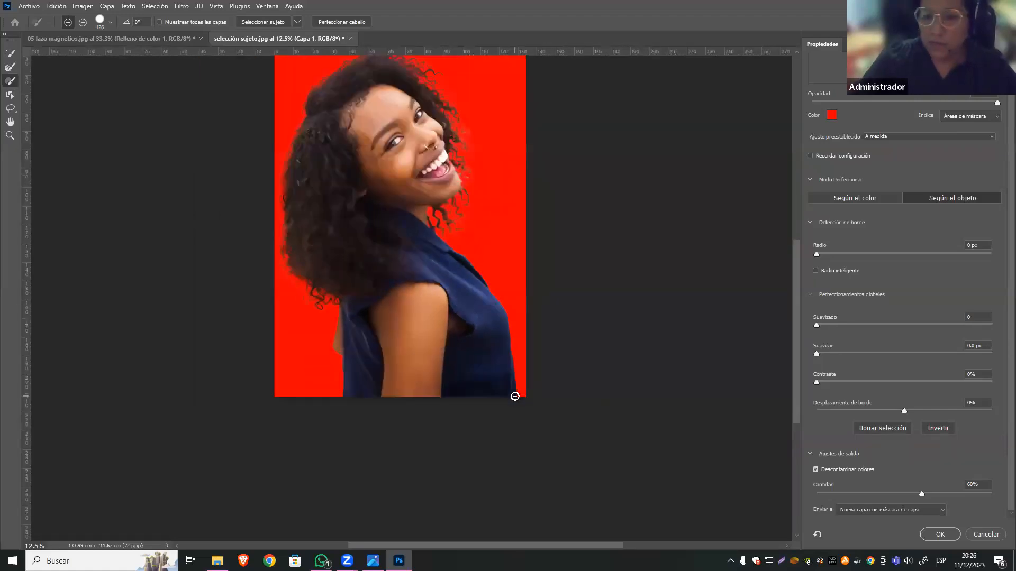
pyautogui.click(945, 537)
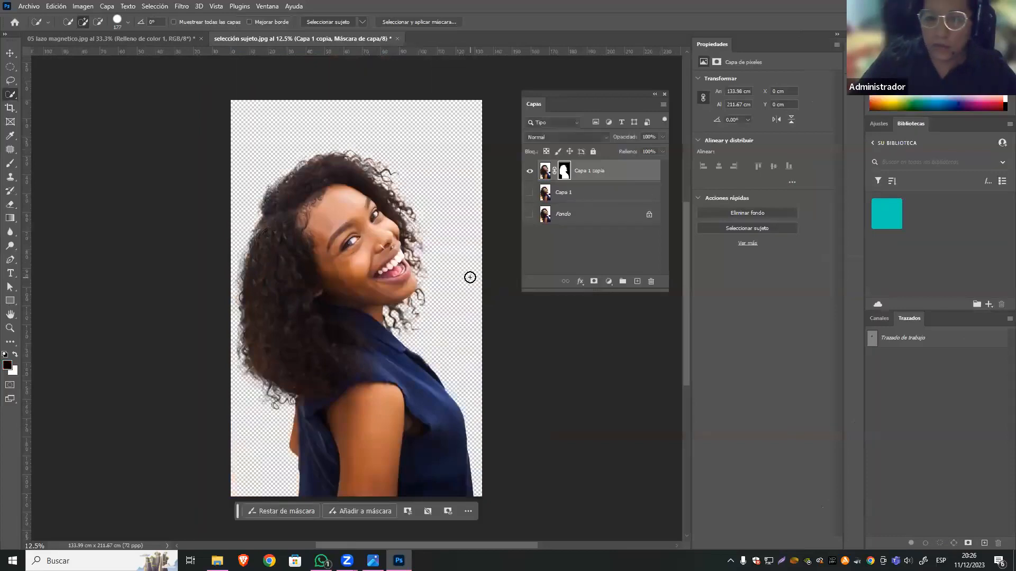
# Add a linear gradient fill layer beneath the cutout, using the cyan-to-magenta preset from the Púrpuras group.
pyautogui.click(608, 201)
pyautogui.click(637, 282)
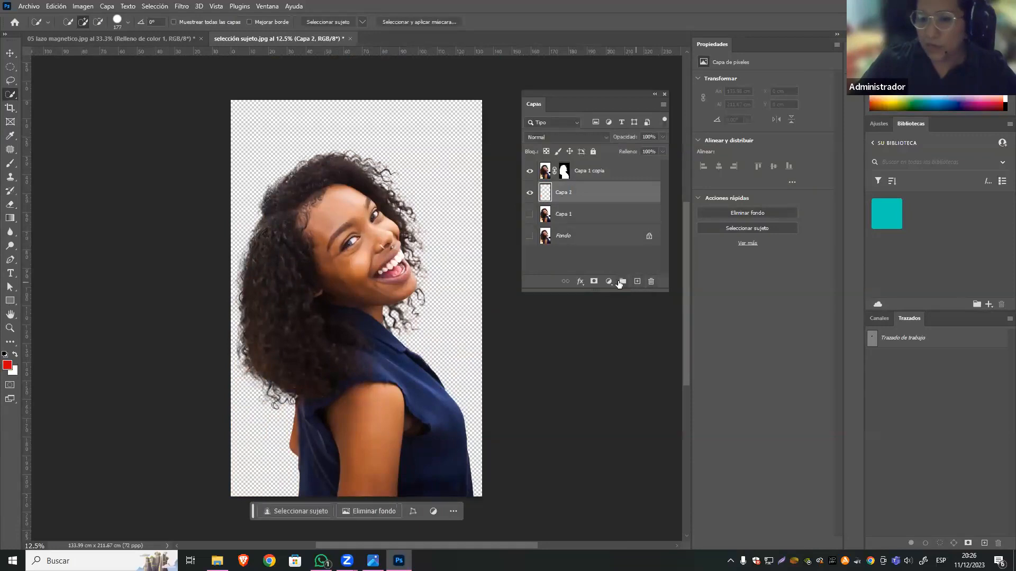
pyautogui.click(608, 282)
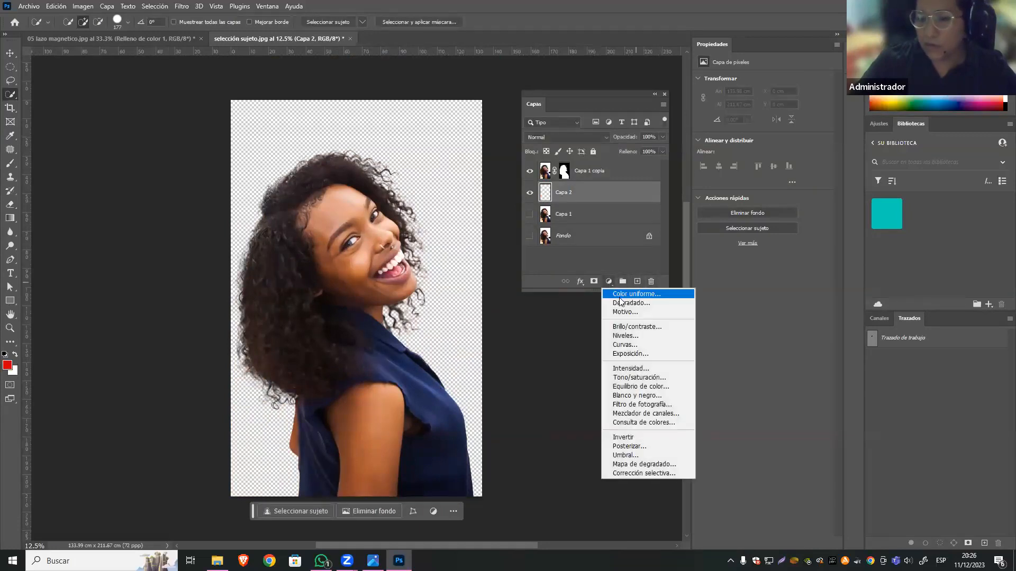
pyautogui.click(638, 301)
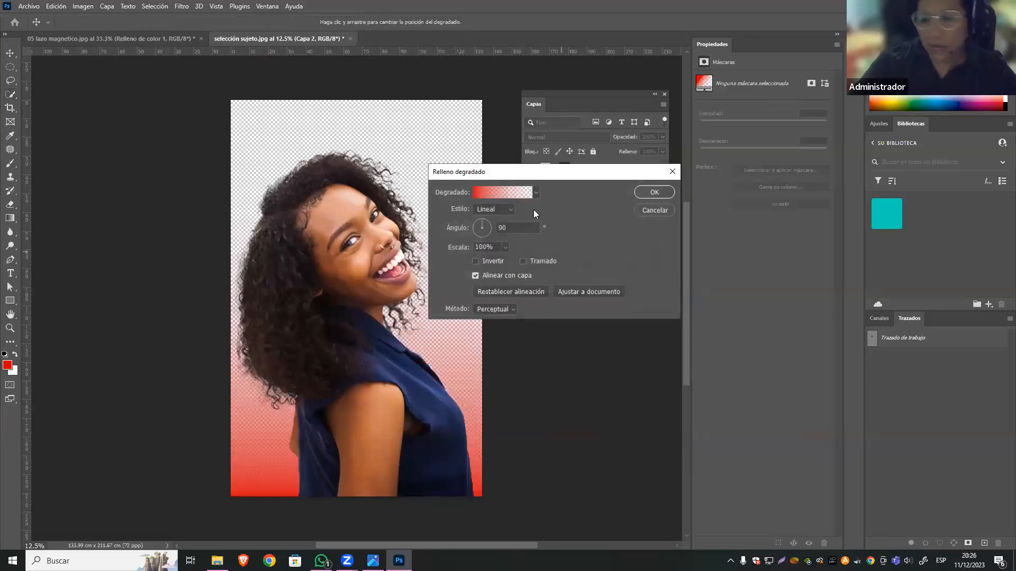
pyautogui.click(536, 193)
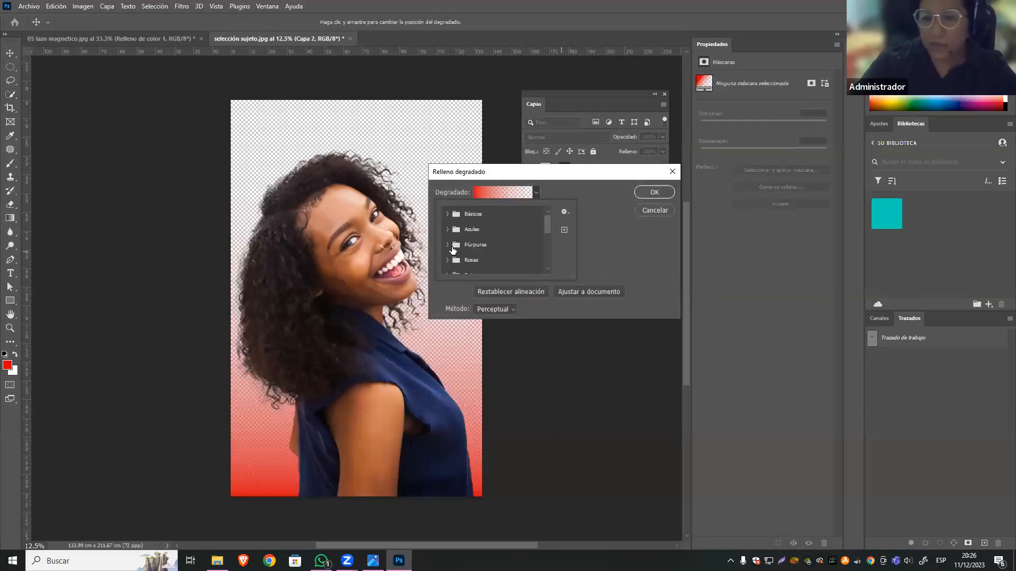
pyautogui.click(448, 245)
pyautogui.click(477, 262)
pyautogui.click(655, 193)
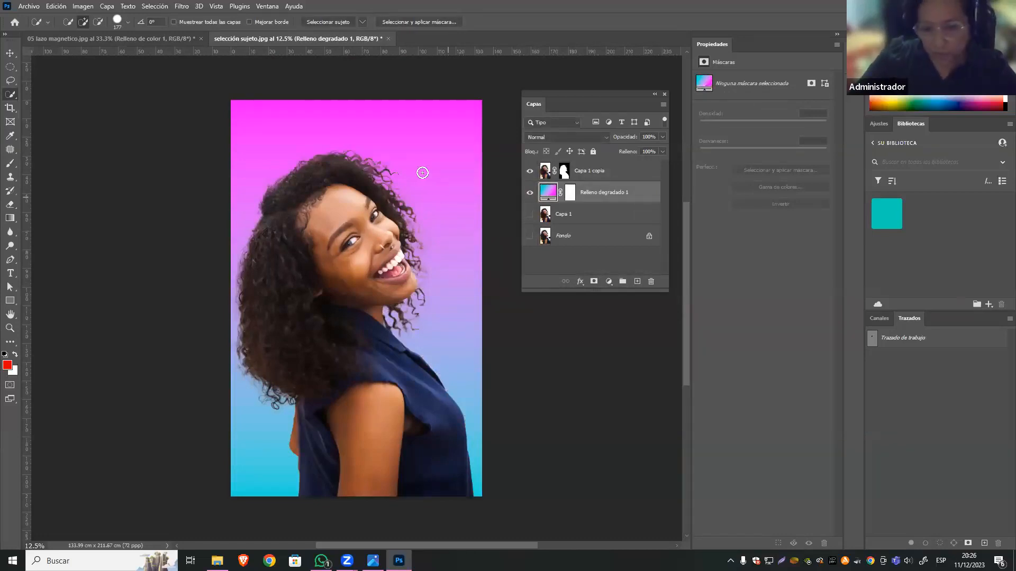
# Examine the cutout's curly hair edges up close against the gradient background.
pyautogui.scroll(5, 420, 169)
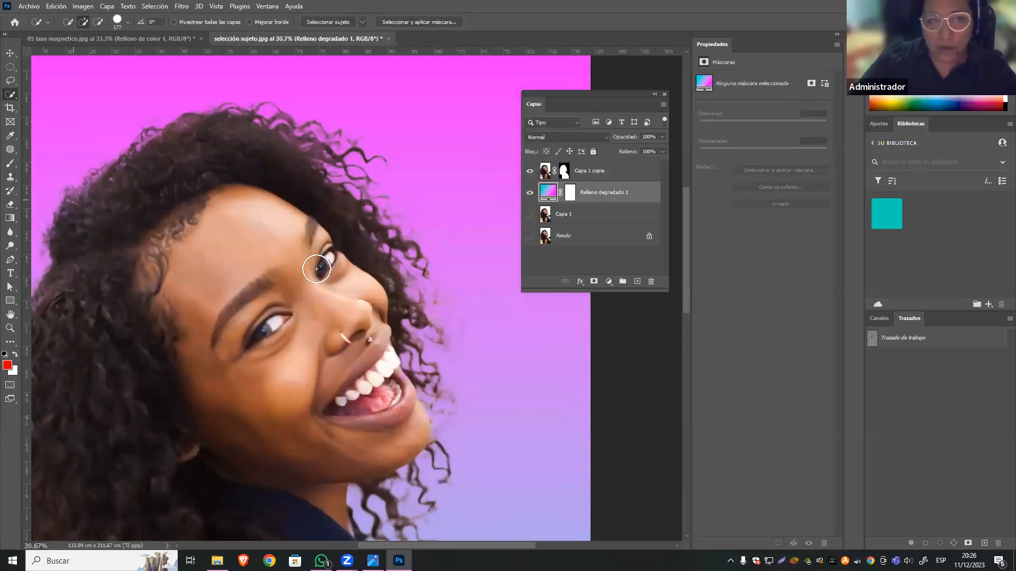
pyautogui.moveTo(291, 383); pyautogui.dragTo(424, 348)
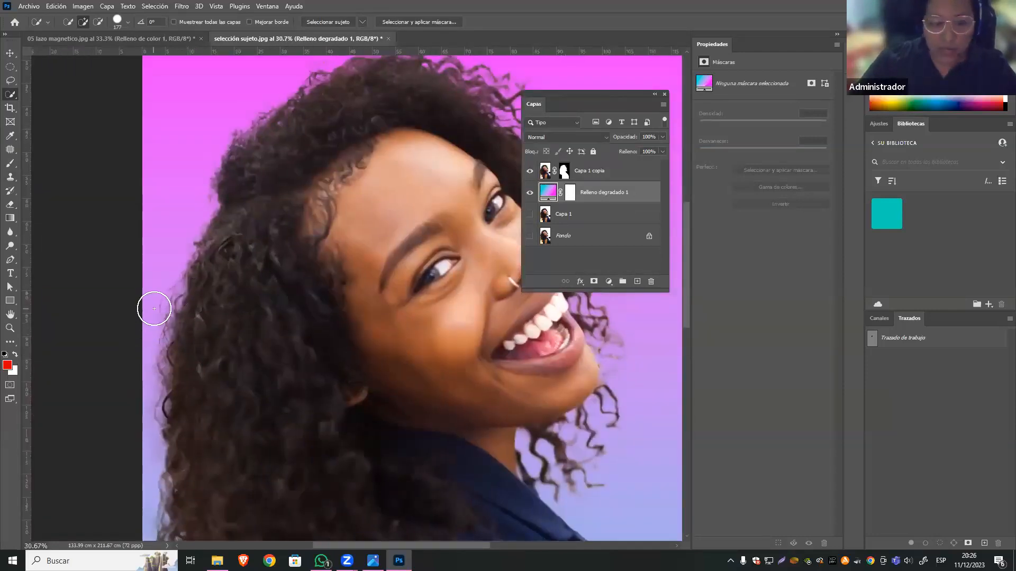
pyautogui.scroll(2, 175, 303)
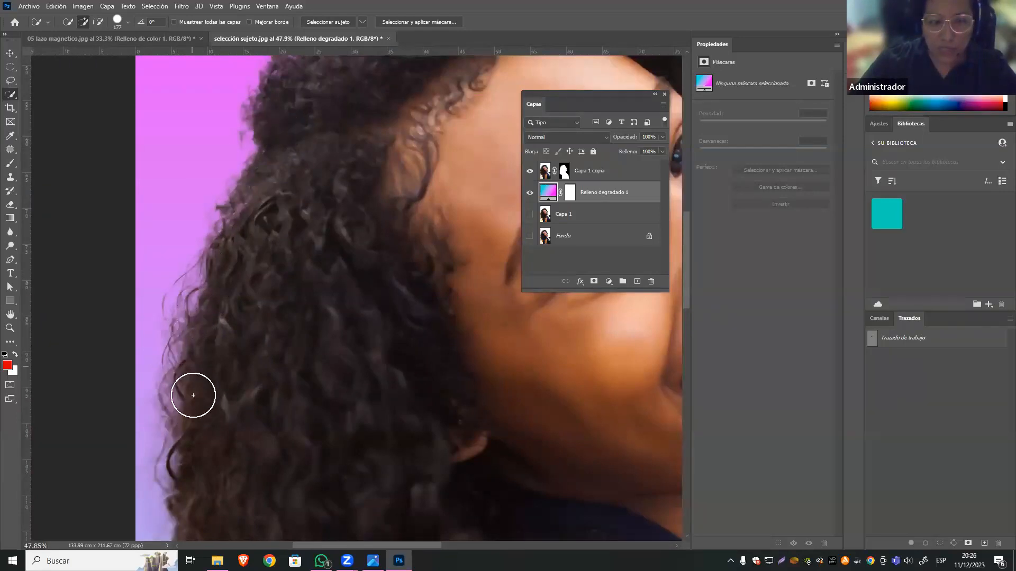
pyautogui.scroll(-2, 221, 439)
pyautogui.scroll(-3, 204, 270)
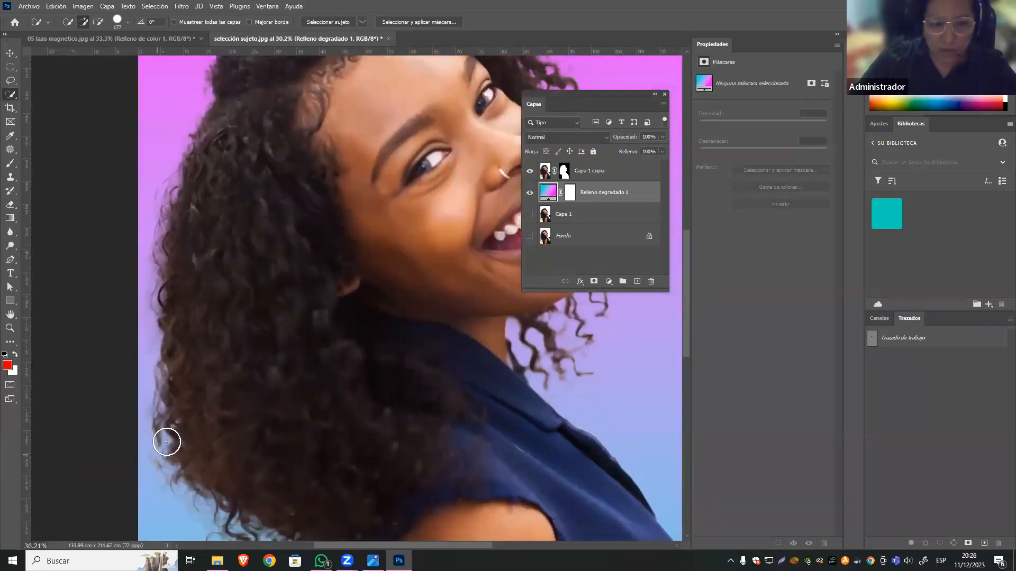
pyautogui.scroll(2, 166, 442)
pyautogui.scroll(-2, 166, 442)
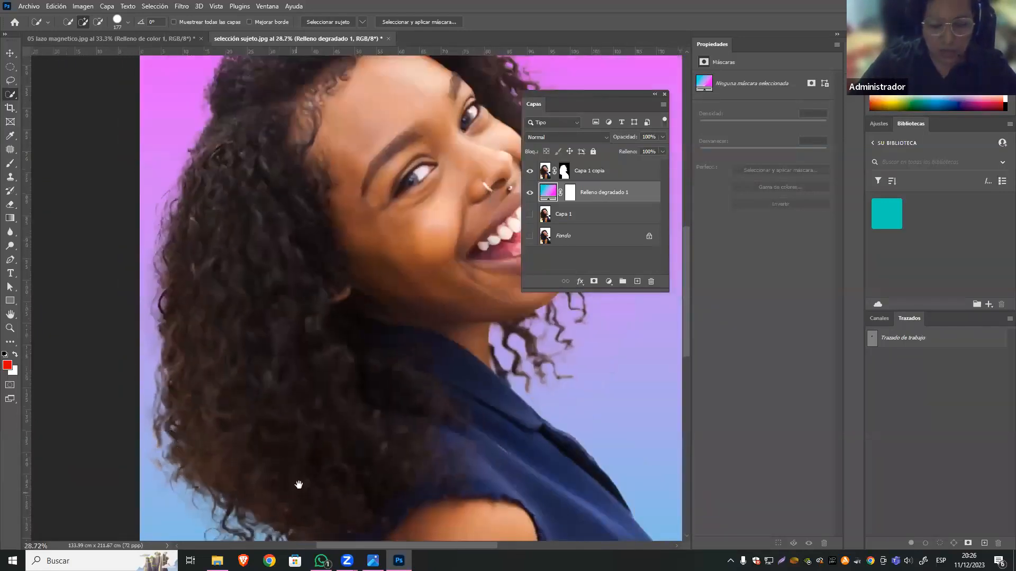
# Inspect the curls beside the mouth and chin up close, as well as the whole cutout over the gradient.
pyautogui.scroll(-3, 238, 328)
pyautogui.moveTo(361, 238); pyautogui.dragTo(239, 455)
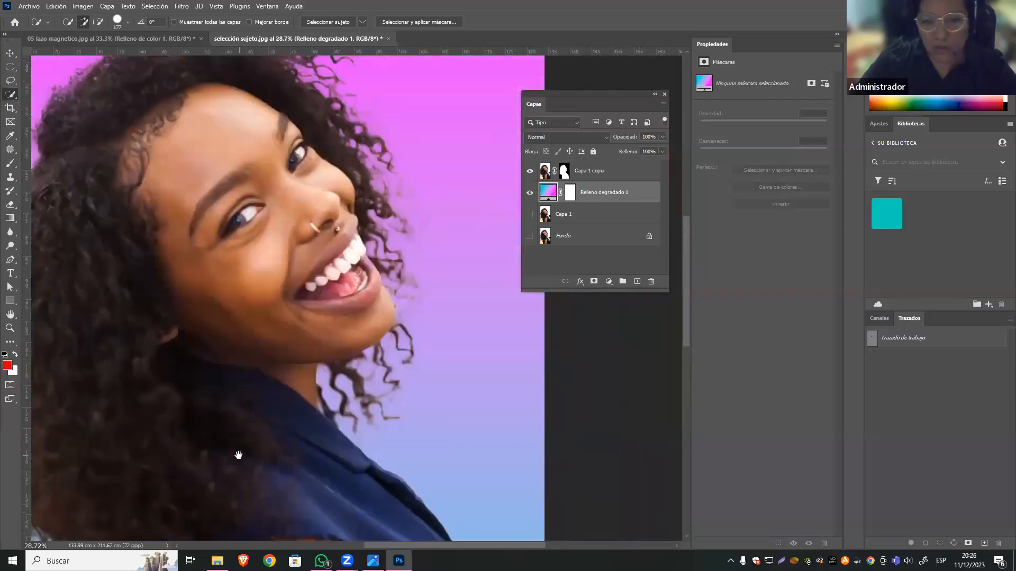
pyautogui.scroll(3, 405, 318)
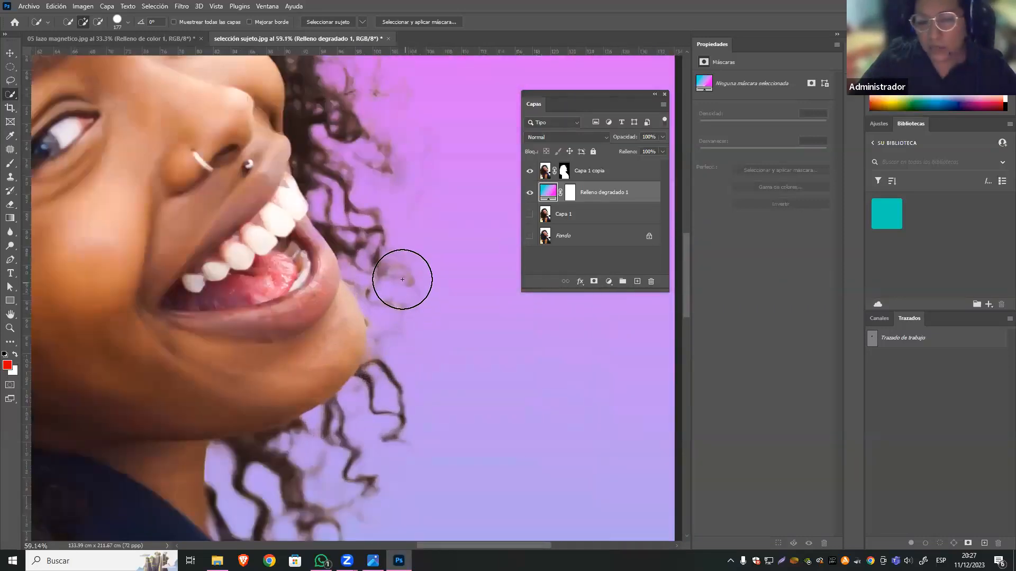
pyautogui.scroll(2, 428, 253)
pyautogui.scroll(-4, 426, 296)
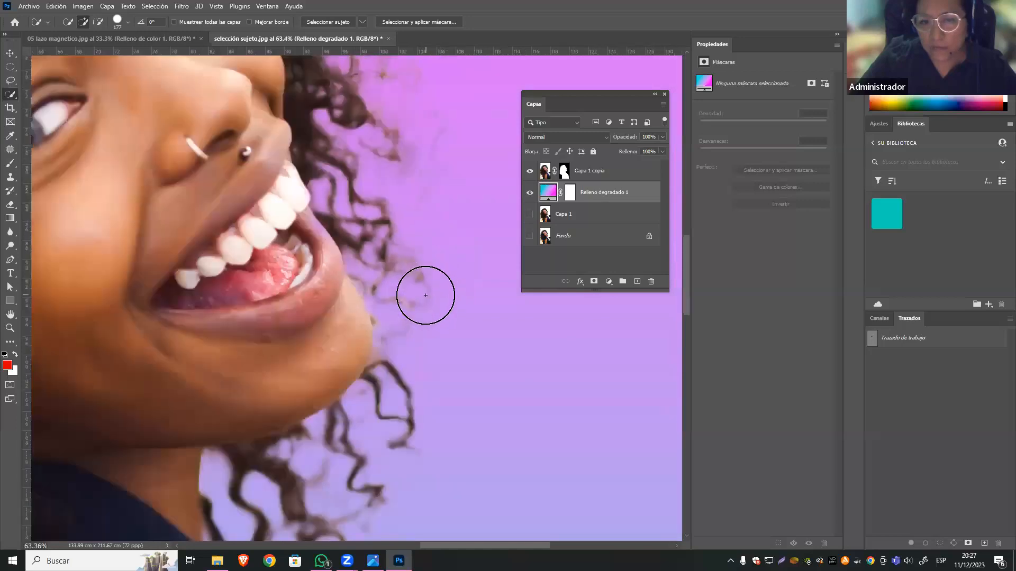
pyautogui.scroll(-3, 423, 297)
pyautogui.scroll(-3, 421, 297)
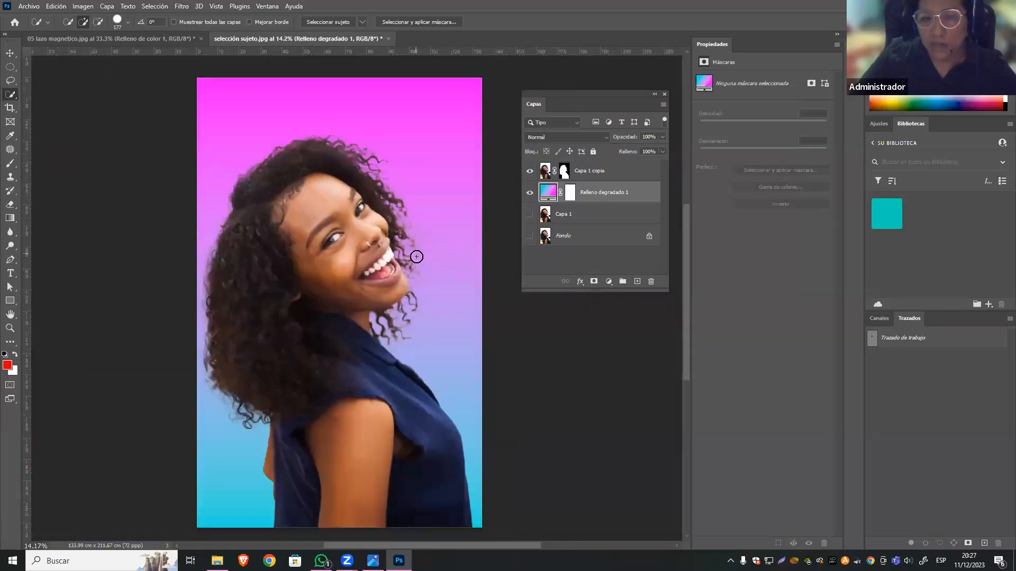
pyautogui.moveTo(381, 221); pyautogui.dragTo(352, 218)
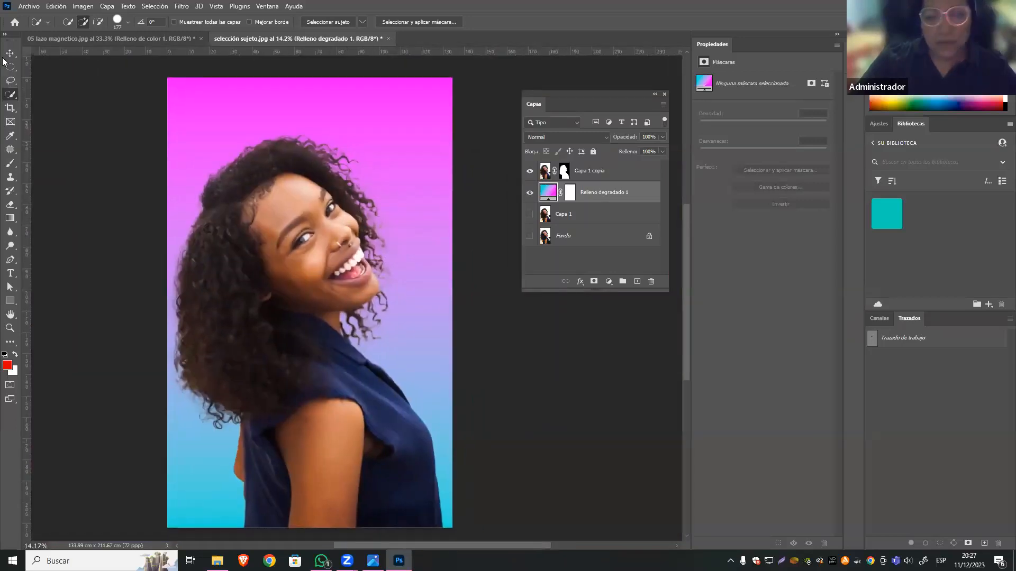
pyautogui.press('v')
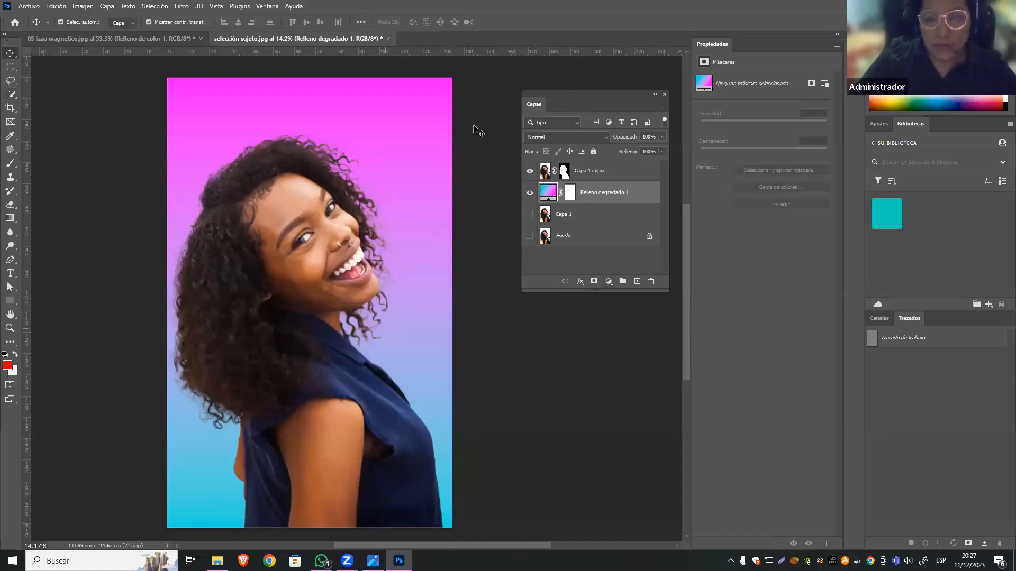
pyautogui.click(486, 93)
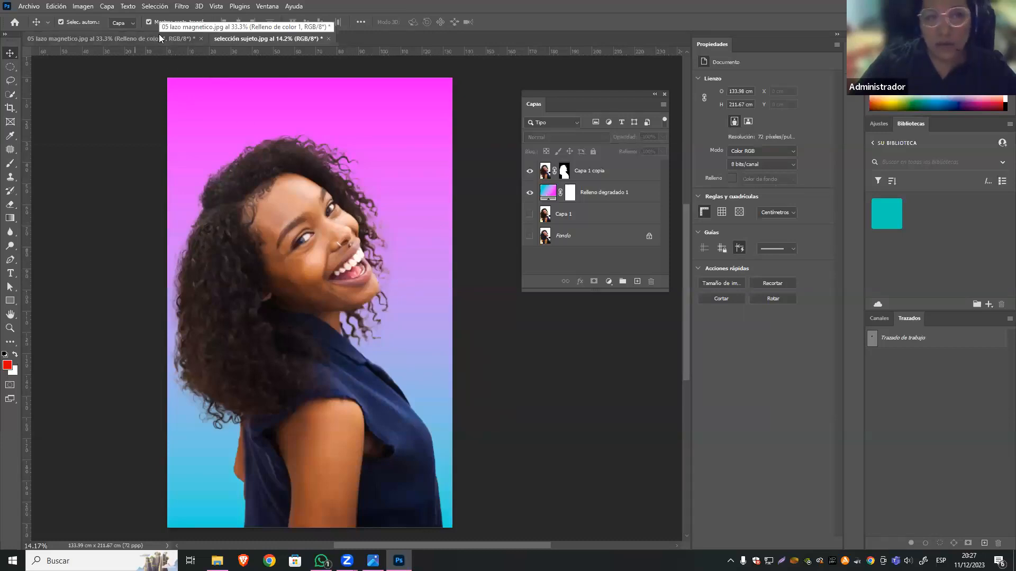
# Create a new portrait document 21 cm wide by 29.7 cm high at 150 pixels per inch.
pyautogui.click(176, 37)
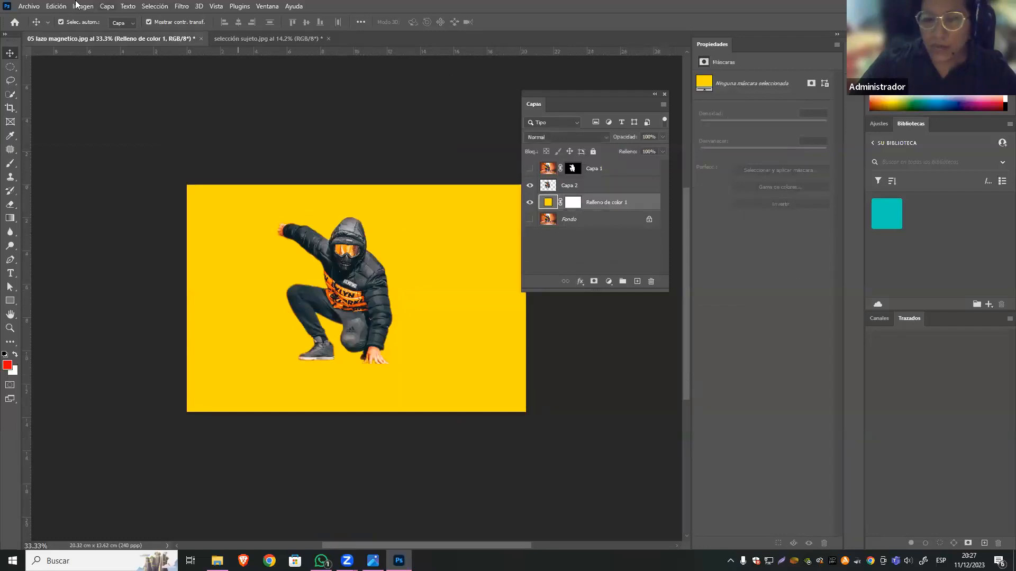
pyautogui.click(29, 6)
pyautogui.click(27, 15)
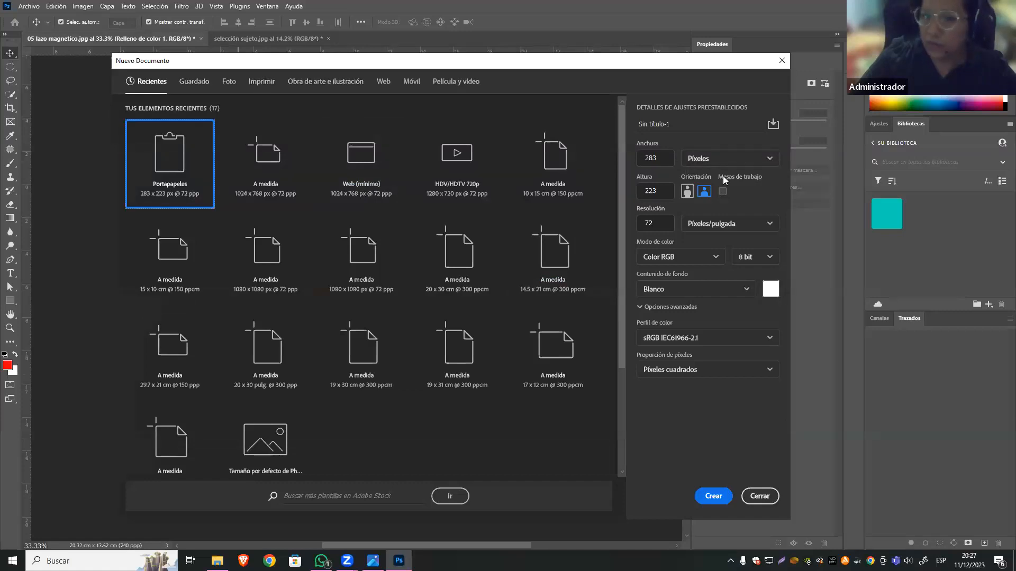
pyautogui.click(668, 160)
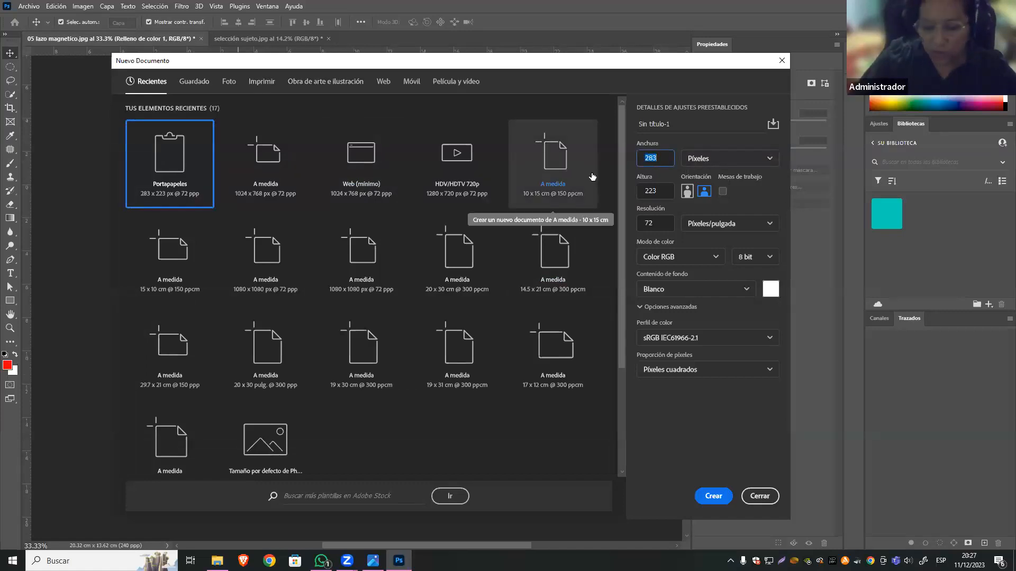
pyautogui.click(729, 158)
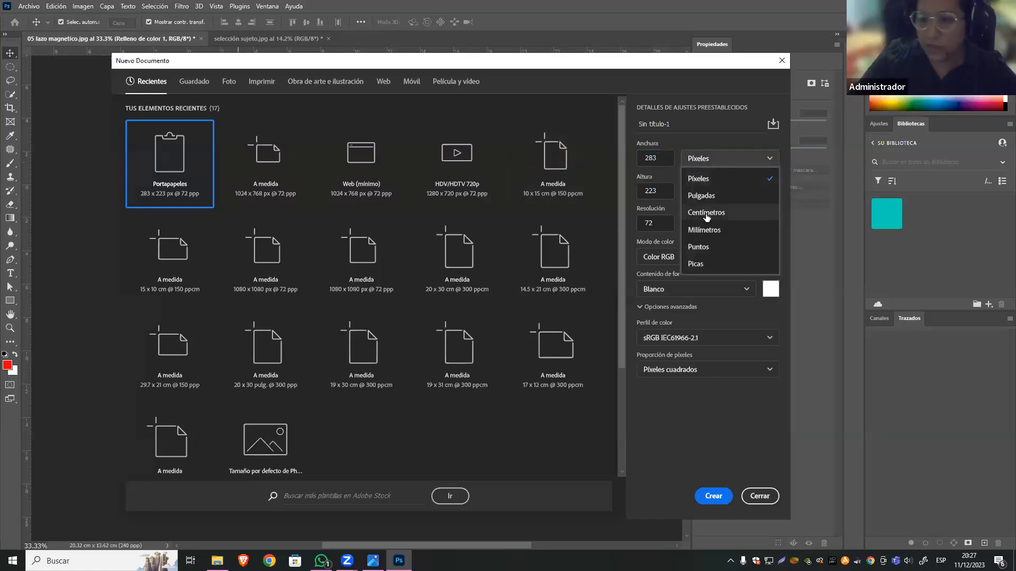
pyautogui.click(704, 212)
pyautogui.click(659, 154)
pyautogui.write('21')
pyautogui.press('Tab')
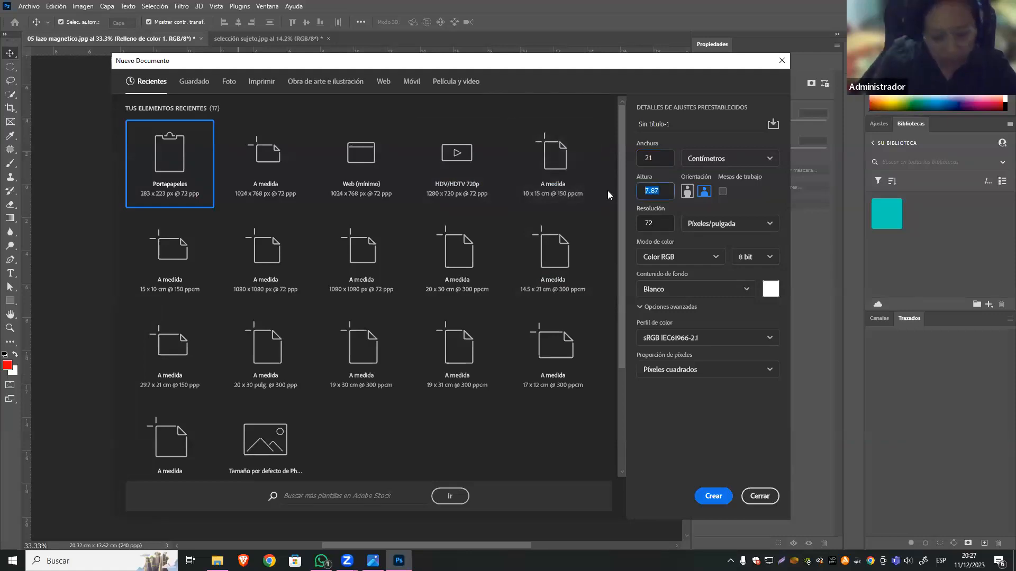
pyautogui.write('29.7')
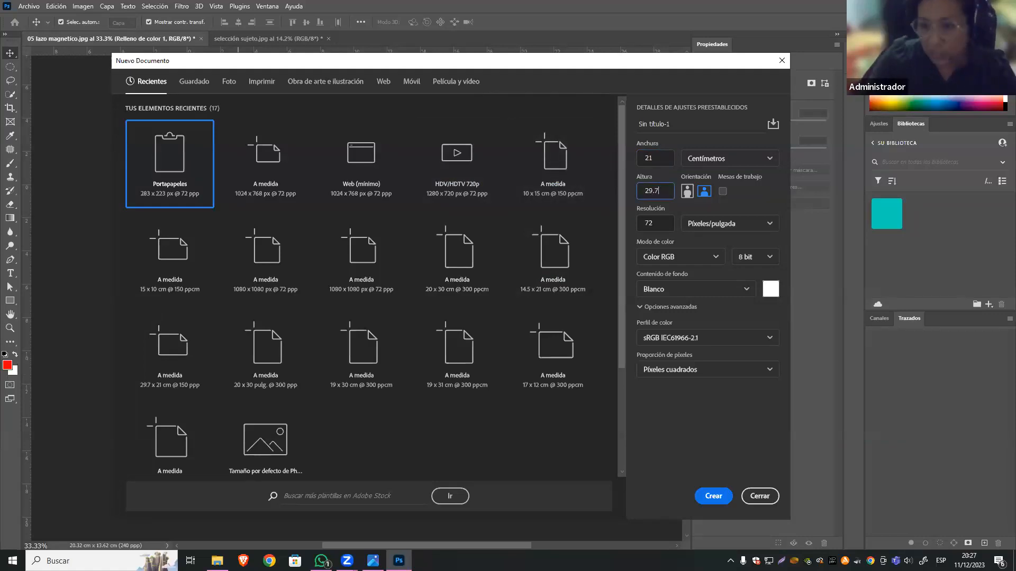
pyautogui.click(653, 222)
pyautogui.write('150')
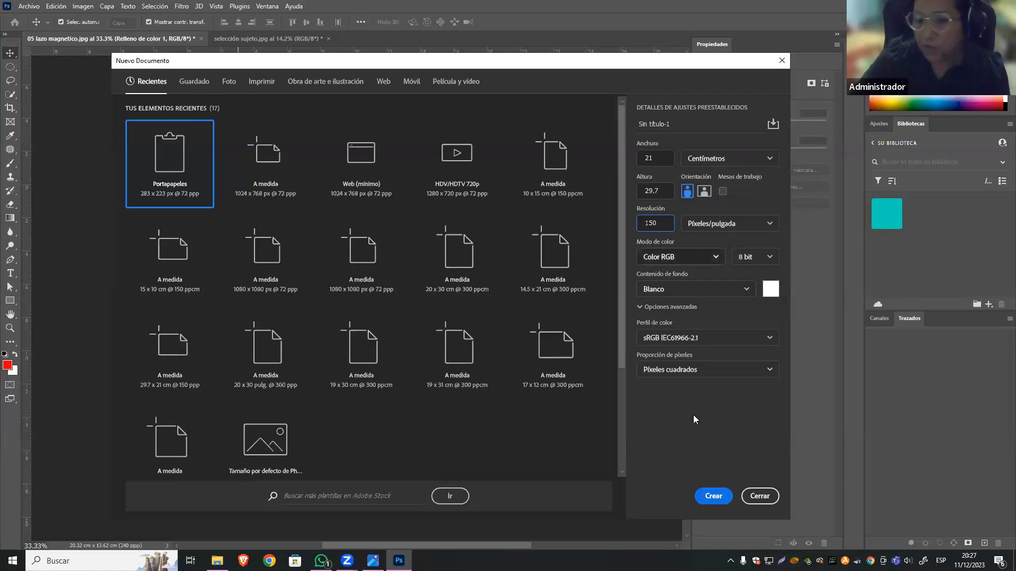
pyautogui.click(722, 501)
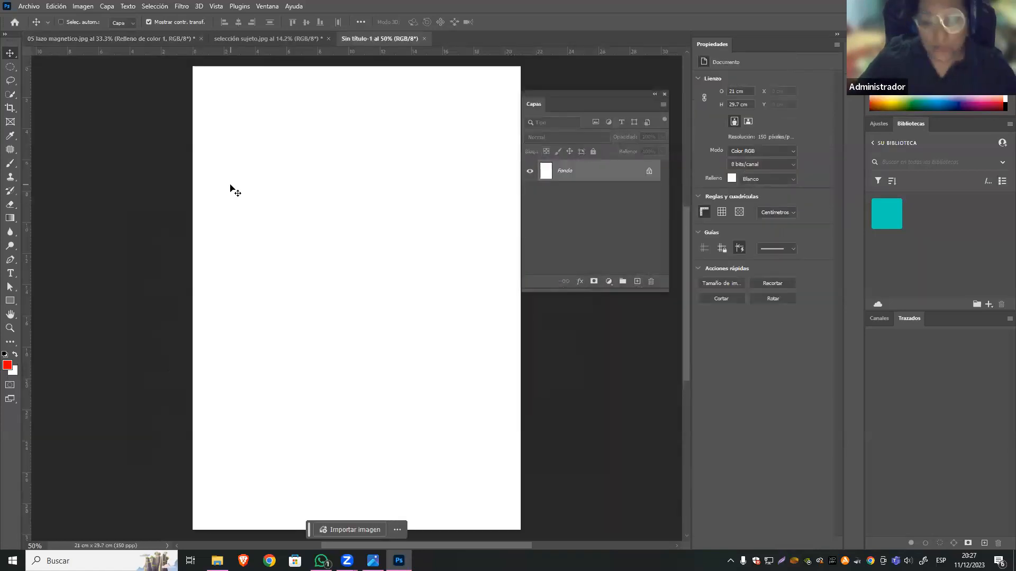
# Place the gradas y fondo image as an embedded object in the new blank document.
pyautogui.hotkey('ctrl', '-')
pyautogui.click(244, 38)
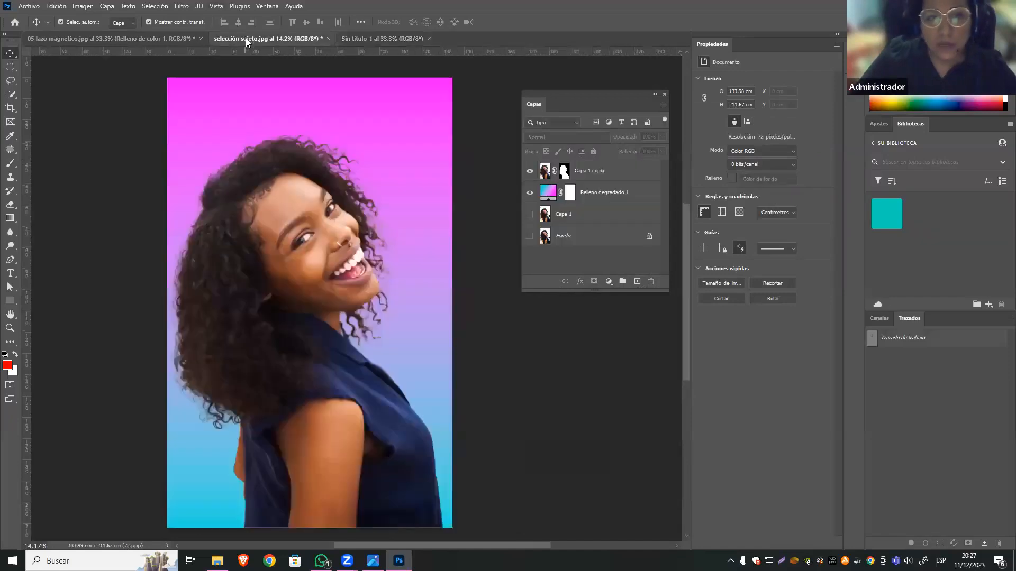
pyautogui.click(105, 38)
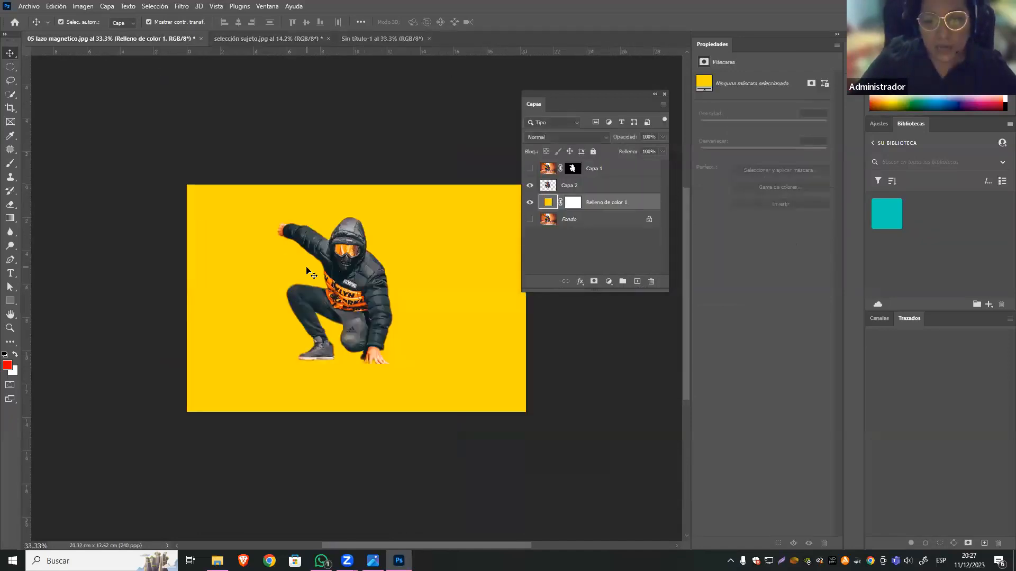
pyautogui.click(374, 40)
pyautogui.click(24, 6)
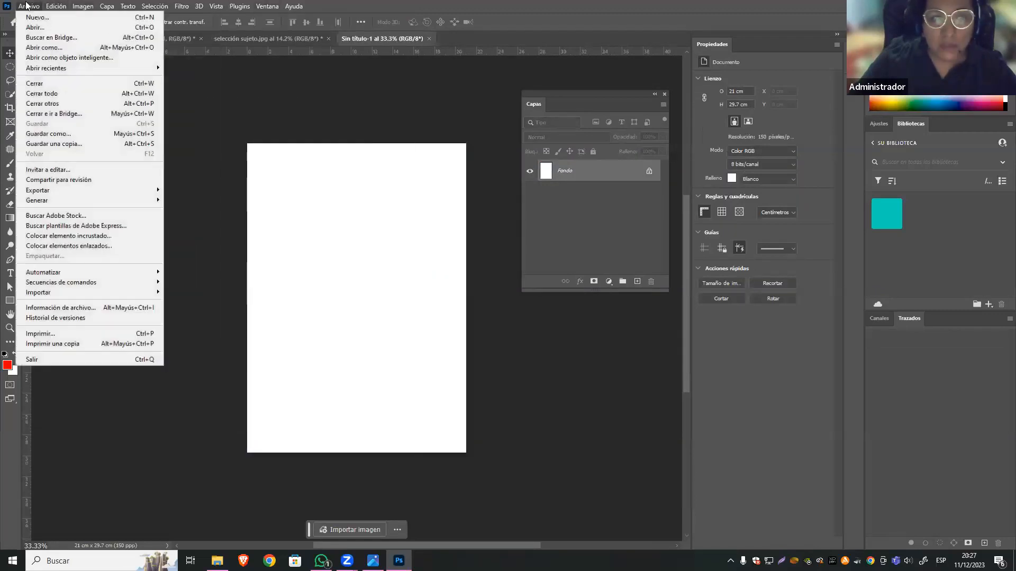
pyautogui.click(145, 234)
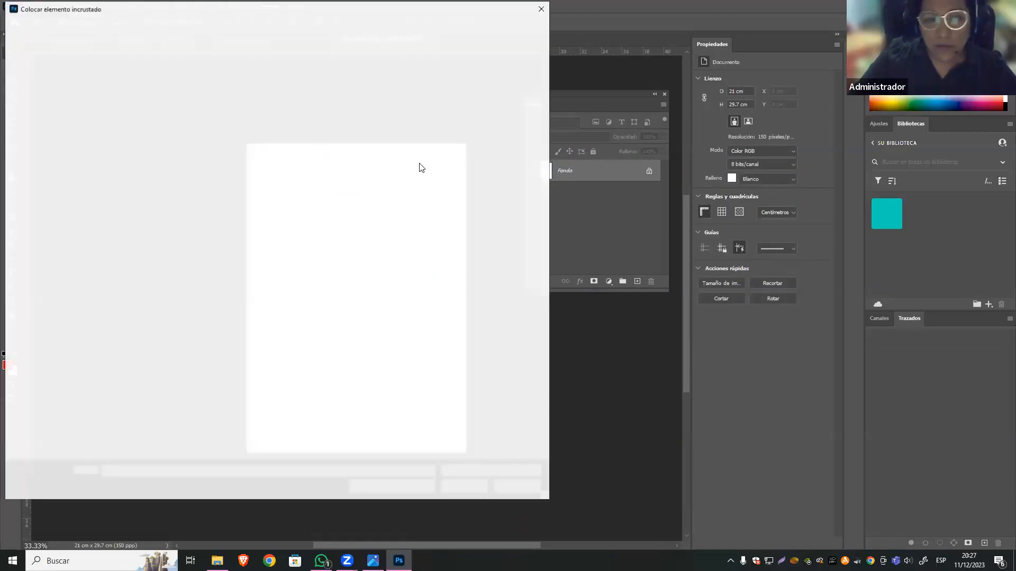
pyautogui.click(183, 230)
pyautogui.click(465, 488)
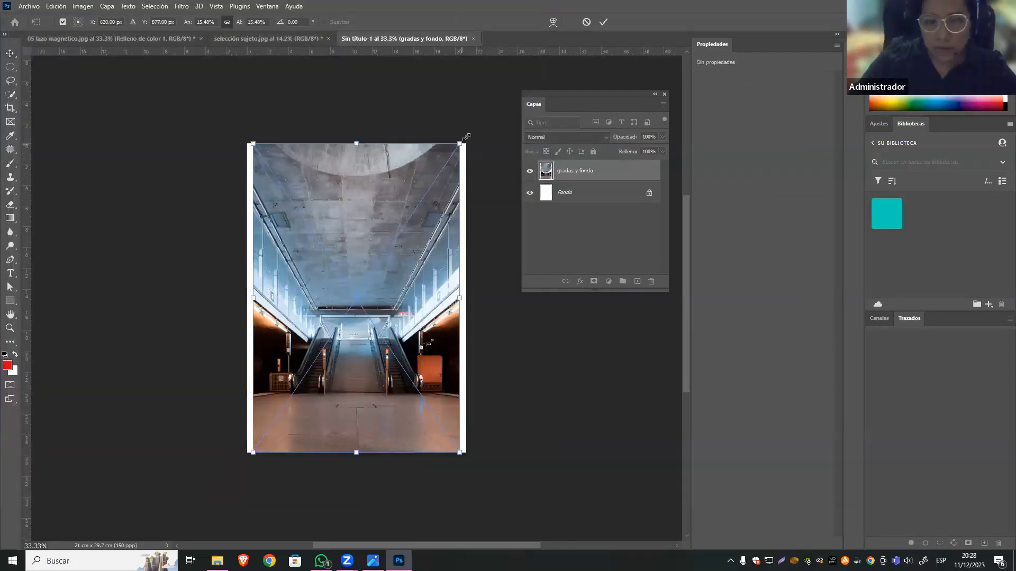
# Enlarge the placed escalator image to about 21.8 × 32.7 cm so it covers the full page width.
pyautogui.moveTo(463, 143); pyautogui.dragTo(470, 127)
pyautogui.moveTo(249, 127); pyautogui.dragTo(244, 111)
pyautogui.moveTo(375, 395); pyautogui.dragTo(370, 394)
pyautogui.press('Return')
pyautogui.hotkey('ctrl', '+')
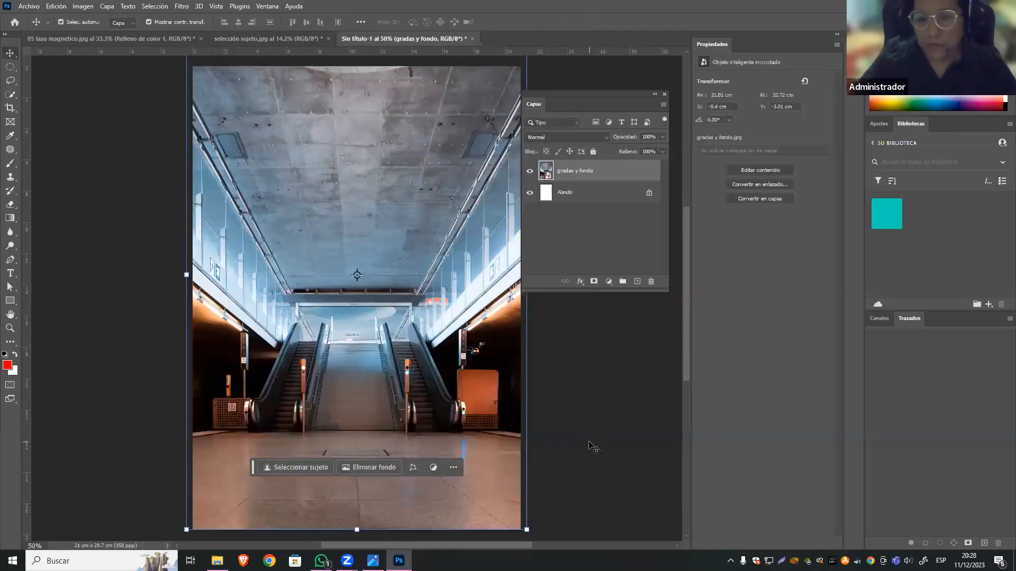
# In 05 lazo magnetico.jpg, hide the yellow fill and Capa 2, and show the masked Capa 1 instead.
pyautogui.click(131, 39)
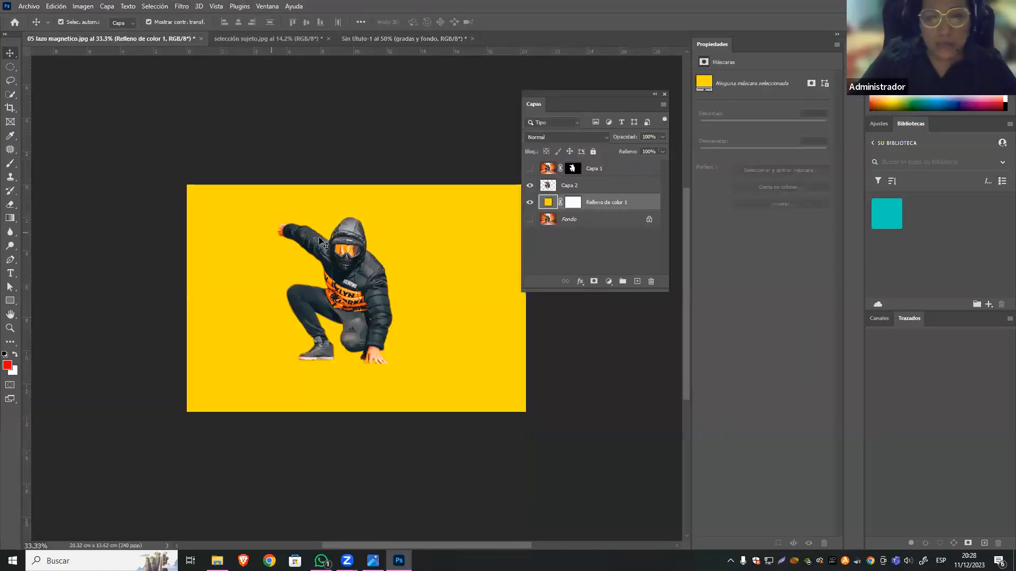
pyautogui.click(529, 202)
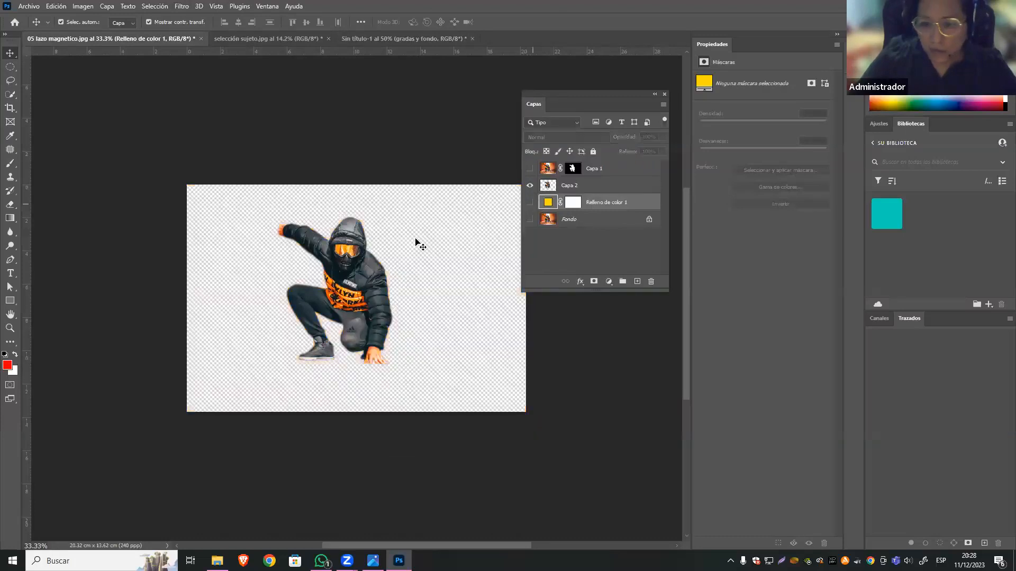
pyautogui.click(345, 249)
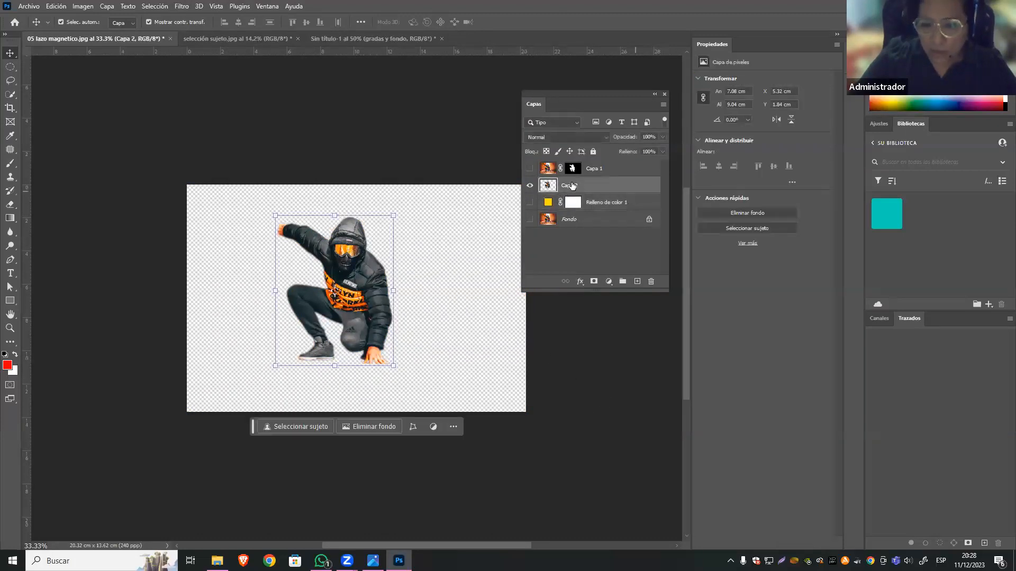
pyautogui.click(529, 186)
pyautogui.click(593, 171)
pyautogui.click(530, 168)
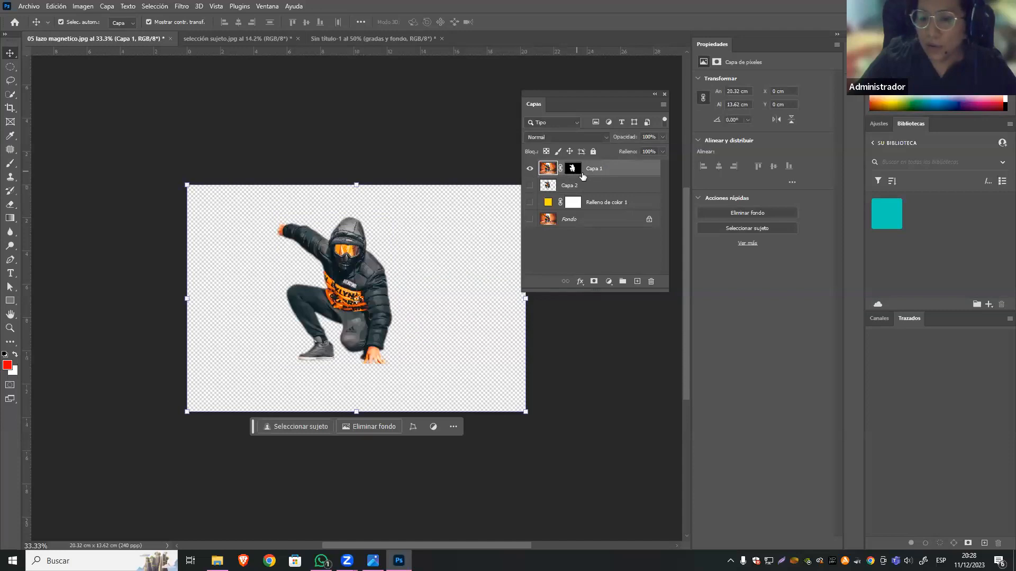
# Copy the masked hooded figure into the new document, accepting the colour conversion, and position it over the station floor.
pyautogui.moveTo(360, 311)
pyautogui.mouseDown()
pyautogui.moveTo(315, 54)
pyautogui.moveTo(354, 40)
pyautogui.moveTo(363, 328)
pyautogui.mouseUp()
pyautogui.click(544, 251)
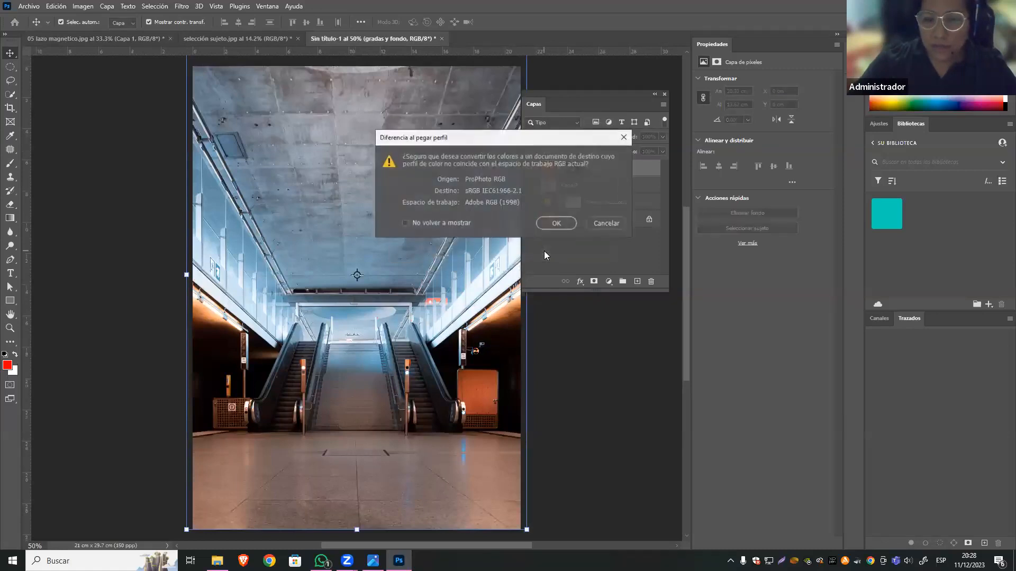
pyautogui.click(564, 224)
pyautogui.moveTo(368, 241); pyautogui.dragTo(389, 335)
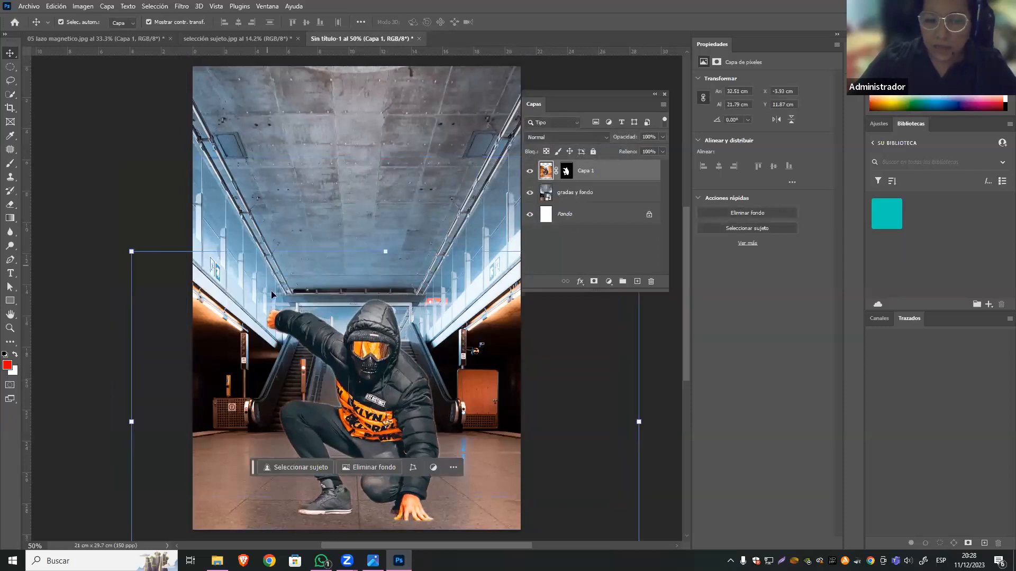
# Scale the hooded figure's layer down to about 23.8 × 15.9 cm and centre the figure in front of the escalators.
pyautogui.hotkey('ctrl', 't')
pyautogui.moveTo(385, 251); pyautogui.dragTo(389, 342)
pyautogui.moveTo(386, 424); pyautogui.dragTo(373, 393)
pyautogui.press('Return')
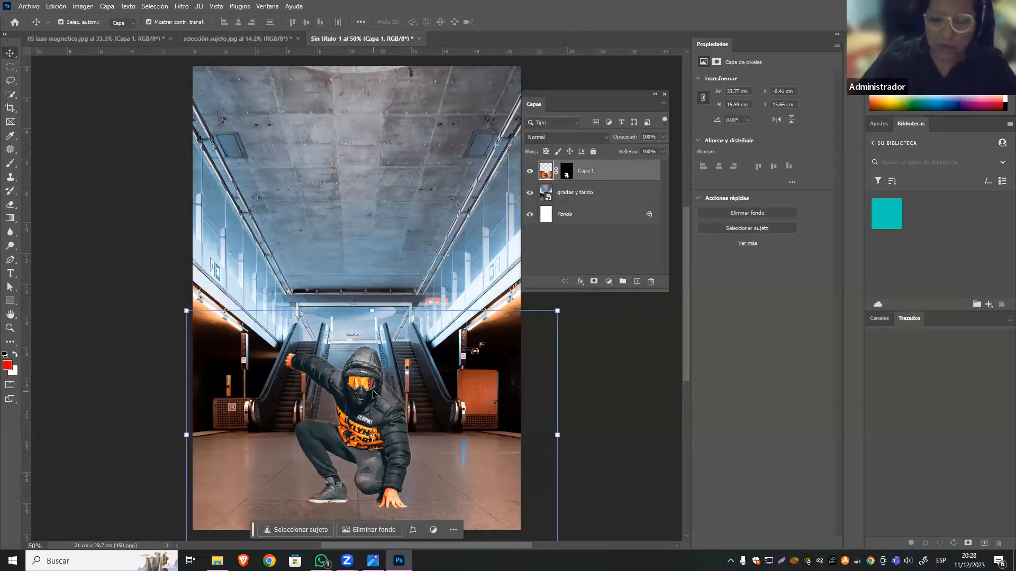
pyautogui.hotkey('ctrl', '-')
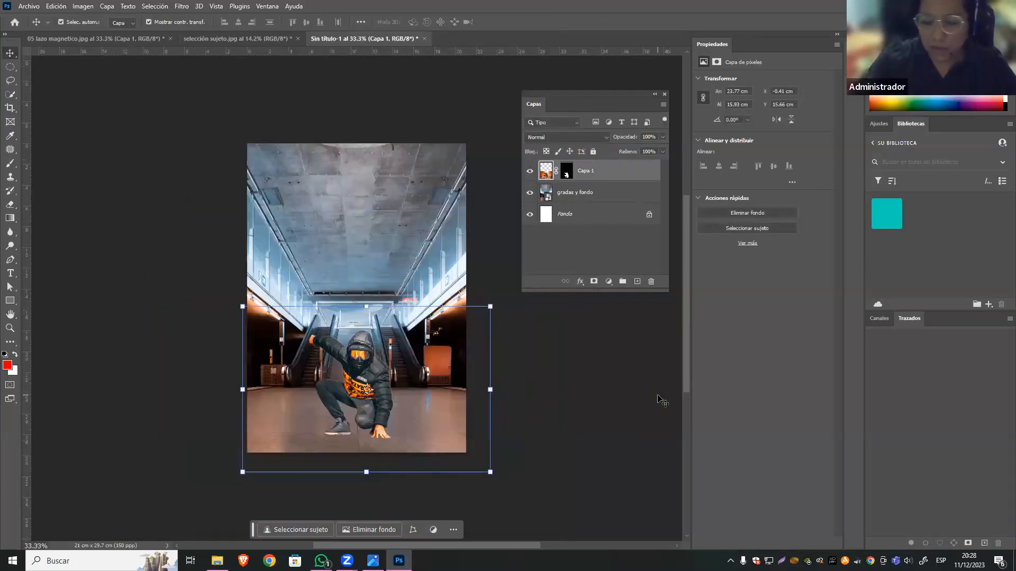
pyautogui.moveTo(429, 358); pyautogui.dragTo(434, 359)
# Enlarge the escalator background to about 22.7 × 34 cm and nudge it slightly down.
pyautogui.click(374, 227)
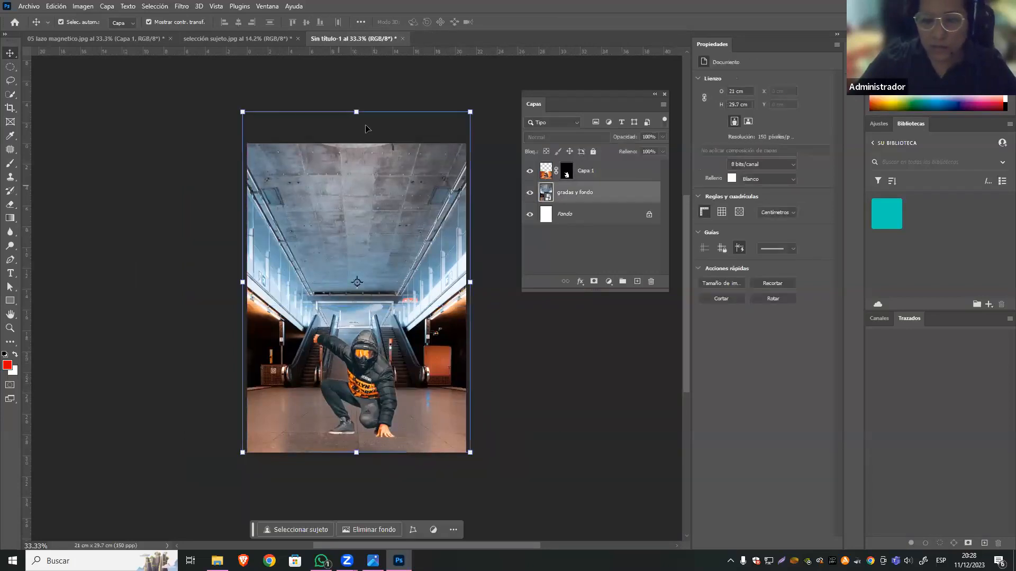
pyautogui.moveTo(357, 111); pyautogui.dragTo(356, 98)
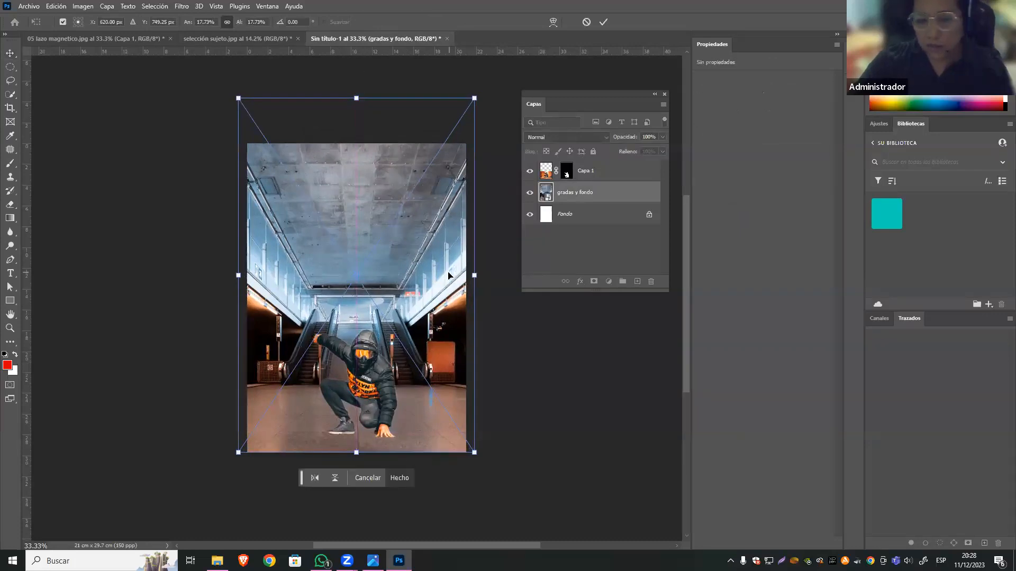
pyautogui.press('Return')
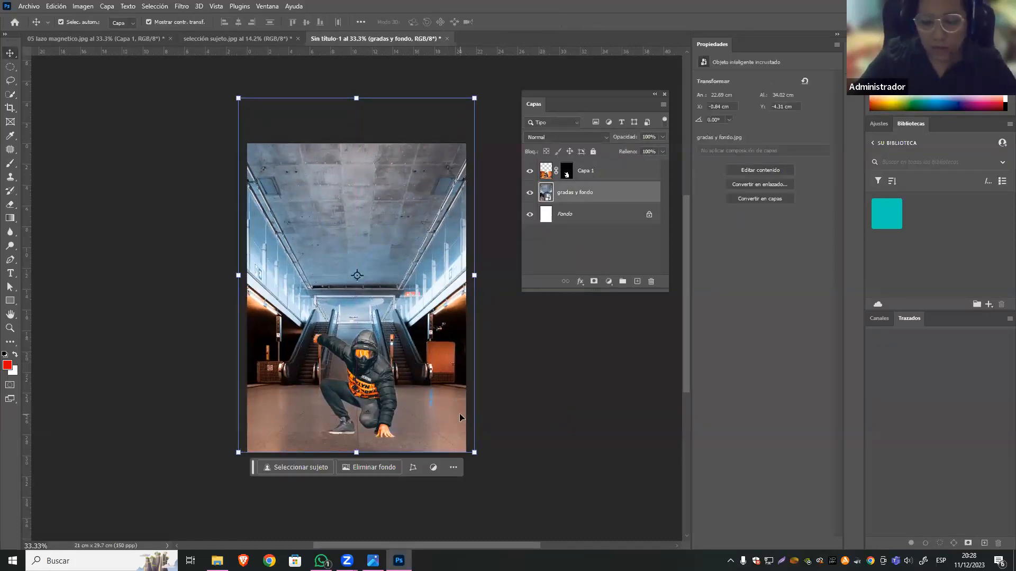
pyautogui.moveTo(459, 414); pyautogui.dragTo(459, 417)
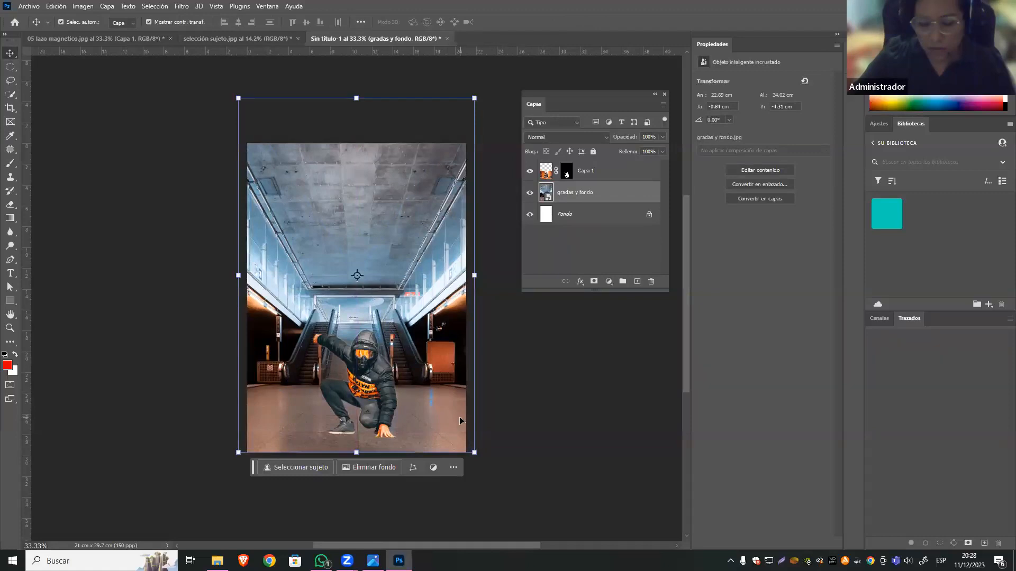
pyautogui.press('Down')
pyautogui.press('Down')
pyautogui.press('Down')
pyautogui.press('Down')
pyautogui.press('Down')
pyautogui.press('Down')
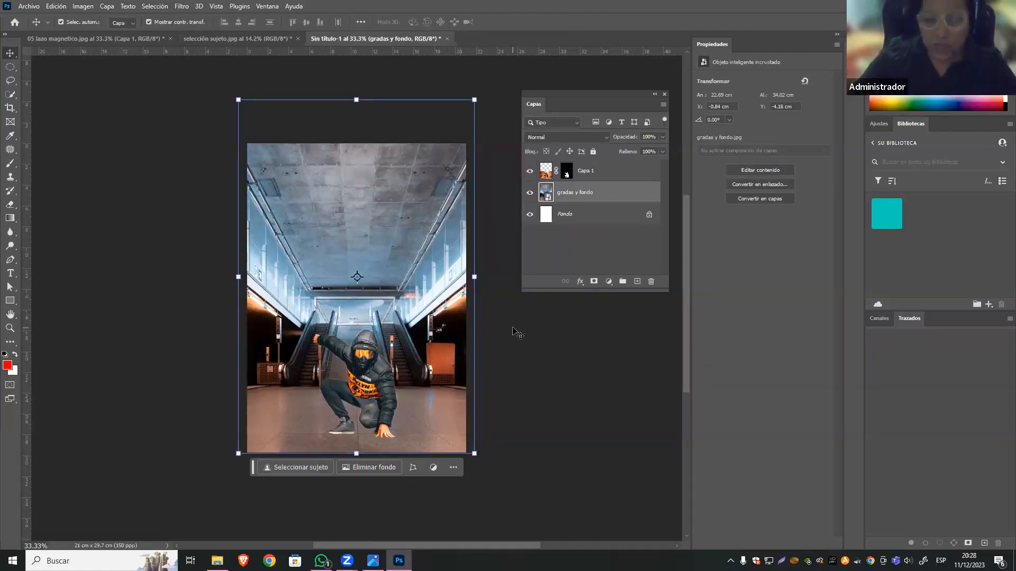
pyautogui.hotkey('ctrl', '+')
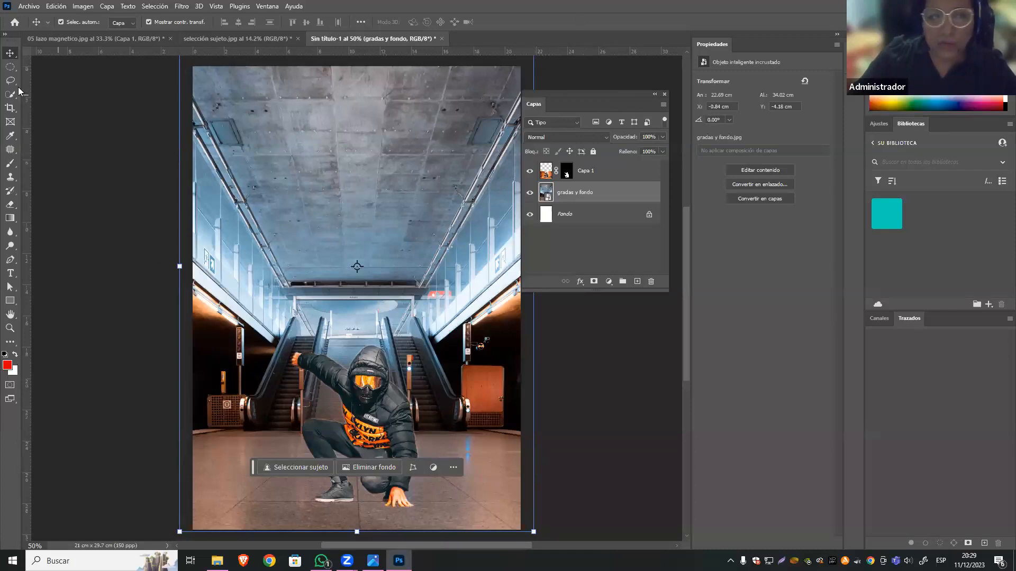
pyautogui.click(9, 109)
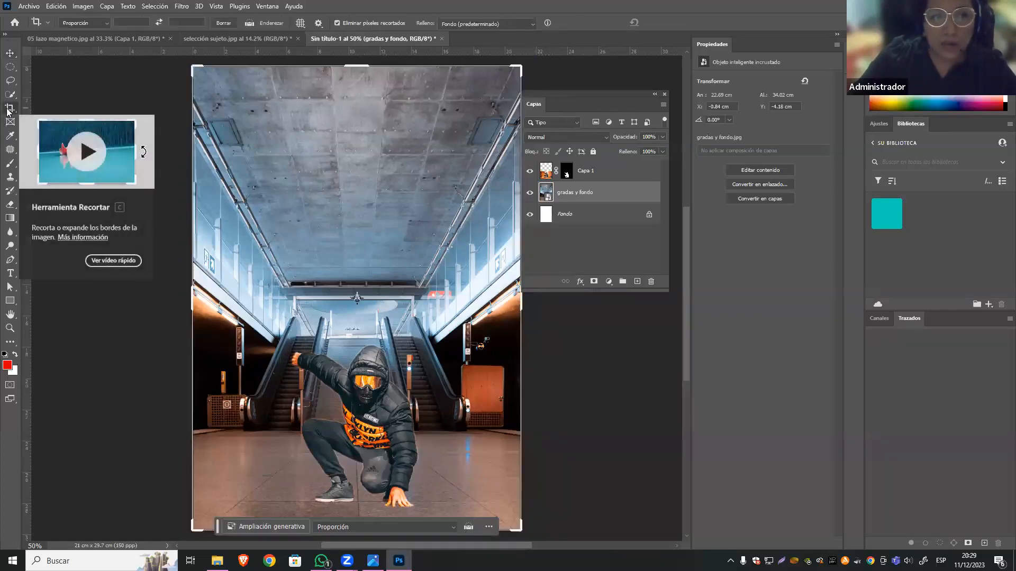
pyautogui.click(428, 111)
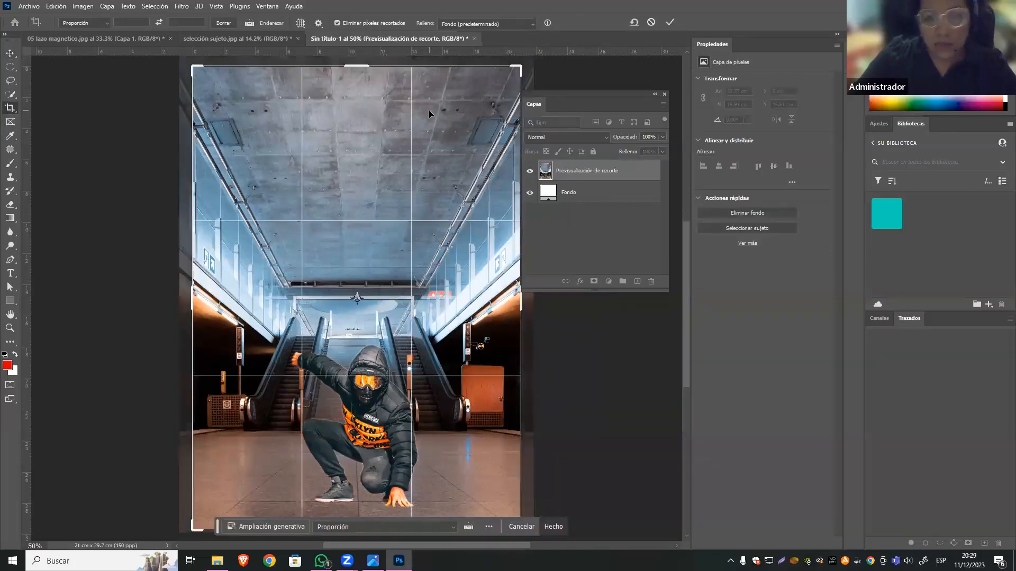
pyautogui.press('Escape')
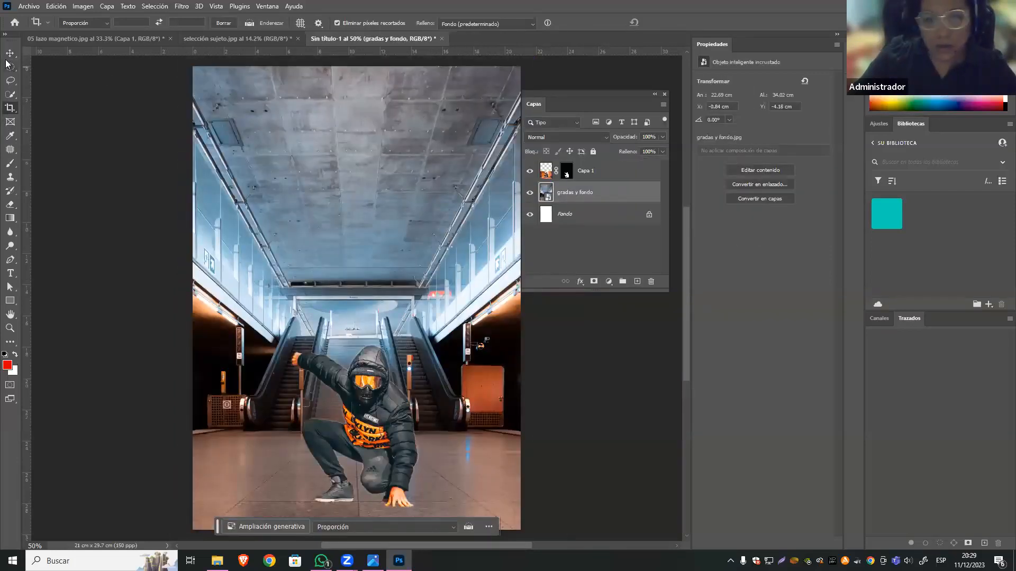
# Rasterize the gradas y fondo layer and crop away its excess beyond the 21 × 29.7 cm canvas.
pyautogui.click(10, 54)
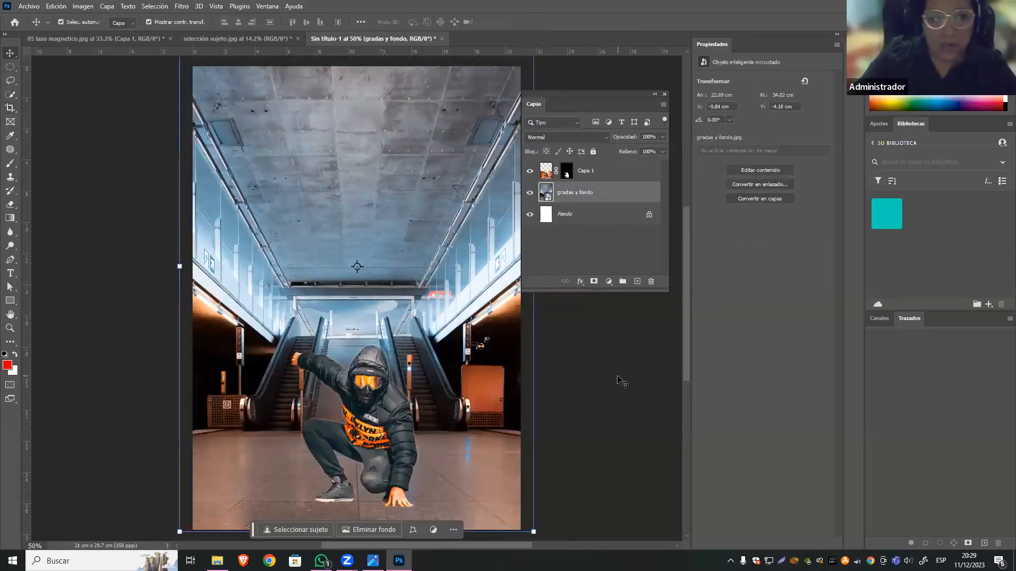
pyautogui.rightClick(577, 192)
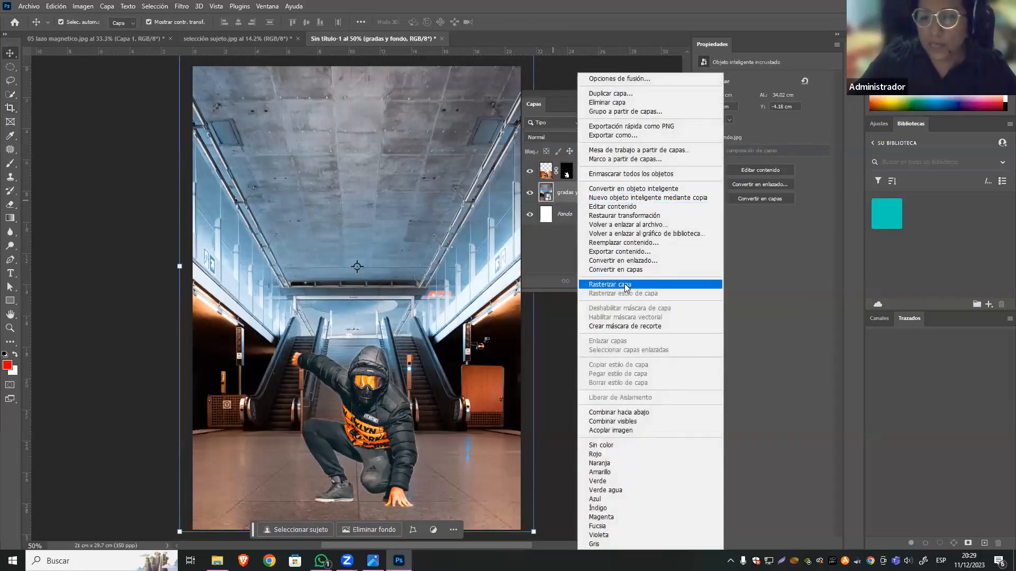
pyautogui.click(593, 283)
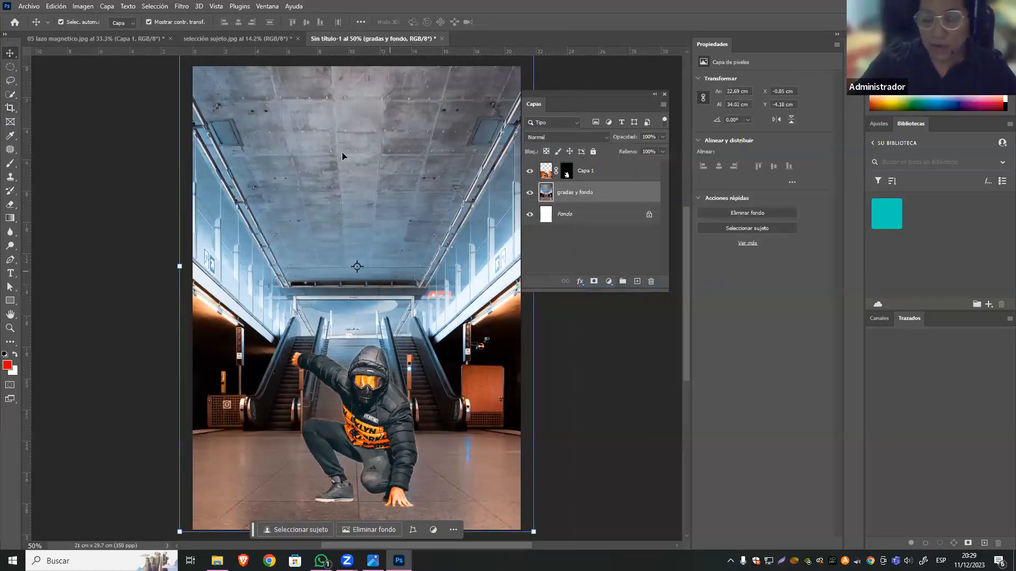
pyautogui.click(10, 109)
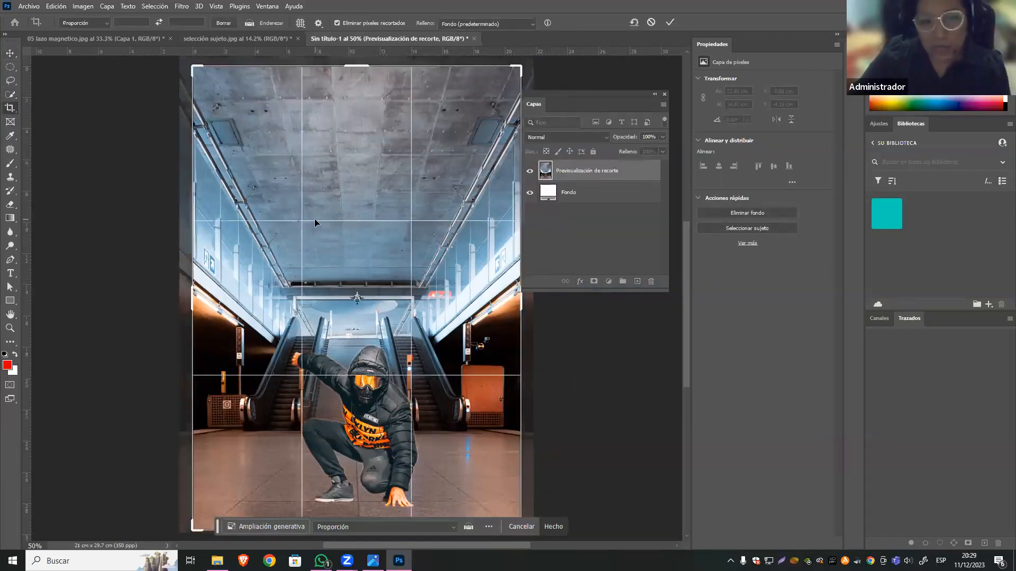
pyautogui.press('v')
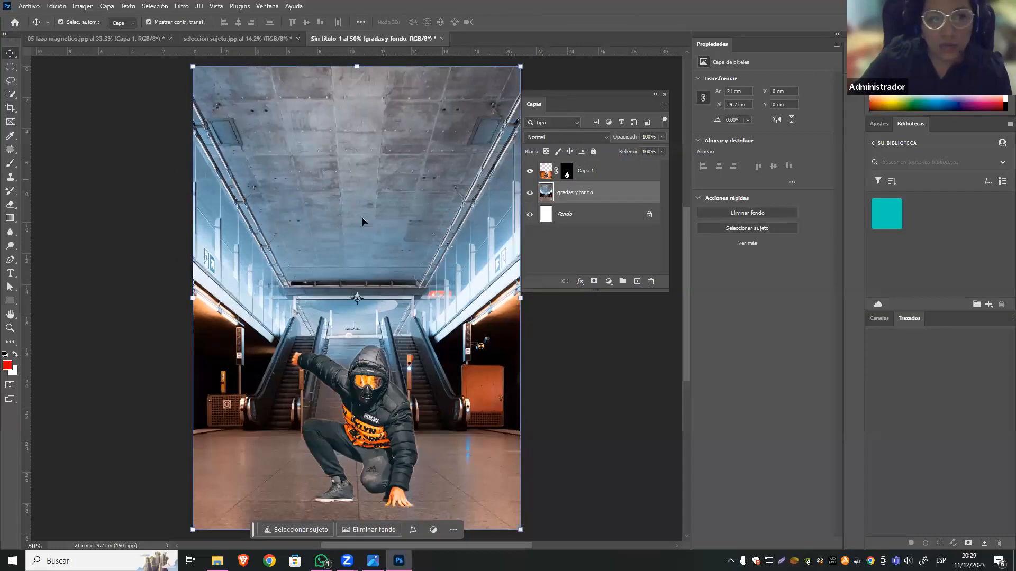
pyautogui.moveTo(231, 98)
pyautogui.mouseDown()
pyautogui.moveTo(251, 118)
pyautogui.moveTo(231, 98)
pyautogui.mouseUp()
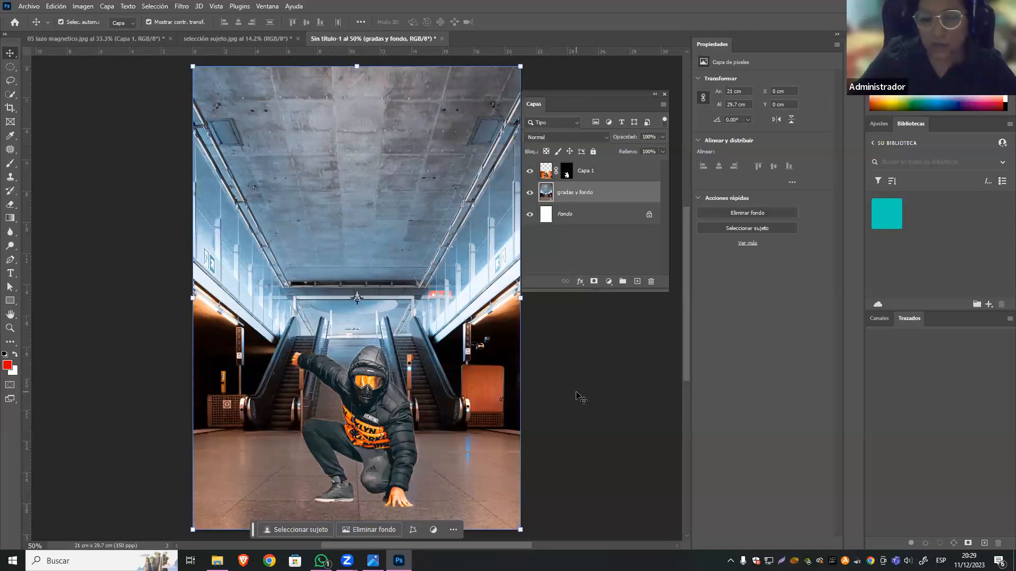
# Make the floating layer list taller and shift it slightly away from the canvas.
pyautogui.click(581, 397)
pyautogui.click(595, 200)
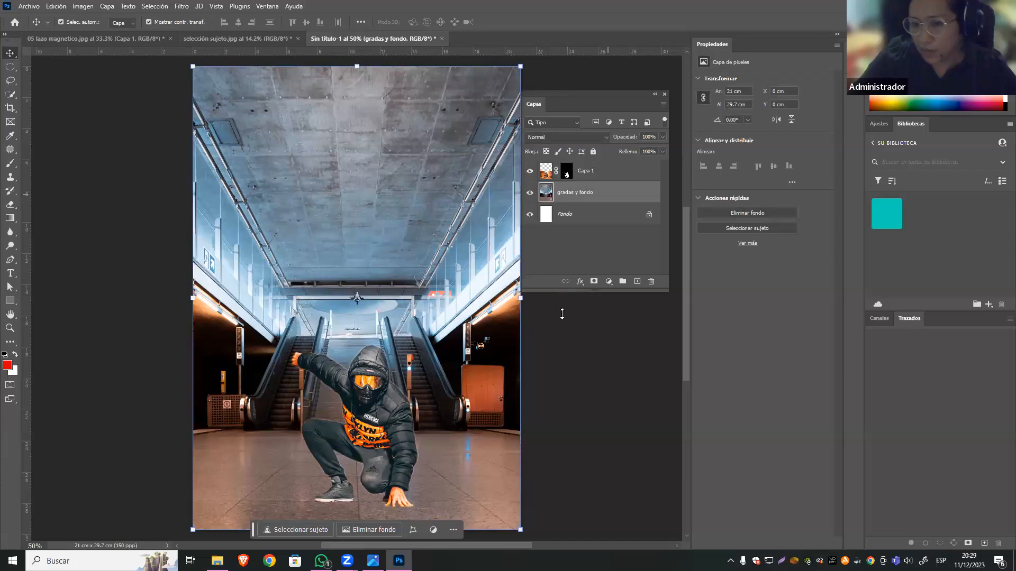
pyautogui.moveTo(557, 298); pyautogui.dragTo(557, 410)
pyautogui.moveTo(606, 94); pyautogui.dragTo(611, 94)
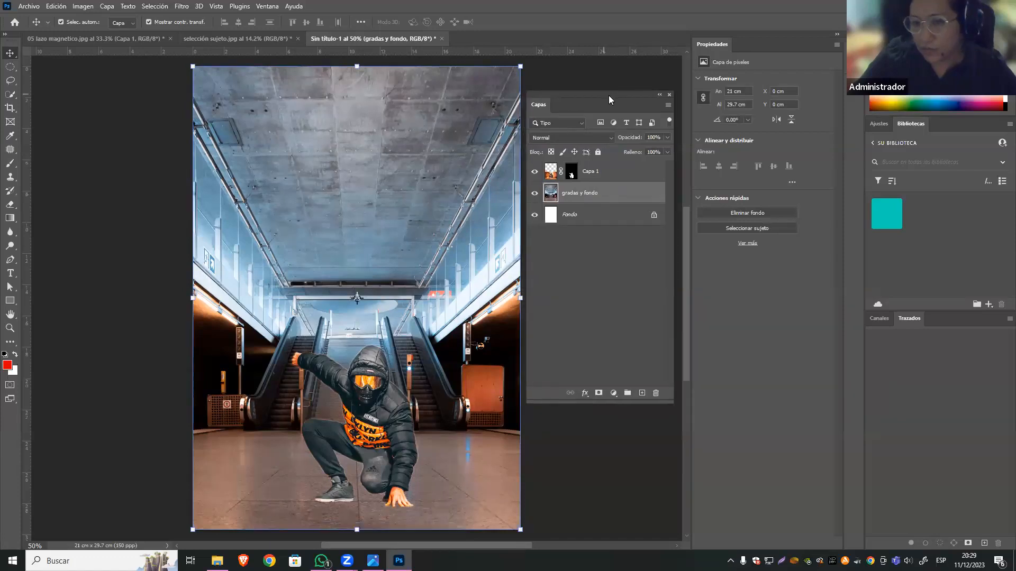
# Start a gradient fill layer above the gradas y fondo layer and display the available gradient presets.
pyautogui.click(613, 394)
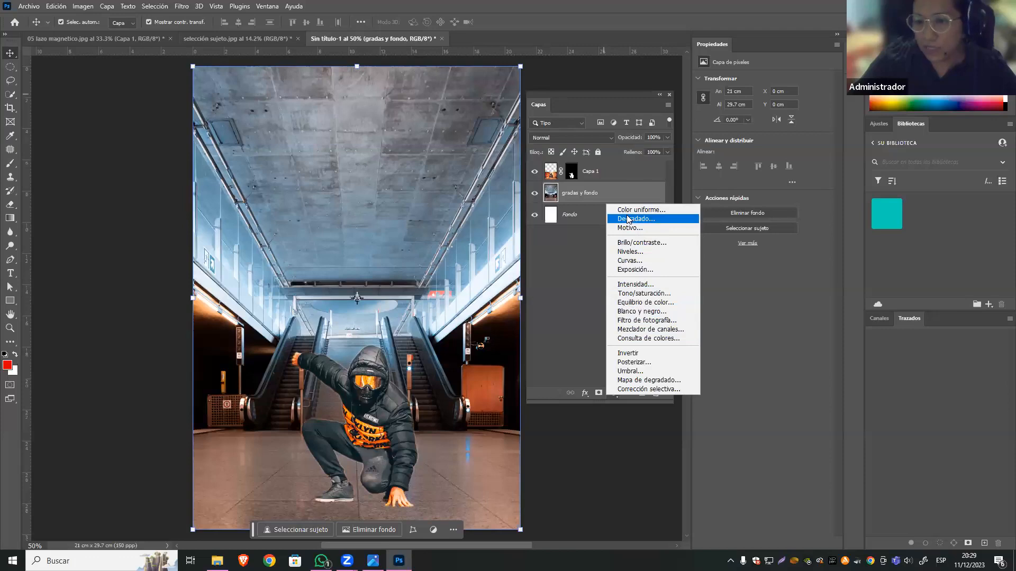
pyautogui.press('Escape')
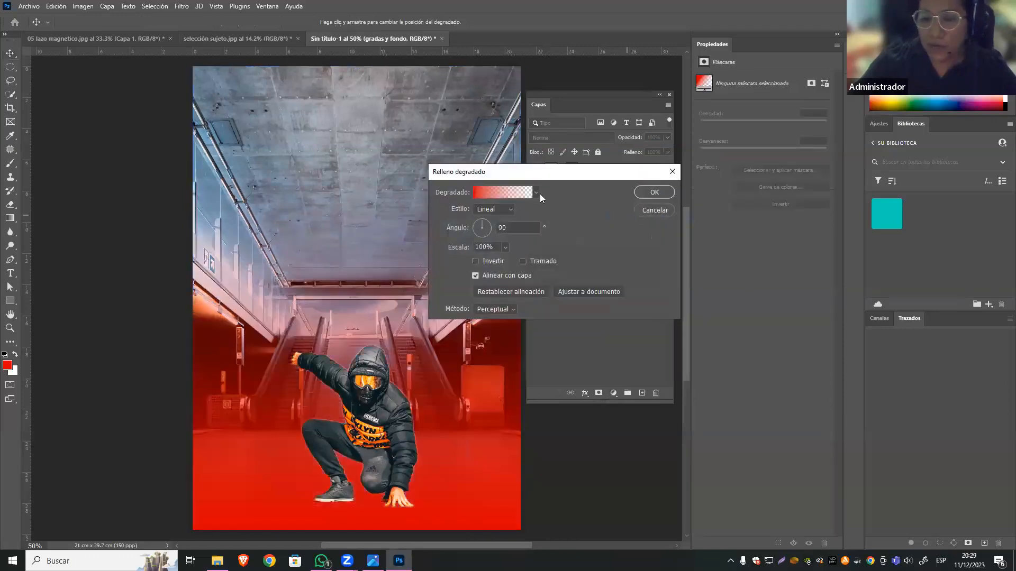
pyautogui.click(536, 192)
pyautogui.click(561, 176)
pyautogui.moveTo(561, 176); pyautogui.dragTo(582, 92)
pyautogui.click(555, 109)
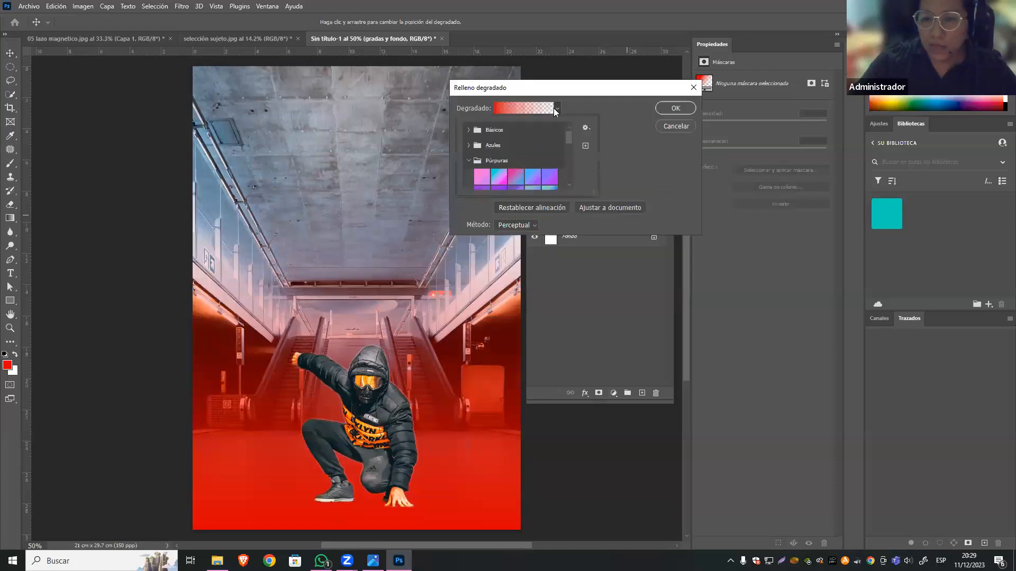
# Give the fill layer the orange-pink-purple preset from the Rojos group and set its blending mode to Superponer.
pyautogui.click(475, 163)
pyautogui.scroll(-1, 475, 179)
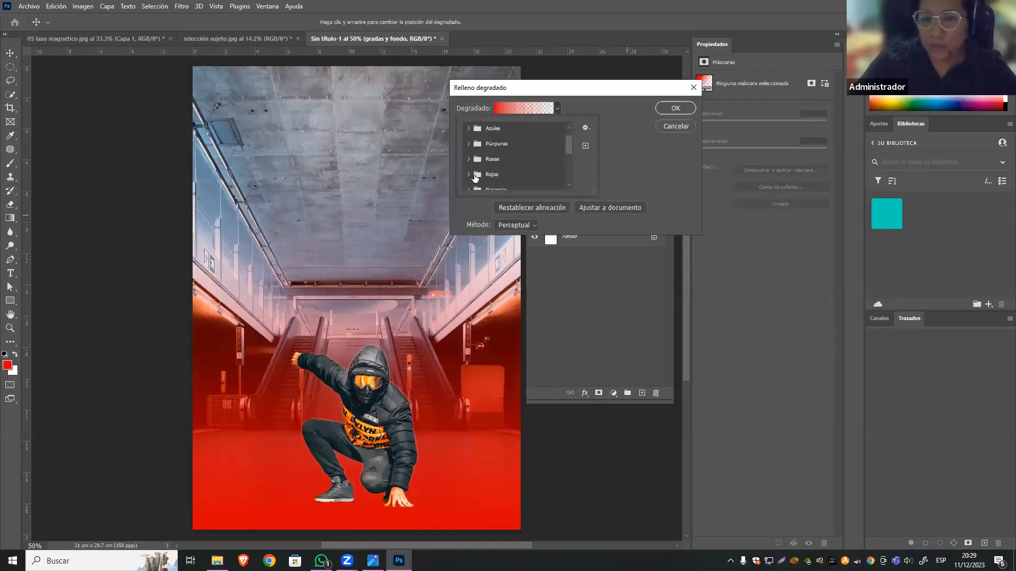
pyautogui.click(468, 175)
pyautogui.scroll(-2, 524, 166)
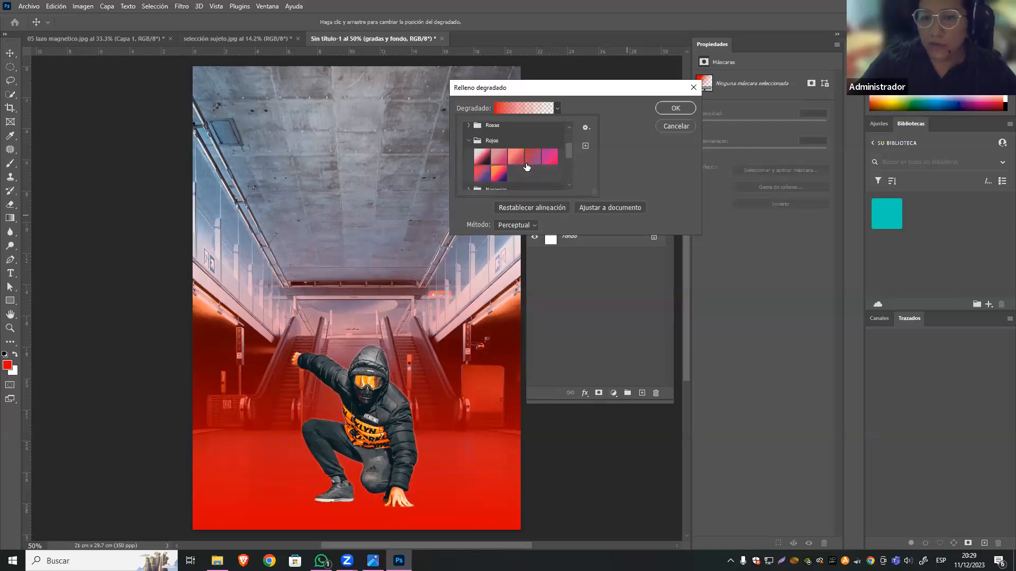
pyautogui.click(504, 176)
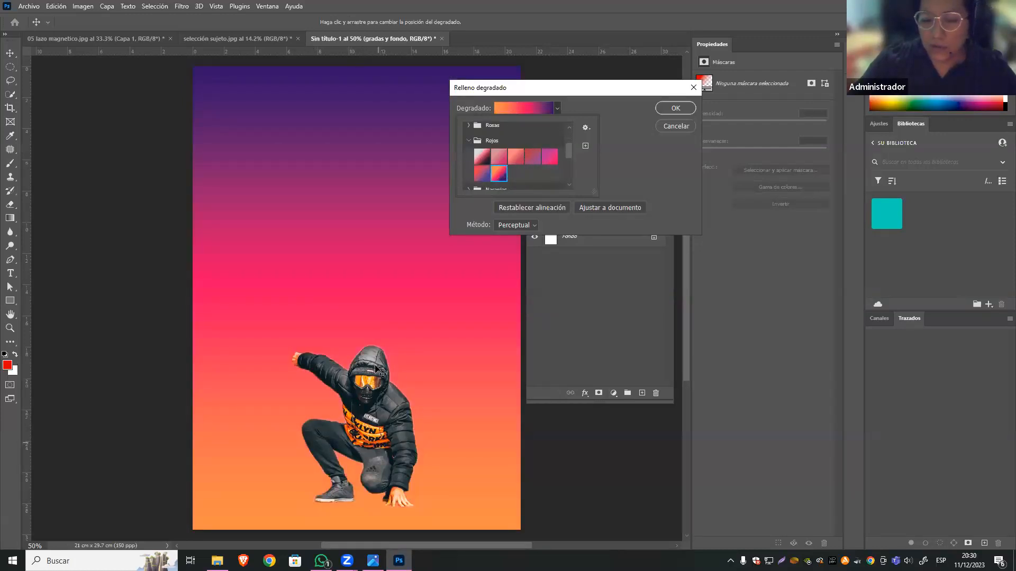
pyautogui.click(674, 107)
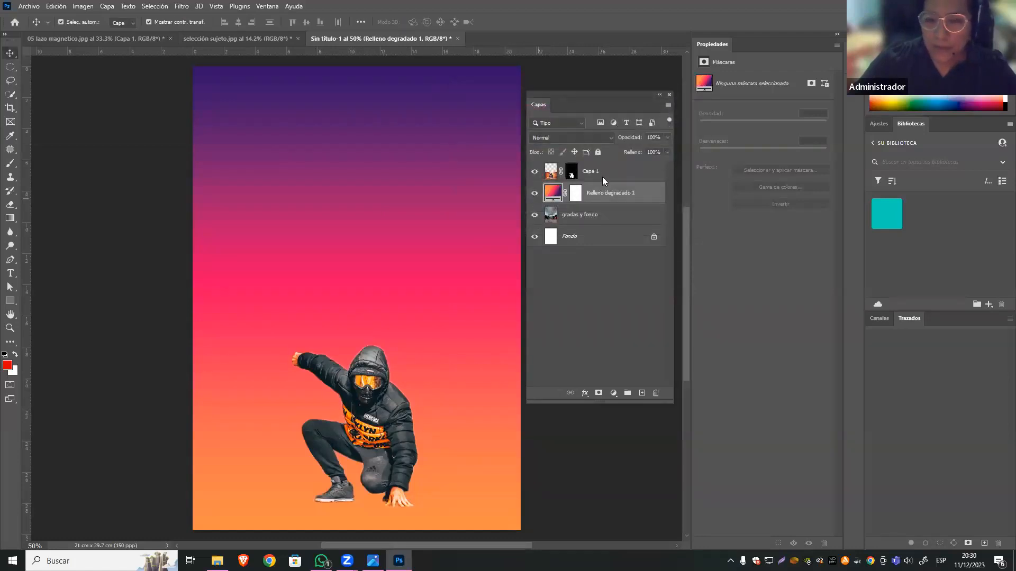
pyautogui.click(609, 140)
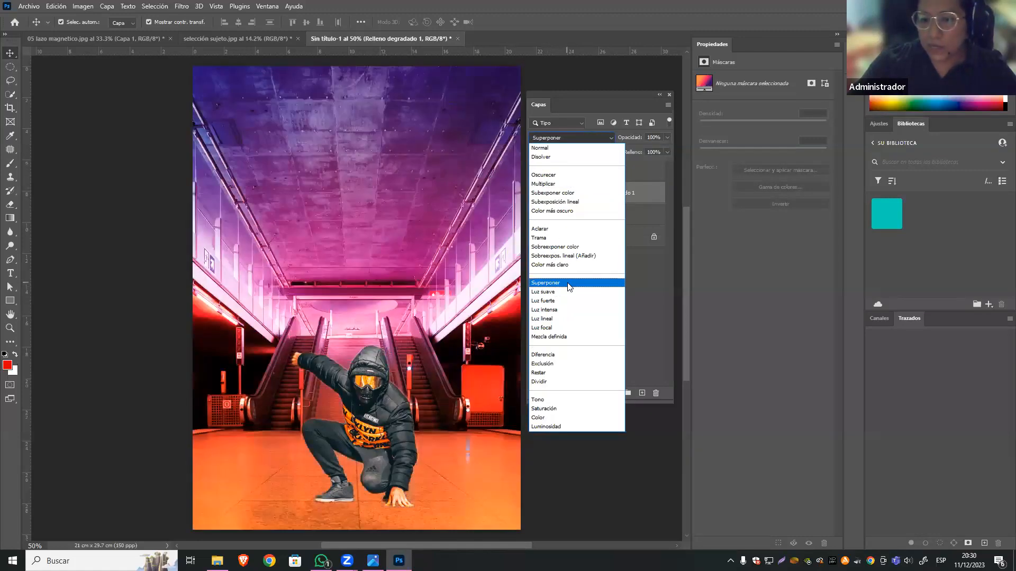
pyautogui.click(566, 282)
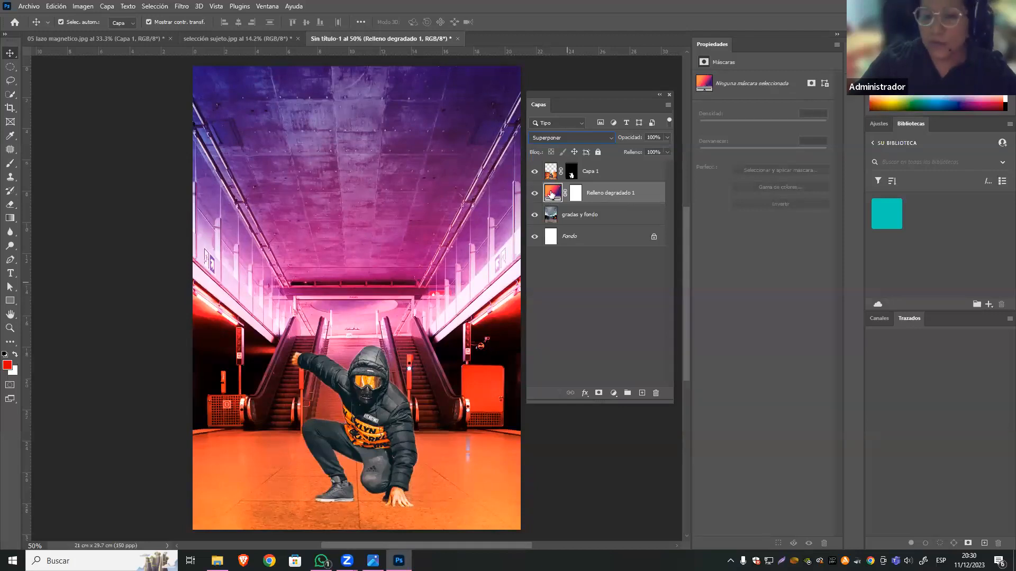
pyautogui.doubleClick(551, 194)
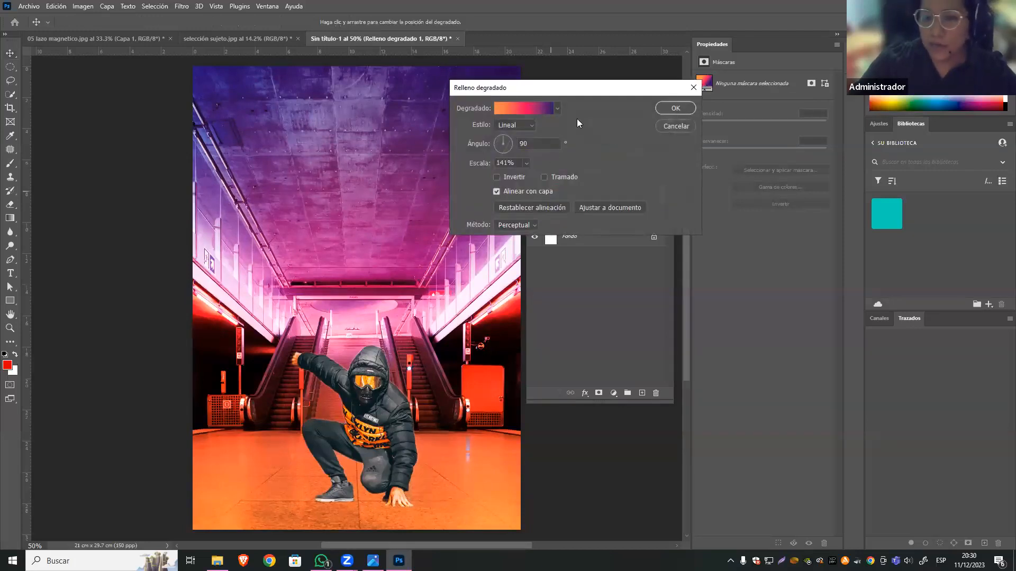
pyautogui.moveTo(584, 109); pyautogui.dragTo(592, 316)
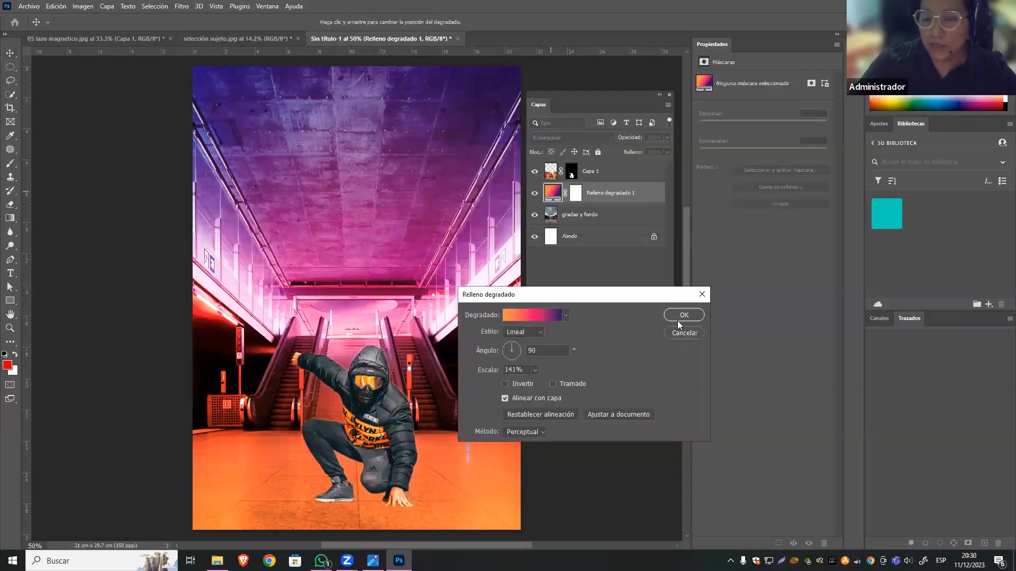
pyautogui.click(683, 333)
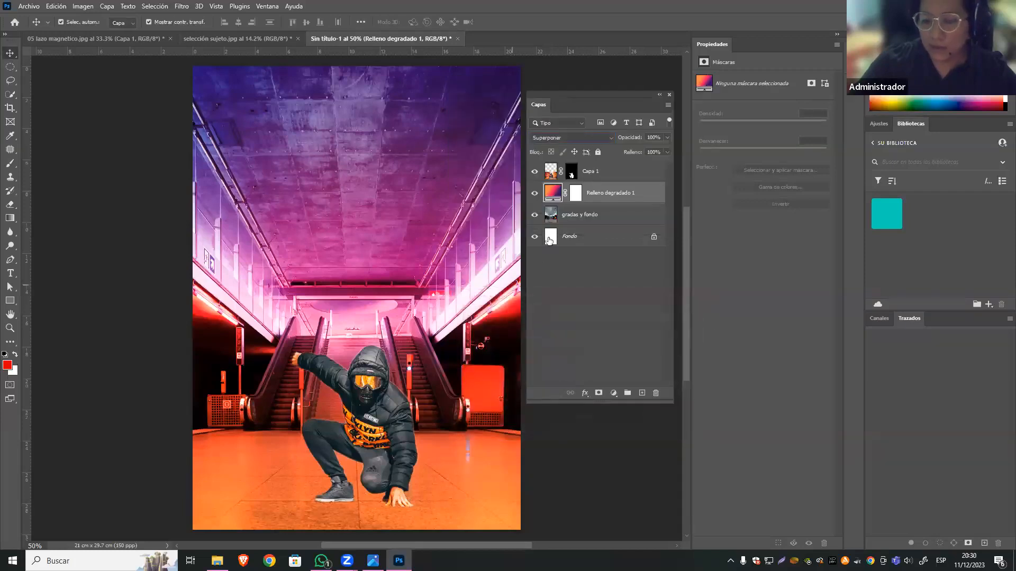
# Reopen the gradient fill's settings and rotate the gradient to about -32.8°.
pyautogui.doubleClick(553, 195)
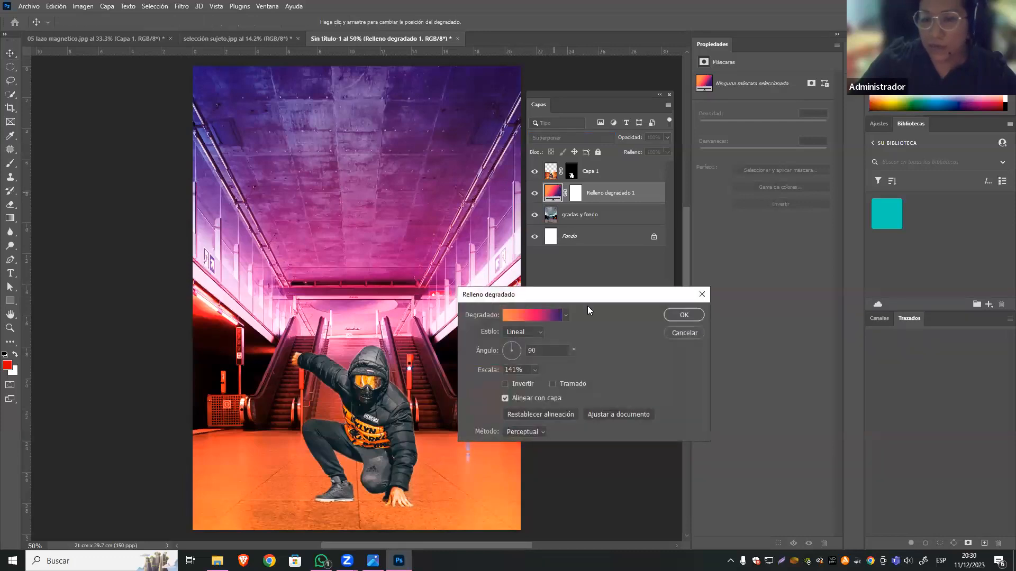
pyautogui.moveTo(600, 295); pyautogui.dragTo(425, 232)
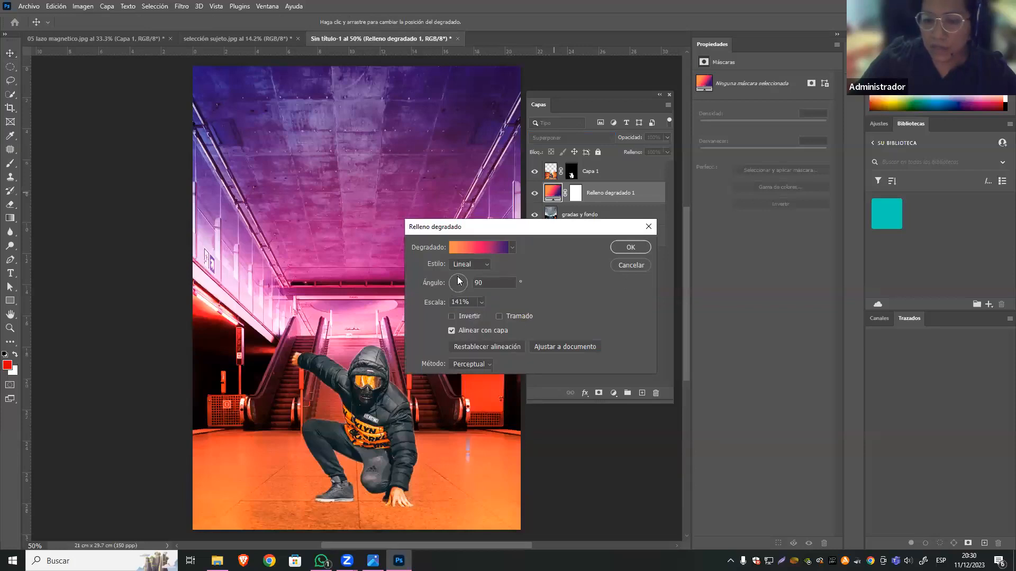
pyautogui.moveTo(462, 278)
pyautogui.mouseDown()
pyautogui.moveTo(464, 289)
pyautogui.moveTo(444, 281)
pyautogui.moveTo(466, 283)
pyautogui.moveTo(459, 291)
pyautogui.mouseUp()
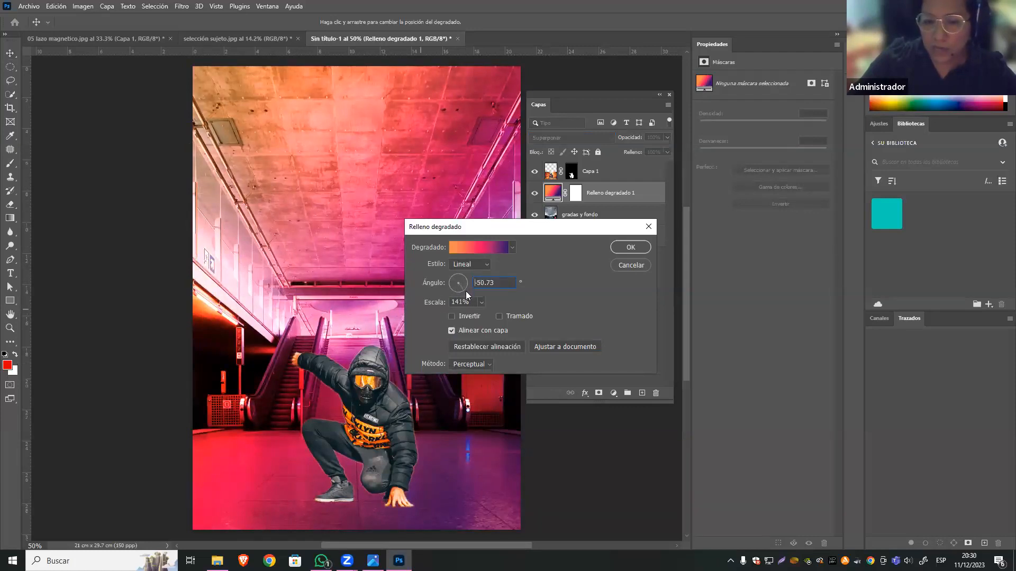
pyautogui.click(466, 289)
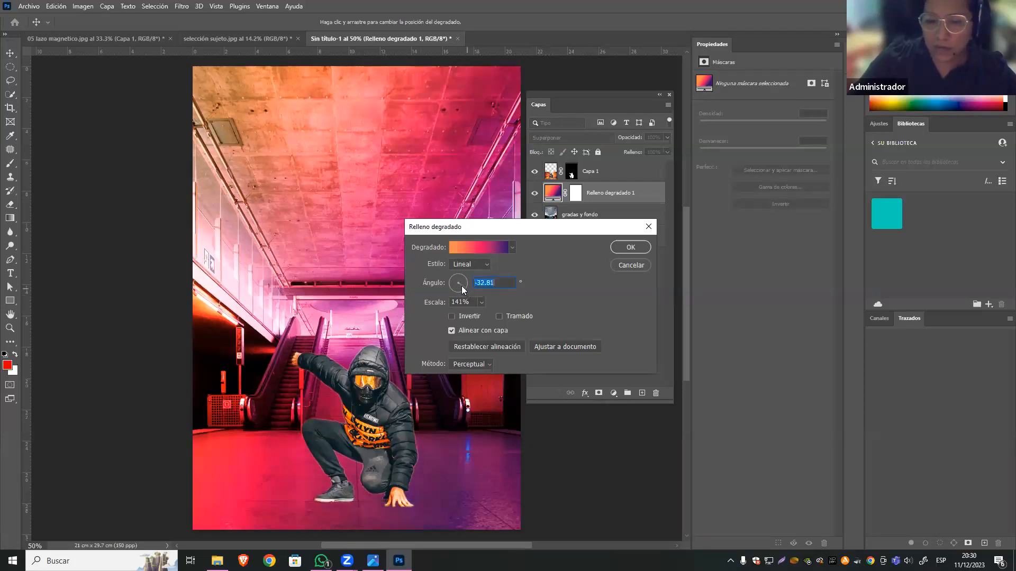
# Shift the gradient's middle pink colour stop slightly towards the orange end.
pyautogui.click(490, 247)
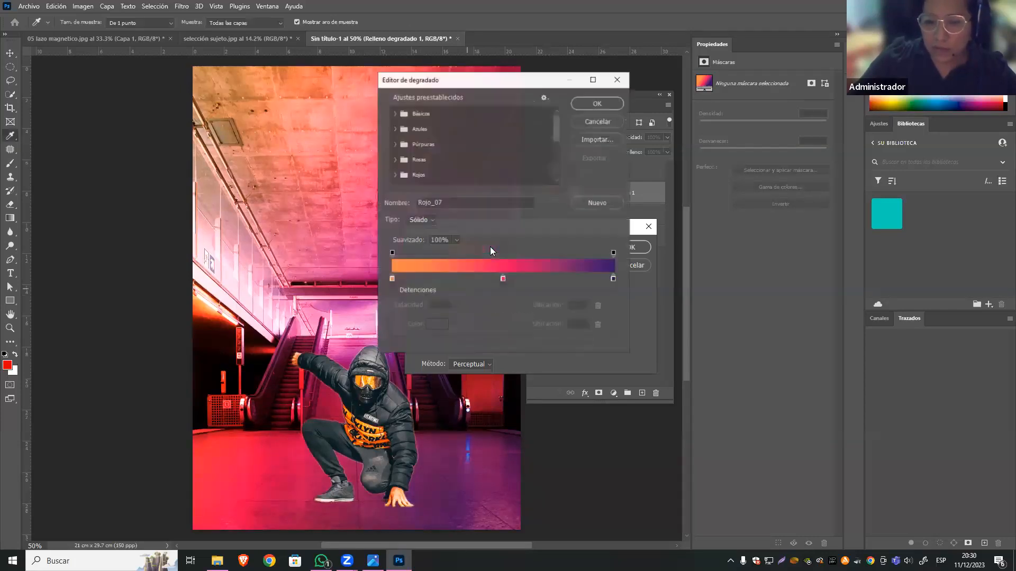
pyautogui.moveTo(504, 279); pyautogui.dragTo(482, 279)
pyautogui.moveTo(548, 275); pyautogui.dragTo(553, 277)
pyautogui.moveTo(482, 279); pyautogui.dragTo(488, 280)
pyautogui.click(598, 104)
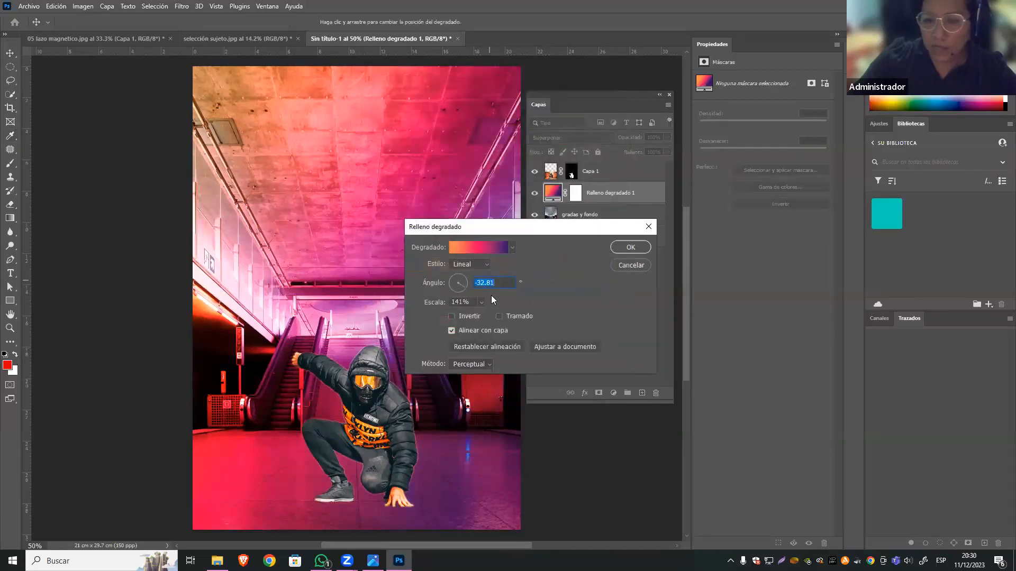
# Set the gradient's scale to 88% and rotate its angle to about 141°.
pyautogui.moveTo(482, 315); pyautogui.dragTo(486, 316)
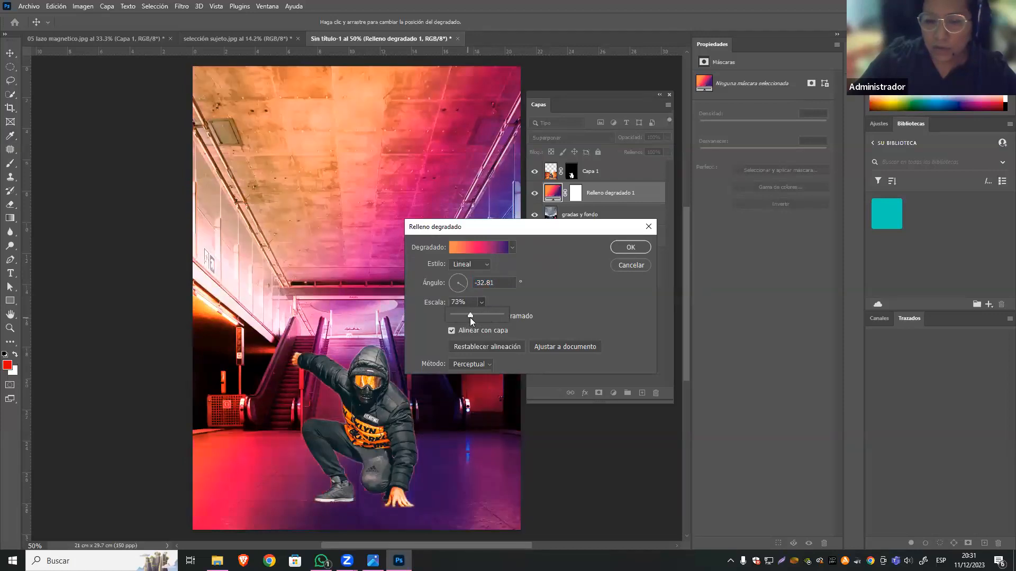
pyautogui.moveTo(471, 317); pyautogui.dragTo(474, 318)
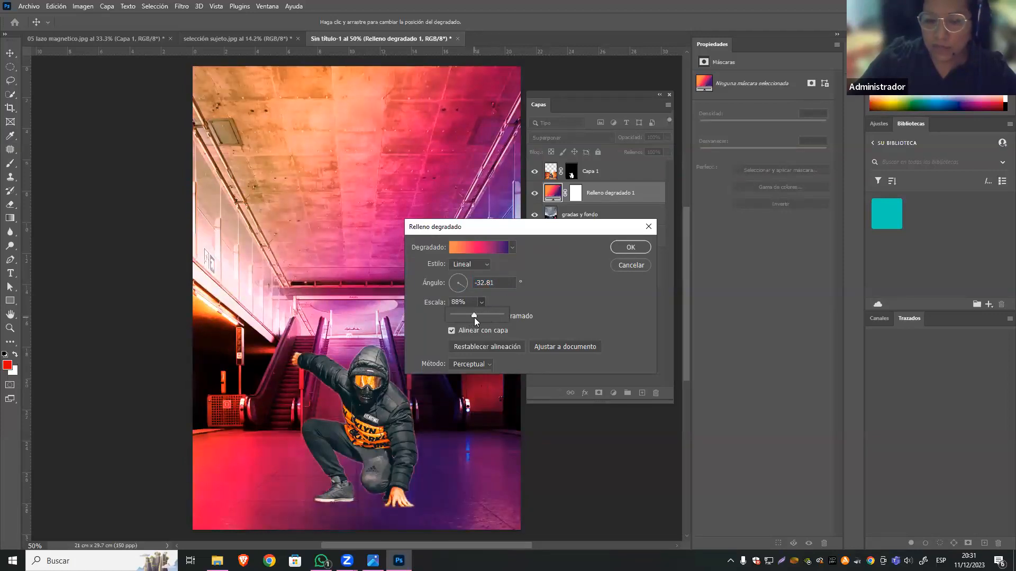
pyautogui.click(464, 279)
pyautogui.moveTo(464, 278); pyautogui.dragTo(454, 283)
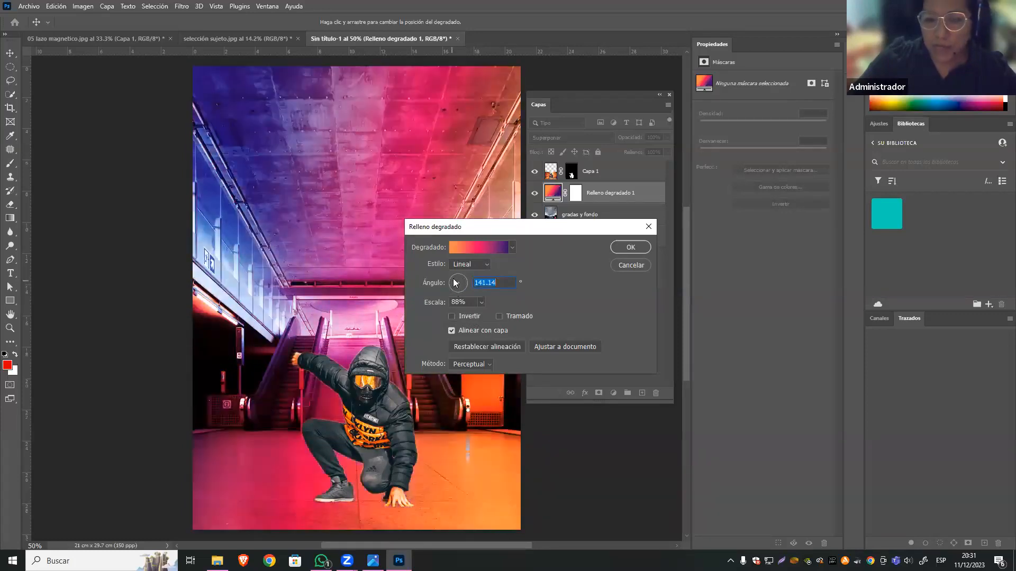
# Try the Radial gradient style and one further style, and return the style to Lineal.
pyautogui.click(476, 264)
pyautogui.click(469, 287)
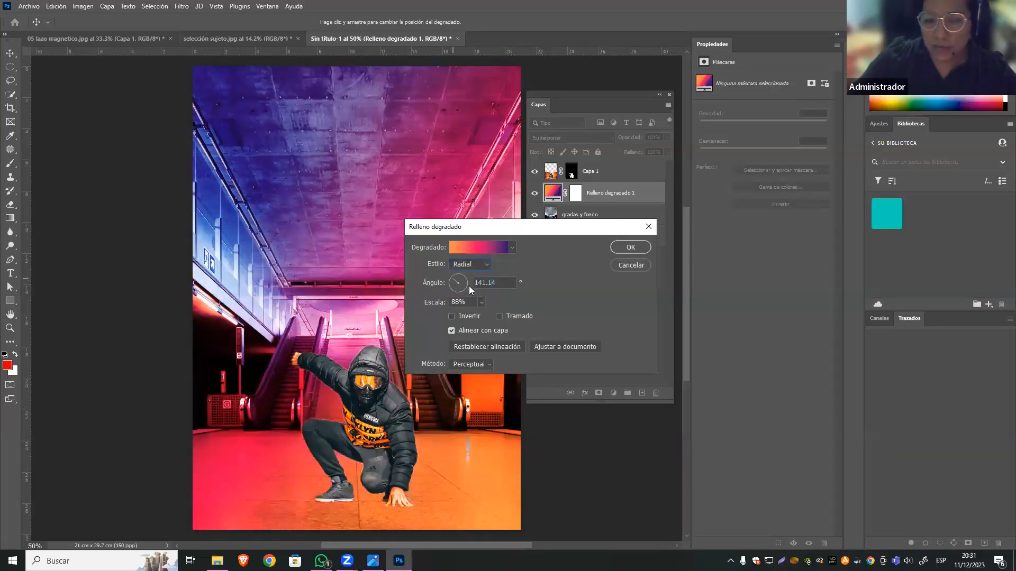
pyautogui.click(477, 267)
pyautogui.click(476, 292)
pyautogui.click(477, 270)
pyautogui.click(458, 274)
# Rotate the linear gradient to about 47.3° so orange starts in the lower-left corner of the image.
pyautogui.moveTo(457, 286); pyautogui.dragTo(463, 286)
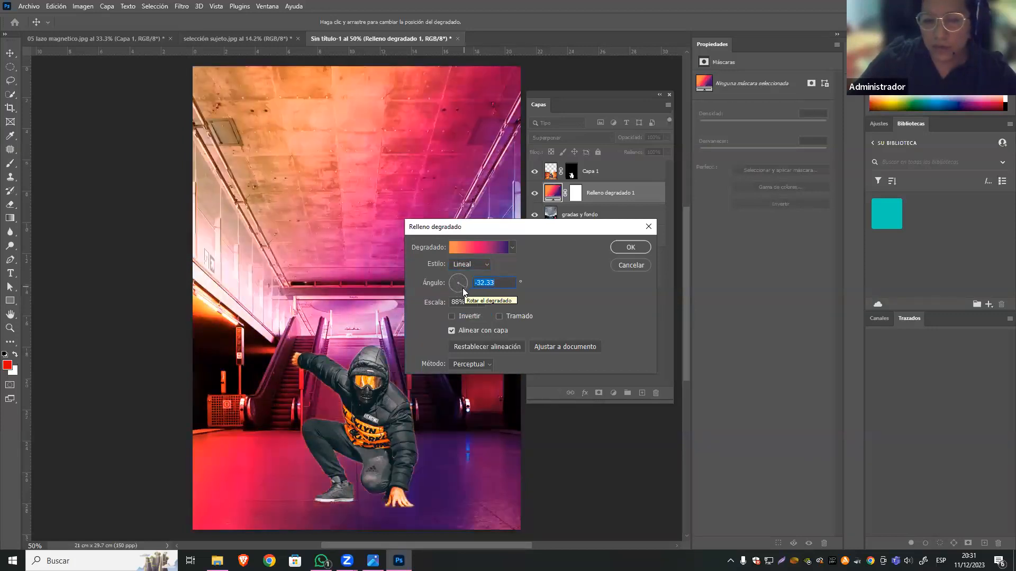
pyautogui.click(462, 288)
pyautogui.moveTo(461, 288); pyautogui.dragTo(465, 282)
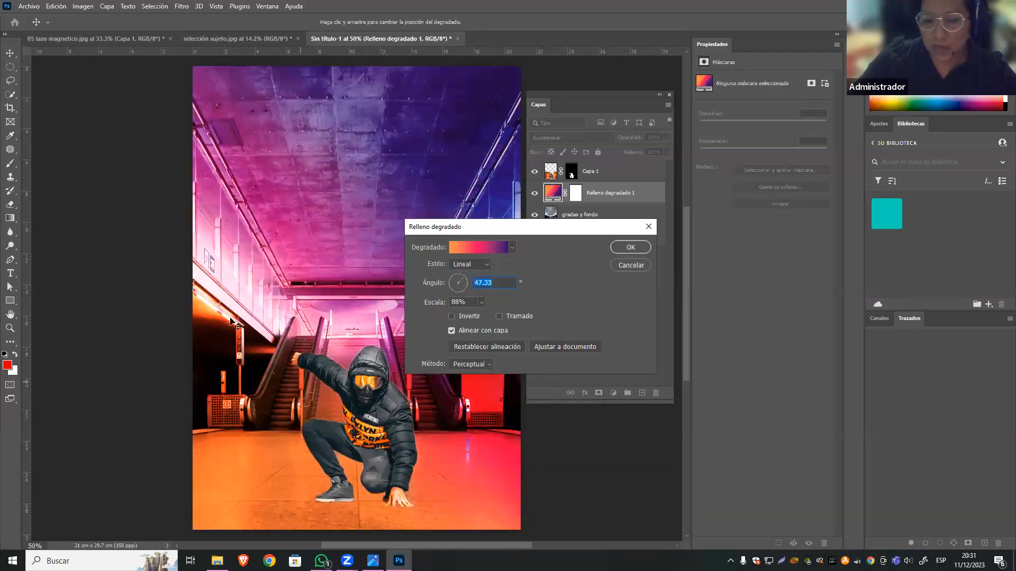
# Rotate the linear gradient to 37.25°, accept the fill, and lower the gradient layer's opacity to 78%.
pyautogui.click(464, 279)
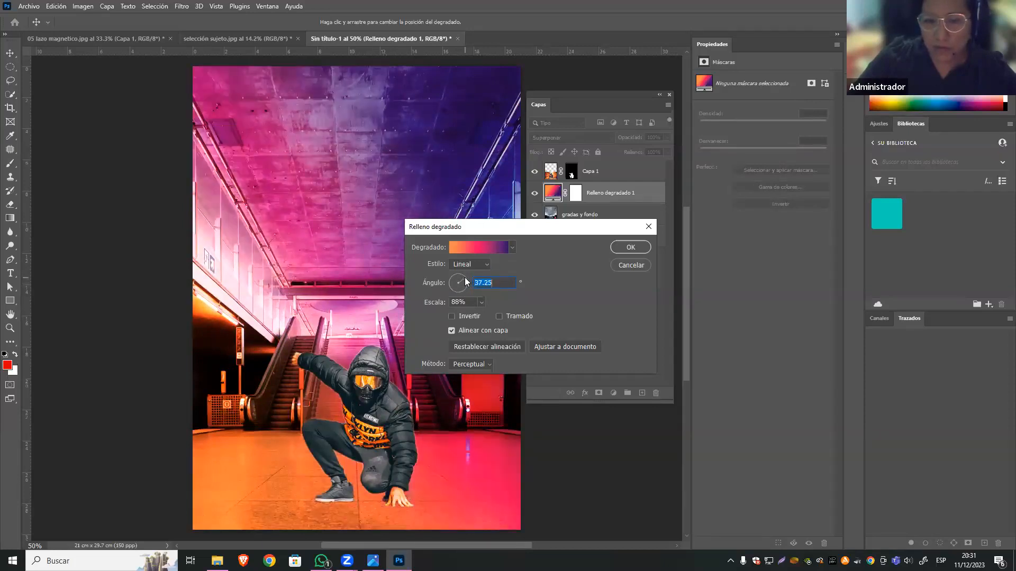
pyautogui.click(624, 248)
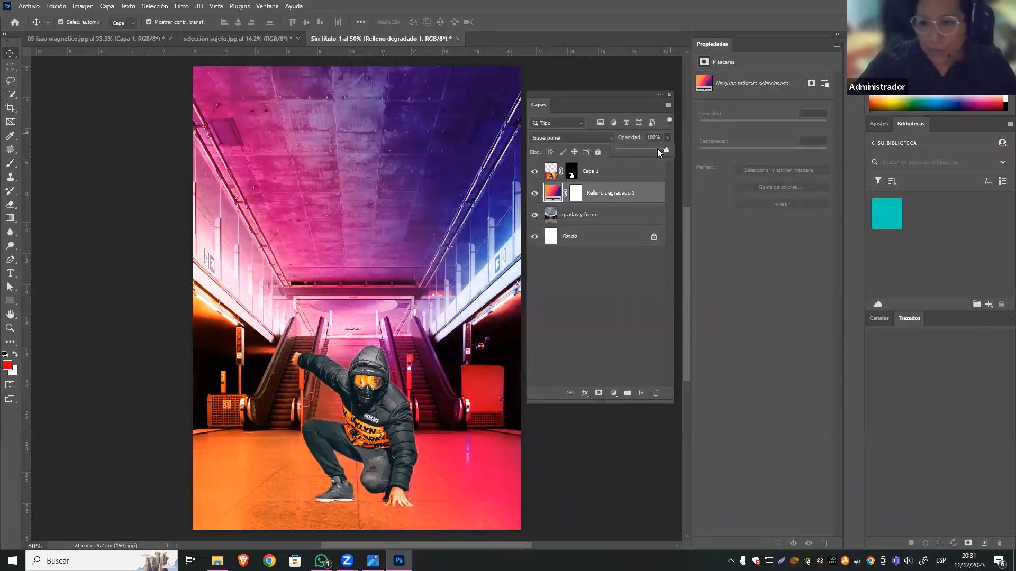
pyautogui.click(657, 150)
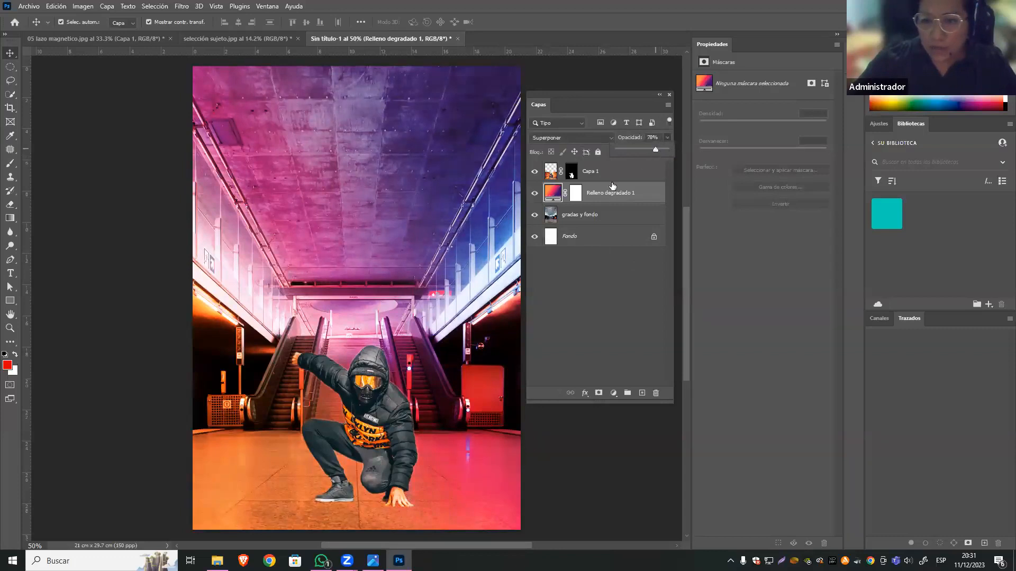
# Add a Levels adjustment above the gradas y fondo layer with black input 12 and midtones 0.97, and compare the image without it.
pyautogui.click(381, 237)
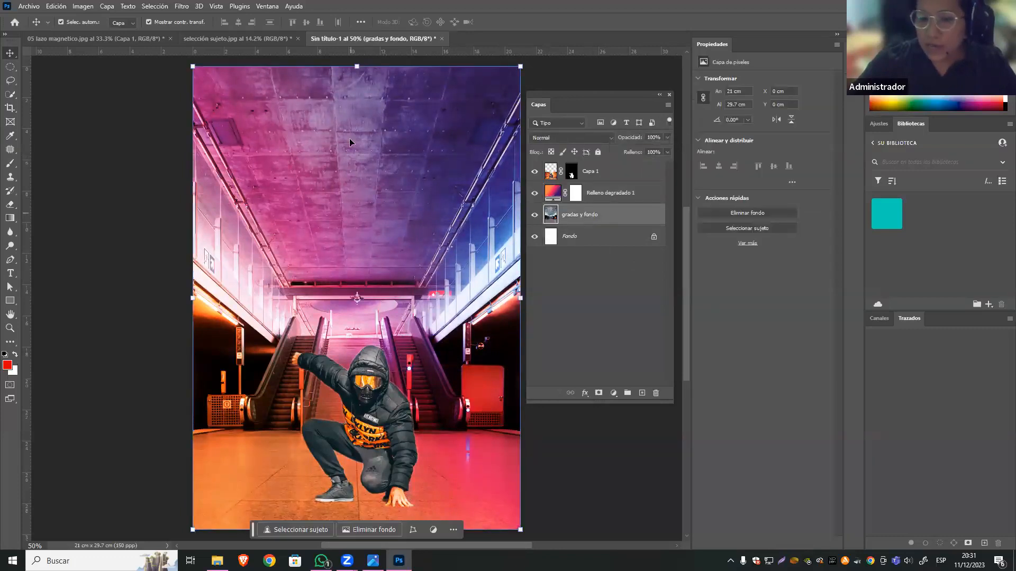
pyautogui.click(613, 393)
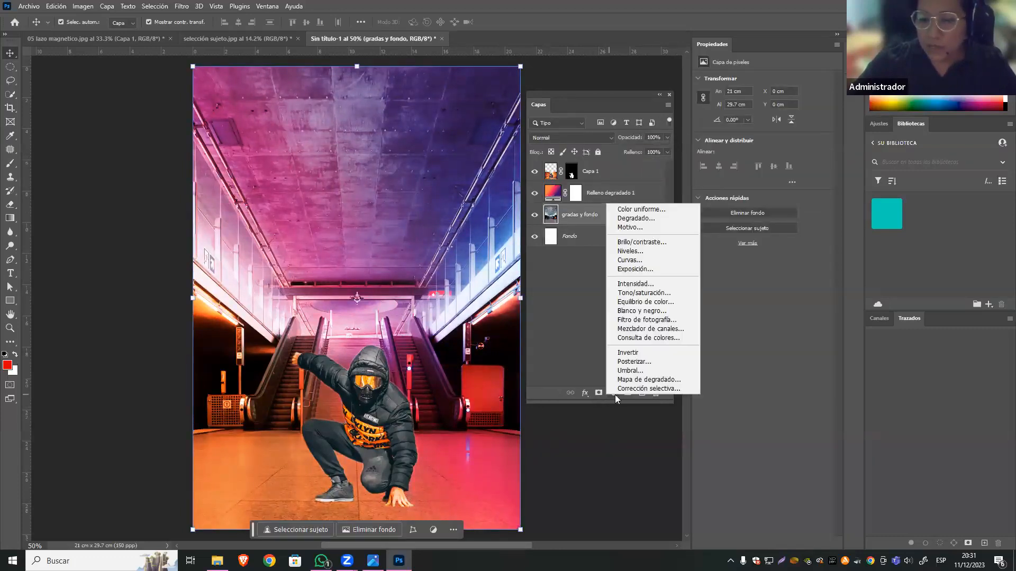
pyautogui.click(644, 251)
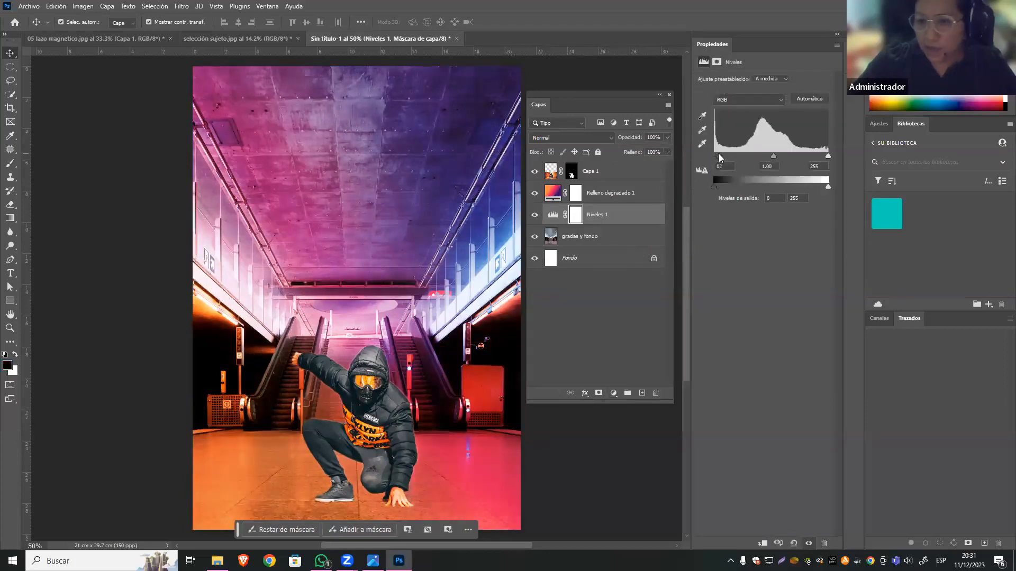
pyautogui.moveTo(778, 154); pyautogui.dragTo(774, 154)
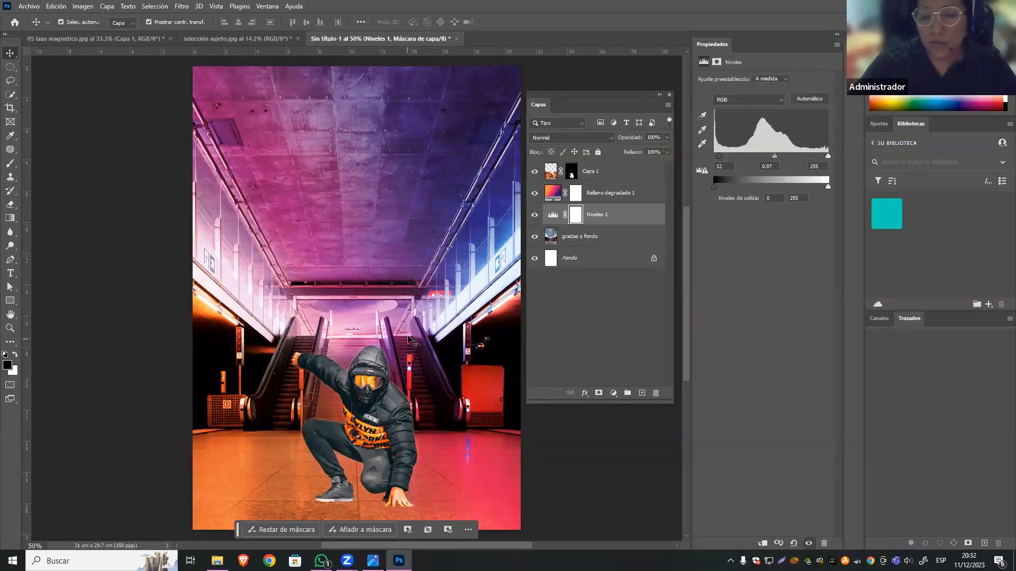
pyautogui.click(534, 215)
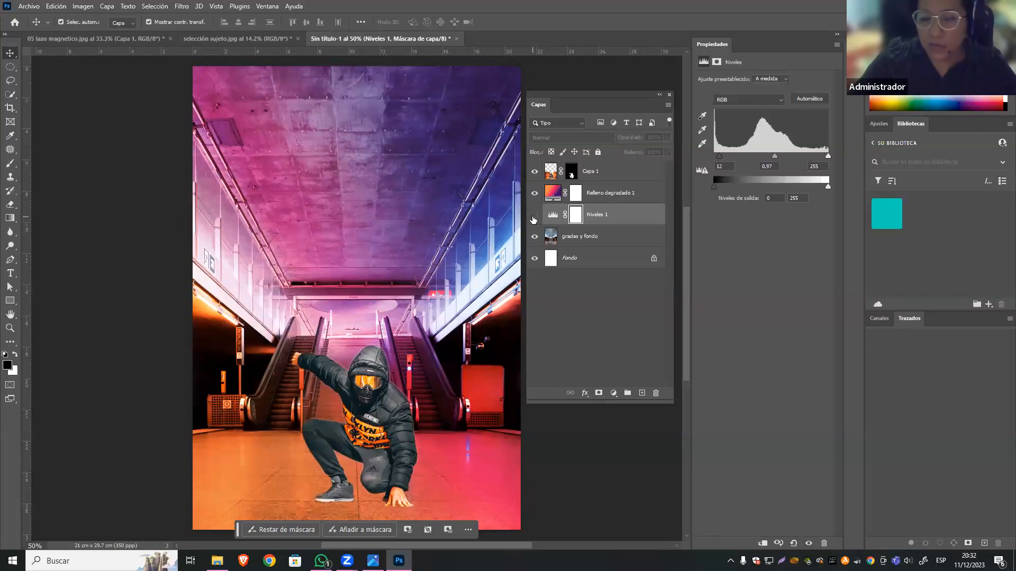
pyautogui.click(534, 216)
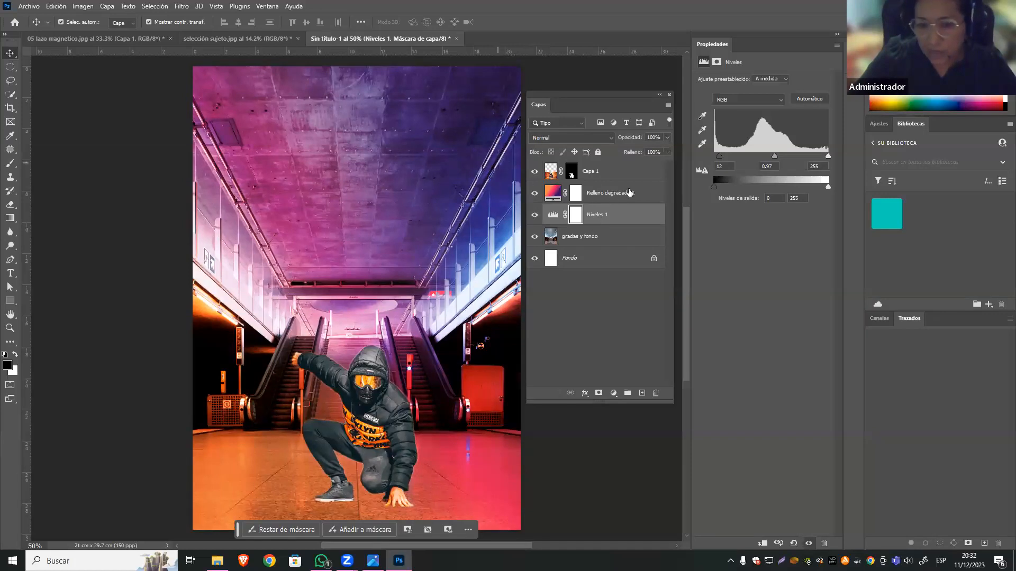
pyautogui.click(632, 340)
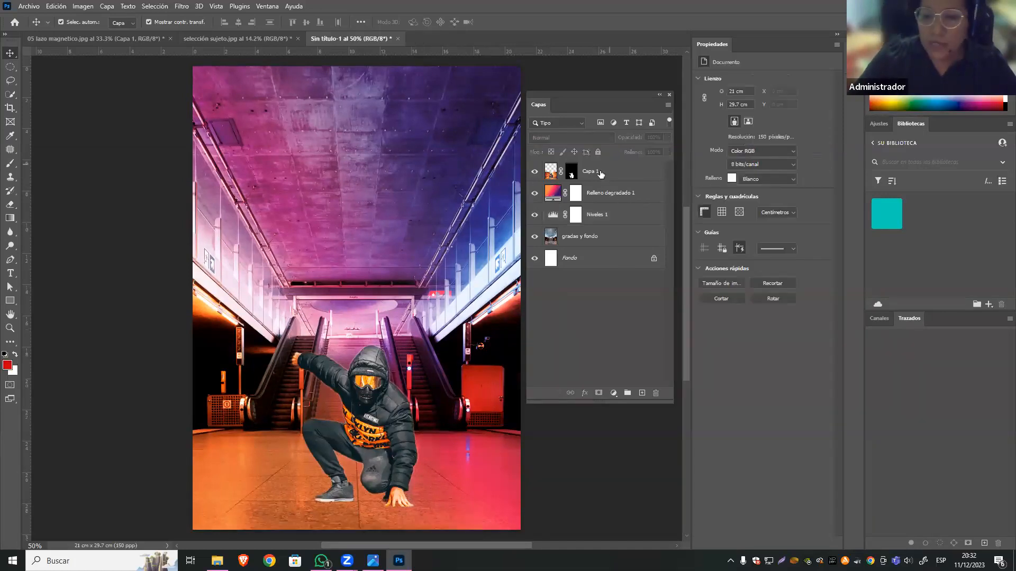
# Add a Levels adjustment layer above the hooded figure's layer, Capa 1, with the black input at 20.
pyautogui.click(341, 344)
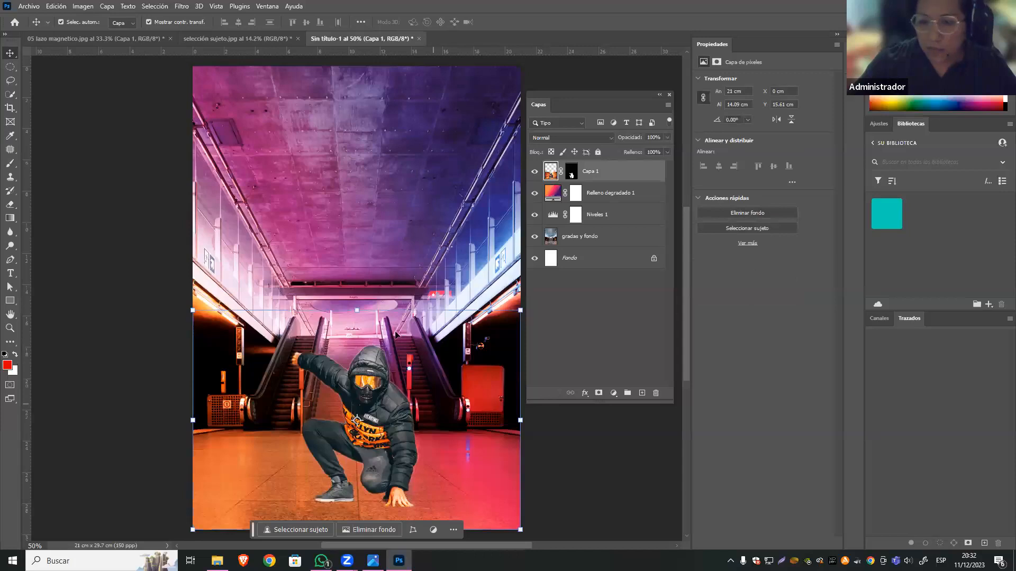
pyautogui.click(571, 173)
pyautogui.click(551, 172)
pyautogui.click(614, 393)
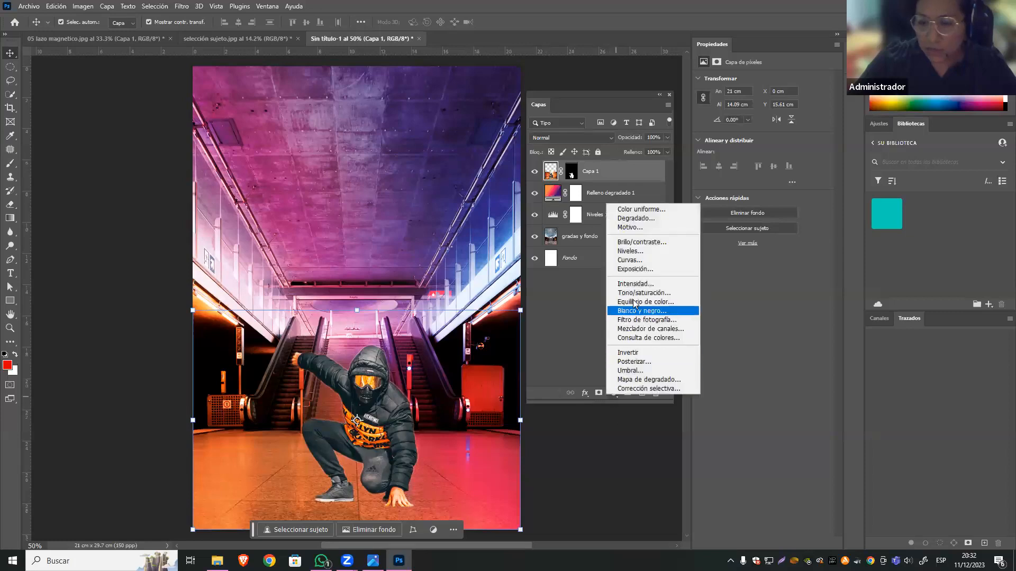
pyautogui.click(671, 252)
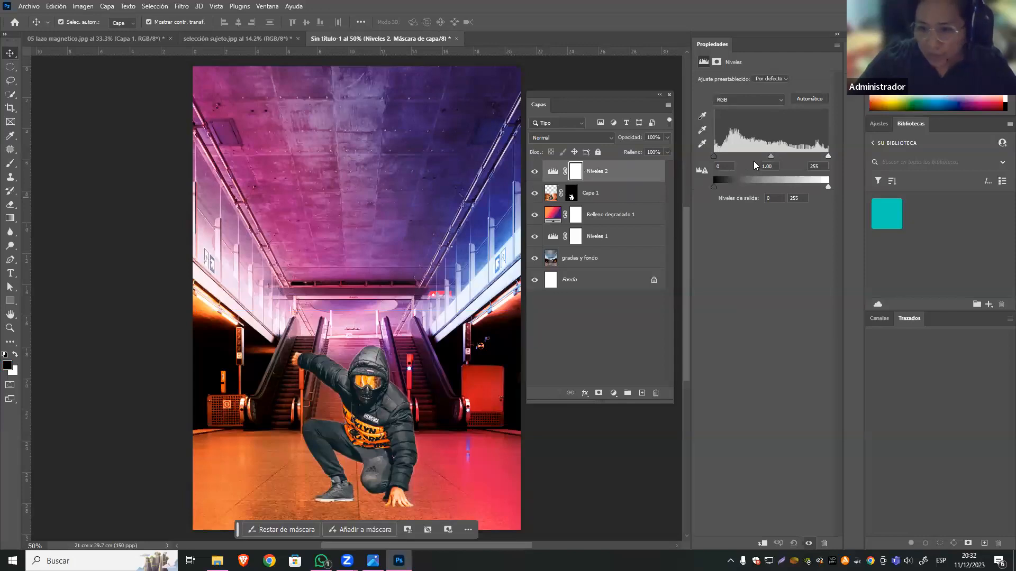
pyautogui.moveTo(714, 155)
pyautogui.mouseDown()
pyautogui.moveTo(755, 162)
pyautogui.moveTo(700, 158)
pyautogui.moveTo(723, 159)
pyautogui.mouseUp()
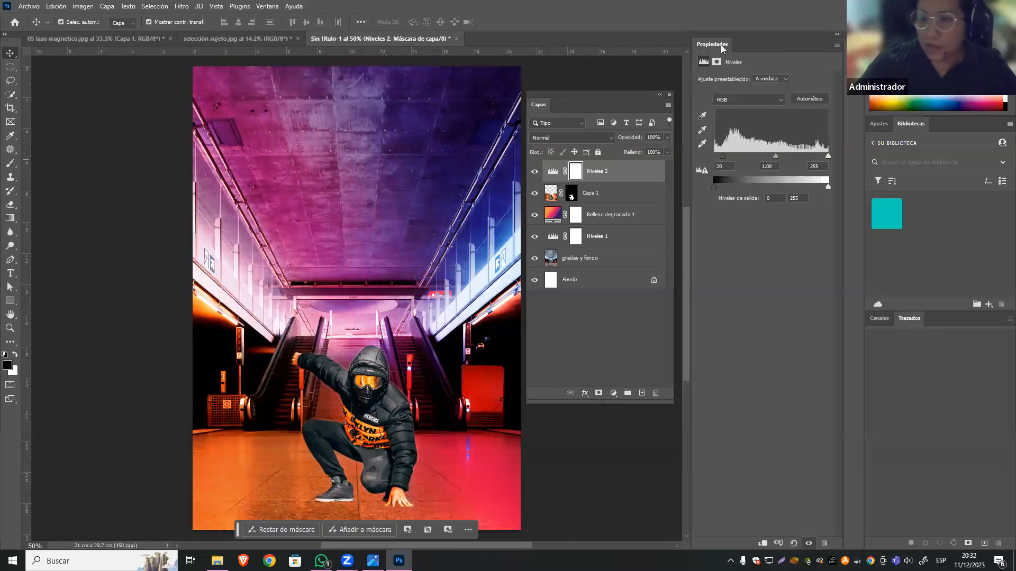
# Detach the Properties panel, shorten it and place it beside the floating Layers panel.
pyautogui.moveTo(726, 47); pyautogui.dragTo(699, 85)
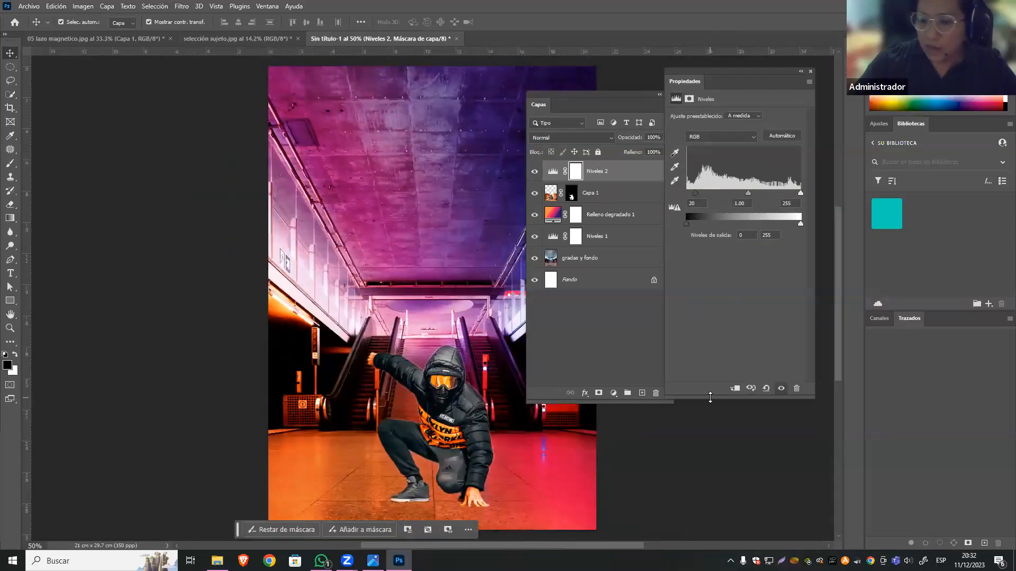
pyautogui.moveTo(712, 398); pyautogui.dragTo(735, 287)
pyautogui.moveTo(760, 77); pyautogui.dragTo(794, 84)
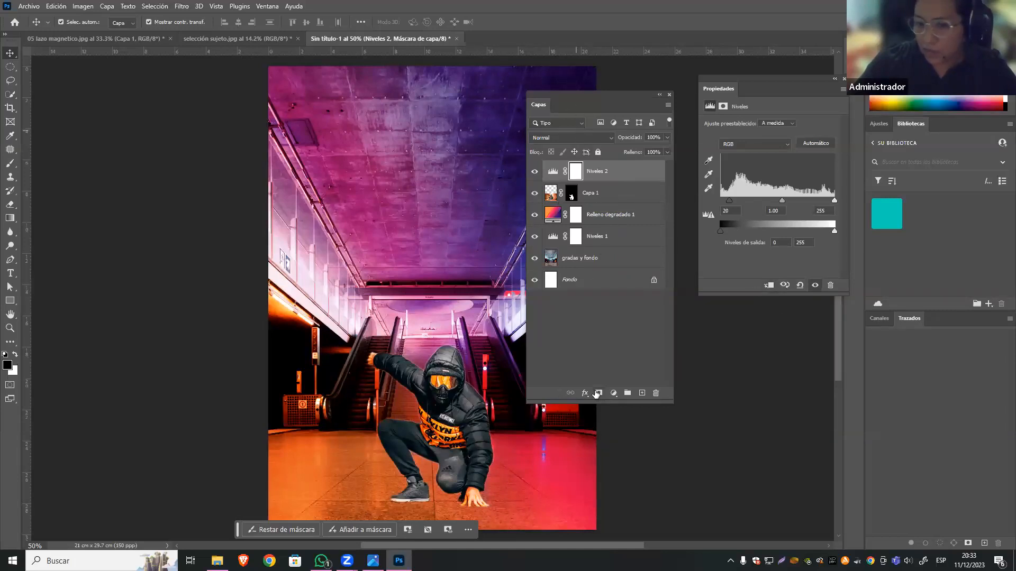
# Clip the figure's Levels adjustment to Capa 1 and set its black input to 31 and white input to 244.
pyautogui.click(765, 287)
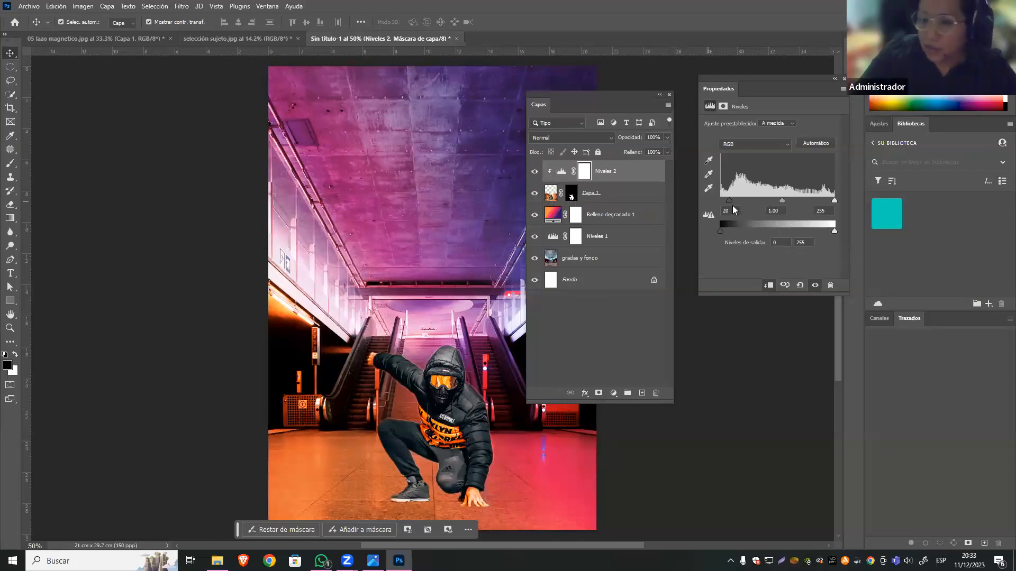
pyautogui.moveTo(728, 202)
pyautogui.mouseDown()
pyautogui.moveTo(717, 201)
pyautogui.moveTo(743, 199)
pyautogui.moveTo(720, 201)
pyautogui.moveTo(733, 201)
pyautogui.mouseUp()
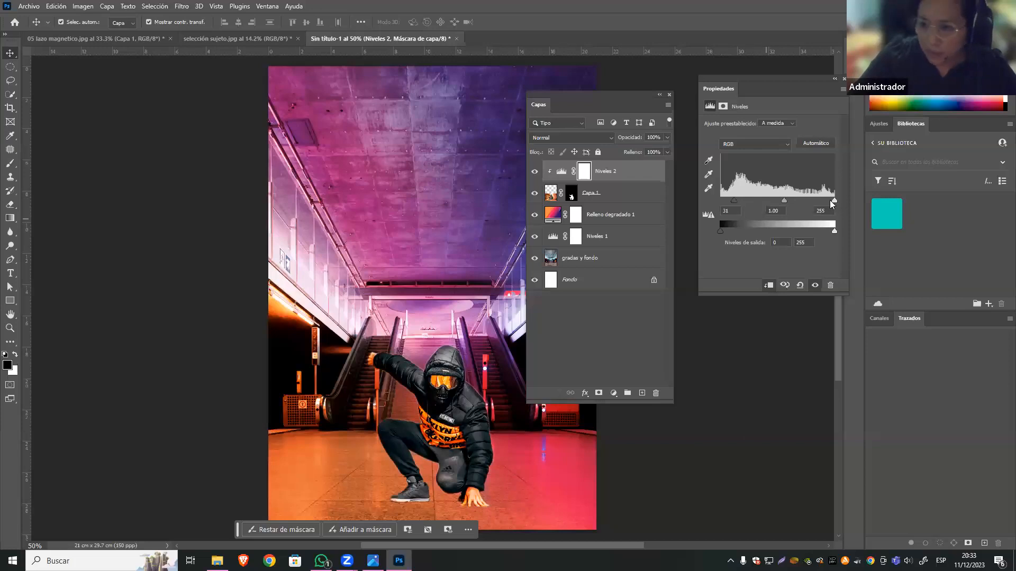
pyautogui.moveTo(832, 201); pyautogui.dragTo(830, 201)
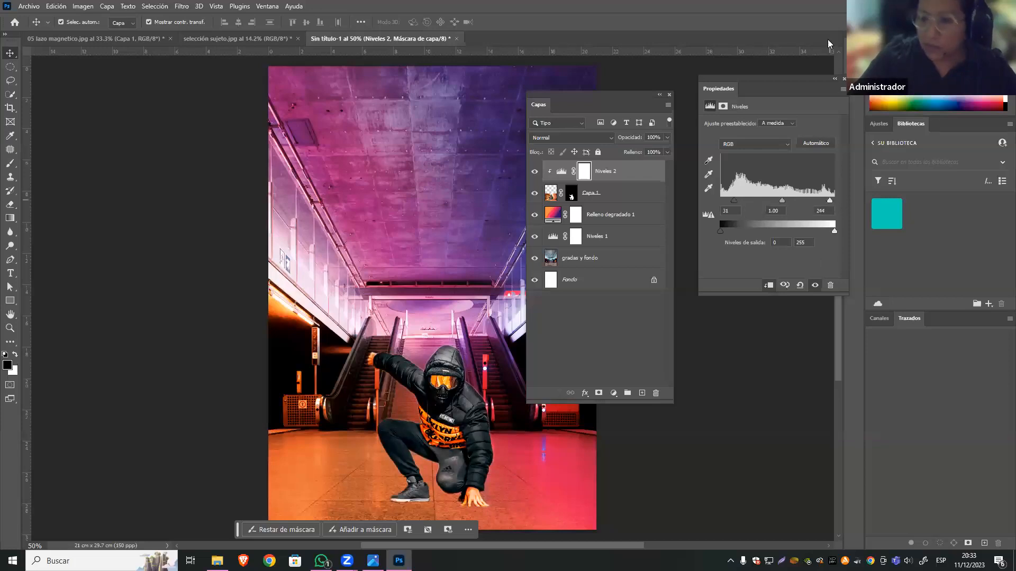
# Move the Properties and Layers panels off the artwork so the full composition shows, and deselect all layers.
pyautogui.moveTo(811, 76); pyautogui.dragTo(822, 81)
pyautogui.moveTo(659, 96); pyautogui.dragTo(765, 165)
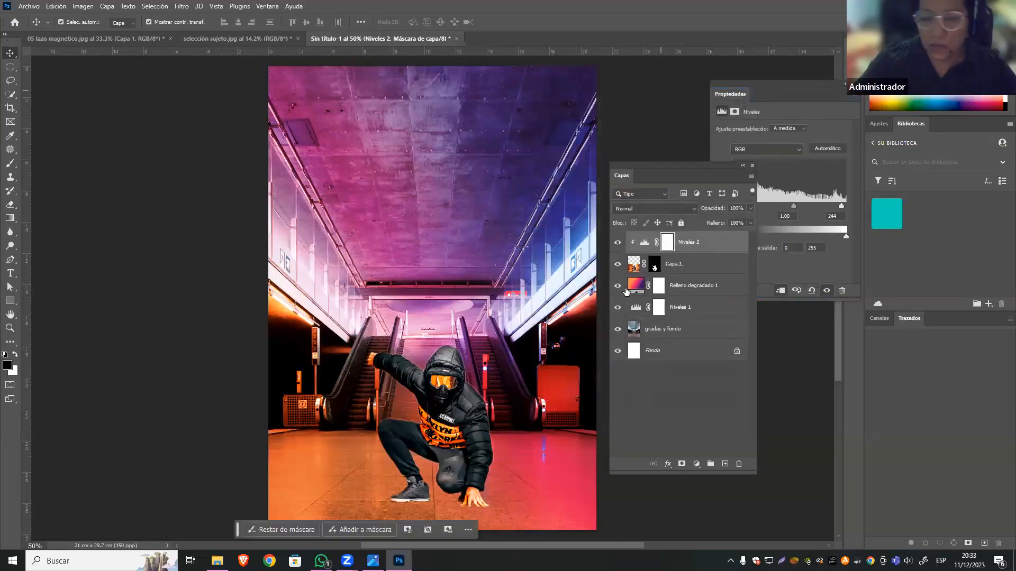
pyautogui.click(647, 406)
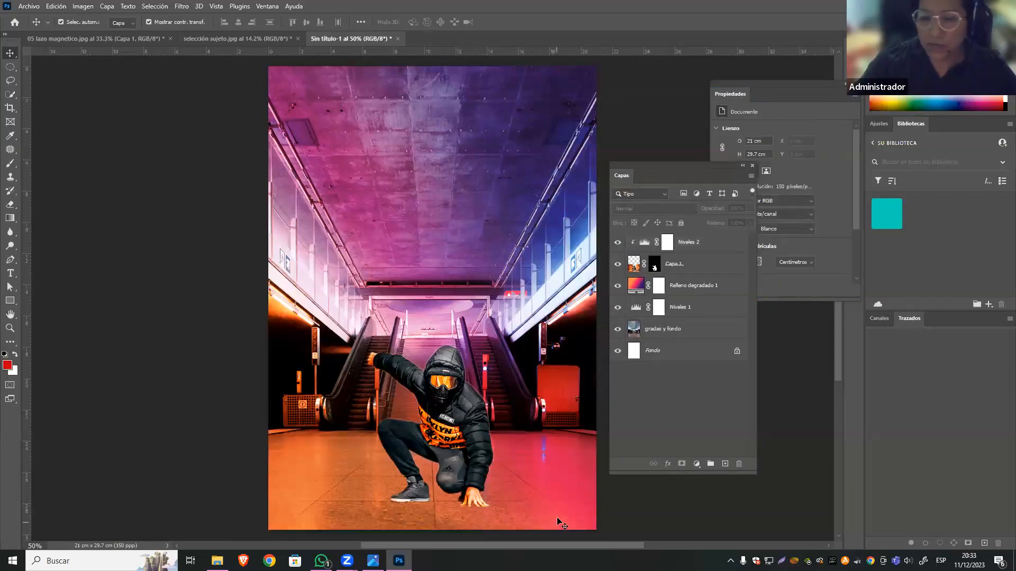
# Try to open CELULAR from the IMÁGENES folder with Open As in the Photoshop format.
pyautogui.click(29, 6)
pyautogui.click(77, 50)
pyautogui.click(397, 173)
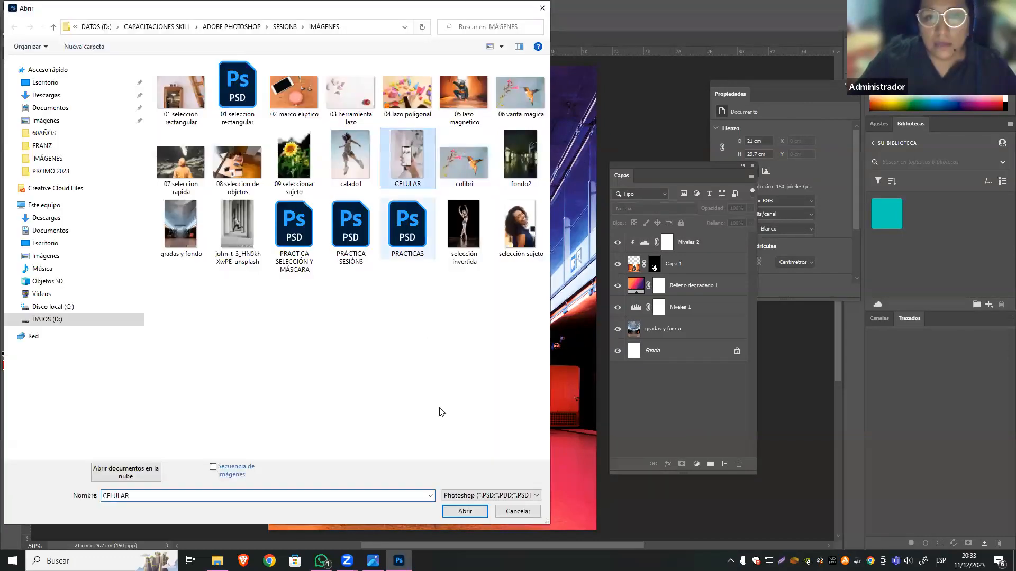
pyautogui.click(465, 511)
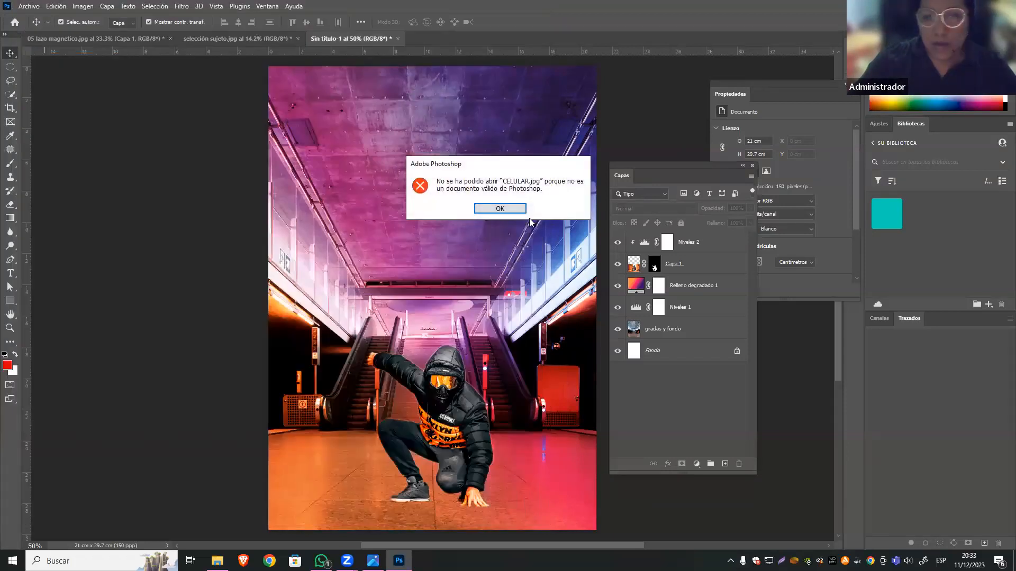
pyautogui.click(512, 212)
# Open the CELULAR.jpg photo from the IMÁGENES folder as a regular image document.
pyautogui.click(31, 6)
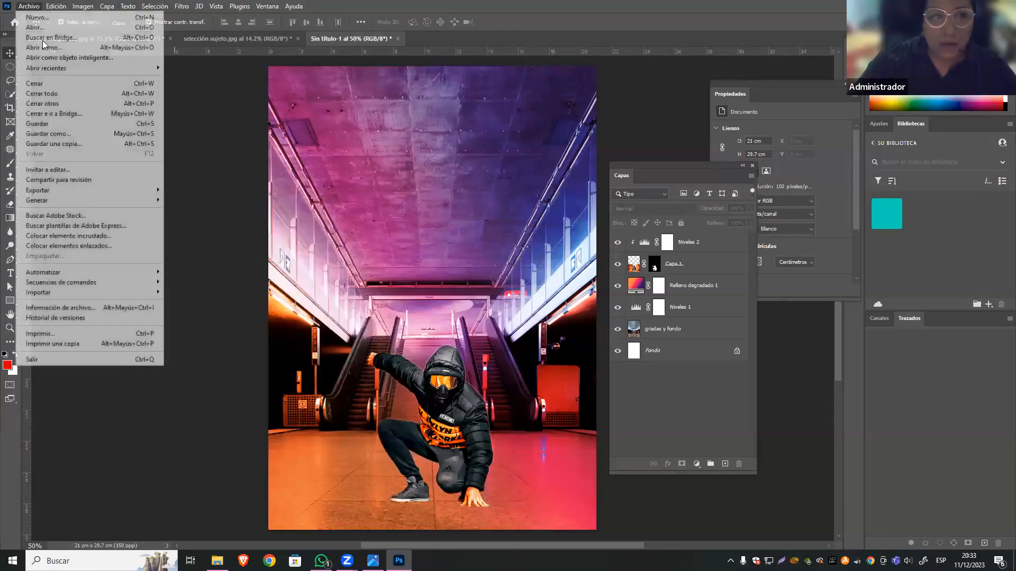
pyautogui.click(35, 27)
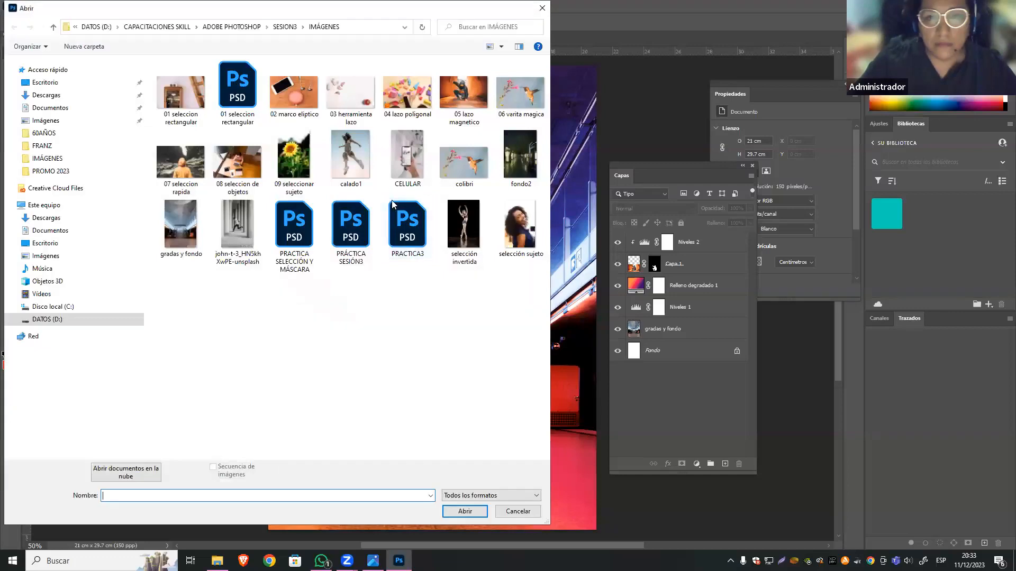
pyautogui.click(395, 173)
pyautogui.click(473, 511)
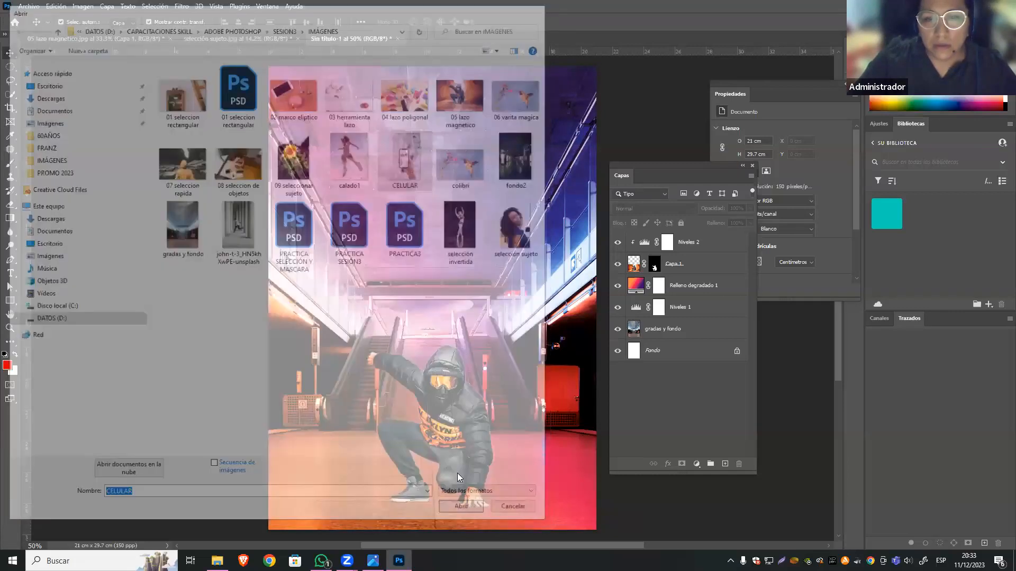
pyautogui.click(503, 261)
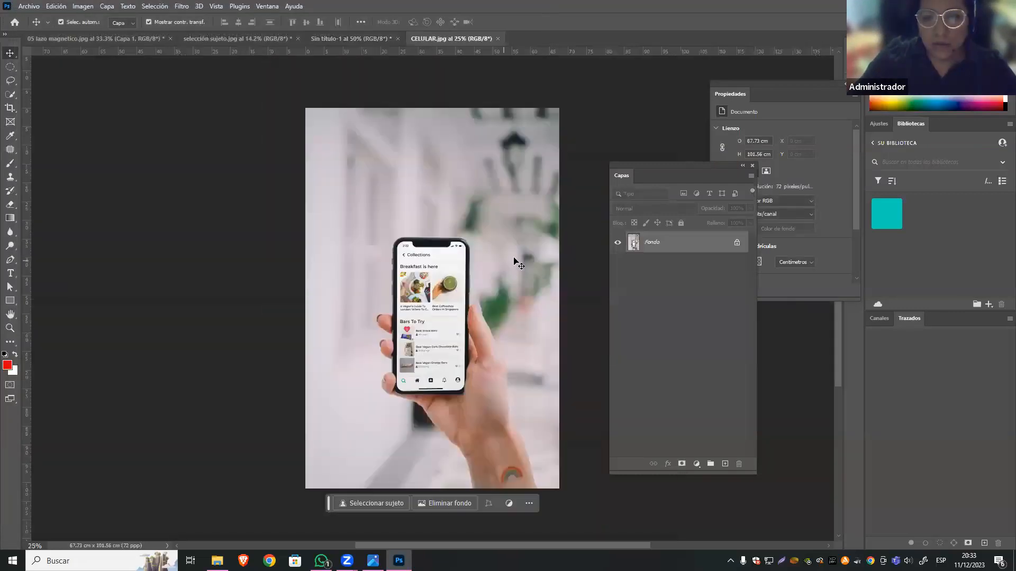
# Examine the phone's screen and outline close up in the CELULAR photo.
pyautogui.scroll(5, 519, 367)
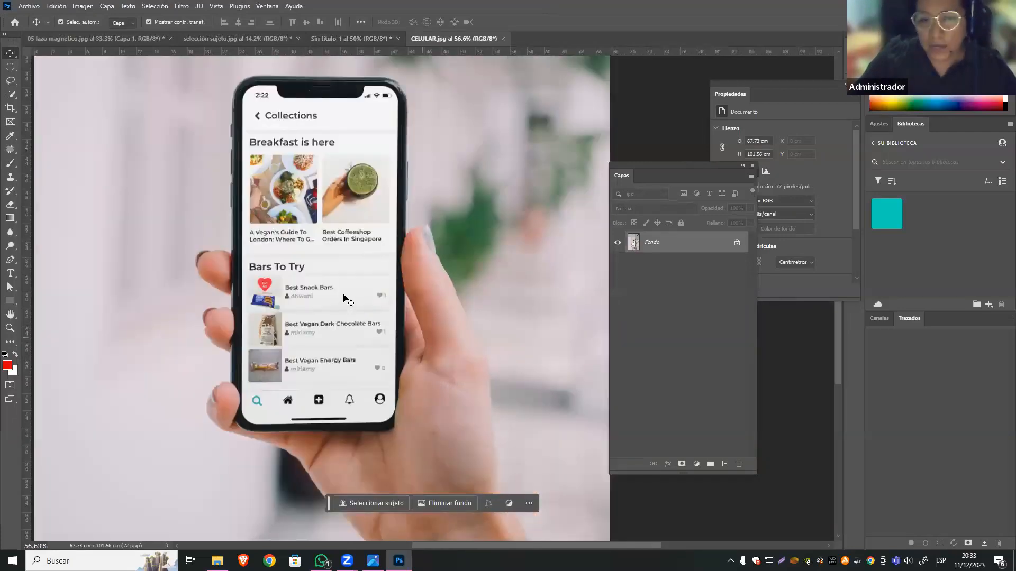
pyautogui.scroll(-1, 344, 296)
pyautogui.scroll(3, 345, 294)
pyautogui.moveTo(412, 279); pyautogui.dragTo(426, 310)
pyautogui.scroll(-2, 426, 312)
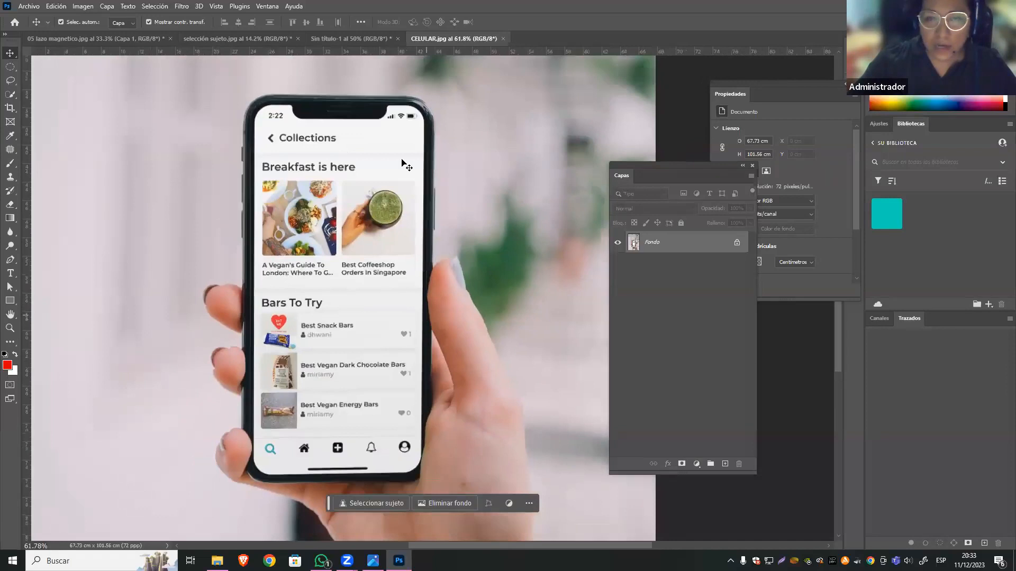
pyautogui.scroll(1, 406, 91)
pyautogui.moveTo(401, 125); pyautogui.dragTo(382, 106)
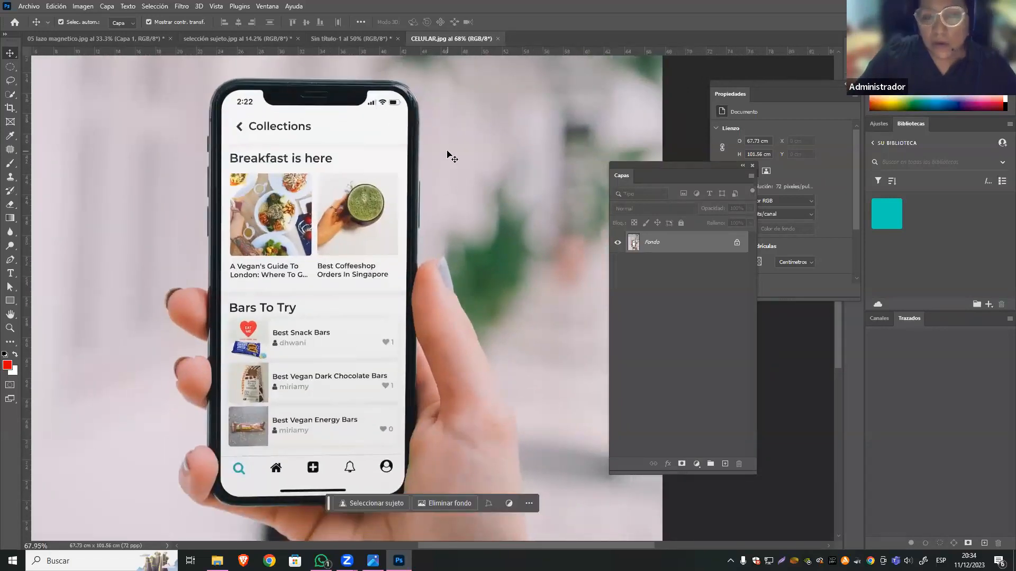
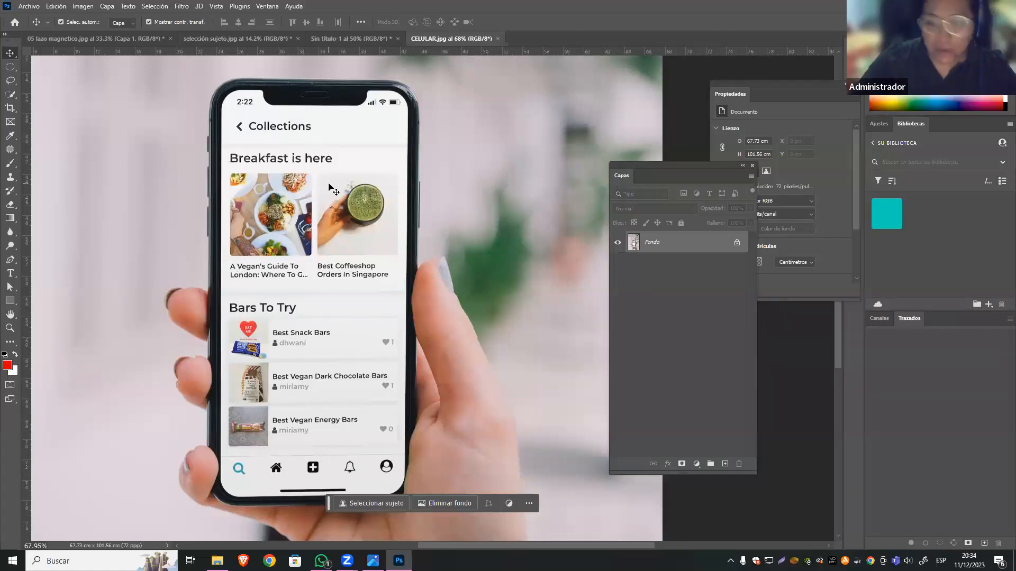
# Start a Pen tool path where the thumb meets the phone's right edge and run it up to the side button.
pyautogui.hotkey('ctrl', '1')
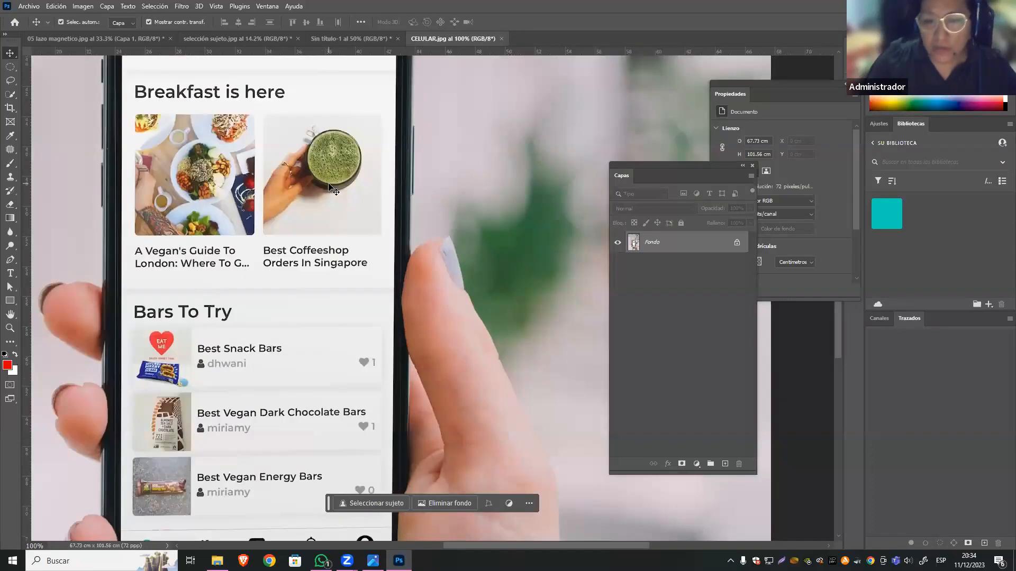
pyautogui.hotkey('ctrl', '+')
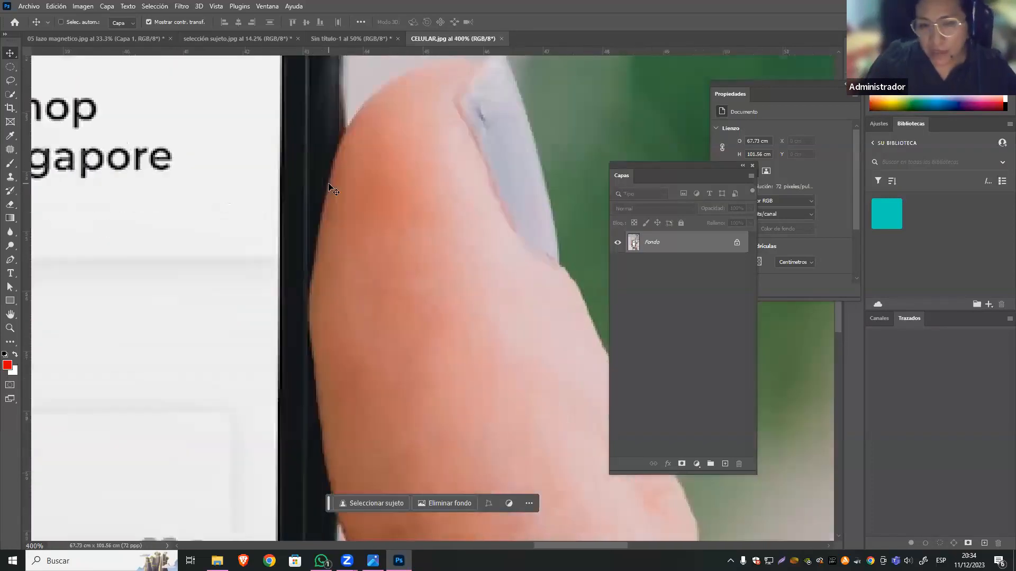
pyautogui.moveTo(371, 124); pyautogui.dragTo(401, 296)
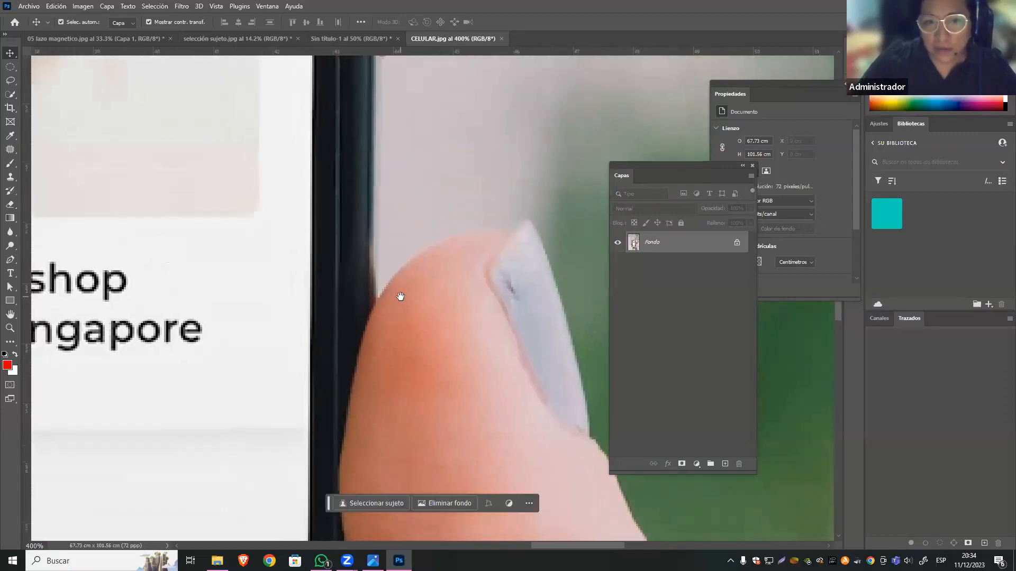
pyautogui.hotkey('ctrl', '-')
pyautogui.hotkey('ctrl', '-')
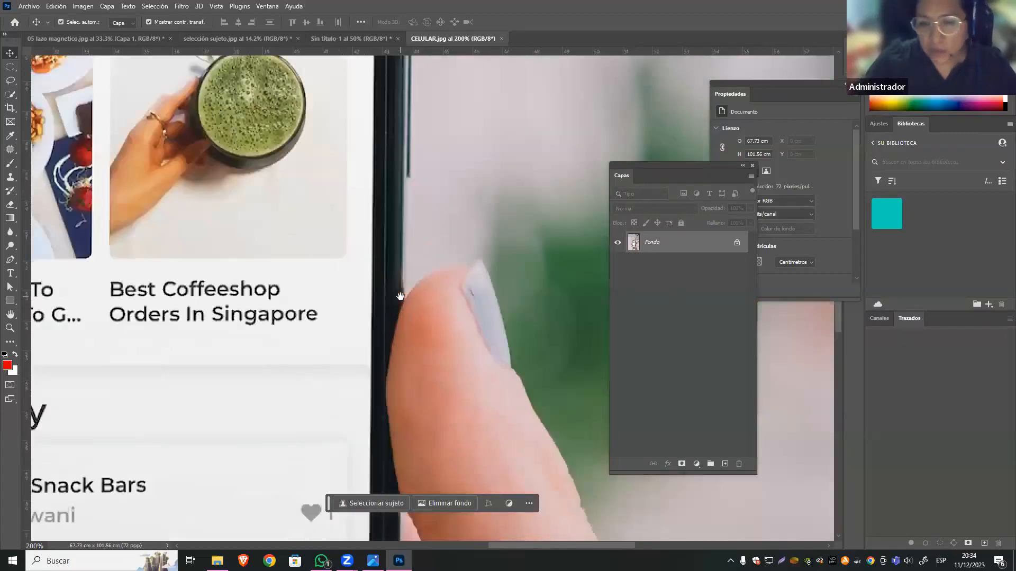
pyautogui.click(13, 261)
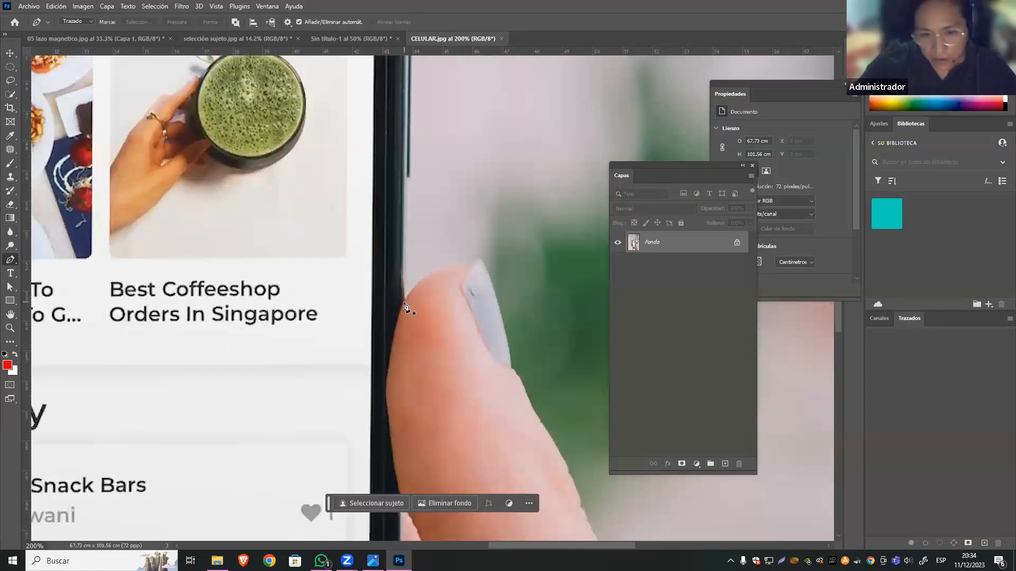
pyautogui.click(404, 303)
pyautogui.click(407, 182)
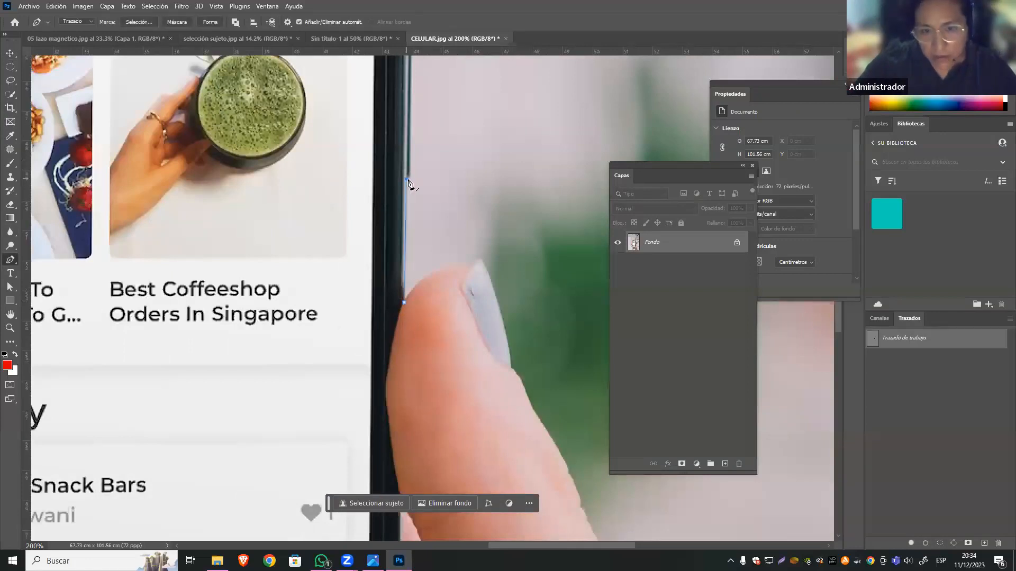
# Extend the path up past the right side button to the start of the phone's upper right corner.
pyautogui.moveTo(439, 269); pyautogui.dragTo(473, 484)
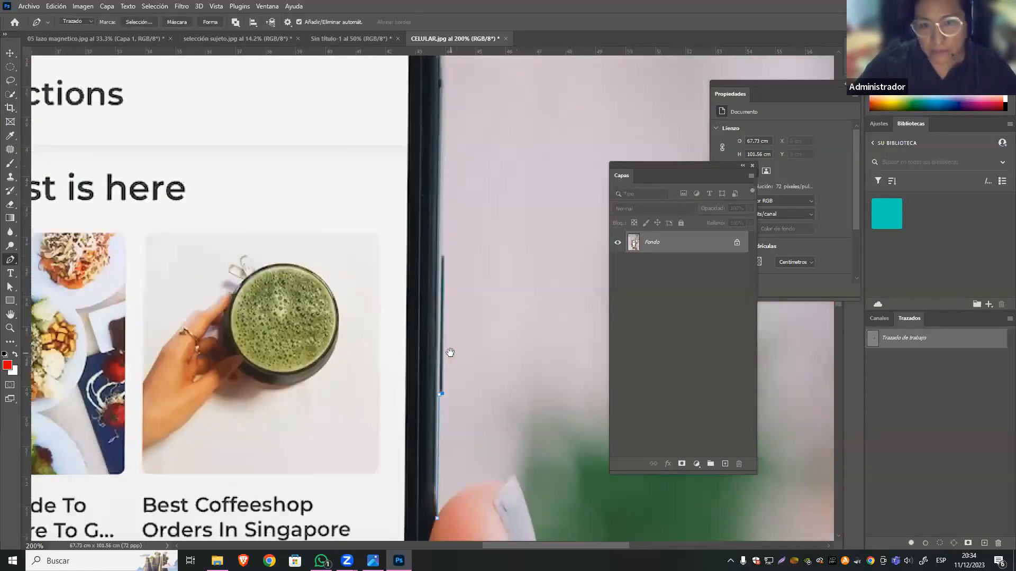
pyautogui.click(444, 254)
pyautogui.moveTo(439, 201); pyautogui.dragTo(447, 384)
pyautogui.click(452, 274)
pyautogui.moveTo(452, 276); pyautogui.dragTo(453, 227)
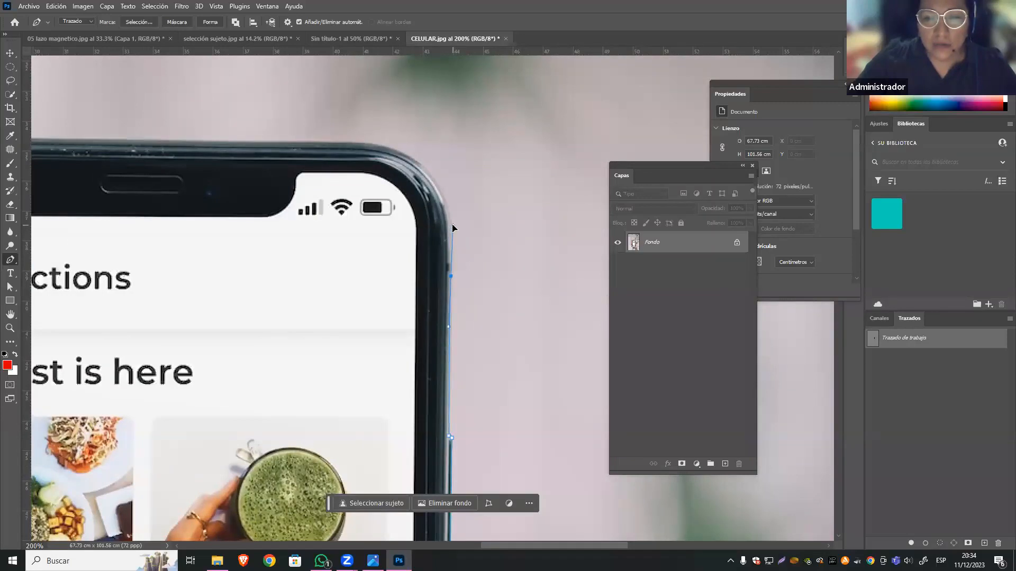
# Curve the path around the phone's upper right corner and continue along the top edge to the upper left corner.
pyautogui.moveTo(375, 144); pyautogui.dragTo(243, 147)
pyautogui.hotkey('ctrl', 'z')
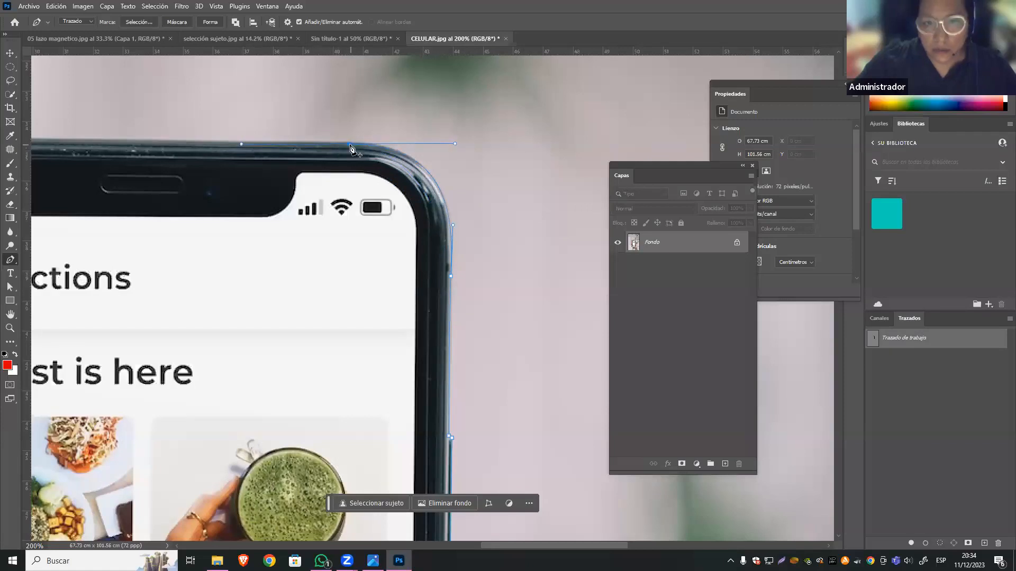
pyautogui.moveTo(270, 153); pyautogui.dragTo(491, 180)
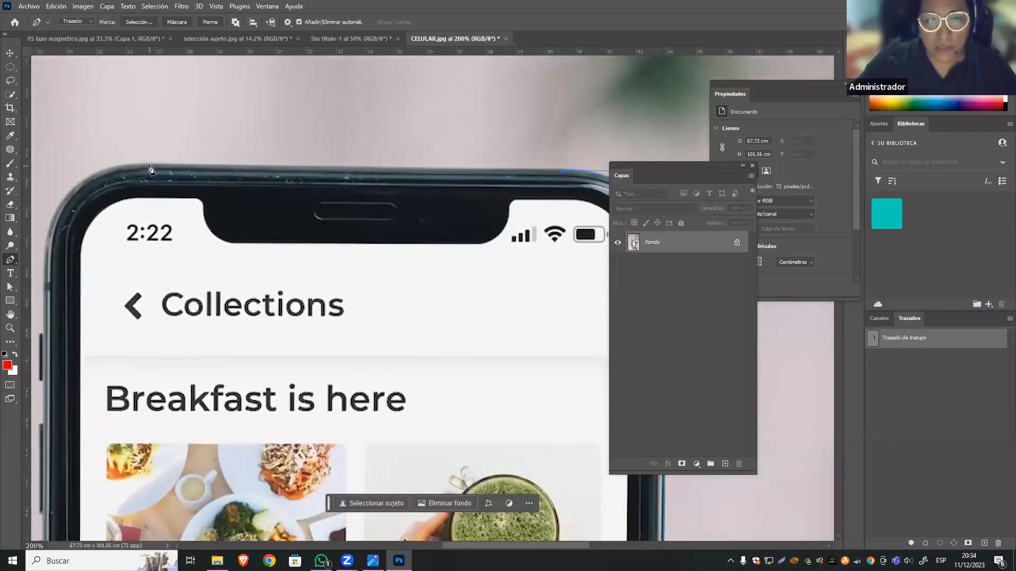
pyautogui.moveTo(99, 198); pyautogui.dragTo(374, 145)
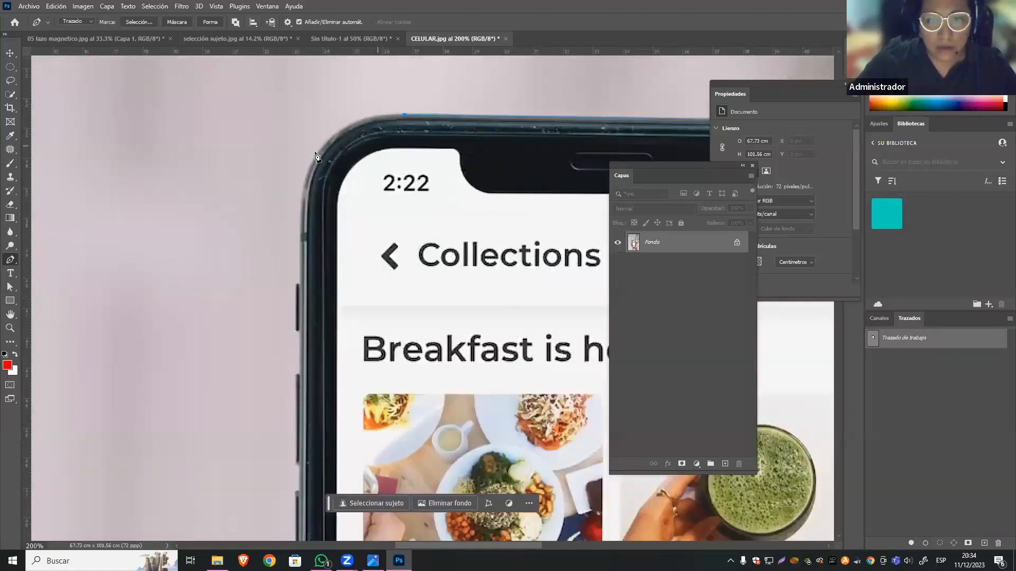
pyautogui.moveTo(305, 174); pyautogui.dragTo(291, 203)
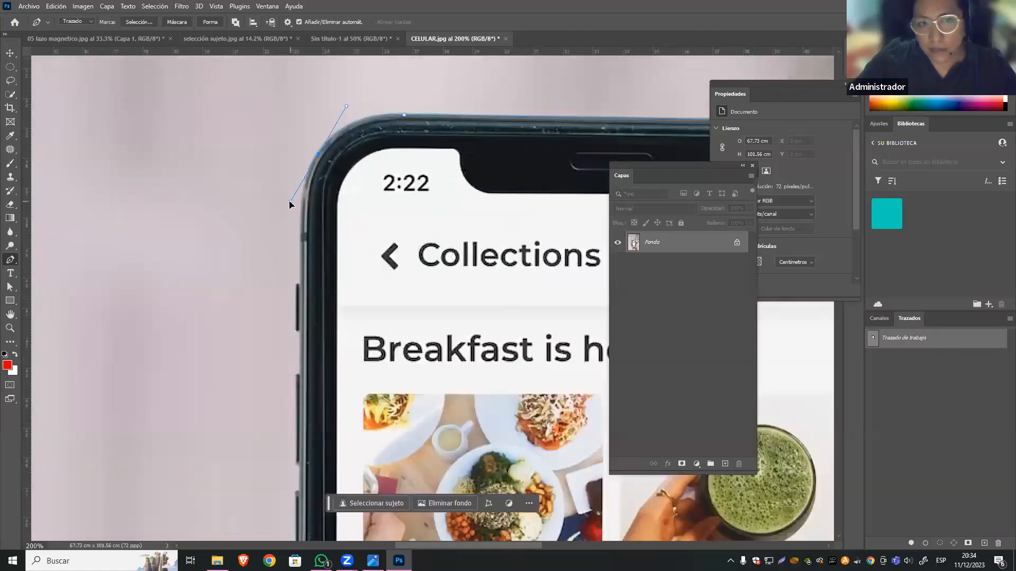
pyautogui.click(298, 250)
pyautogui.hotkey('ctrl', 'z')
pyautogui.hotkey('ctrl', 'z')
# Curve the path around the phone's upper left corner and add anchor points down to the first side button.
pyautogui.moveTo(302, 187); pyautogui.dragTo(289, 271)
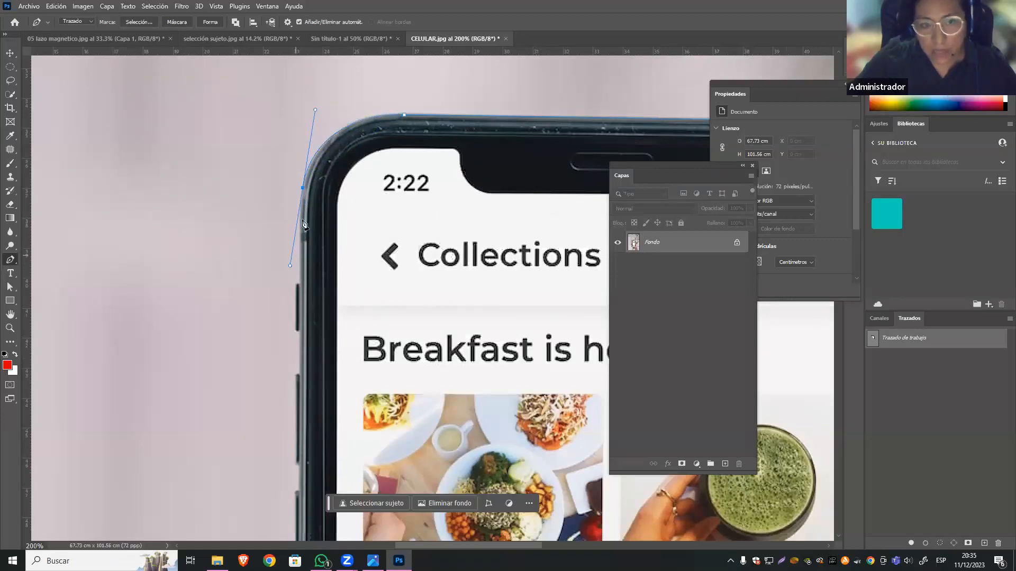
pyautogui.click(303, 200)
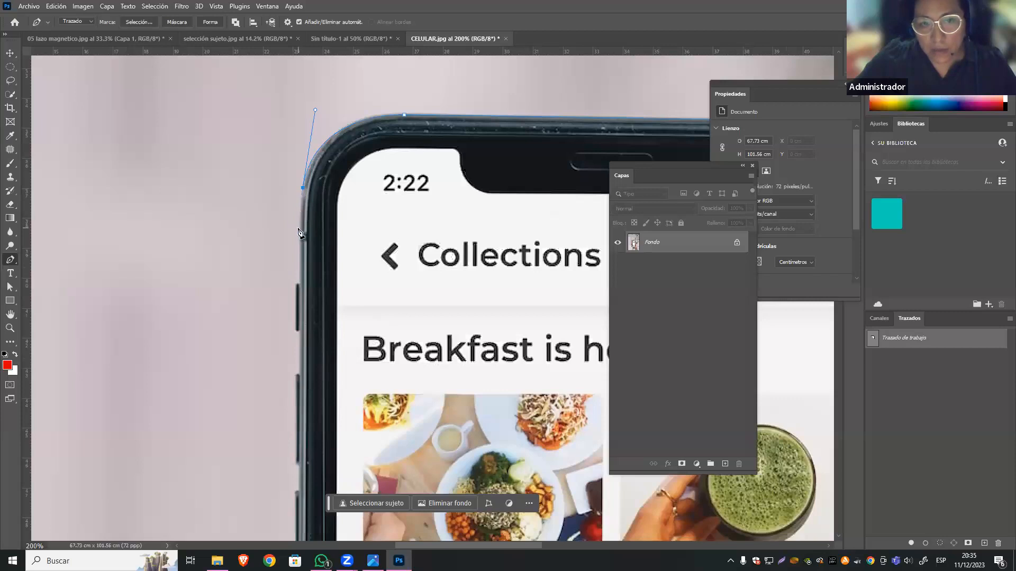
pyautogui.moveTo(300, 229); pyautogui.dragTo(300, 241)
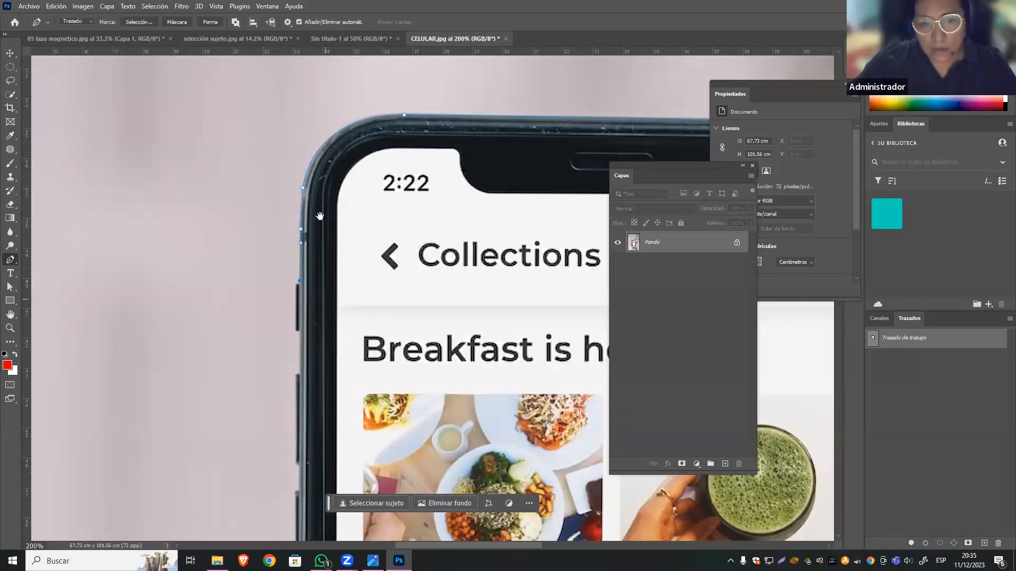
# Trace the path down the phone's left edge, following the three side buttons, to the uppermost finger.
pyautogui.moveTo(326, 288); pyautogui.dragTo(315, 179)
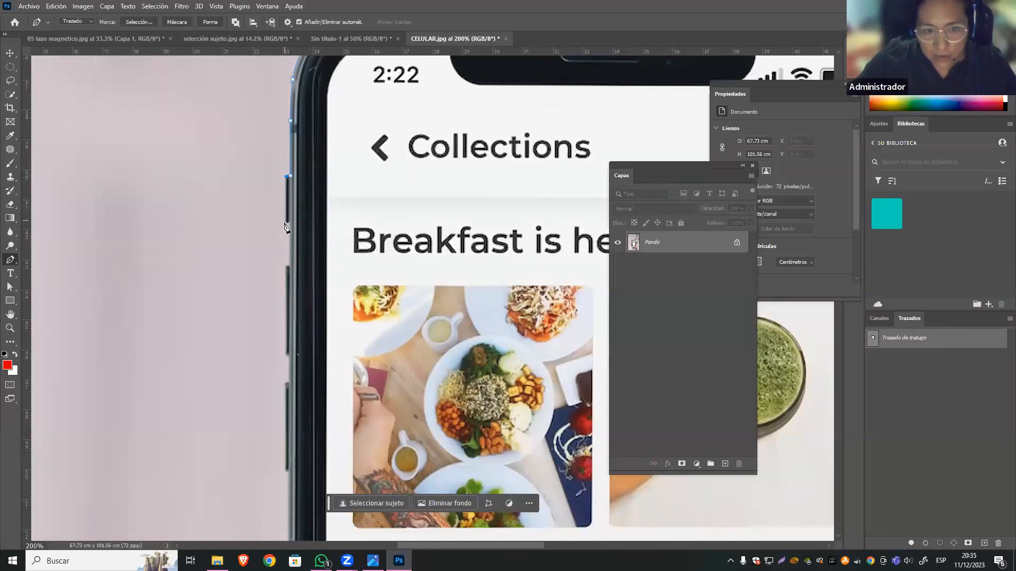
pyautogui.moveTo(303, 234); pyautogui.dragTo(312, 181)
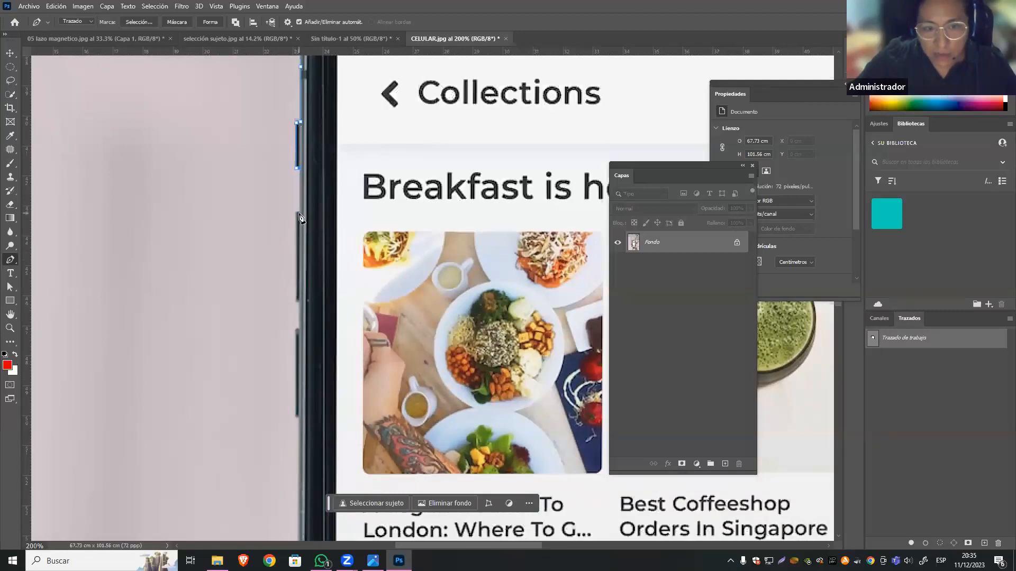
pyautogui.click(298, 214)
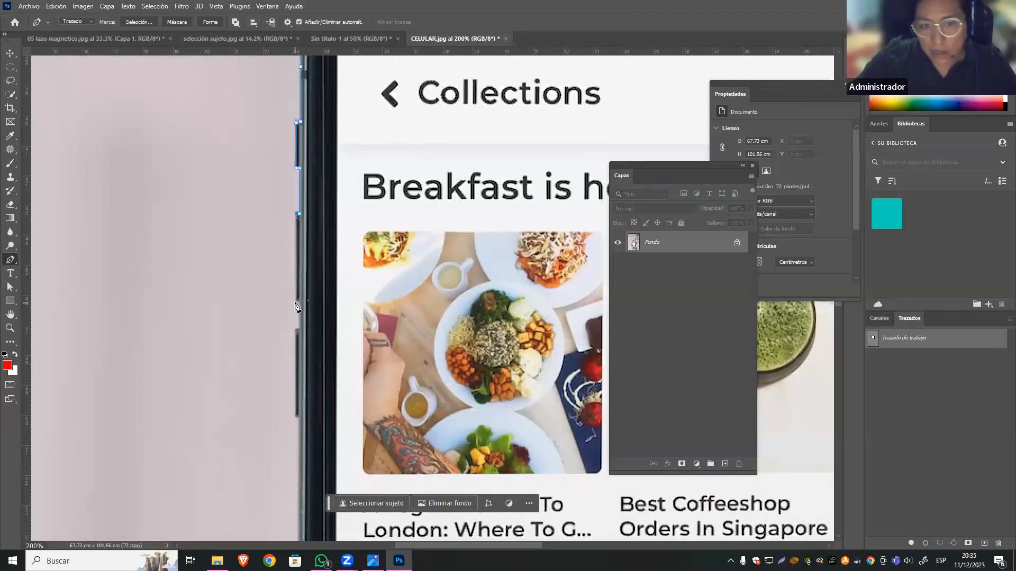
pyautogui.click(296, 302)
pyautogui.scroll(-3, 302, 246)
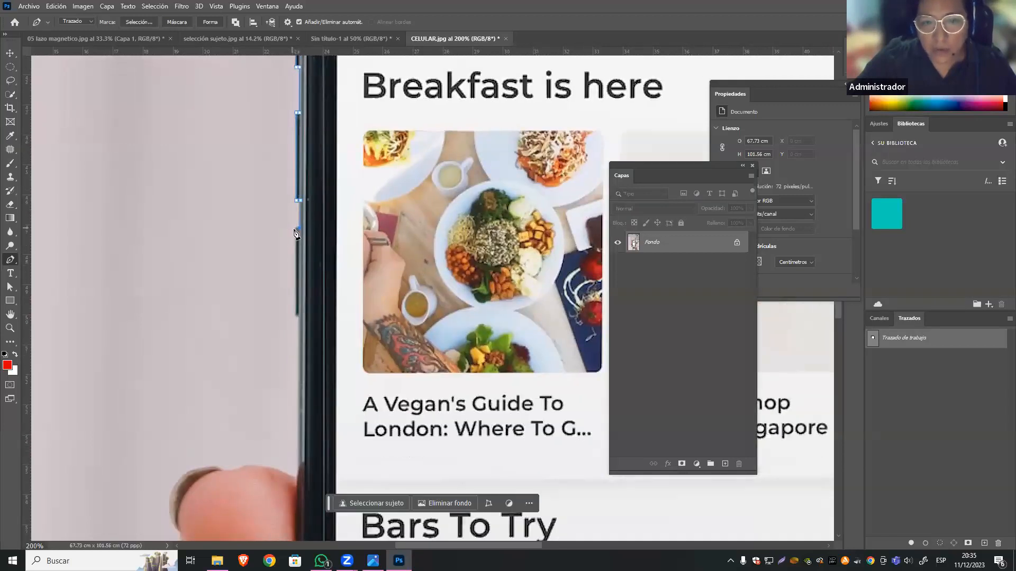
pyautogui.click(297, 315)
pyautogui.scroll(-3, 300, 304)
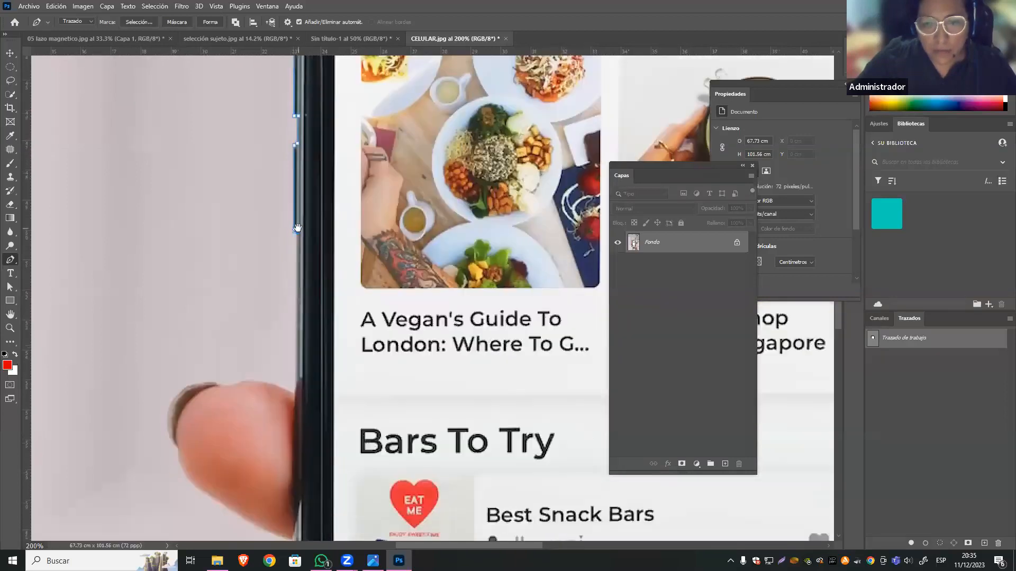
pyautogui.click(296, 380)
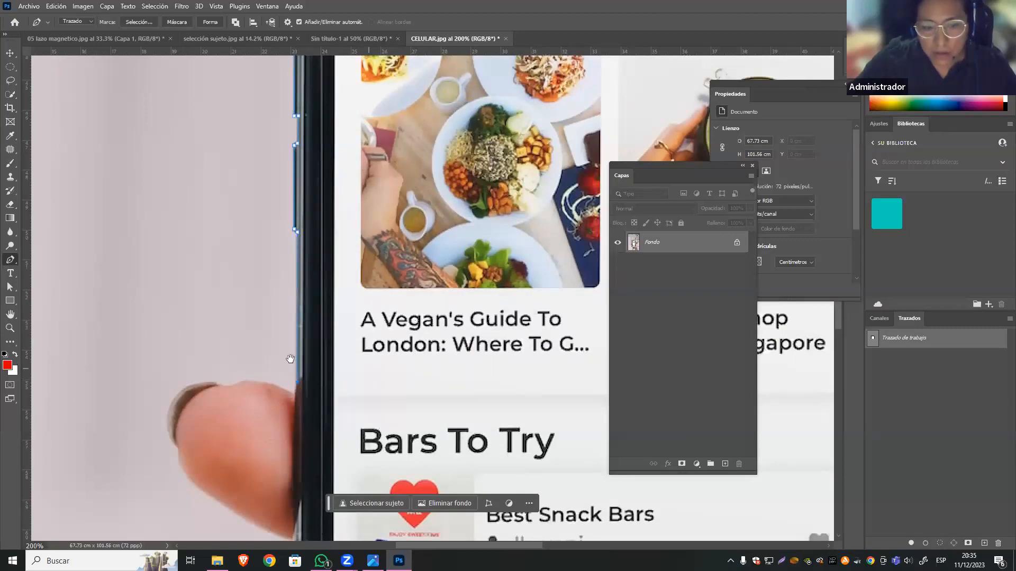
# Take the path across the lower part of the phone screen to the right edge and close it at the starting anchor by the thumb.
pyautogui.hscroll(3, 231, 363)
pyautogui.hotkey('ctrl', '-')
pyautogui.hotkey('ctrl', '-')
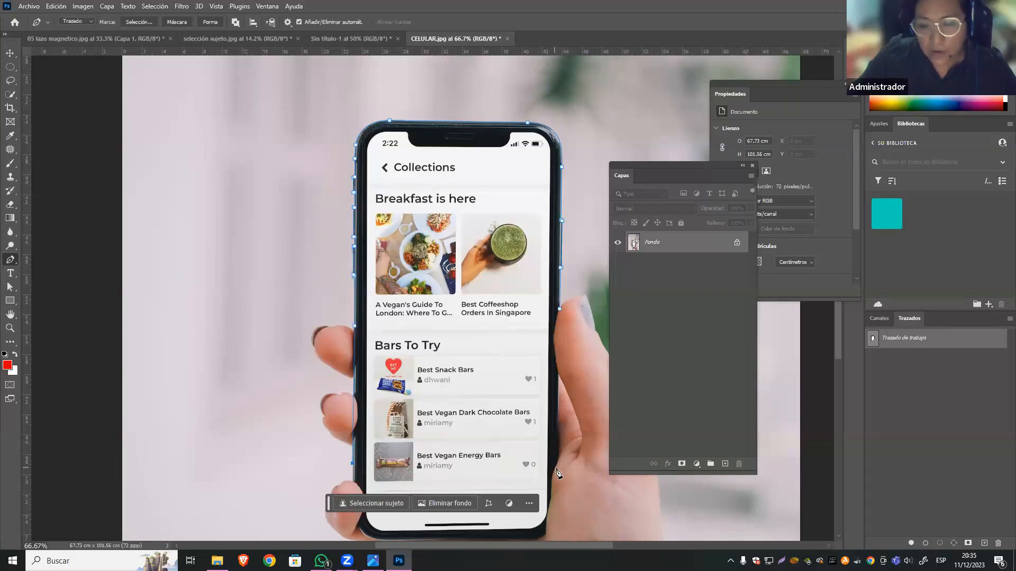
pyautogui.click(556, 464)
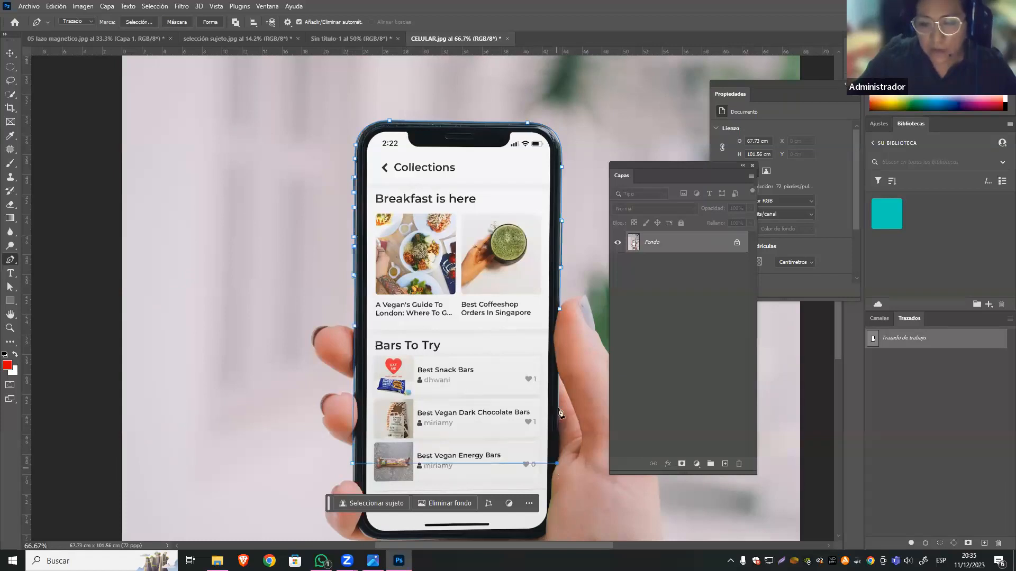
pyautogui.click(560, 311)
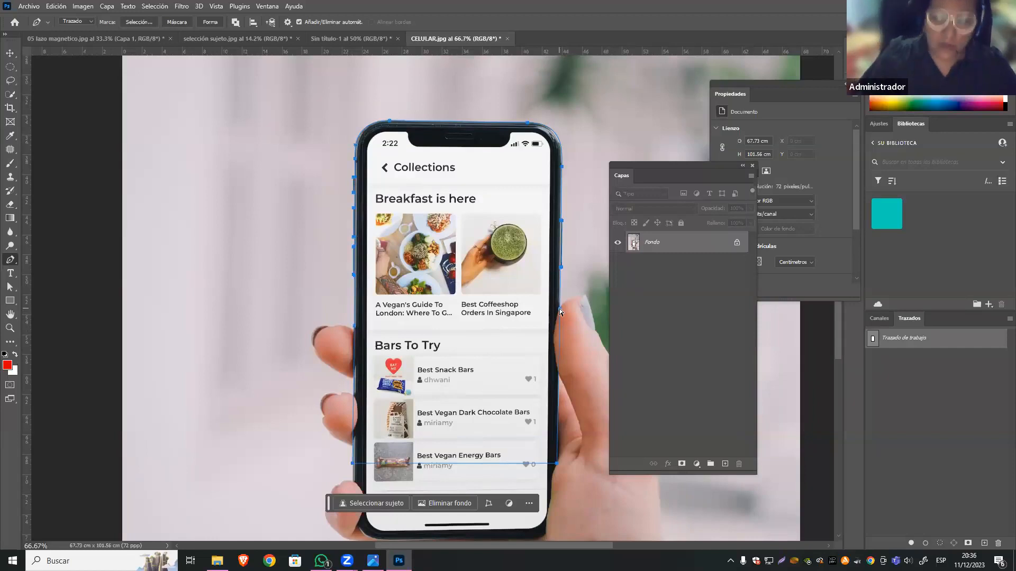
# Convert the closed path into a selection and copy the selected phone area to a new layer.
pyautogui.hotkey('ctrl', 'Return')
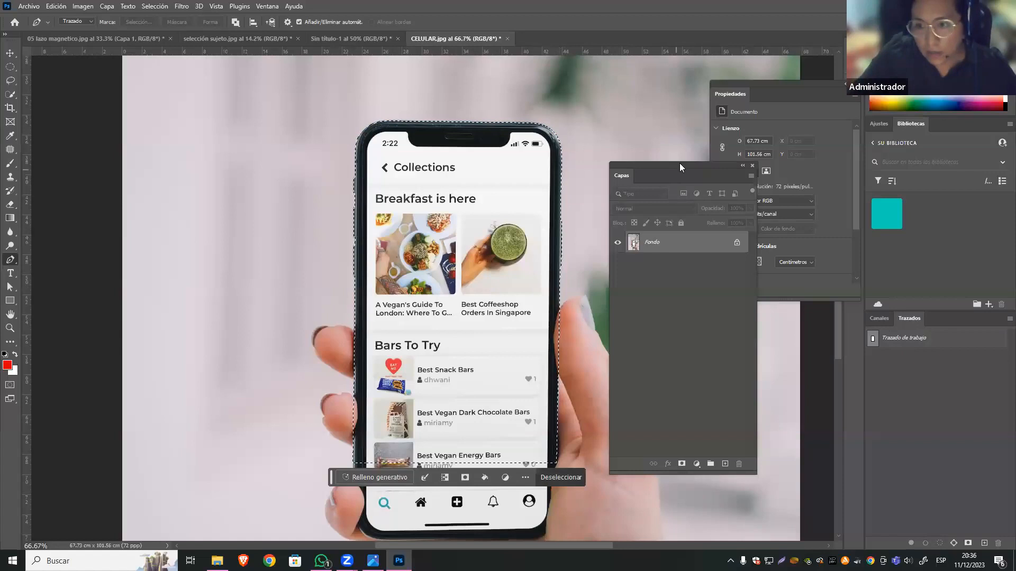
pyautogui.moveTo(679, 162); pyautogui.dragTo(659, 128)
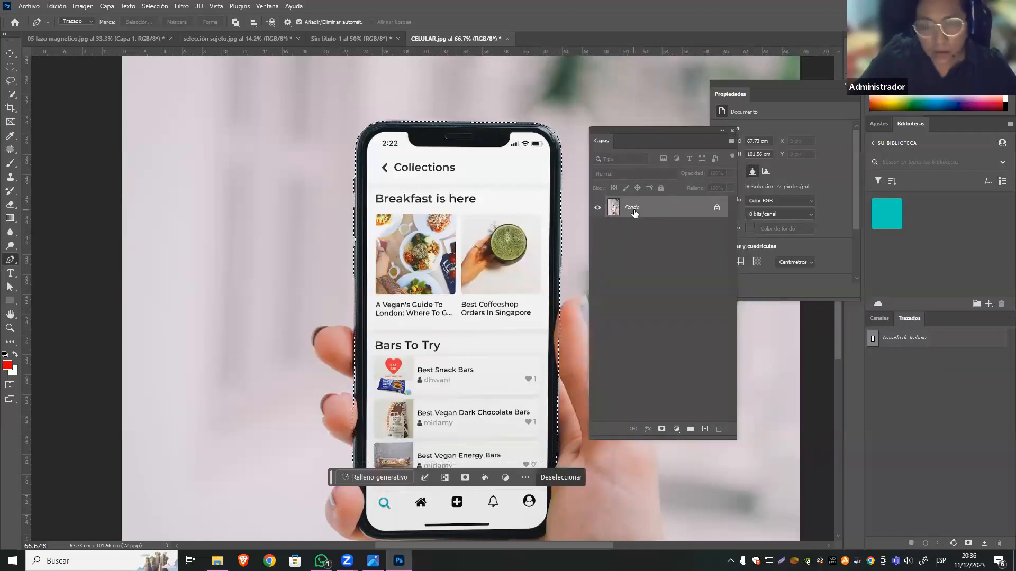
pyautogui.hotkey('ctrl', 'j')
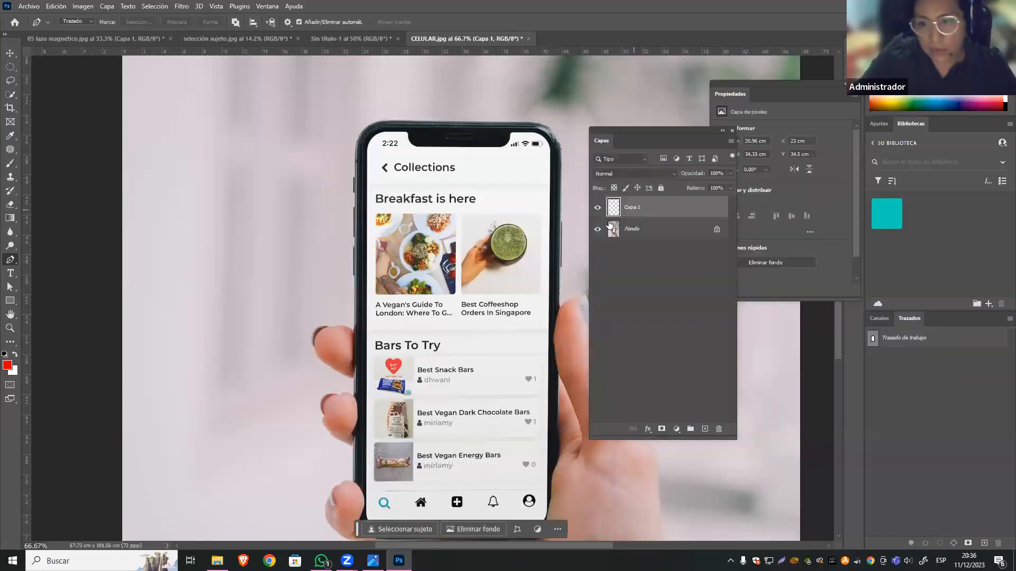
# Hide the Fondo layer to show the cut-out phone alone.
pyautogui.click(598, 229)
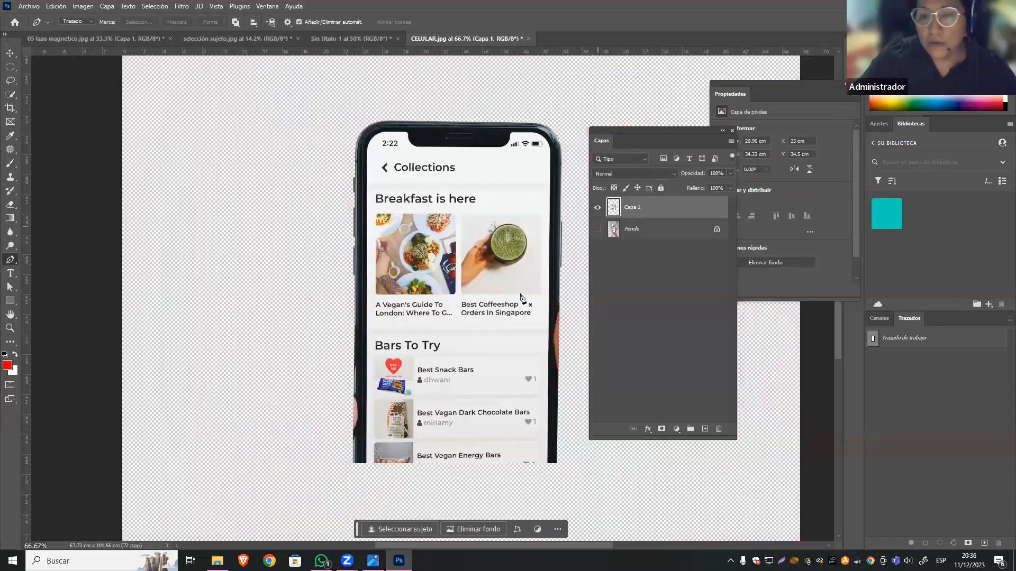
pyautogui.moveTo(470, 292); pyautogui.dragTo(368, 282)
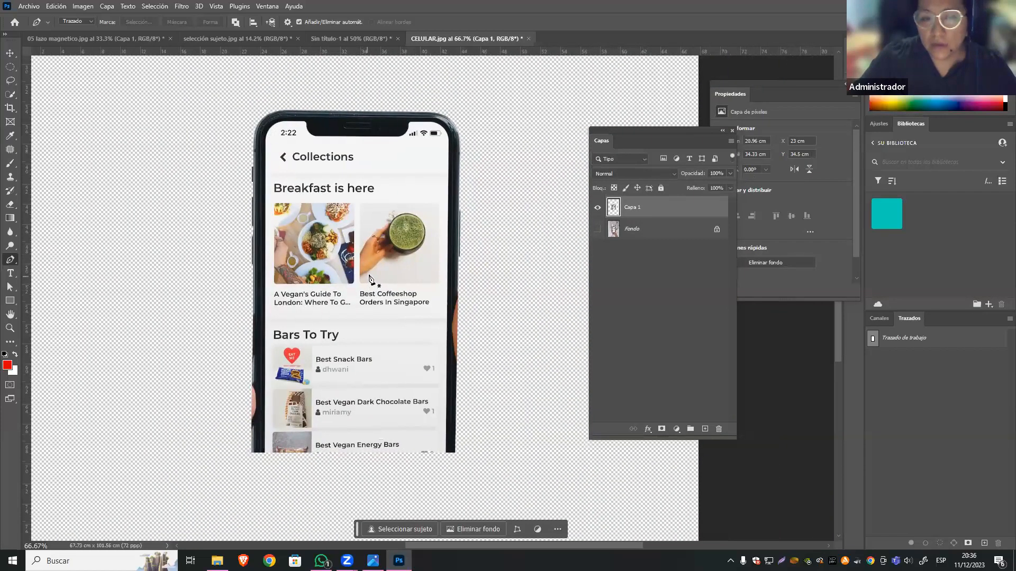
pyautogui.click(447, 231)
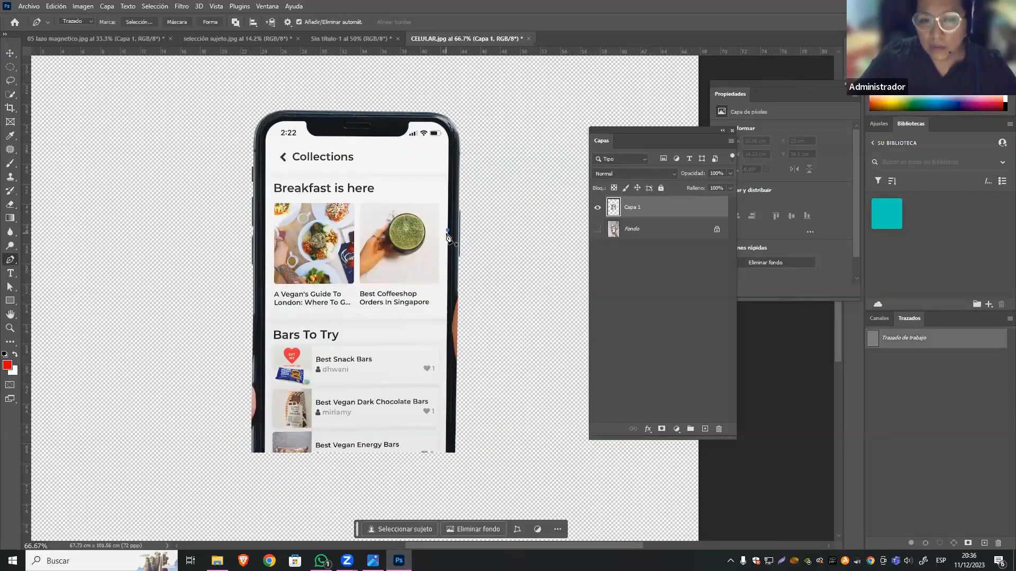
pyautogui.hotkey('ctrl', 'z')
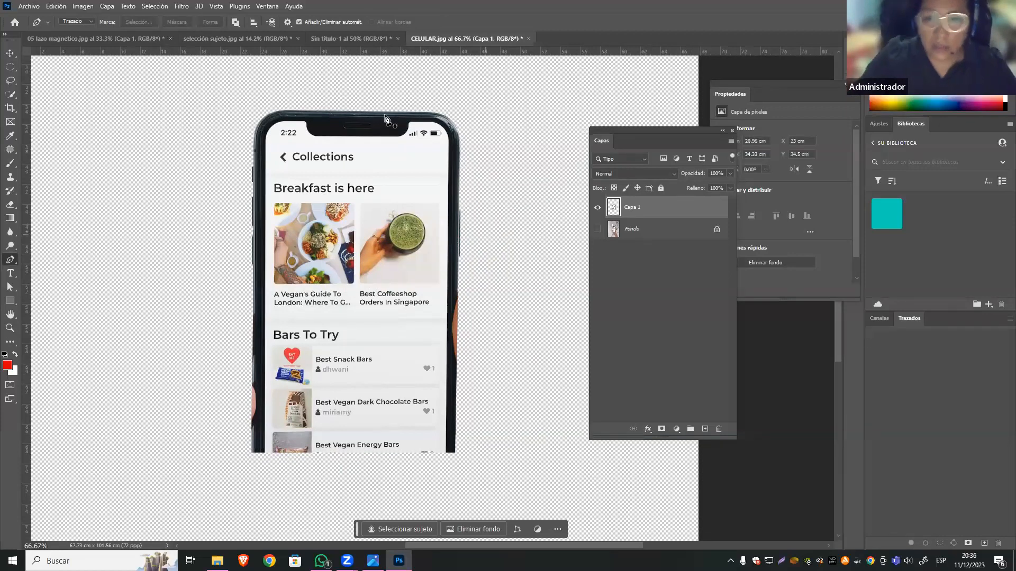
# Set up the Healing Brush with a 42 px brush size for the thumb remnant on the phone's right edge.
pyautogui.press('z')
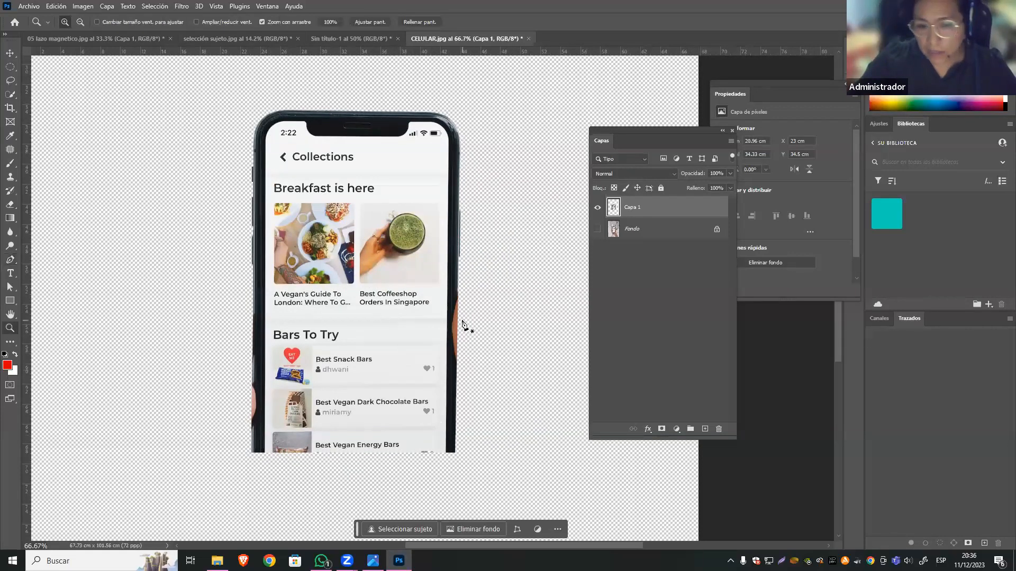
pyautogui.moveTo(467, 322); pyautogui.dragTo(494, 343)
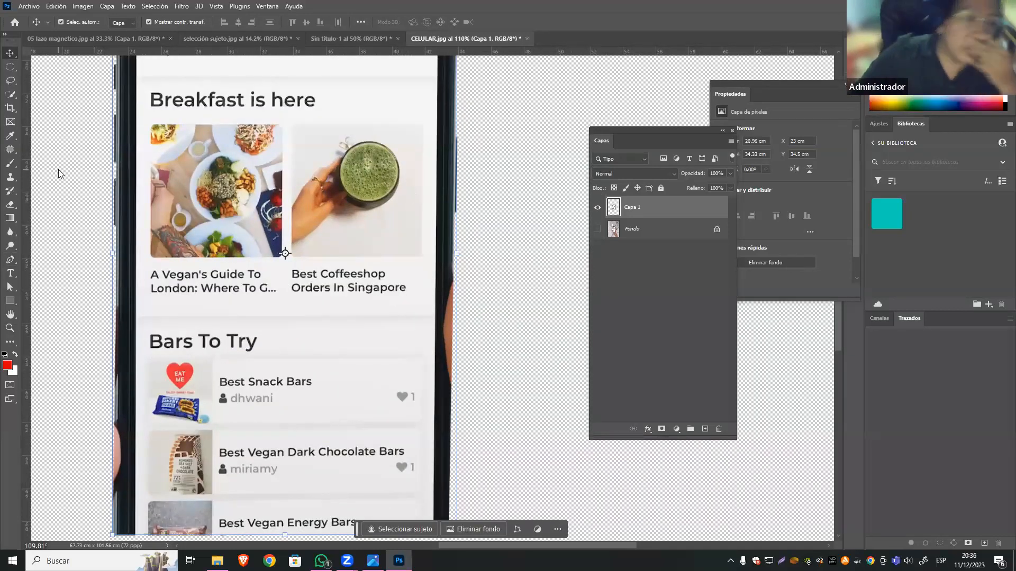
pyautogui.click(10, 150)
pyautogui.rightClick(12, 148)
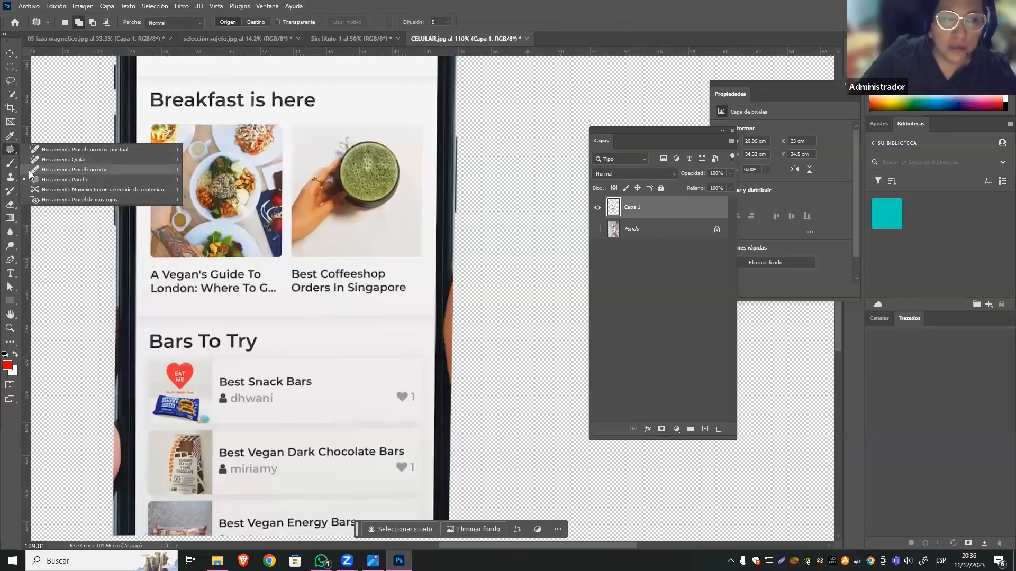
pyautogui.click(12, 179)
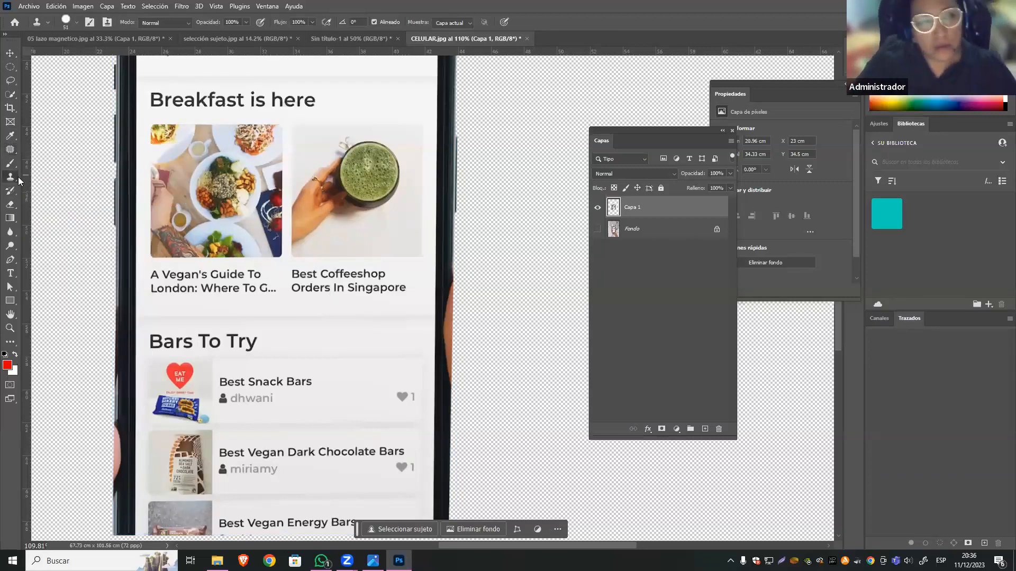
pyautogui.rightClick(10, 151)
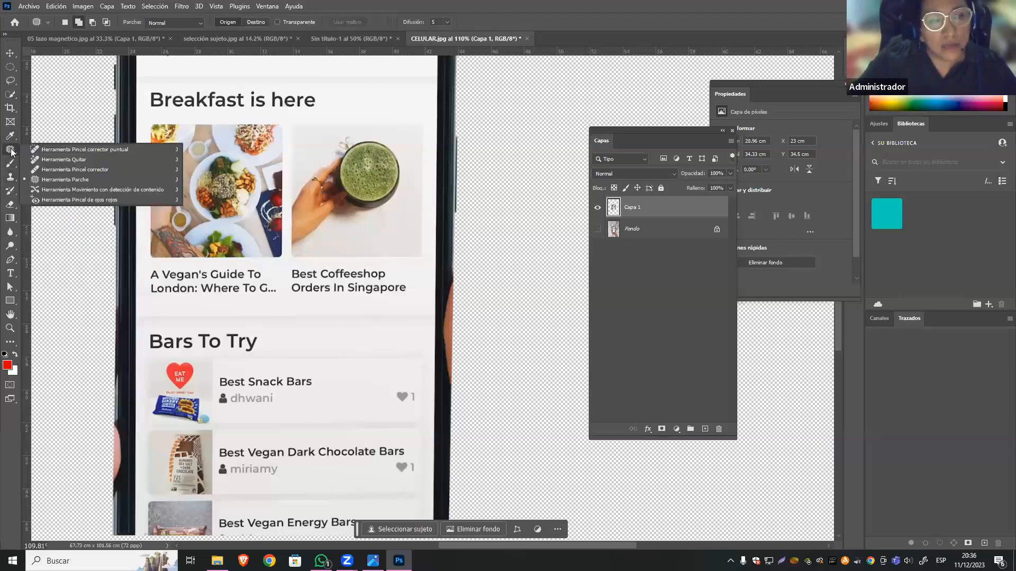
pyautogui.click(53, 164)
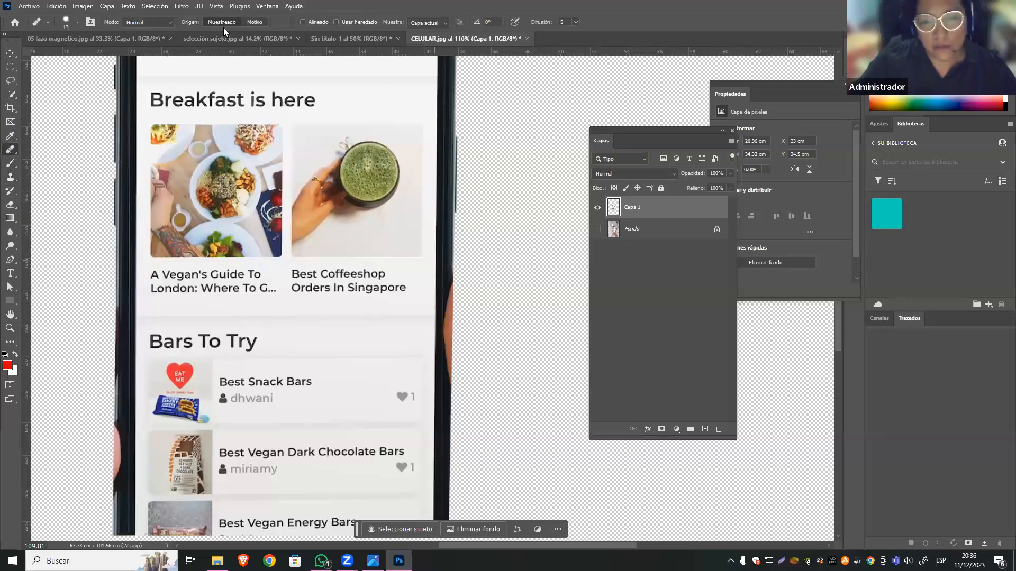
pyautogui.click(67, 22)
pyautogui.moveTo(60, 53); pyautogui.dragTo(39, 53)
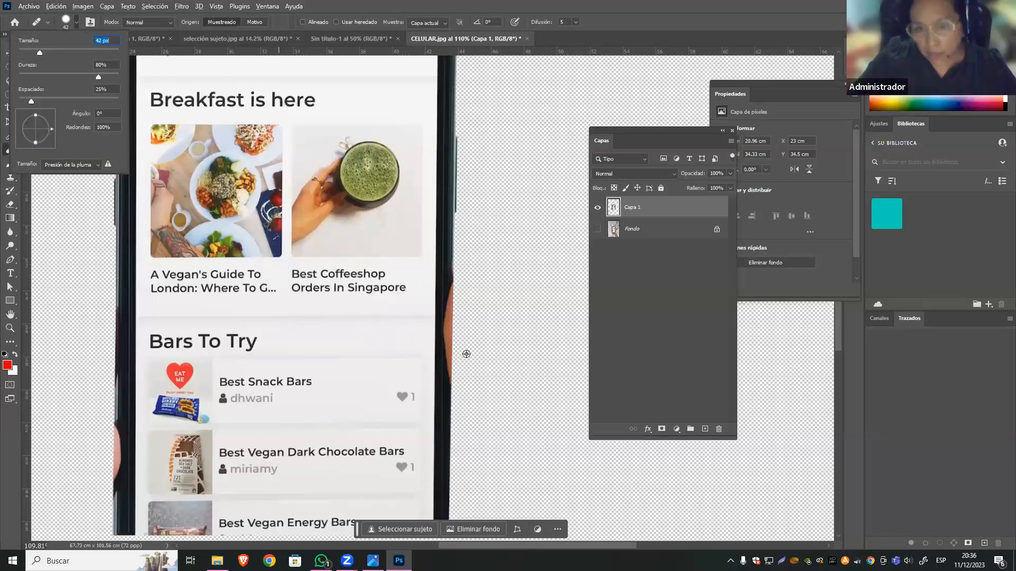
# Try to heal the thumb remnant on the phone's right edge with samples from the dark edge below it, and undo the strokes.
pyautogui.keyDown('alt'); pyautogui.click(445, 401); pyautogui.keyUp('alt')
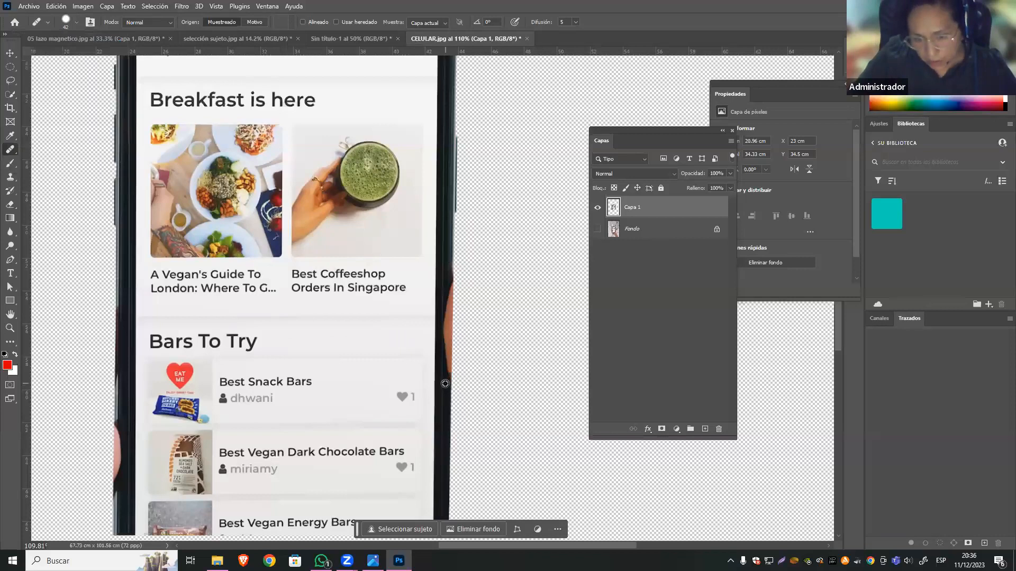
pyautogui.moveTo(446, 373)
pyautogui.mouseDown()
pyautogui.moveTo(444, 401)
pyautogui.moveTo(447, 291)
pyautogui.moveTo(446, 339)
pyautogui.mouseUp()
pyautogui.hotkey('ctrl', 'z')
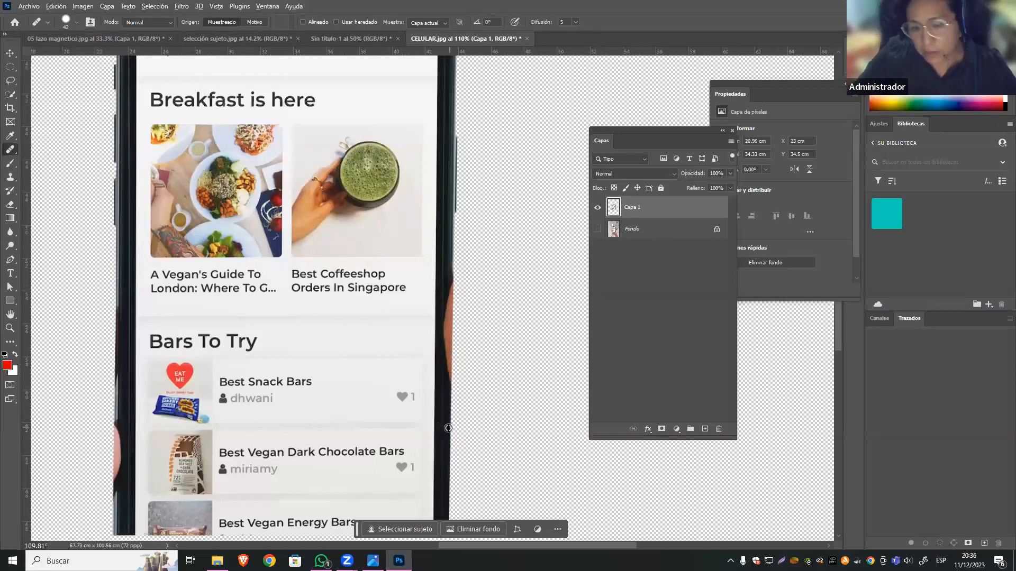
pyautogui.keyDown('alt'); pyautogui.click(448, 420); pyautogui.keyUp('alt')
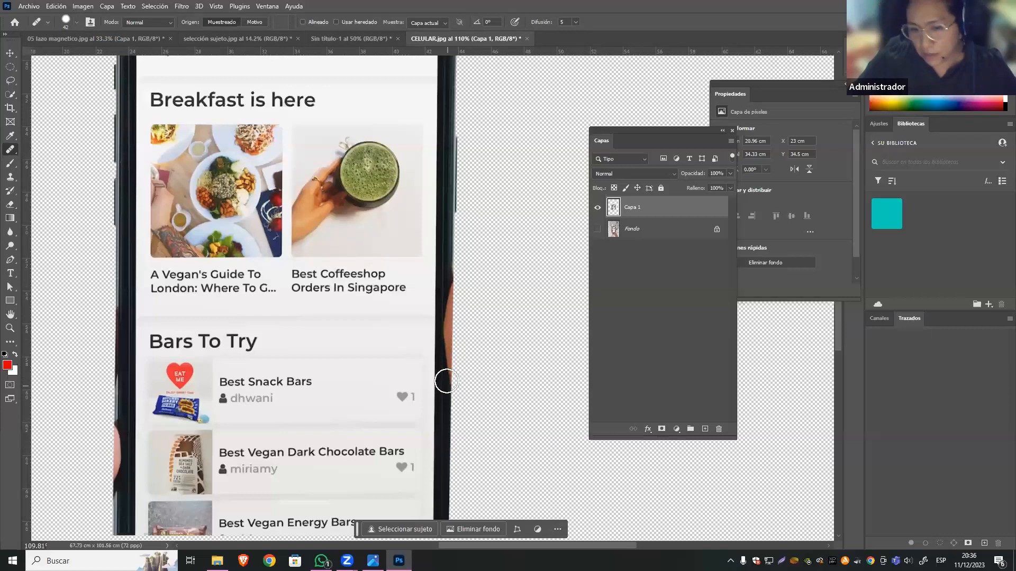
pyautogui.click(458, 380)
pyautogui.hotkey('ctrl', 'z')
pyautogui.moveTo(457, 359)
pyautogui.mouseDown()
pyautogui.moveTo(459, 345)
pyautogui.moveTo(477, 349)
pyautogui.moveTo(441, 324)
pyautogui.mouseUp()
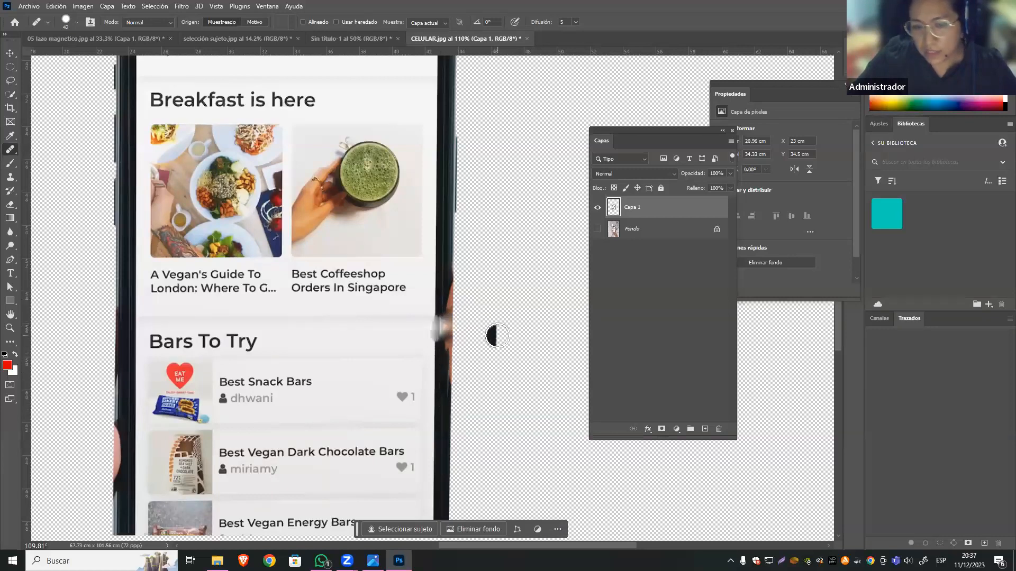
pyautogui.hotkey('ctrl', 'z')
pyautogui.hotkey('ctrl', 'z')
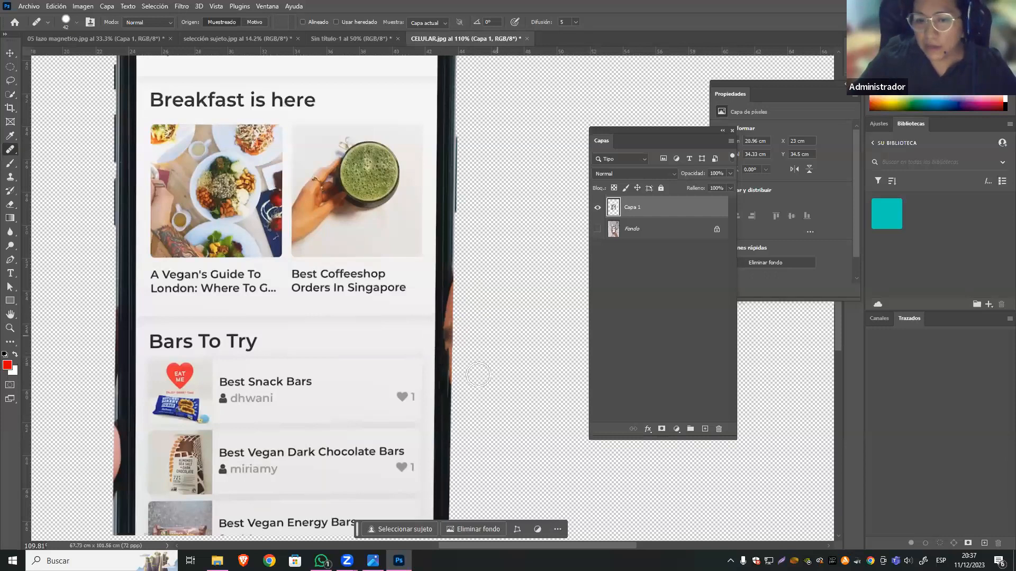
pyautogui.hotkey('ctrl', 'z')
pyautogui.hotkey('ctrl', 'z')
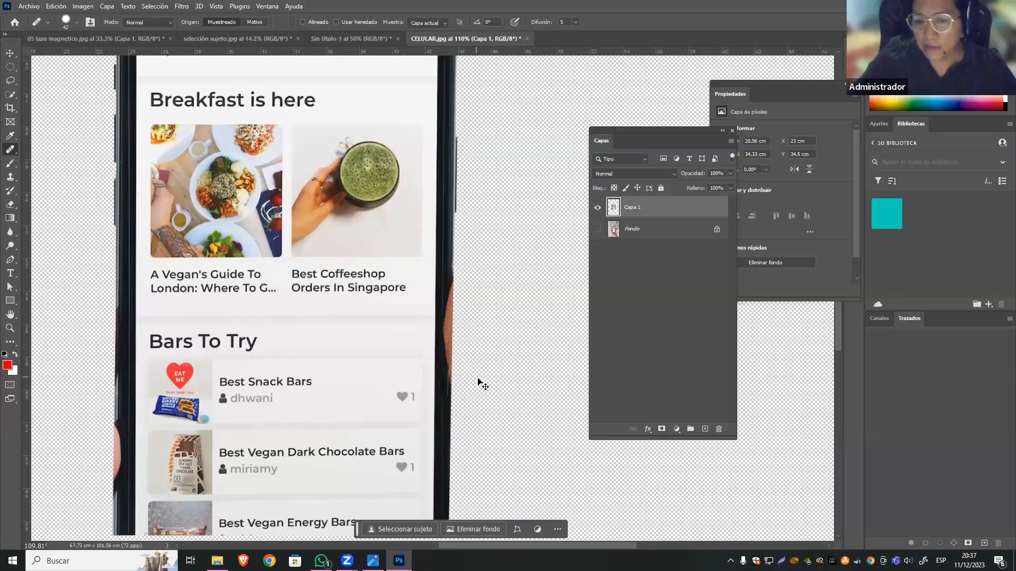
# Load the outline of the Capa 1 cutout as a selection and set the Brush tool to 71 px.
pyautogui.keyDown('ctrl'); pyautogui.click(613, 208); pyautogui.keyUp('ctrl')
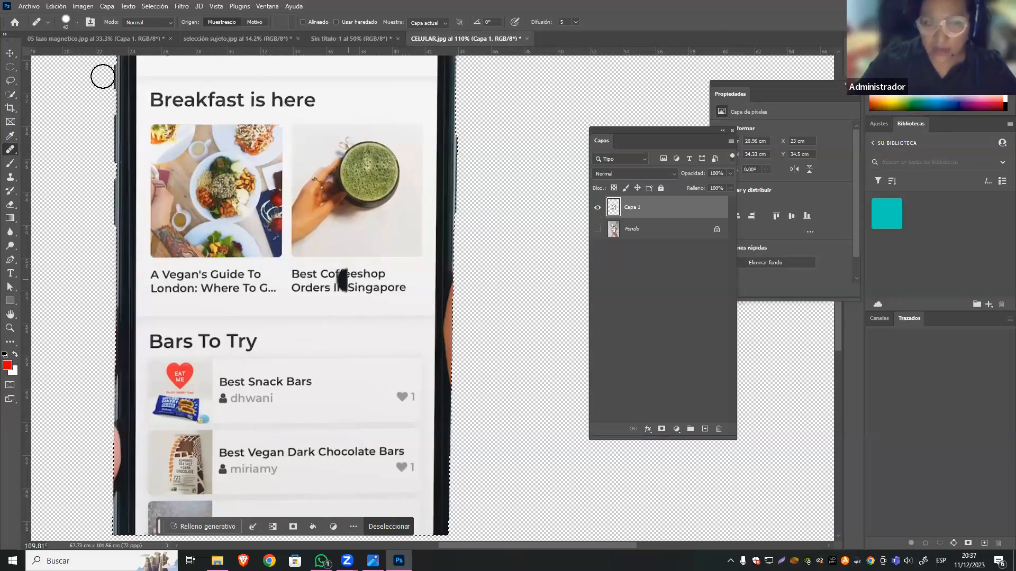
pyautogui.click(10, 163)
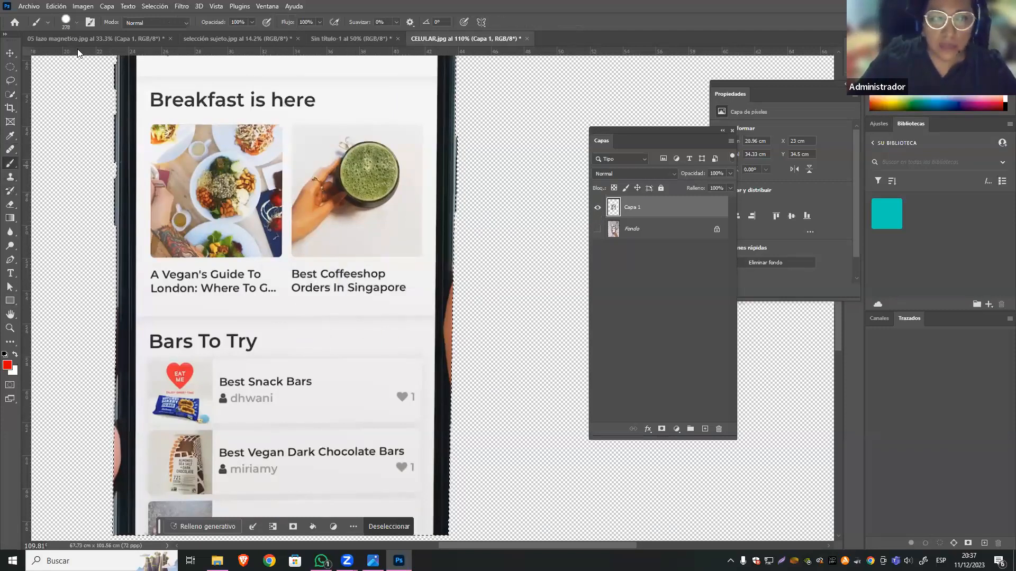
pyautogui.click(76, 22)
pyautogui.click(83, 56)
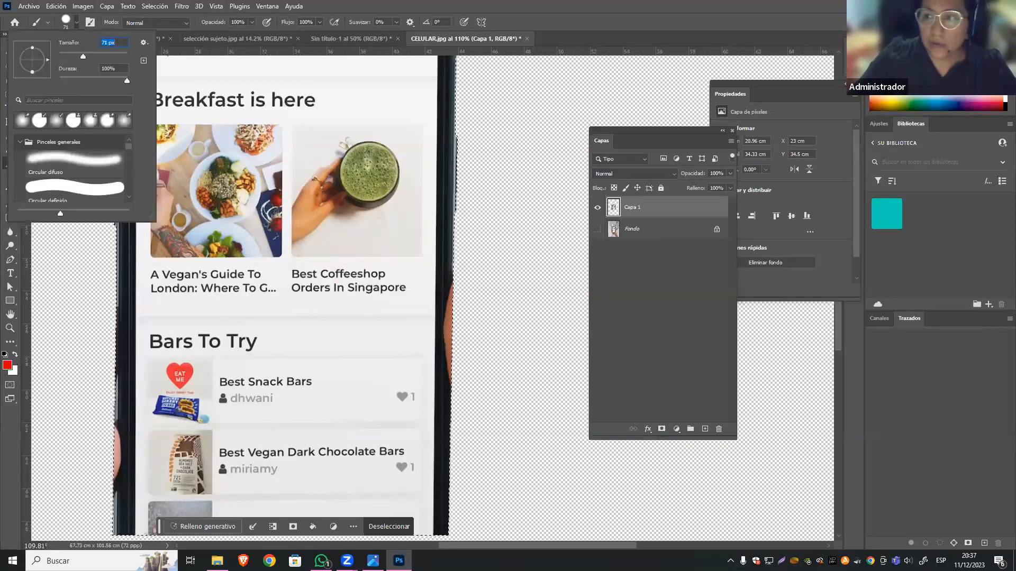
pyautogui.press('Return')
# Paint red test strokes across the phone's right edge to test the selection boundary, and undo them all.
pyautogui.moveTo(423, 329)
pyautogui.mouseDown()
pyautogui.moveTo(452, 297)
pyautogui.moveTo(454, 272)
pyautogui.moveTo(456, 421)
pyautogui.moveTo(447, 420)
pyautogui.moveTo(453, 268)
pyautogui.moveTo(444, 243)
pyautogui.moveTo(442, 448)
pyautogui.mouseUp()
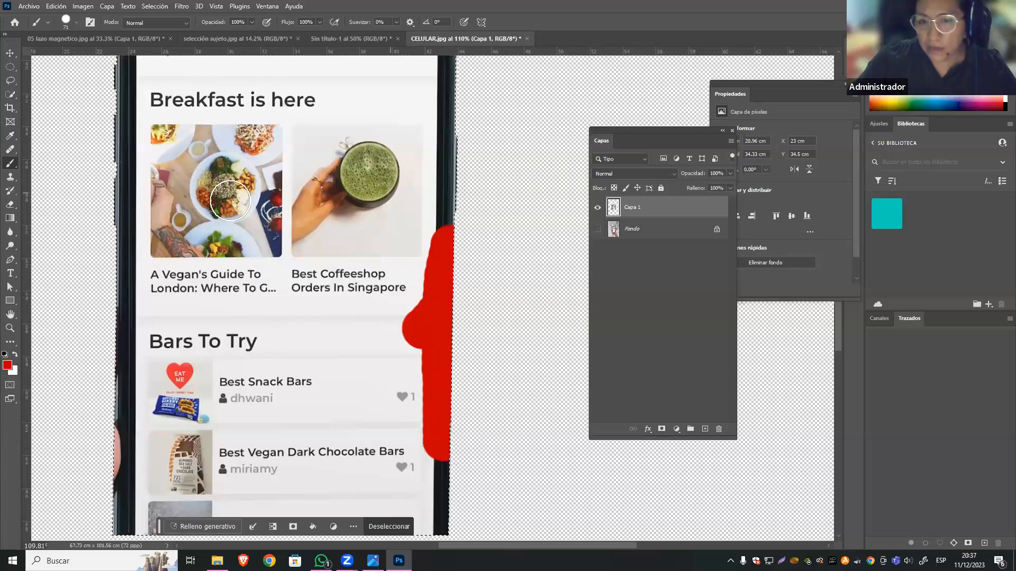
pyautogui.moveTo(231, 214); pyautogui.dragTo(629, 166)
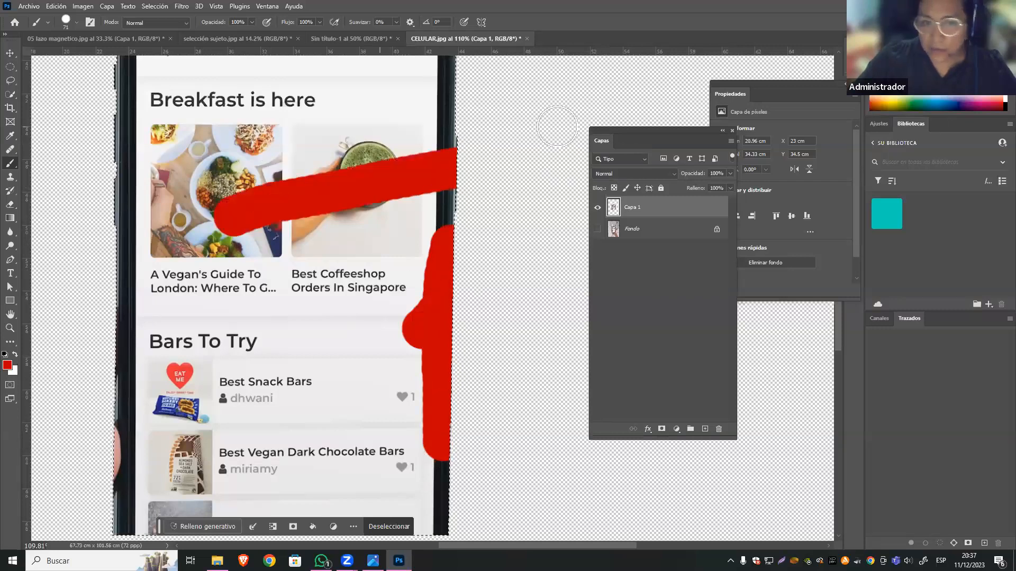
pyautogui.moveTo(302, 129); pyautogui.dragTo(555, 124)
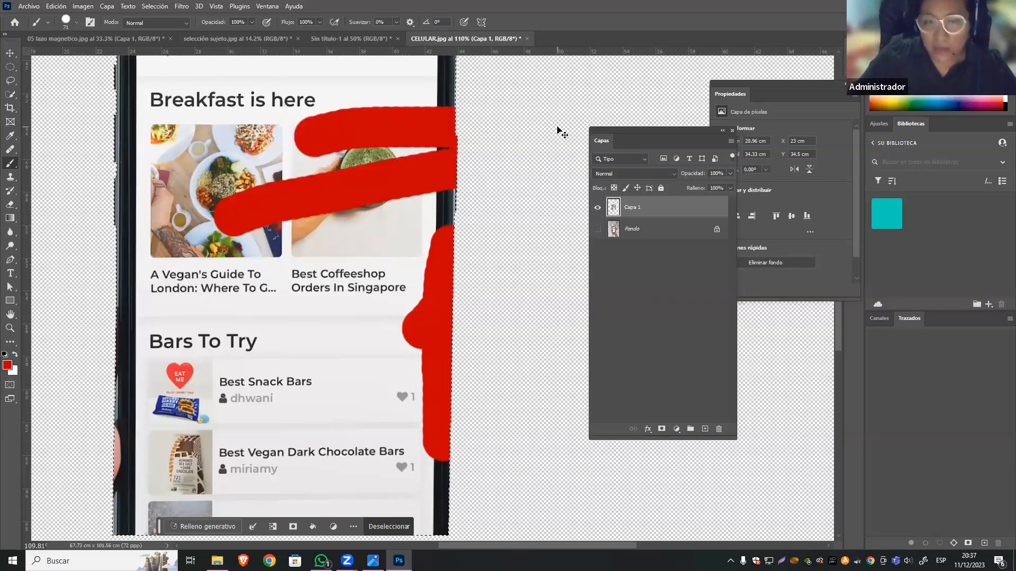
pyautogui.hotkey('ctrl', 'z')
pyautogui.hotkey('ctrl', 'z')
pyautogui.hotkey('ctrl', 'z')
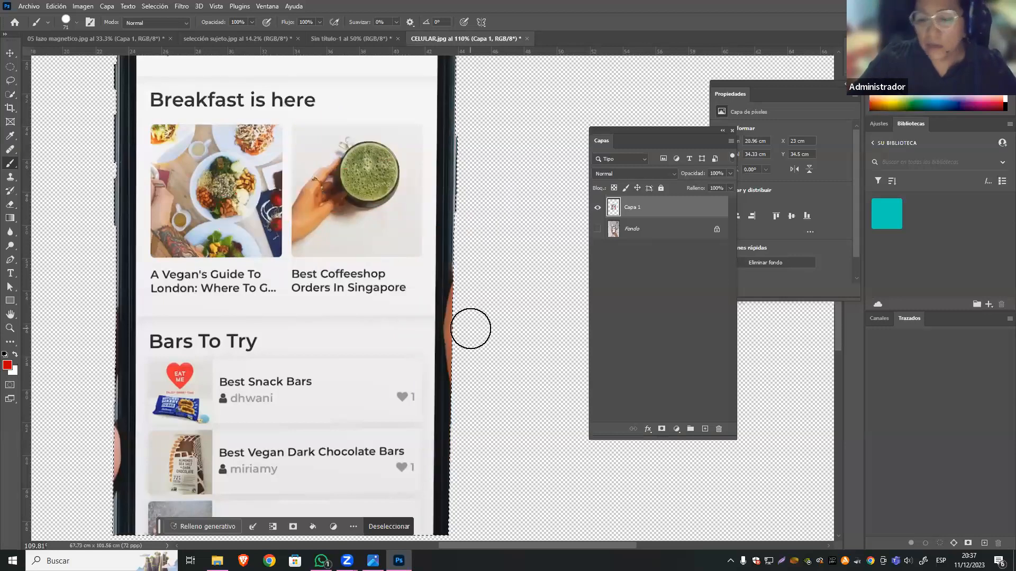
# Clone the clean dark edge down over the upper finger remnant on the phone's left side with a 65 px Clone Stamp.
pyautogui.click(9, 178)
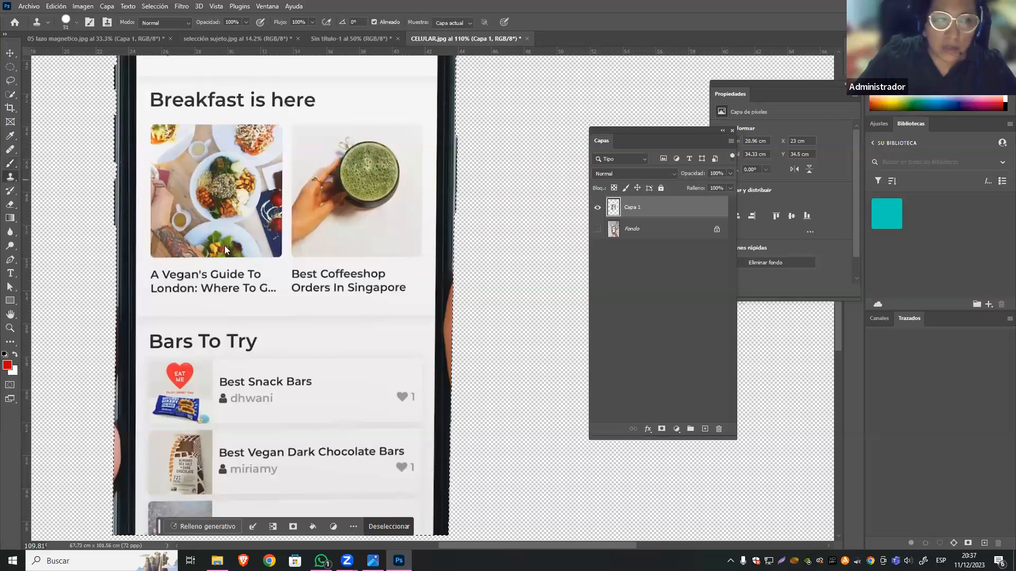
pyautogui.rightClick(443, 239)
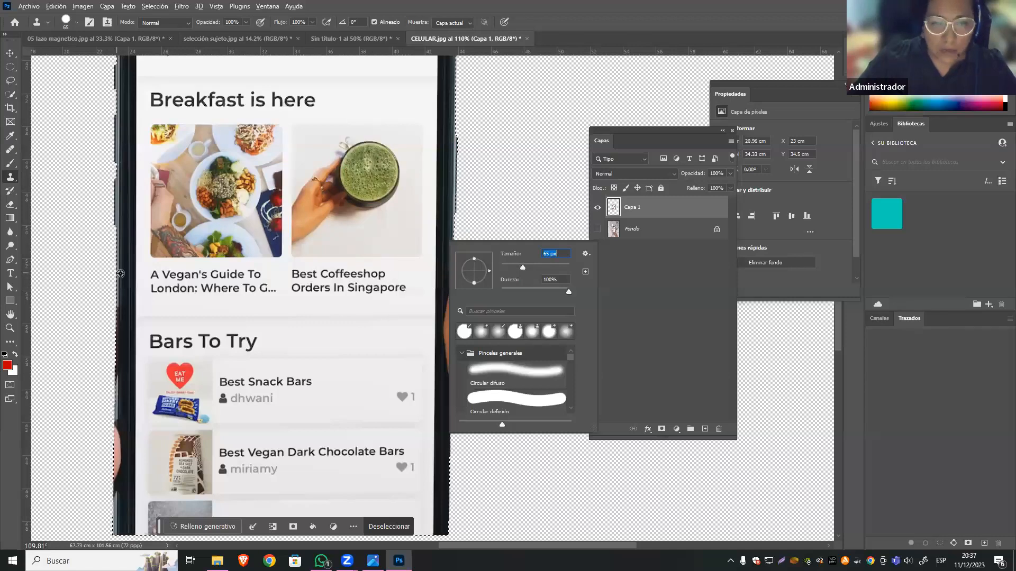
pyautogui.keyDown('alt'); pyautogui.click(120, 274); pyautogui.keyUp('alt')
pyautogui.keyDown('alt'); pyautogui.click(118, 274); pyautogui.keyUp('alt')
pyautogui.moveTo(118, 274); pyautogui.dragTo(116, 319)
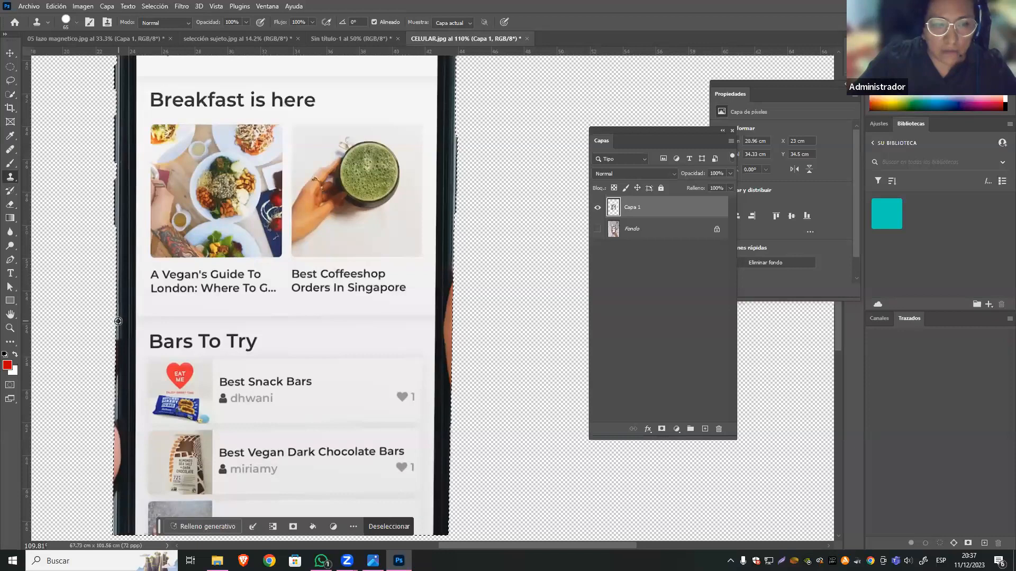
pyautogui.moveTo(118, 323); pyautogui.dragTo(115, 363)
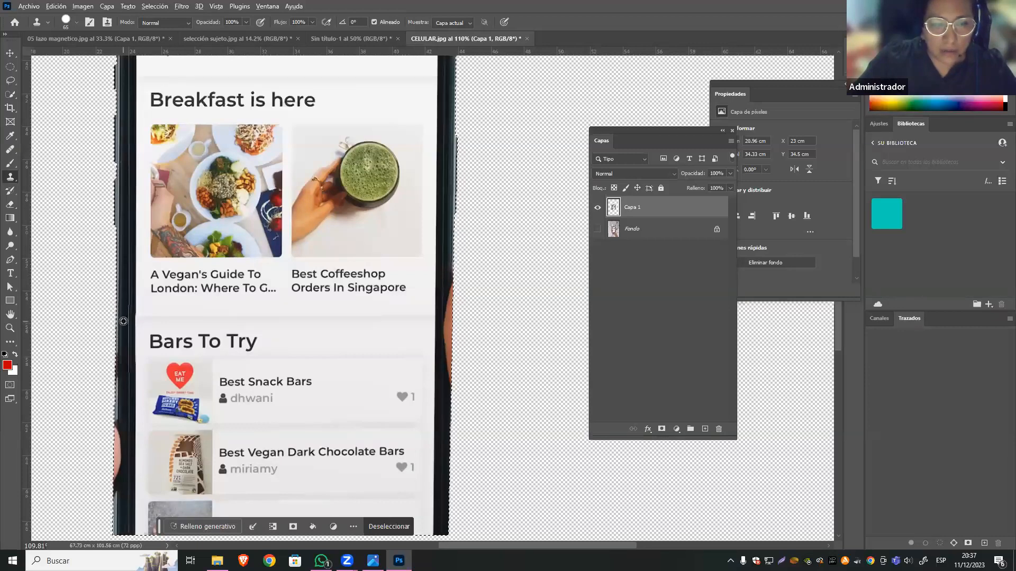
pyautogui.keyDown('alt'); pyautogui.click(123, 347); pyautogui.keyUp('alt')
pyautogui.click(123, 365)
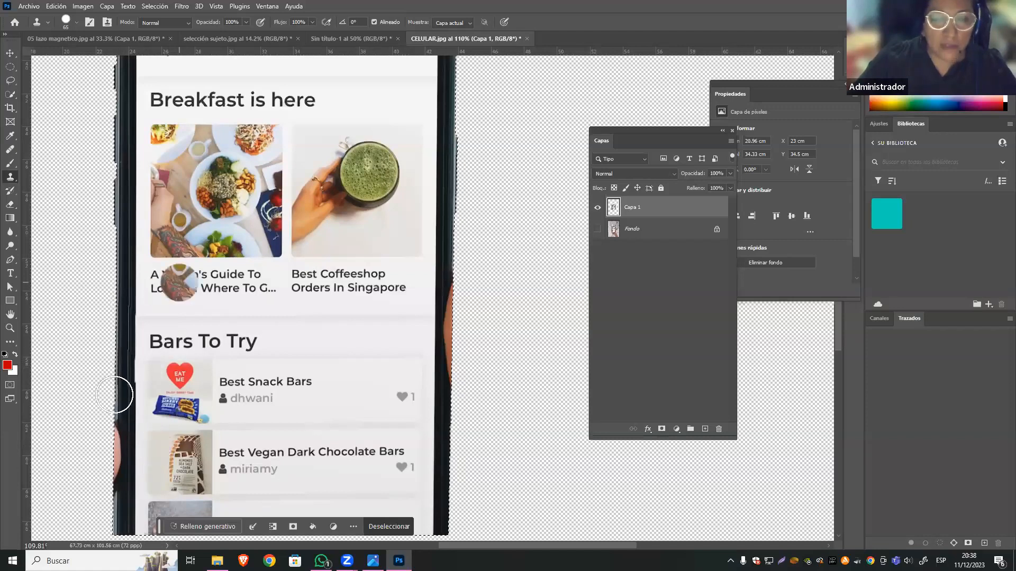
# Deselect and restore the phone outline selection, and set the Clone Stamp brush size to 73 px.
pyautogui.moveTo(208, 357); pyautogui.dragTo(242, 290)
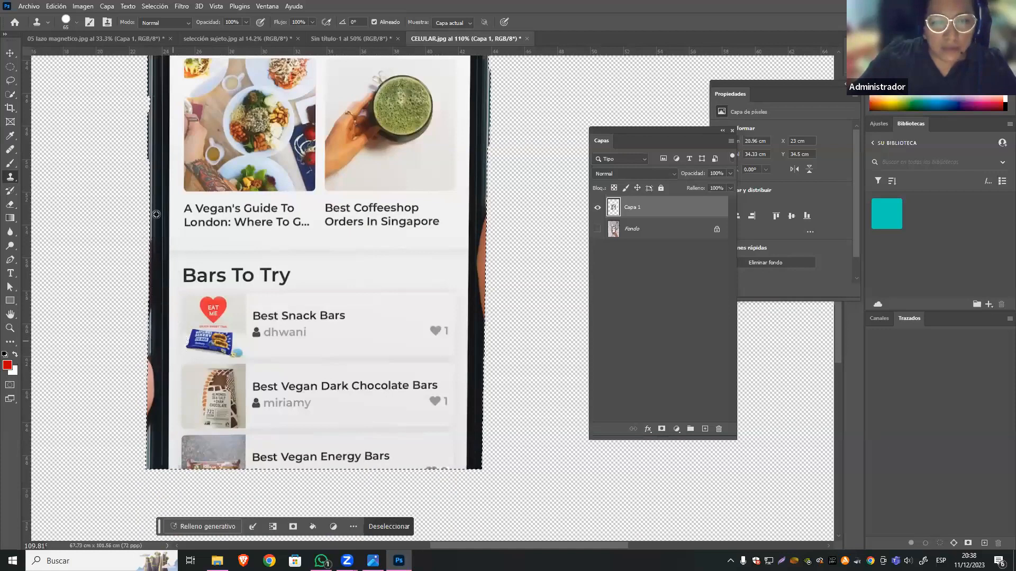
pyautogui.hotkey('ctrl', 'd')
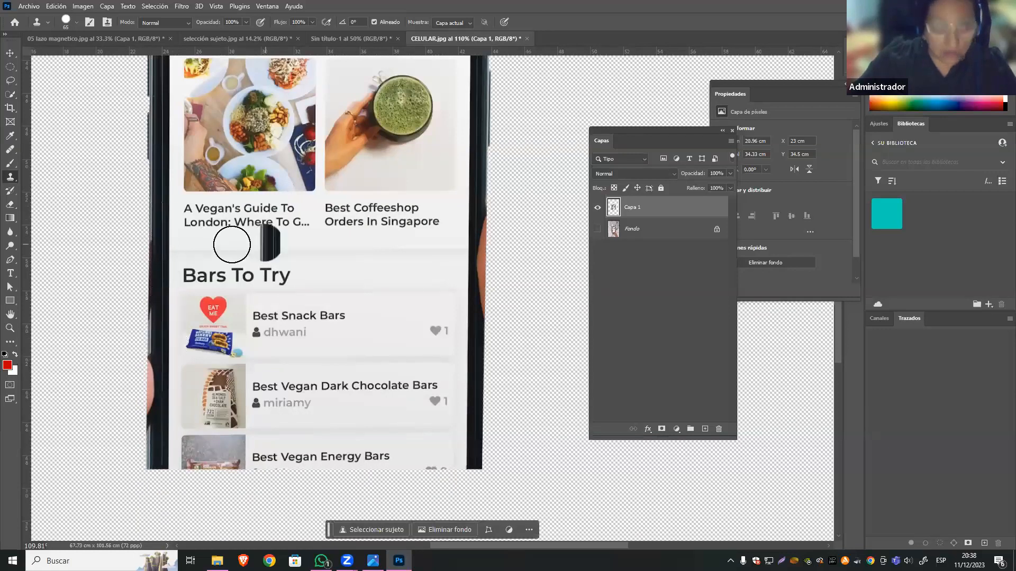
pyautogui.hotkey('ctrl', 'z')
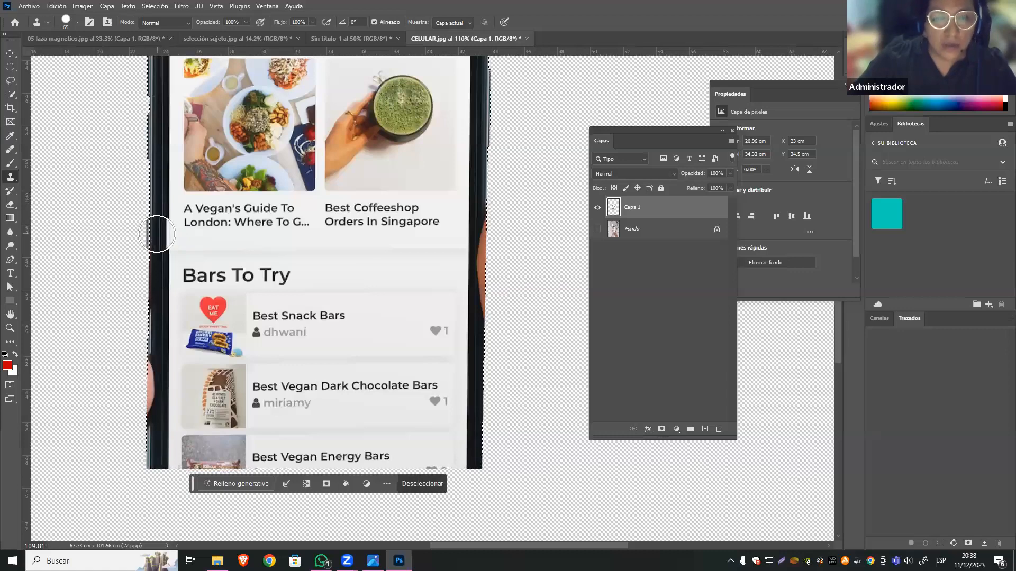
pyautogui.click(75, 23)
pyautogui.moveTo(84, 55); pyautogui.dragTo(86, 55)
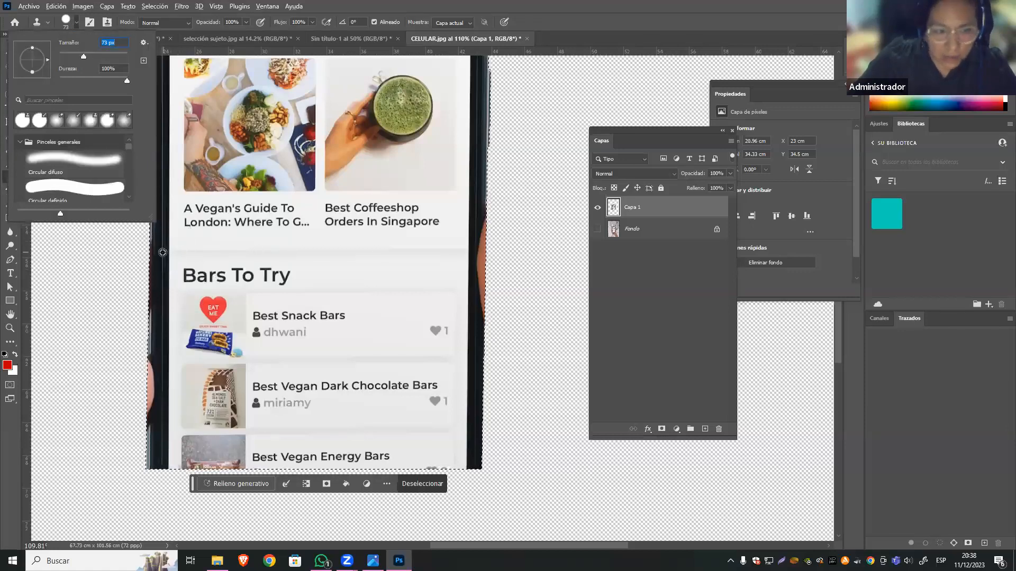
# Try to clone the phone's left edge downwards over the finger remnants in one long stroke, and undo it.
pyautogui.keyDown('alt'); pyautogui.click(161, 252); pyautogui.keyUp('alt')
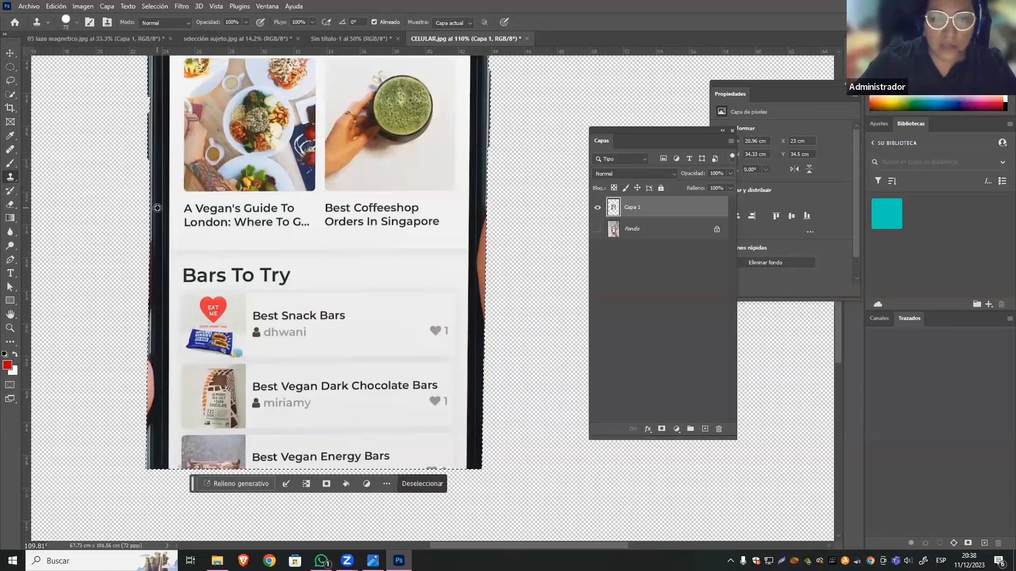
pyautogui.moveTo(150, 218); pyautogui.dragTo(160, 208)
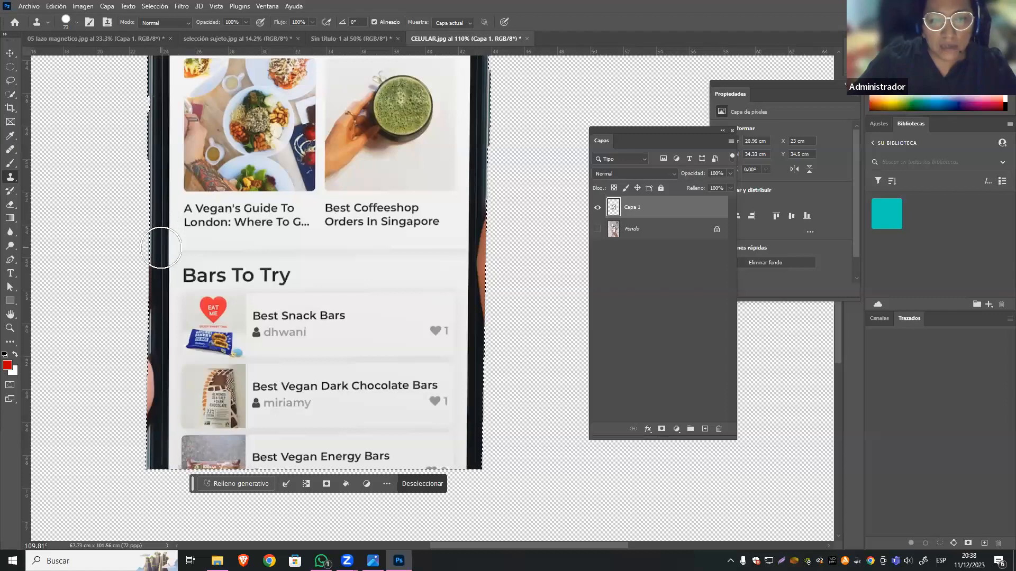
pyautogui.moveTo(161, 261)
pyautogui.mouseDown()
pyautogui.moveTo(163, 241)
pyautogui.moveTo(172, 484)
pyautogui.moveTo(183, 487)
pyautogui.mouseUp()
pyautogui.hotkey('ctrl', 'z')
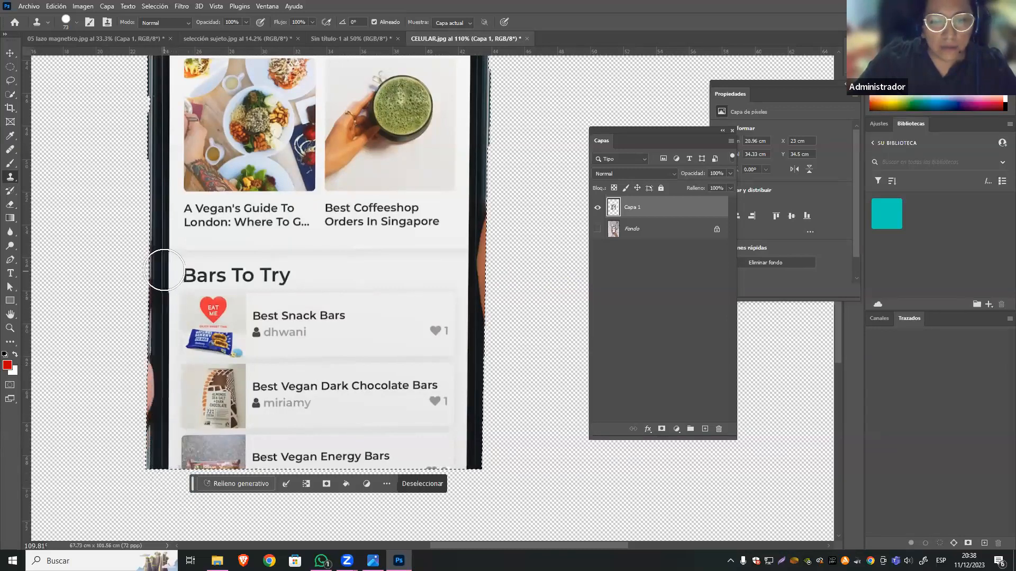
# Resample the clean left edge beside the Breakfast captions and clone it down over the finger remnants beside the Bars To Try list.
pyautogui.keyDown('alt'); pyautogui.click(164, 208); pyautogui.keyUp('alt')
pyautogui.moveTo(164, 263)
pyautogui.mouseDown()
pyautogui.moveTo(161, 372)
pyautogui.moveTo(165, 253)
pyautogui.mouseUp()
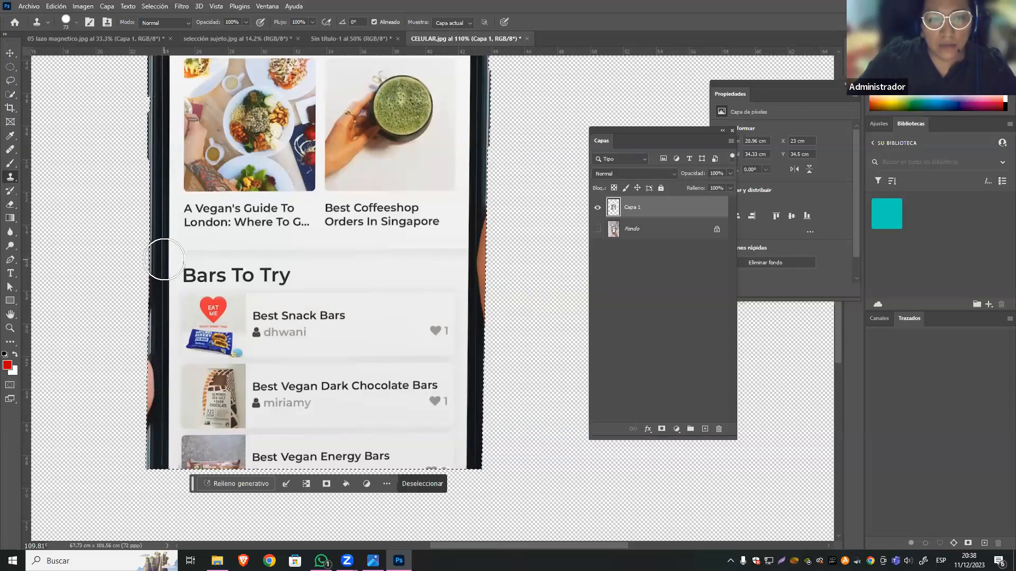
pyautogui.moveTo(164, 259); pyautogui.dragTo(156, 408)
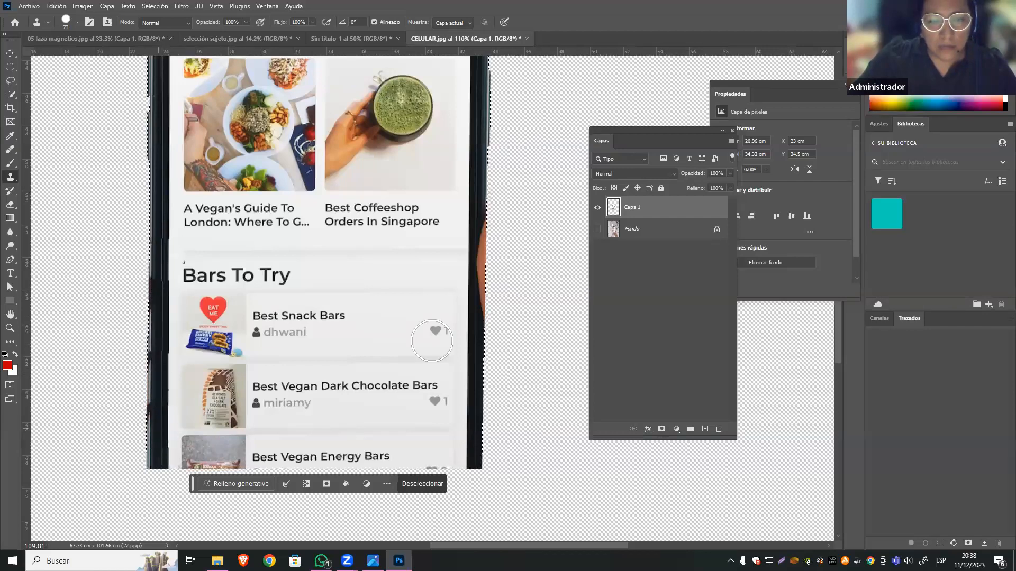
pyautogui.moveTo(346, 333); pyautogui.dragTo(227, 381)
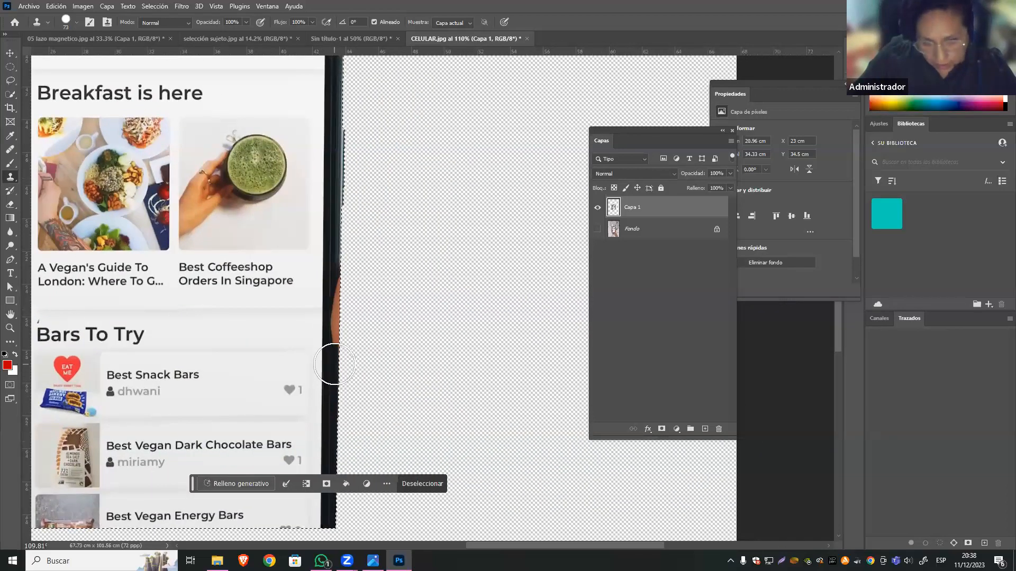
# Clone the clean dark edge over the remaining finger remnant on the phone's right side, between the Breakfast captions and the Bars To Try list.
pyautogui.moveTo(338, 345); pyautogui.dragTo(342, 292)
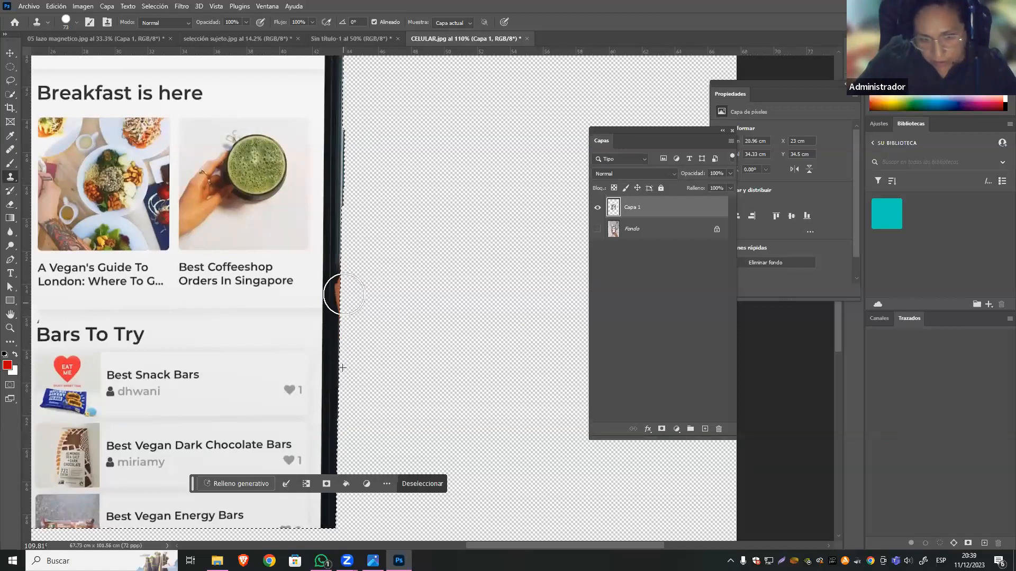
pyautogui.keyDown('alt'); pyautogui.click(336, 239); pyautogui.keyUp('alt')
pyautogui.moveTo(336, 272); pyautogui.dragTo(333, 297)
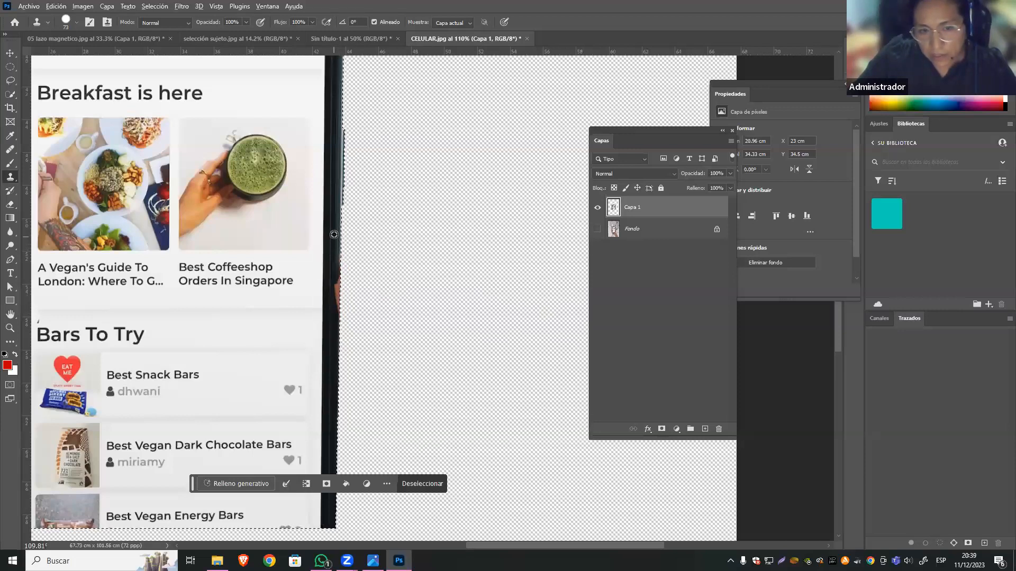
pyautogui.keyDown('alt'); pyautogui.click(334, 262); pyautogui.keyUp('alt')
pyautogui.click(334, 297)
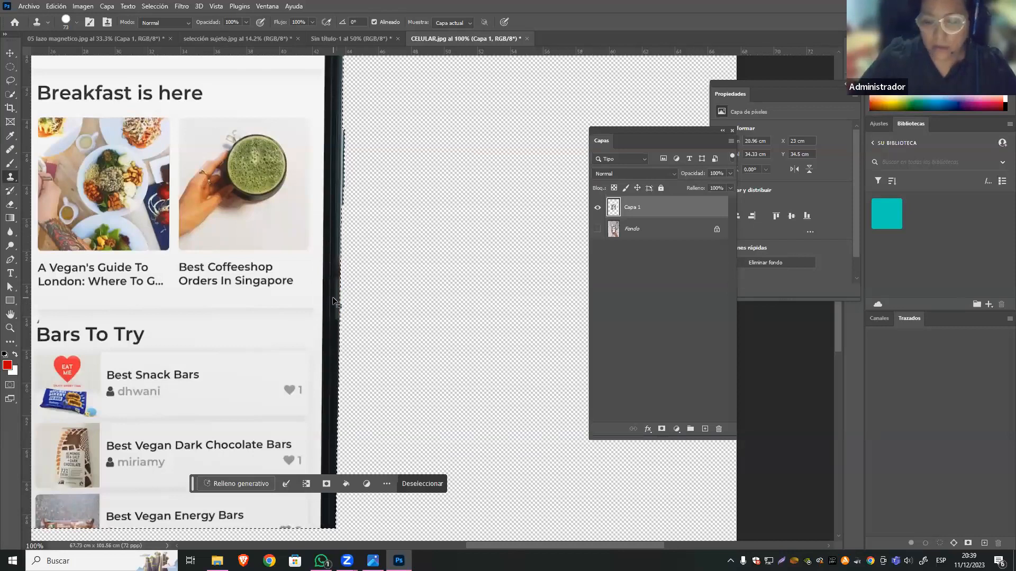
# Replace the phone outline selection with a Quick Selection of the phone's whole screen area.
pyautogui.hotkey('ctrl', '-')
pyautogui.hotkey('ctrl', '-')
pyautogui.hotkey('ctrl', '-')
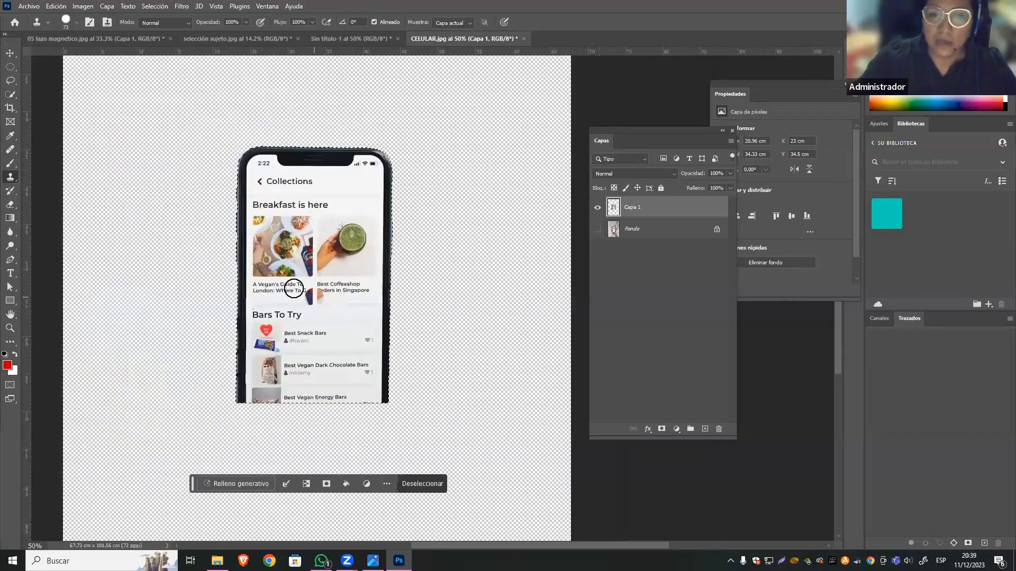
pyautogui.click(12, 94)
pyautogui.click(85, 104)
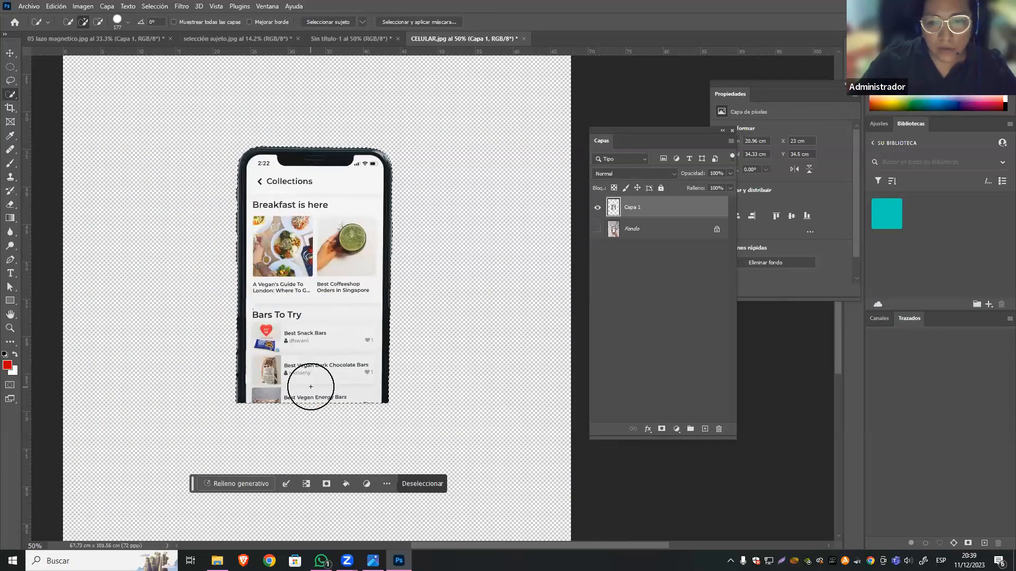
pyautogui.hotkey('ctrl', 'd')
pyautogui.moveTo(303, 205); pyautogui.dragTo(318, 406)
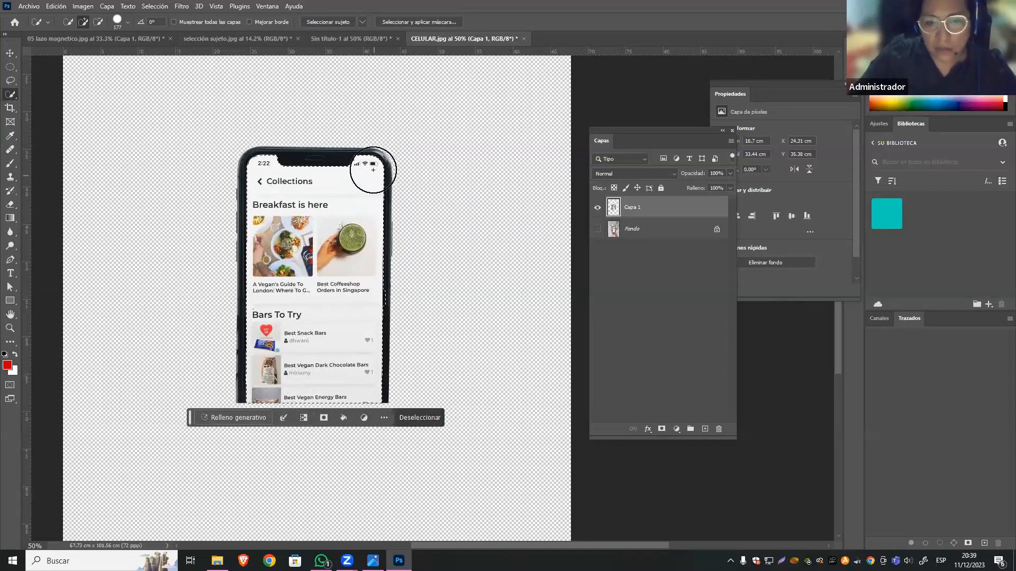
pyautogui.moveTo(281, 212)
pyautogui.mouseDown()
pyautogui.moveTo(313, 310)
pyautogui.moveTo(361, 214)
pyautogui.moveTo(345, 400)
pyautogui.mouseUp()
pyautogui.hotkey('ctrl', 'z')
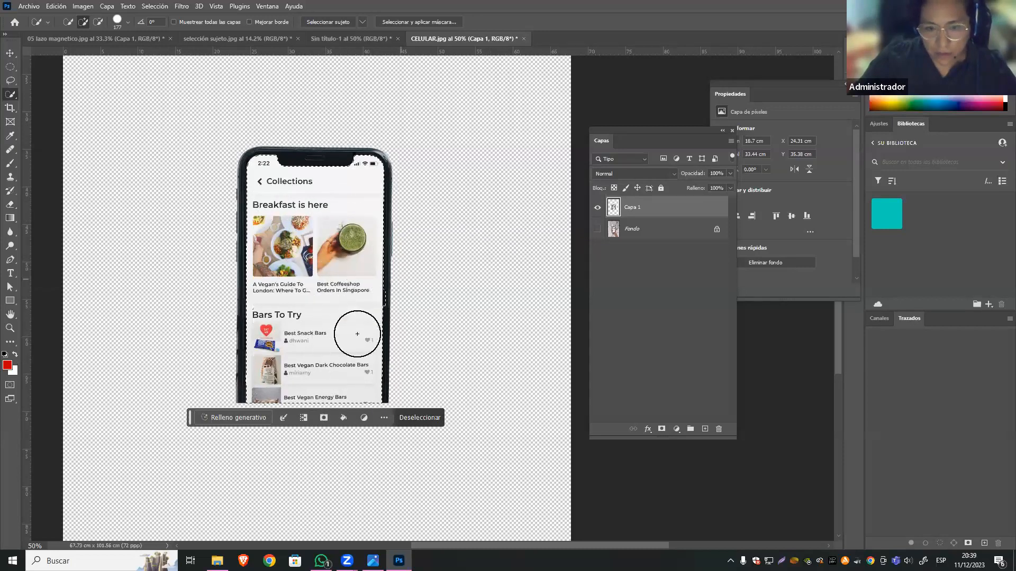
# Subtract the dark frame spill along the screen's right edge from the selection and delete the selected screen content.
pyautogui.click(10, 54)
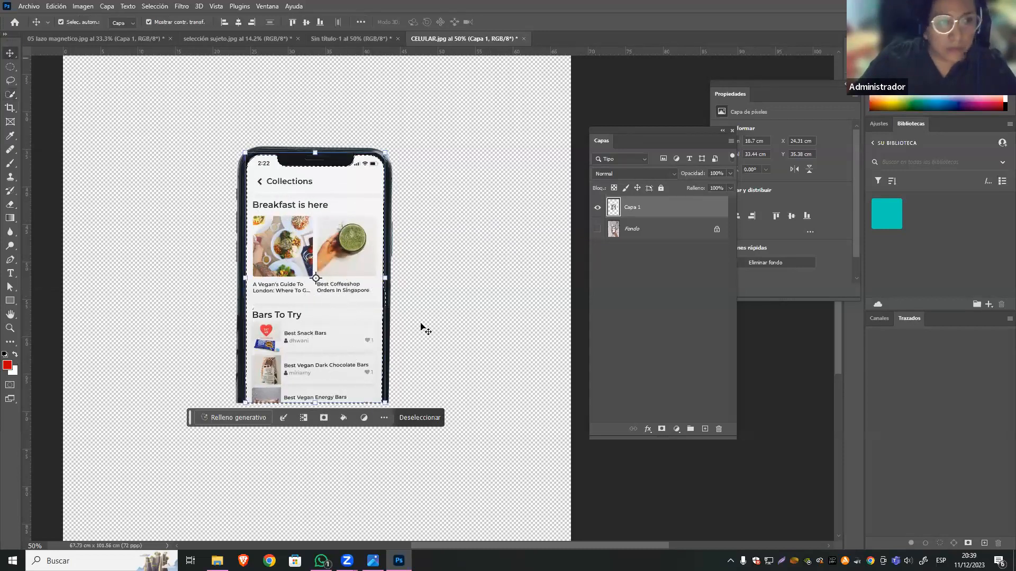
pyautogui.press('z')
pyautogui.moveTo(397, 295); pyautogui.dragTo(408, 297)
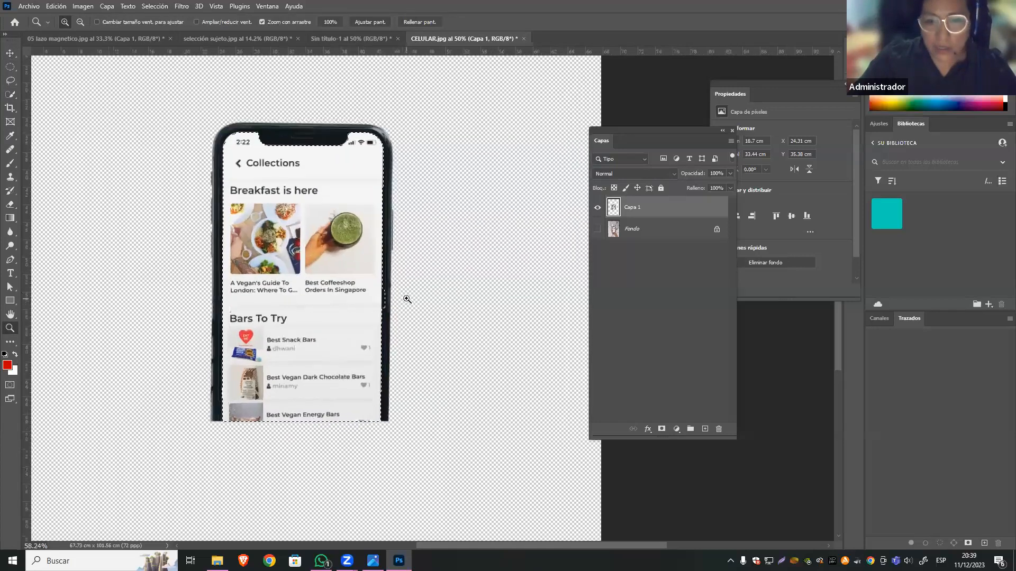
pyautogui.click(11, 95)
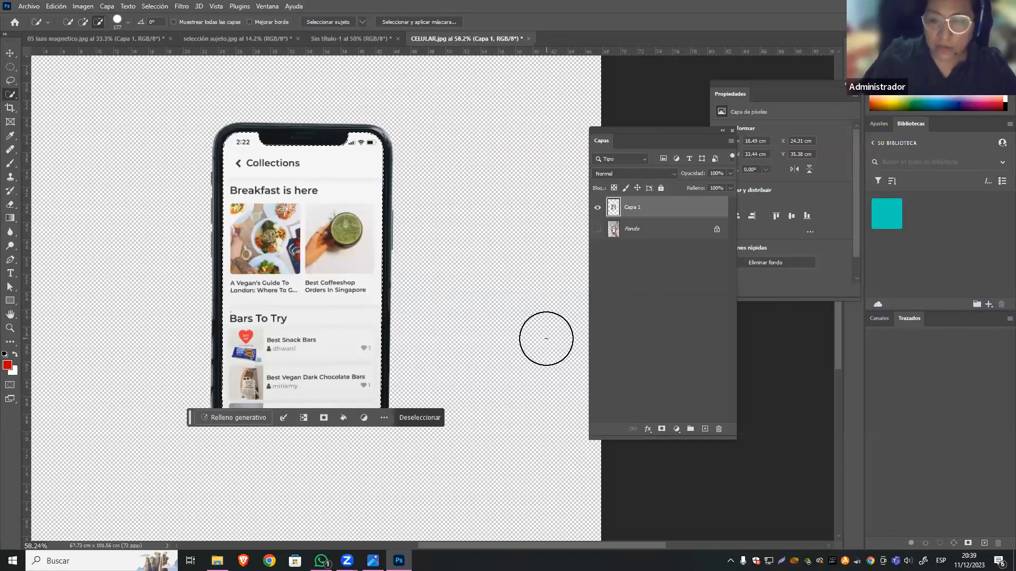
pyautogui.press('Delete')
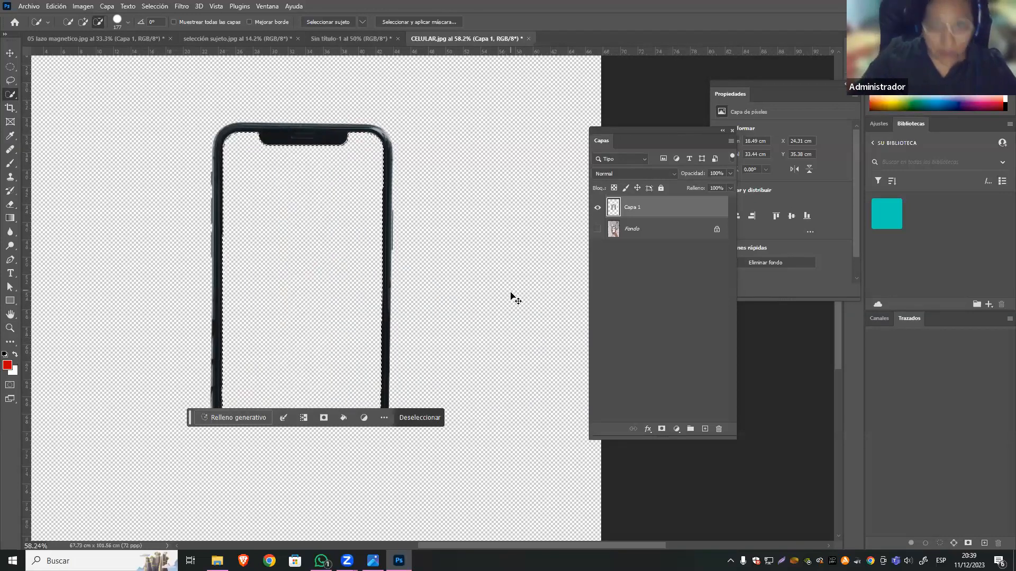
# Deselect, move the hollow phone frame into the Sin título-1 document and place its layer directly below Capa 1.
pyautogui.hotkey('ctrl', 'd')
pyautogui.press('v')
pyautogui.moveTo(335, 143); pyautogui.dragTo(424, 225)
pyautogui.moveTo(642, 213); pyautogui.dragTo(669, 266)
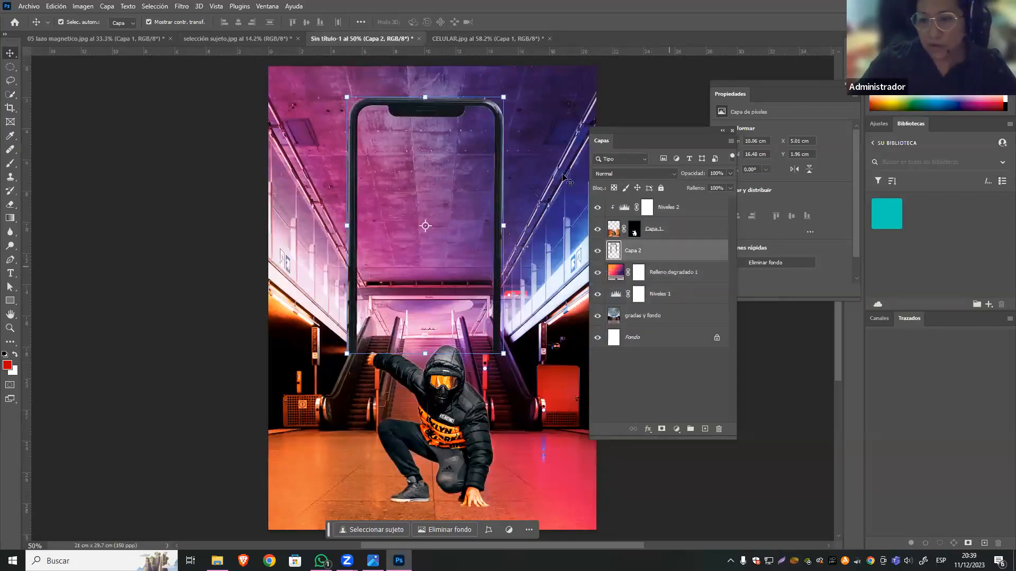
# Scale the phone frame to about 74.33% and position it behind the crouching man, in front of the escalators.
pyautogui.moveTo(500, 125); pyautogui.dragTo(516, 239)
pyautogui.moveTo(520, 481); pyautogui.dragTo(492, 433)
pyautogui.moveTo(364, 224); pyautogui.dragTo(376, 244)
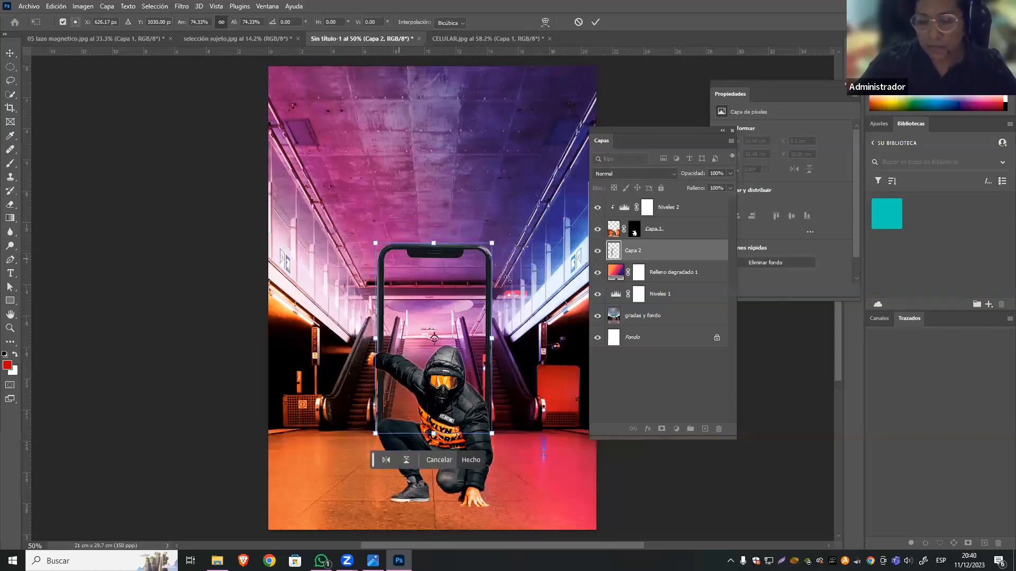
pyautogui.press('Return')
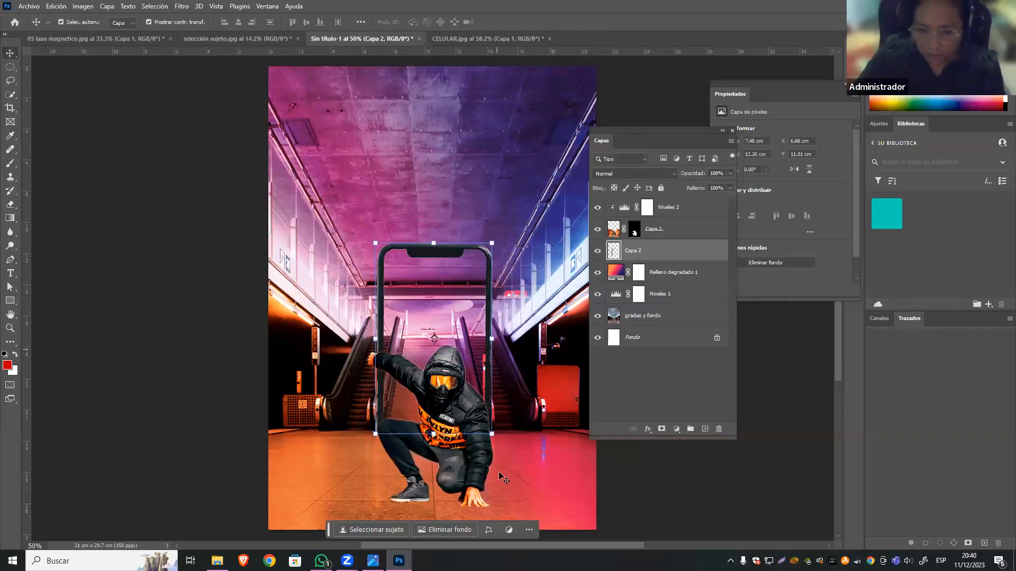
# With the man's layer temporarily hidden, nudge the phone frame left and down to X 6.72 cm, Y 11.41 cm so it stands on the floor.
pyautogui.click(598, 229)
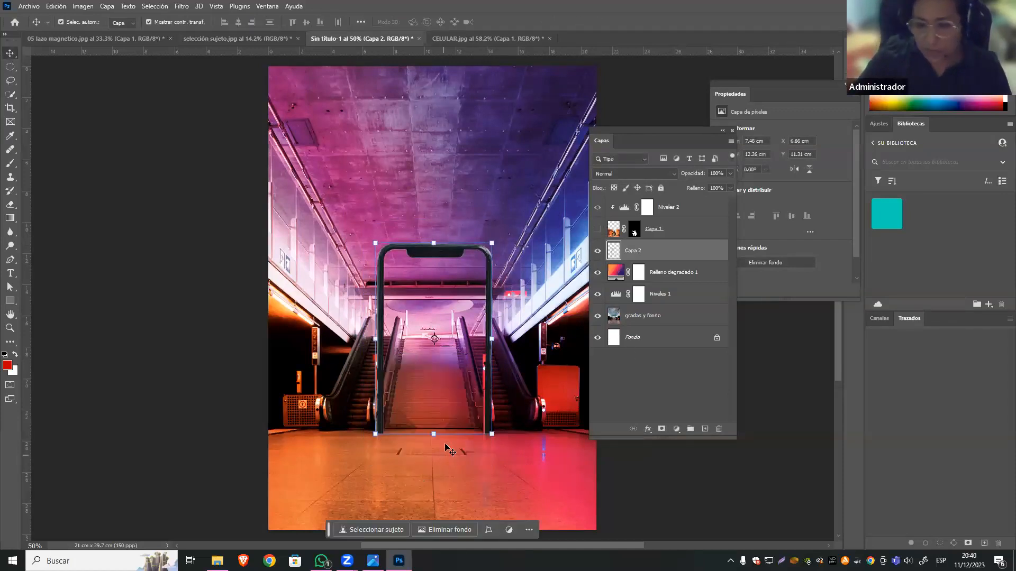
pyautogui.press('z')
pyautogui.moveTo(443, 432); pyautogui.dragTo(522, 414)
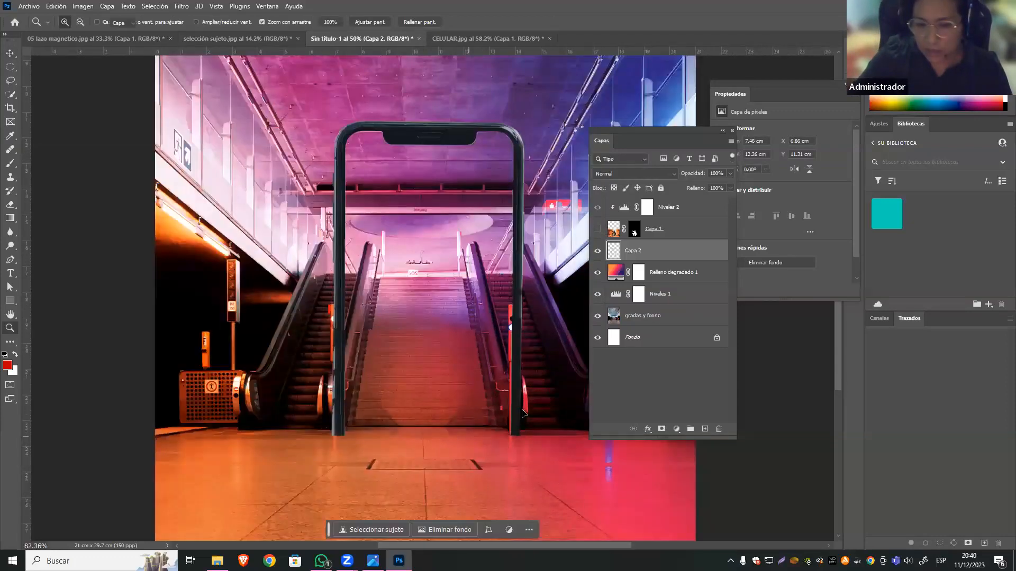
pyautogui.press('v')
pyautogui.press('Left')
pyautogui.press('Left')
pyautogui.press('Left')
pyautogui.press('Left')
pyautogui.press('Left')
pyautogui.press('Left')
pyautogui.press('Left')
pyautogui.press('Left')
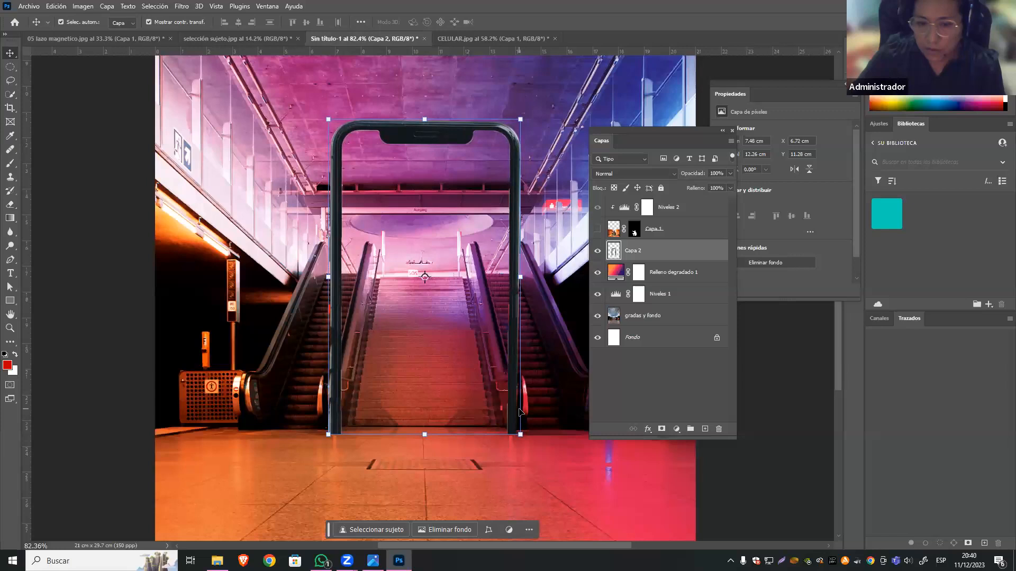
pyautogui.press('Down')
pyautogui.press('Down')
pyautogui.press('Down')
pyautogui.press('Down')
pyautogui.press('Down')
pyautogui.press('Down')
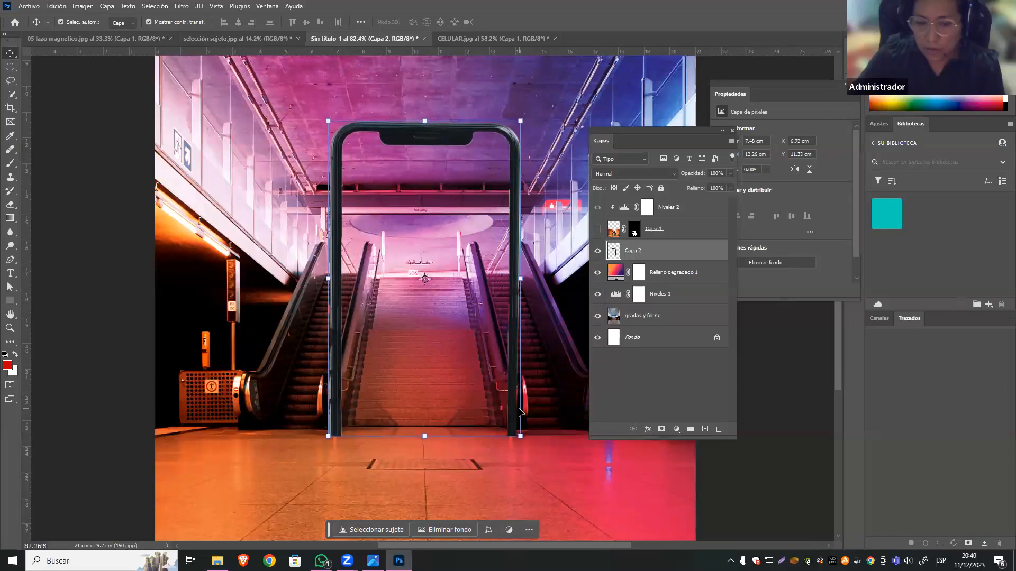
pyautogui.press('Down')
pyautogui.press('Down')
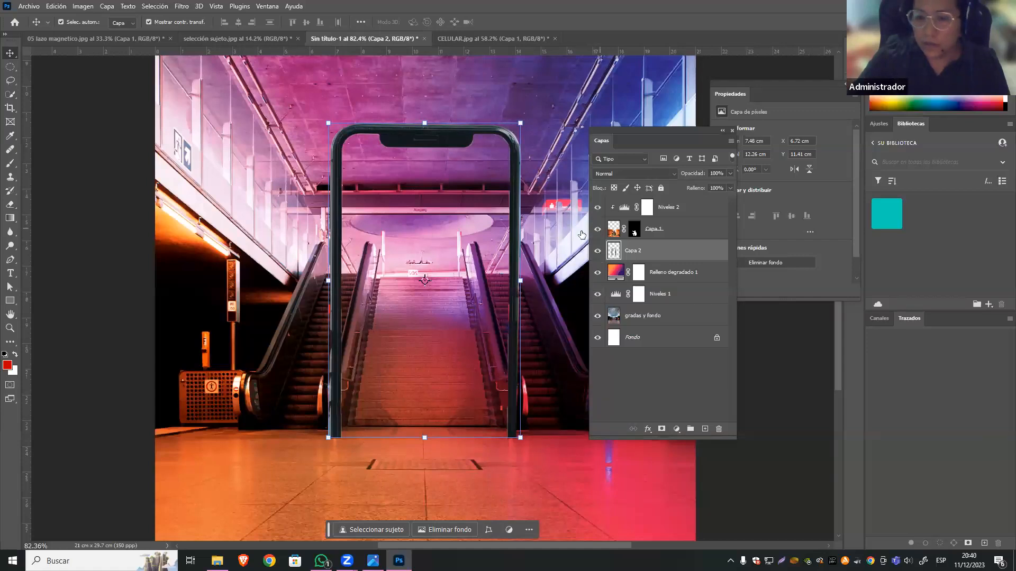
pyautogui.click(597, 229)
# Add a Levels adjustment layer directly above the phone frame's layer.
pyautogui.hotkey('ctrl', '-')
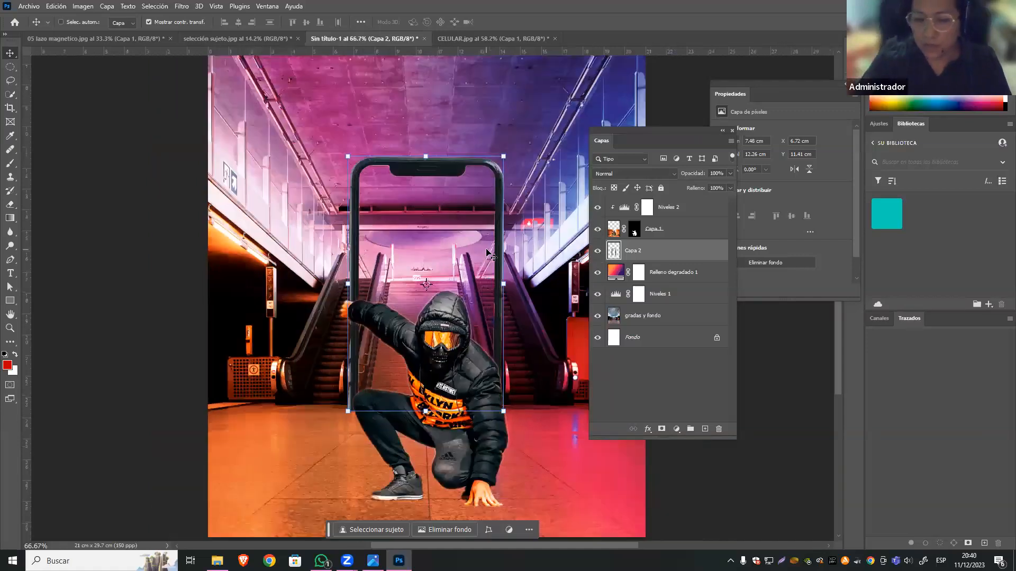
pyautogui.hotkey('ctrl', '-')
pyautogui.keyDown('ctrl'); pyautogui.click(454, 418); pyautogui.keyUp('ctrl')
pyautogui.moveTo(454, 418)
pyautogui.mouseDown()
pyautogui.moveTo(443, 392)
pyautogui.moveTo(437, 408)
pyautogui.mouseUp()
pyautogui.click(397, 221)
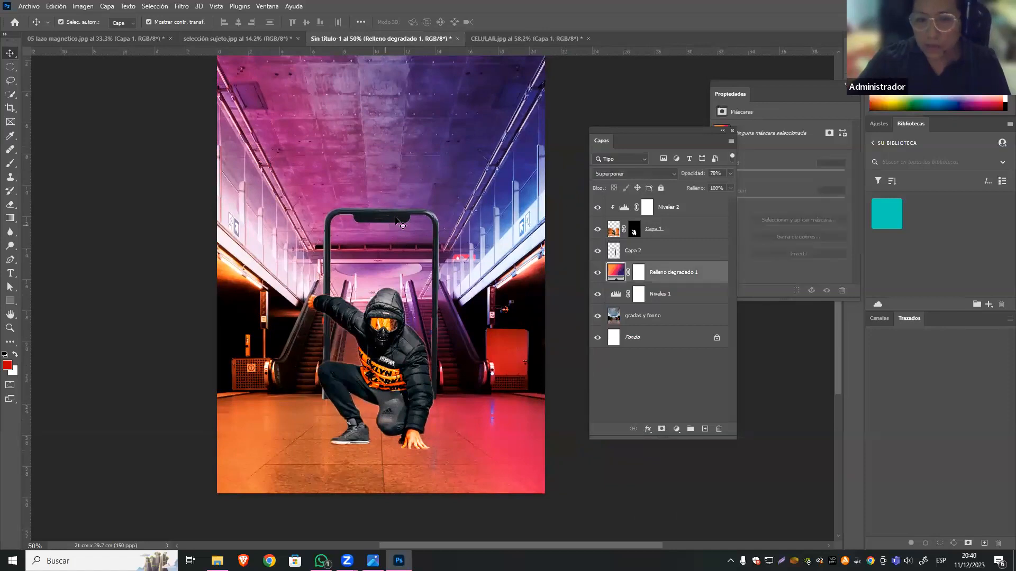
pyautogui.click(396, 221)
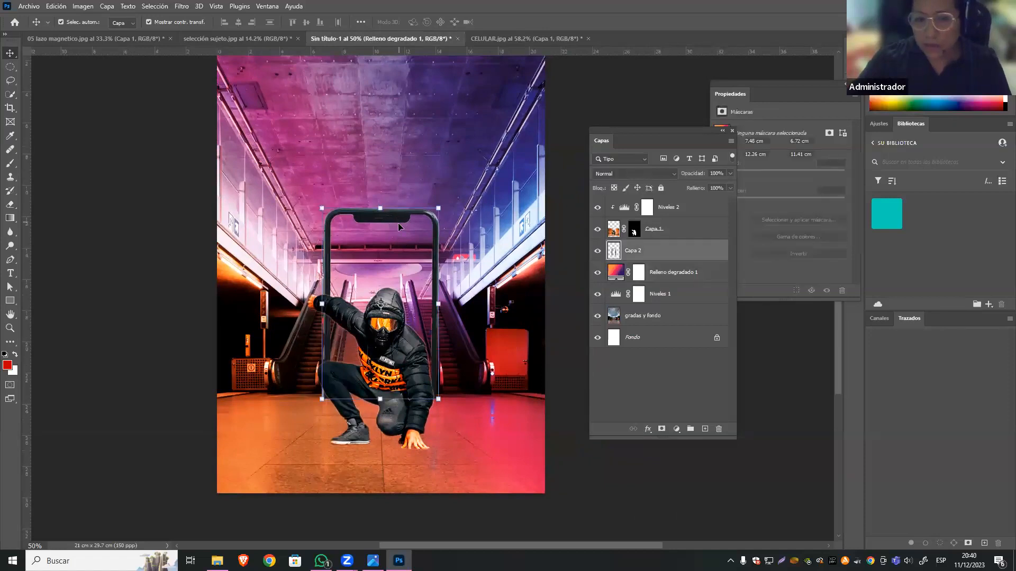
pyautogui.click(677, 429)
pyautogui.click(722, 287)
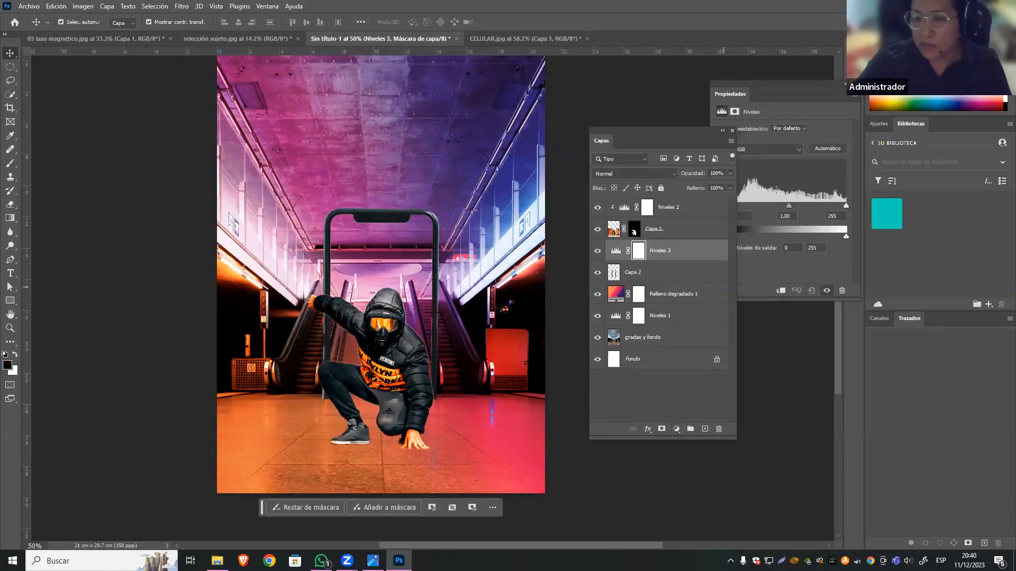
# Clip the Levels adjustment to the phone frame and set its input black level to 47 and white level to 247.
pyautogui.moveTo(694, 129); pyautogui.dragTo(653, 117)
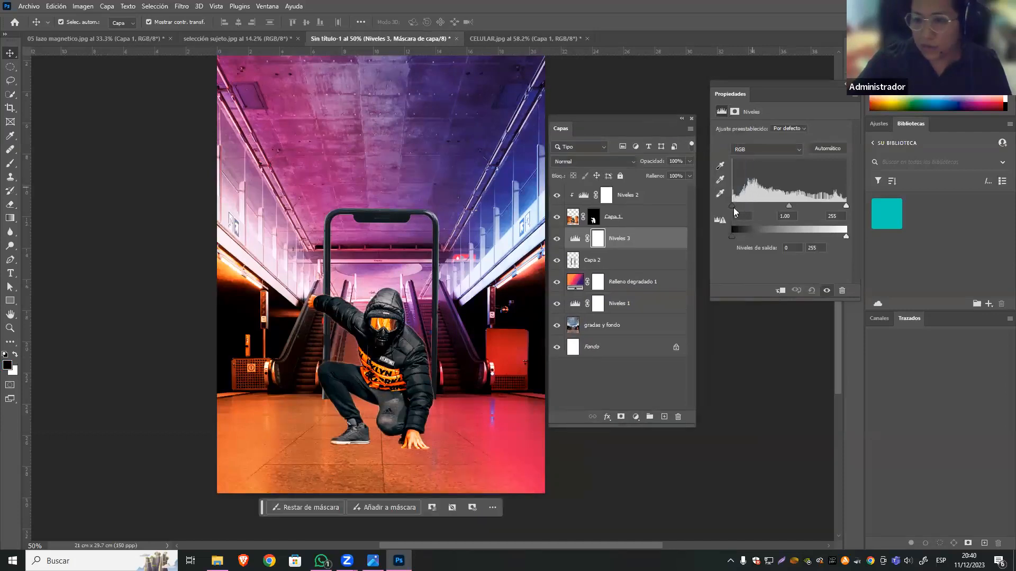
pyautogui.moveTo(734, 208); pyautogui.dragTo(749, 208)
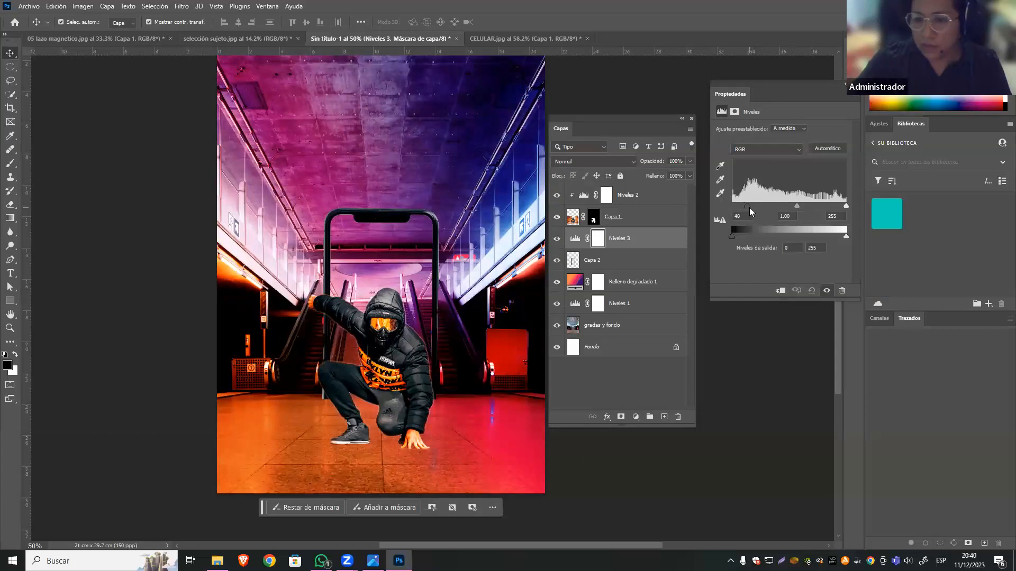
pyautogui.click(781, 291)
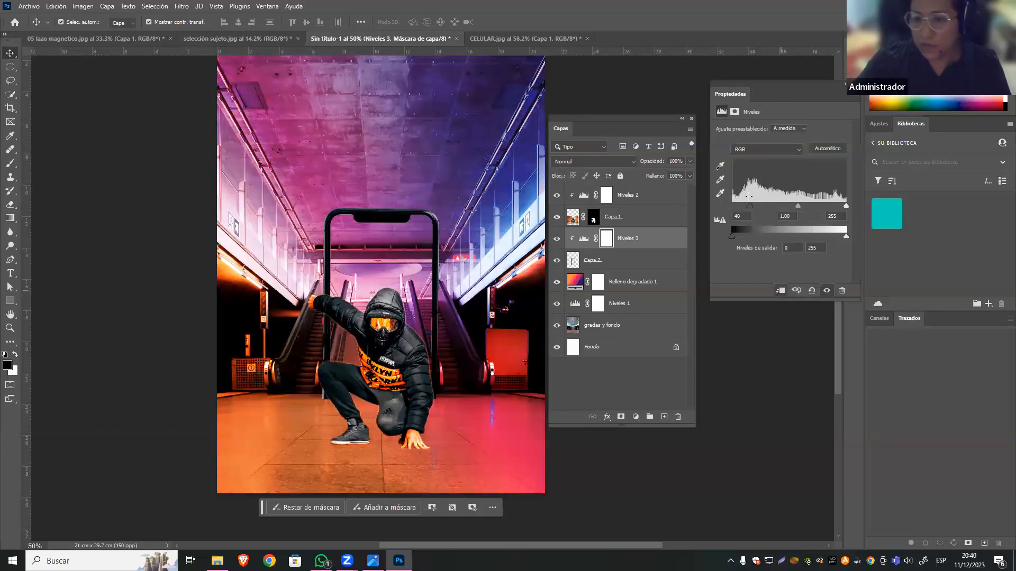
pyautogui.moveTo(750, 207)
pyautogui.mouseDown()
pyautogui.moveTo(730, 210)
pyautogui.moveTo(782, 212)
pyautogui.moveTo(723, 210)
pyautogui.moveTo(754, 206)
pyautogui.mouseUp()
pyautogui.moveTo(845, 206); pyautogui.dragTo(842, 206)
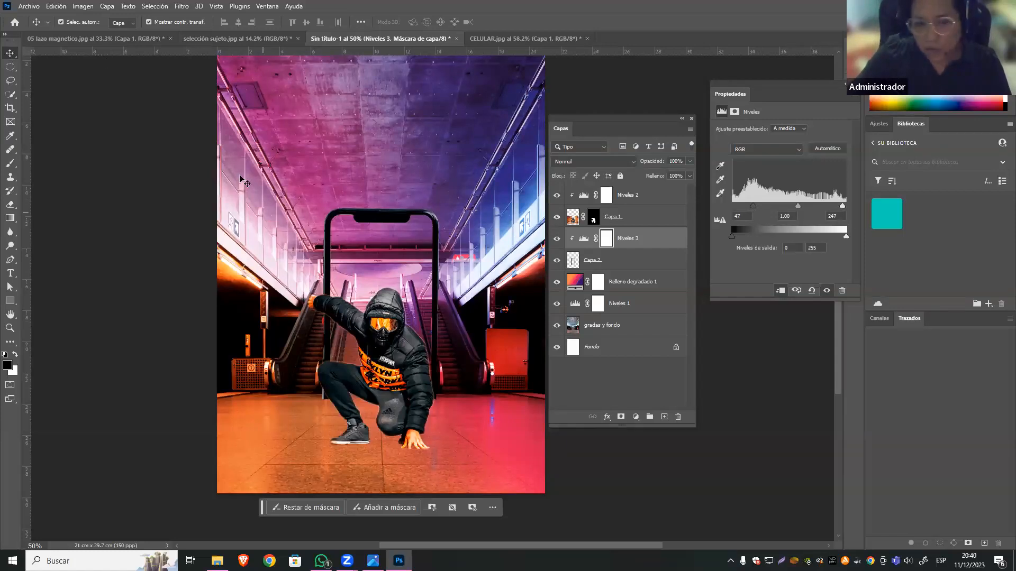
# Flip the phone frame horizontally with Free Transform and deselect its layer.
pyautogui.click(431, 220)
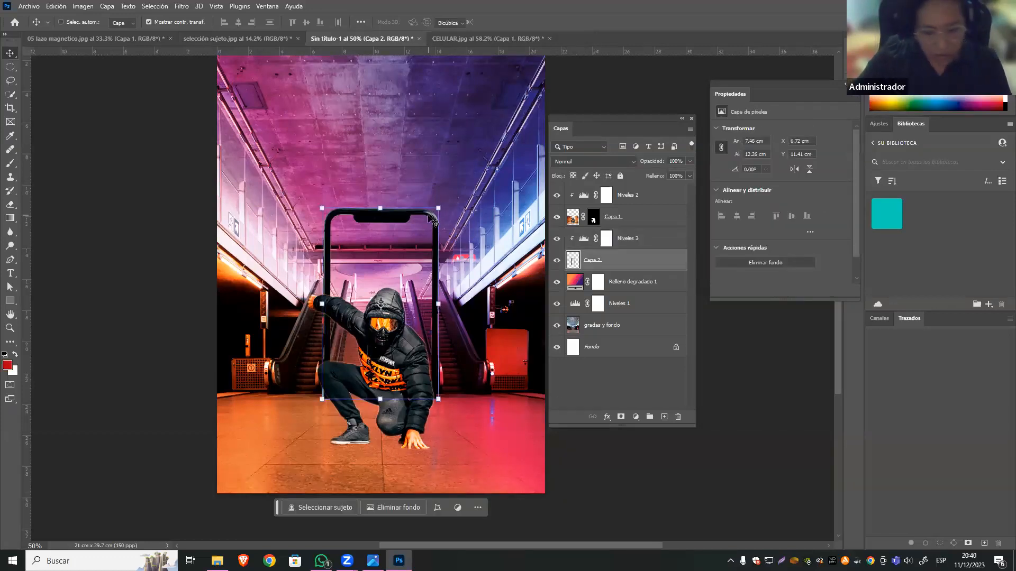
pyautogui.hotkey('ctrl', 't')
pyautogui.rightClick(429, 217)
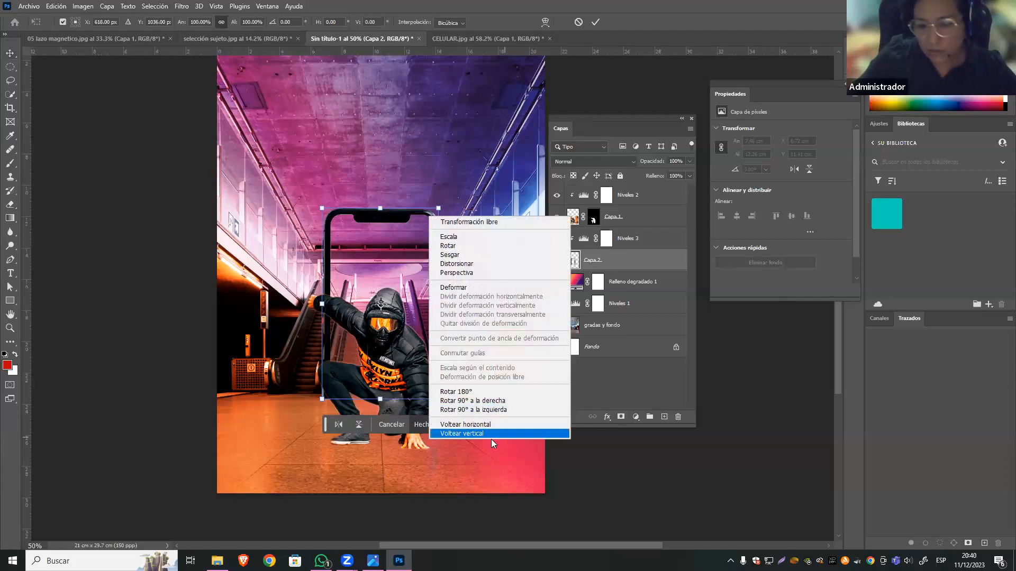
pyautogui.click(527, 424)
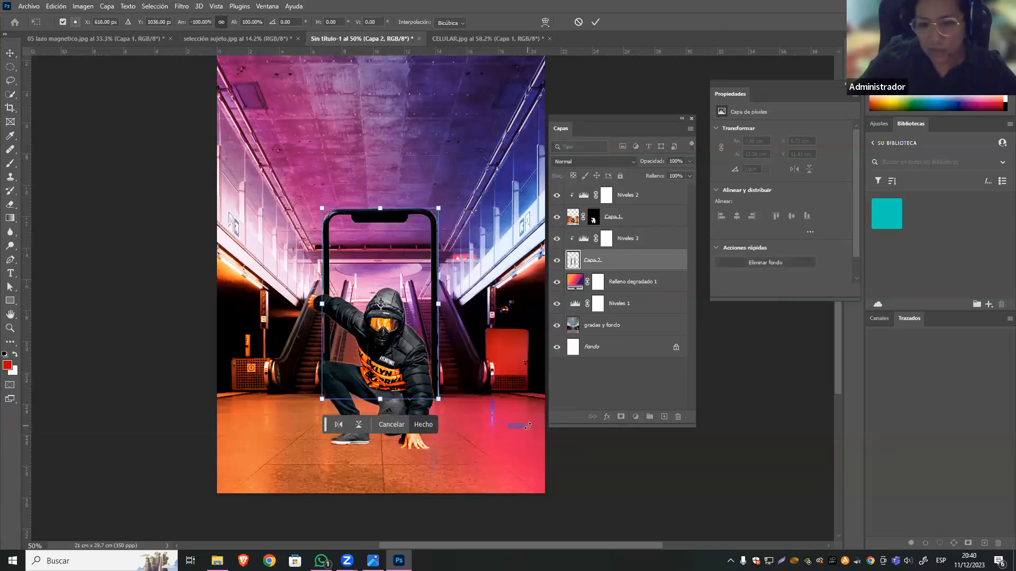
pyautogui.press('Return')
pyautogui.click(630, 467)
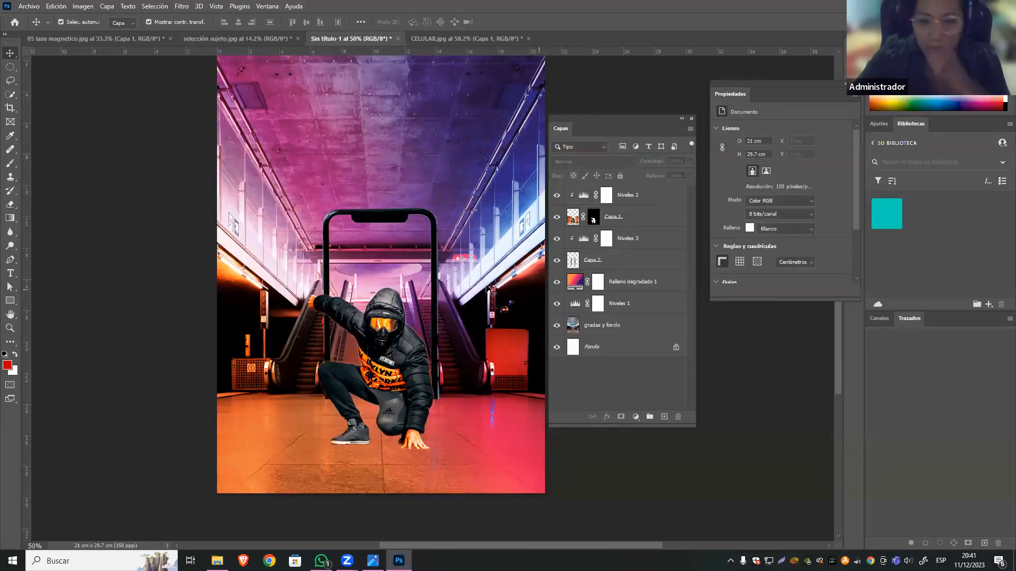
# Load the crouching man's layer mask as a selection and add a new empty layer above Capa 1.
pyautogui.click(433, 390)
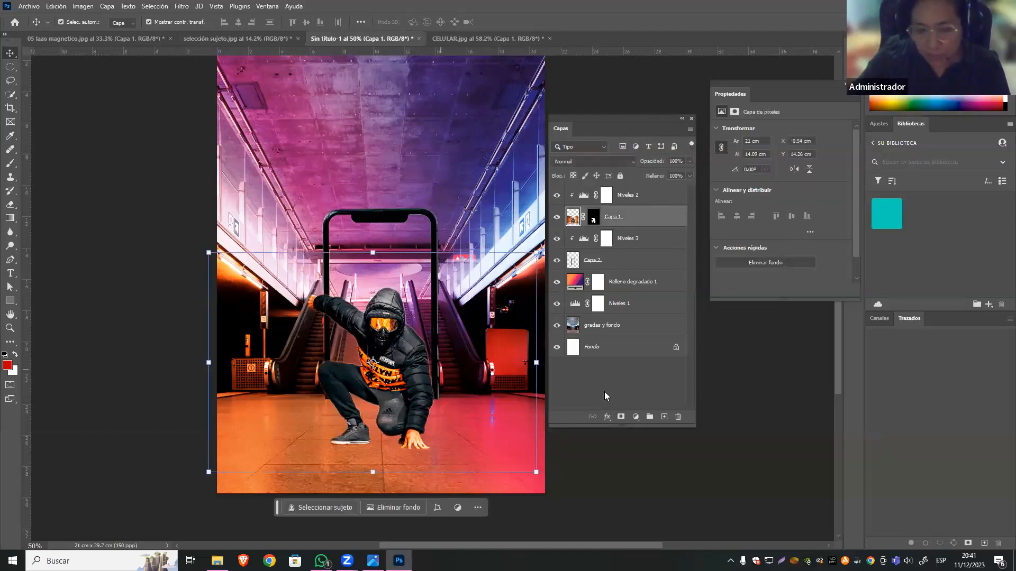
pyautogui.keyDown('ctrl'); pyautogui.click(594, 218); pyautogui.keyUp('ctrl')
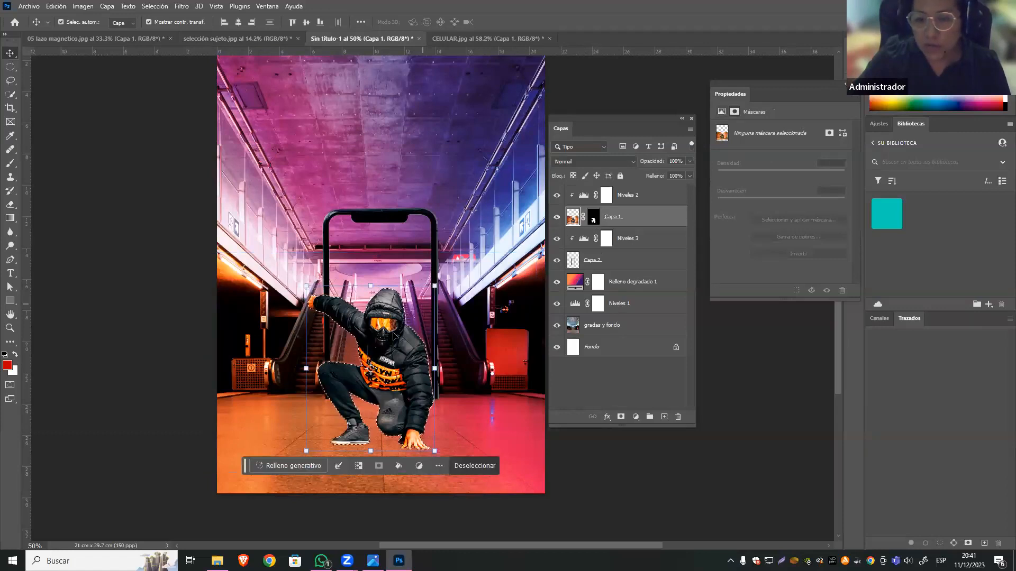
pyautogui.click(592, 221)
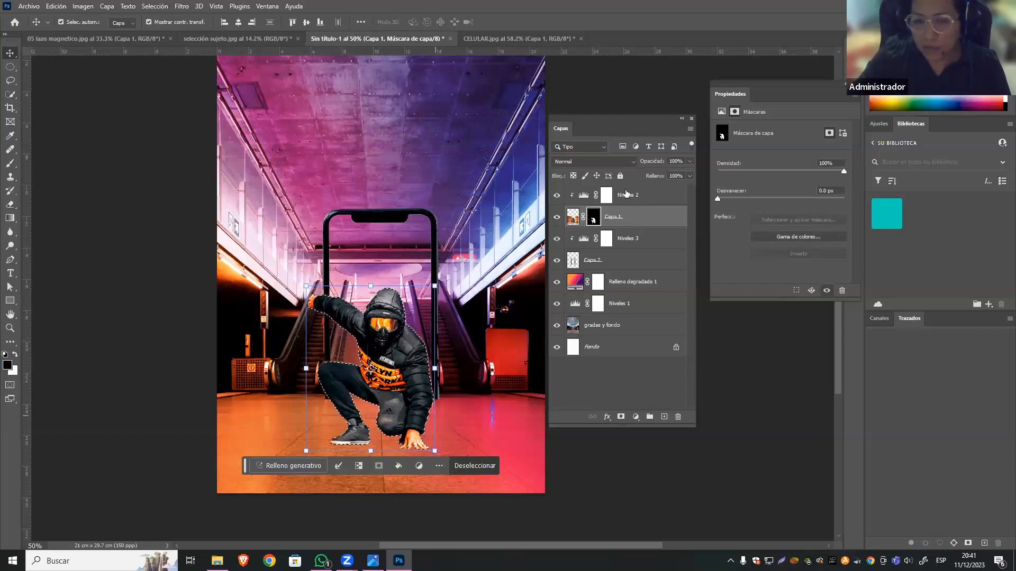
pyautogui.click(663, 417)
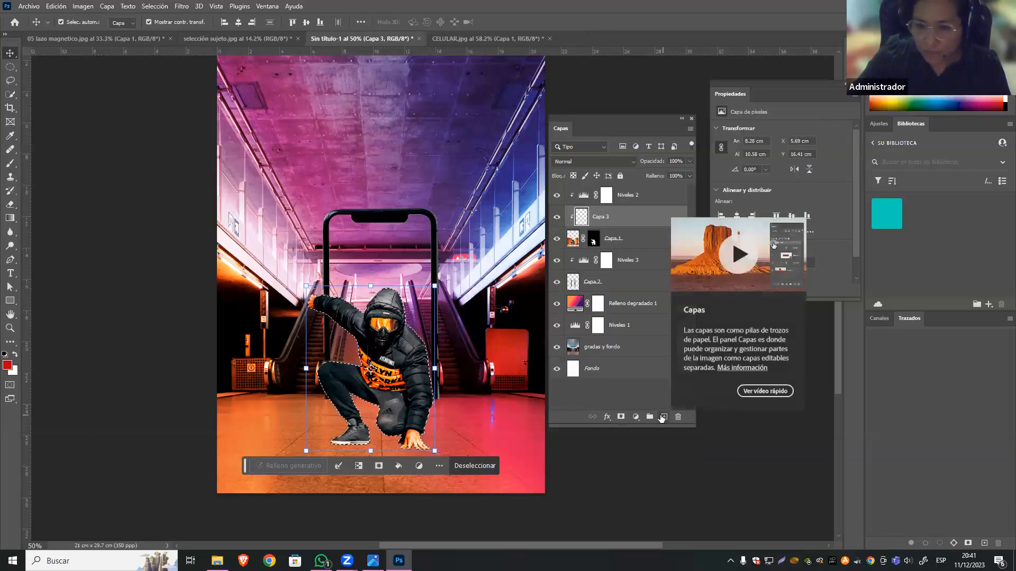
# Undo the last new layer and add an empty layer above the man's Levels adjustment, Niveles 2, instead.
pyautogui.hotkey('ctrl', 'z')
pyautogui.click(607, 194)
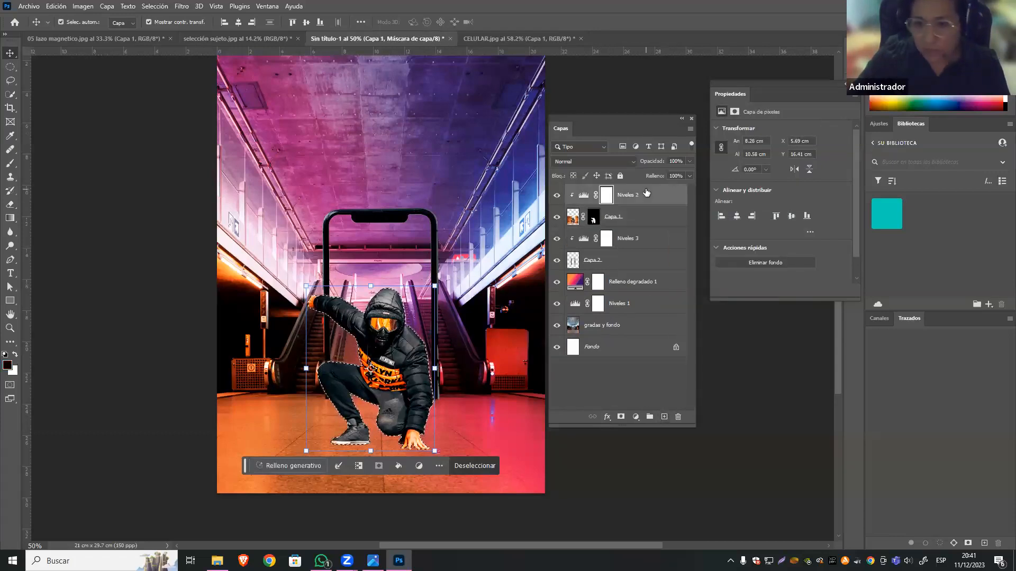
pyautogui.click(663, 417)
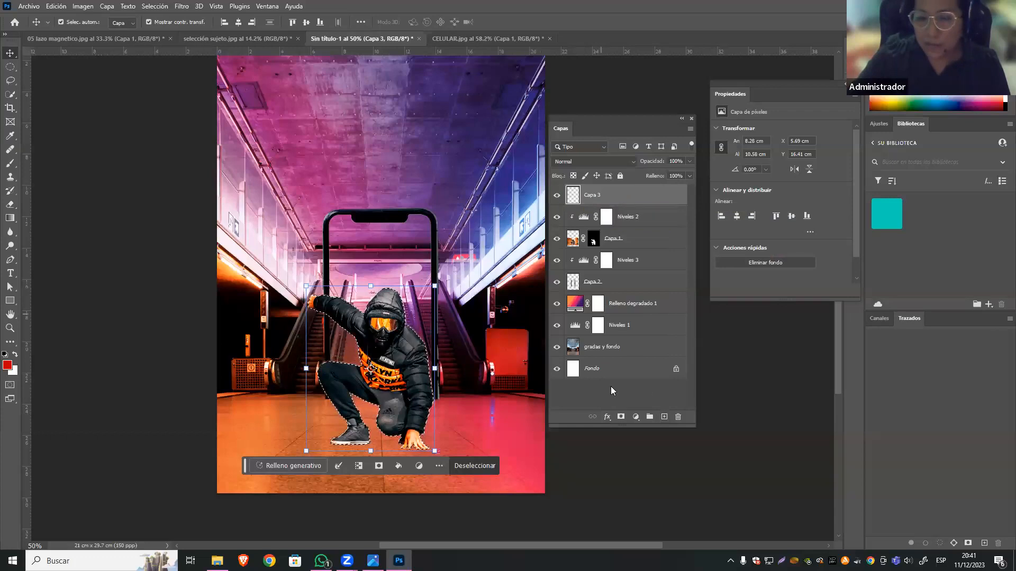
# Set the foreground colour to black, 000000.
pyautogui.click(7, 365)
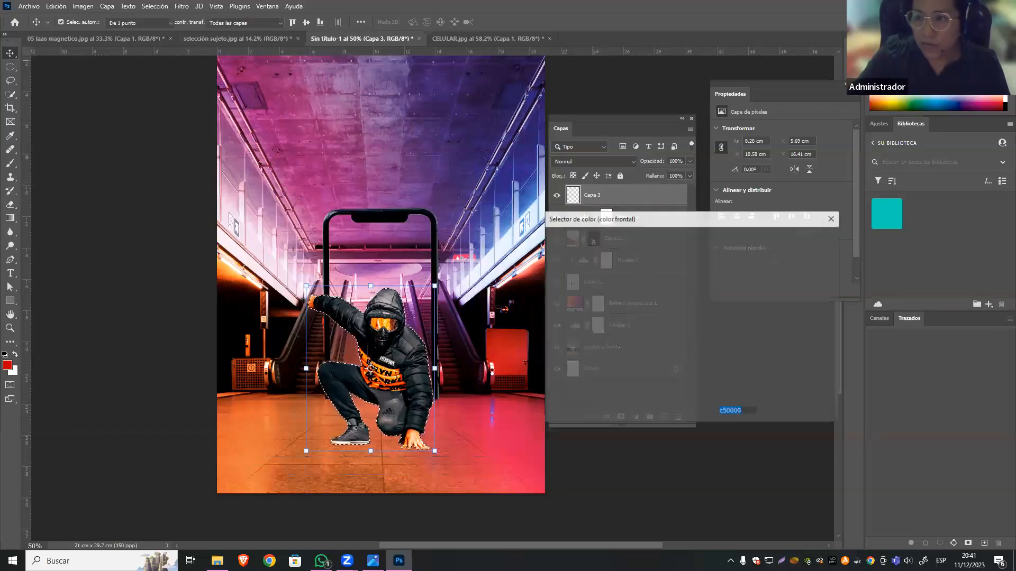
pyautogui.moveTo(650, 370); pyautogui.dragTo(716, 398)
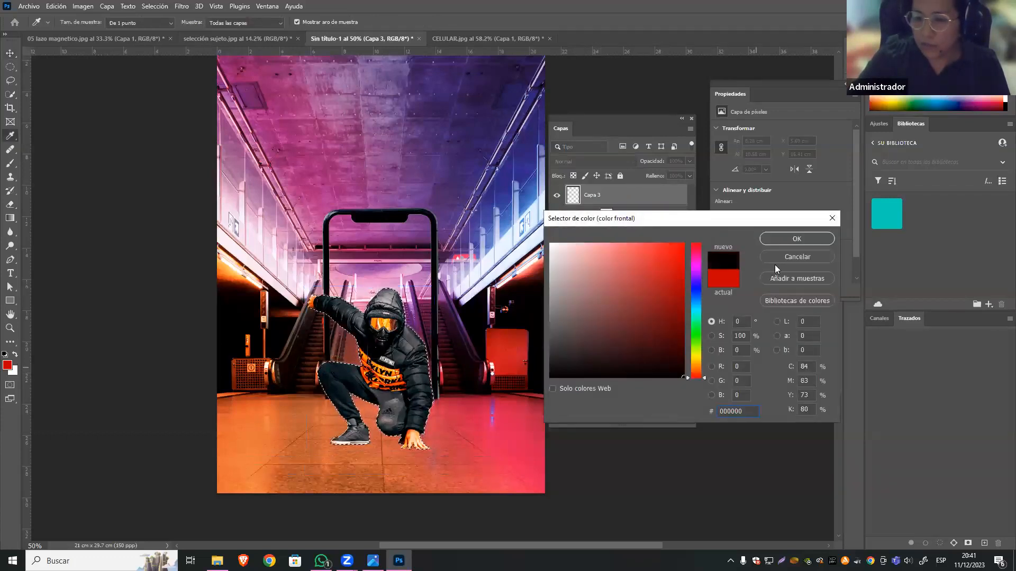
pyautogui.click(796, 239)
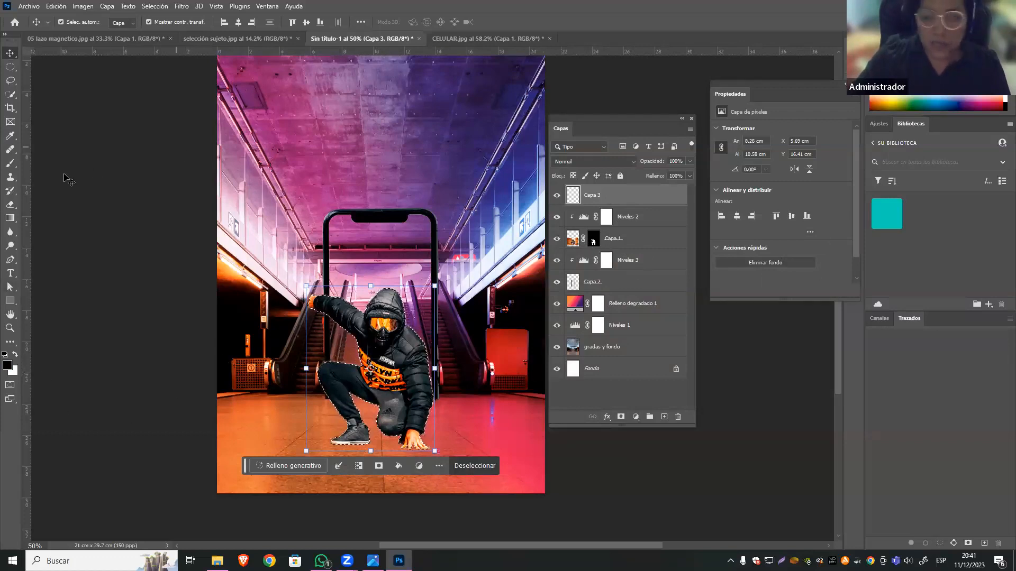
# Fill the man-shaped selection on Capa 3 with black using the Paint Bucket.
pyautogui.click(10, 218)
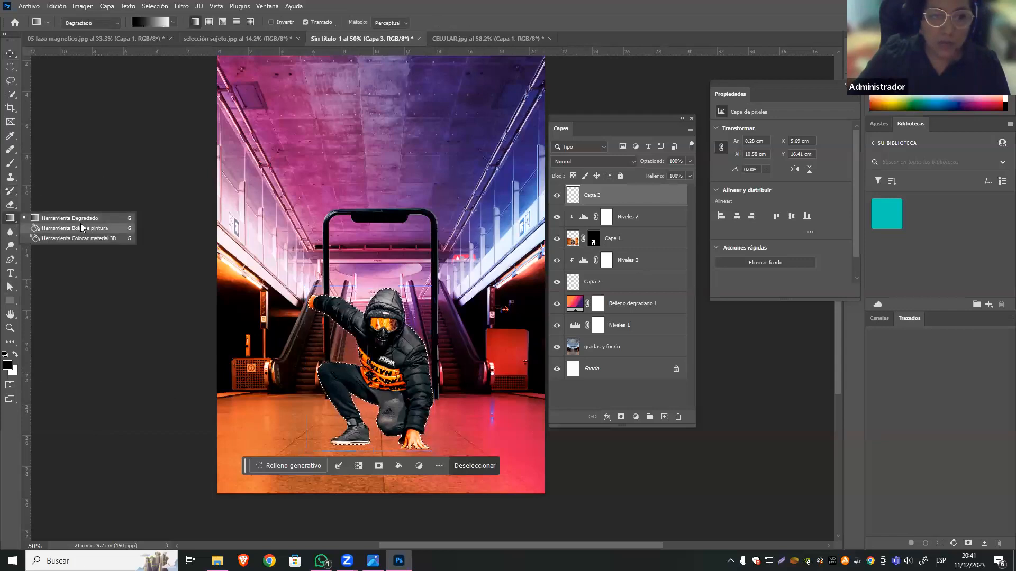
pyautogui.click(81, 228)
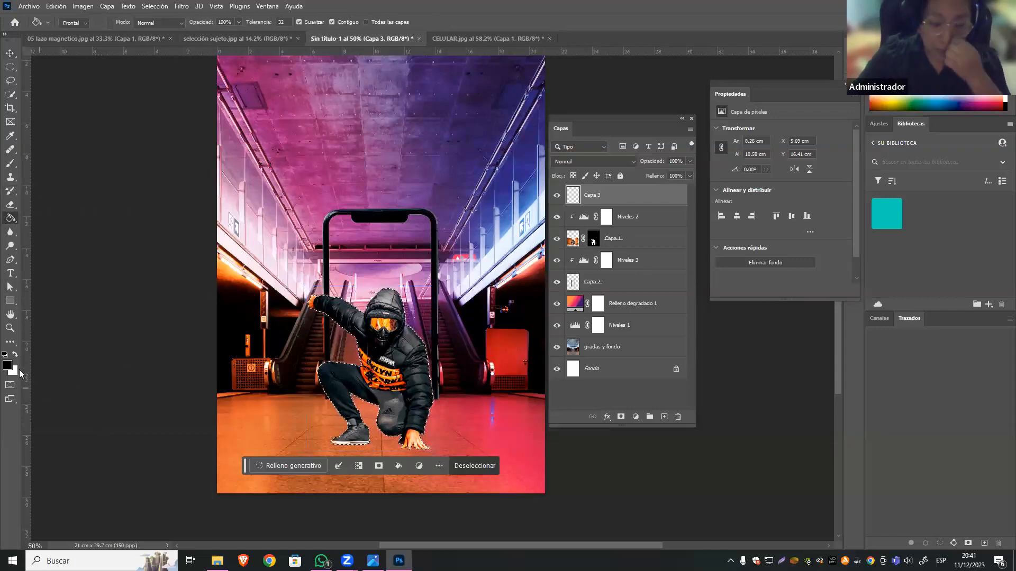
pyautogui.click(278, 377)
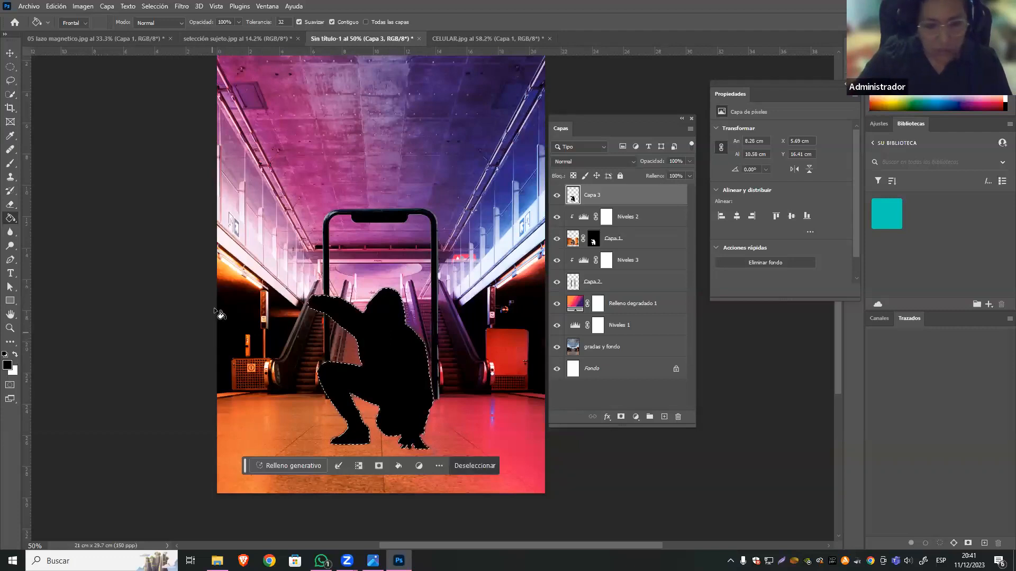
pyautogui.hotkey('ctrl', 'z')
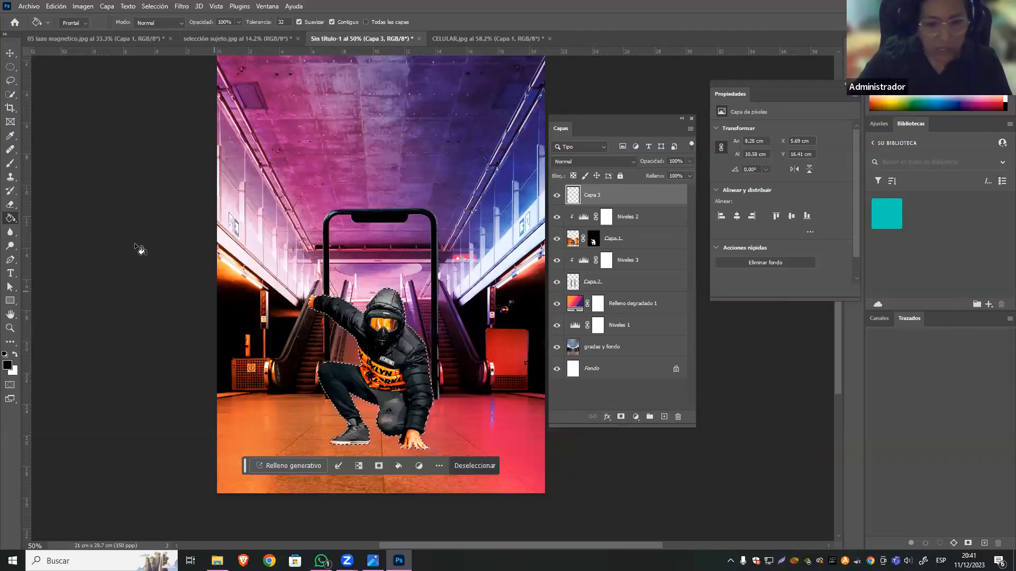
pyautogui.click(388, 318)
pyautogui.hotkey('ctrl', 'z')
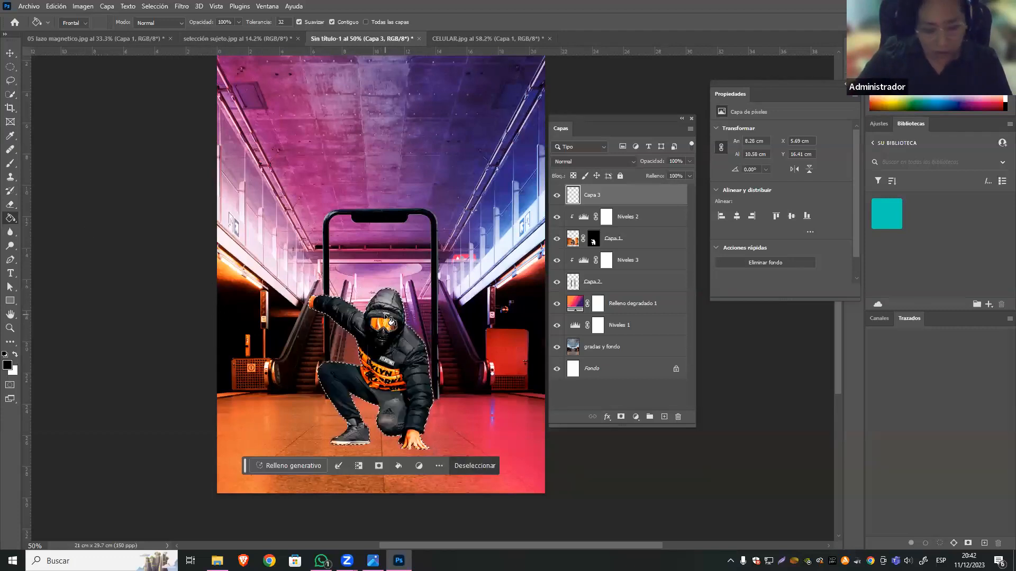
pyautogui.click(389, 318)
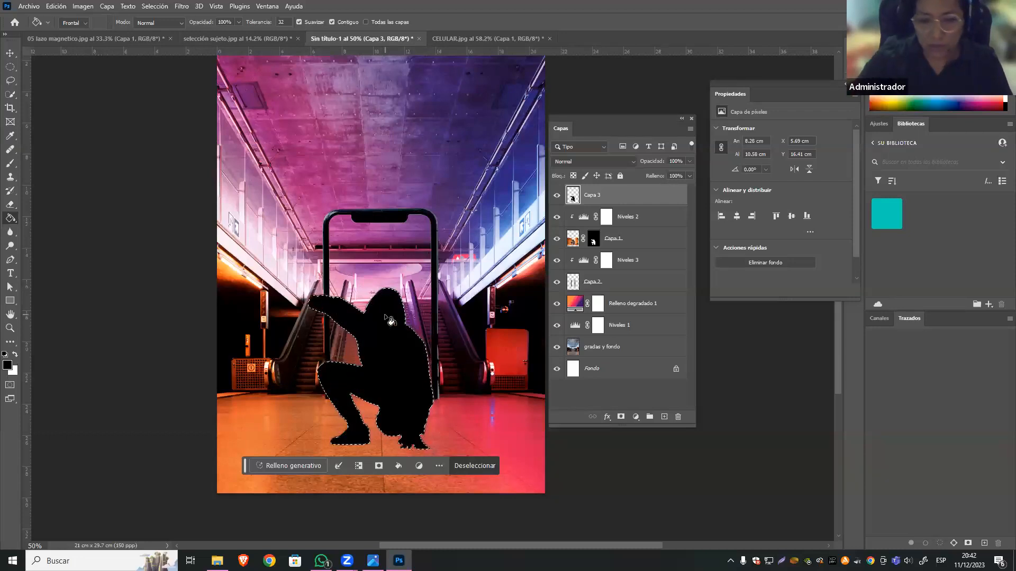
# Deselect and move the black silhouette layer, Capa 3, directly below the man's layer, Capa 1.
pyautogui.press('v')
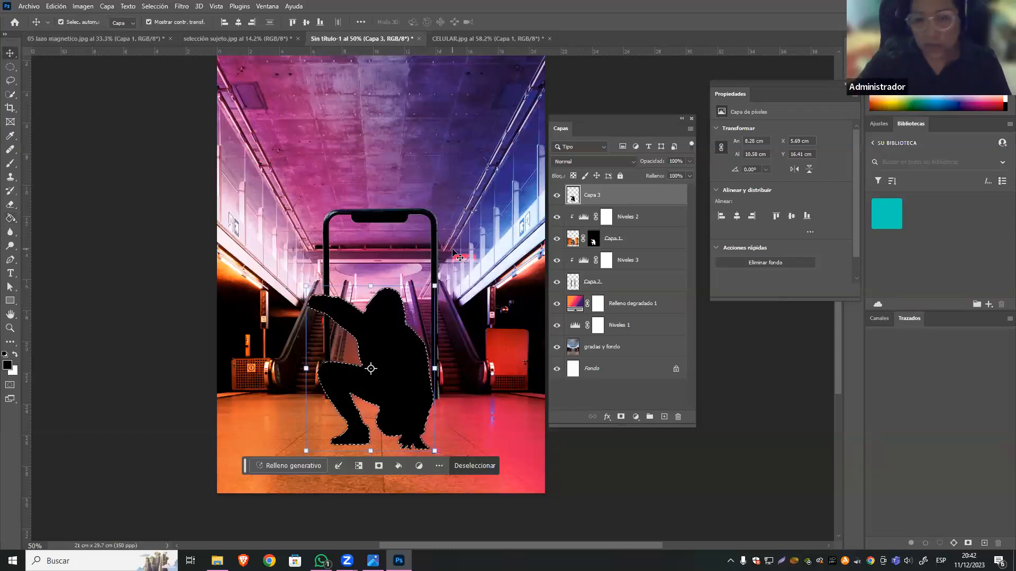
pyautogui.hotkey('ctrl', 'd')
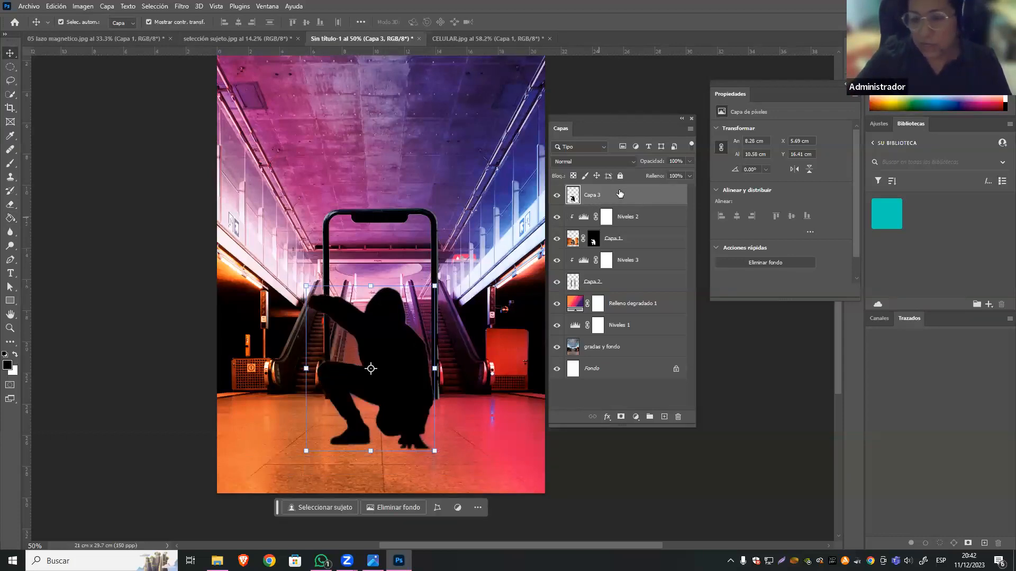
pyautogui.moveTo(626, 199); pyautogui.dragTo(636, 253)
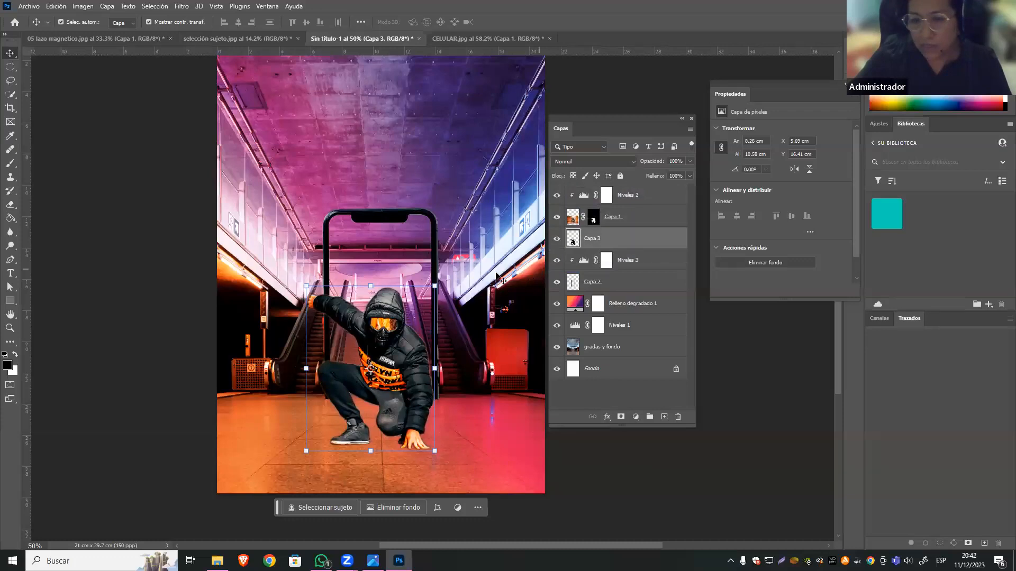
# Flip the silhouette downward onto the floor with Free Transform, flattening it to about 21% of its height.
pyautogui.hotkey('ctrl', 't')
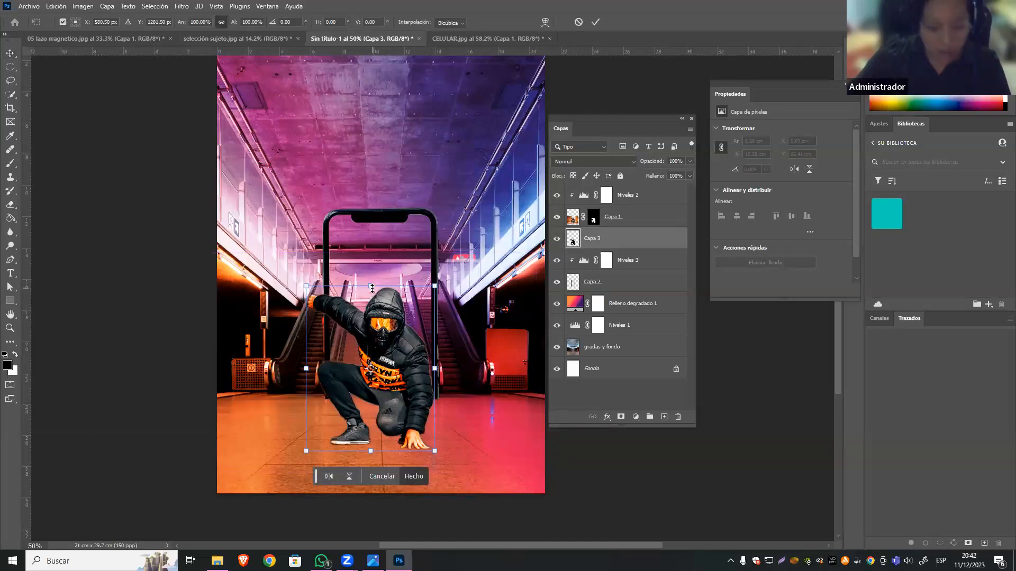
pyautogui.moveTo(372, 289); pyautogui.dragTo(387, 476)
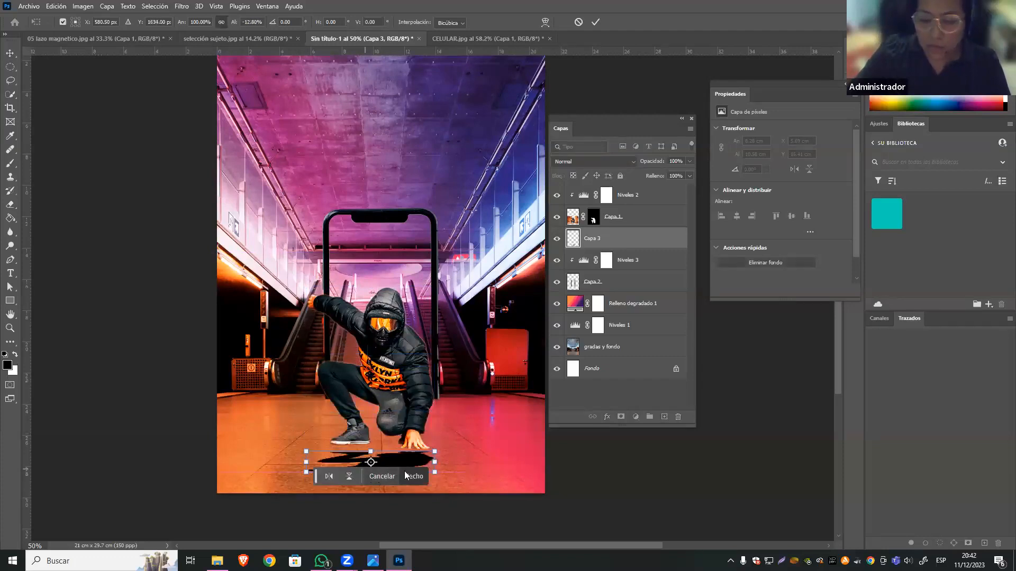
pyautogui.click(386, 474)
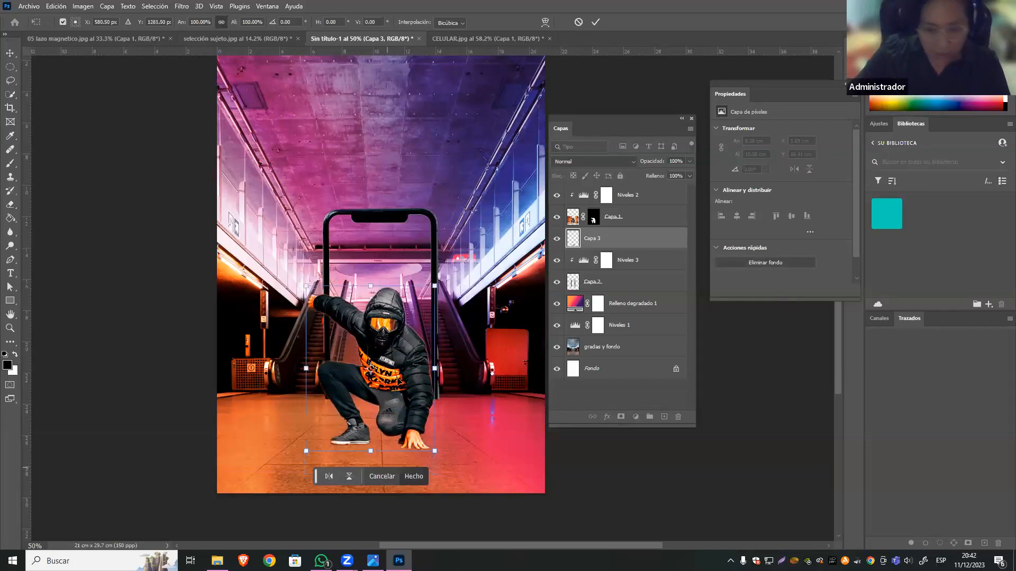
pyautogui.moveTo(373, 305); pyautogui.dragTo(385, 469)
pyautogui.hotkey('ctrl', 'z')
pyautogui.moveTo(371, 289); pyautogui.dragTo(374, 488)
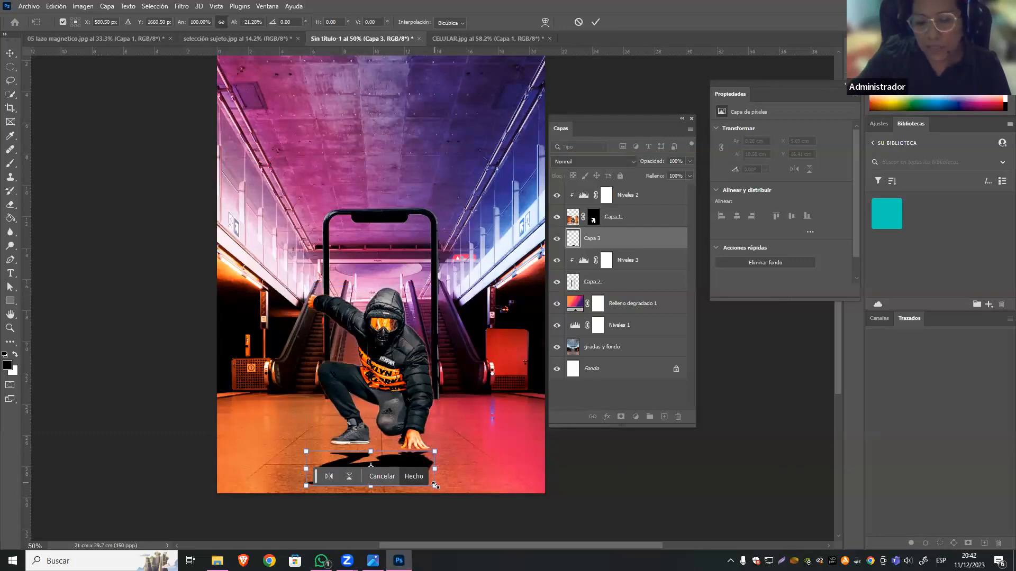
# Widen the shadow's lower edge on both sides with a Perspective transform, to about 134% width, and apply it.
pyautogui.rightClick(421, 461)
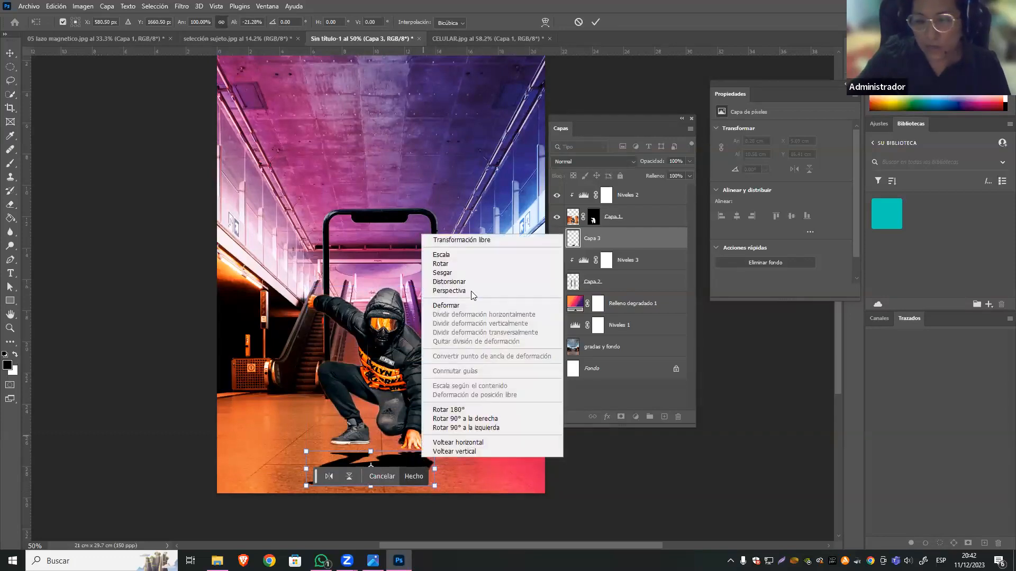
pyautogui.click(447, 290)
pyautogui.moveTo(434, 486); pyautogui.dragTo(457, 486)
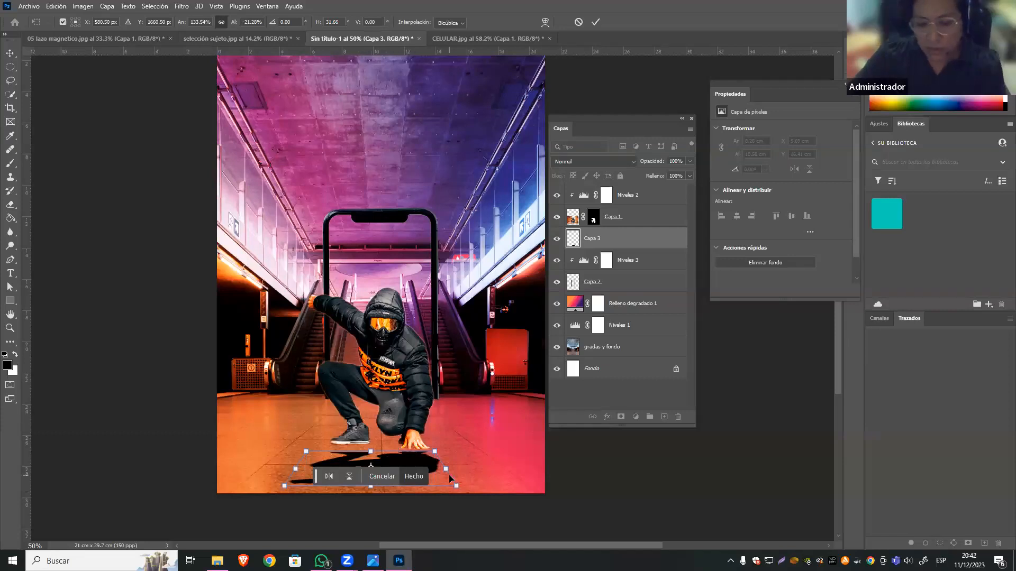
pyautogui.click(421, 472)
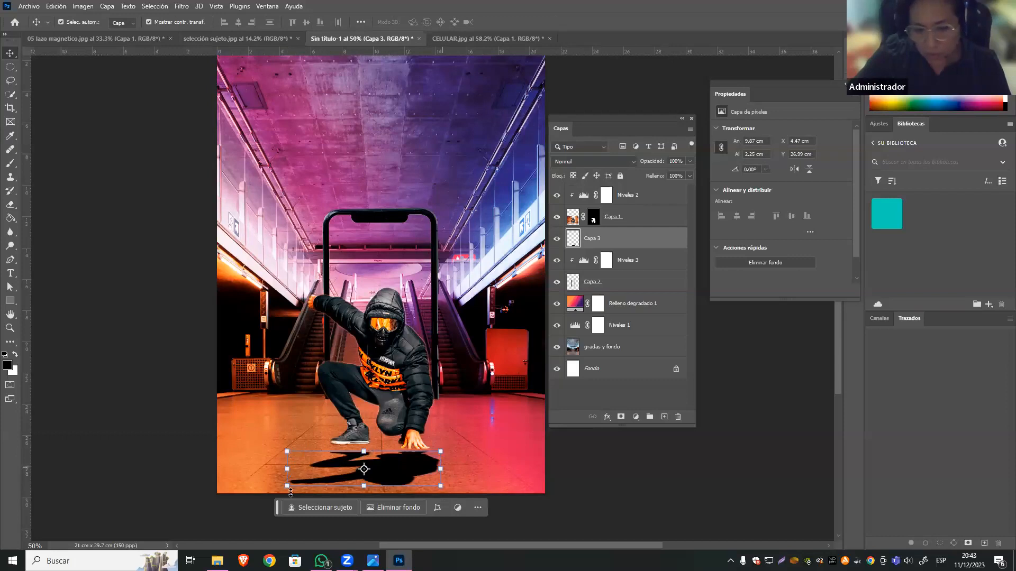
pyautogui.click(405, 493)
pyautogui.moveTo(287, 451)
pyautogui.mouseDown()
pyautogui.moveTo(300, 449)
pyautogui.moveTo(272, 432)
pyautogui.moveTo(287, 433)
pyautogui.moveTo(251, 438)
pyautogui.moveTo(290, 455)
pyautogui.moveTo(274, 442)
pyautogui.mouseUp()
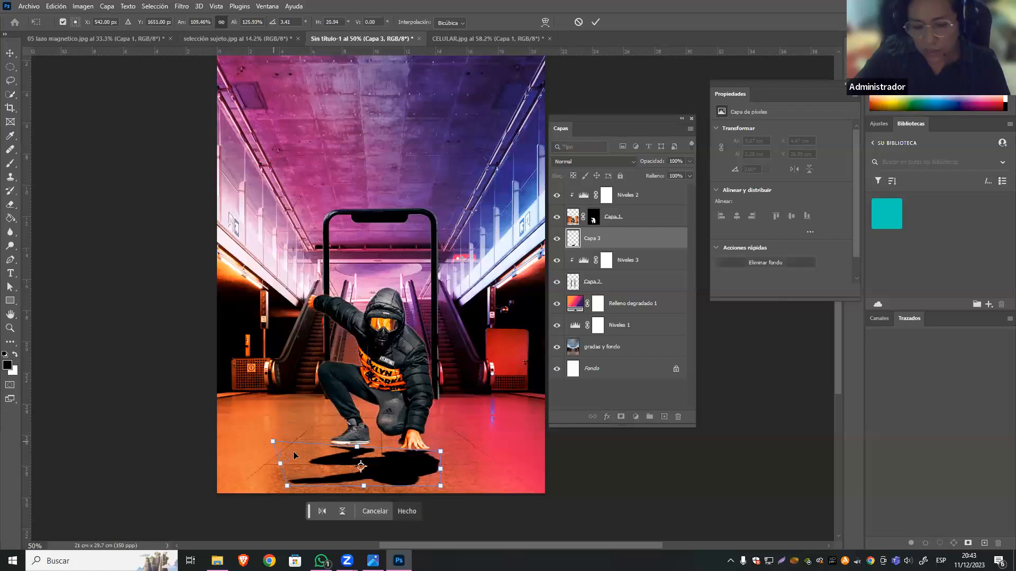
pyautogui.hotkey('ctrl', 'z')
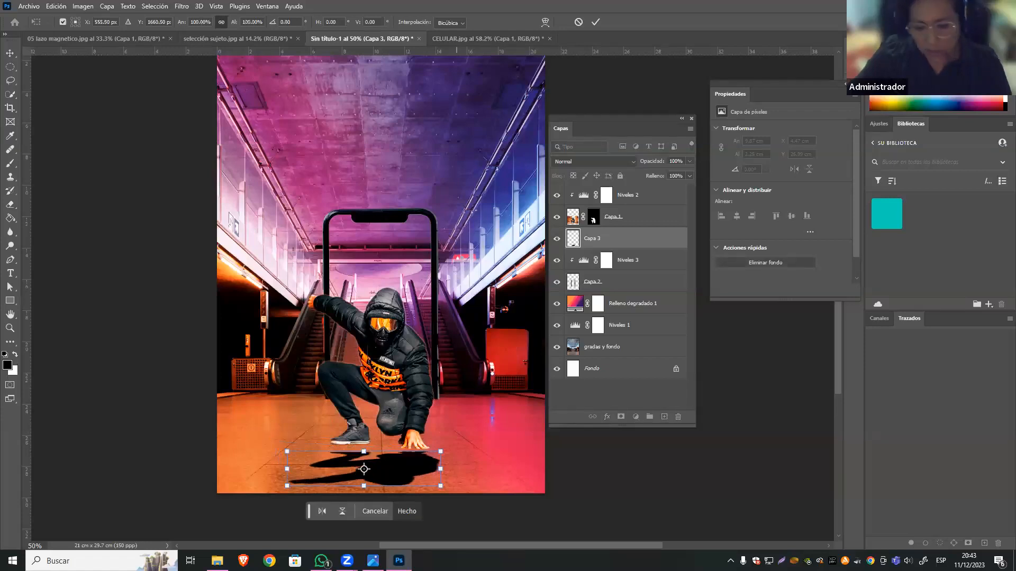
pyautogui.press('Return')
# Move the shadow up to meet the man's feet and hand, at a Y position of 26.48 cm.
pyautogui.moveTo(412, 478); pyautogui.dragTo(412, 466)
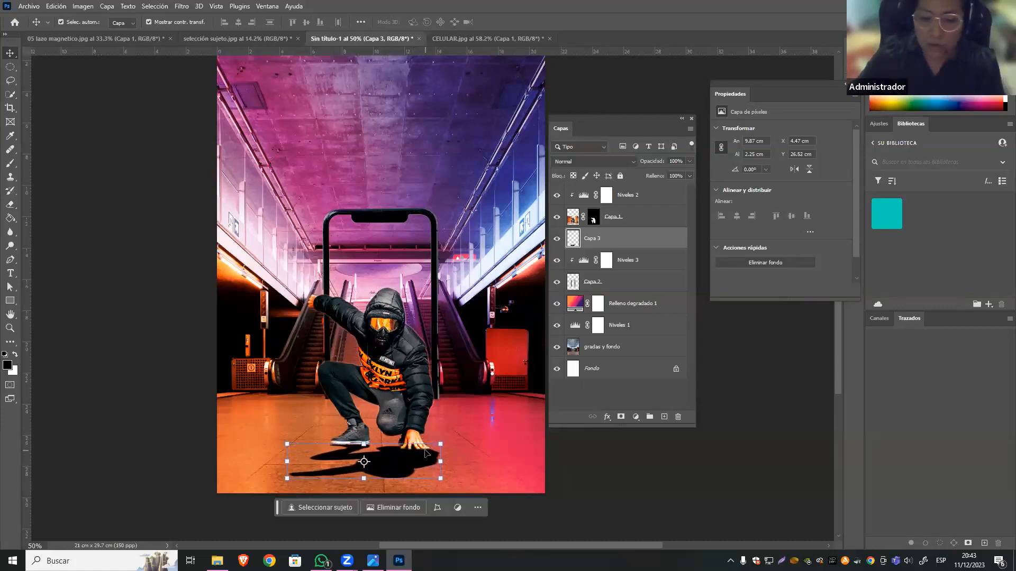
pyautogui.press('Up')
pyautogui.press('Up')
pyautogui.press('Down')
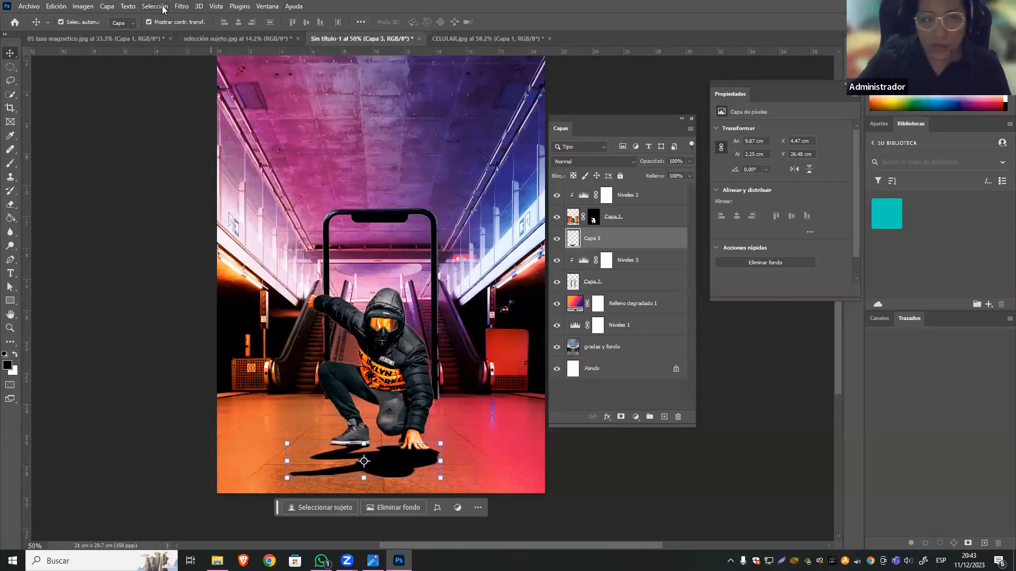
# Soften the shadow on Capa 3 with a Gaussian Blur of 4 pixels radius.
pyautogui.click(180, 8)
pyautogui.moveTo(297, 141)
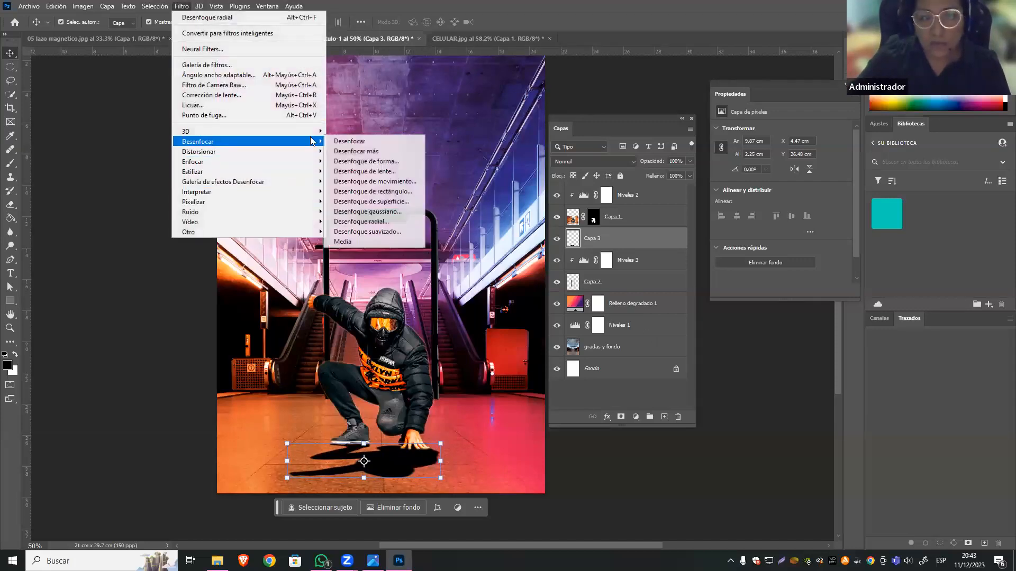
pyautogui.click(402, 211)
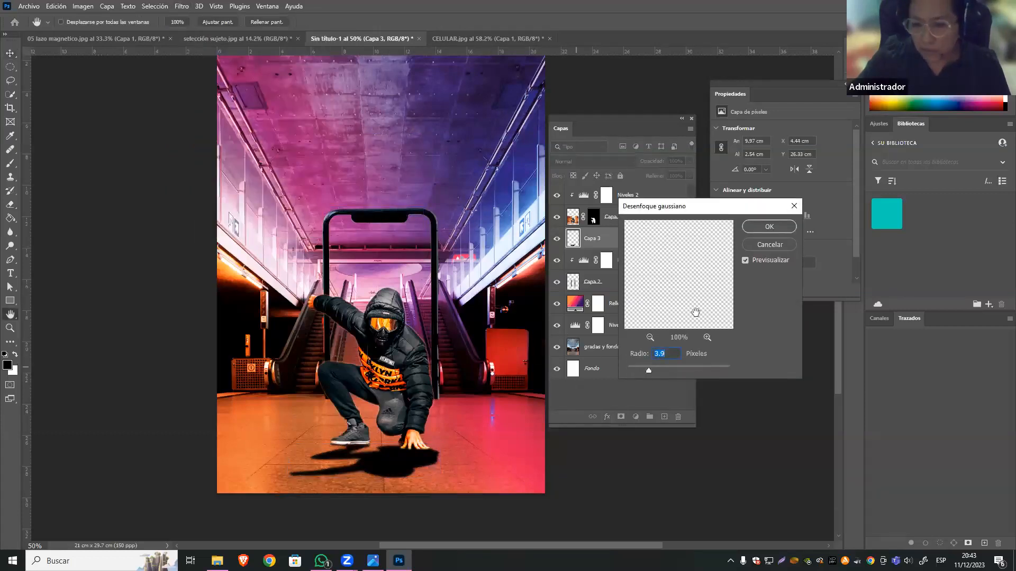
pyautogui.moveTo(646, 208); pyautogui.dragTo(620, 210)
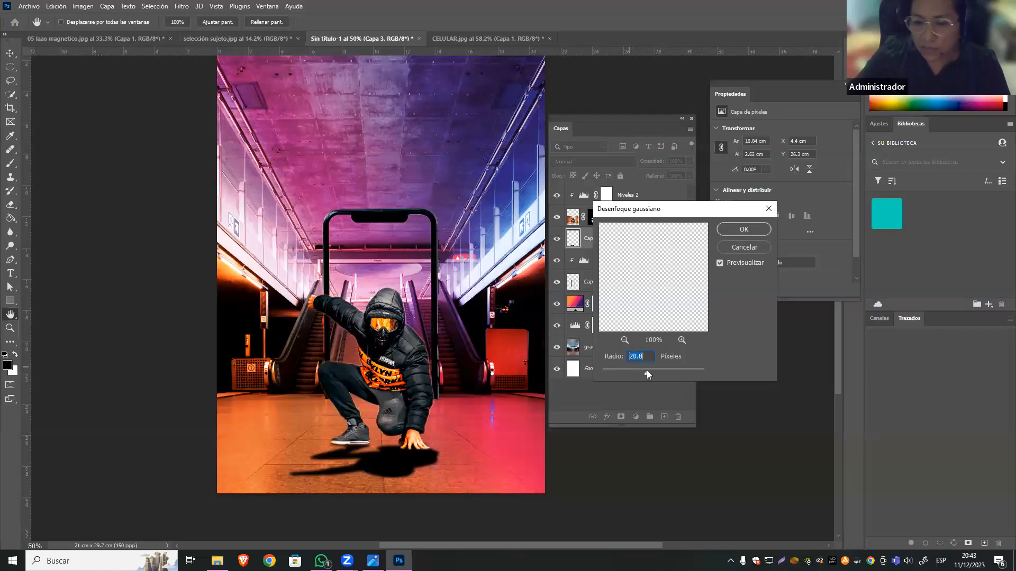
pyautogui.moveTo(646, 371); pyautogui.dragTo(647, 371)
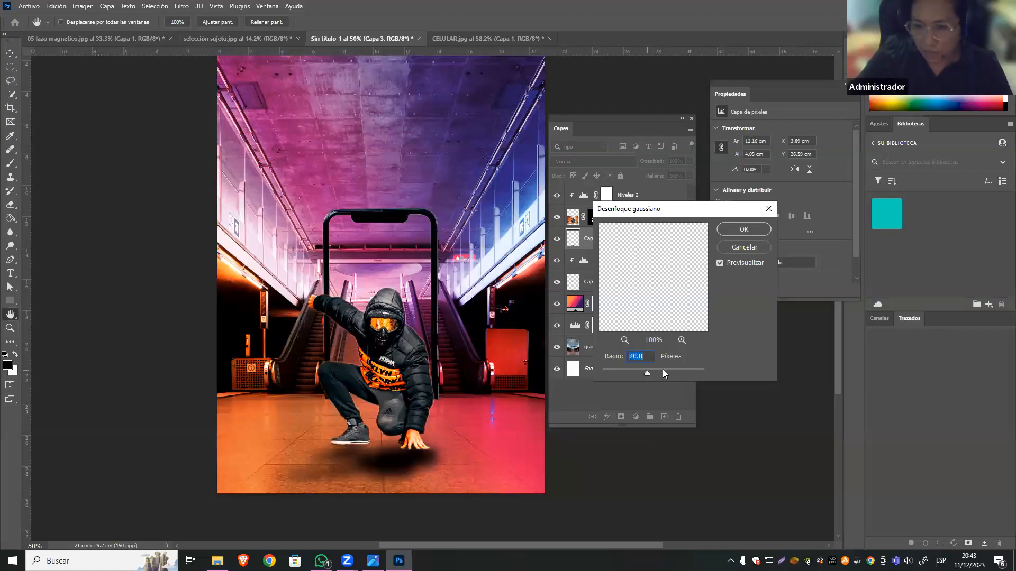
pyautogui.click(612, 368)
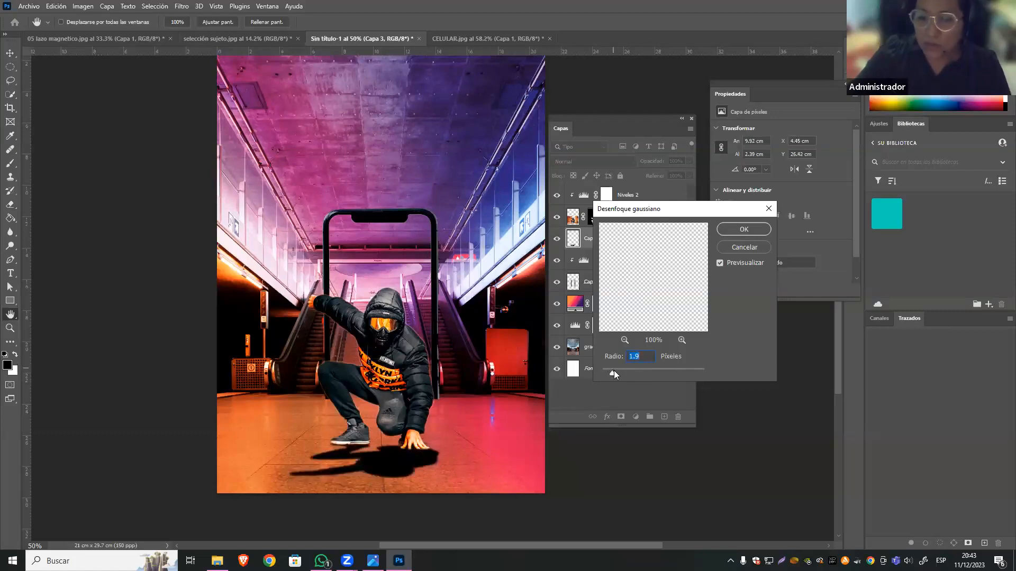
pyautogui.moveTo(592, 376); pyautogui.dragTo(603, 374)
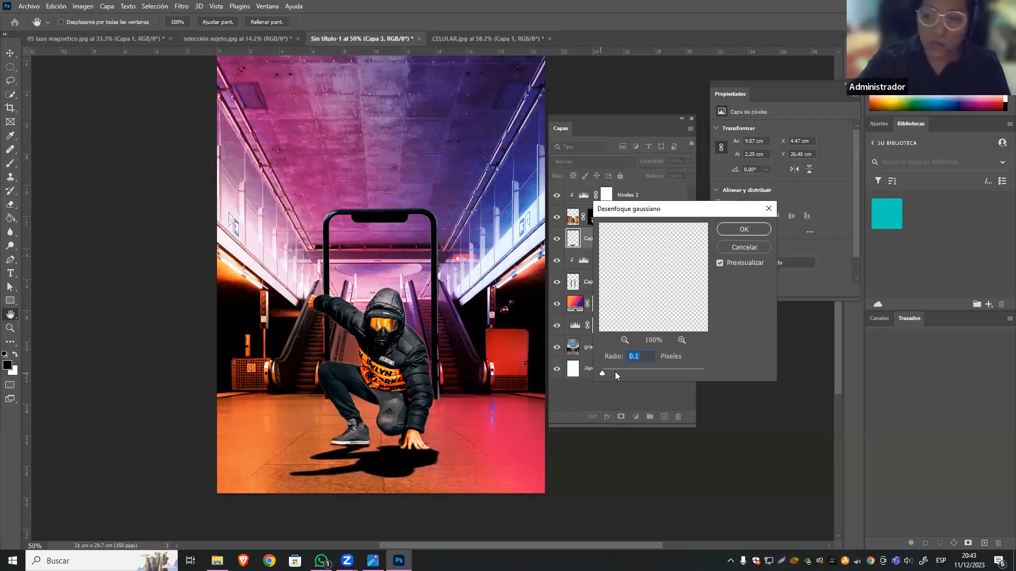
pyautogui.click(615, 371)
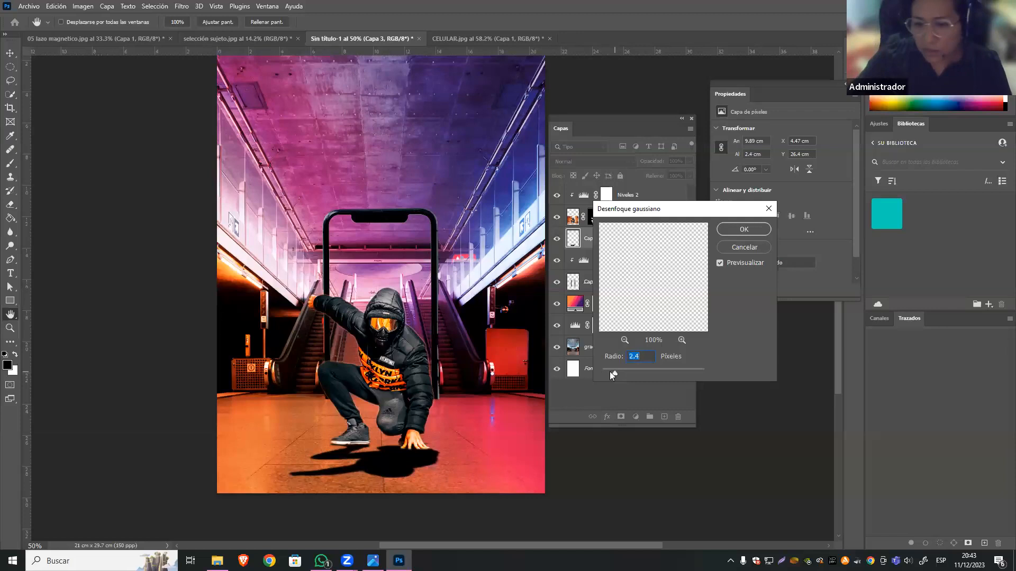
pyautogui.moveTo(621, 369); pyautogui.dragTo(622, 369)
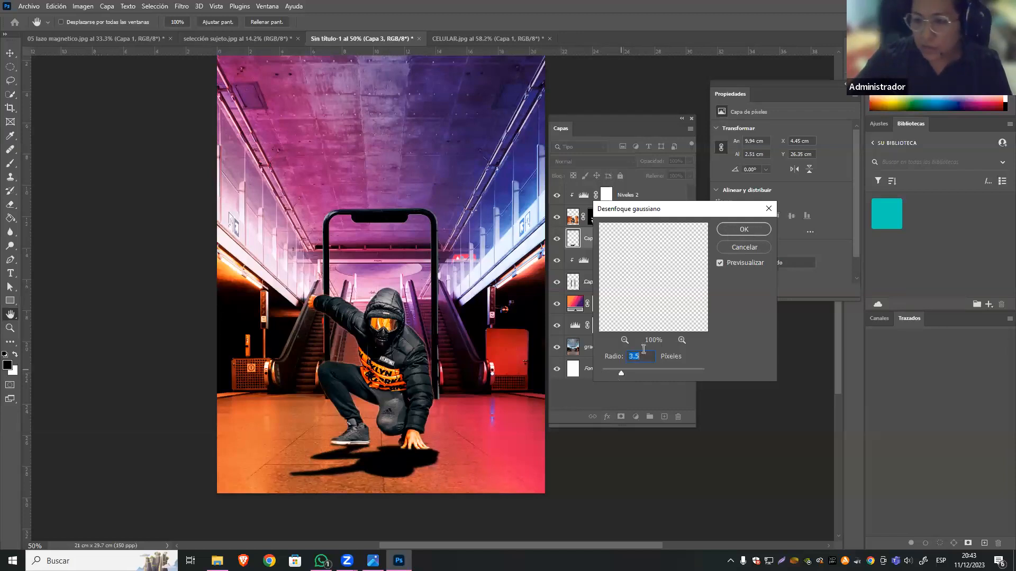
pyautogui.write('4')
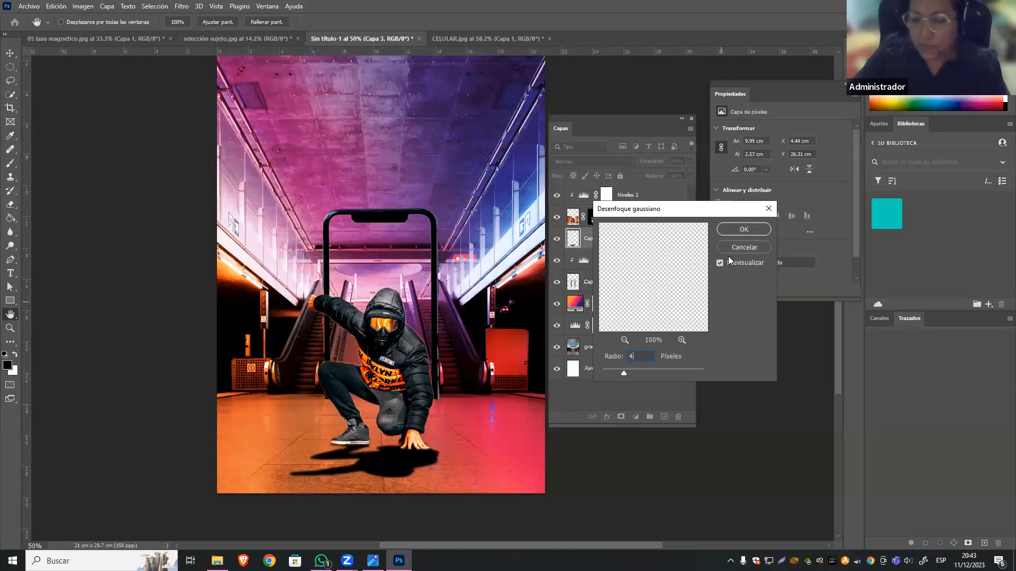
pyautogui.click(742, 232)
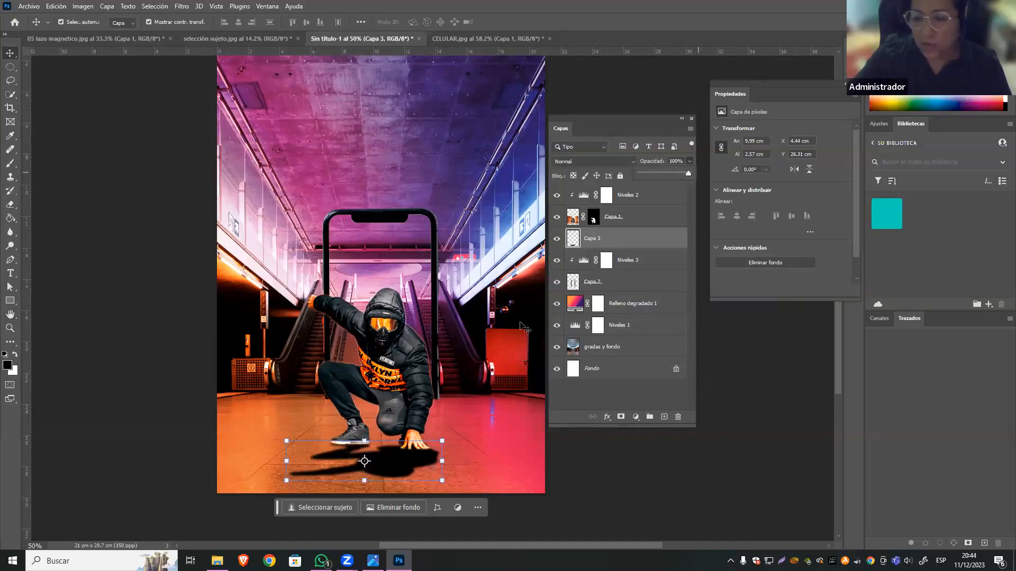
# Blend the Capa 3 shadow into the floor through its blending options, splitting the underlying layer's white slider to 57 / 255.
pyautogui.click(606, 417)
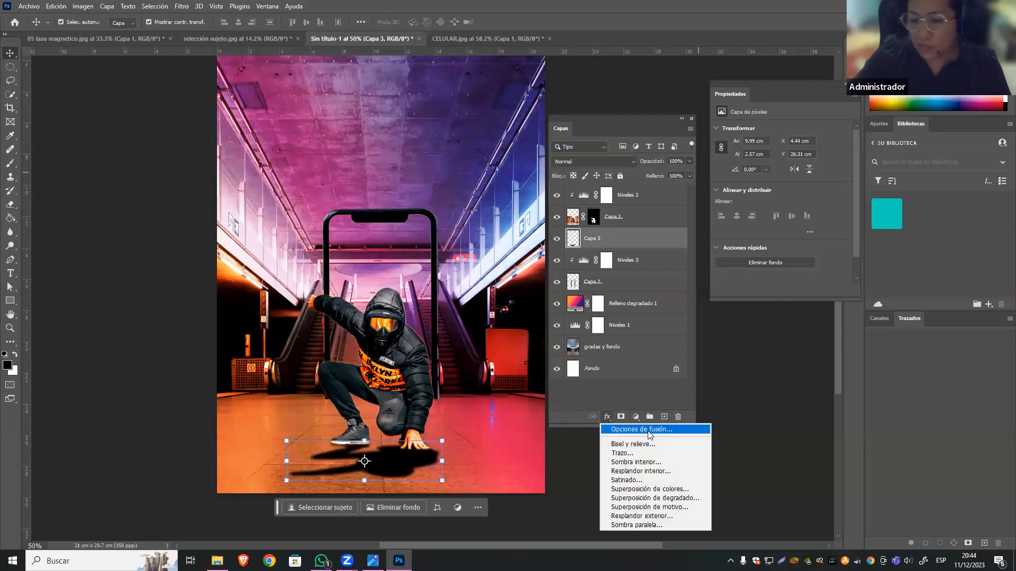
pyautogui.click(636, 157)
pyautogui.click(675, 396)
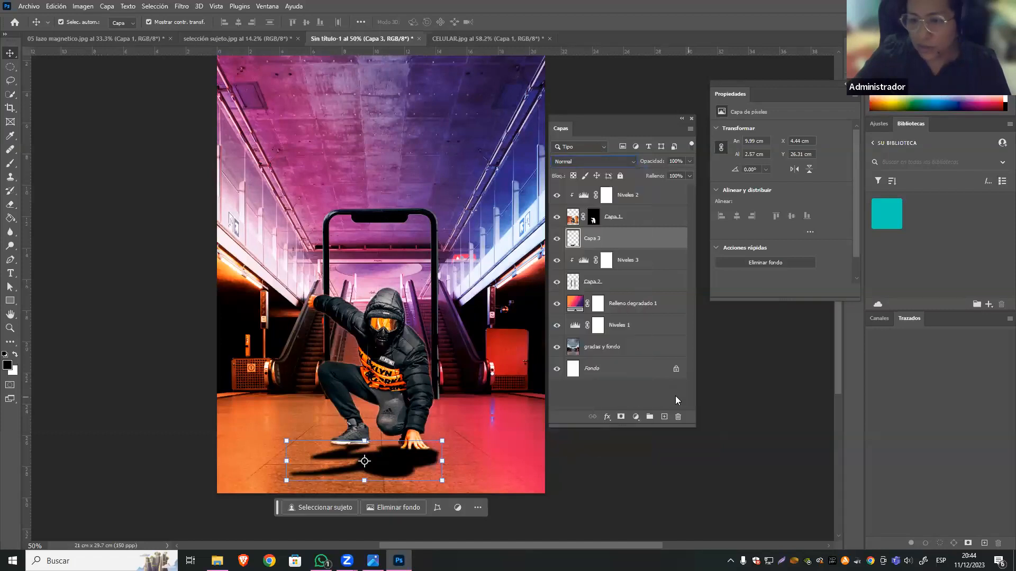
pyautogui.click(611, 420)
pyautogui.click(648, 410)
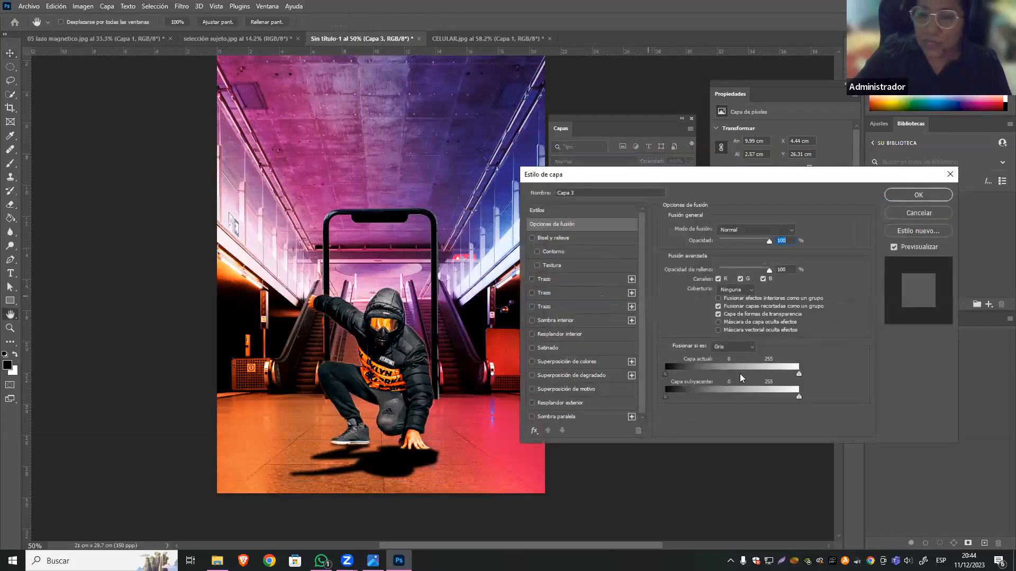
pyautogui.click(585, 222)
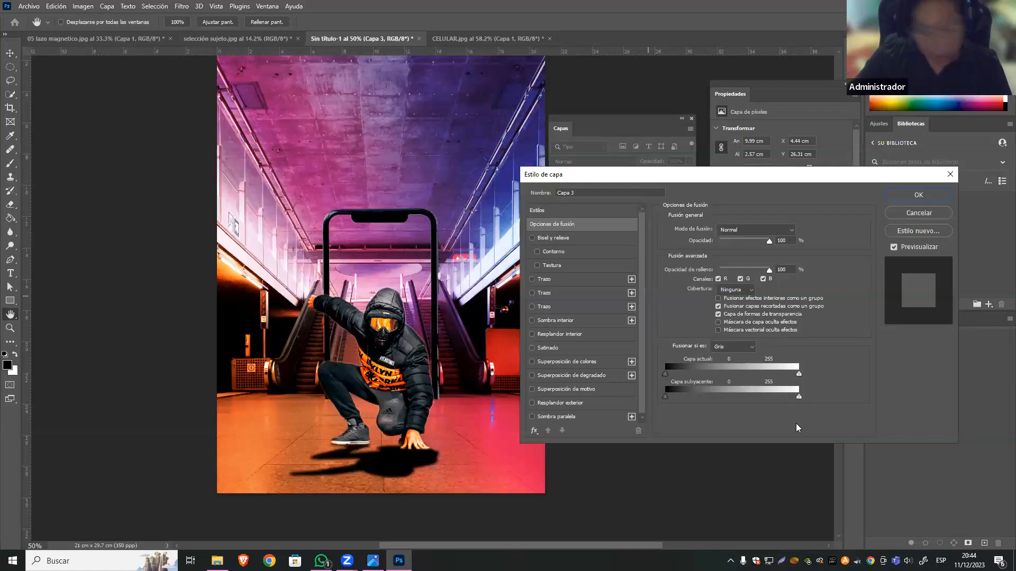
pyautogui.press('alt')
pyautogui.moveTo(798, 397); pyautogui.dragTo(774, 399)
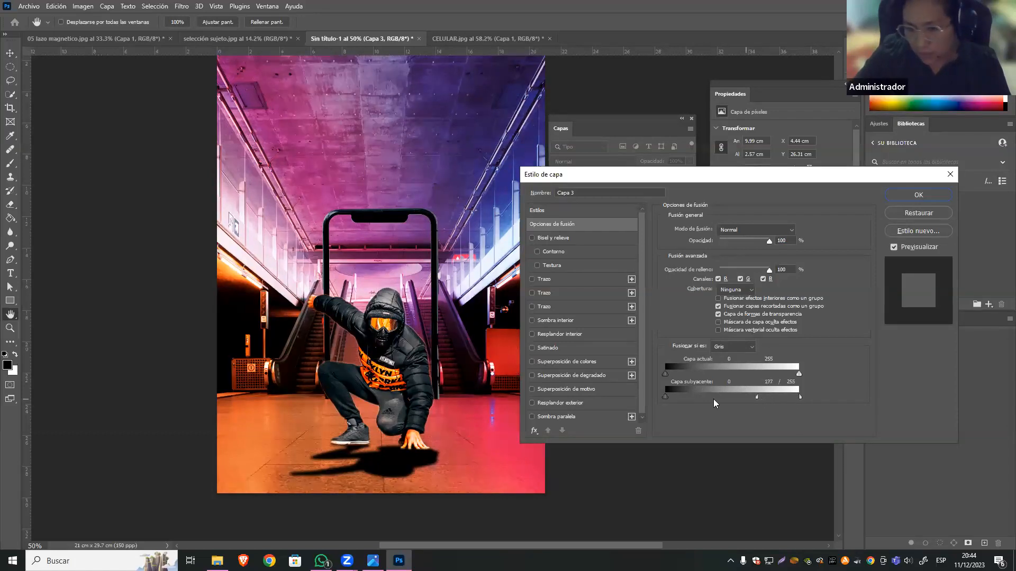
pyautogui.moveTo(702, 400); pyautogui.dragTo(705, 402)
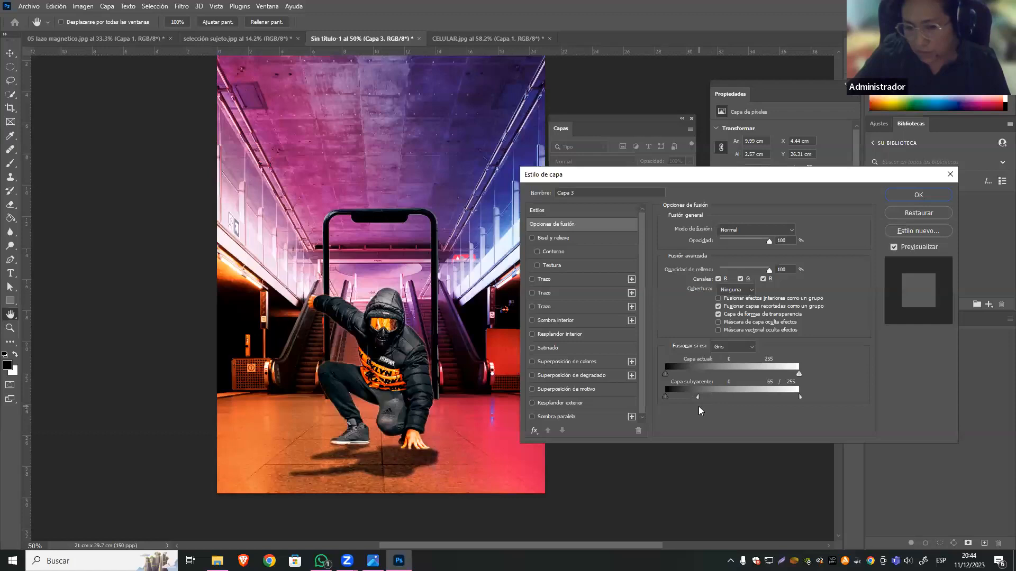
pyautogui.moveTo(674, 407); pyautogui.dragTo(694, 410)
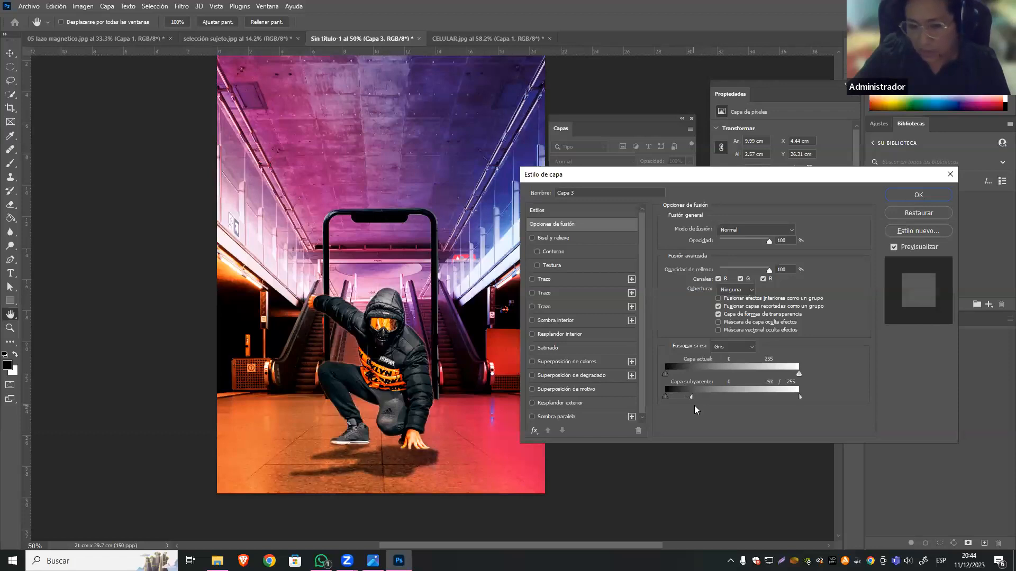
pyautogui.click(918, 195)
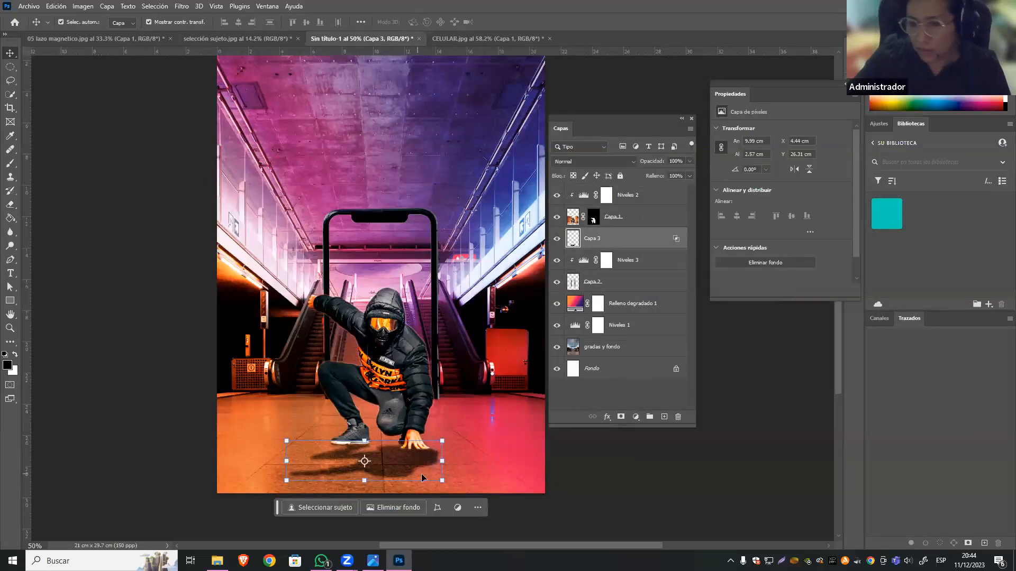
# Recheck the blending options of Capa 3, lower the shadow layer's opacity to 67%, and deselect the layer.
pyautogui.doubleClick(675, 241)
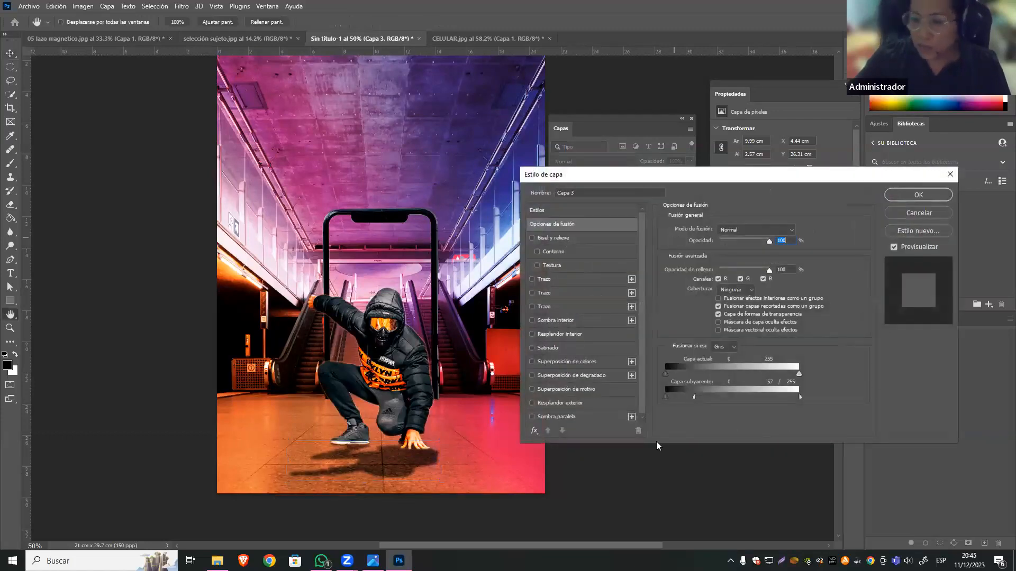
pyautogui.click(918, 195)
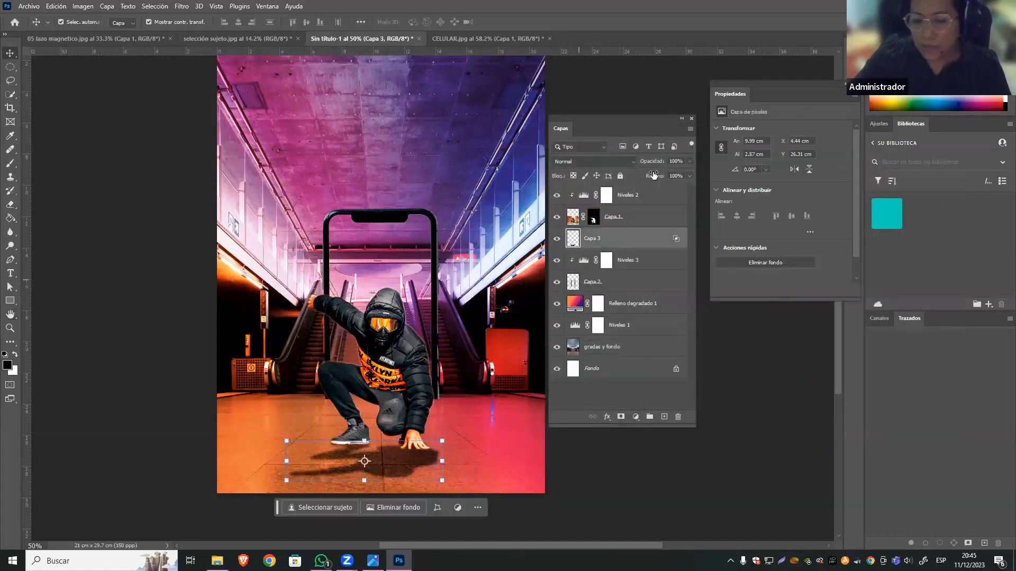
pyautogui.click(688, 161)
pyautogui.moveTo(679, 171); pyautogui.dragTo(668, 170)
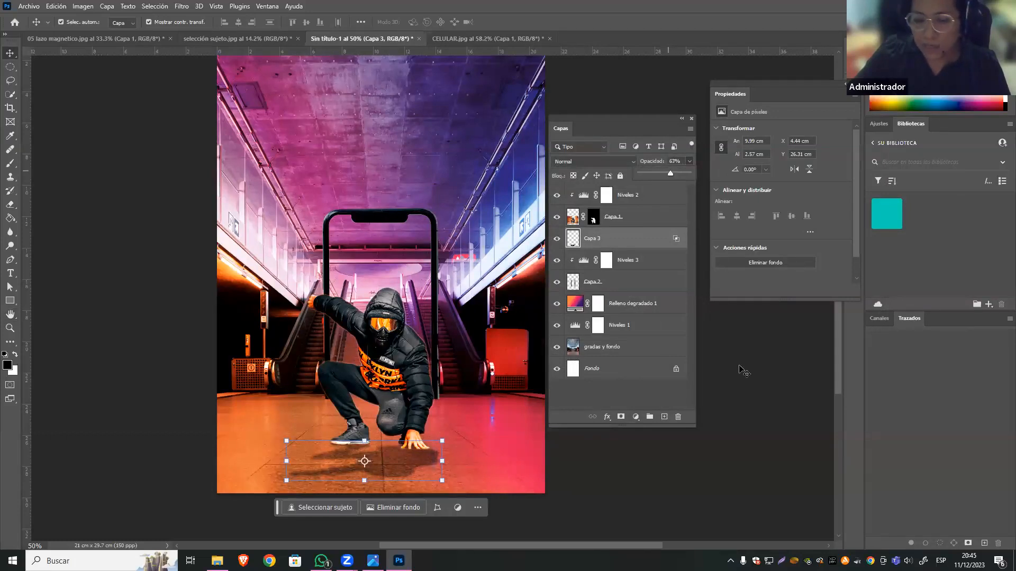
pyautogui.click(744, 384)
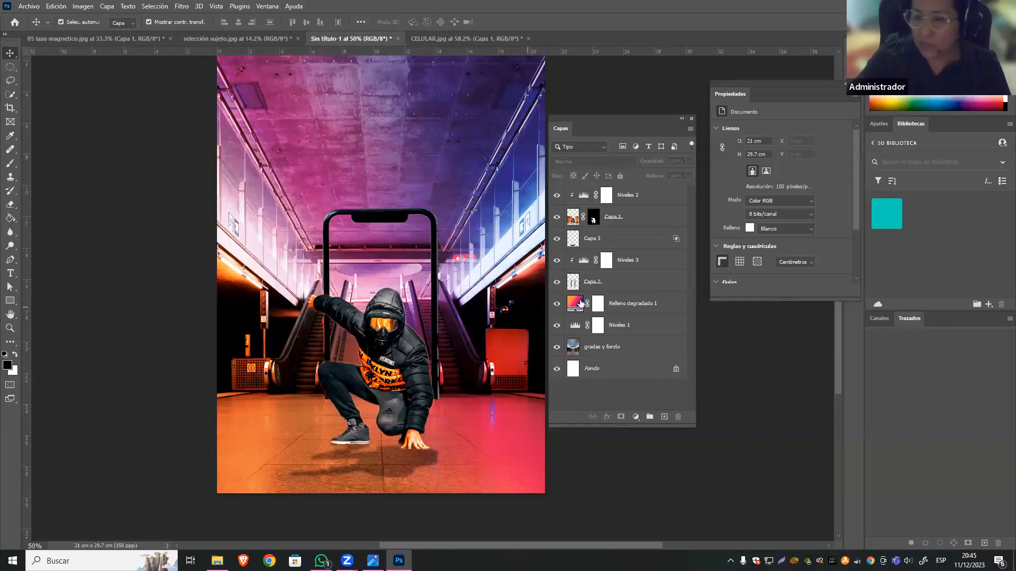
# Hide the Capa 3 shadow and copy the man from Capa 1 onto a new layer above gradas y fondo, using his mask as the selection.
pyautogui.click(556, 241)
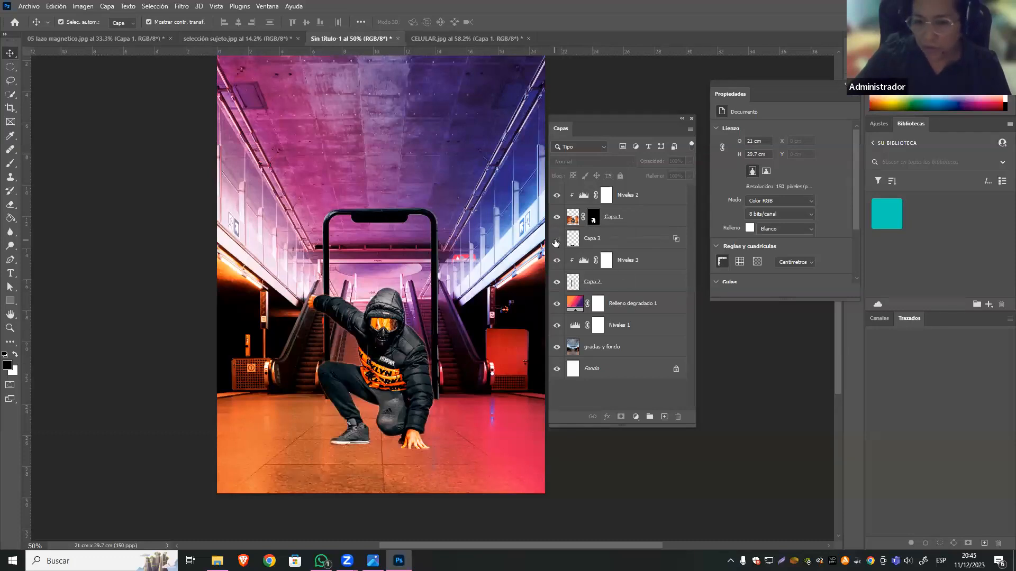
pyautogui.keyDown('ctrl'); pyautogui.click(593, 221); pyautogui.keyUp('ctrl')
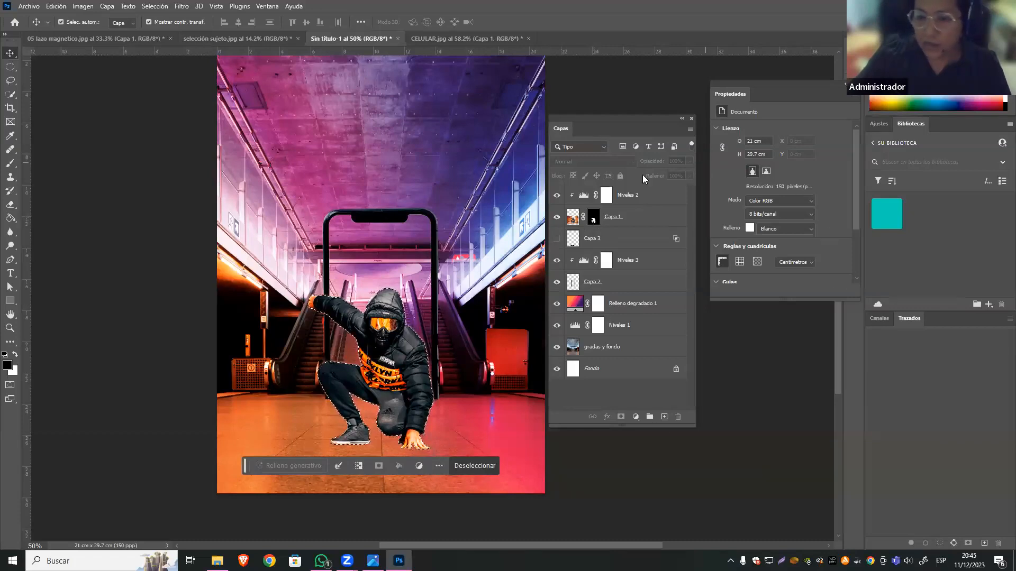
pyautogui.click(572, 220)
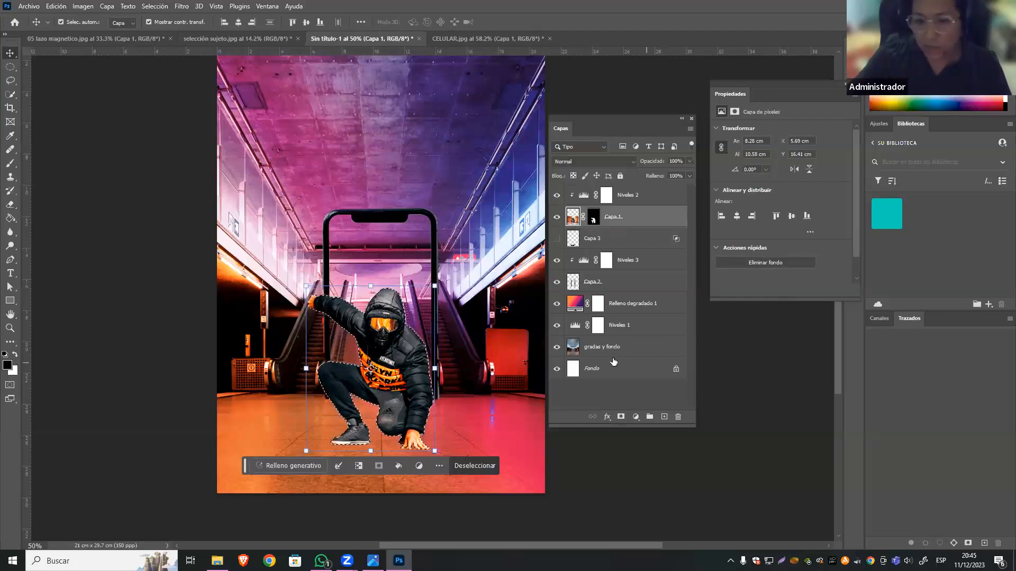
pyautogui.click(634, 348)
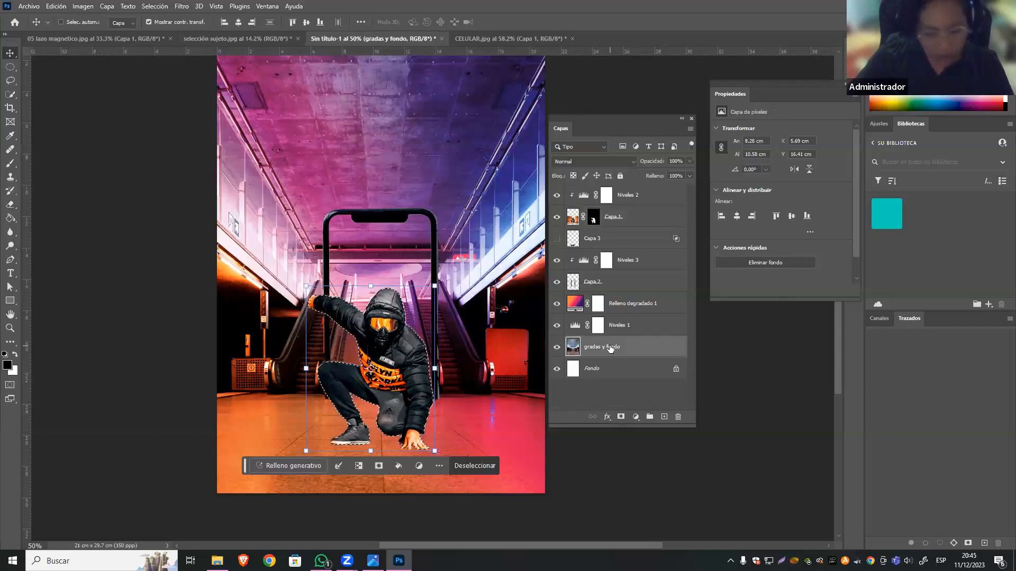
pyautogui.hotkey('ctrl', 'j')
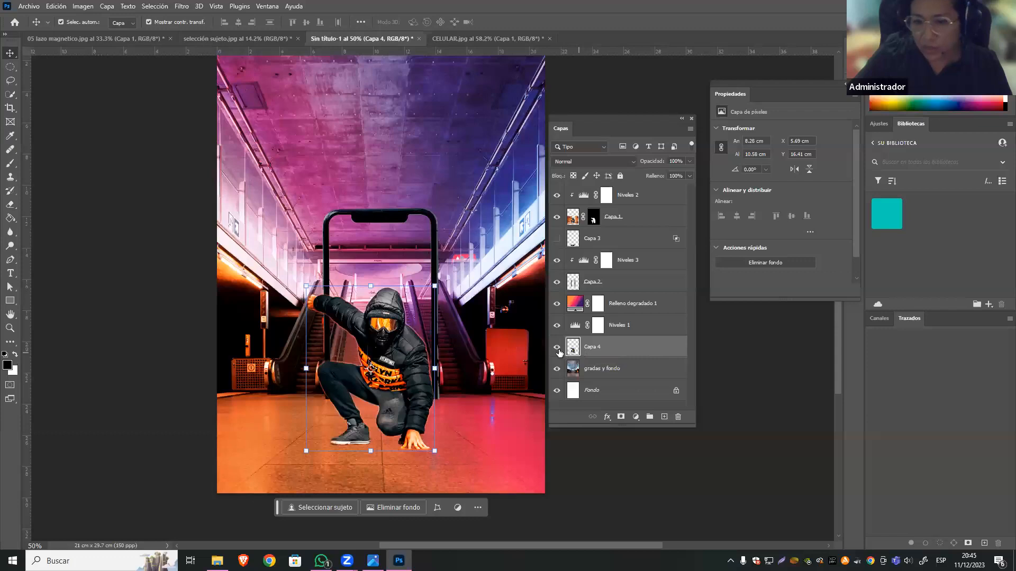
# Move the copied man layer Capa 4 up the layer stack to sit directly beneath Capa 1, keeping its position on the canvas.
pyautogui.moveTo(596, 351); pyautogui.dragTo(576, 195)
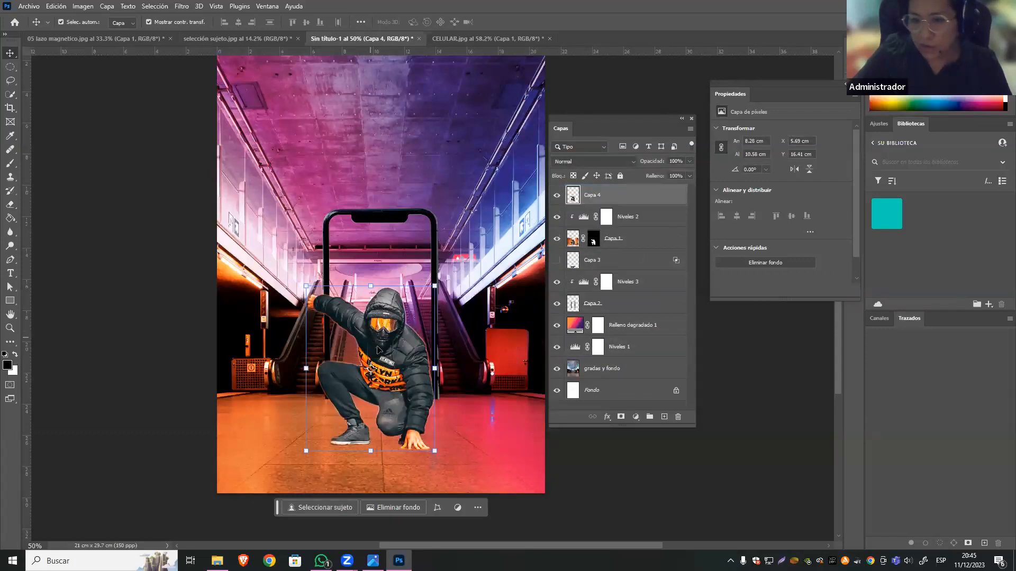
pyautogui.moveTo(396, 359); pyautogui.dragTo(433, 242)
pyautogui.hotkey('ctrl', 'z')
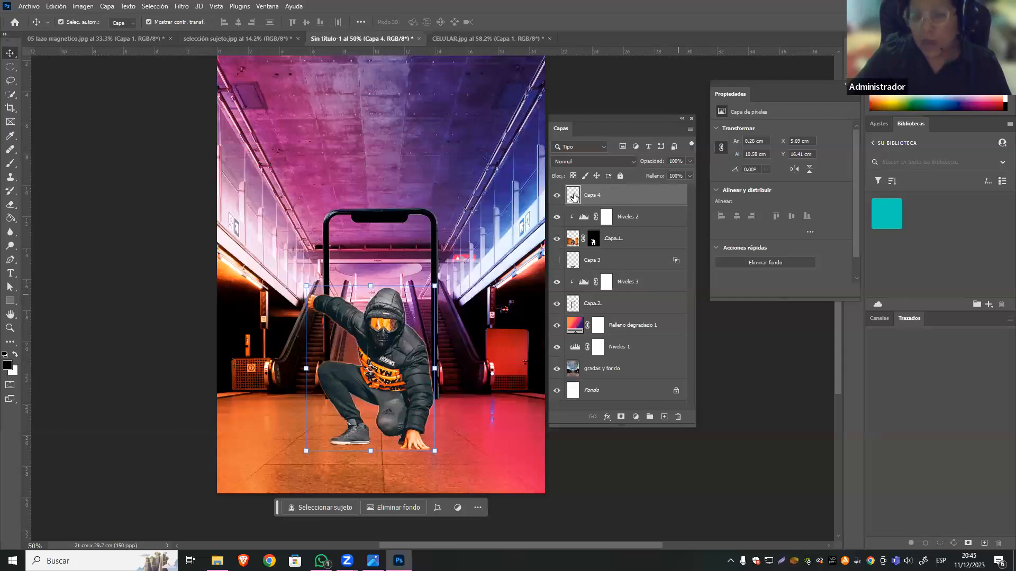
pyautogui.moveTo(620, 201); pyautogui.dragTo(620, 257)
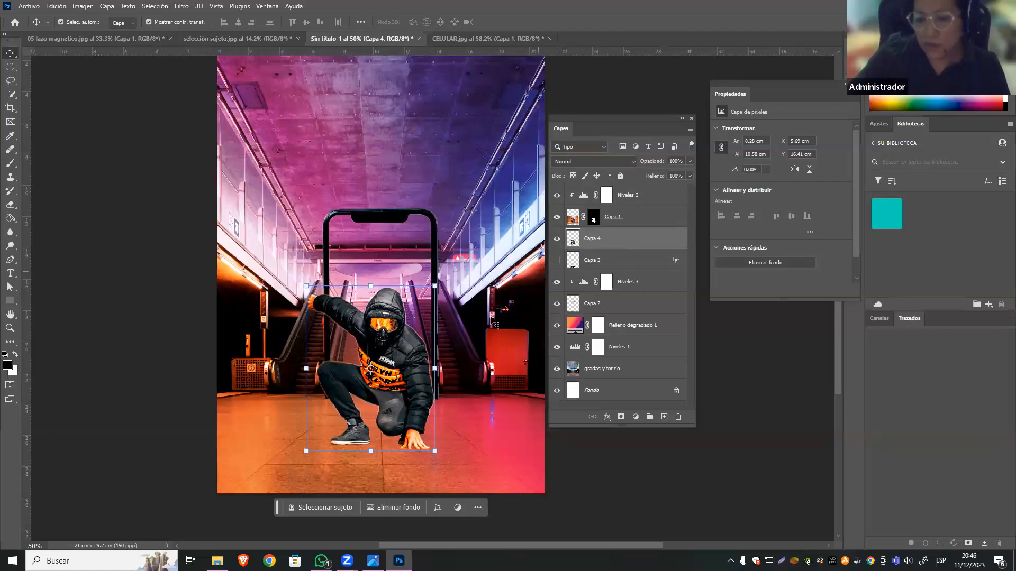
# Flip the copied man downward with Free Transform, flatten it to 25.60% height, and move it up to his feet at Y 1640 px.
pyautogui.click(370, 287)
pyautogui.moveTo(370, 287); pyautogui.dragTo(364, 493)
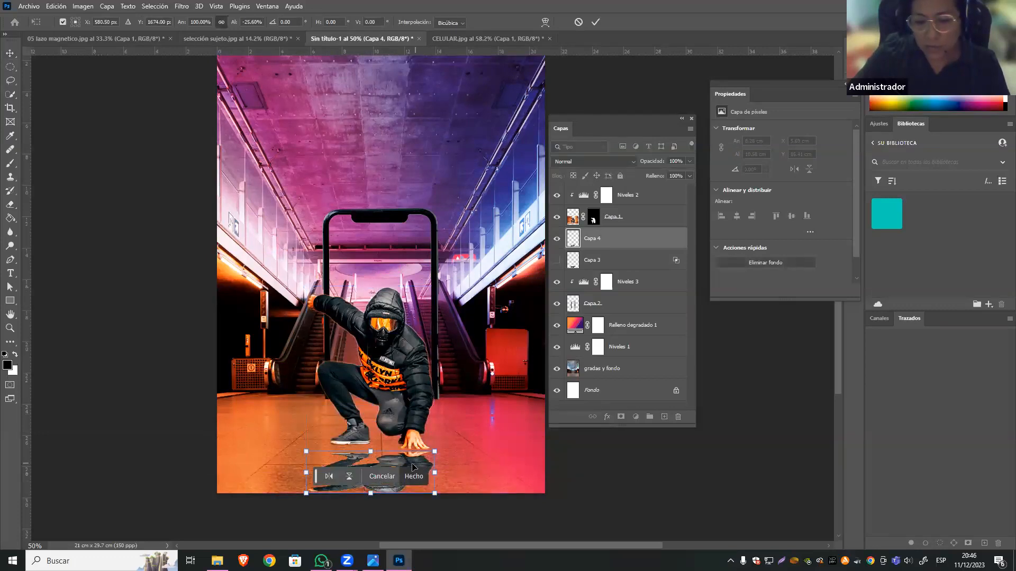
pyautogui.moveTo(394, 463); pyautogui.dragTo(395, 453)
# Widen the reflection's lower edge with a Perspective transform, to an overall width of 9.19 cm, and apply it.
pyautogui.rightClick(397, 456)
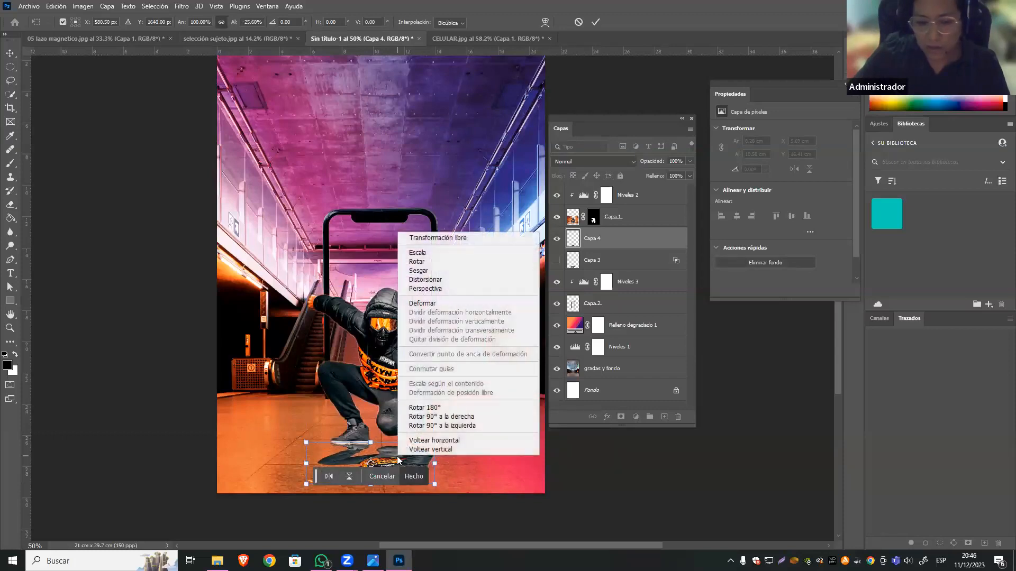
pyautogui.click(443, 289)
pyautogui.moveTo(305, 486); pyautogui.dragTo(293, 485)
pyautogui.press('Return')
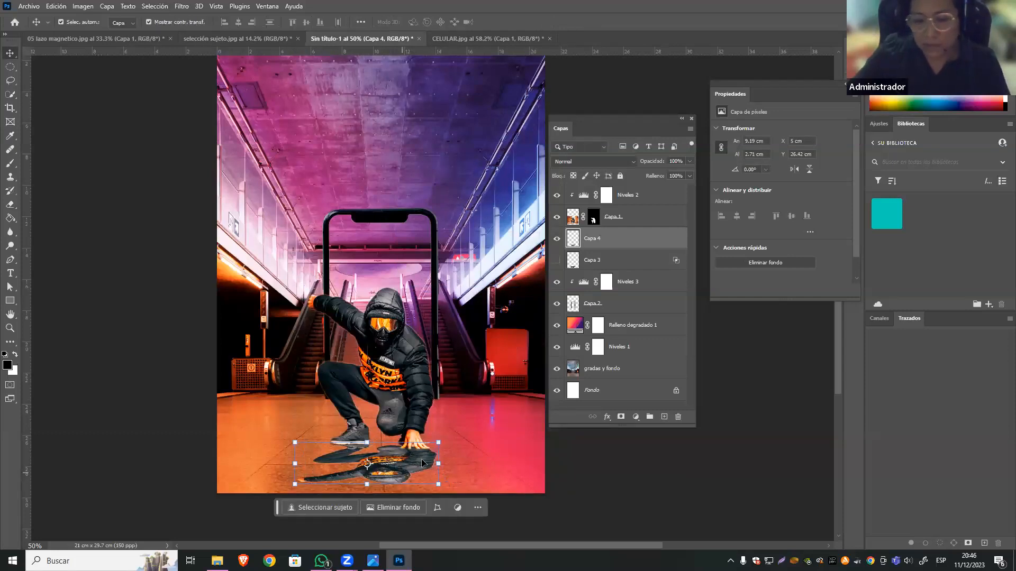
# Blend the Capa 4 reflection into the floor by splitting the underlying layer's white slider to 9 / 255, and lower its opacity to 63%.
pyautogui.click(606, 417)
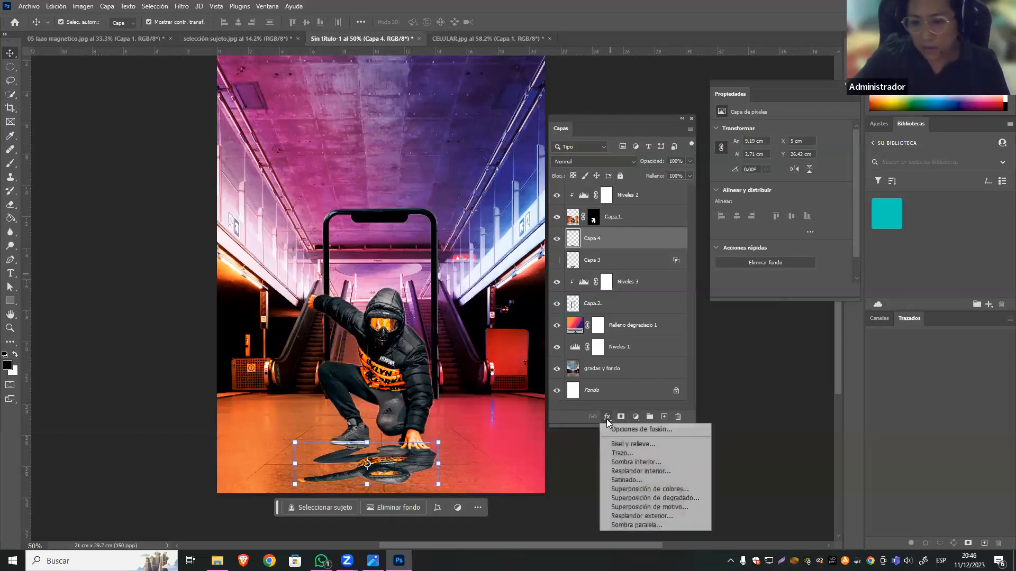
pyautogui.click(656, 431)
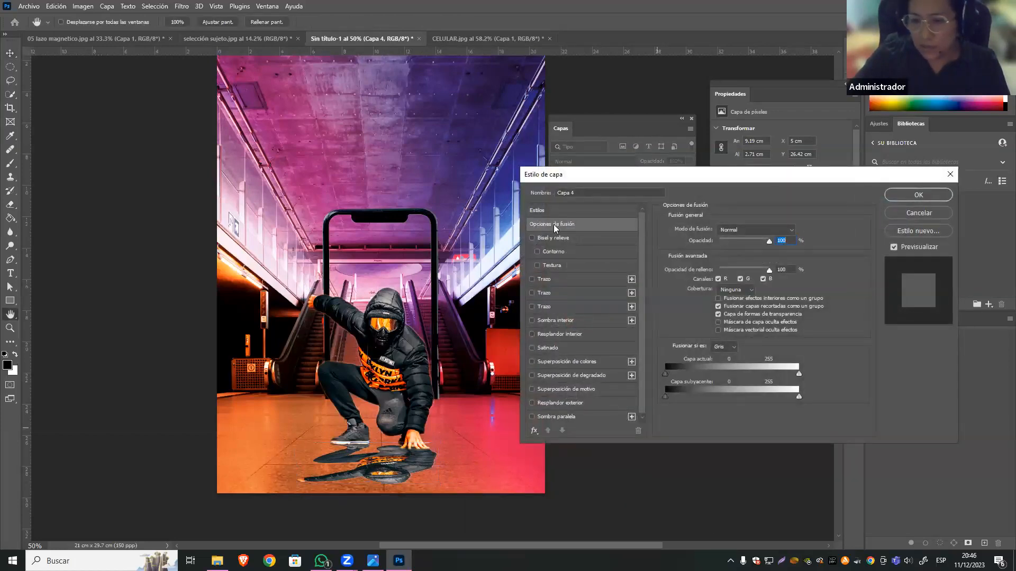
pyautogui.click(560, 224)
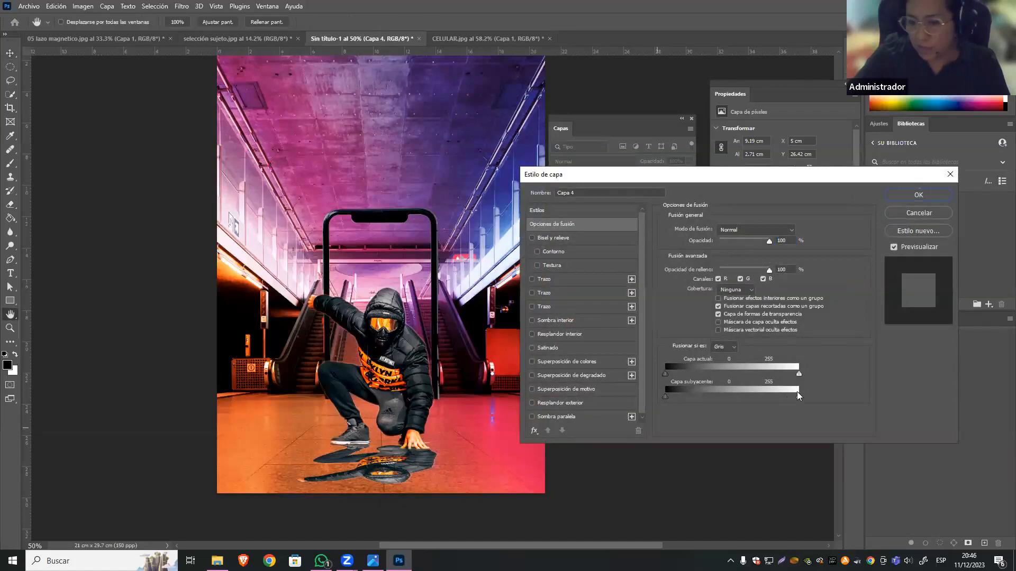
pyautogui.press('alt')
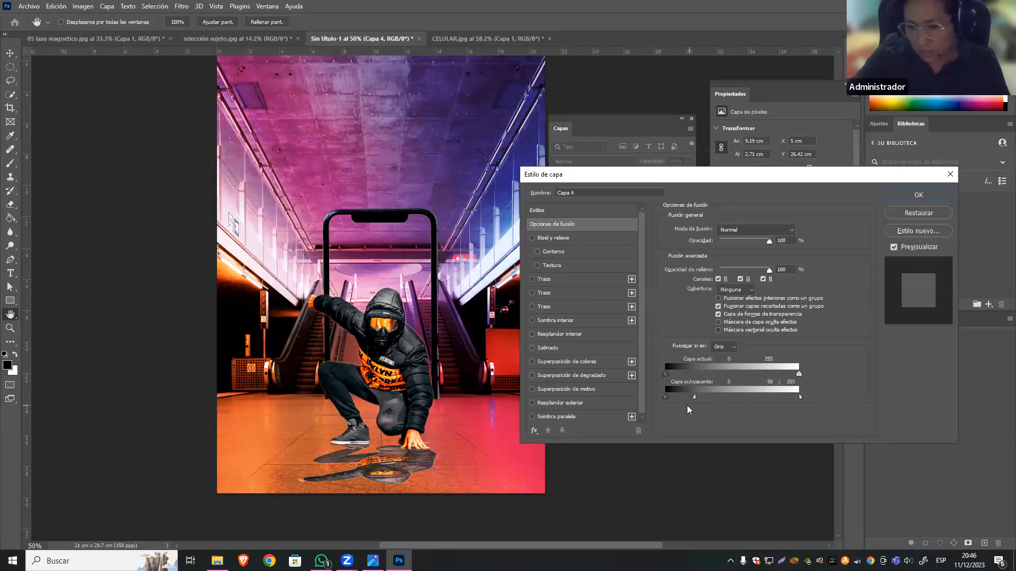
pyautogui.moveTo(674, 408); pyautogui.dragTo(668, 409)
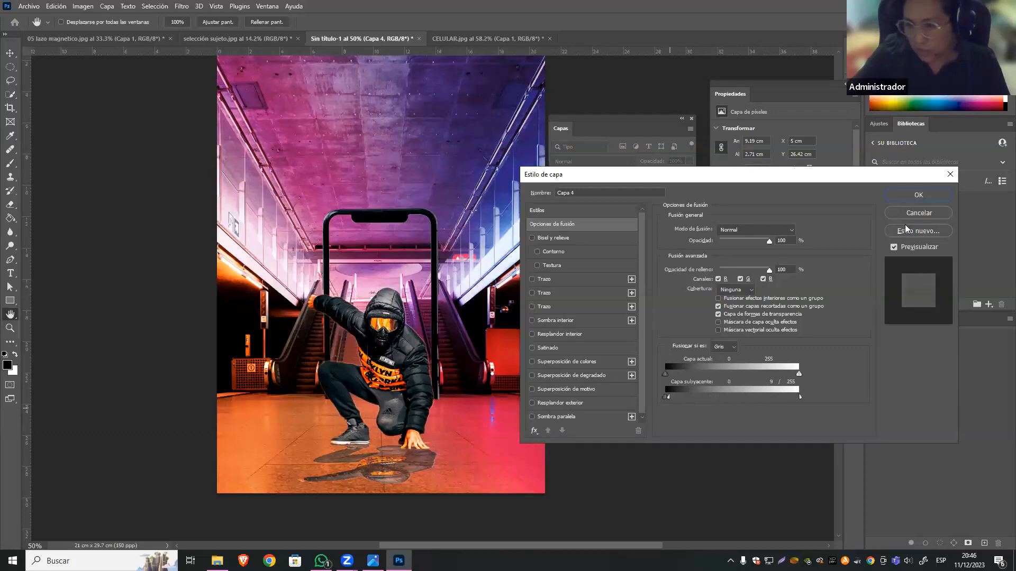
pyautogui.click(912, 196)
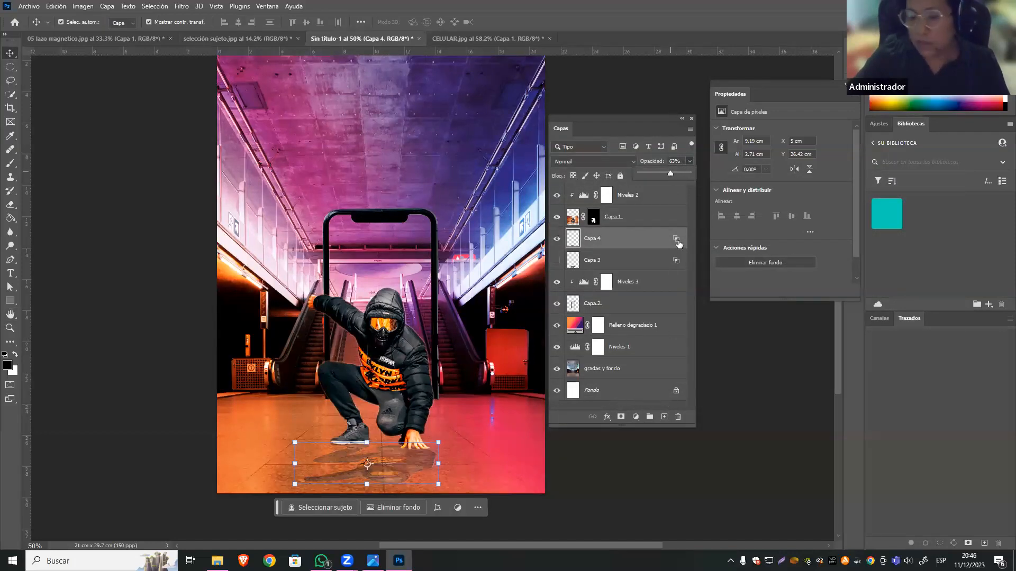
# Compare the Capa 4 reflection with the Capa 3 shadow, leaving Capa 4 hidden and Capa 3 visible.
pyautogui.click(558, 239)
pyautogui.click(556, 260)
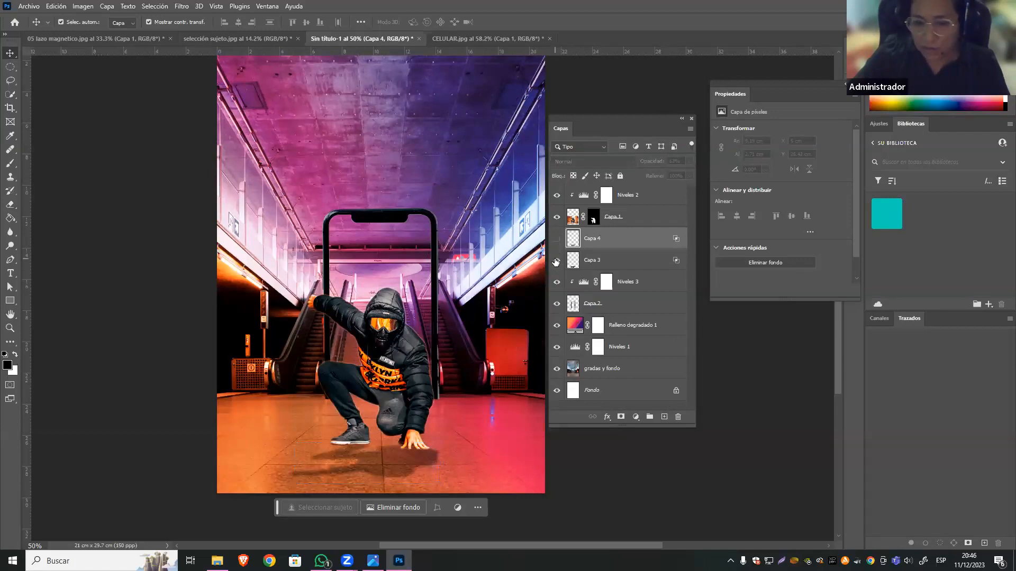
pyautogui.click(555, 261)
pyautogui.click(556, 239)
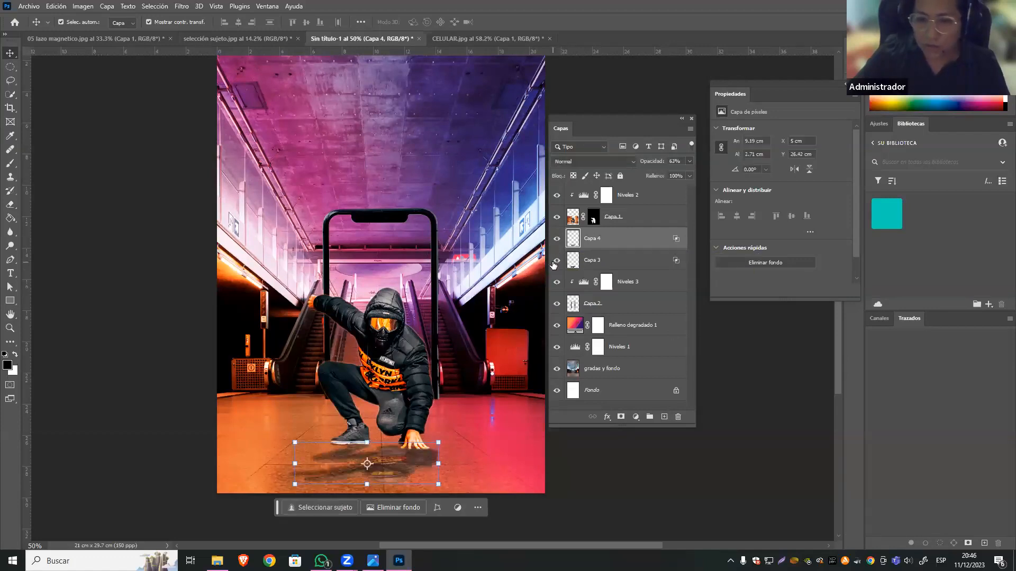
pyautogui.click(557, 239)
pyautogui.click(555, 261)
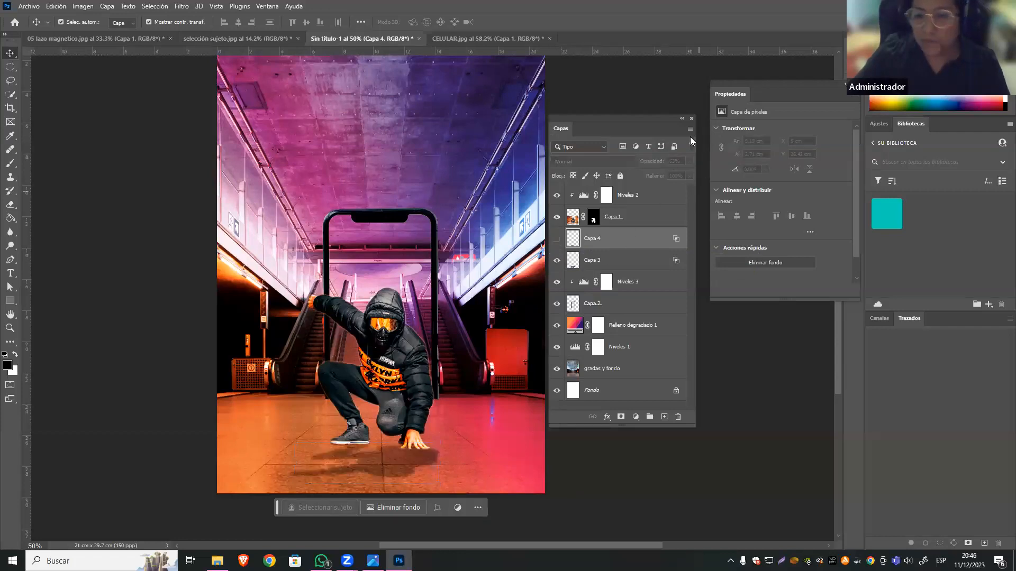
# Select the phone frame layer Capa 2 and hide the man's layer Capa 1.
pyautogui.moveTo(642, 118); pyautogui.dragTo(655, 119)
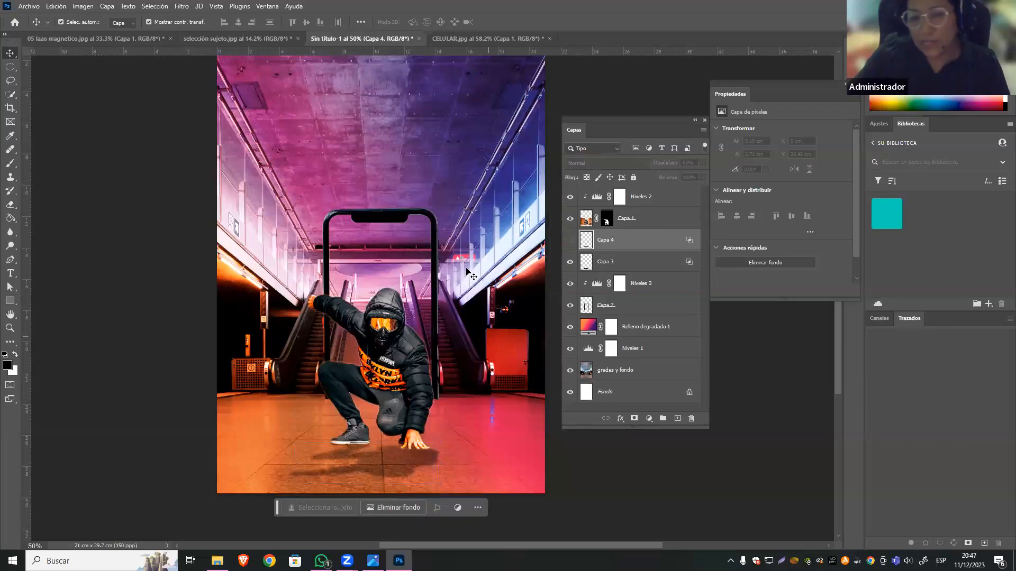
pyautogui.click(431, 217)
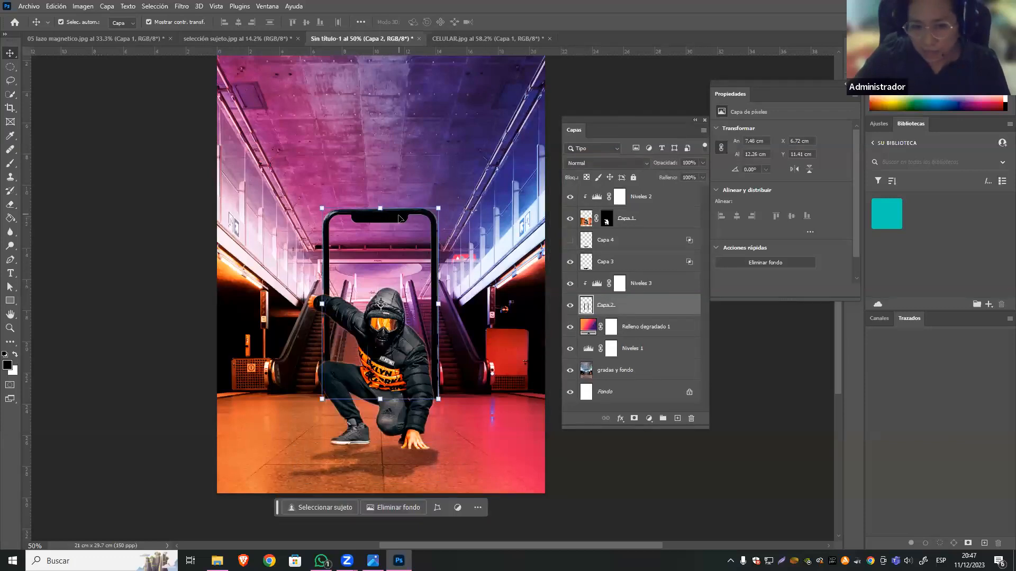
pyautogui.moveTo(443, 185); pyautogui.dragTo(410, 263)
pyautogui.scroll(2, 414, 408)
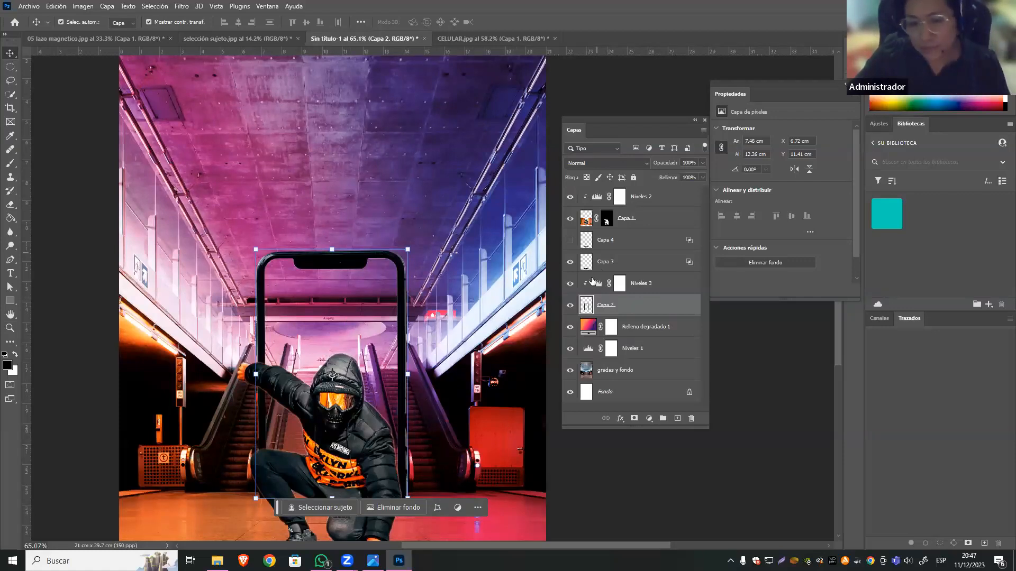
pyautogui.click(570, 218)
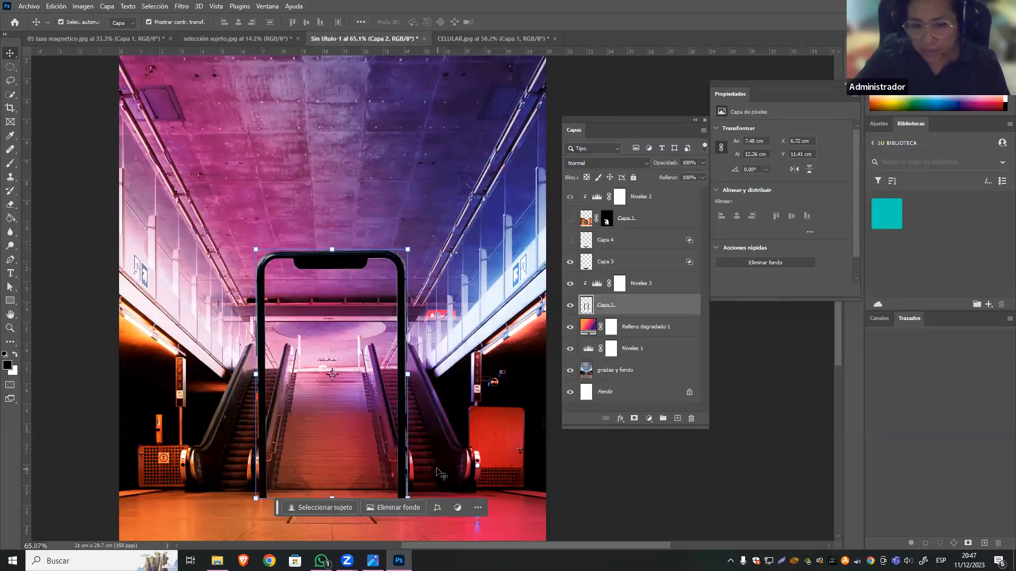
# Select the phone's screen area with a rectangular marquee of about 6.91 × 11.87 cm, subtracting its two upper corners.
pyautogui.moveTo(419, 384); pyautogui.dragTo(439, 305)
pyautogui.press('z')
pyautogui.moveTo(367, 241); pyautogui.dragTo(399, 266)
pyautogui.click(10, 67)
pyautogui.click(43, 68)
pyautogui.moveTo(232, 142); pyautogui.dragTo(453, 522)
pyautogui.click(92, 22)
pyautogui.moveTo(478, 126); pyautogui.dragTo(445, 152)
pyautogui.moveTo(202, 126); pyautogui.dragTo(239, 150)
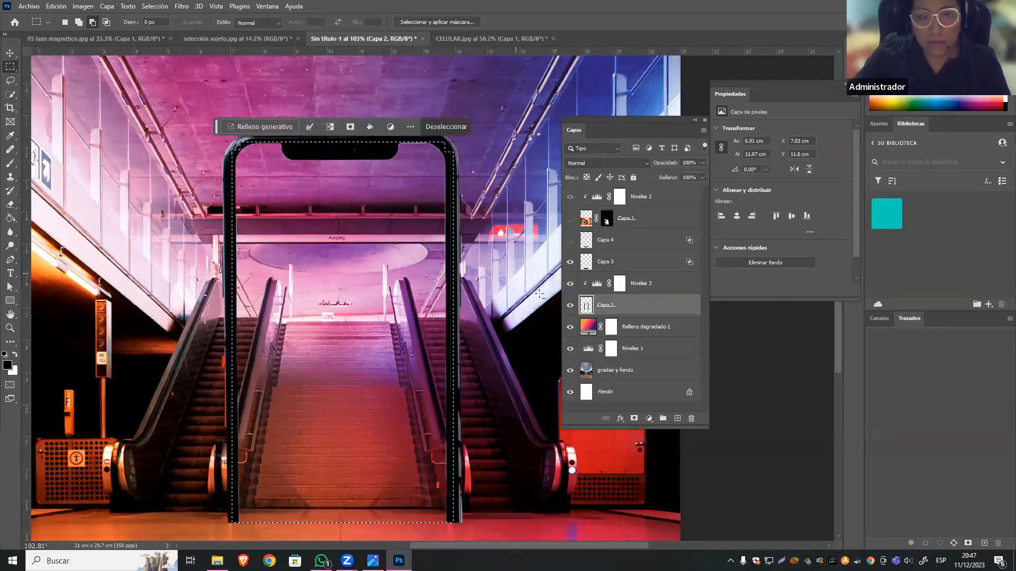
# Copy the selected screen area of the gradas y fondo layer to a new layer.
pyautogui.hotkey('ctrl', '1')
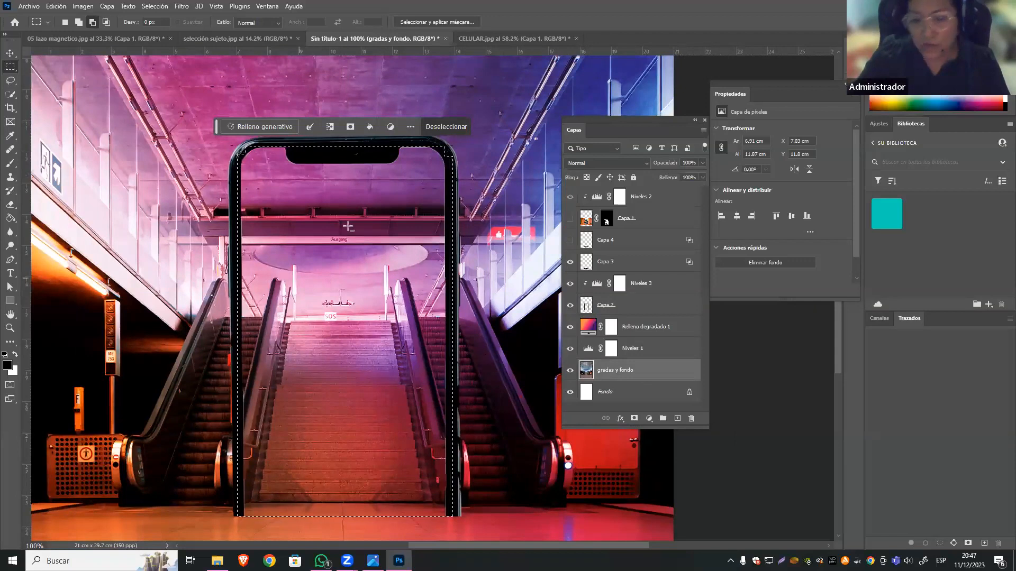
pyautogui.click(7, 53)
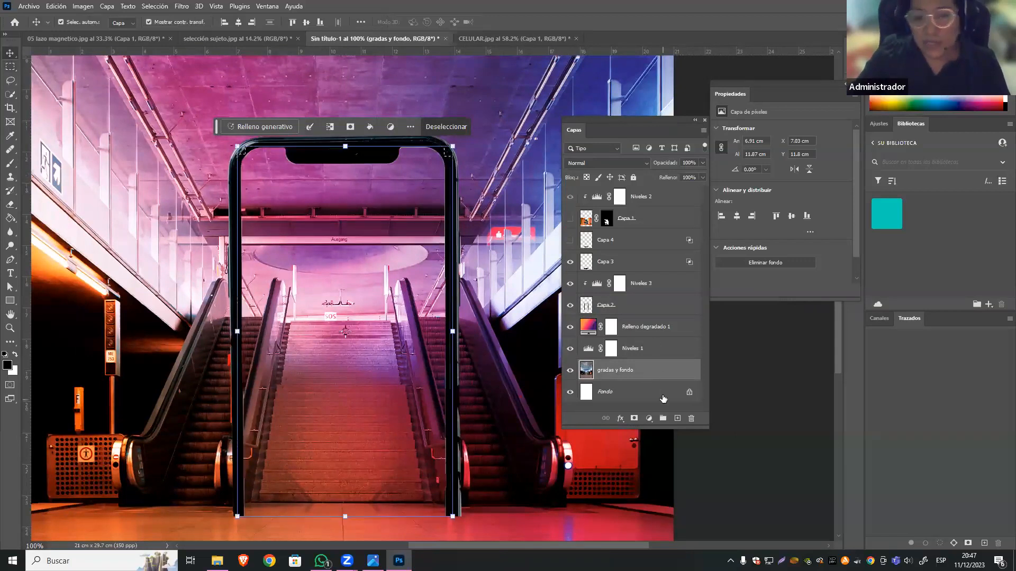
pyautogui.press('ctrl')
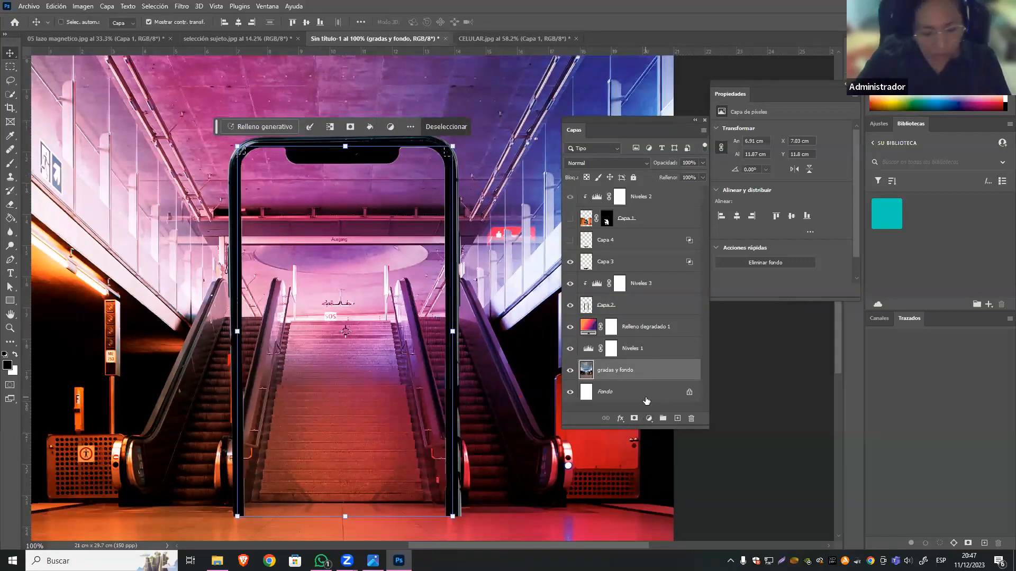
pyautogui.hotkey('ctrl', 'j')
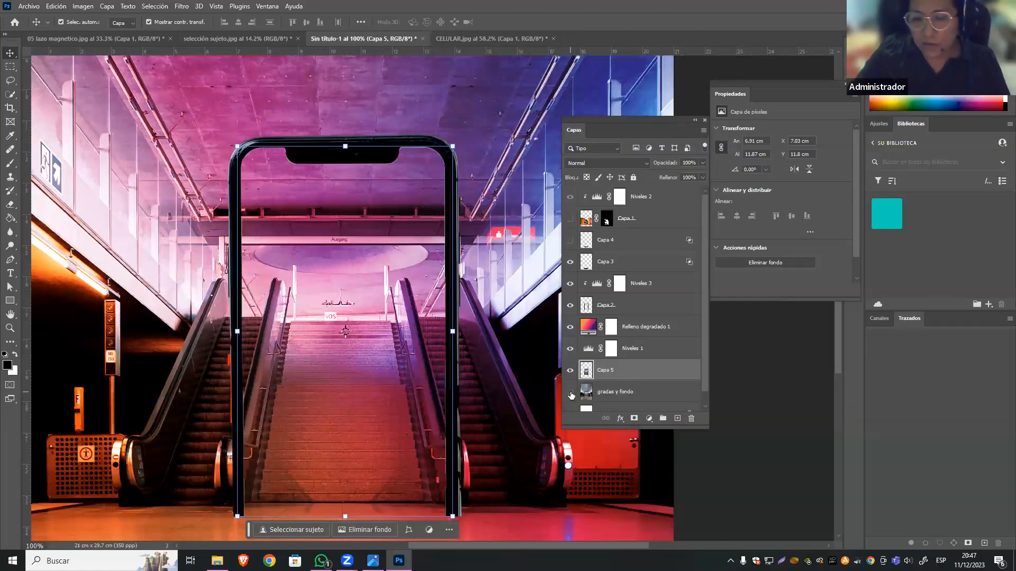
# Check the copied screen area with gradas y fondo hidden, restore that layer, select Capa 5, and show Capa 1 again.
pyautogui.click(570, 392)
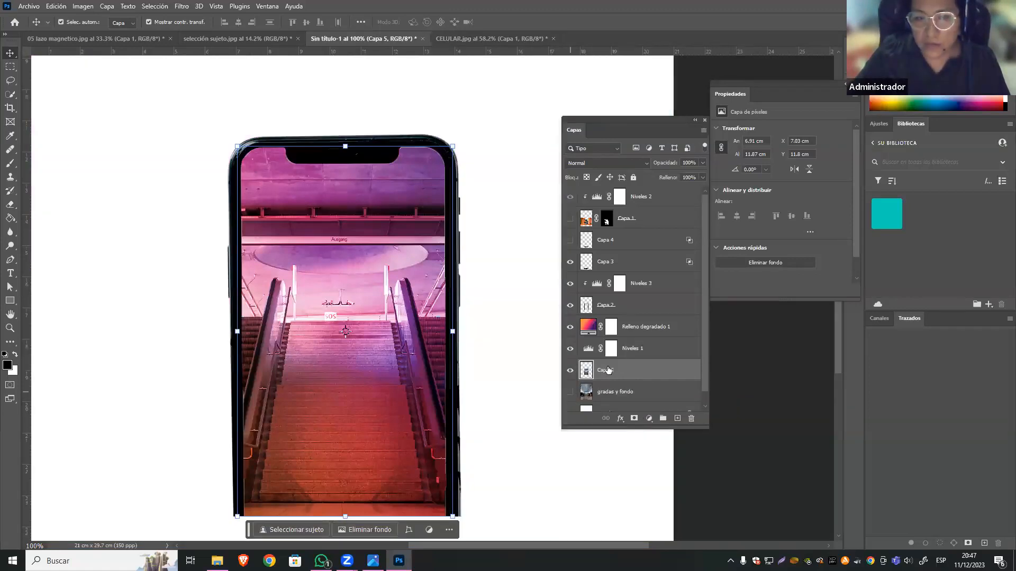
pyautogui.click(570, 392)
pyautogui.click(609, 394)
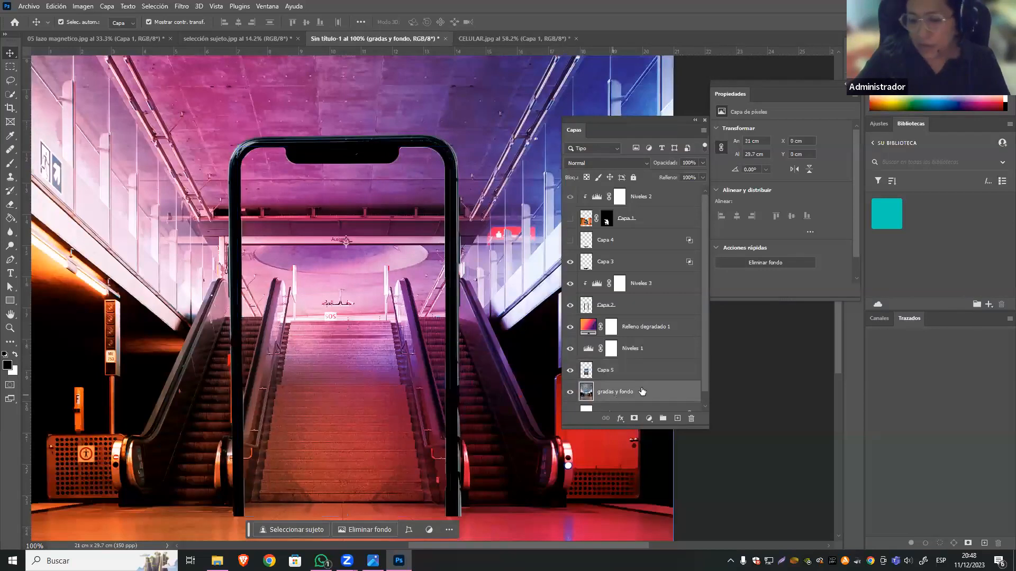
pyautogui.click(645, 376)
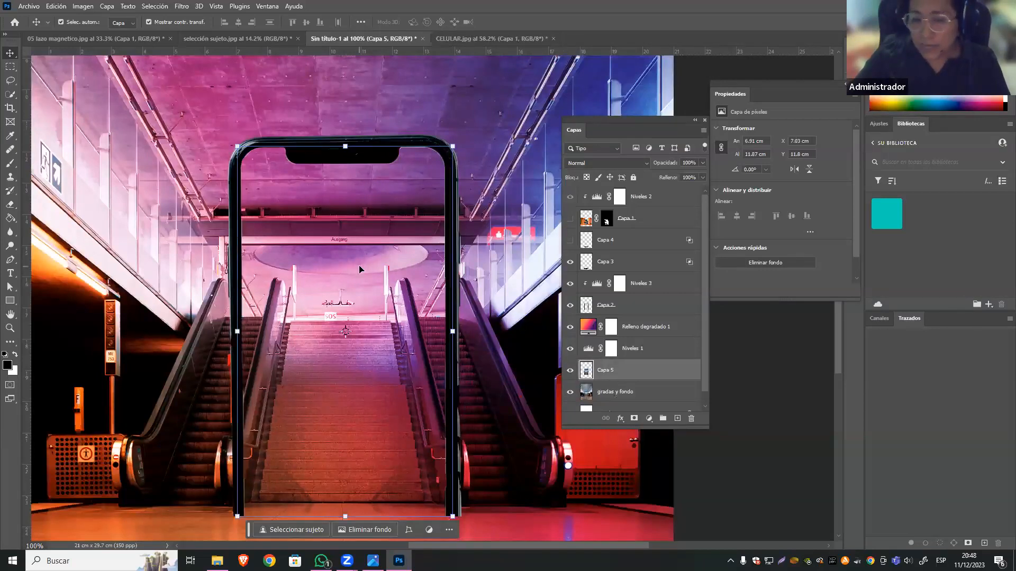
pyautogui.click(570, 218)
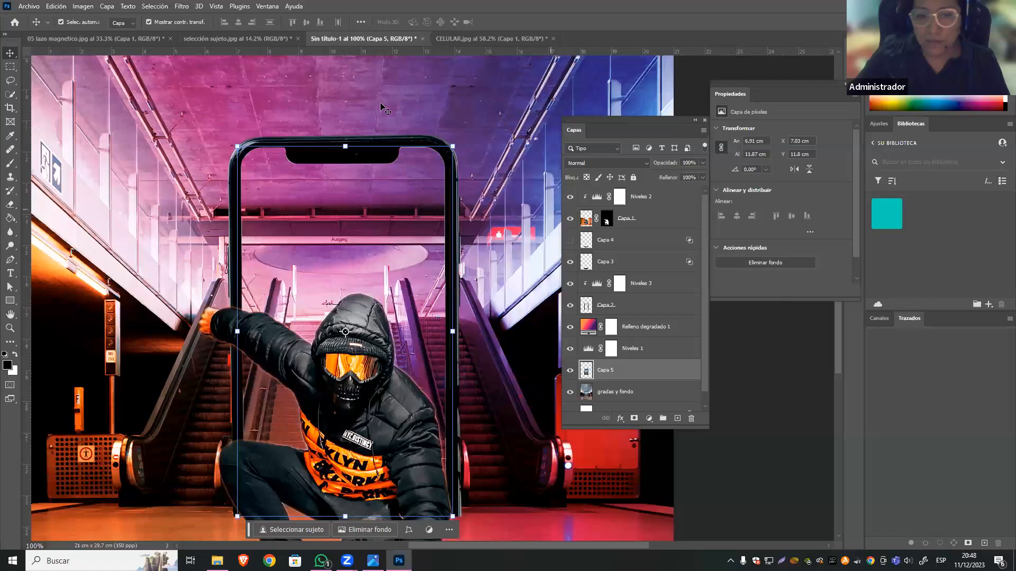
# Try a radial blur on Capa 5 with the Zoom method, amount 10 and Buena quality, and undo it.
pyautogui.click(180, 6)
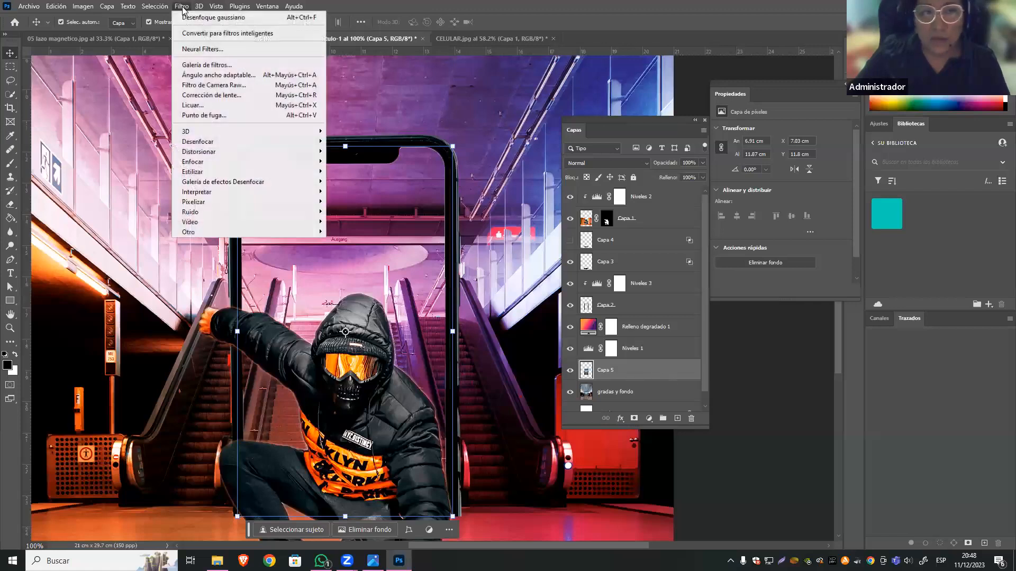
pyautogui.moveTo(222, 141)
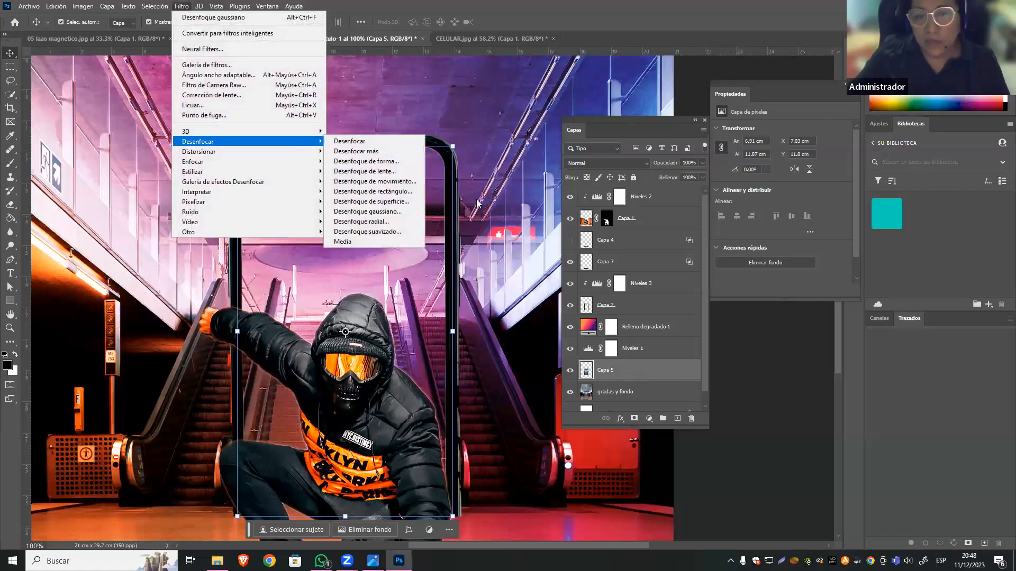
pyautogui.click(403, 221)
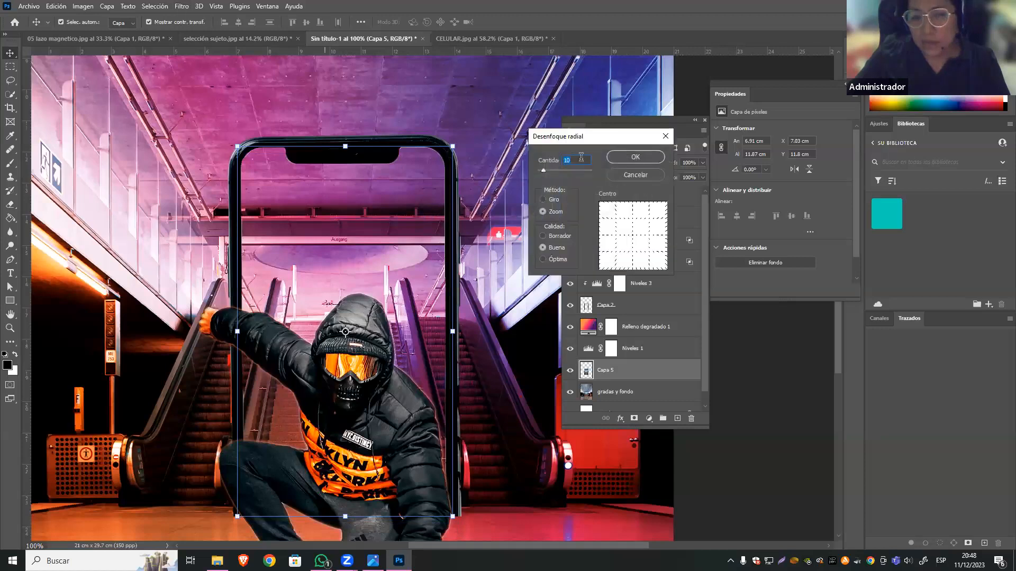
pyautogui.click(541, 199)
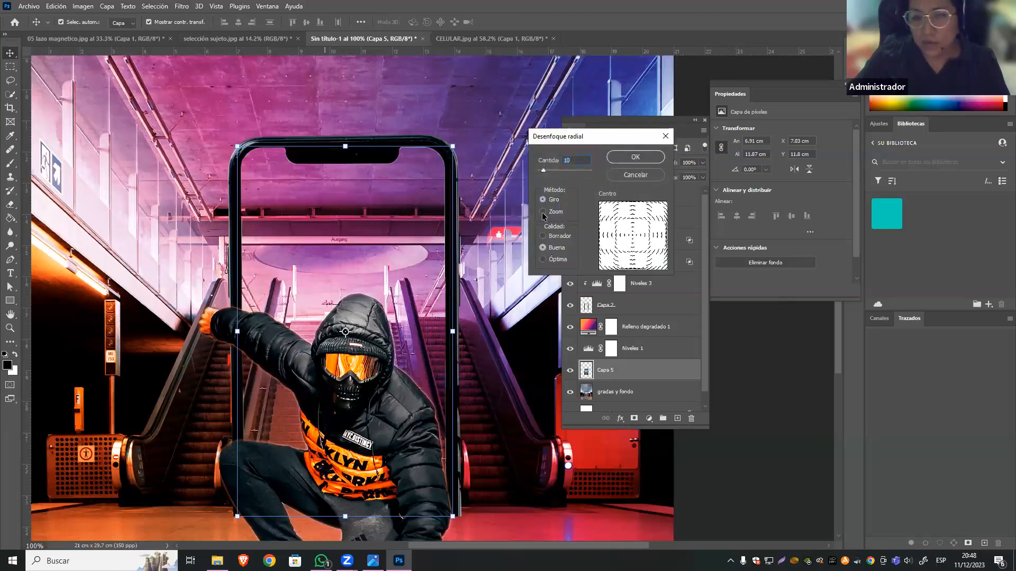
pyautogui.click(543, 212)
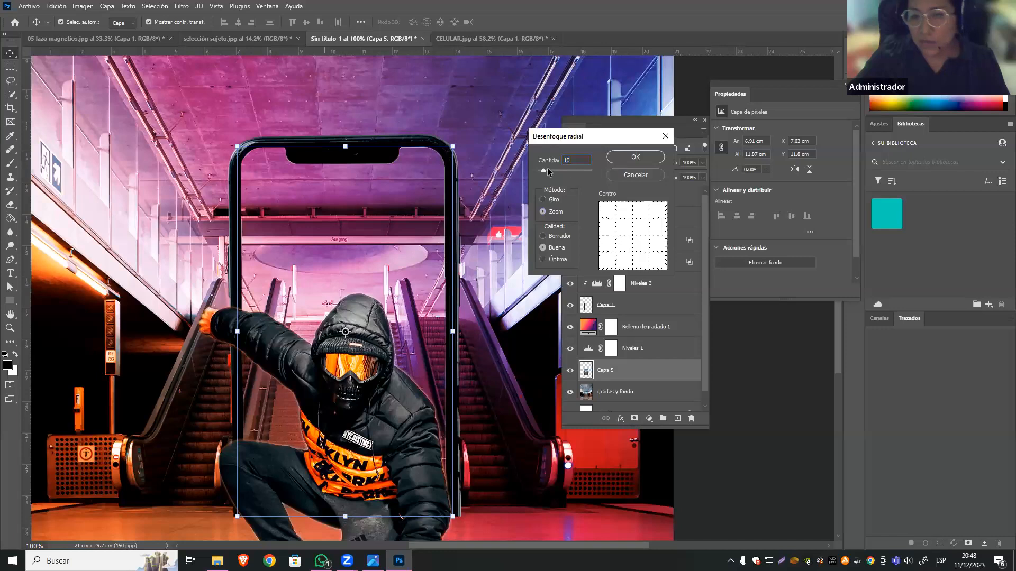
pyautogui.click(635, 156)
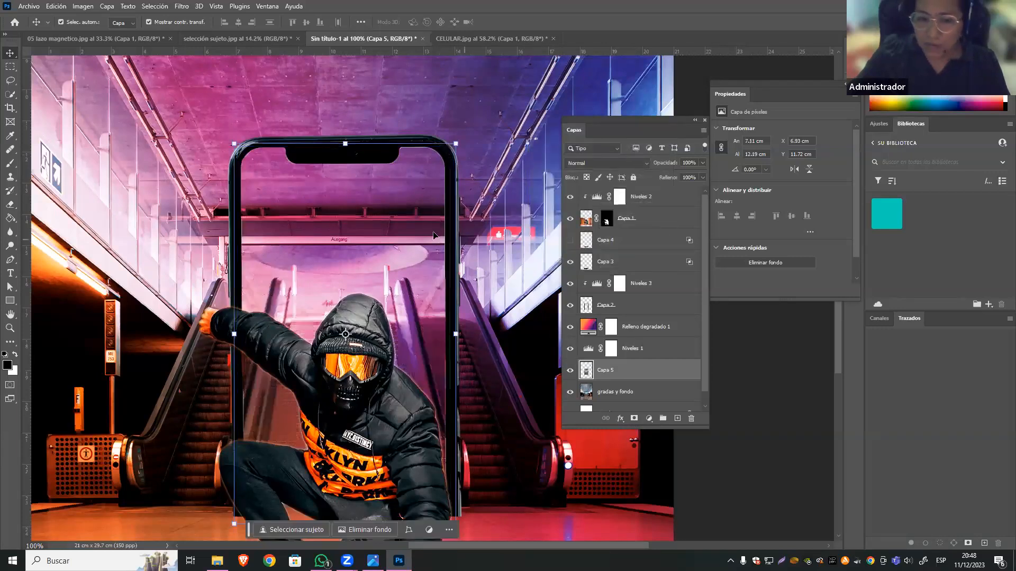
pyautogui.hotkey('ctrl', 'z')
# Try the Zoom radial blur on Capa 5 with an amount of 20, and undo it.
pyautogui.click(181, 6)
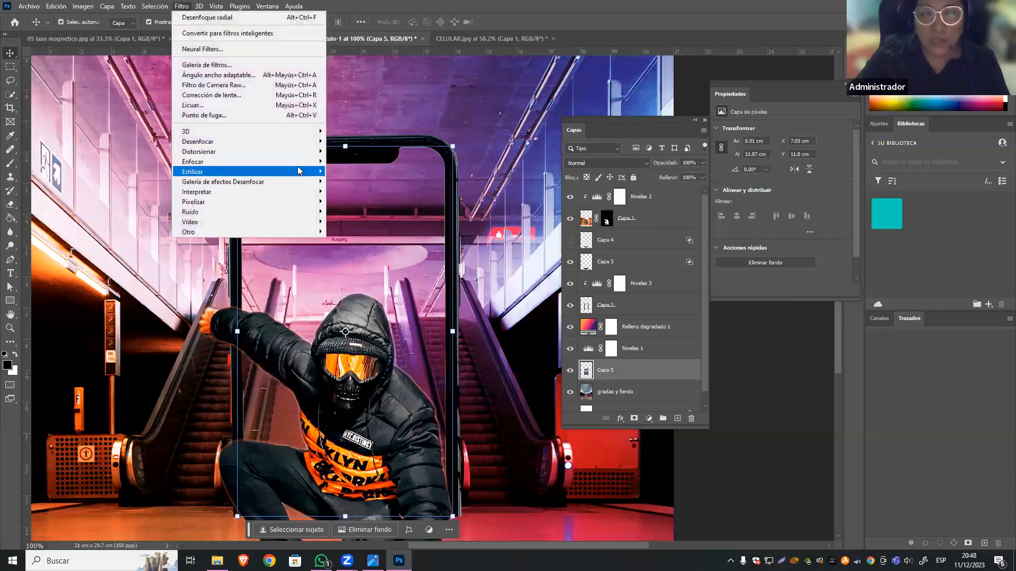
pyautogui.moveTo(312, 142)
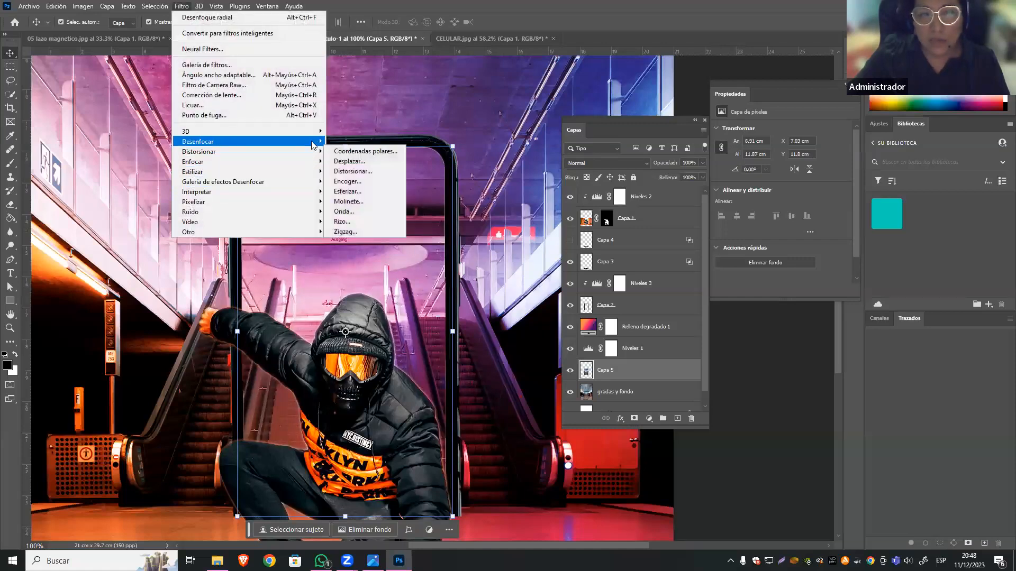
pyautogui.click(395, 222)
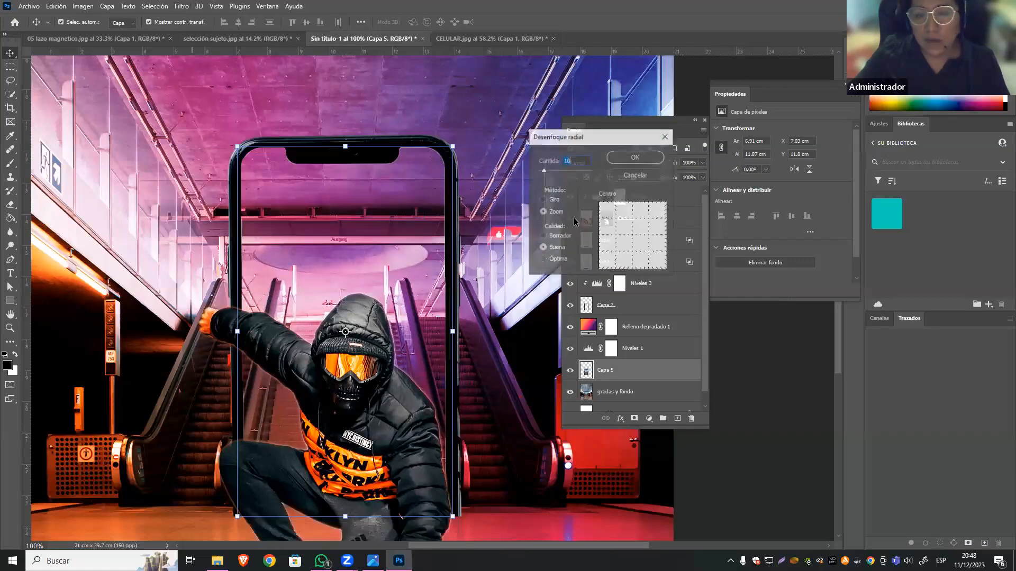
pyautogui.click(633, 157)
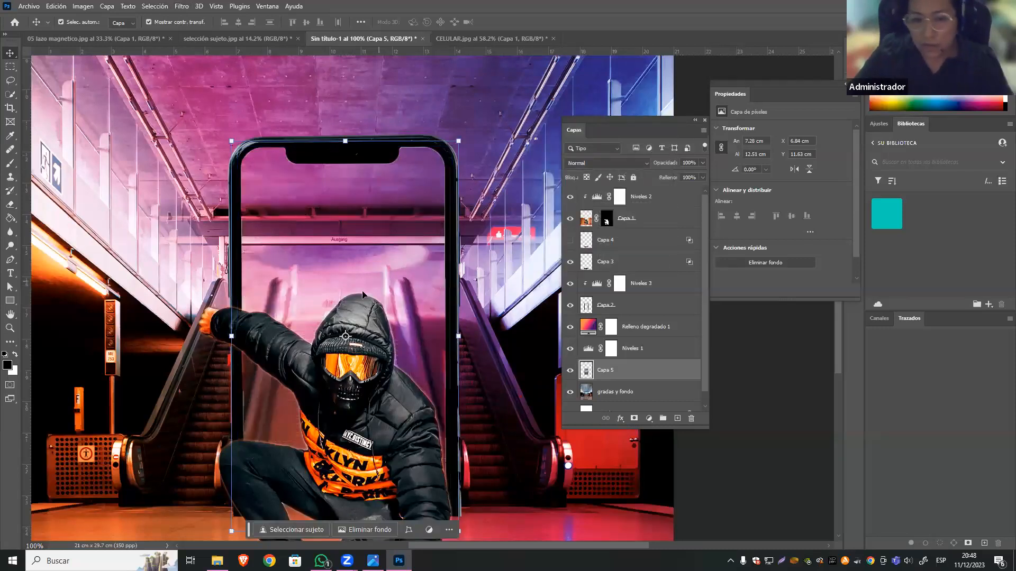
pyautogui.hotkey('ctrl', 'z')
# Try a radial blur on Capa 5 with the Giro method and amount 20, and undo it.
pyautogui.click(181, 6)
pyautogui.moveTo(296, 142)
pyautogui.click(390, 221)
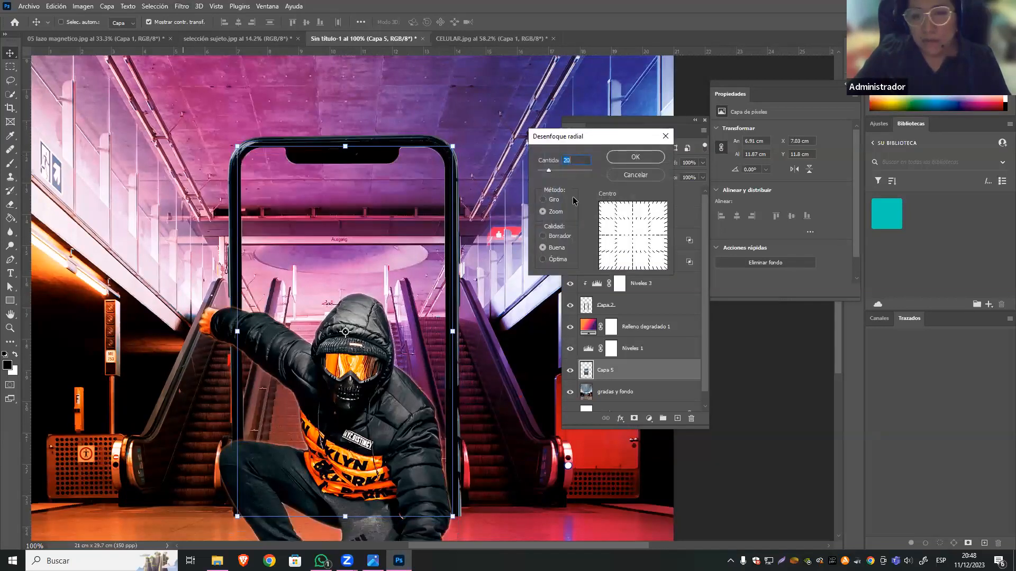
pyautogui.click(543, 199)
pyautogui.click(620, 158)
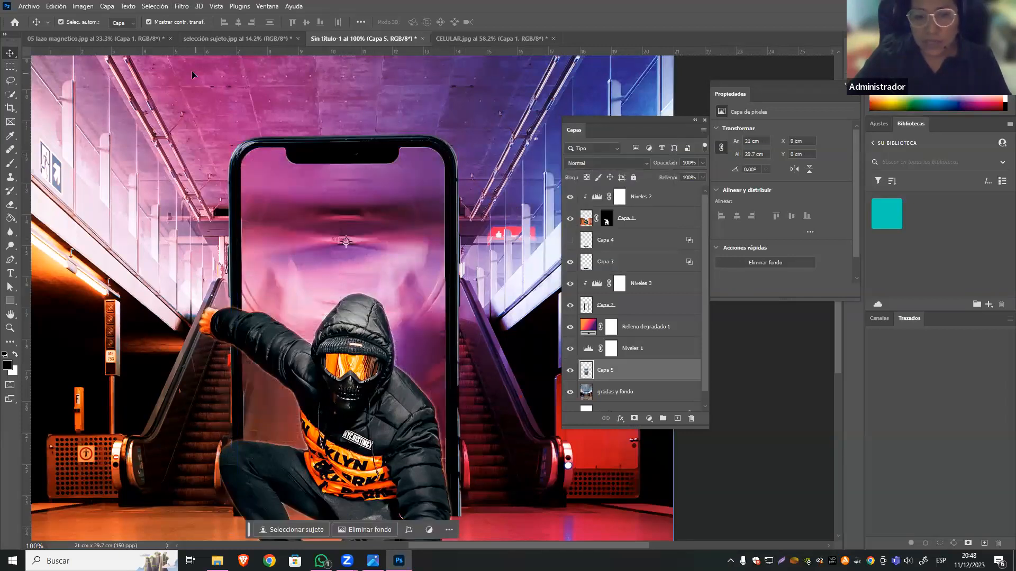
pyautogui.hotkey('ctrl', 'z')
# Apply a Giro radial blur with an amount of 15 to Capa 5.
pyautogui.click(181, 6)
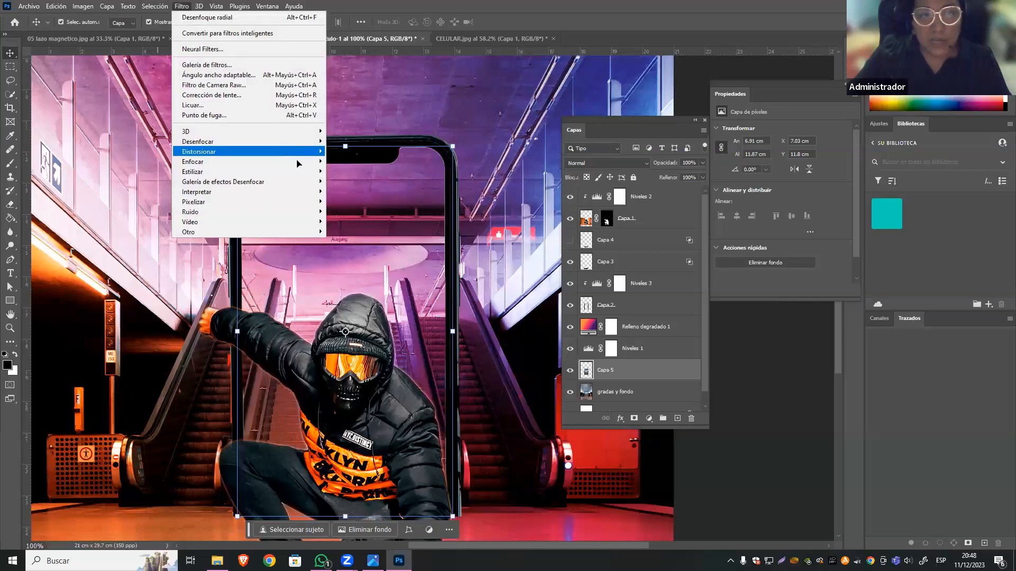
pyautogui.moveTo(305, 147)
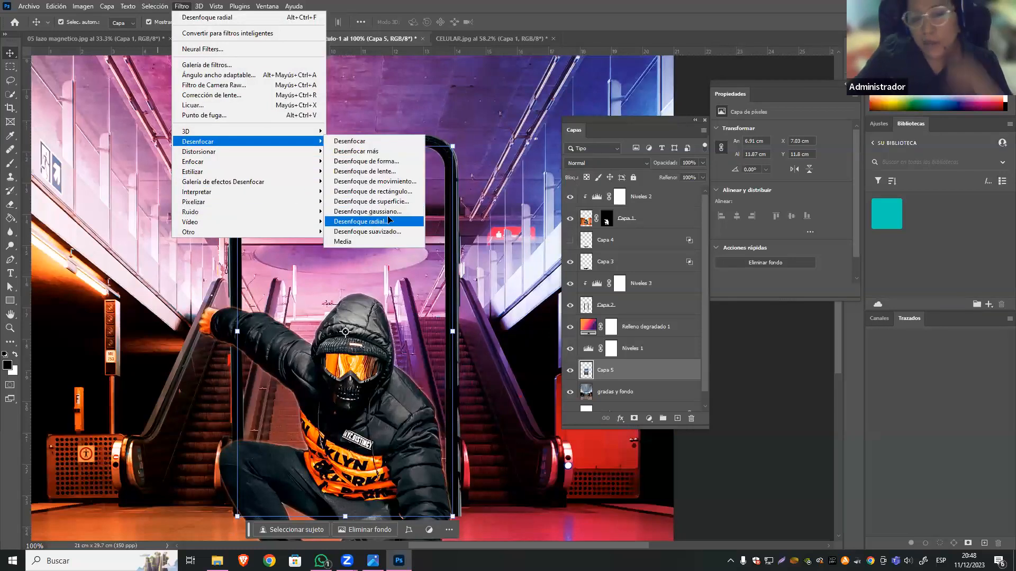
pyautogui.click(388, 221)
pyautogui.write('15')
pyautogui.press('Return')
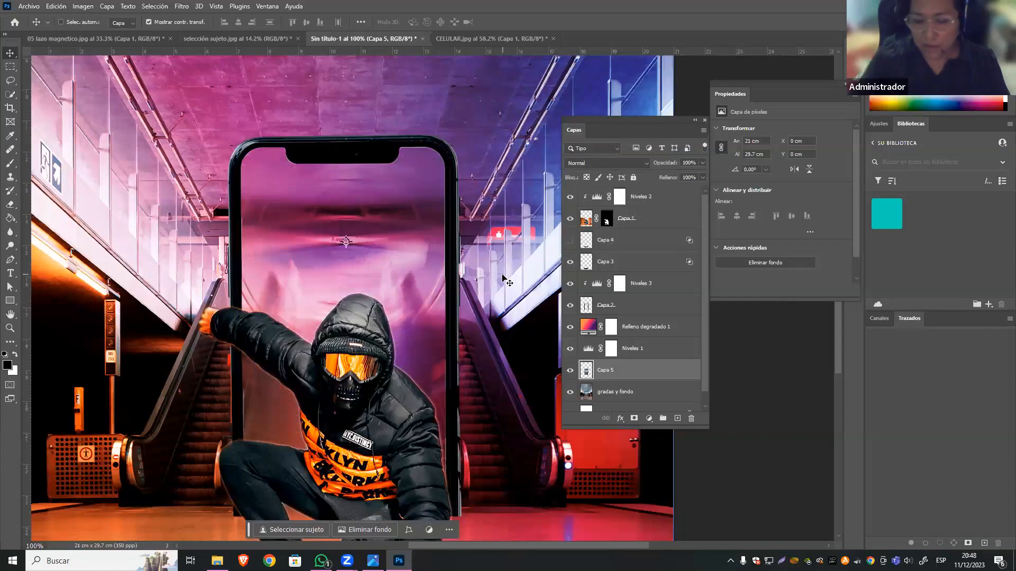
# Examine the whole poster at 50% zoom to judge the blurred phone screen behind the man, with no layer selected.
pyautogui.hotkey('ctrl', '-')
pyautogui.hotkey('ctrl', '-')
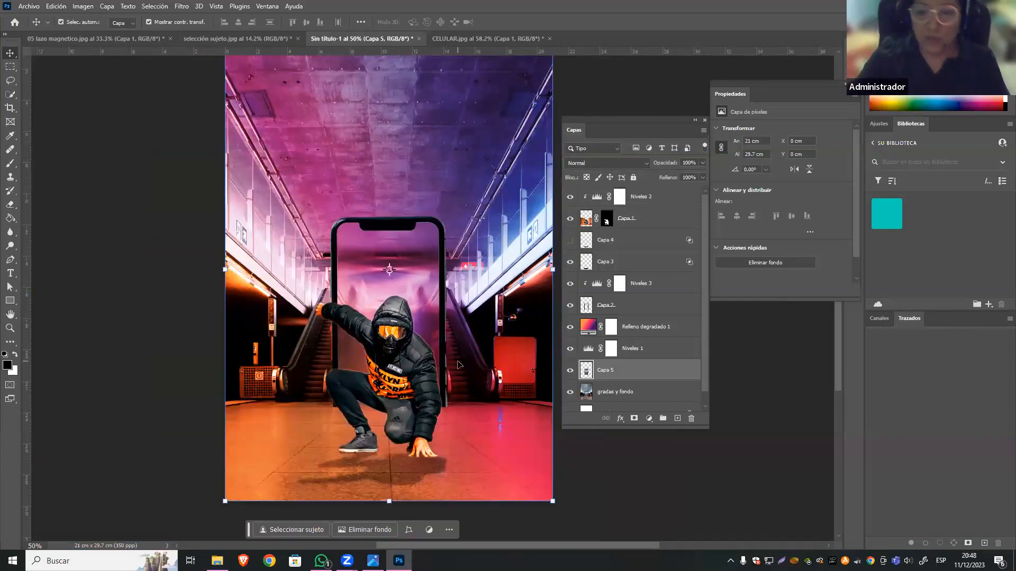
pyautogui.scroll(2, 449, 347)
pyautogui.scroll(-1, 450, 347)
pyautogui.scroll(-1, 450, 347)
pyautogui.click(36, 68)
pyautogui.moveTo(385, 323); pyautogui.dragTo(355, 359)
pyautogui.click(361, 363)
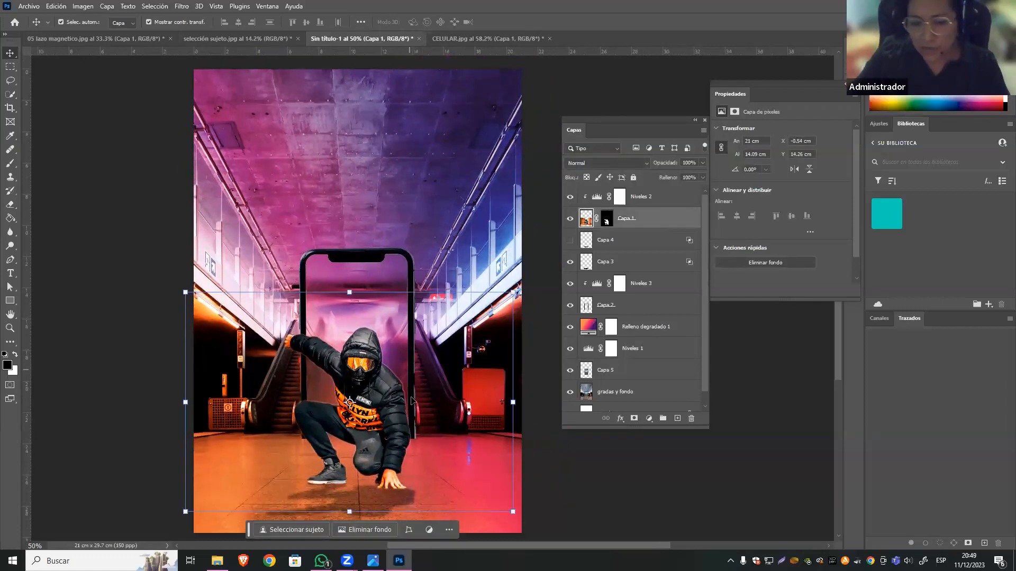
pyautogui.click(606, 470)
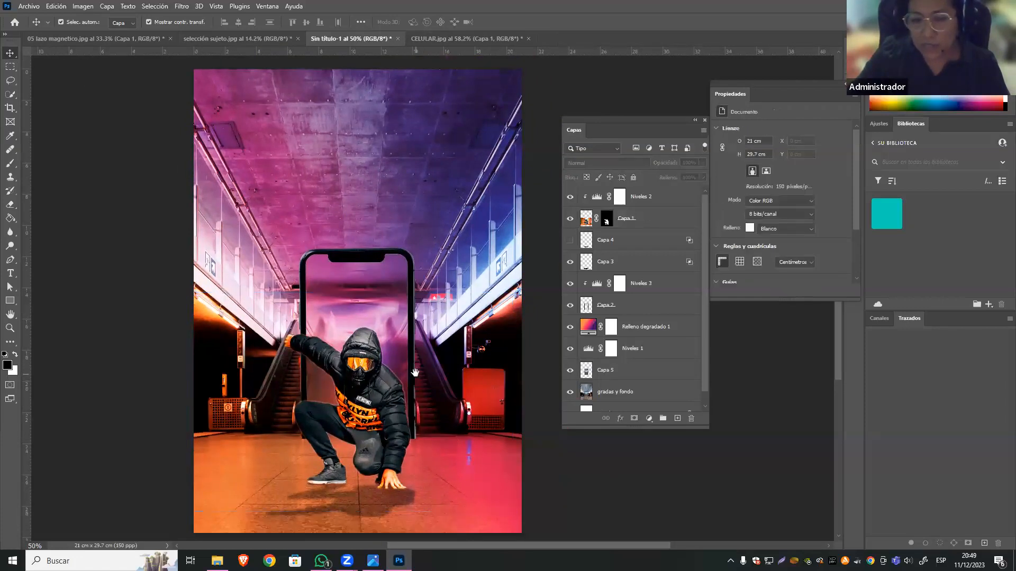
pyautogui.moveTo(415, 373); pyautogui.dragTo(418, 359)
pyautogui.click(387, 373)
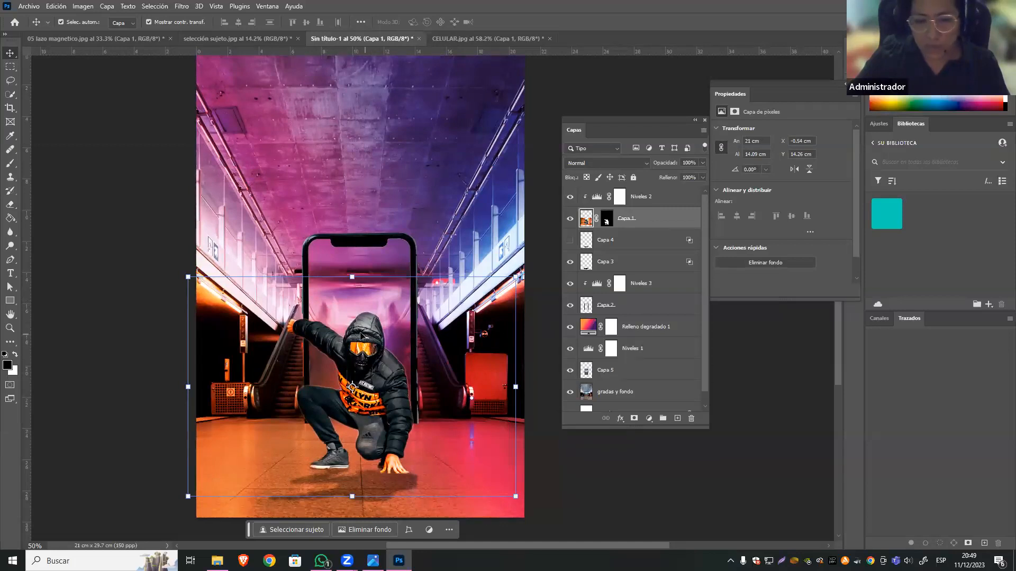
pyautogui.click(131, 94)
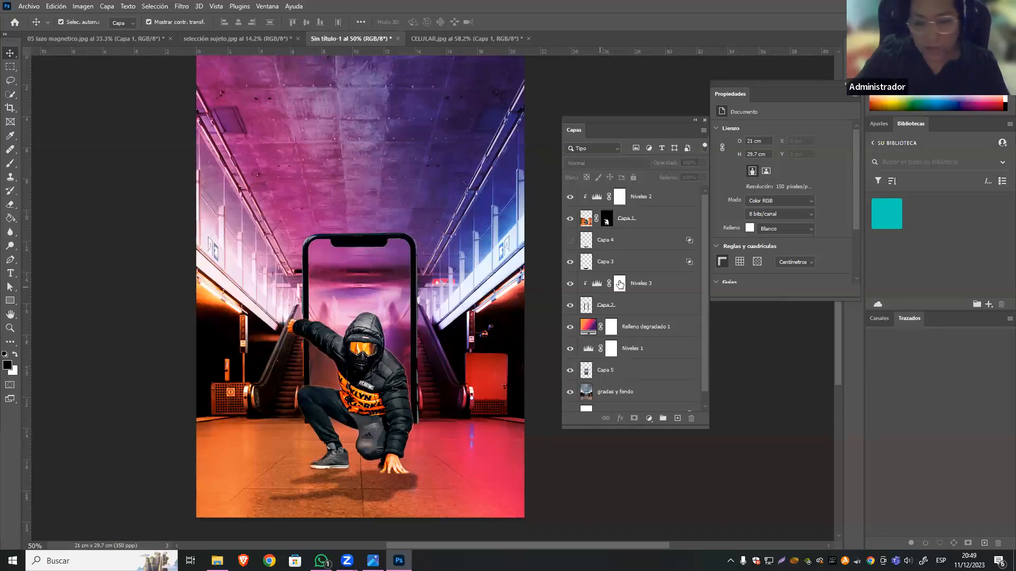
pyautogui.keyDown('ctrl'); pyautogui.click(606, 223); pyautogui.keyUp('ctrl')
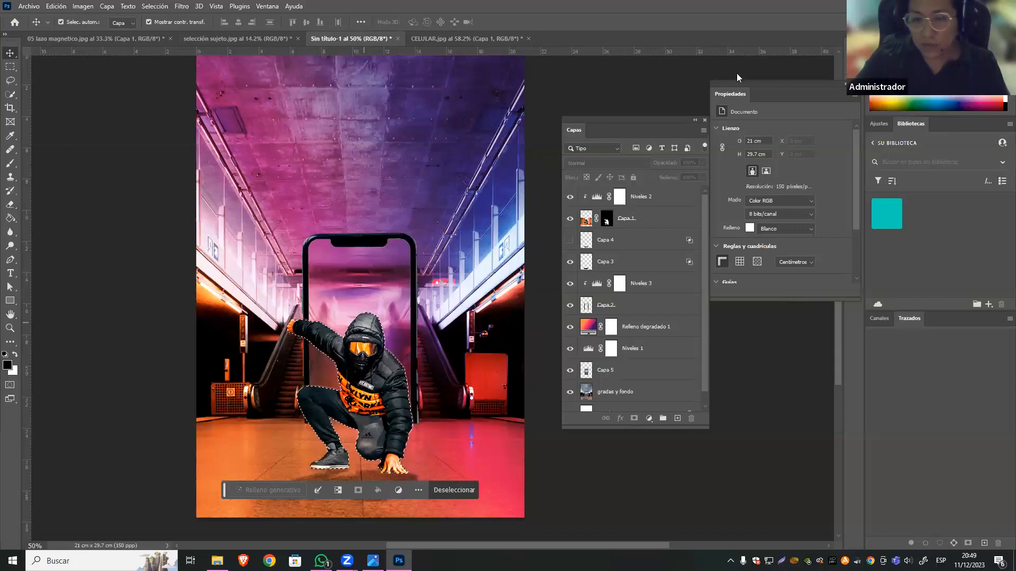
pyautogui.click(587, 217)
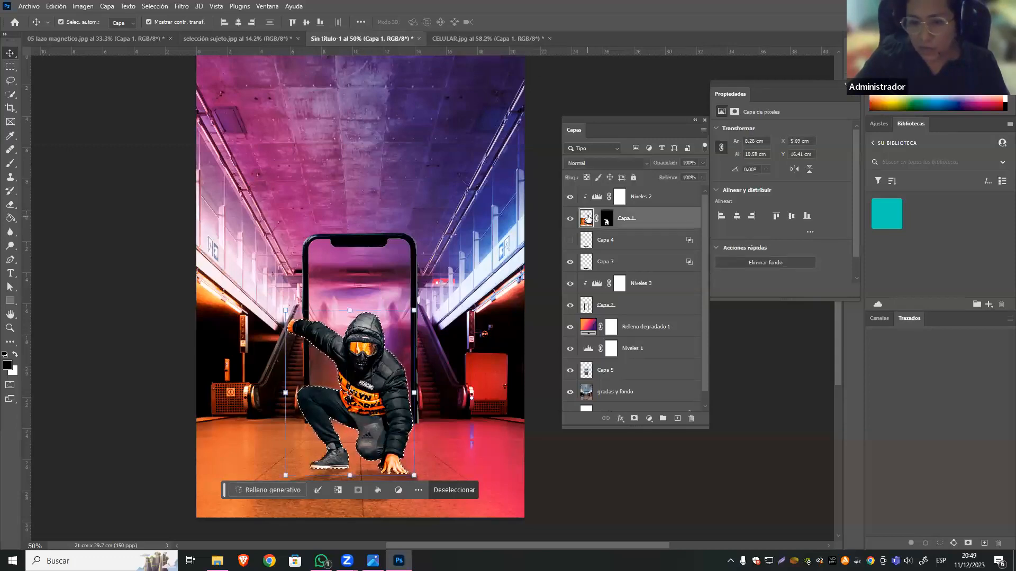
pyautogui.hotkey('ctrl', 'd')
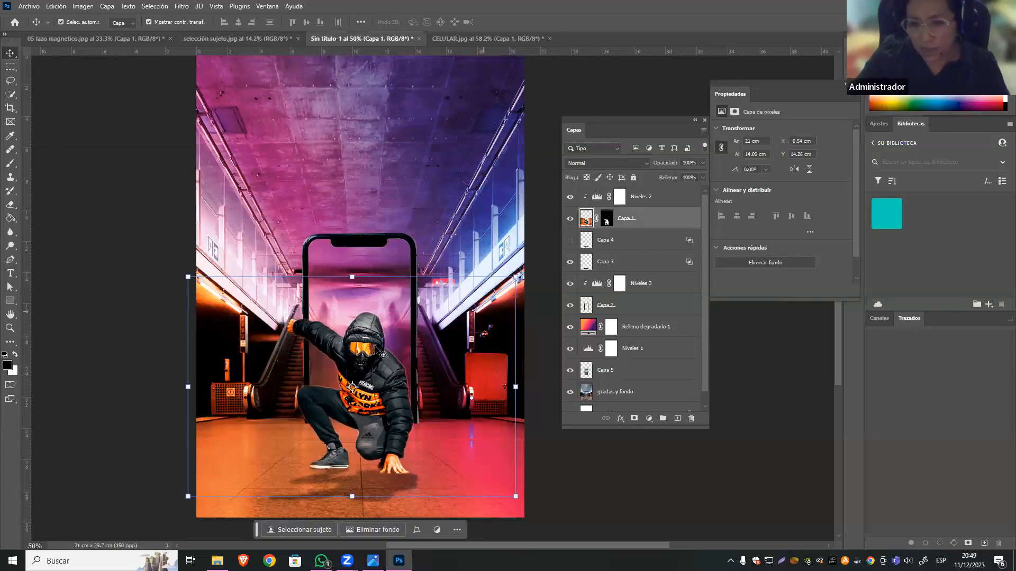
# Copy the crouching man from Capa 1 onto a new layer using his mask selection, and move the copy to the top of the layer stack.
pyautogui.keyDown('ctrl'); pyautogui.click(607, 221); pyautogui.keyUp('ctrl')
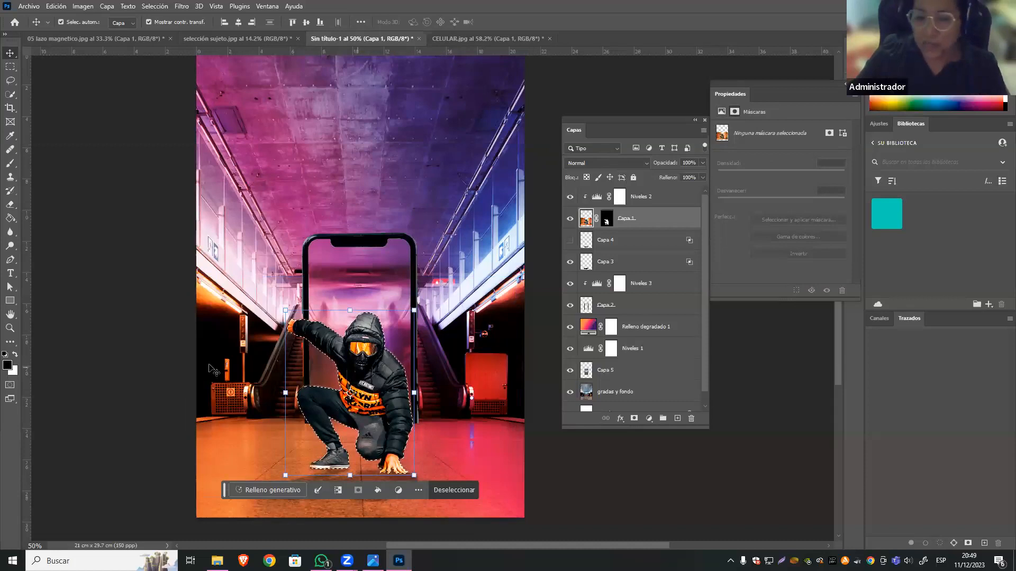
pyautogui.click(586, 221)
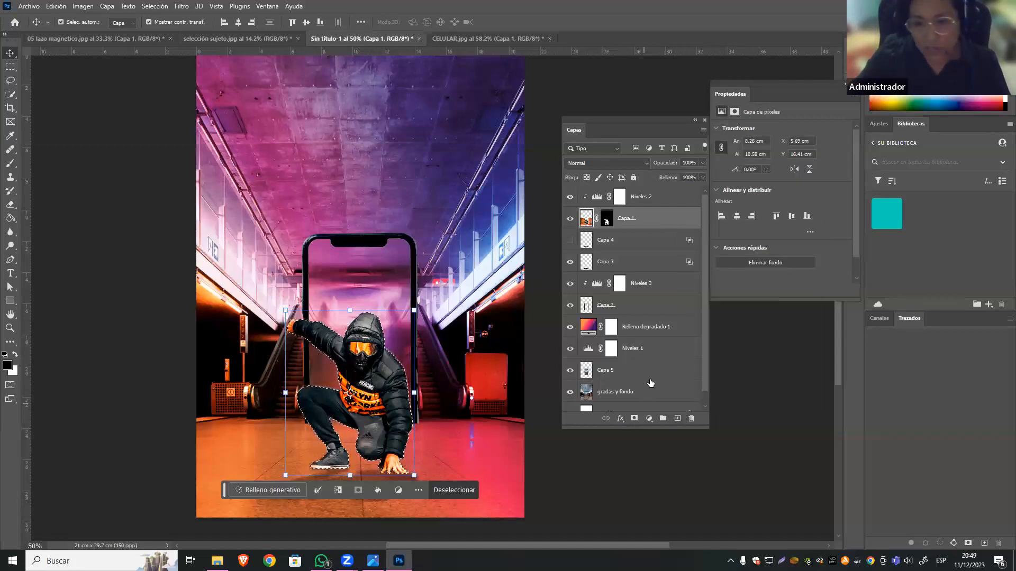
pyautogui.click(640, 244)
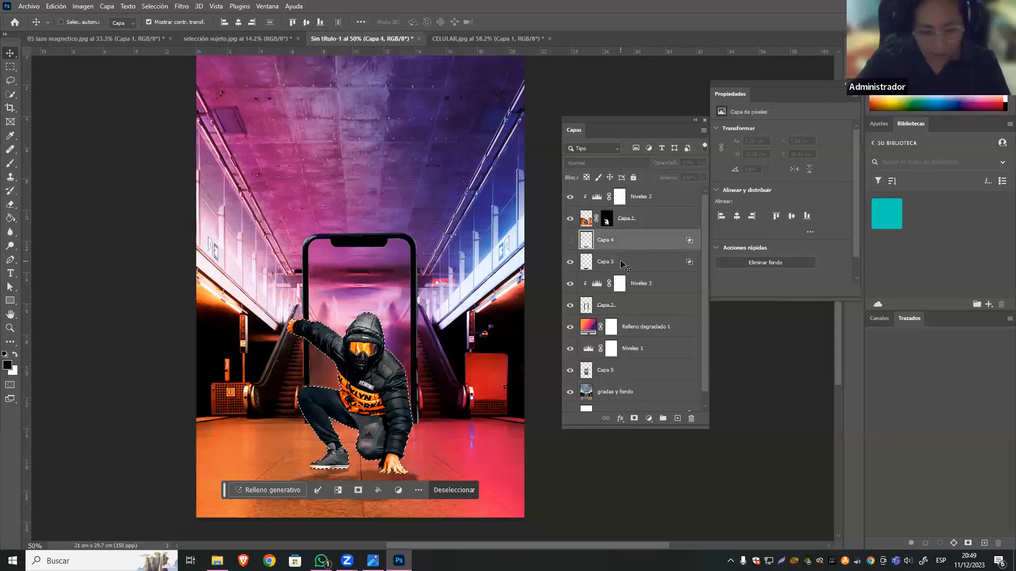
pyautogui.hotkey('ctrl', 'j')
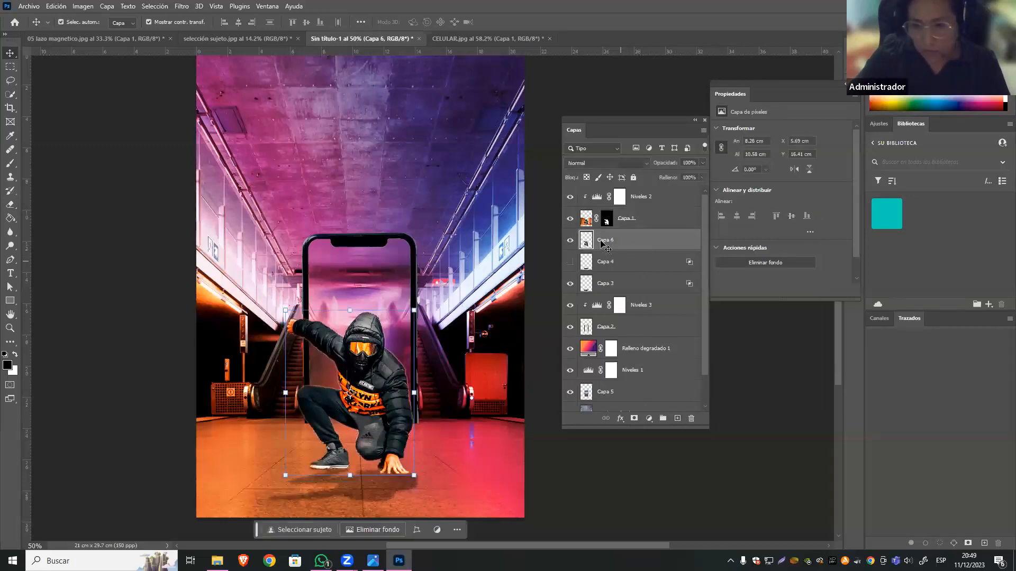
pyautogui.moveTo(589, 246); pyautogui.dragTo(607, 193)
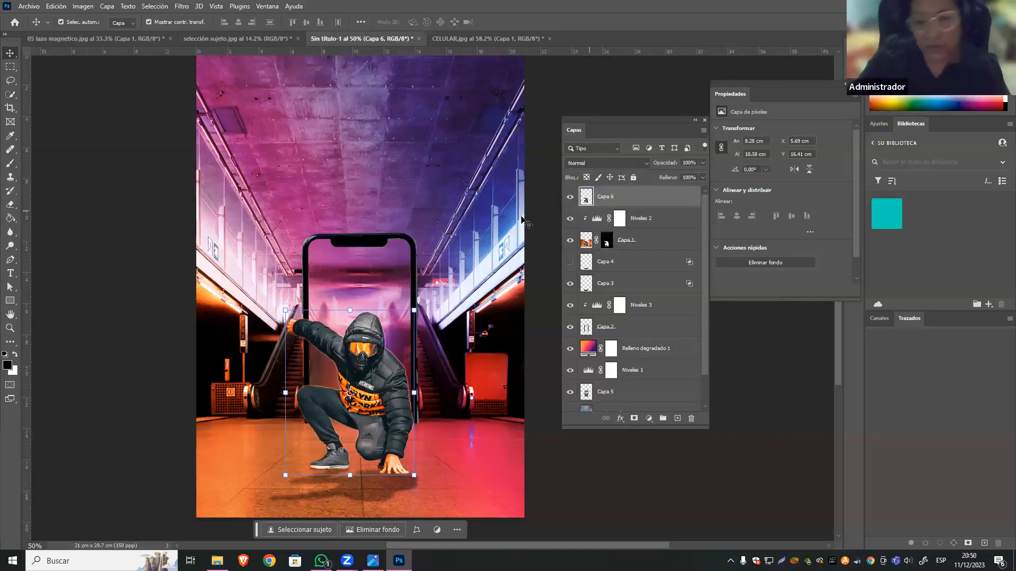
# Start the Destello filter on Capa 6, place the flare on the man's head and choose the Objetivo fijo de película lens.
pyautogui.click(182, 6)
pyautogui.moveTo(289, 147)
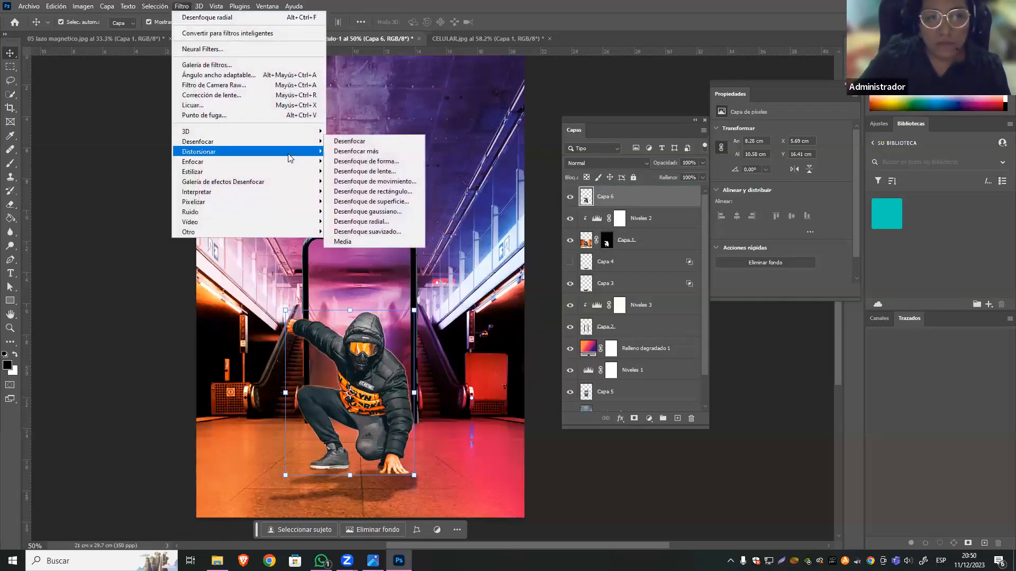
pyautogui.moveTo(285, 191)
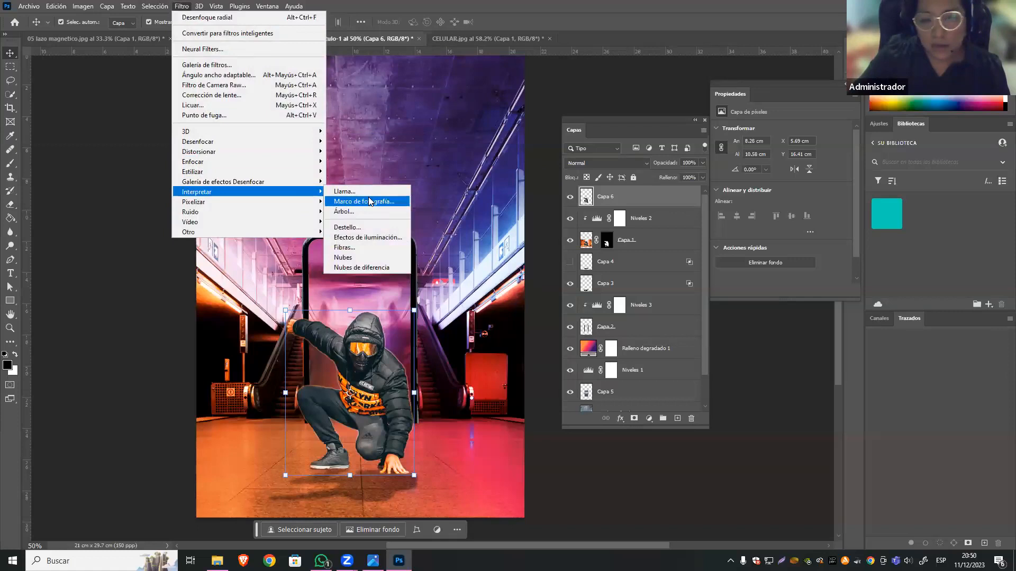
pyautogui.click(360, 227)
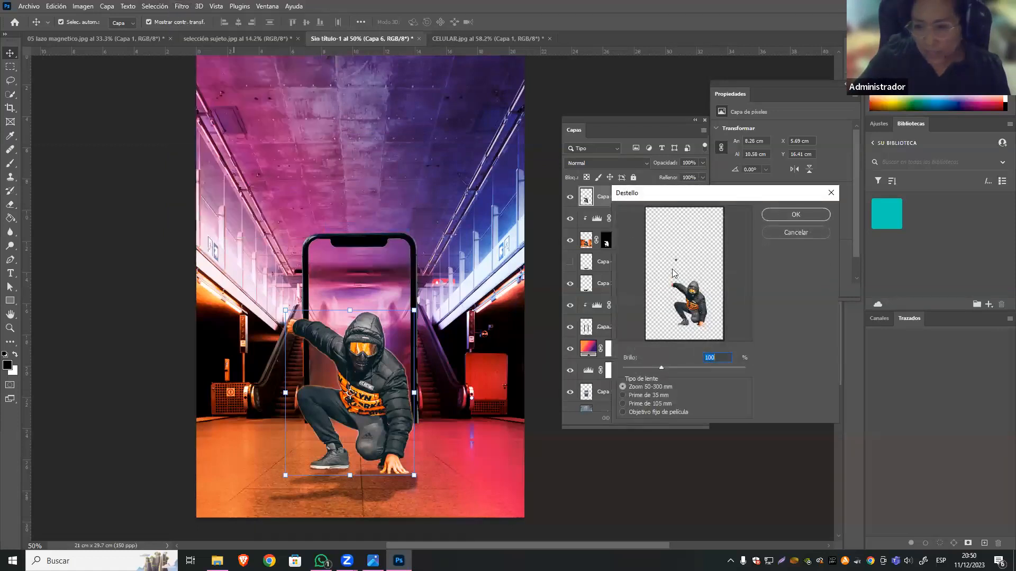
pyautogui.moveTo(677, 263); pyautogui.dragTo(691, 286)
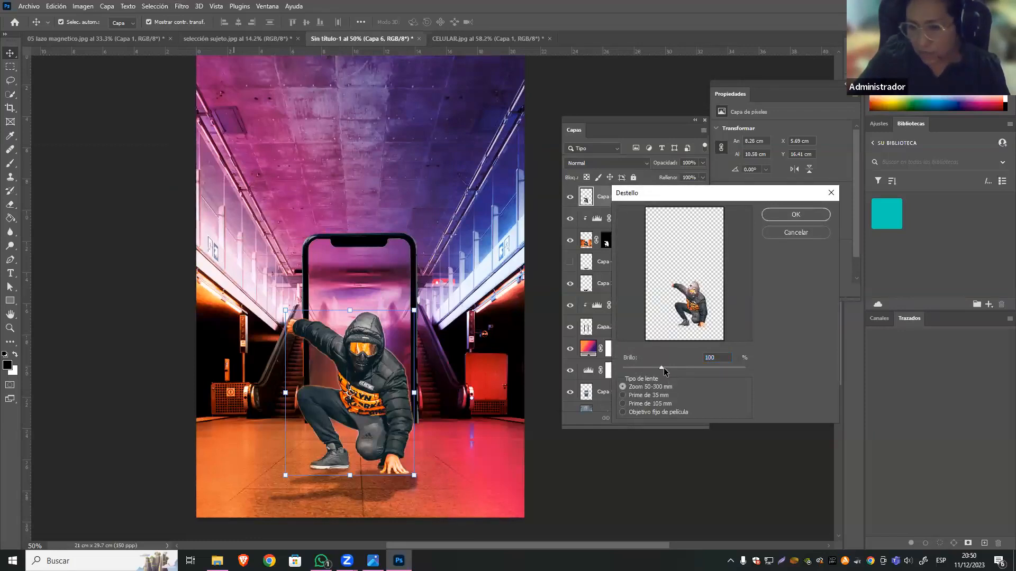
pyautogui.click(623, 403)
pyautogui.click(622, 413)
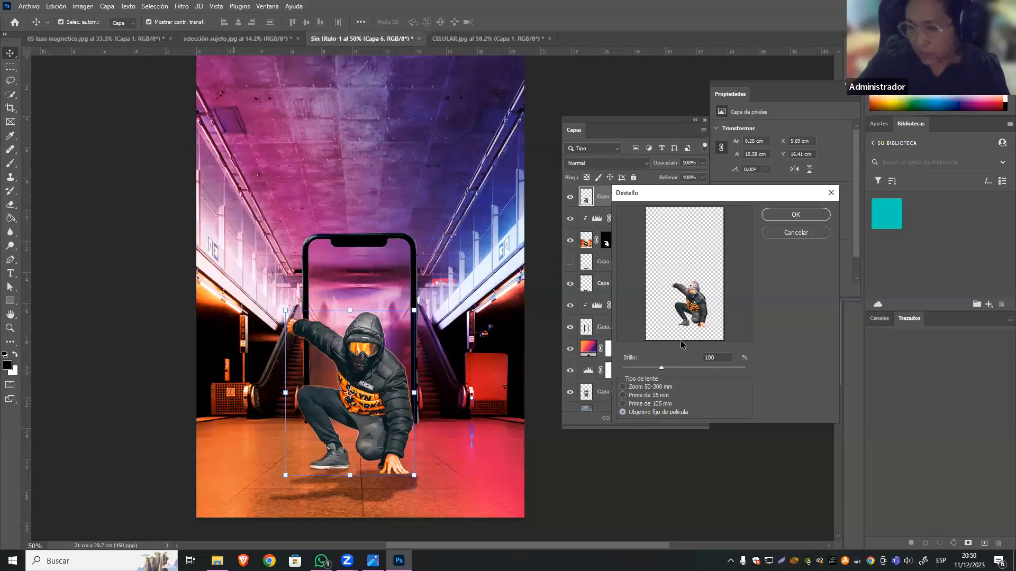
# Set the flare's brightness to 186%, fine-tune its position near the man's head and apply the filter.
pyautogui.moveTo(666, 367); pyautogui.dragTo(697, 382)
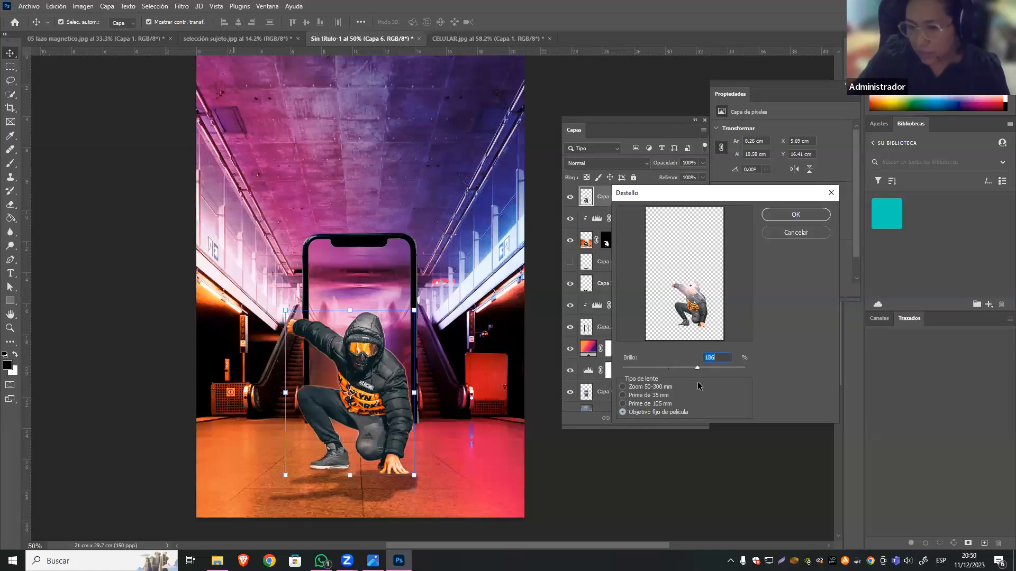
pyautogui.click(686, 286)
pyautogui.moveTo(687, 286); pyautogui.dragTo(689, 290)
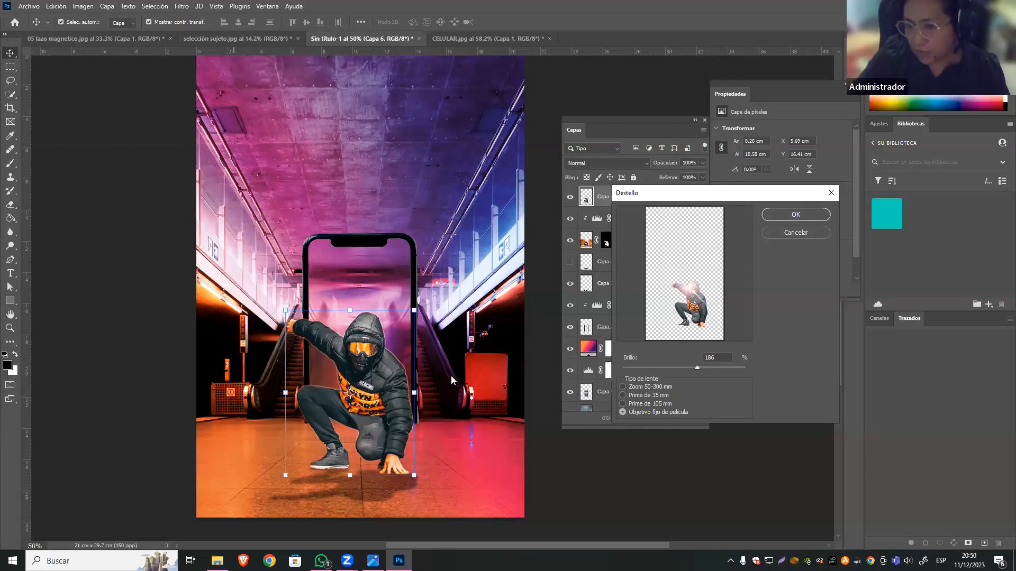
pyautogui.click(691, 331)
pyautogui.moveTo(689, 328); pyautogui.dragTo(688, 289)
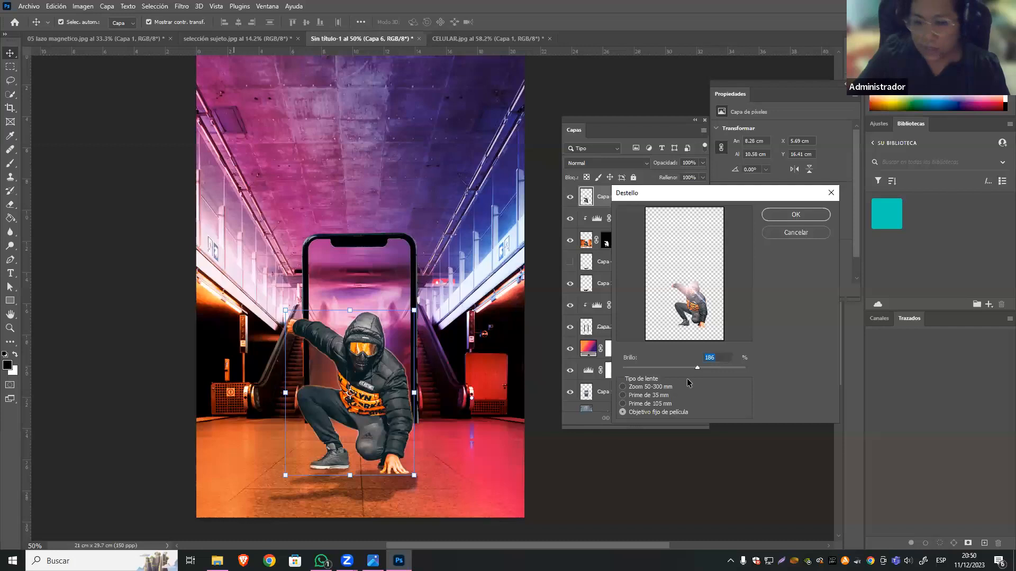
pyautogui.click(796, 215)
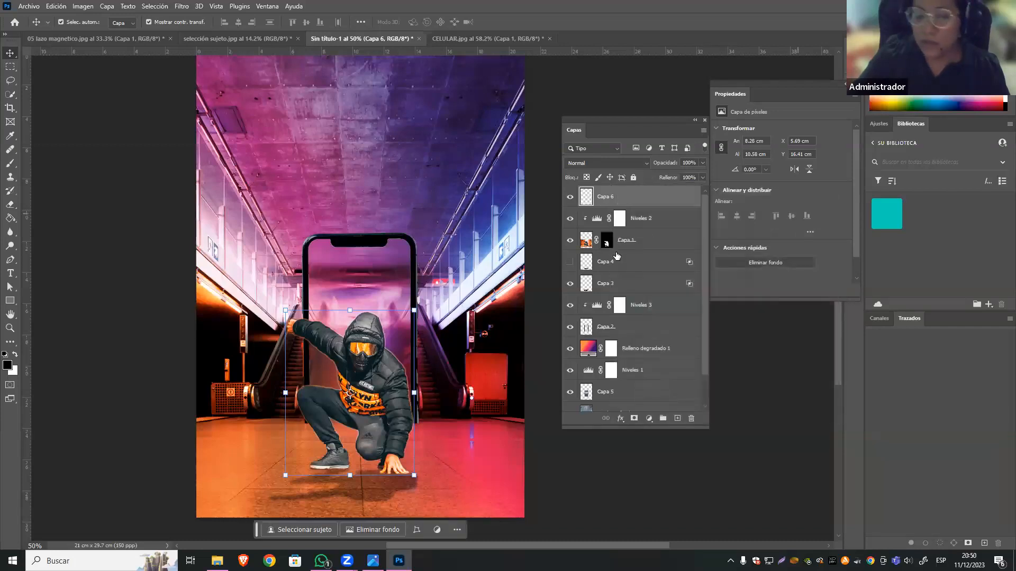
# Set Capa 6 to the Superponer blend mode at 100% opacity, and leave no layer selected.
pyautogui.click(615, 164)
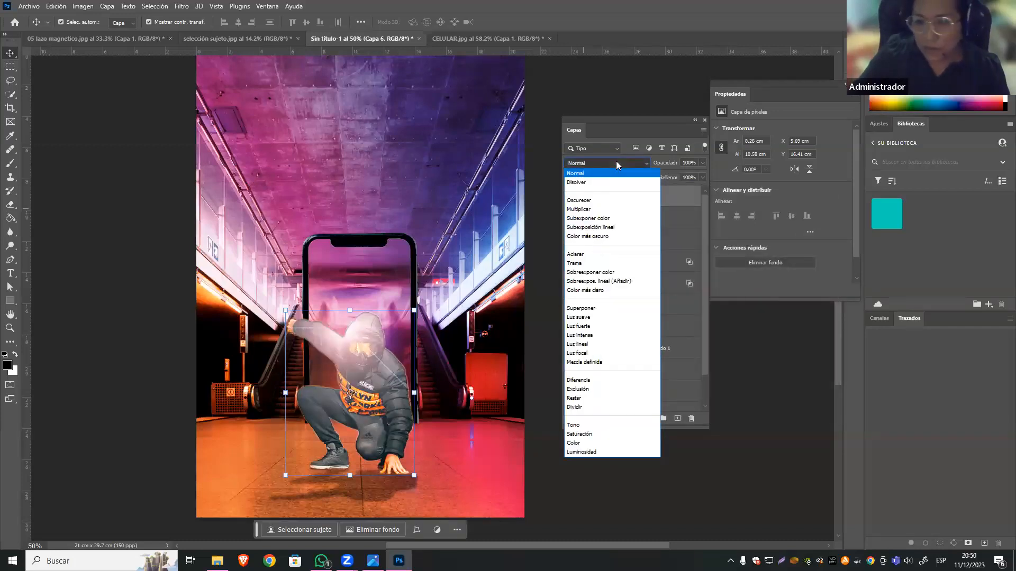
pyautogui.click(606, 310)
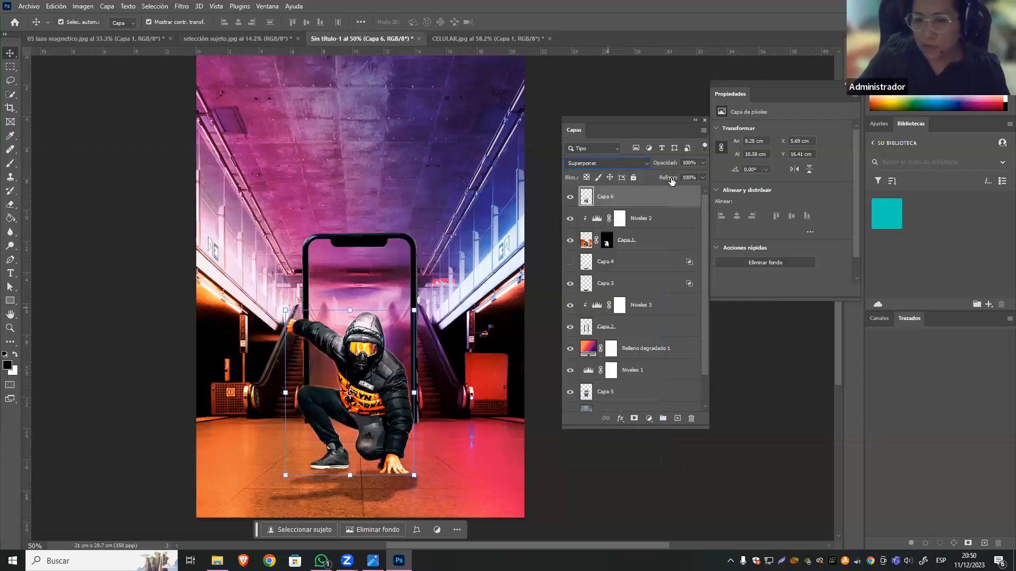
pyautogui.click(702, 163)
pyautogui.moveTo(704, 174); pyautogui.dragTo(670, 177)
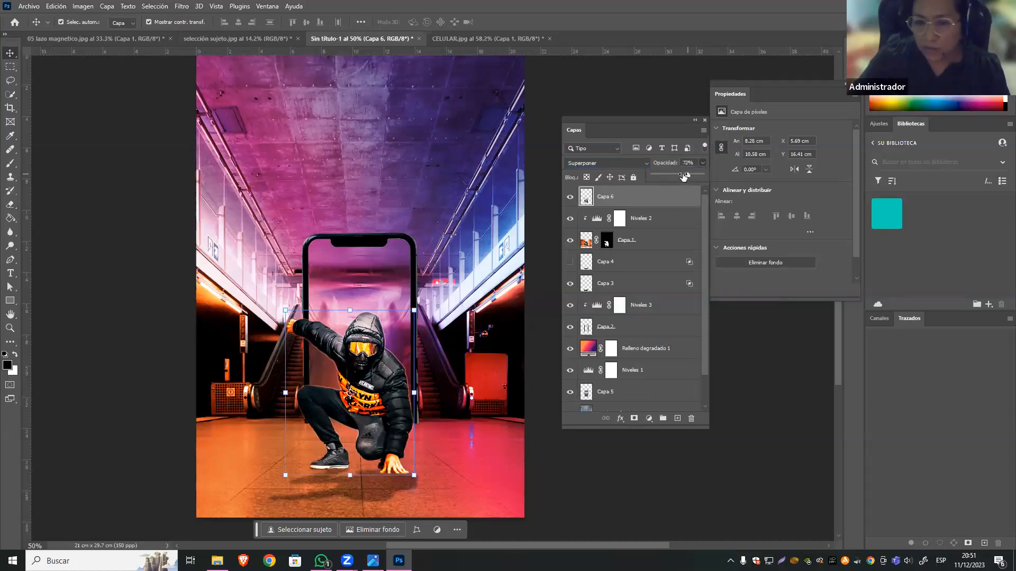
pyautogui.moveTo(683, 176)
pyautogui.mouseDown()
pyautogui.moveTo(720, 177)
pyautogui.moveTo(698, 175)
pyautogui.mouseUp()
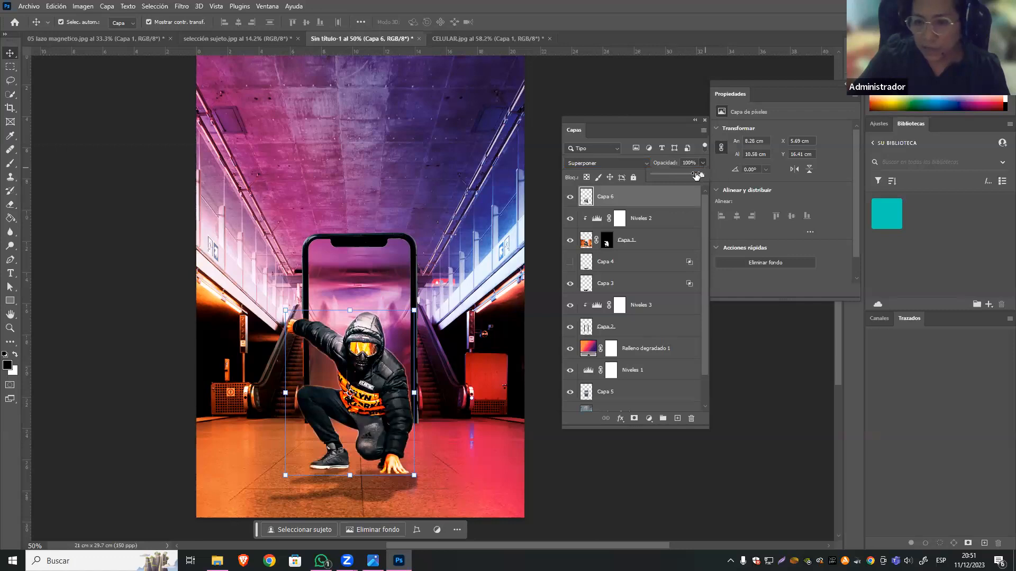
pyautogui.click(744, 396)
# Compare the man with and without the Capa 6 flare overlay.
pyautogui.click(570, 198)
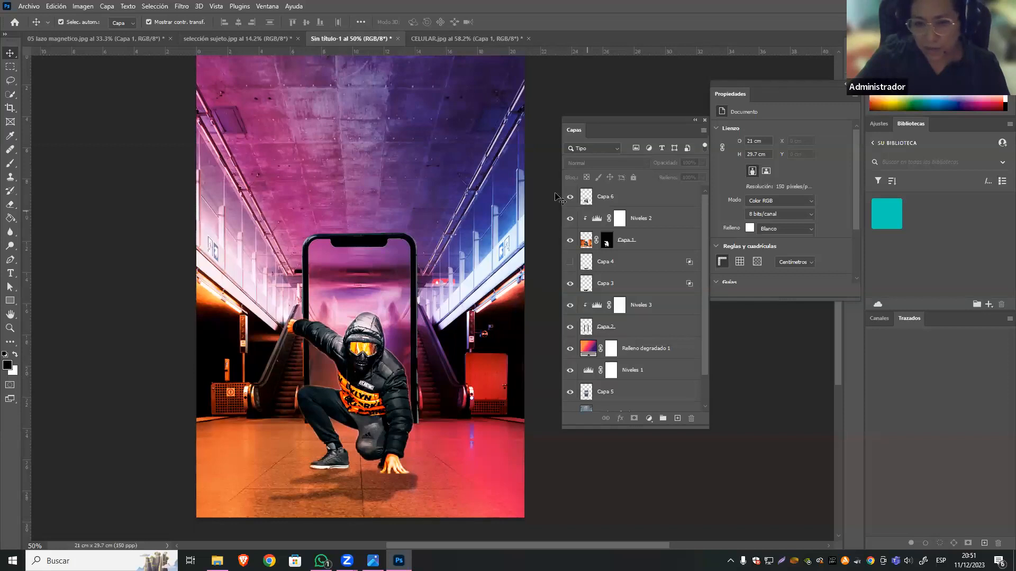
pyautogui.click(570, 197)
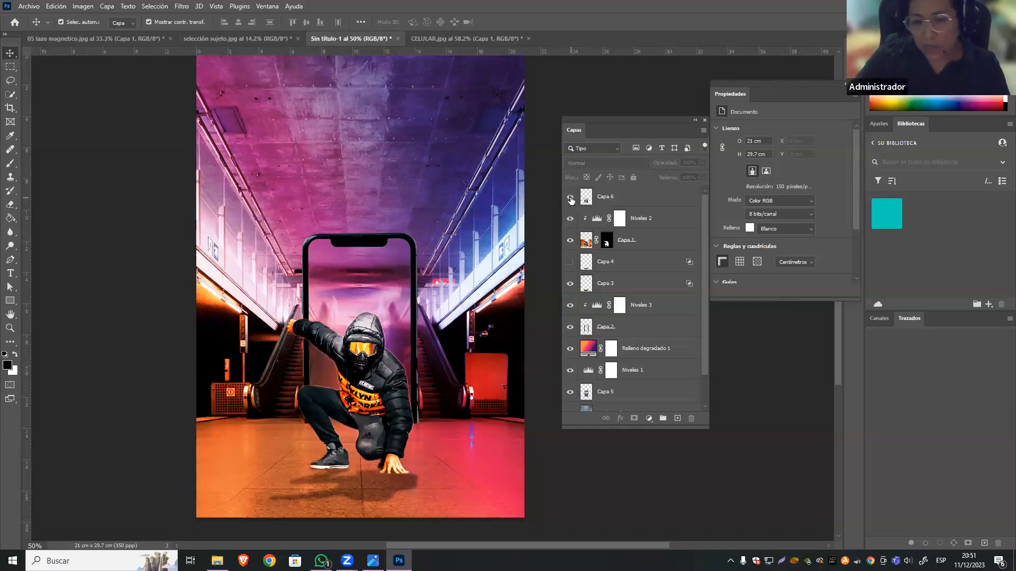
pyautogui.click(570, 201)
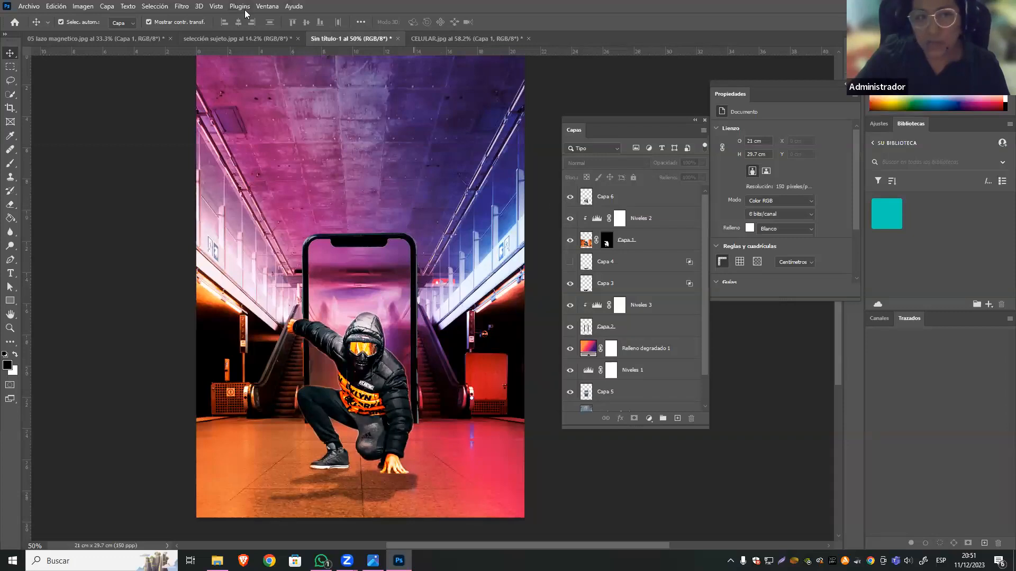
pyautogui.click(181, 5)
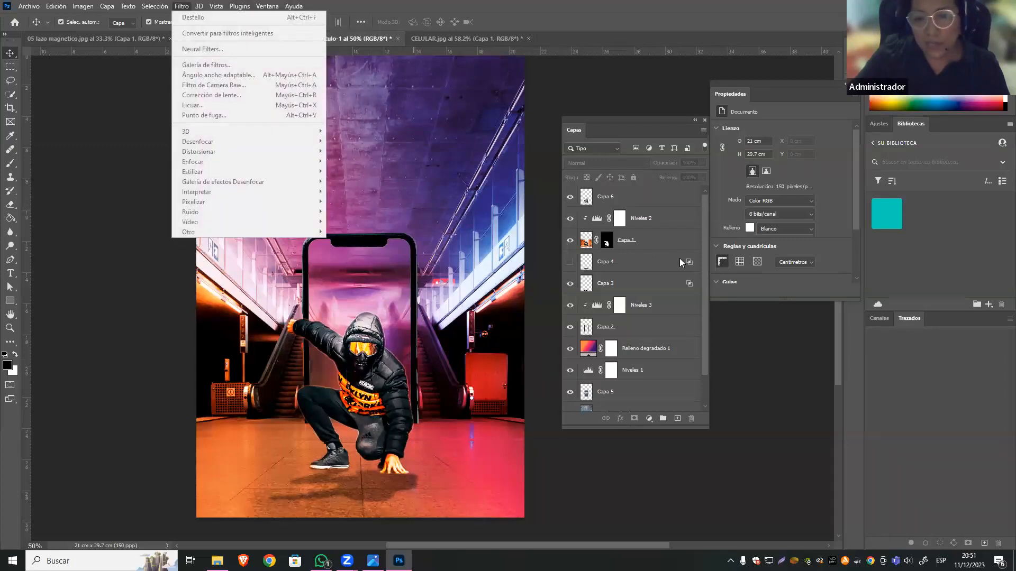
pyautogui.click(664, 487)
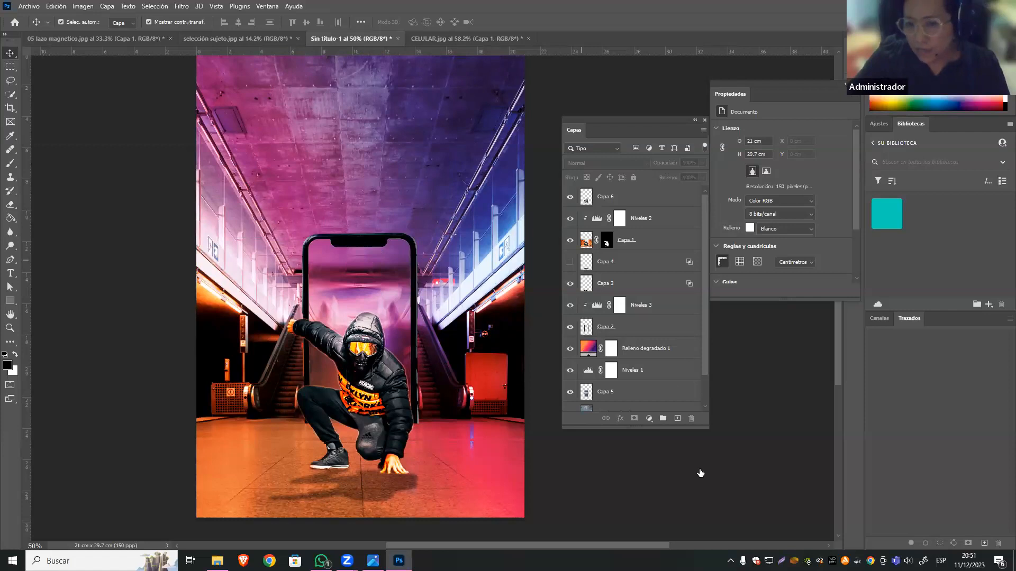
# Set the opacity of the Relleno degradado 1 layer to 100%.
pyautogui.click(577, 353)
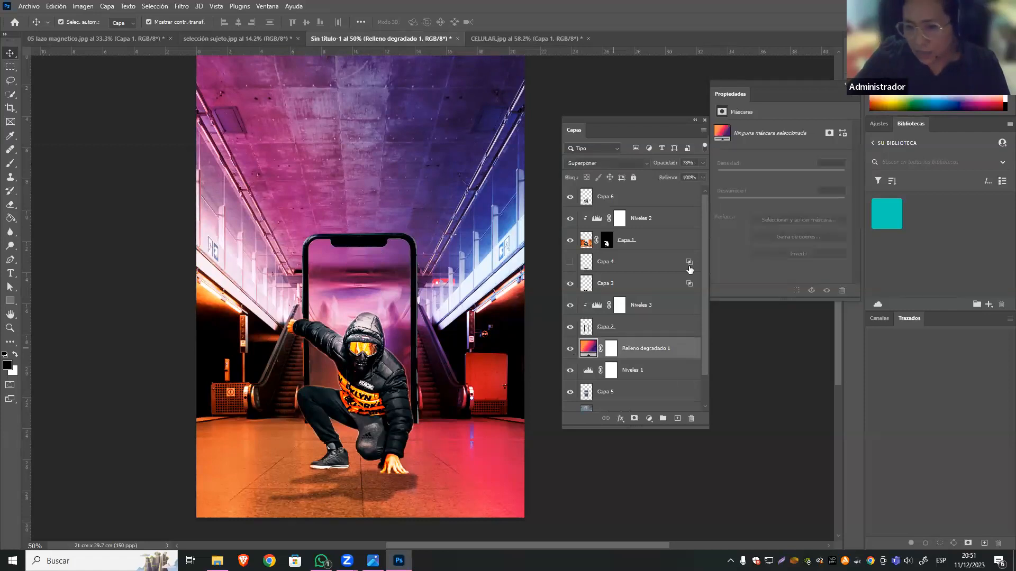
pyautogui.click(702, 163)
pyautogui.moveTo(669, 176); pyautogui.dragTo(668, 176)
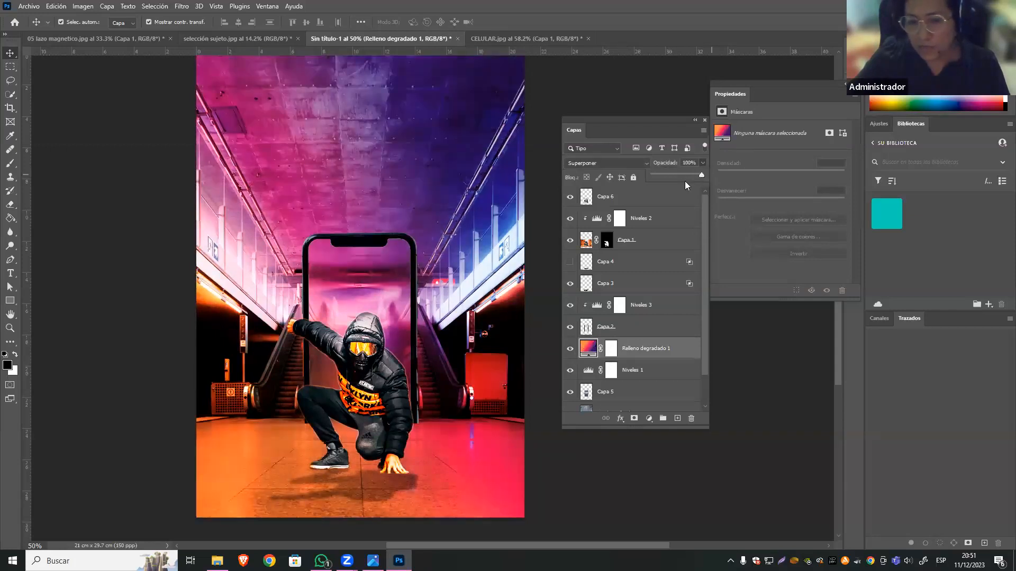
pyautogui.moveTo(686, 177); pyautogui.dragTo(722, 173)
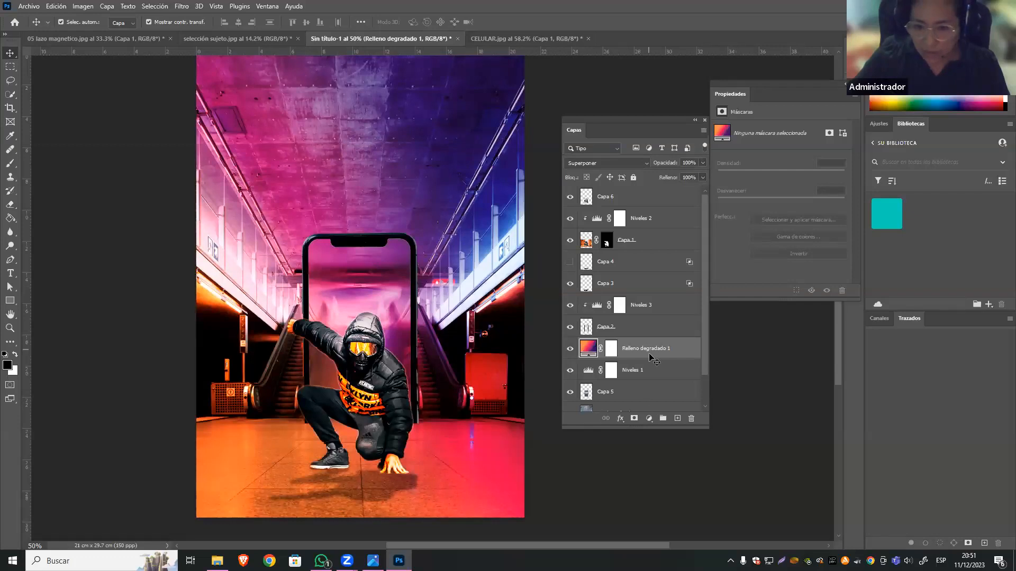
# Move Capa 5, the blurred phone screen, directly above Relleno degradado 1 and keep its blend mode at Normal.
pyautogui.scroll(-2, 655, 360)
pyautogui.keyDown('ctrl'); pyautogui.click(588, 358); pyautogui.keyUp('ctrl')
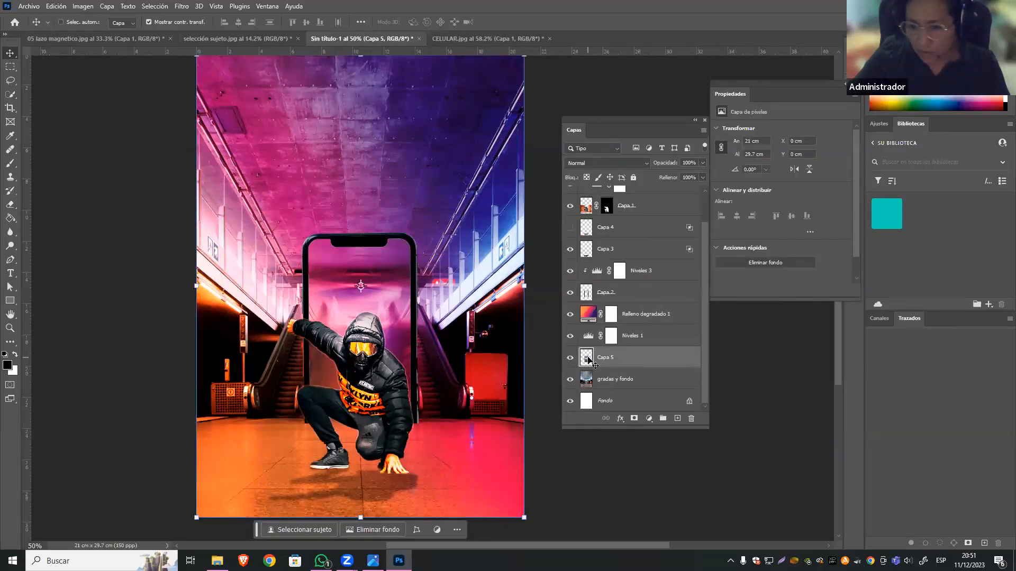
pyautogui.keyDown('ctrl'); pyautogui.click(635, 459); pyautogui.keyUp('ctrl')
pyautogui.click(608, 364)
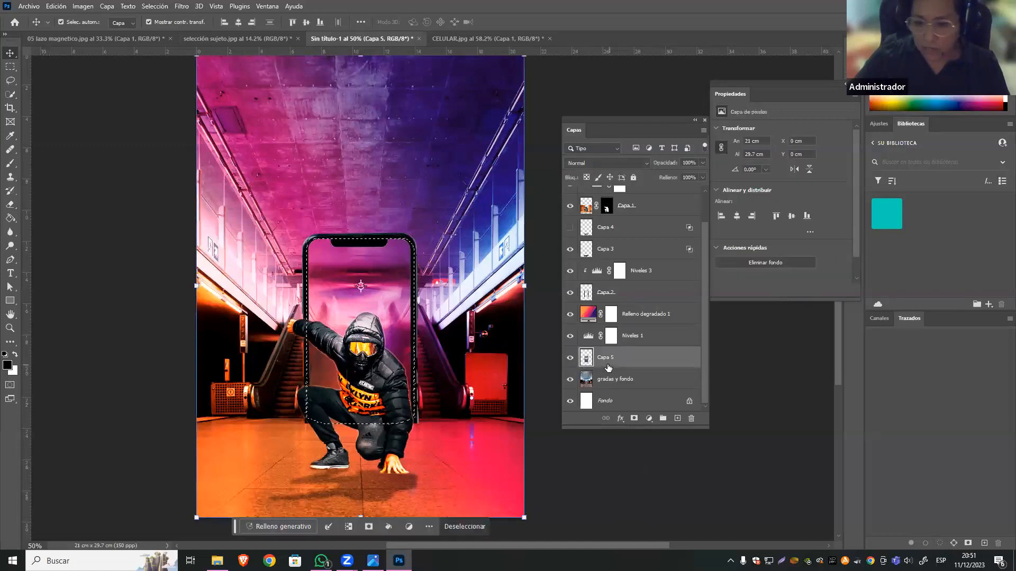
pyautogui.hotkey('ctrl', 'd')
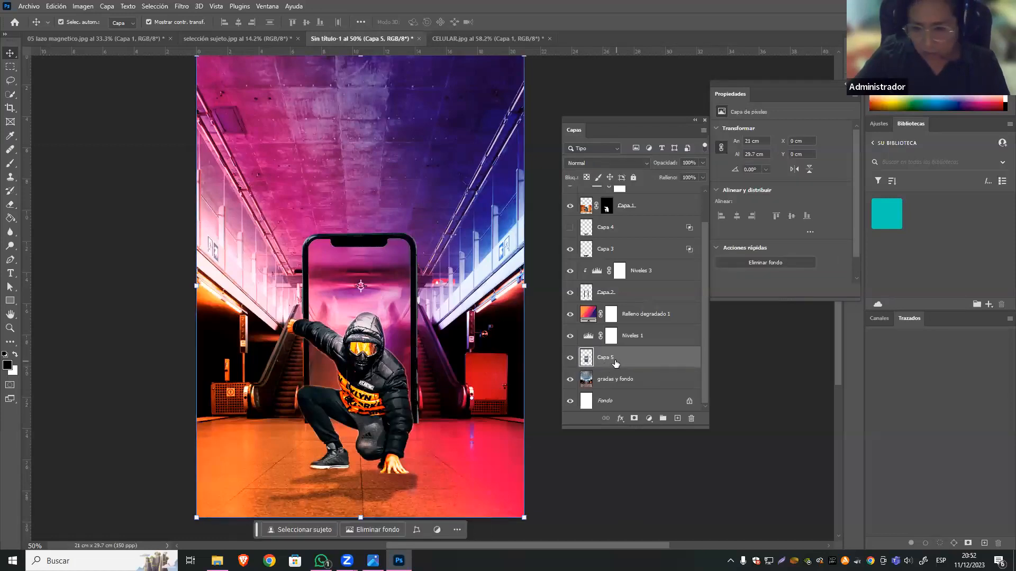
pyautogui.moveTo(612, 364); pyautogui.dragTo(615, 303)
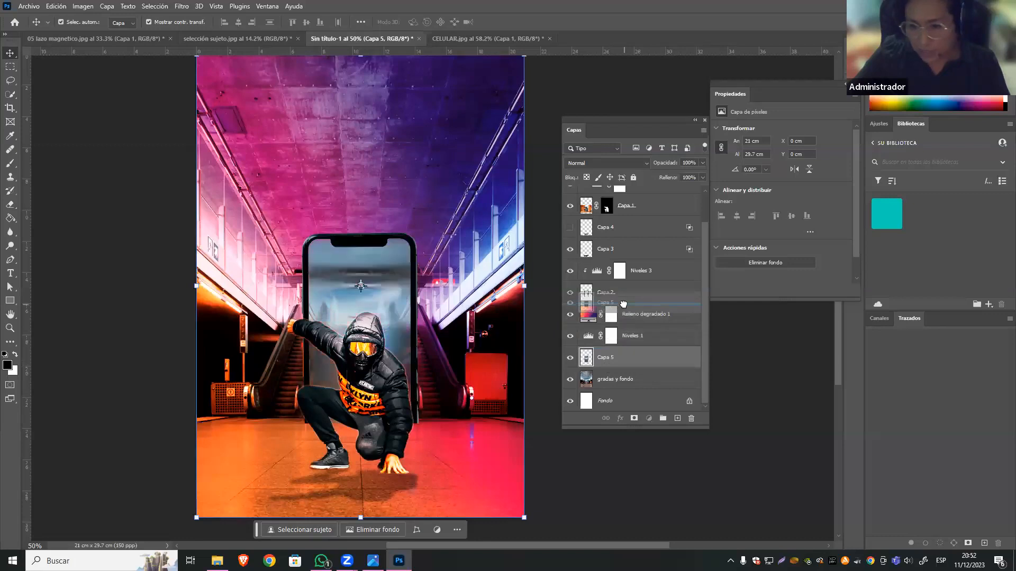
pyautogui.click(604, 162)
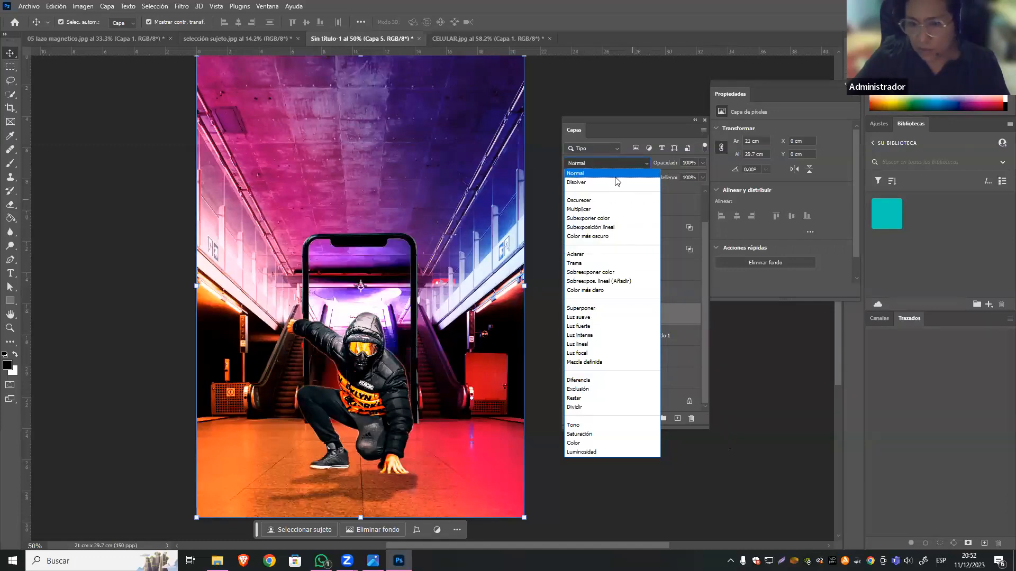
pyautogui.click(579, 172)
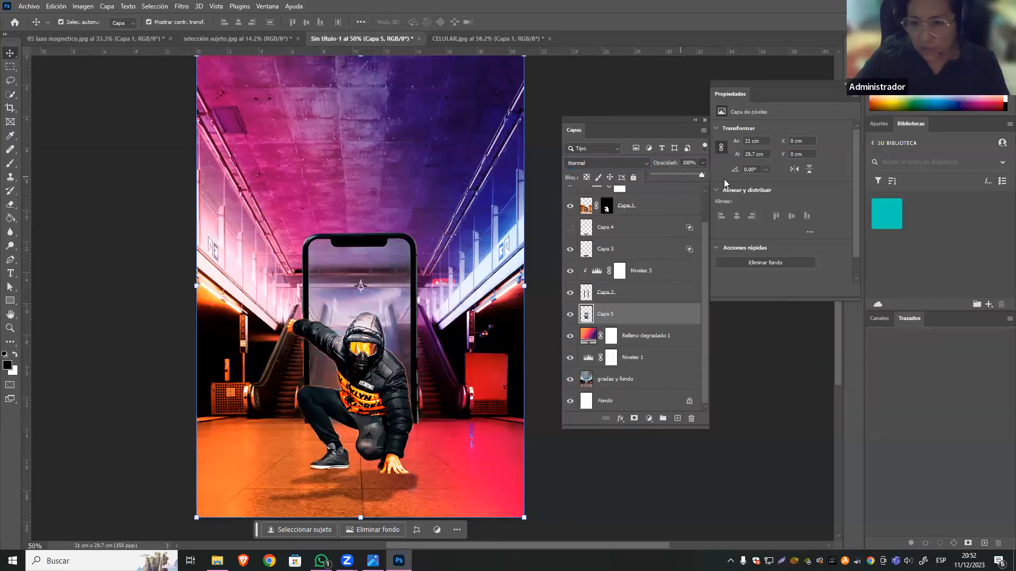
# Move Capa 5, the blurred phone screen, directly below Relleno degradado 1 and duplicate it as Capa 5 copia.
pyautogui.click(632, 319)
pyautogui.moveTo(627, 320); pyautogui.dragTo(627, 349)
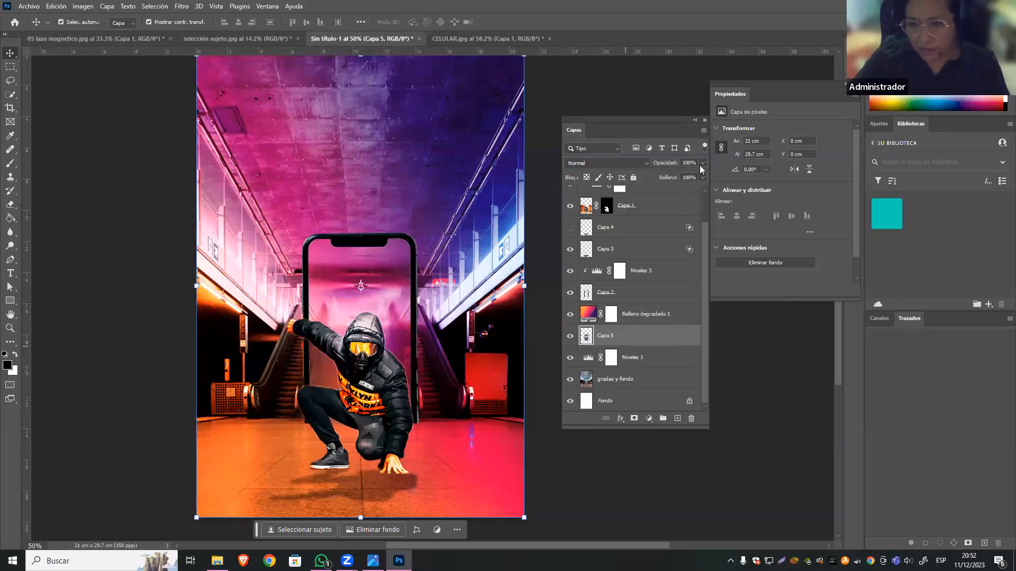
pyautogui.moveTo(738, 365); pyautogui.dragTo(617, 338)
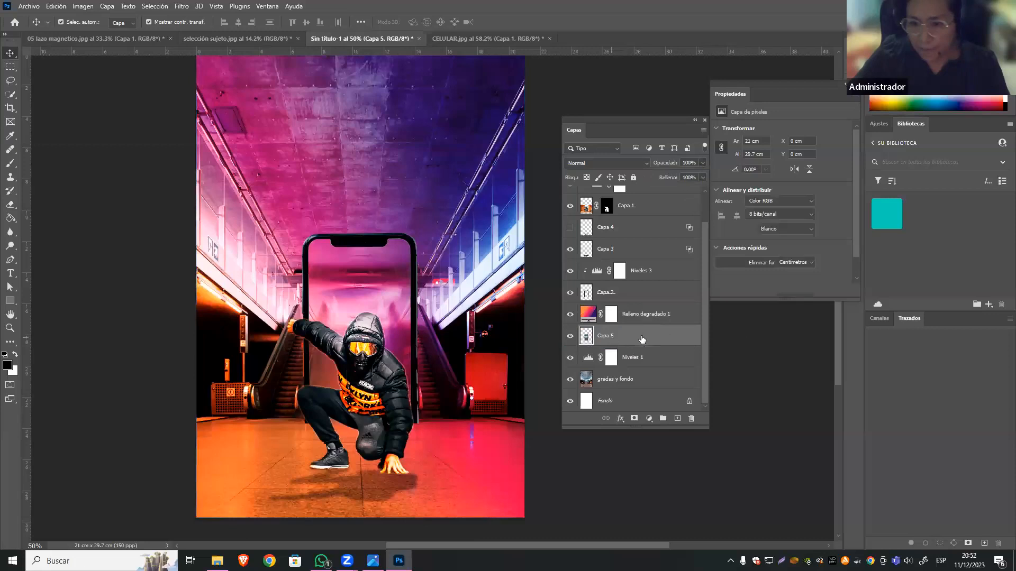
pyautogui.rightClick(622, 338)
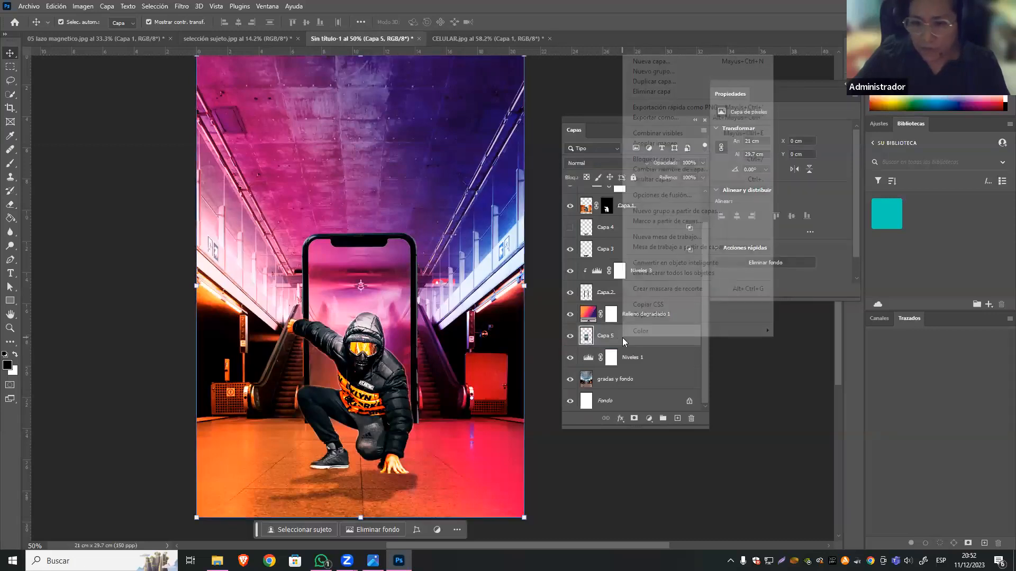
pyautogui.click(656, 82)
pyautogui.click(604, 156)
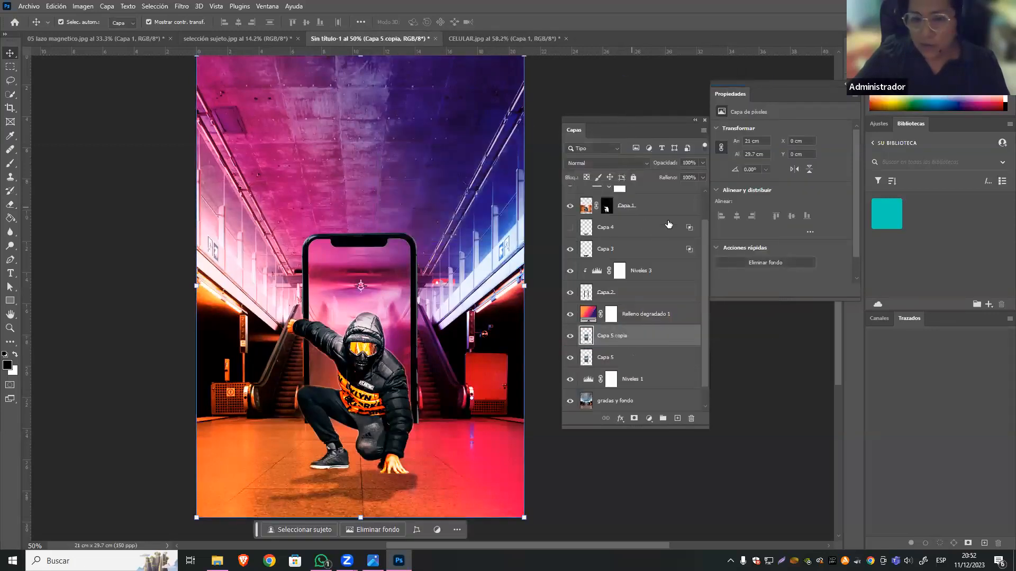
# Set Capa 5 copia to the Multiplicar blend mode at 42% opacity, and leave no layer selected.
pyautogui.click(644, 164)
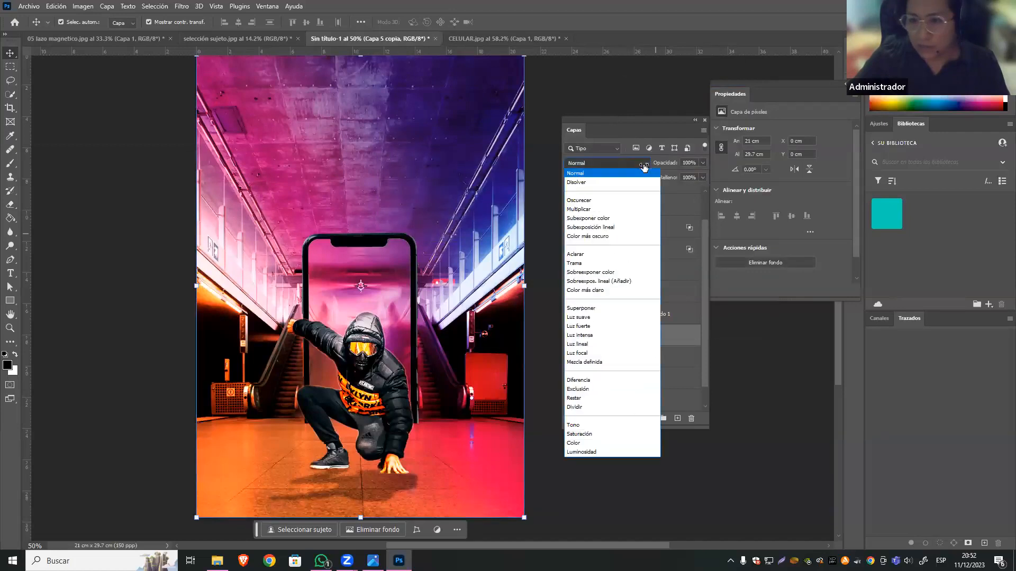
pyautogui.click(586, 209)
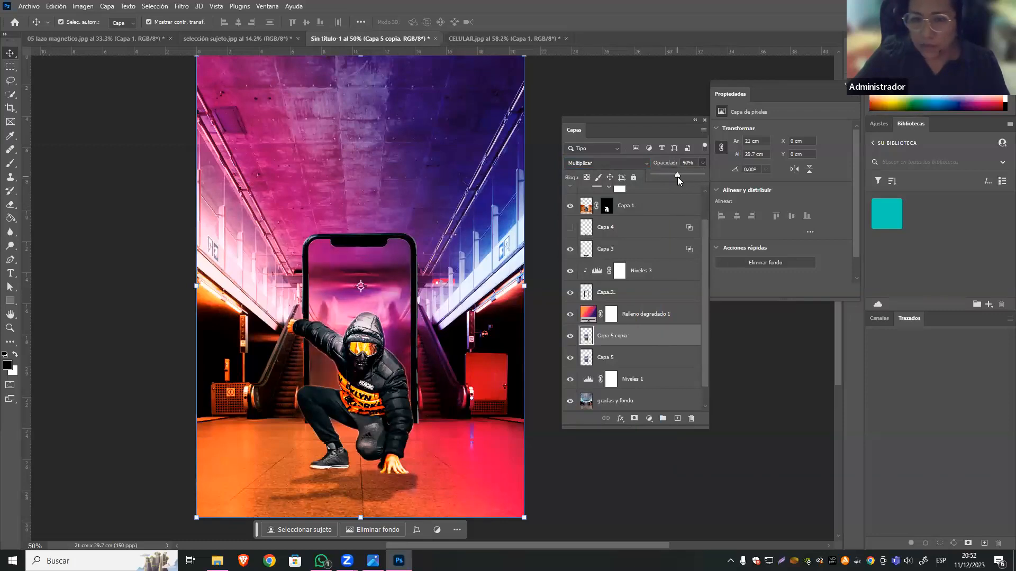
pyautogui.click(773, 362)
pyautogui.click(414, 212)
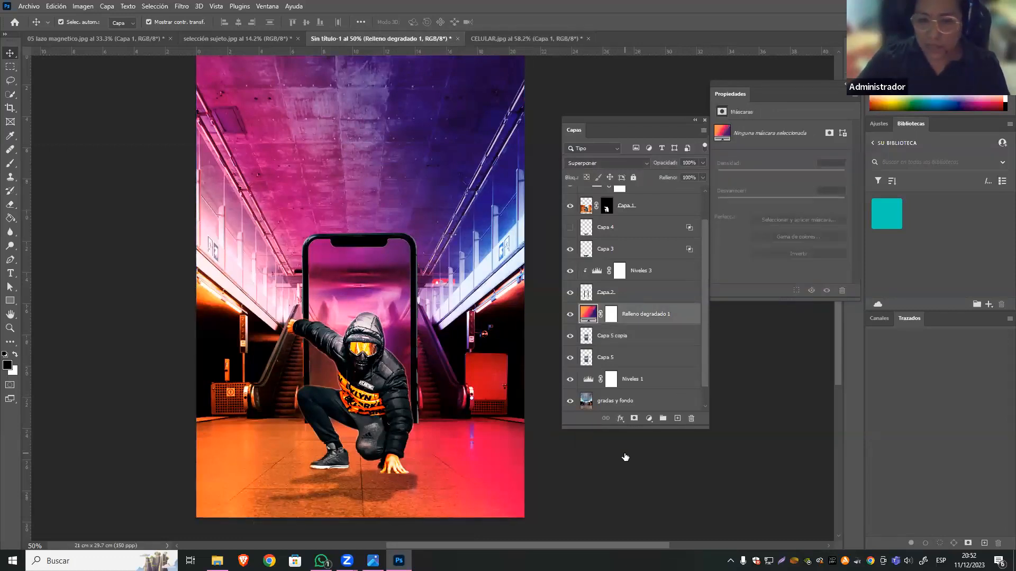
pyautogui.click(557, 450)
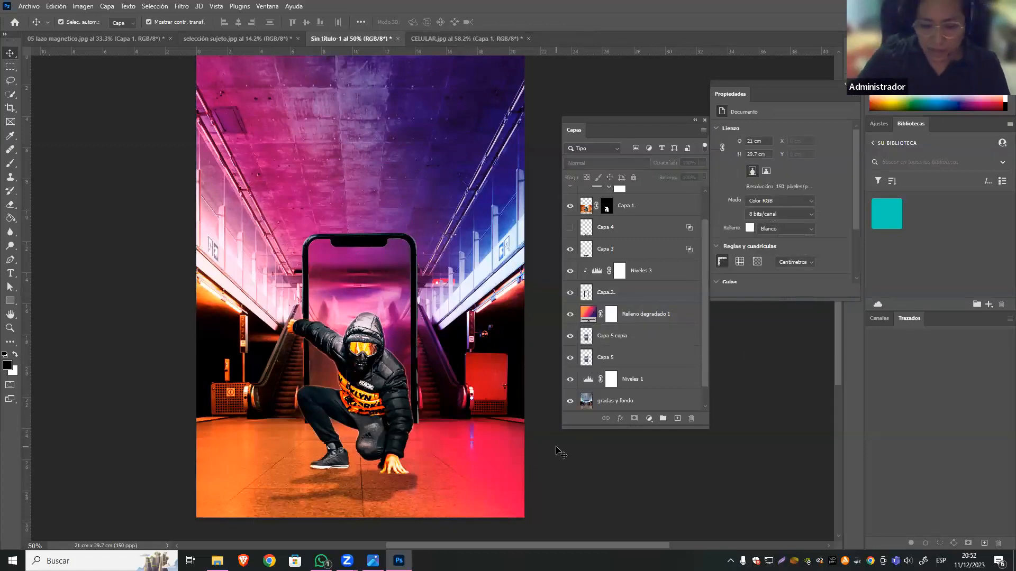
# Reduce the opacity of the Relleno degradado 1 layer to 78%.
pyautogui.hotkey('ctrl', '-')
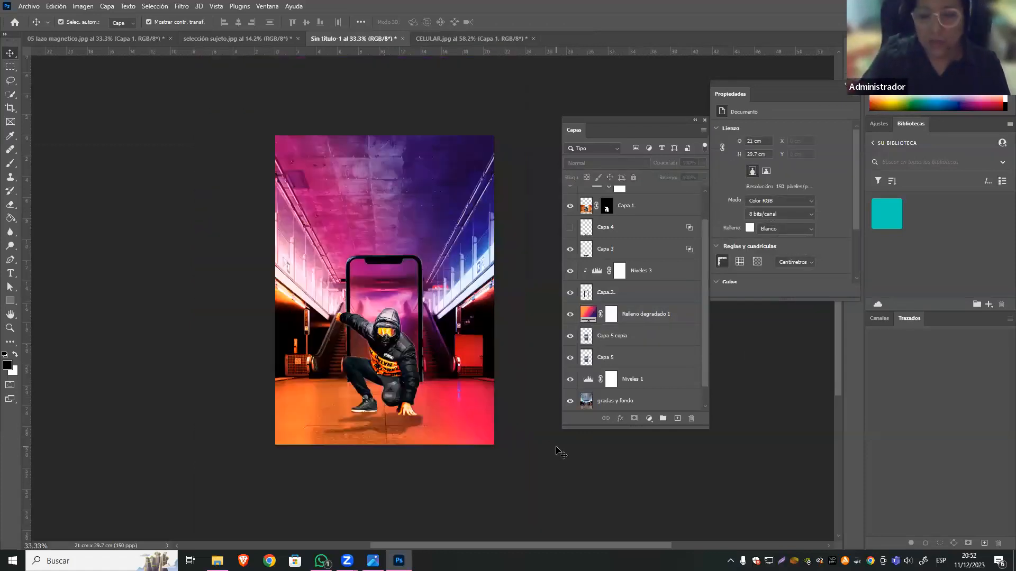
pyautogui.click(645, 314)
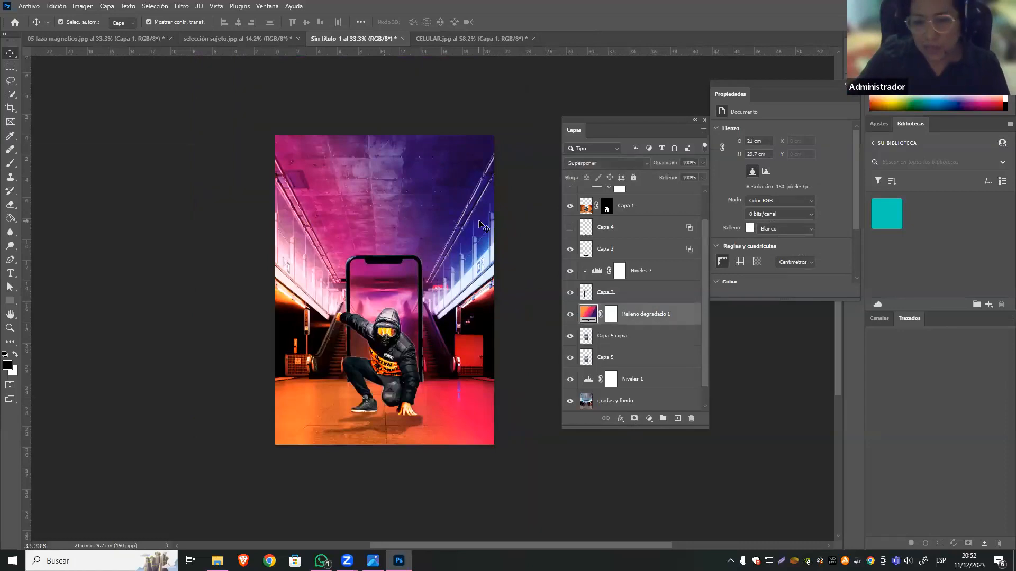
pyautogui.moveTo(691, 175); pyautogui.dragTo(688, 175)
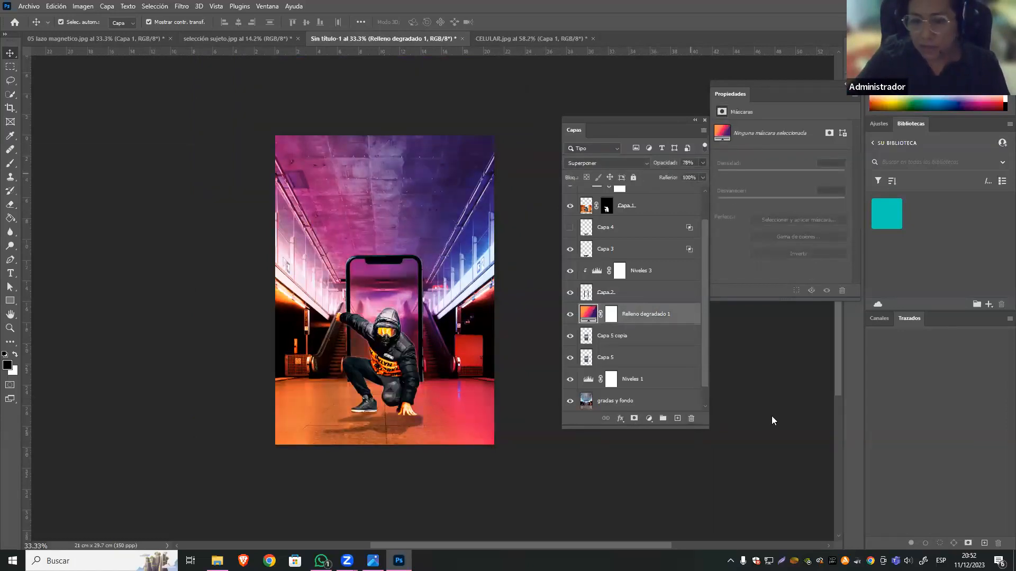
# Increase the opacity of the shadow layer on the floor beneath the crouching man.
pyautogui.click(413, 423)
pyautogui.click(702, 163)
pyautogui.moveTo(694, 176); pyautogui.dragTo(702, 177)
# Compare the floor shadow of Capa 4 with that of Capa 3, leaving only Capa 3 visible.
pyautogui.click(570, 226)
pyautogui.click(570, 249)
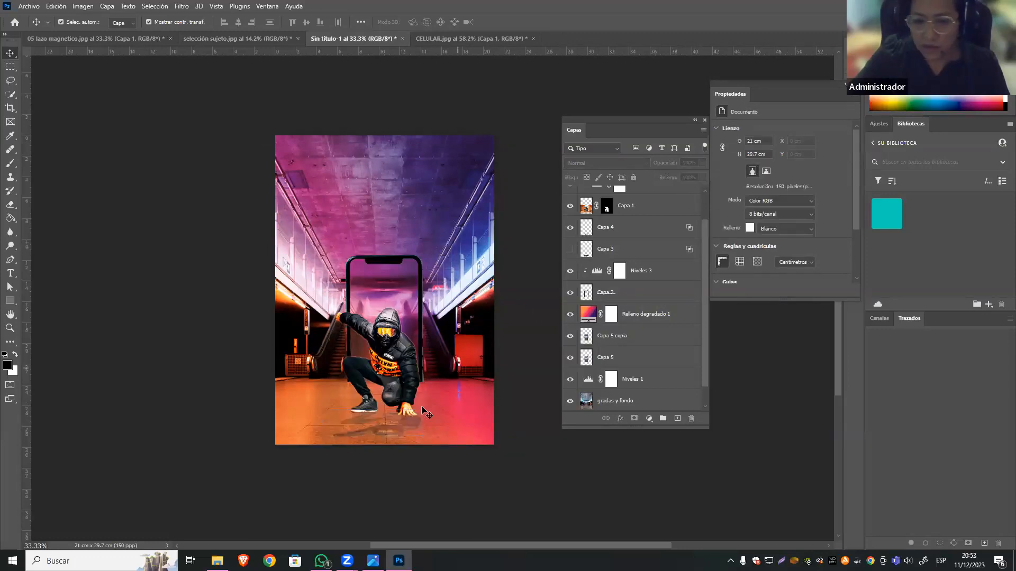
pyautogui.click(630, 227)
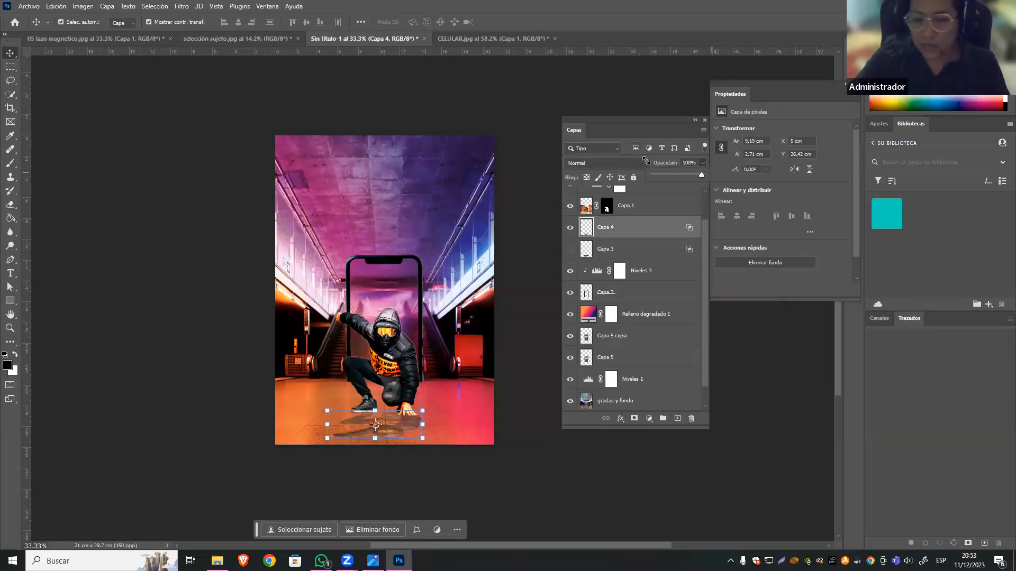
pyautogui.click(435, 479)
pyautogui.click(569, 227)
pyautogui.click(571, 253)
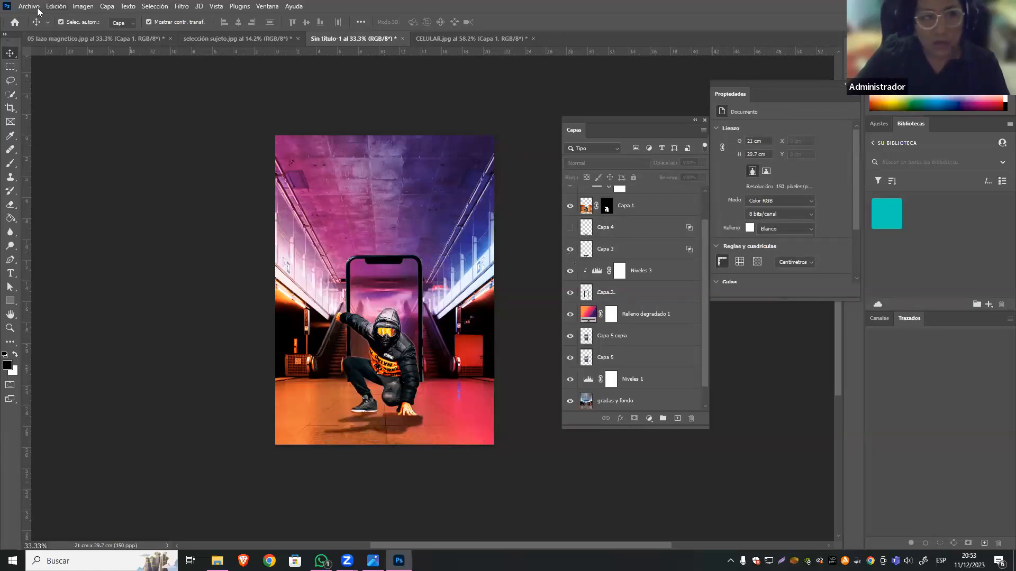
# Save the poster as a Photoshop file named PRÁCTICA 3 in the IMÁGENES folder, with maximum compatibility on.
pyautogui.hotkey('ctrl', 'shift', 's')
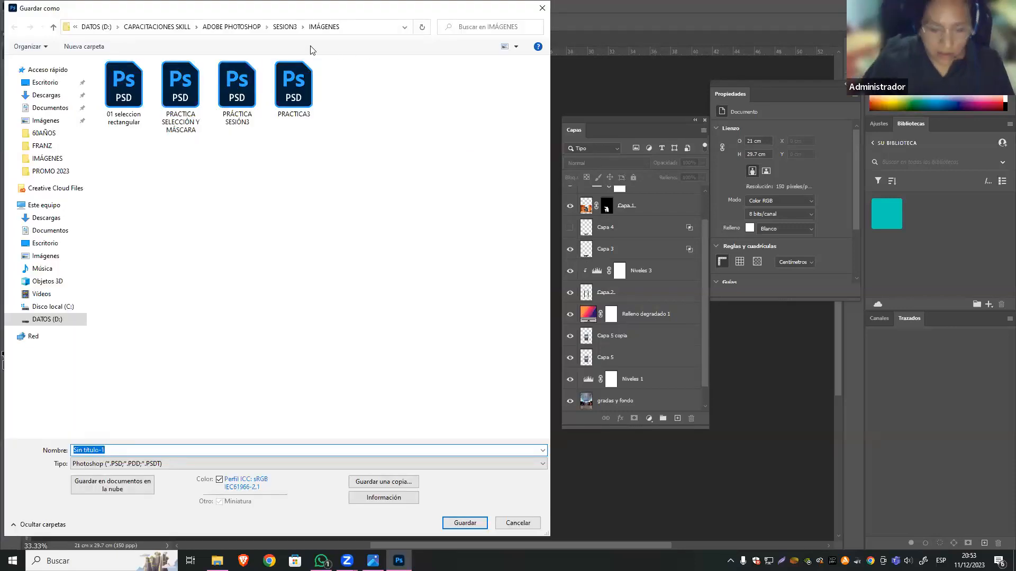
pyautogui.press('BackSpace')
pyautogui.write('PR+ACTOCA')
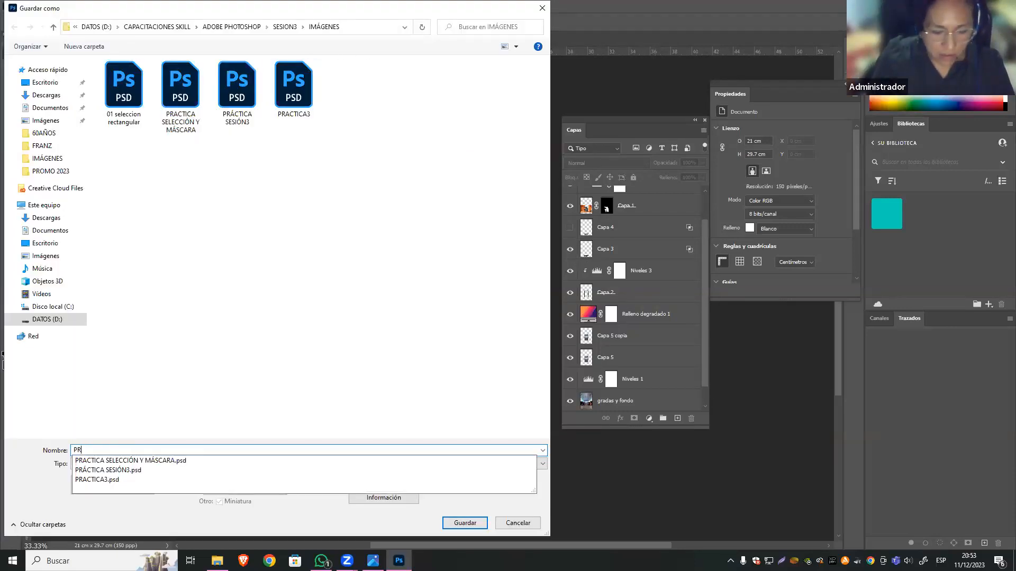
pyautogui.press('BackSpace')
pyautogui.press('BackSpace')
pyautogui.press('BackSpace')
pyautogui.press('BackSpace')
pyautogui.press('BackSpace')
pyautogui.press('BackSpace')
pyautogui.write('PRÁC')
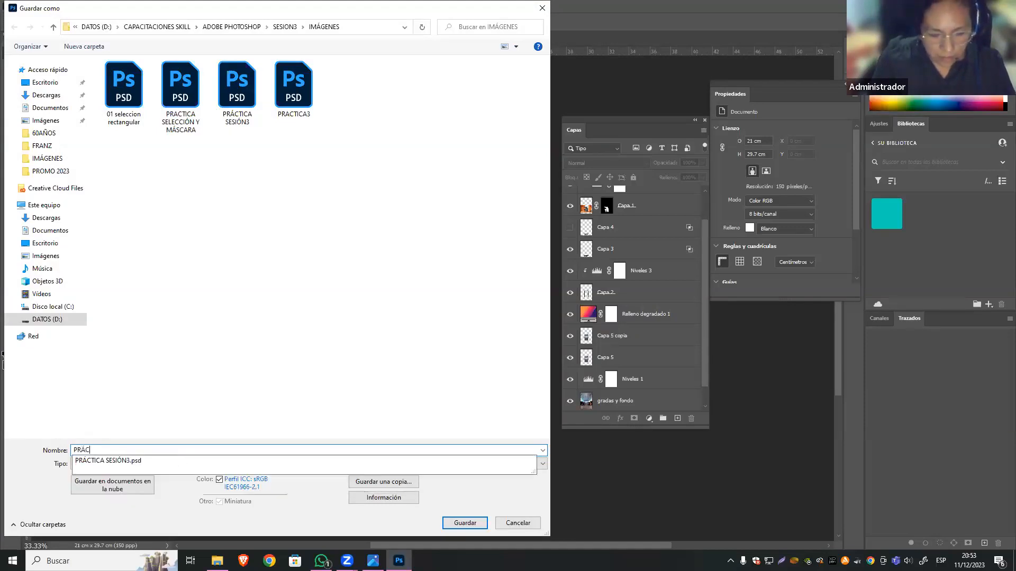
pyautogui.write('TICA 3')
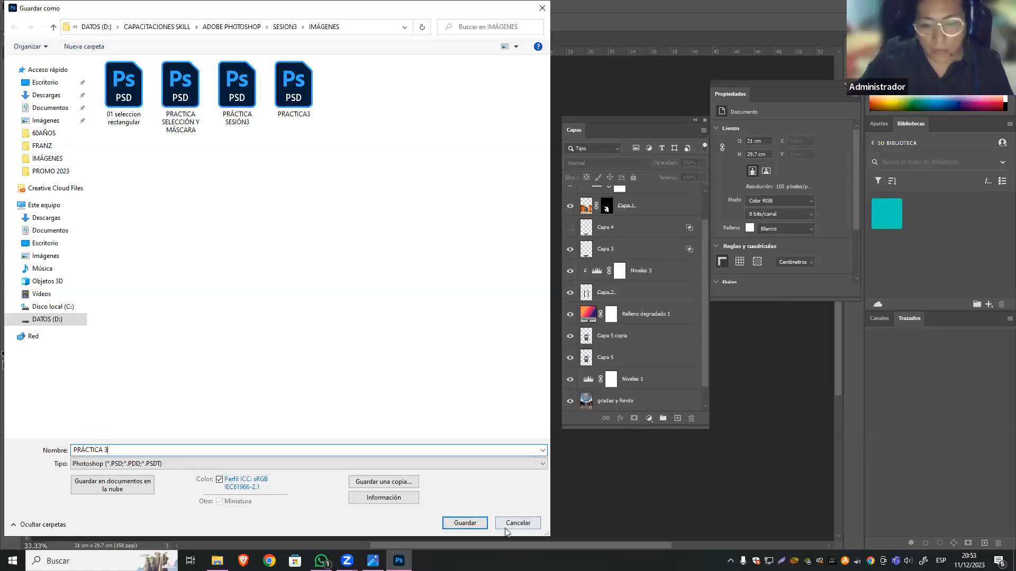
pyautogui.click(475, 522)
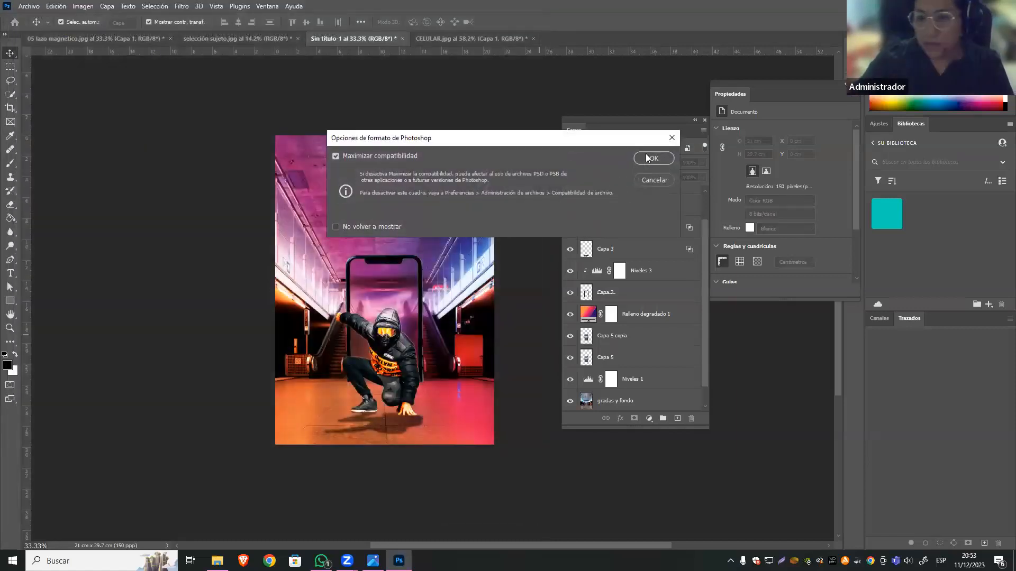
pyautogui.click(648, 158)
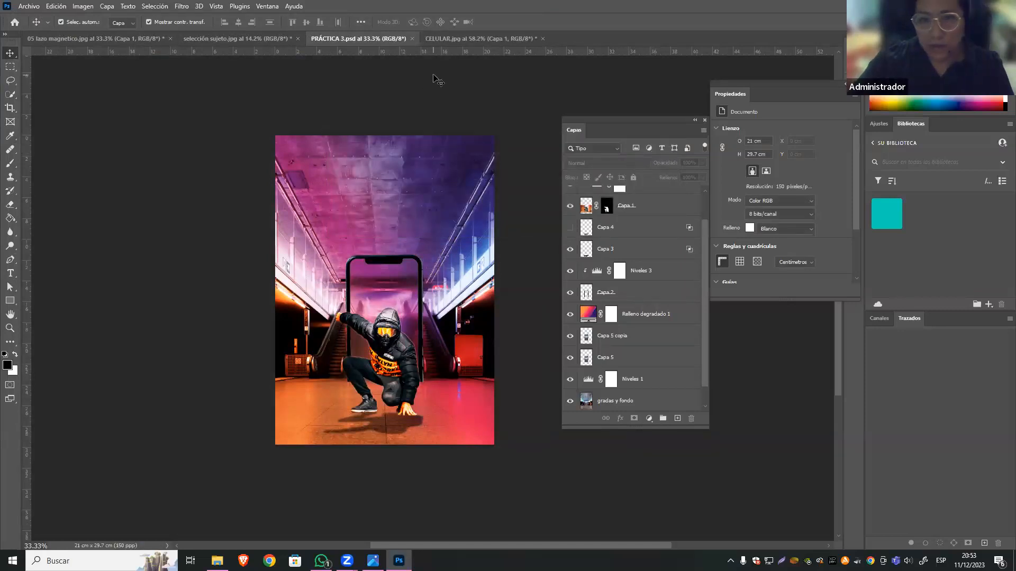
# Export the poster as a JPG named PRÁCTICA 3 into the IMÁGENES folder.
pyautogui.click(30, 7)
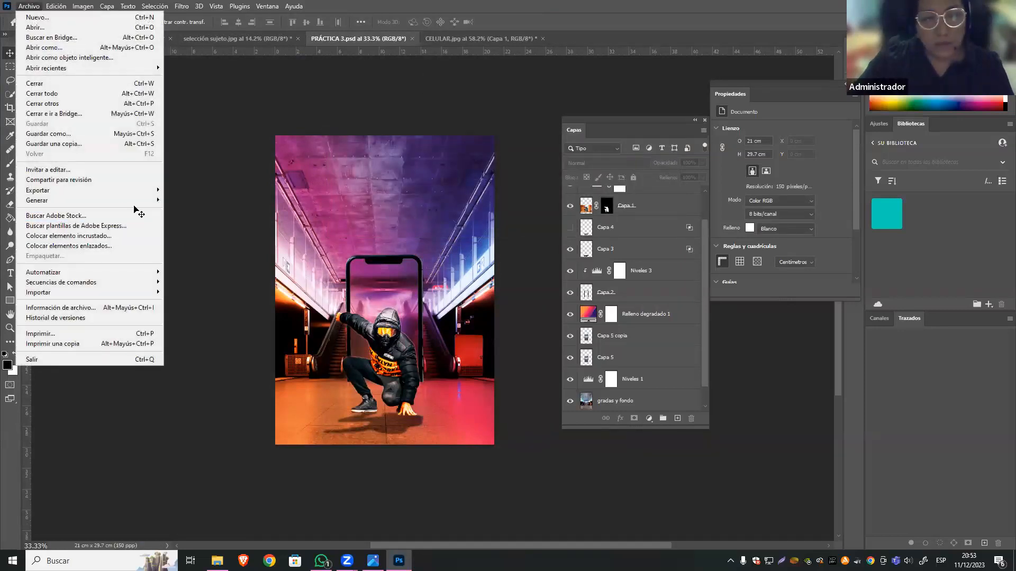
pyautogui.moveTo(155, 190)
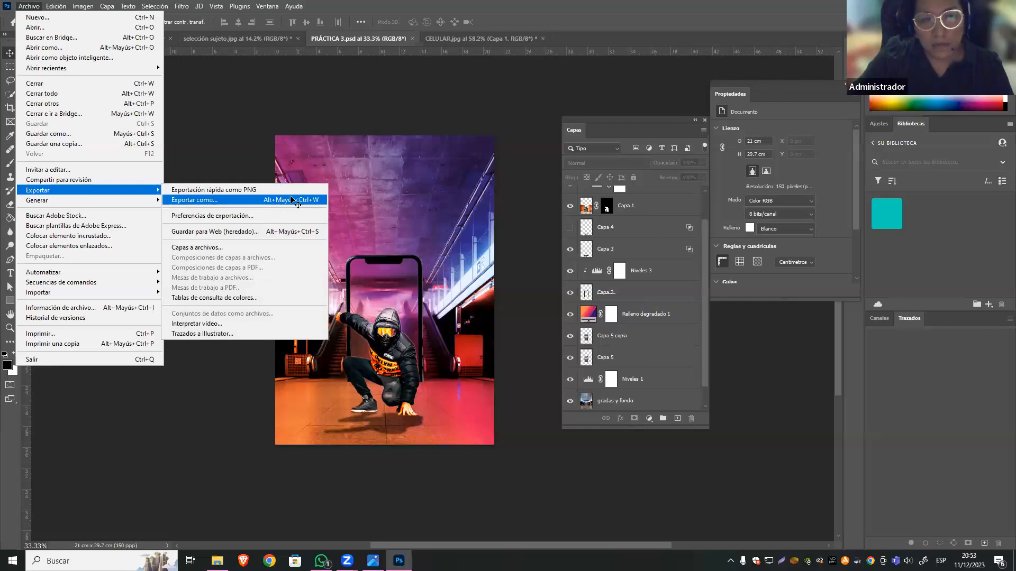
pyautogui.click(218, 201)
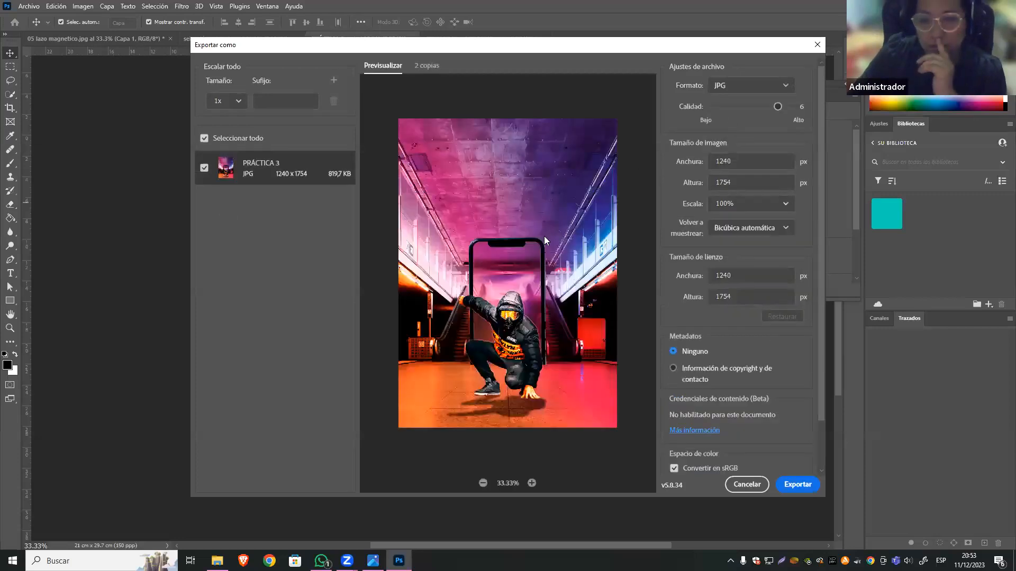
pyautogui.click(771, 86)
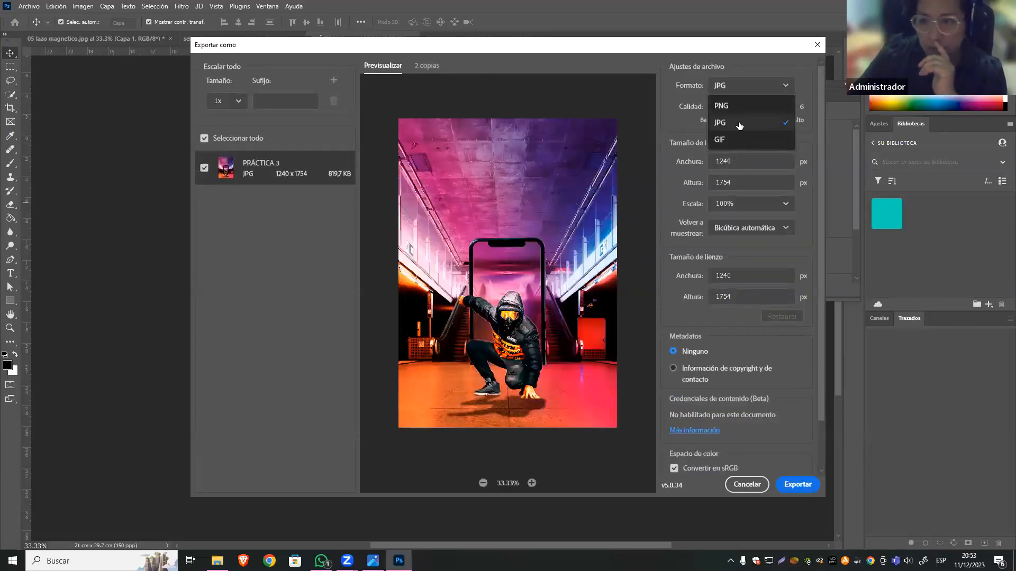
pyautogui.click(737, 122)
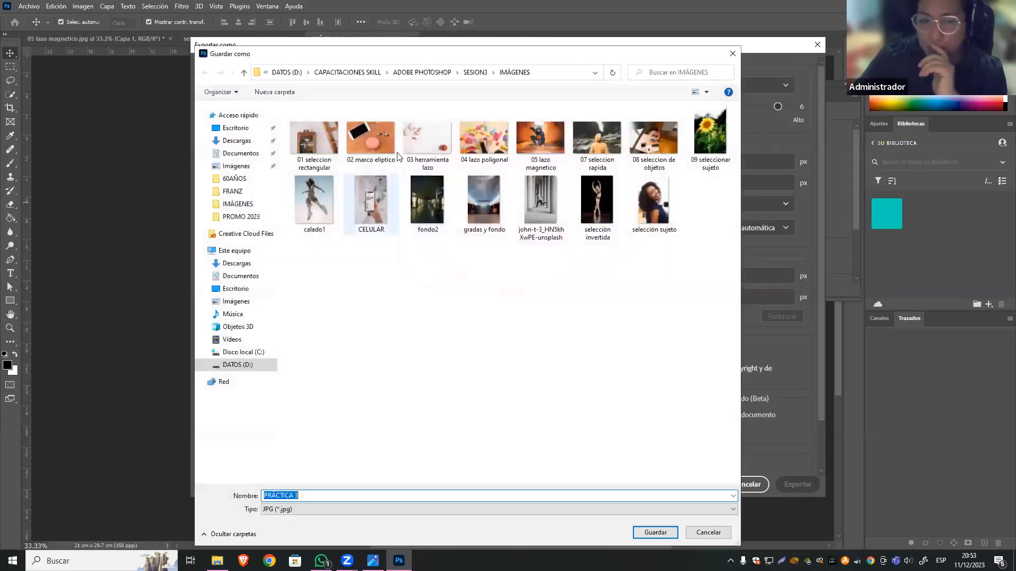
pyautogui.click(656, 535)
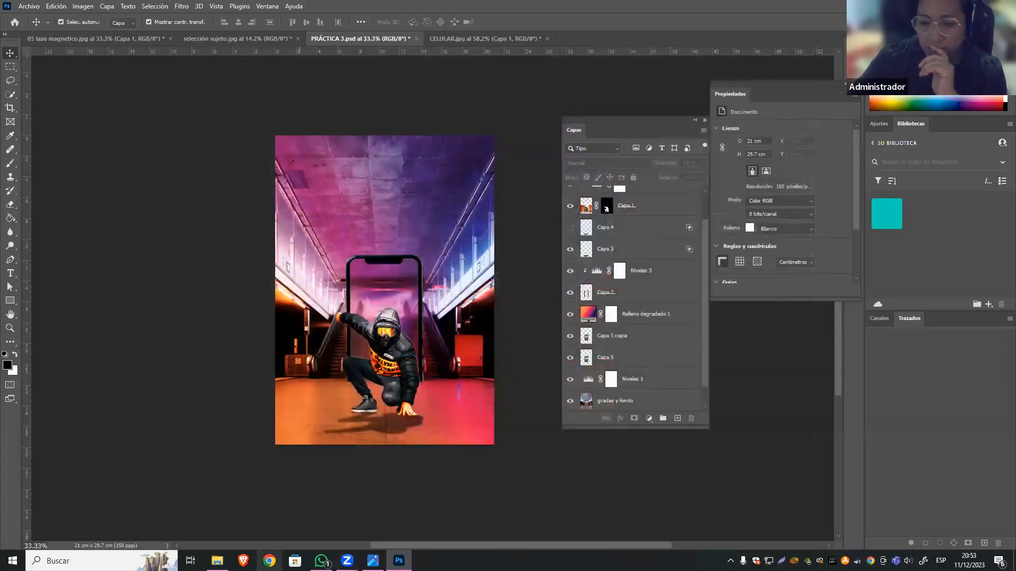
# View the exported PRÁCTICA 3 JPG at full screen from the IMÁGENES folder, and return to Photoshop.
pyautogui.click(217, 561)
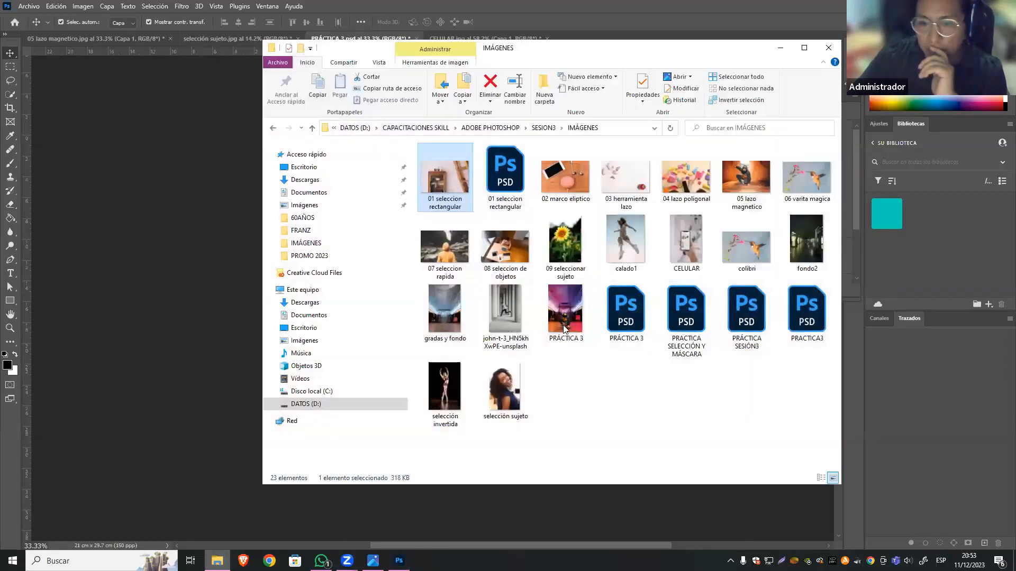
pyautogui.click(563, 324)
pyautogui.doubleClick(563, 325)
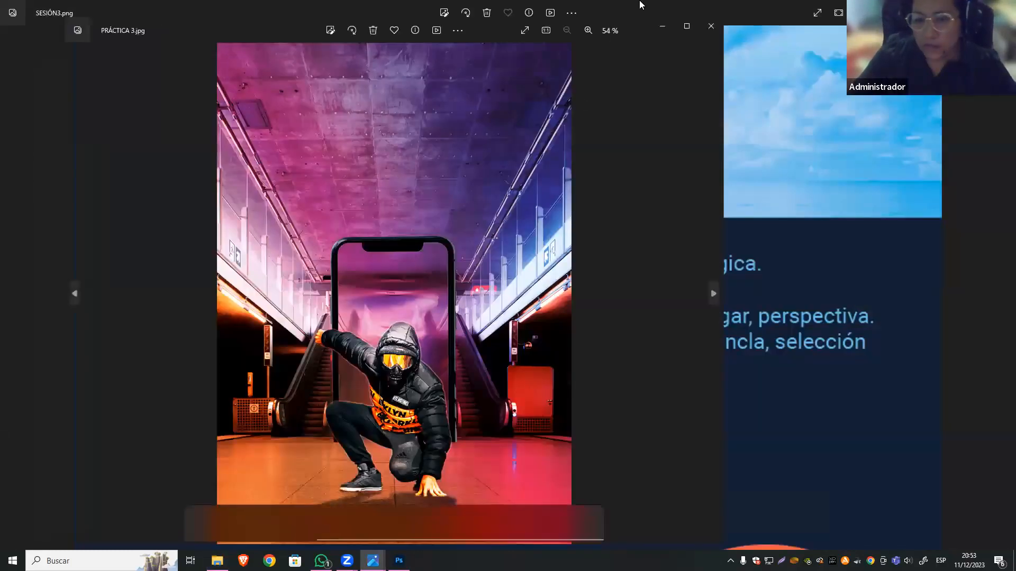
pyautogui.click(525, 29)
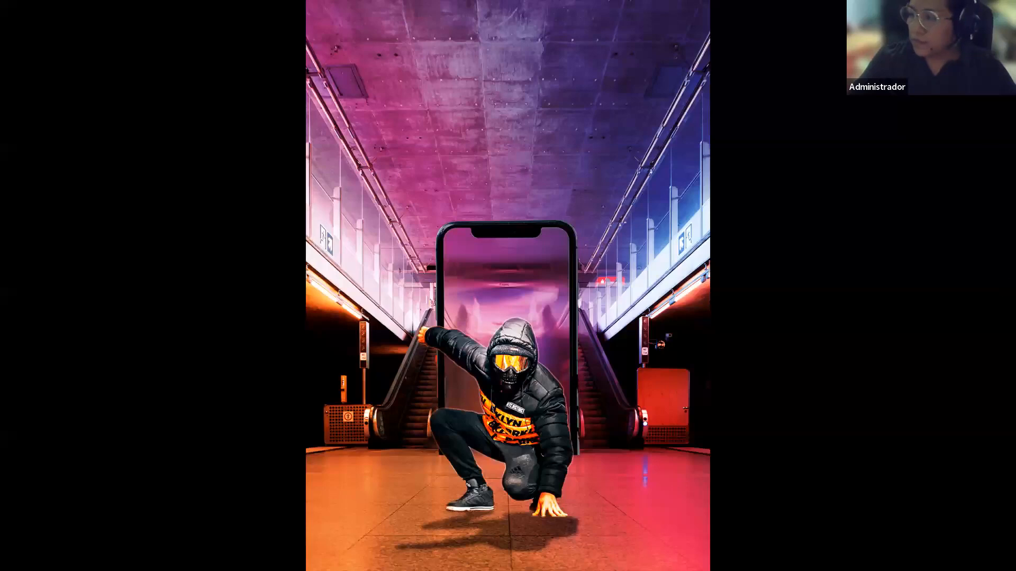
pyautogui.press('Escape')
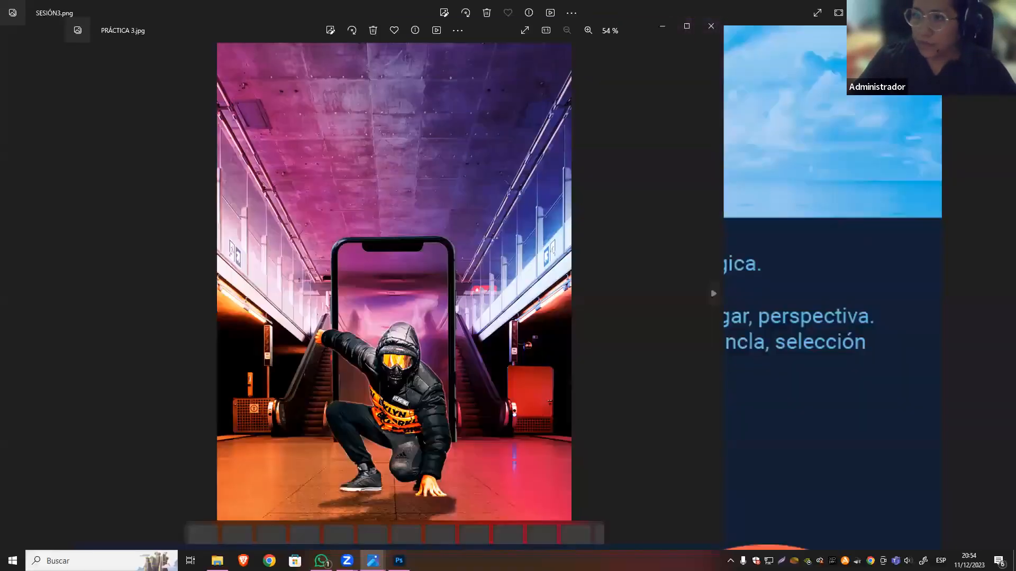
pyautogui.click(956, 9)
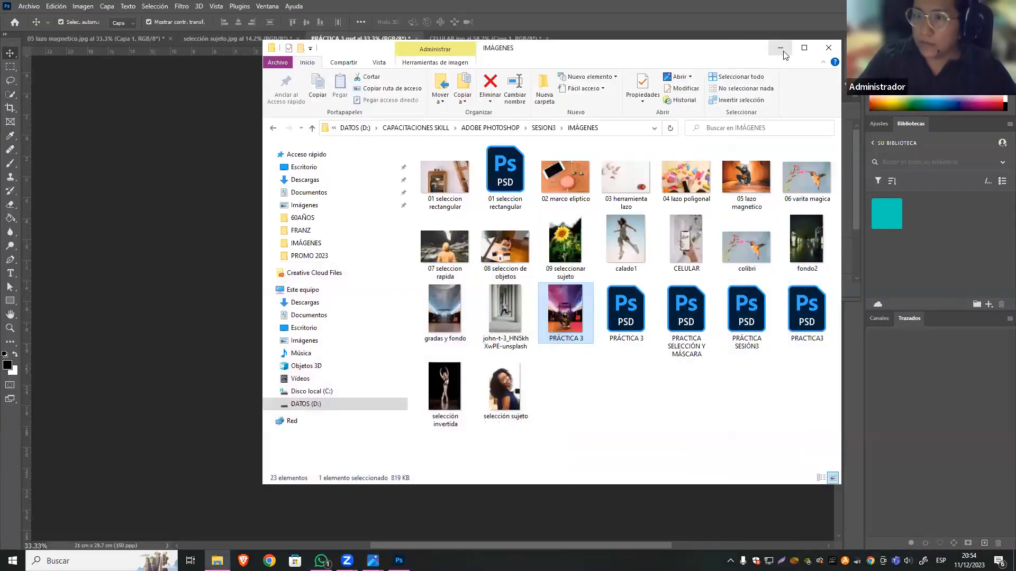
pyautogui.click(780, 47)
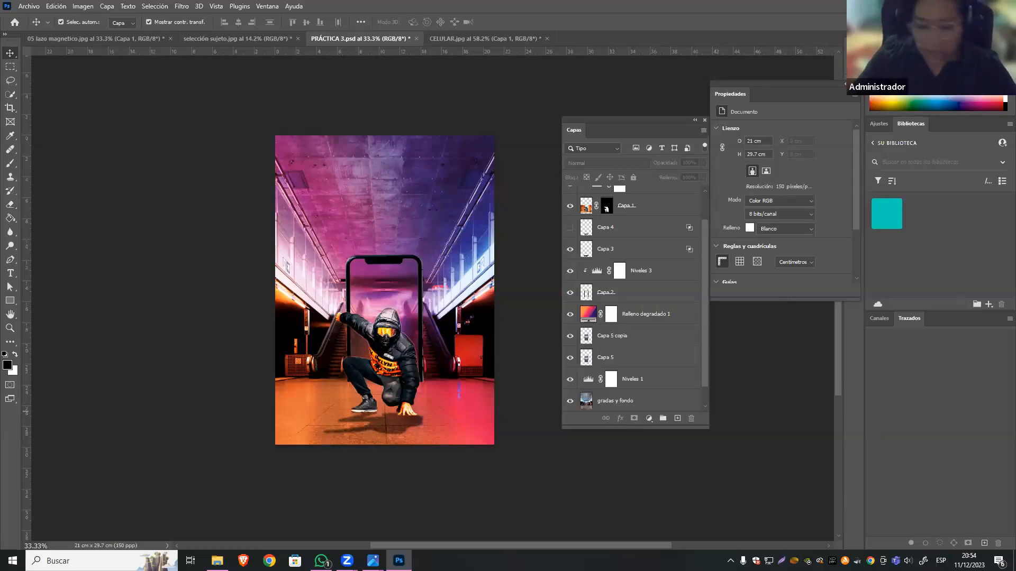
# Review the SESIÓN3.png topic list and the contents of the IMÁGENES folder, and return to Photoshop.
pyautogui.moveTo(372, 561)
pyautogui.click(340, 497)
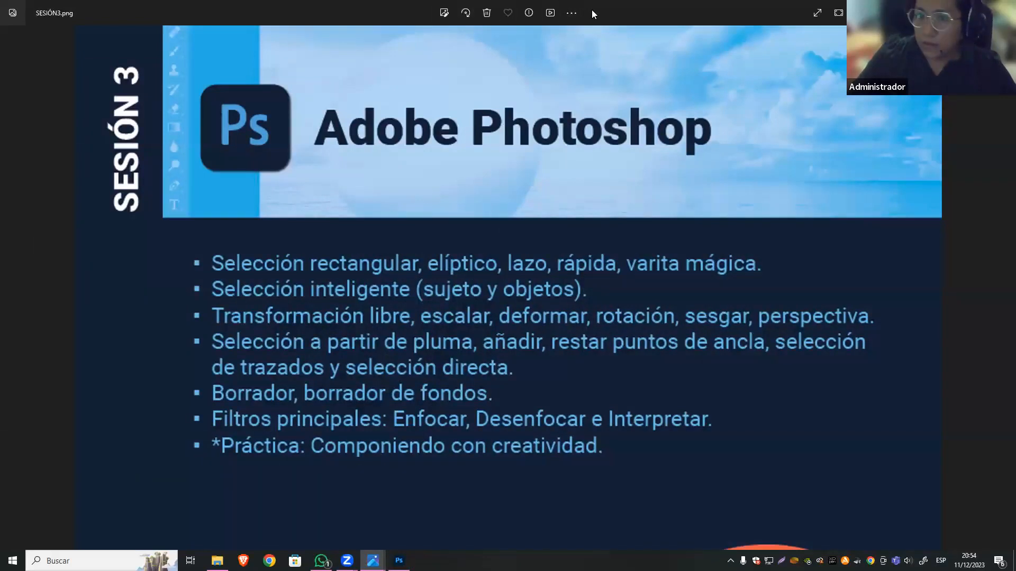
pyautogui.click(954, 9)
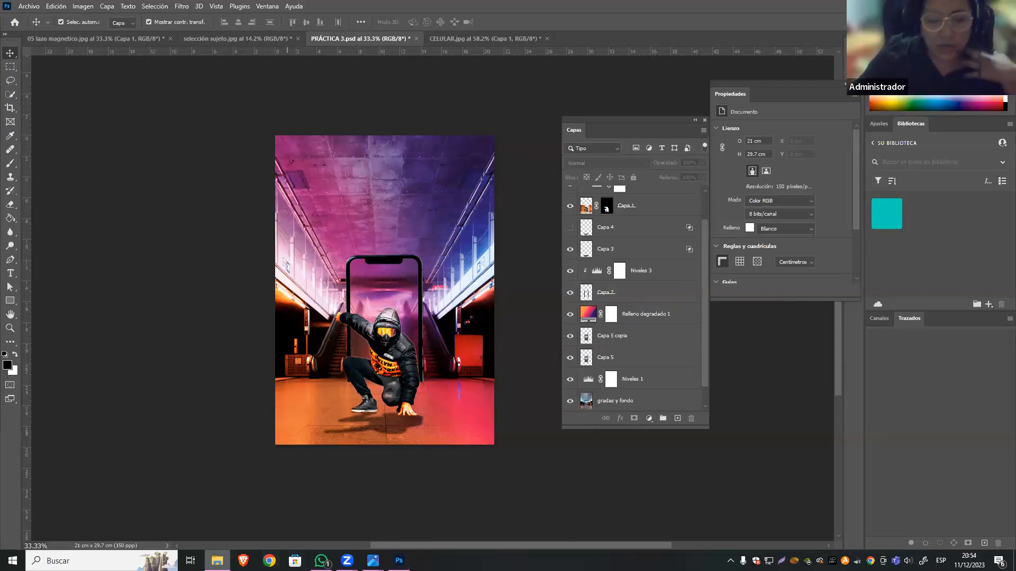
pyautogui.click(217, 561)
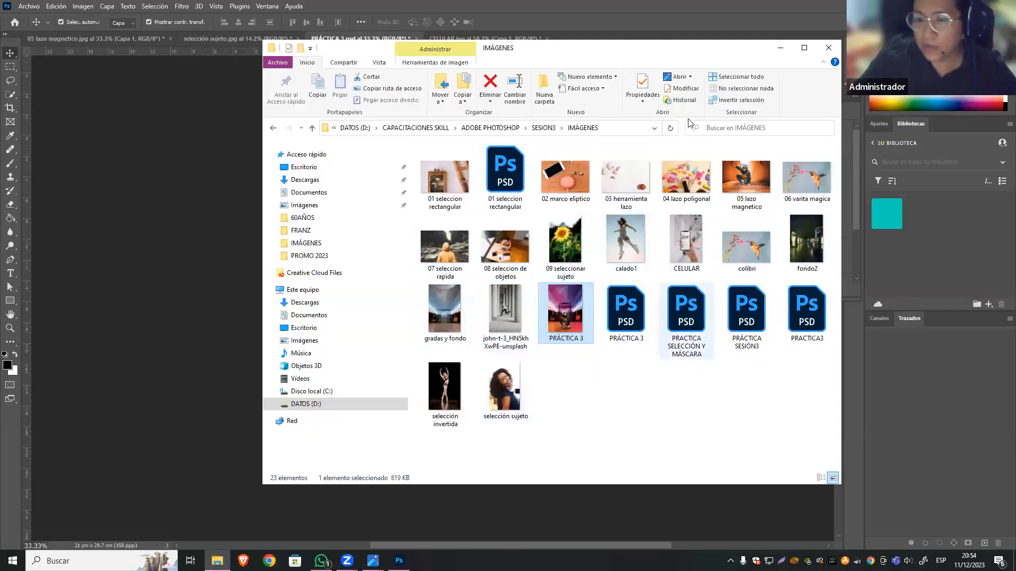
pyautogui.click(779, 49)
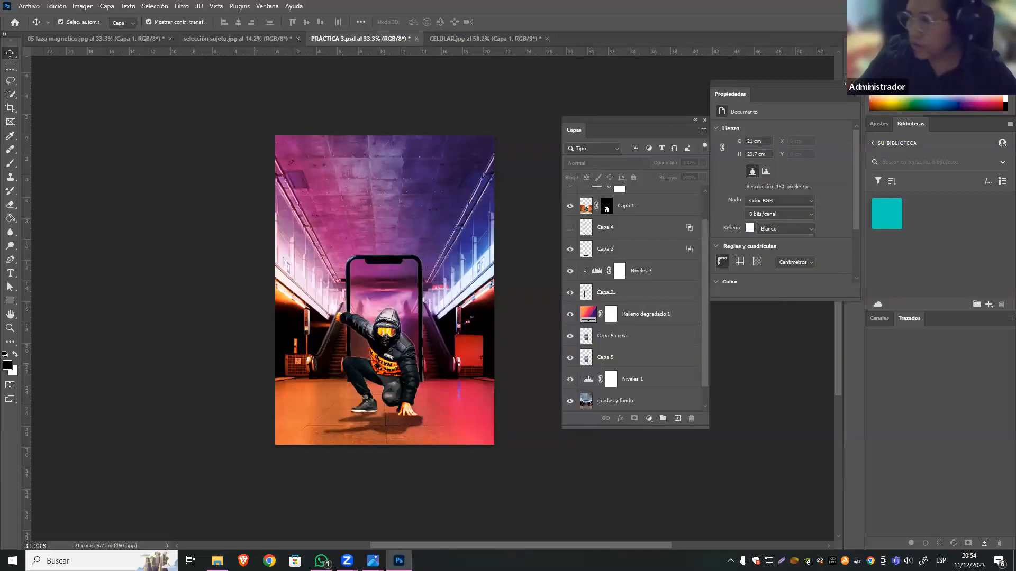
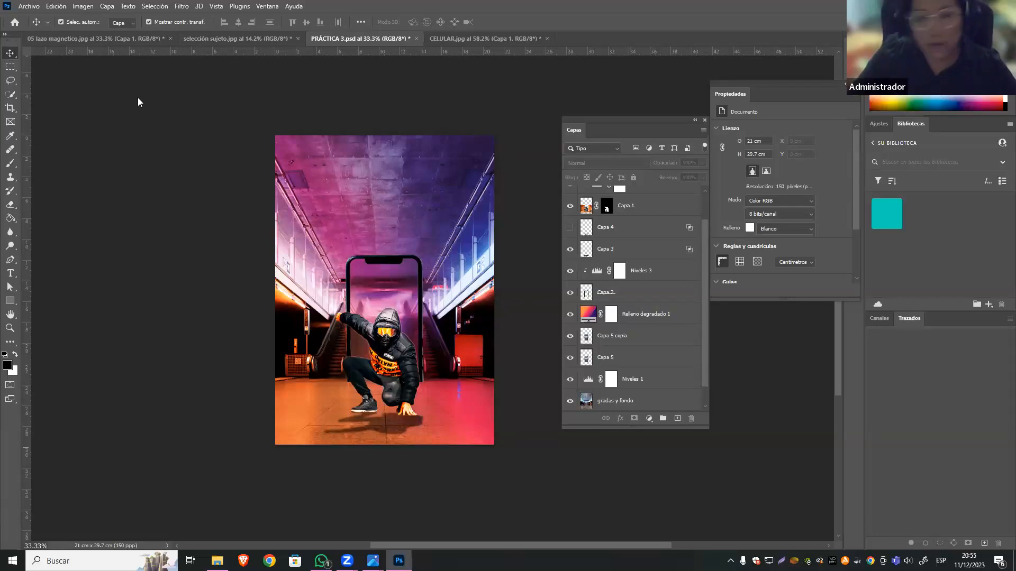
# Select the man's overlay layer Capa 6 in the PRÁCTICA 3 poster and hide it.
pyautogui.click(443, 37)
pyautogui.click(393, 37)
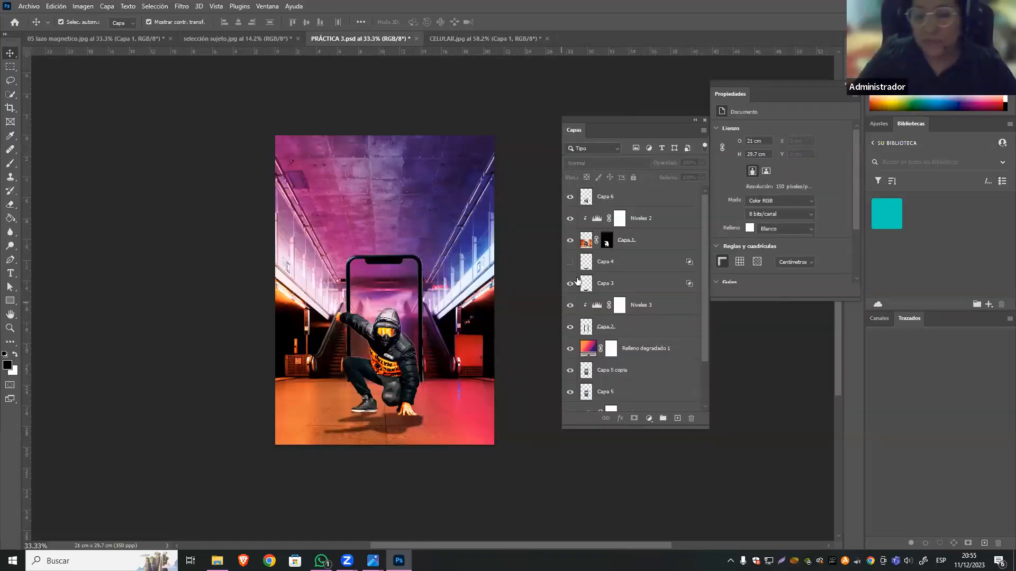
pyautogui.click(388, 326)
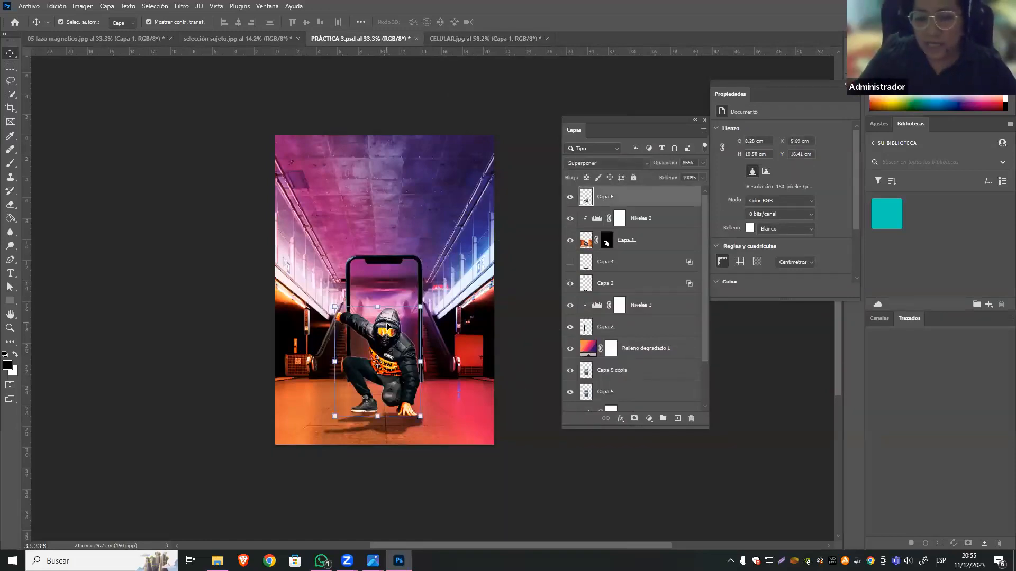
pyautogui.click(570, 199)
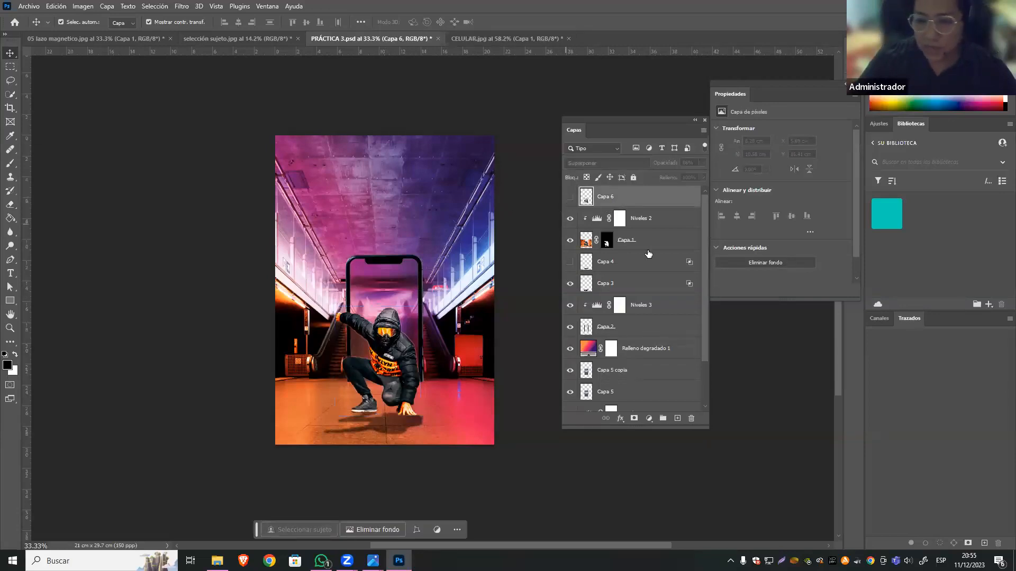
# Load Capa 1's mask as a selection, copy the man onto a new layer, and place that layer at the top of the stack.
pyautogui.click(605, 245)
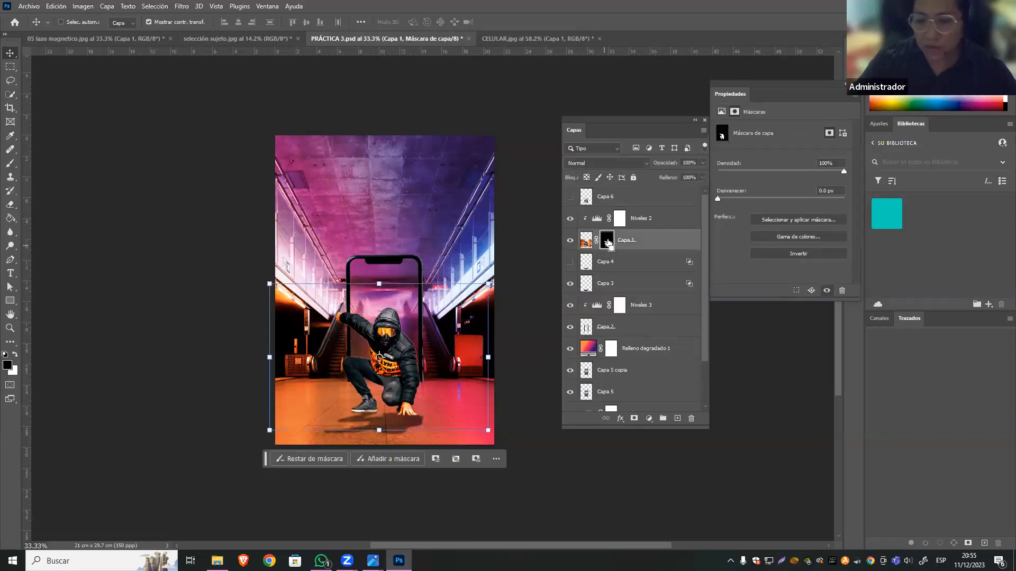
pyautogui.keyDown('ctrl'); pyautogui.click(607, 242); pyautogui.keyUp('ctrl')
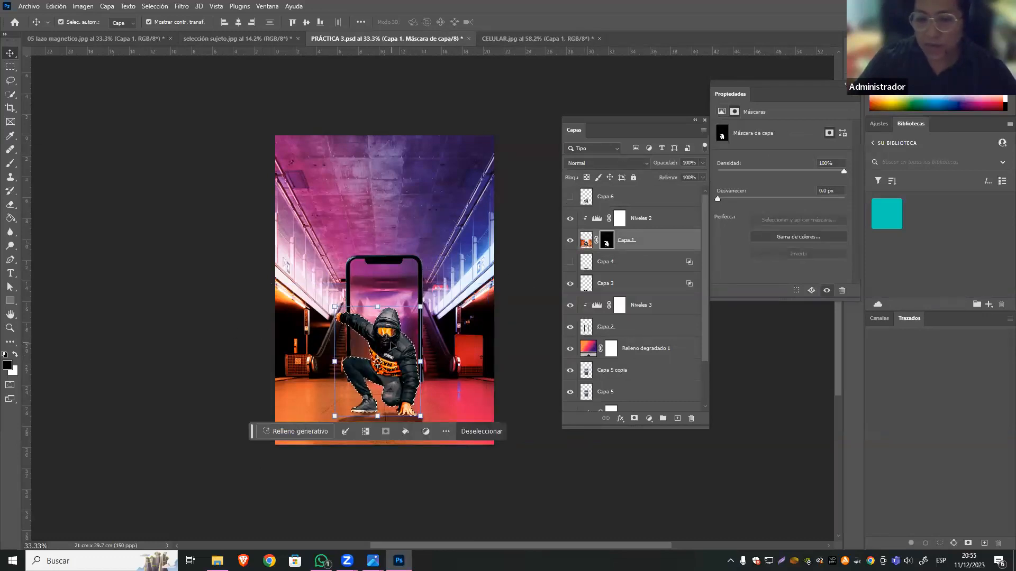
pyautogui.click(585, 242)
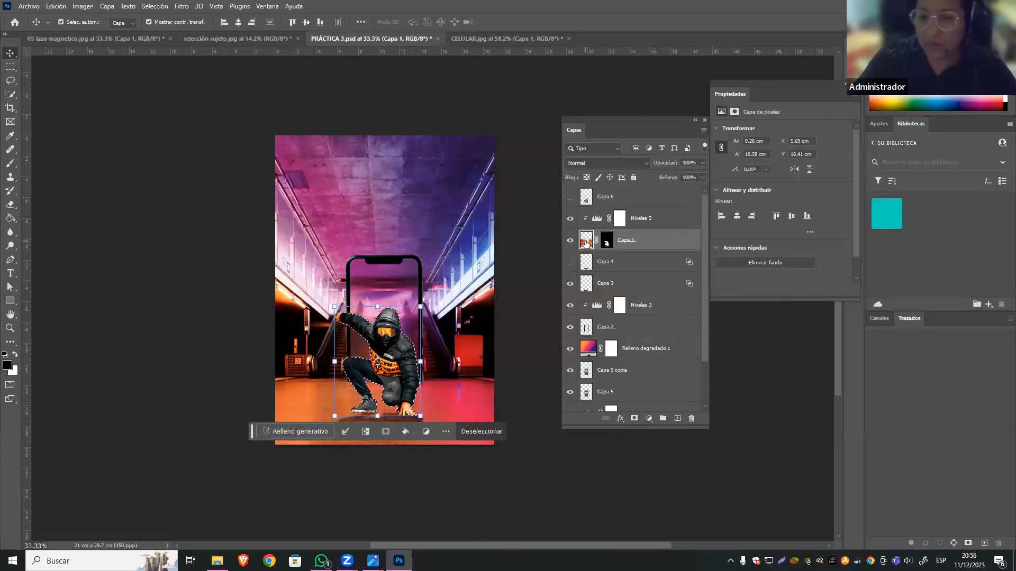
pyautogui.click(80, 5)
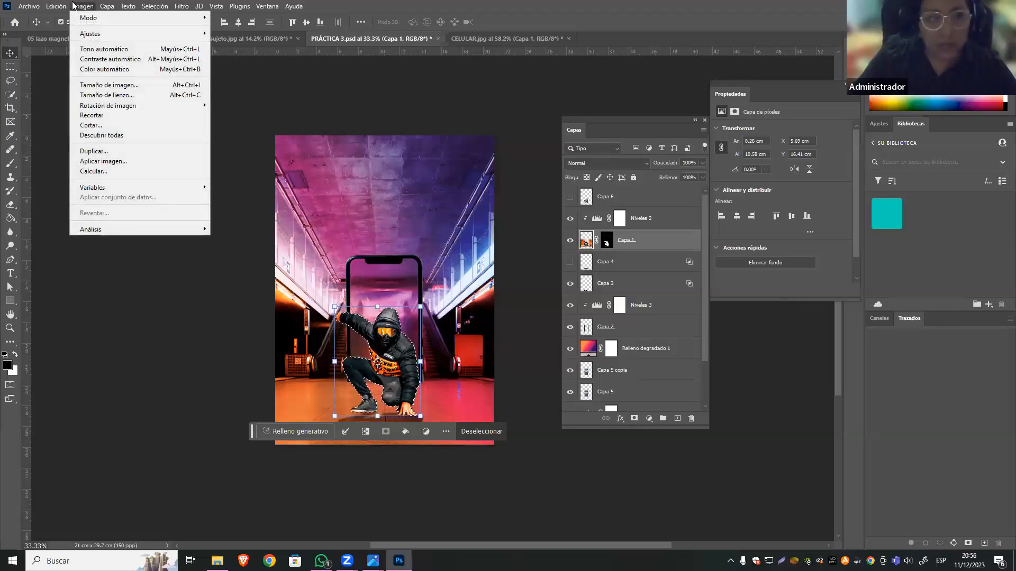
pyautogui.click(57, 8)
pyautogui.click(56, 7)
pyautogui.click(75, 97)
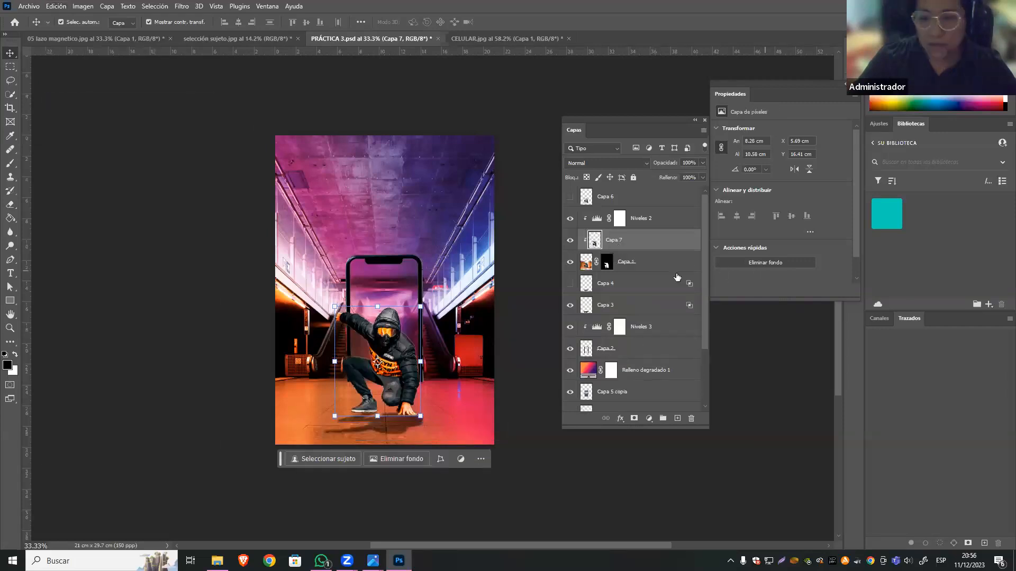
pyautogui.moveTo(589, 241); pyautogui.dragTo(631, 194)
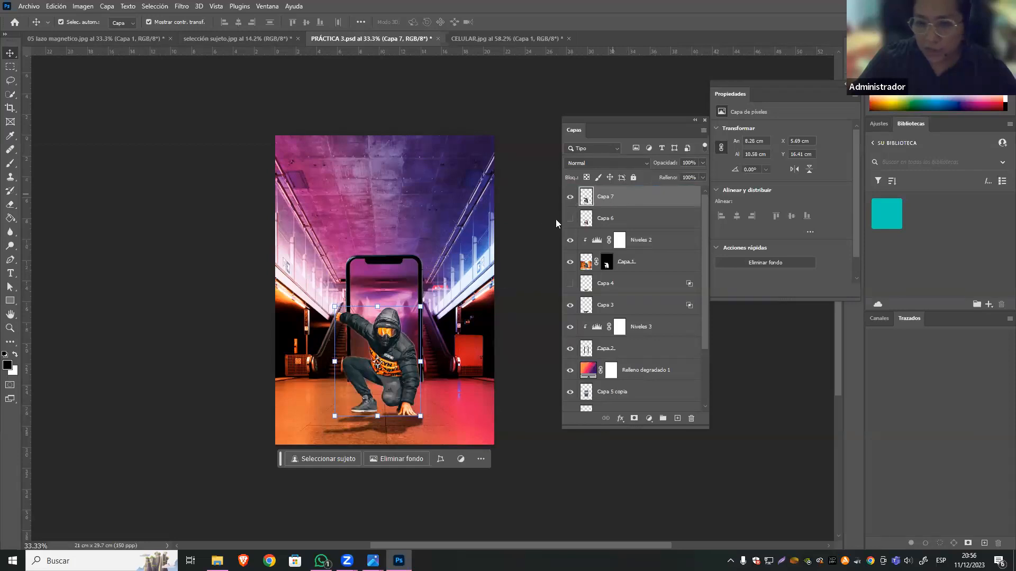
# Try moving the copied man up the canvas as a test, and undo each move.
pyautogui.moveTo(431, 399); pyautogui.dragTo(418, 280)
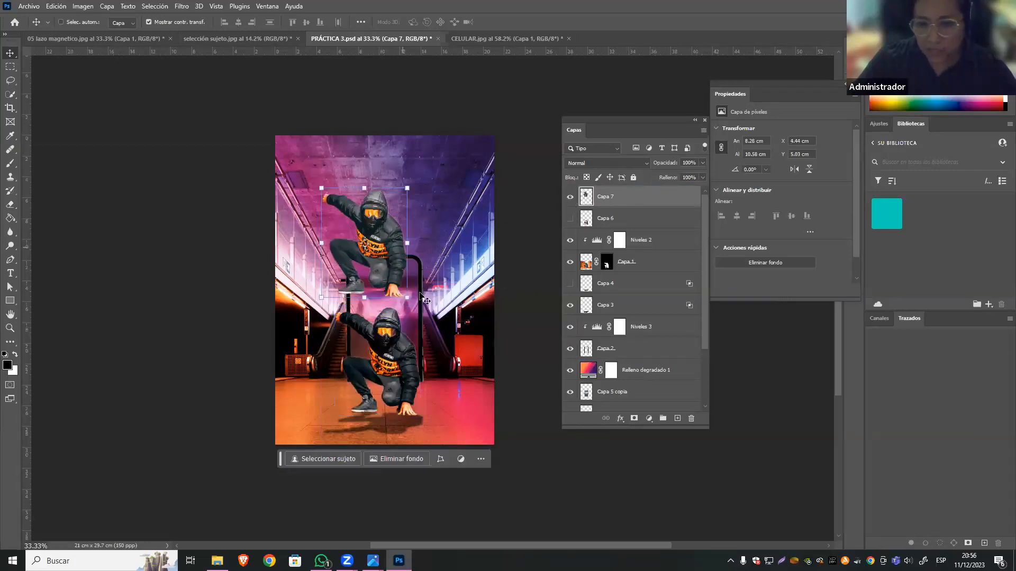
pyautogui.hotkey('ctrl', 'z')
pyautogui.moveTo(390, 331); pyautogui.dragTo(377, 242)
pyautogui.hotkey('ctrl', 'z')
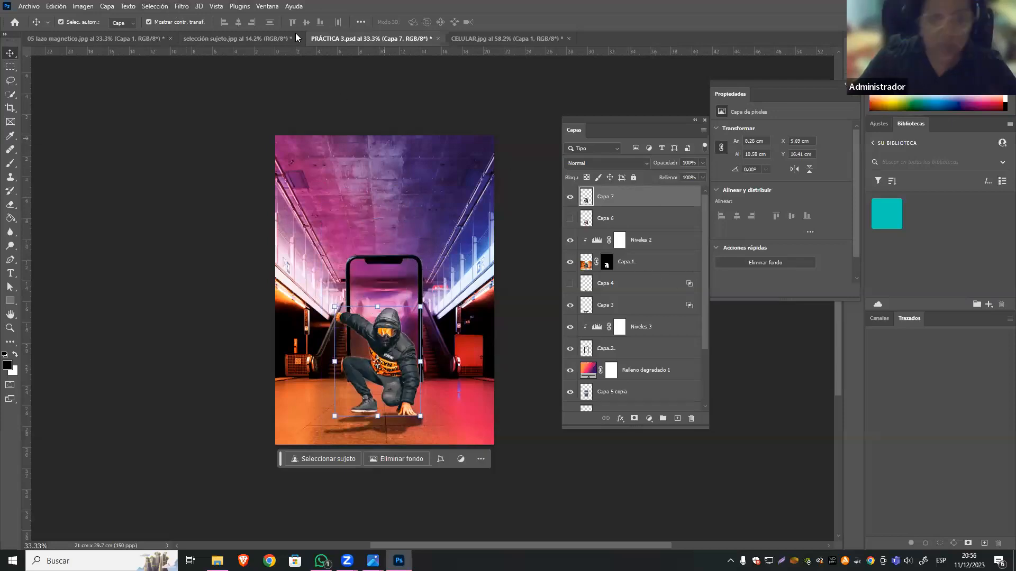
# Apply the Destello filter near the copied man's head with 194% brightness and the Objetivo fijo de película lens type.
pyautogui.click(182, 6)
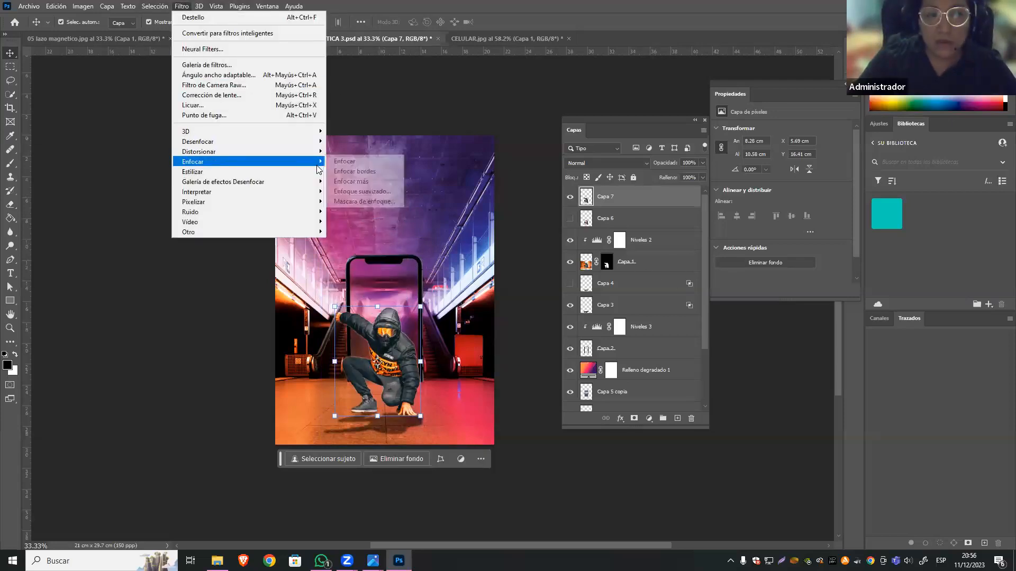
pyautogui.moveTo(318, 192)
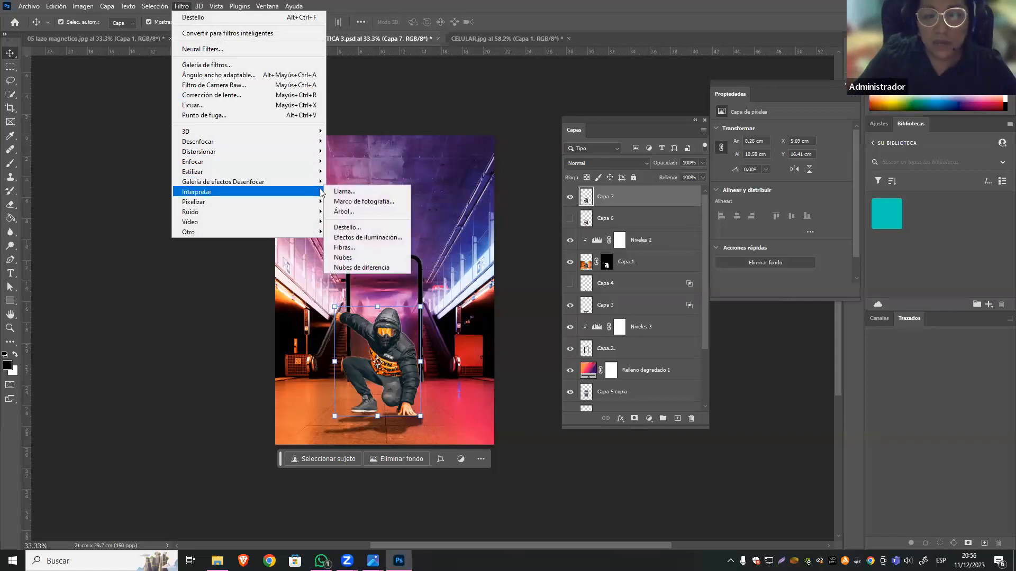
pyautogui.click(347, 227)
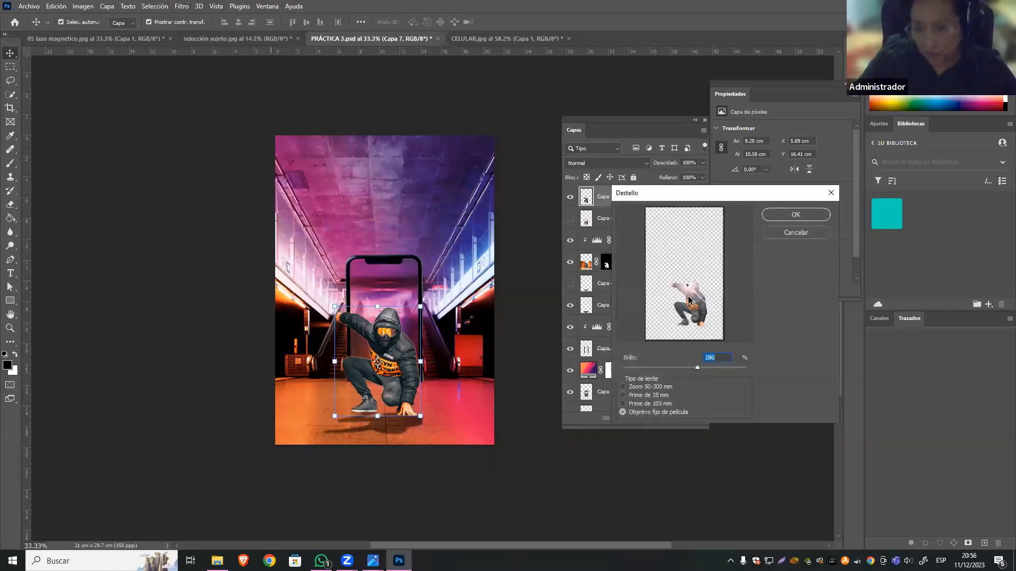
pyautogui.moveTo(687, 286)
pyautogui.mouseDown()
pyautogui.moveTo(700, 306)
pyautogui.moveTo(678, 293)
pyautogui.moveTo(699, 320)
pyautogui.moveTo(650, 246)
pyautogui.moveTo(686, 289)
pyautogui.mouseUp()
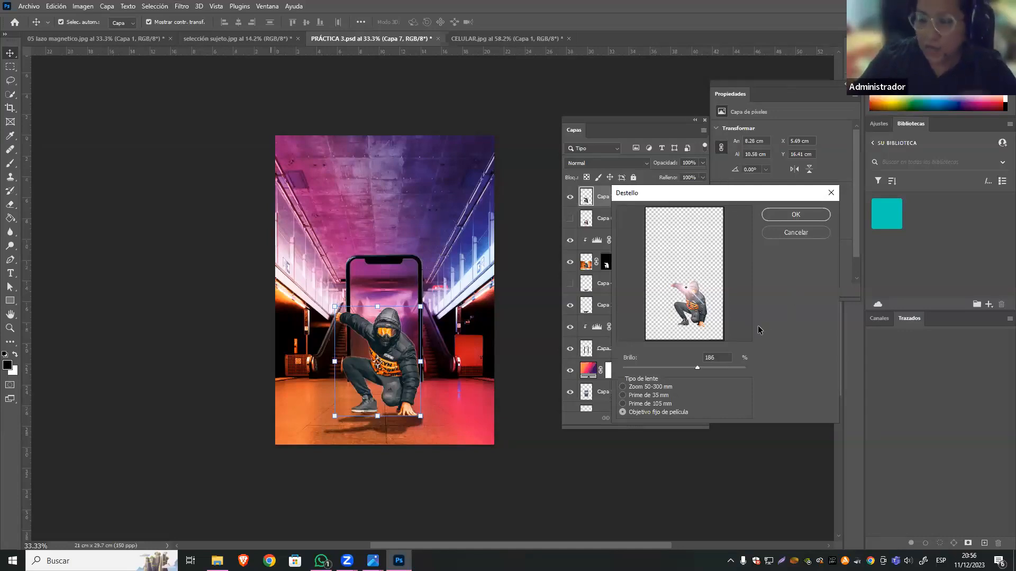
pyautogui.click(623, 387)
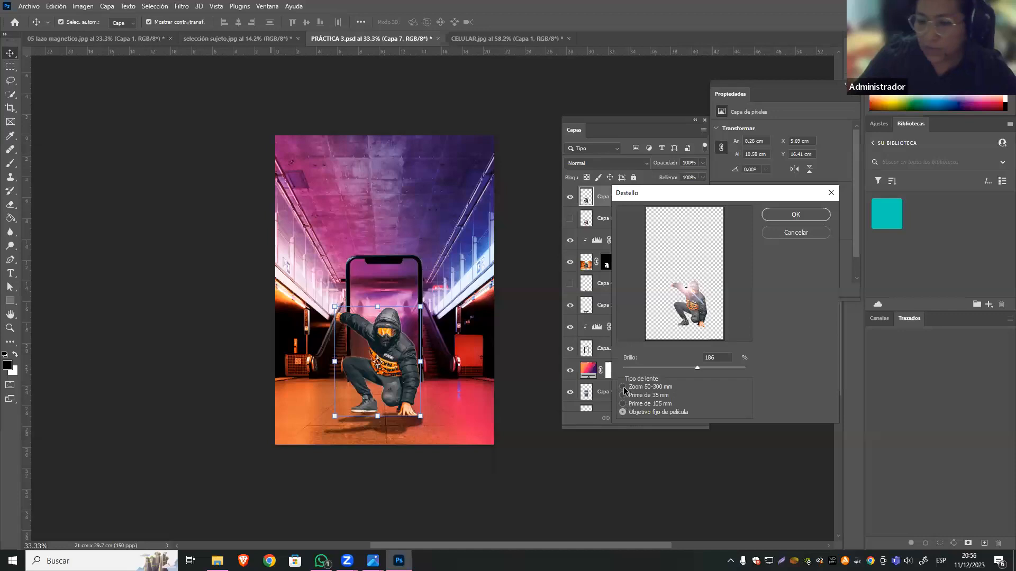
pyautogui.click(623, 404)
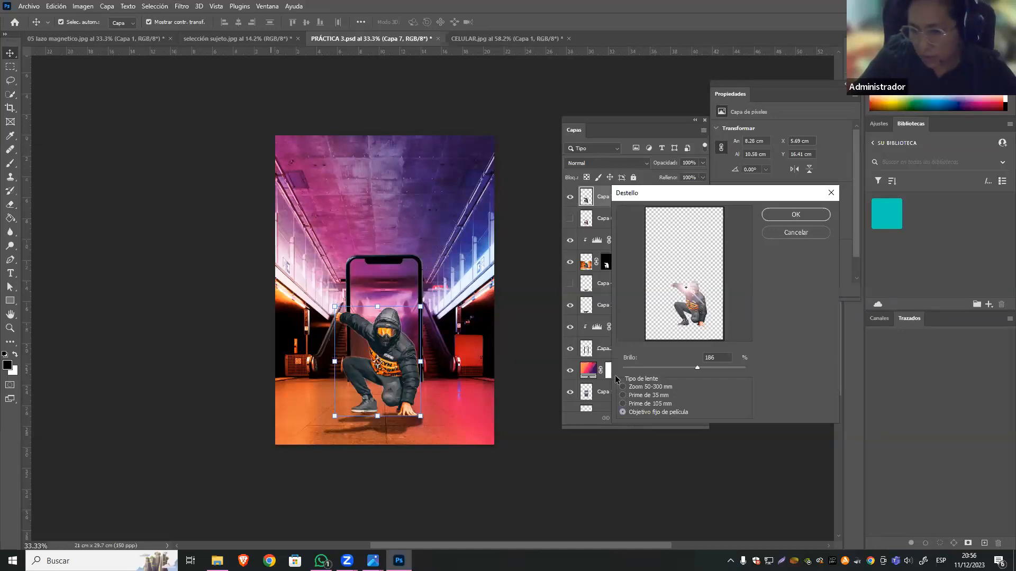
pyautogui.click(623, 412)
pyautogui.moveTo(686, 291); pyautogui.dragTo(688, 289)
pyautogui.moveTo(699, 367); pyautogui.dragTo(701, 366)
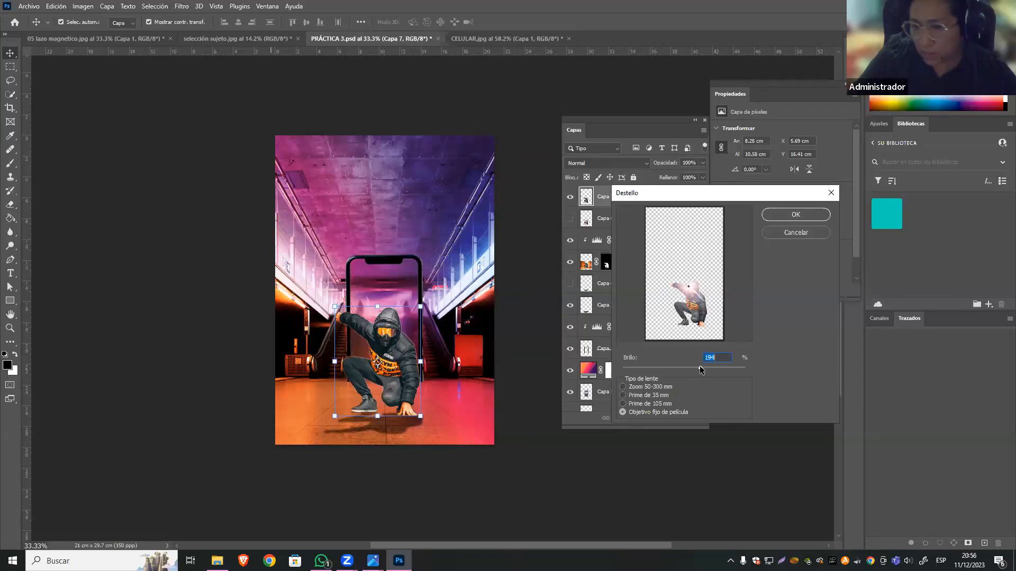
pyautogui.click(794, 216)
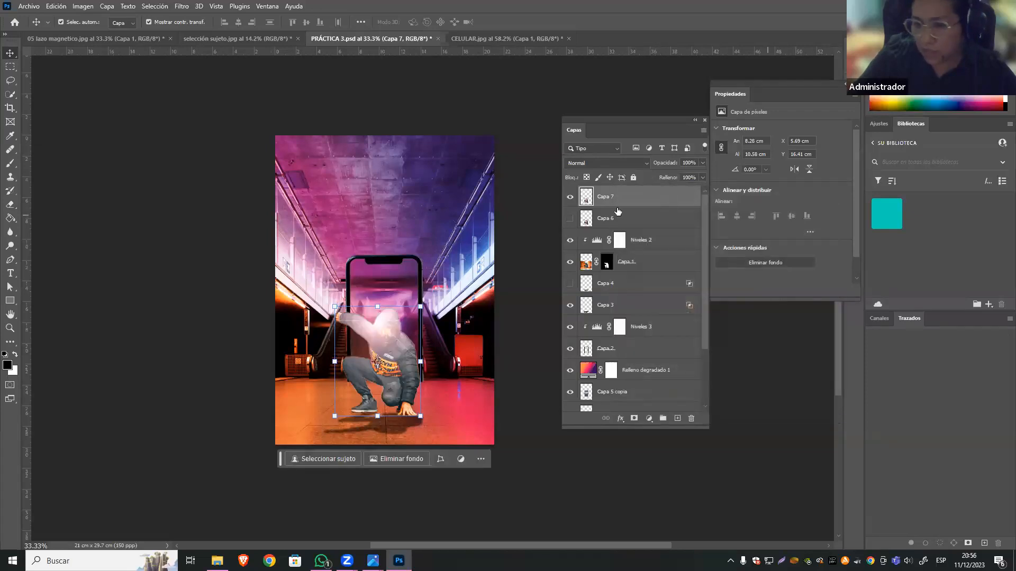
# Set the flared man layer's blend mode to Superponer and toggle its visibility to compare the effect.
pyautogui.click(621, 165)
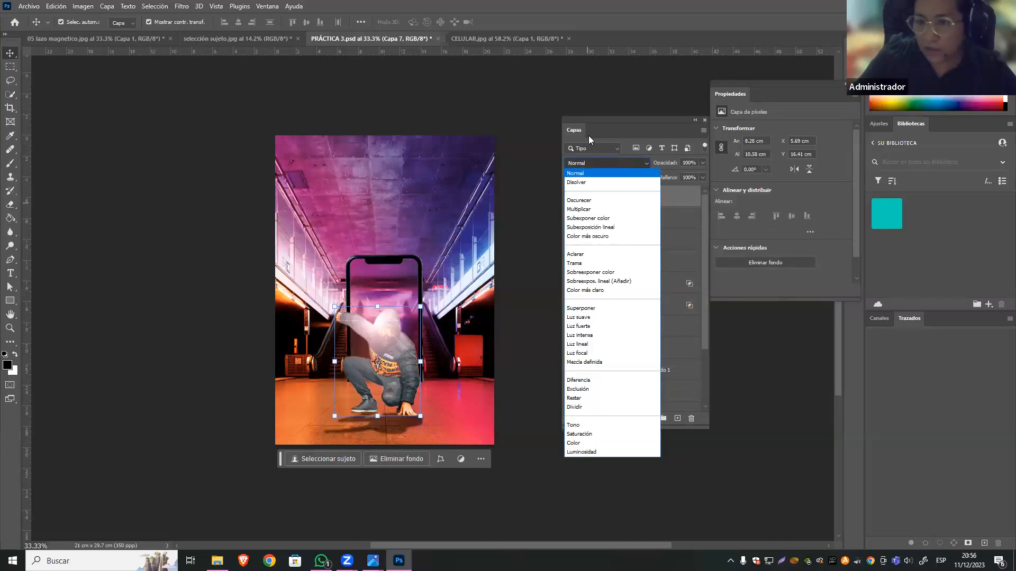
pyautogui.click(590, 311)
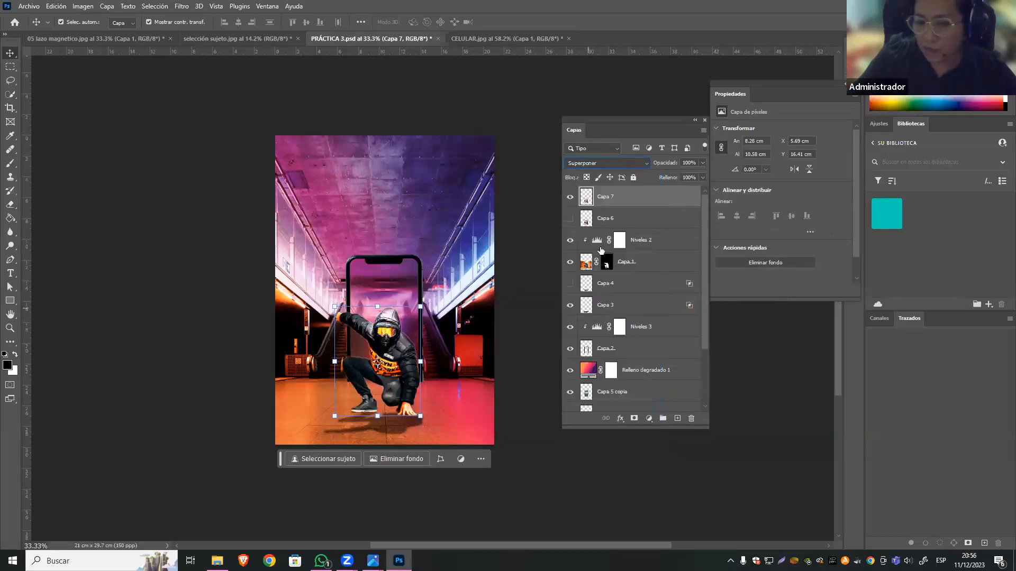
pyautogui.click(570, 196)
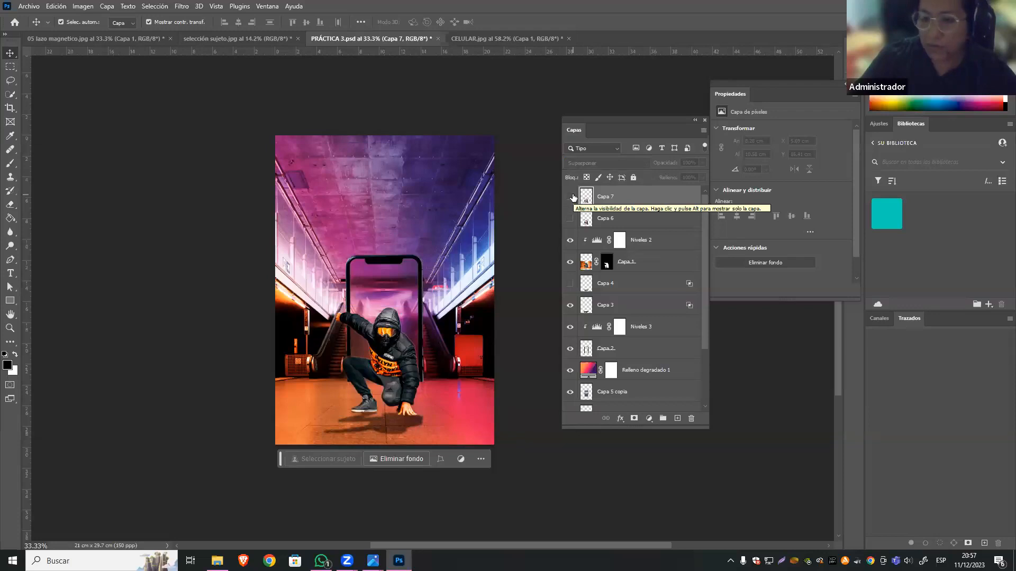
pyautogui.click(571, 197)
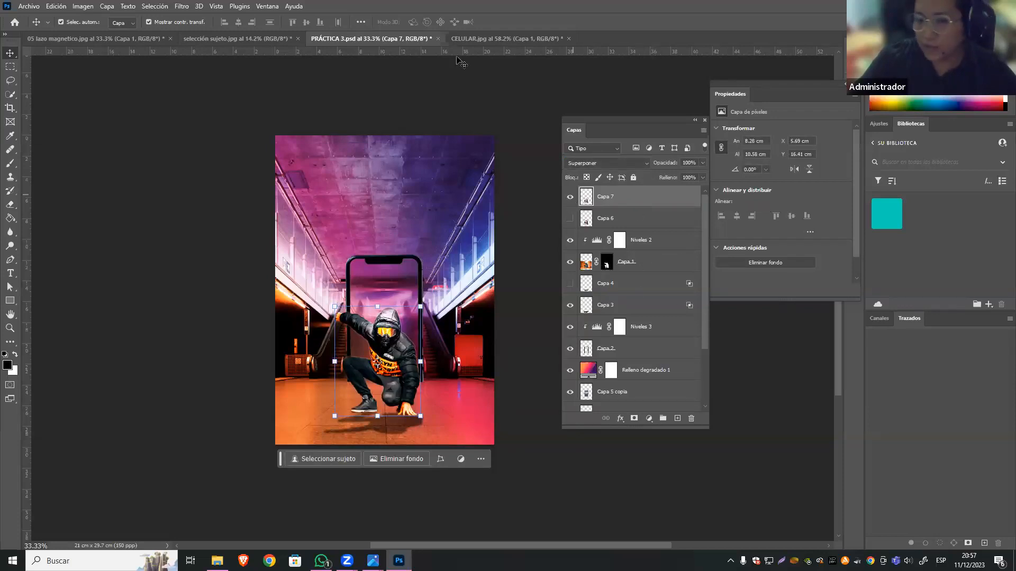
# Examine the crouching man's cutout against the yellow colour fill in 05 lazo magnetico.jpg.
pyautogui.click(259, 36)
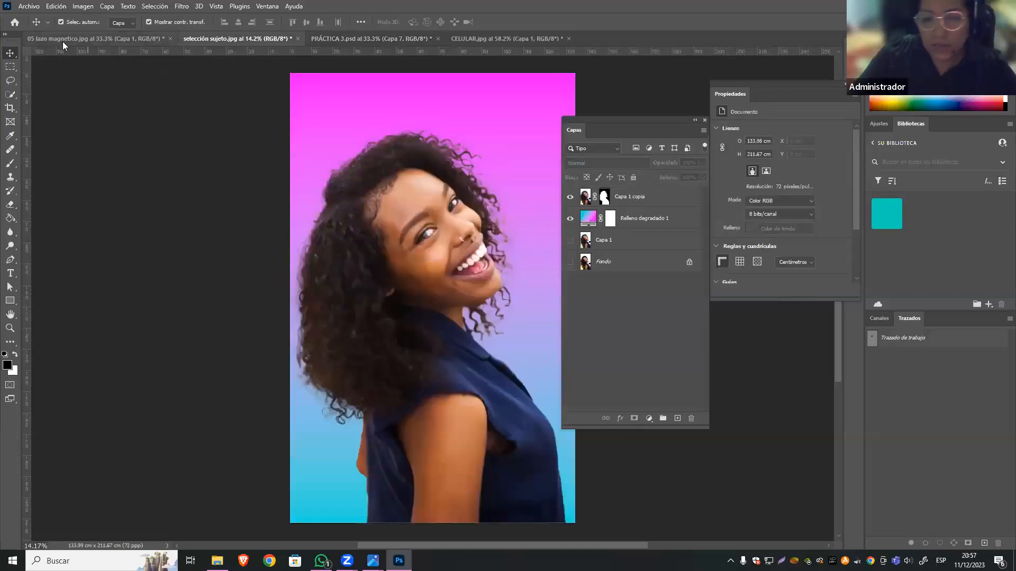
pyautogui.click(145, 39)
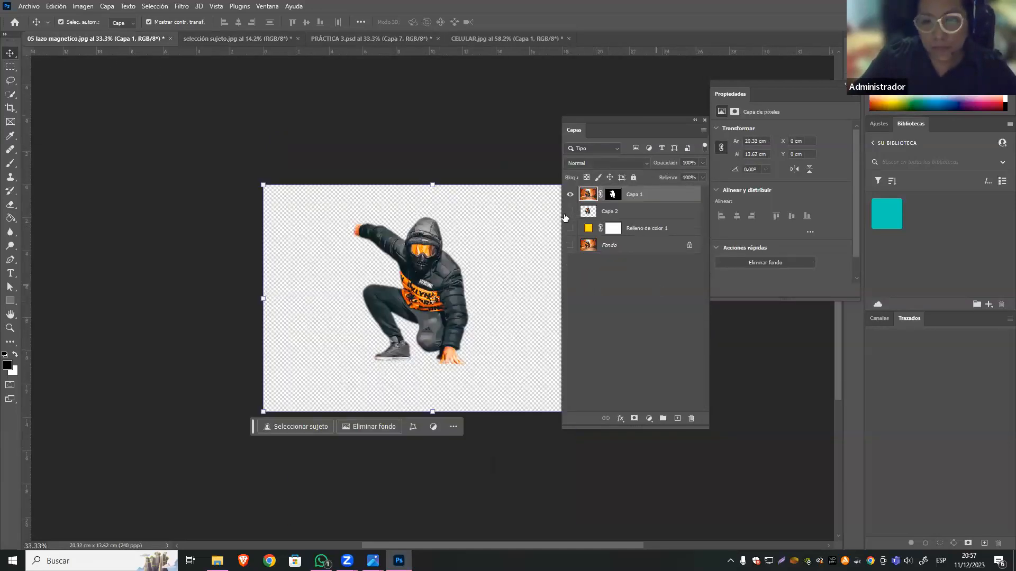
pyautogui.click(570, 228)
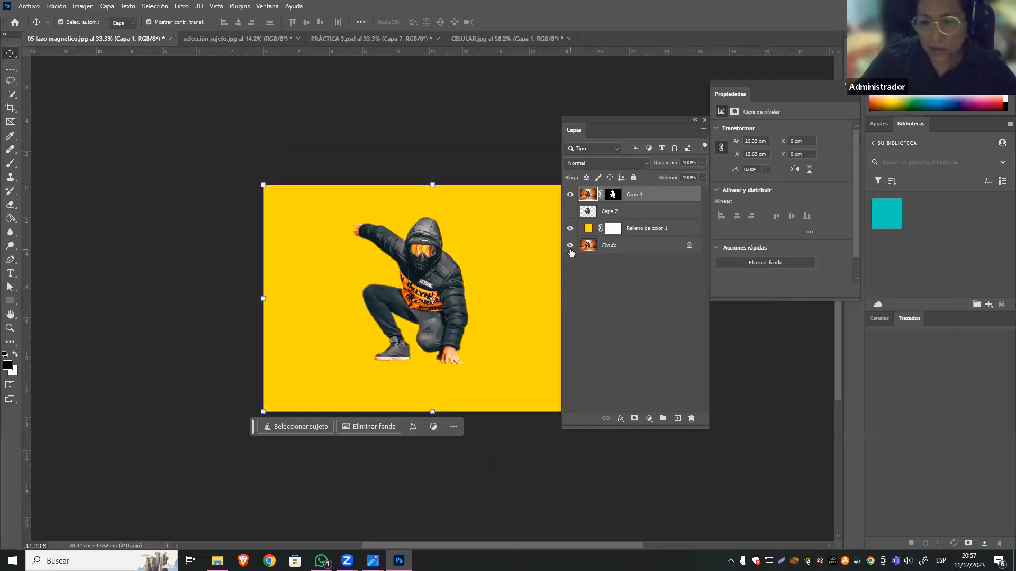
pyautogui.moveTo(455, 229); pyautogui.dragTo(497, 286)
pyautogui.moveTo(361, 265)
pyautogui.mouseDown()
pyautogui.moveTo(290, 233)
pyautogui.moveTo(351, 271)
pyautogui.mouseUp()
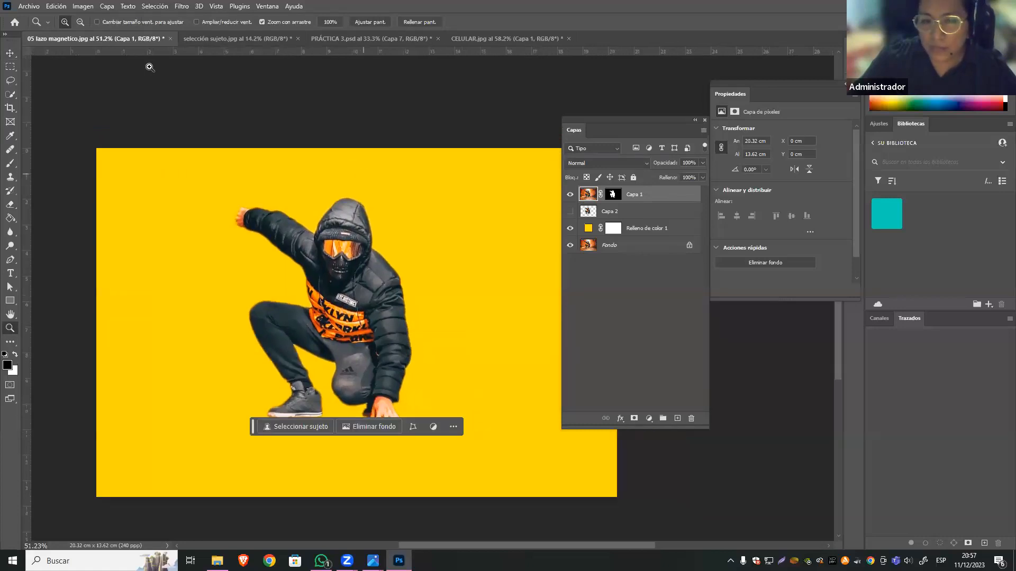
pyautogui.click(10, 53)
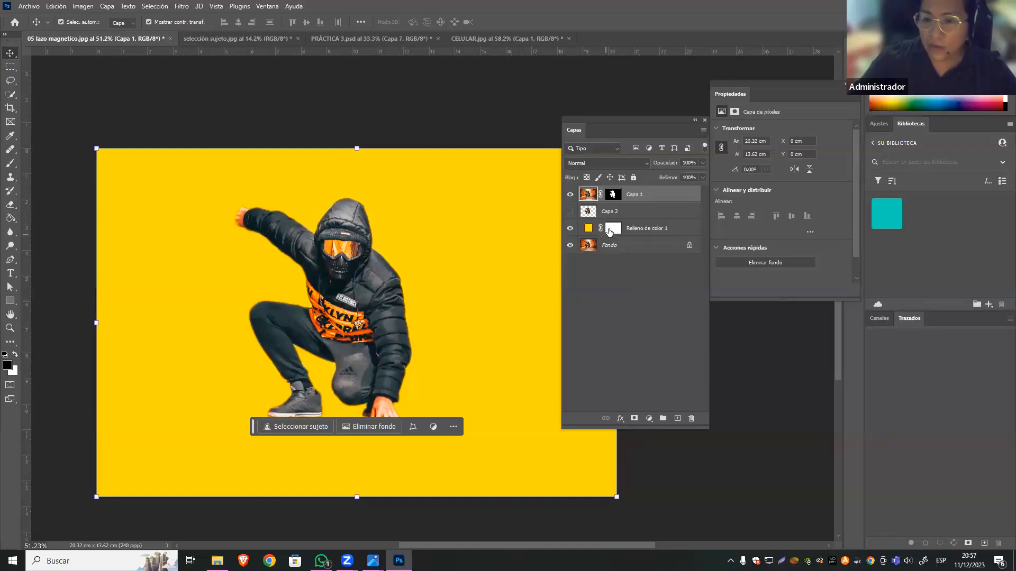
# Review Capa 1's layer mask in the Select and Mask workspace and accept it with the settings as they are.
pyautogui.click(612, 195)
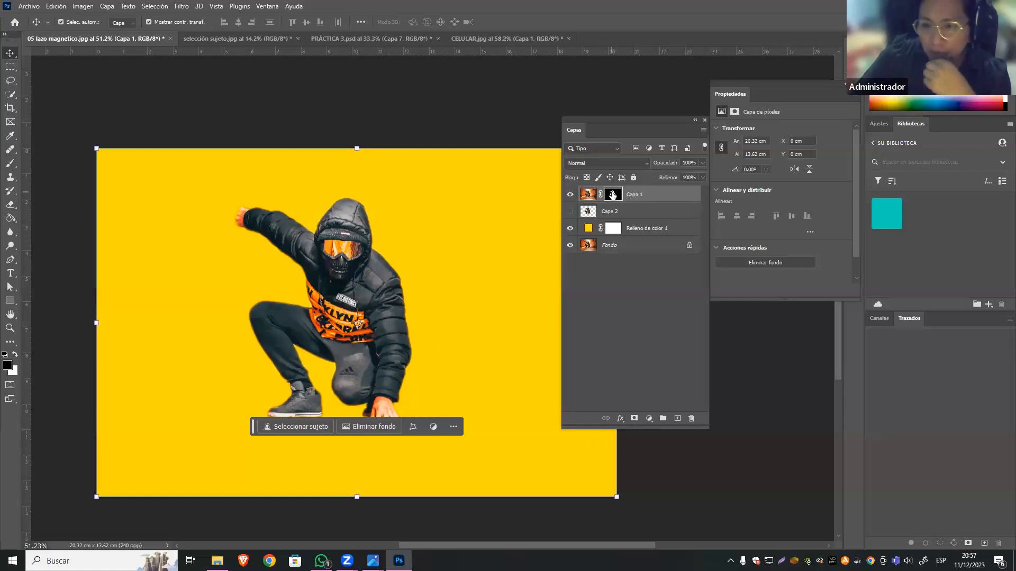
pyautogui.doubleClick(612, 194)
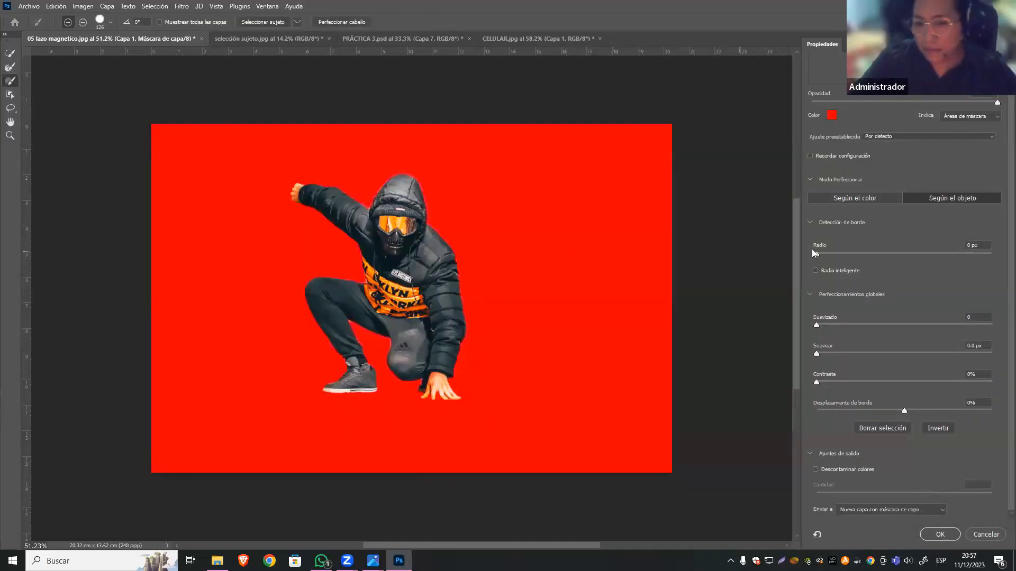
pyautogui.click(939, 534)
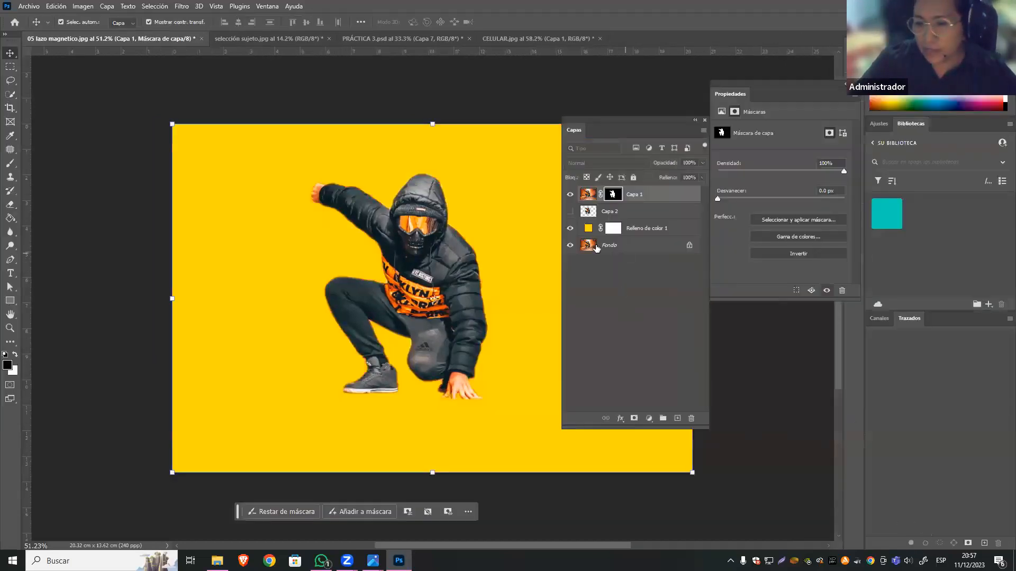
# Hide Relleno de color 1 and Fondo, and lower the overlay opacity while viewing Capa 1's mask in Select and Mask.
pyautogui.click(570, 228)
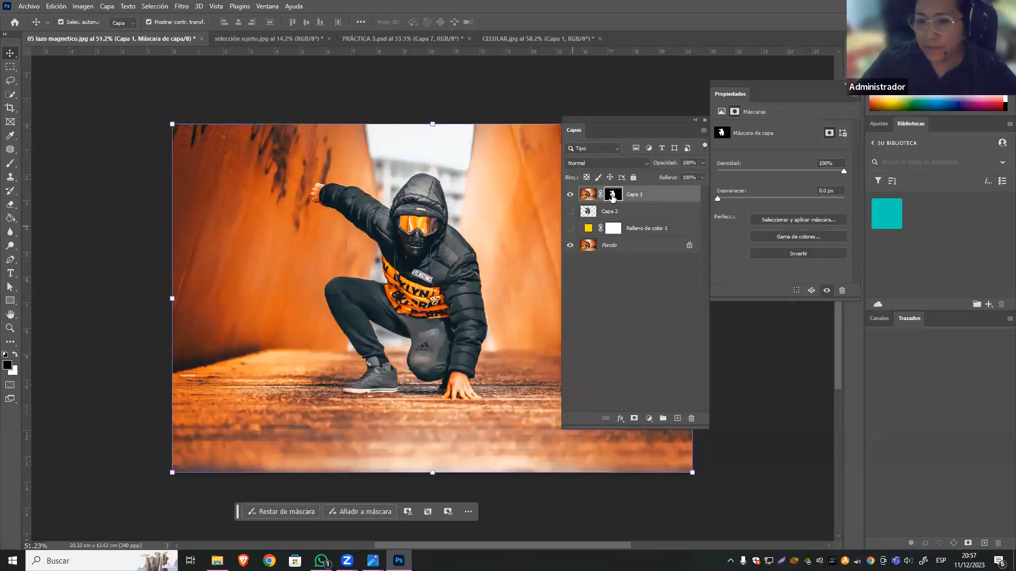
pyautogui.click(570, 246)
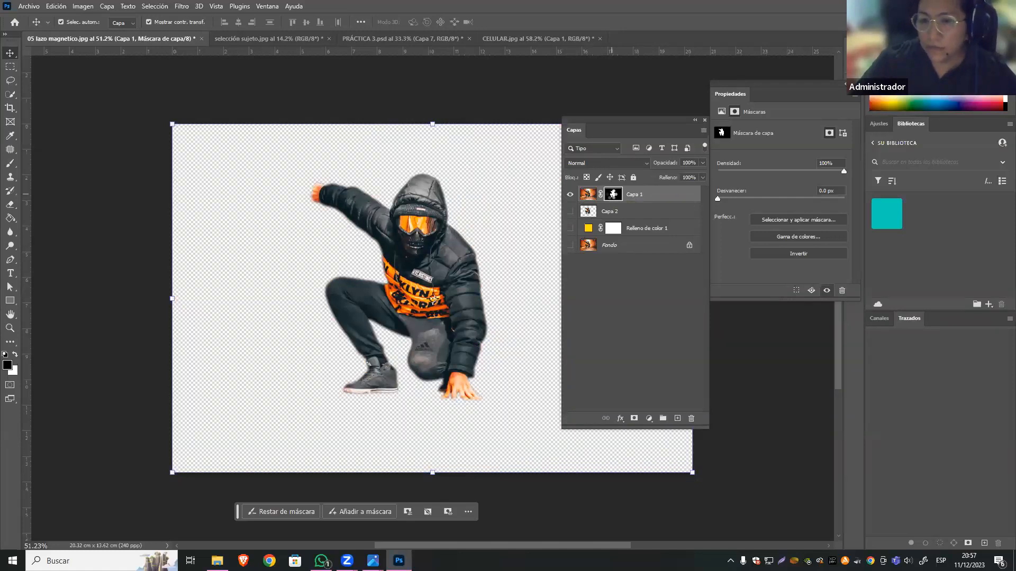
pyautogui.doubleClick(613, 194)
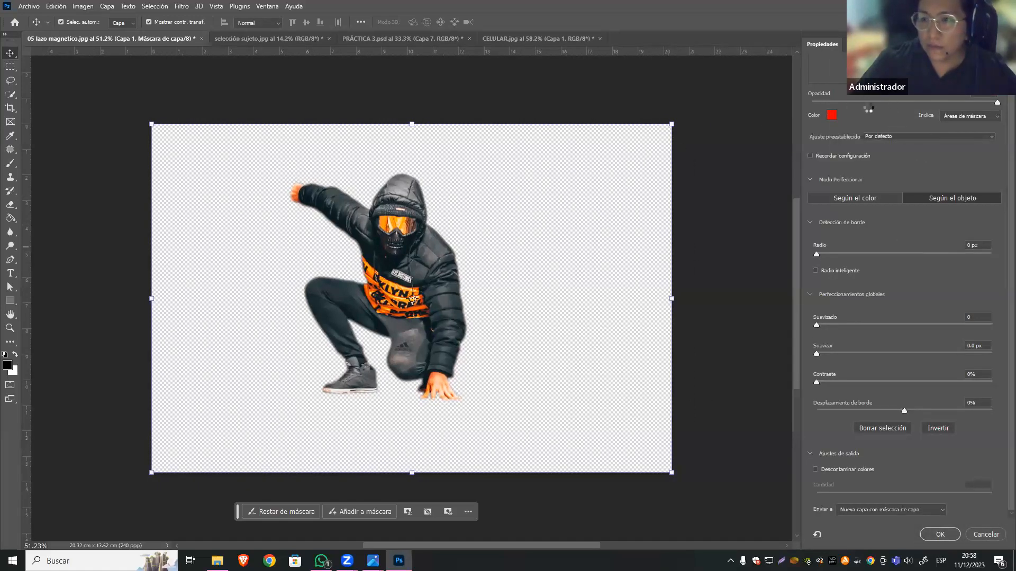
pyautogui.moveTo(998, 102); pyautogui.dragTo(969, 105)
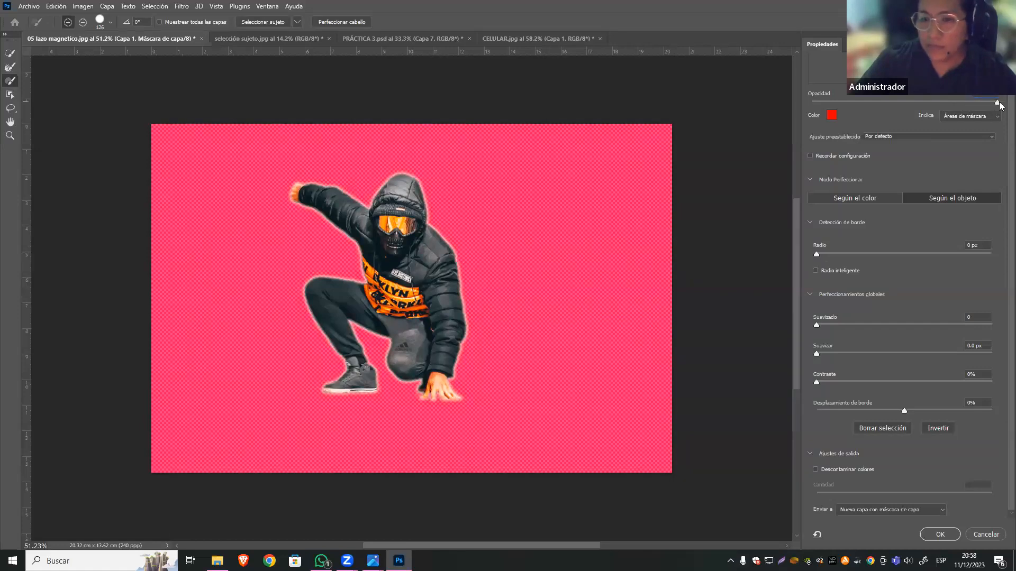
pyautogui.moveTo(983, 103); pyautogui.dragTo(962, 102)
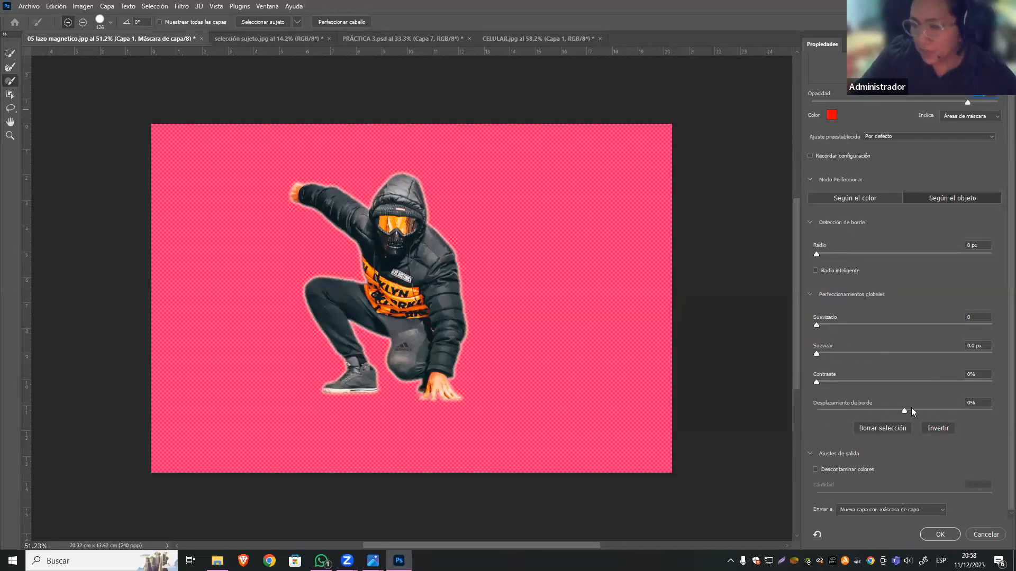
# Refine Capa 1's mask with -100% edge shift and 100% contrast, and output it to a new layer with a layer mask.
pyautogui.moveTo(904, 409); pyautogui.dragTo(797, 442)
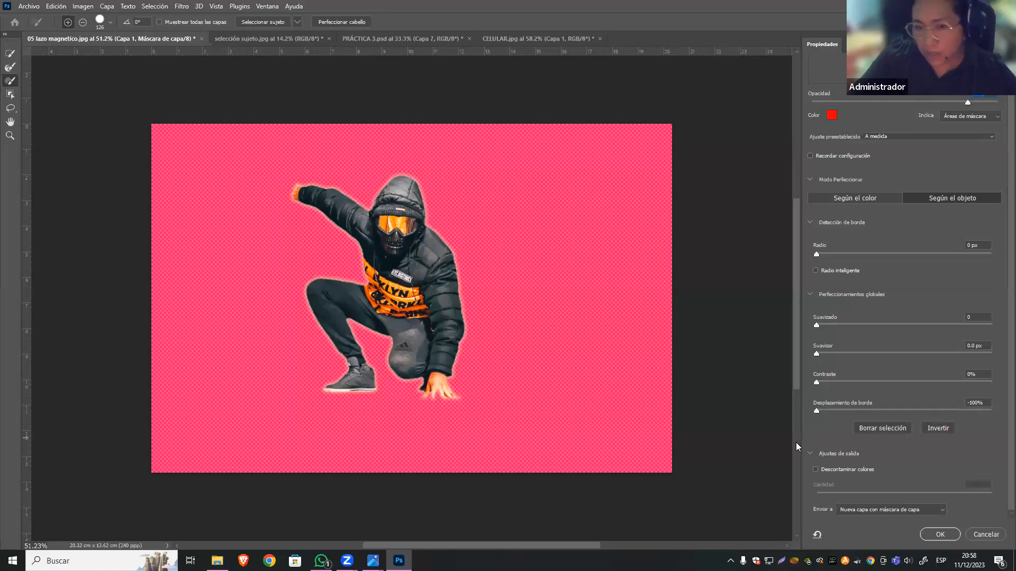
pyautogui.moveTo(841, 447); pyautogui.dragTo(924, 409)
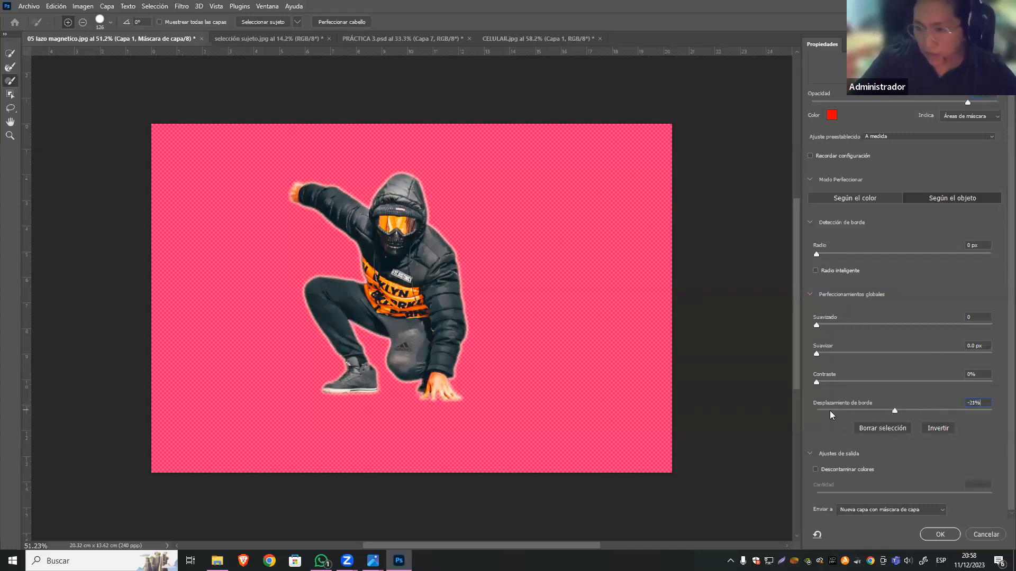
pyautogui.moveTo(830, 411); pyautogui.dragTo(821, 389)
pyautogui.moveTo(816, 353); pyautogui.dragTo(781, 360)
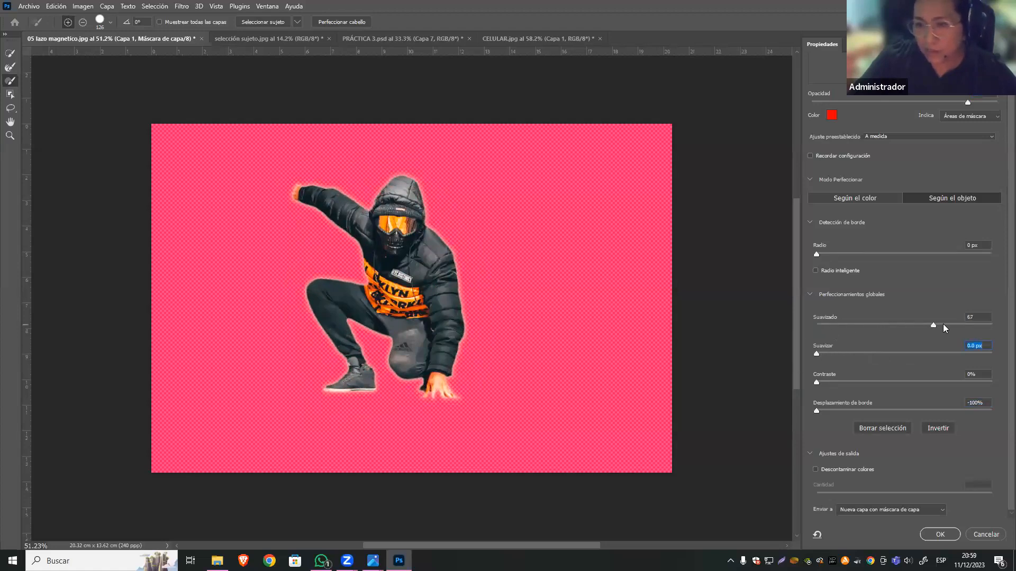
pyautogui.moveTo(960, 330); pyautogui.dragTo(888, 326)
pyautogui.moveTo(944, 354); pyautogui.dragTo(999, 399)
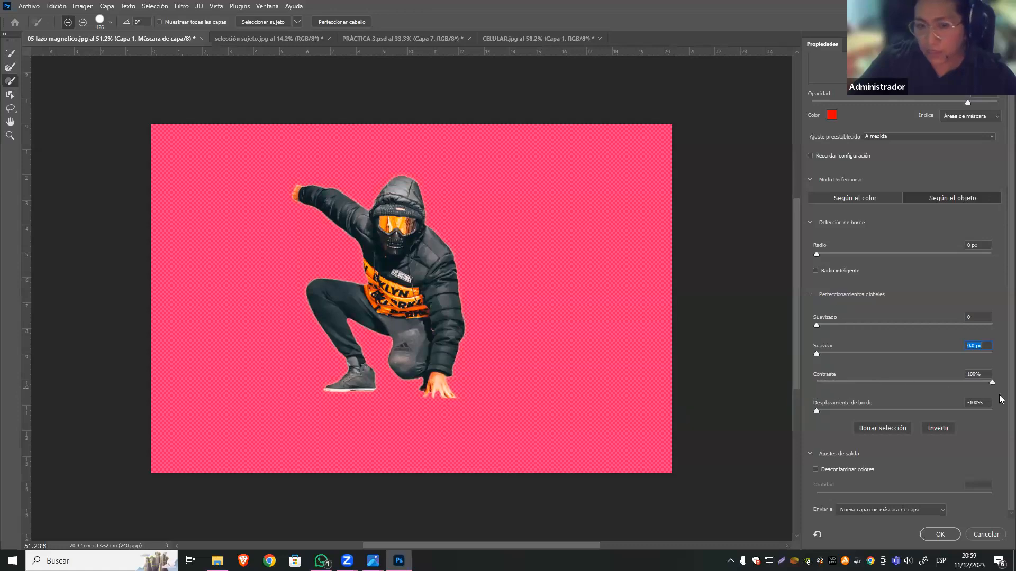
pyautogui.press('Tab')
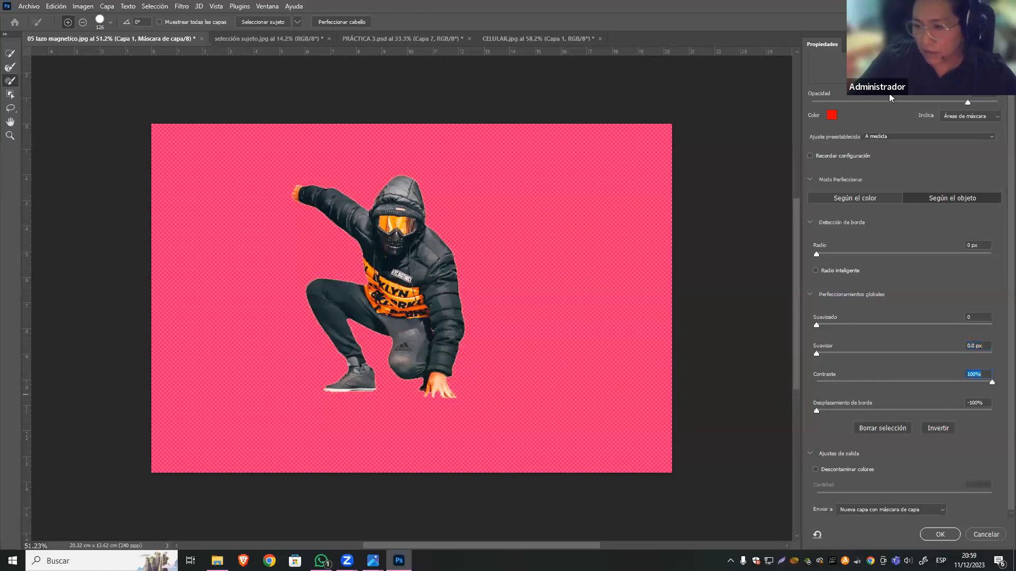
pyautogui.click(944, 536)
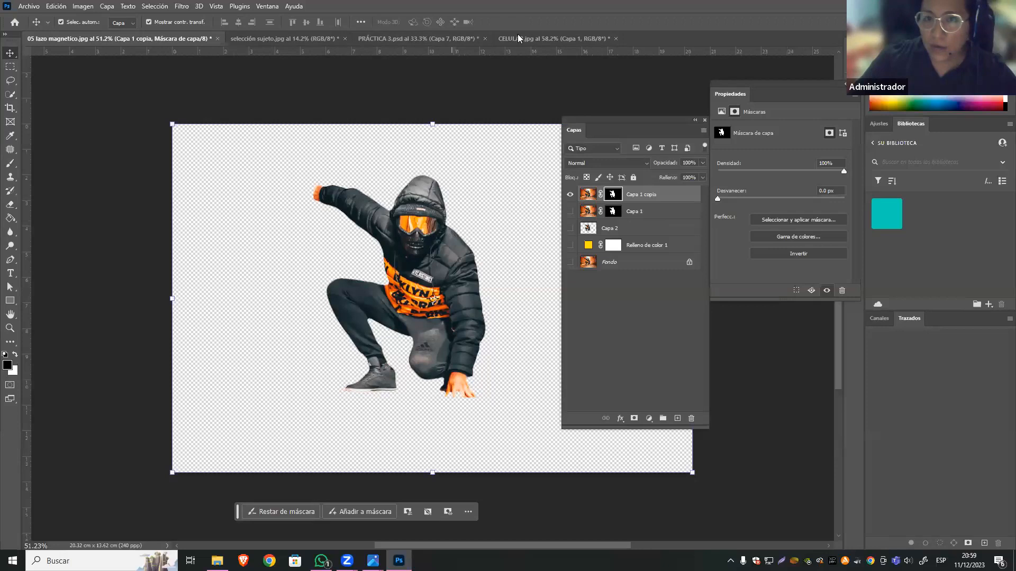
# In PRÁCTICA 3.psd, shift the edge of Capa 1's mask outward to +18% and output it to a new layer with mask.
pyautogui.click(319, 40)
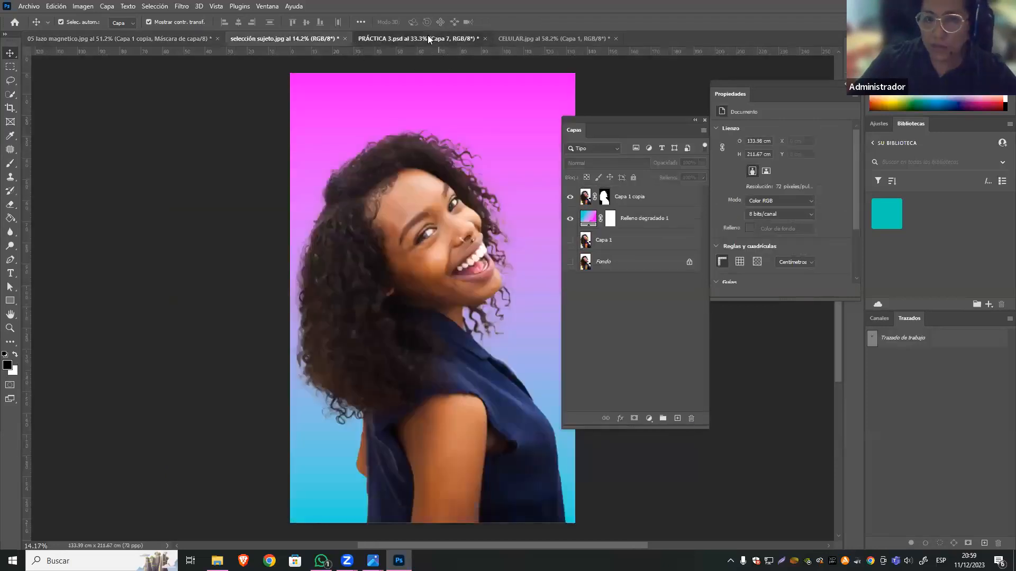
pyautogui.click(427, 37)
pyautogui.click(606, 263)
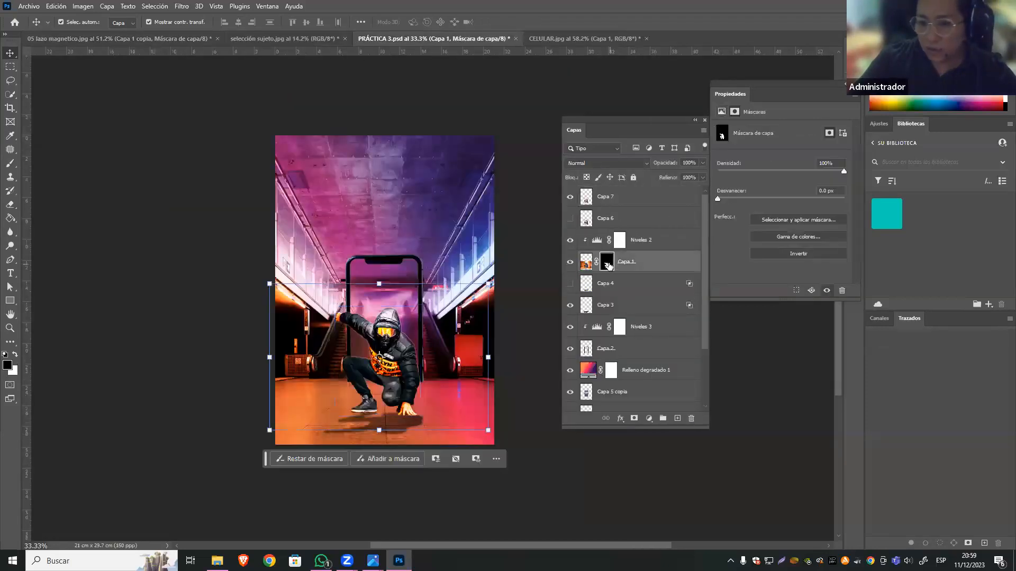
pyautogui.doubleClick(606, 263)
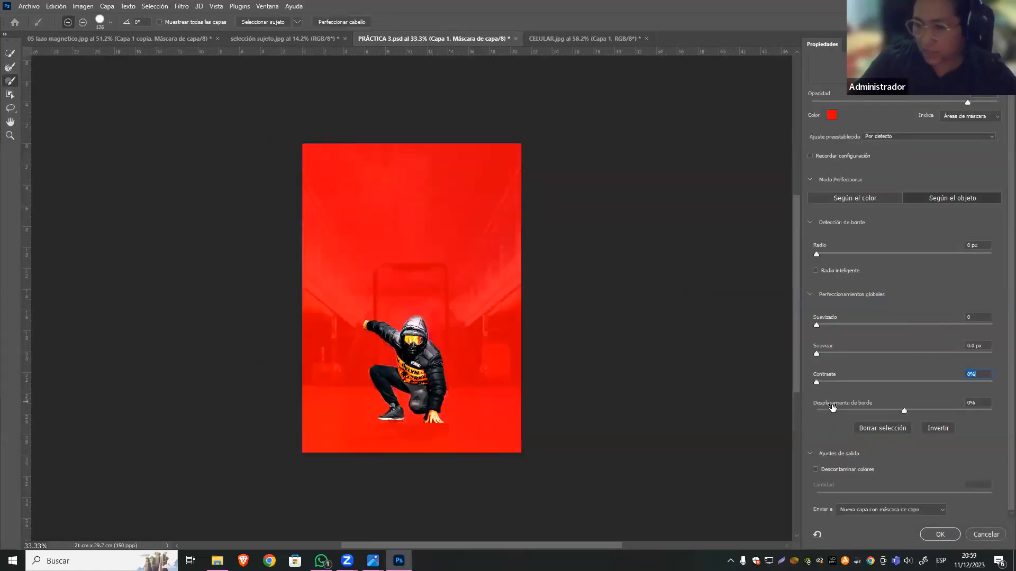
pyautogui.moveTo(906, 411); pyautogui.dragTo(953, 415)
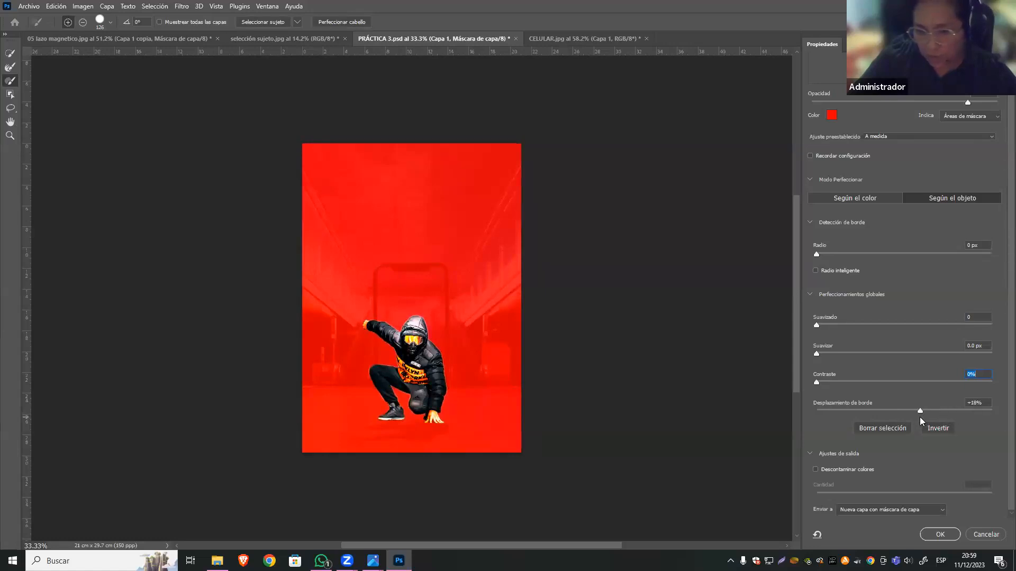
pyautogui.click(935, 534)
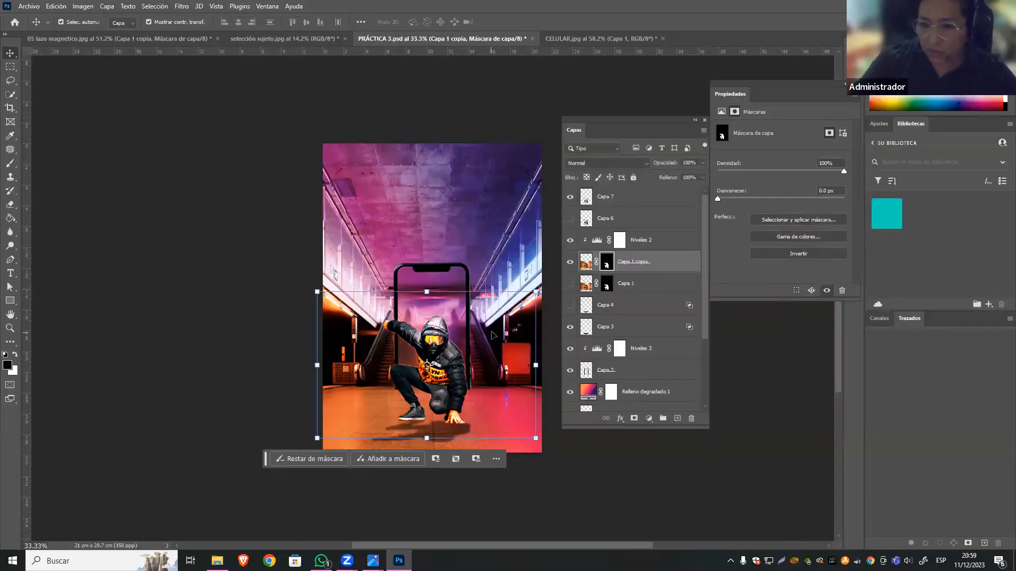
# Hide Capa 7 and toggle Capa 1 copia's visibility to inspect the edges of the man's cutout.
pyautogui.click(570, 198)
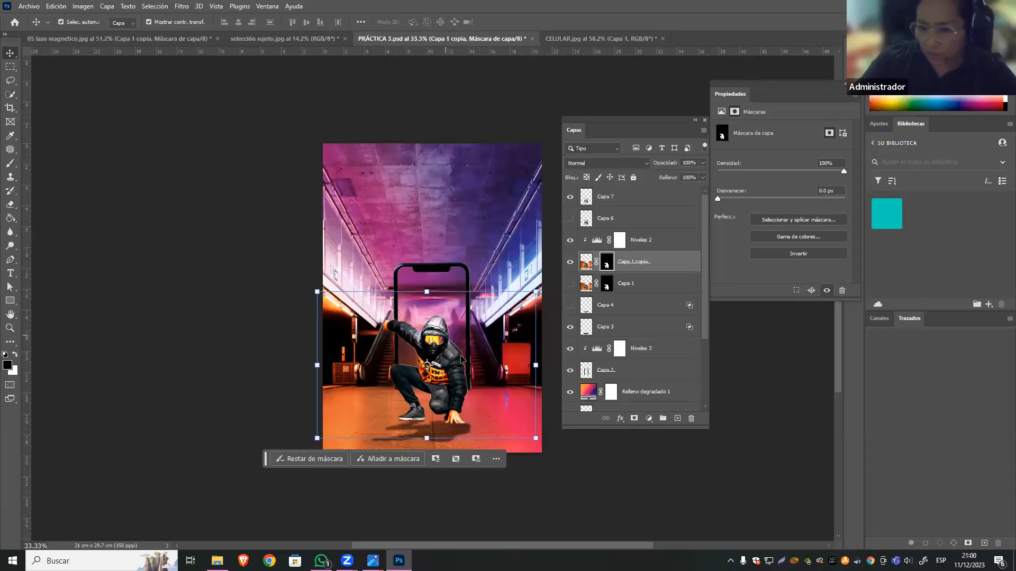
pyautogui.hotkey('ctrl', '+')
pyautogui.click(570, 196)
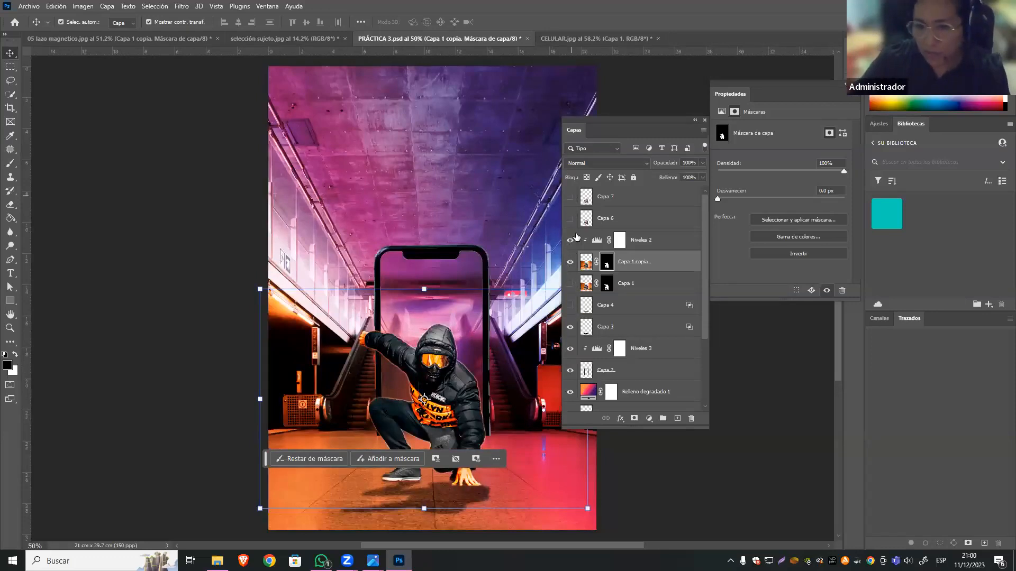
pyautogui.scroll(-3, 615, 382)
pyautogui.scroll(3, 615, 382)
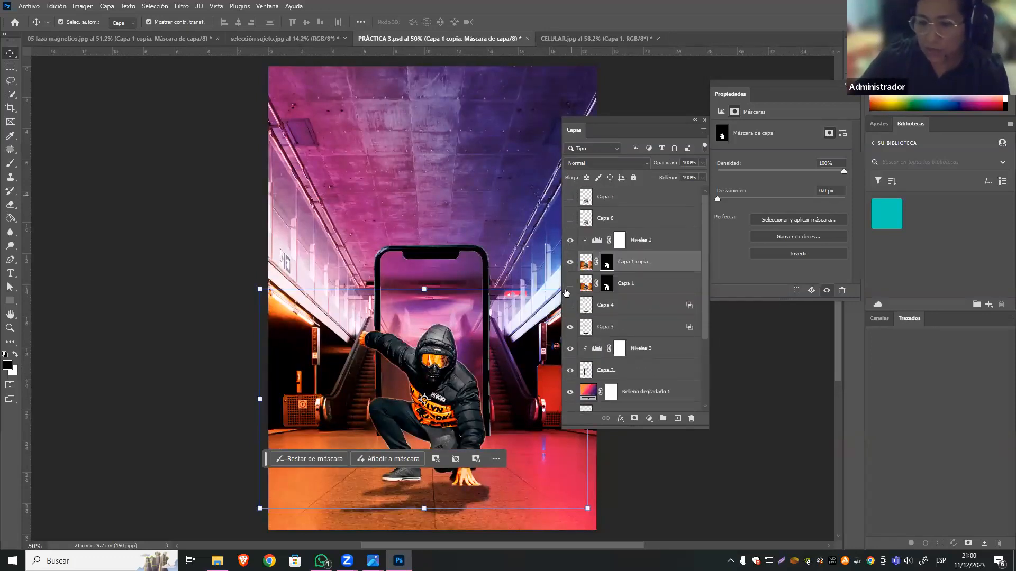
pyautogui.click(570, 264)
pyautogui.click(569, 264)
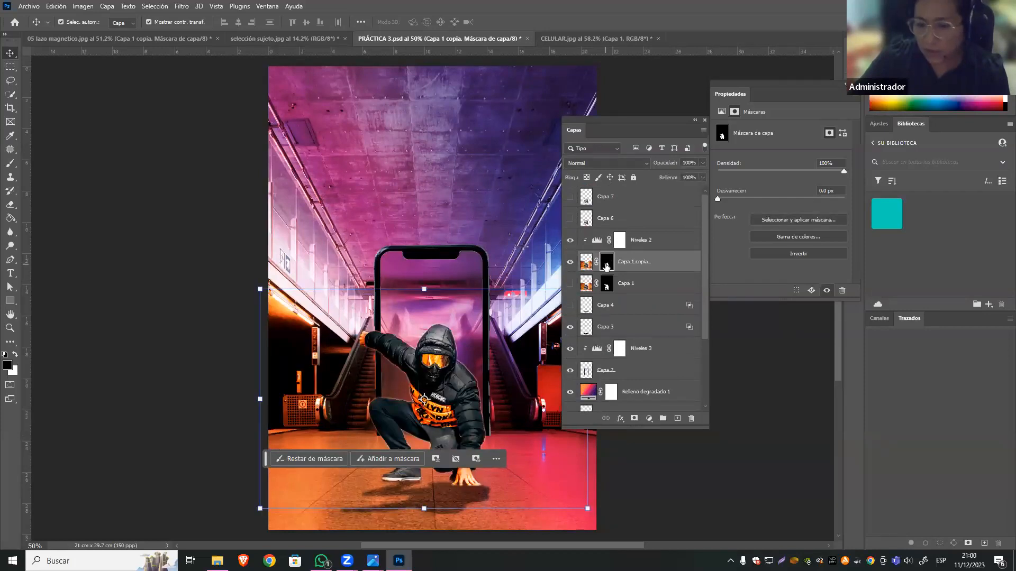
# Shift the edge of Capa 1 copia's mask inward and output the result to a new layer with mask.
pyautogui.doubleClick(607, 266)
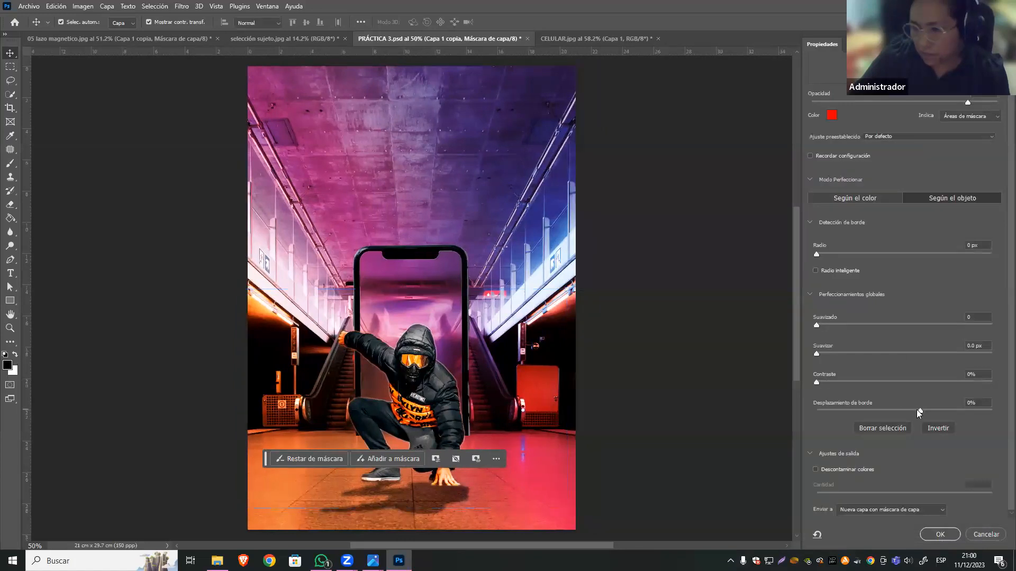
pyautogui.moveTo(910, 410); pyautogui.dragTo(895, 427)
pyautogui.click(938, 534)
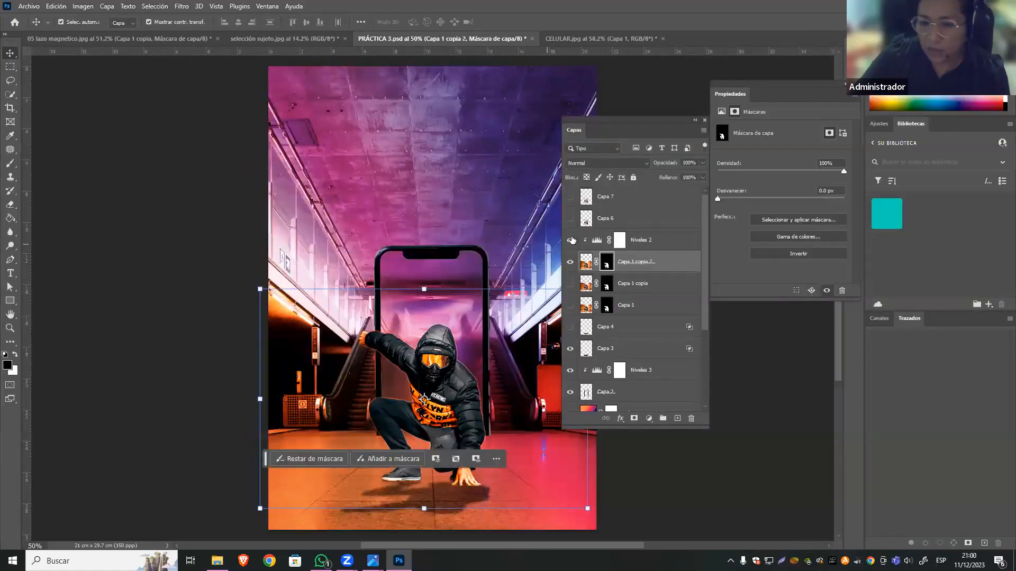
# Show Capa 7, deselect all layers and examine the man's refined cutout within the poster.
pyautogui.click(570, 198)
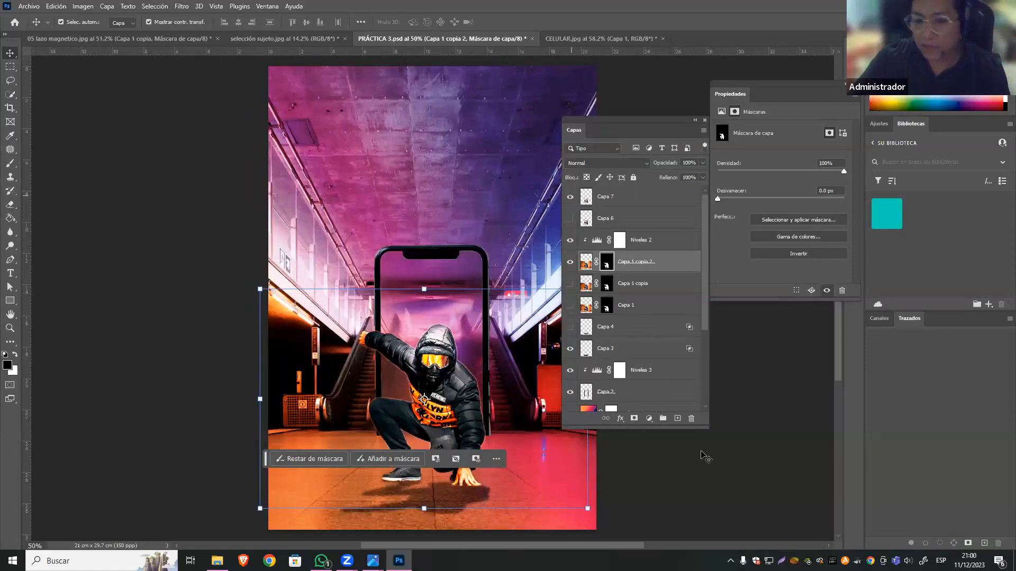
pyautogui.click(754, 471)
pyautogui.hotkey('ctrl', '-')
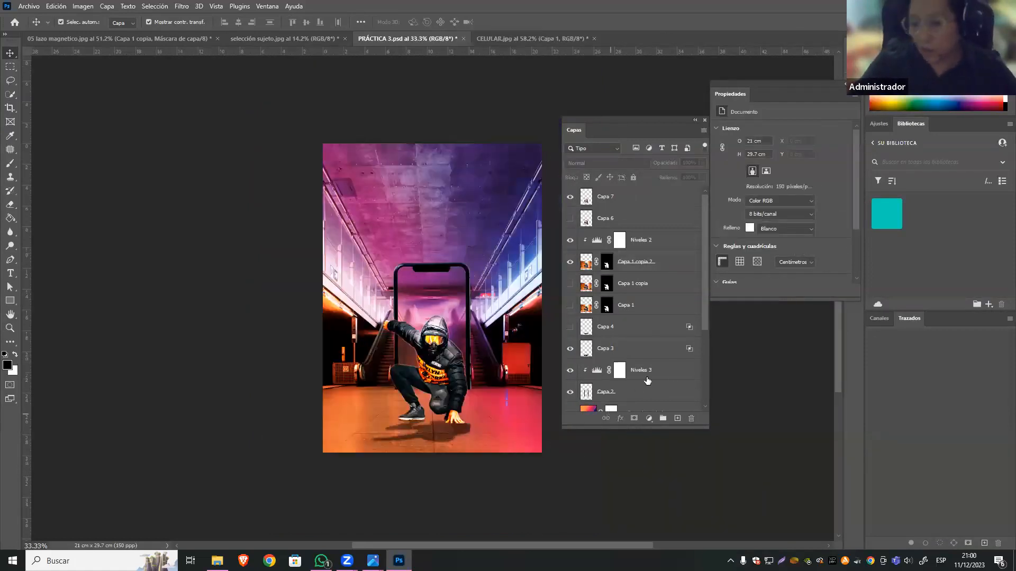
pyautogui.hotkey('ctrl', '+')
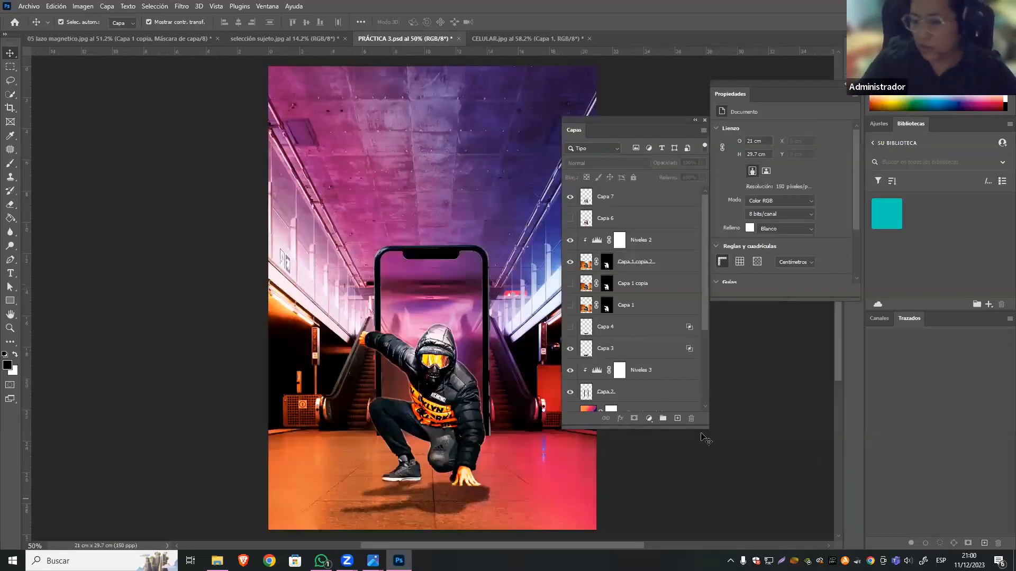